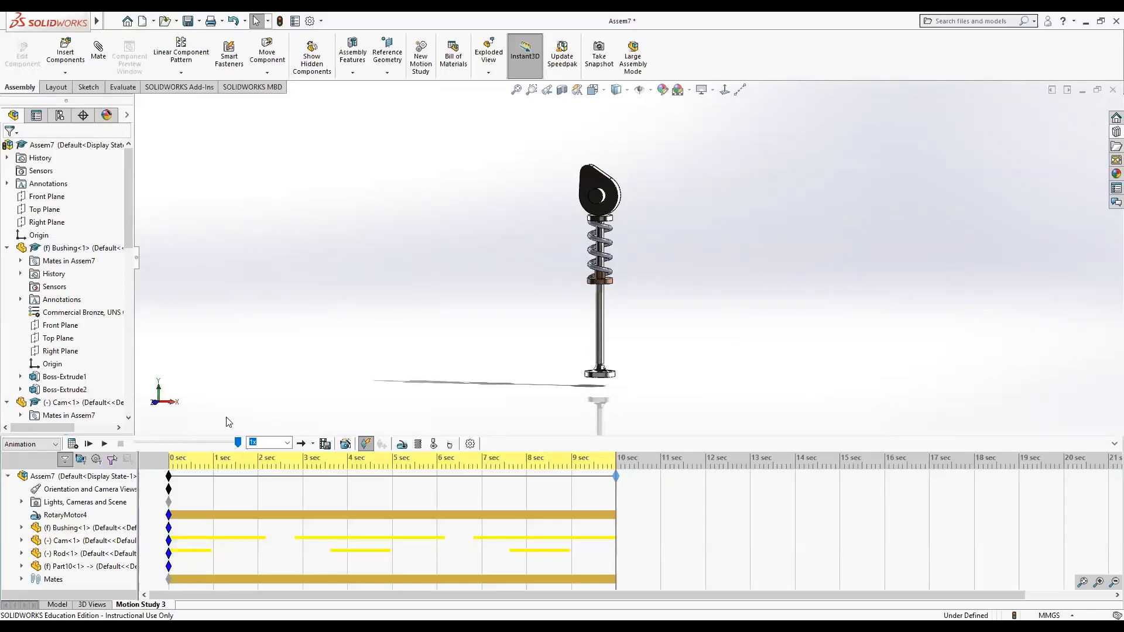
# Play the current motion study, then create a new motion study.
pyautogui.click(106, 444)
pyautogui.rightClick(156, 604)
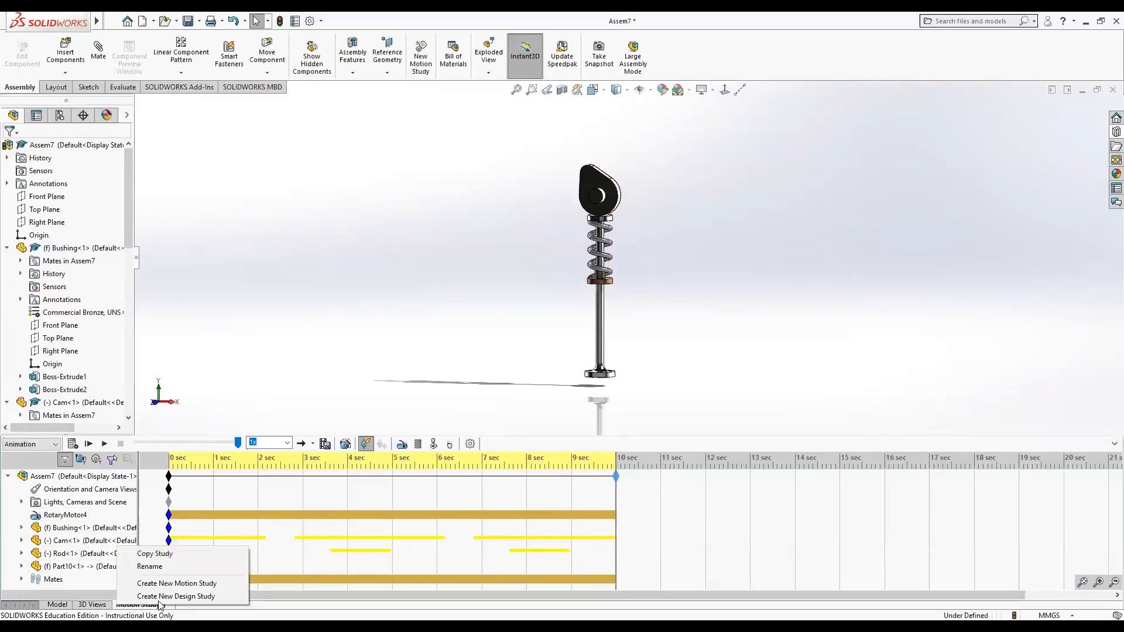
pyautogui.click(170, 583)
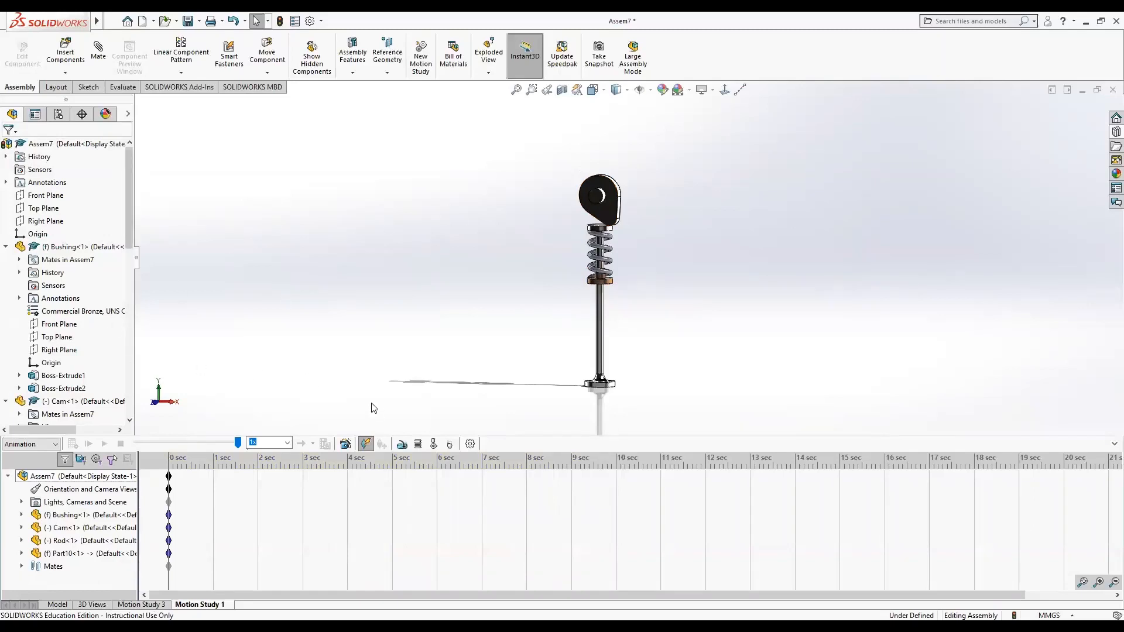
# Add a rotary motor on the cam's face with a constant speed of 15 RPM.
pyautogui.scroll(-2, 591, 204)
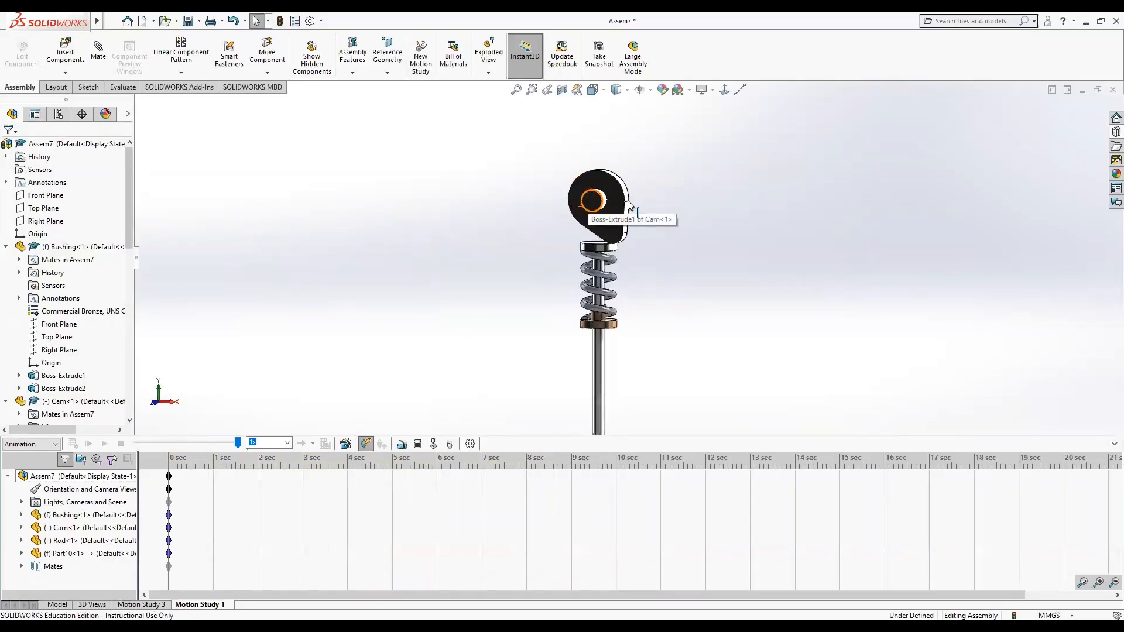
pyautogui.click(402, 445)
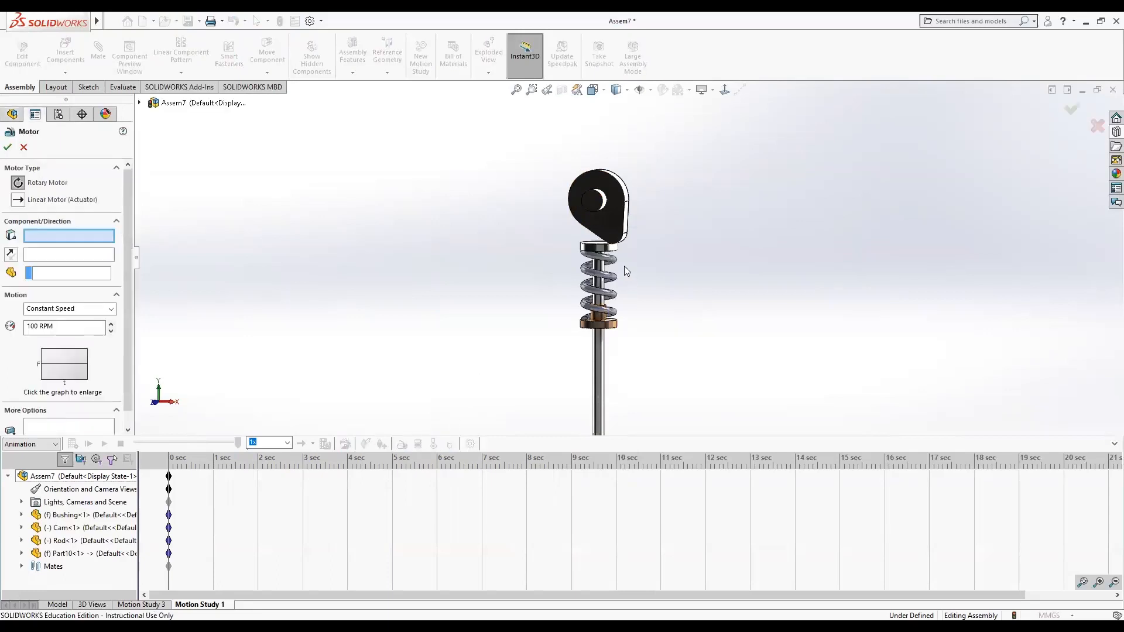
pyautogui.click(606, 213)
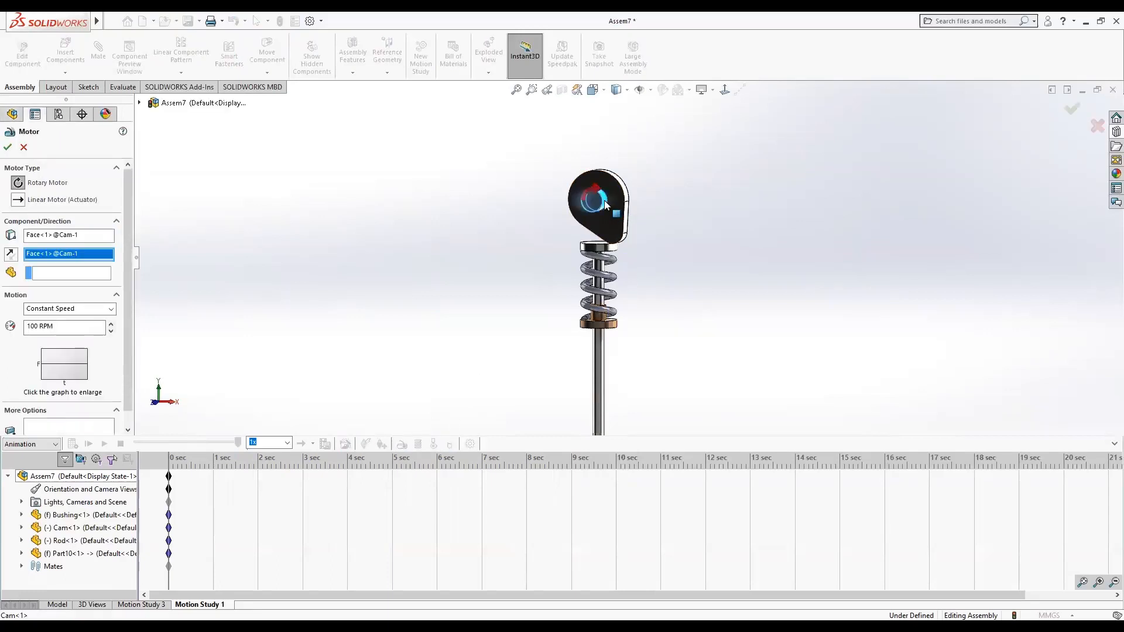
pyautogui.moveTo(38, 327); pyautogui.dragTo(23, 327)
pyautogui.write('15')
pyautogui.click(8, 147)
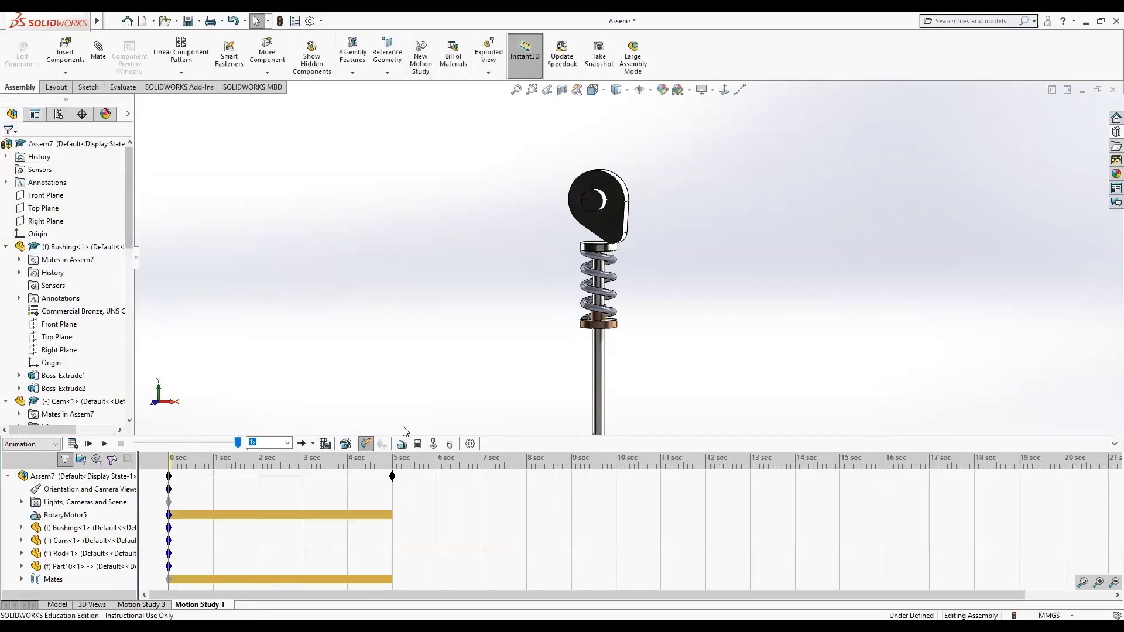
# Extend the motion study duration to 10 seconds and calculate the motion.
pyautogui.moveTo(392, 478); pyautogui.dragTo(617, 486)
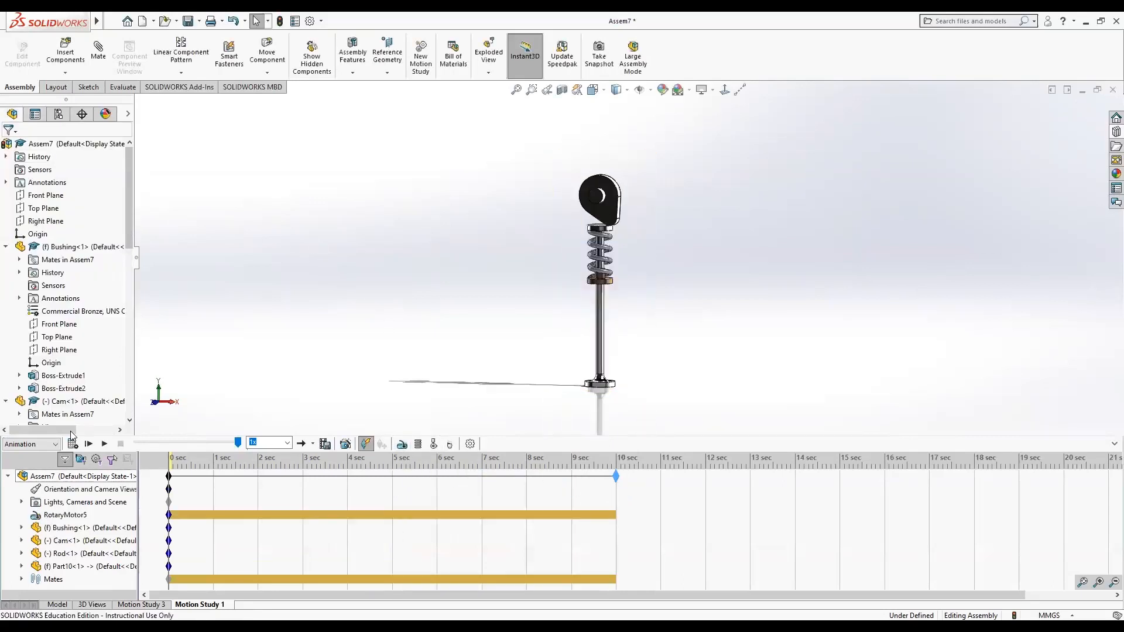
pyautogui.click(68, 445)
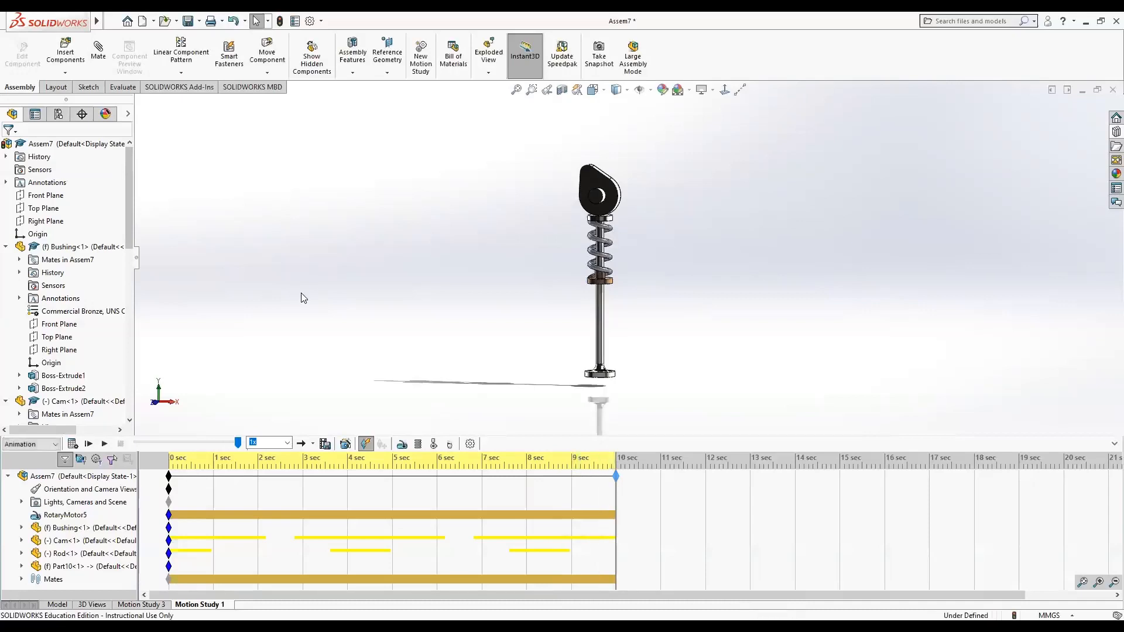
# Play the motion study animation.
pyautogui.click(105, 445)
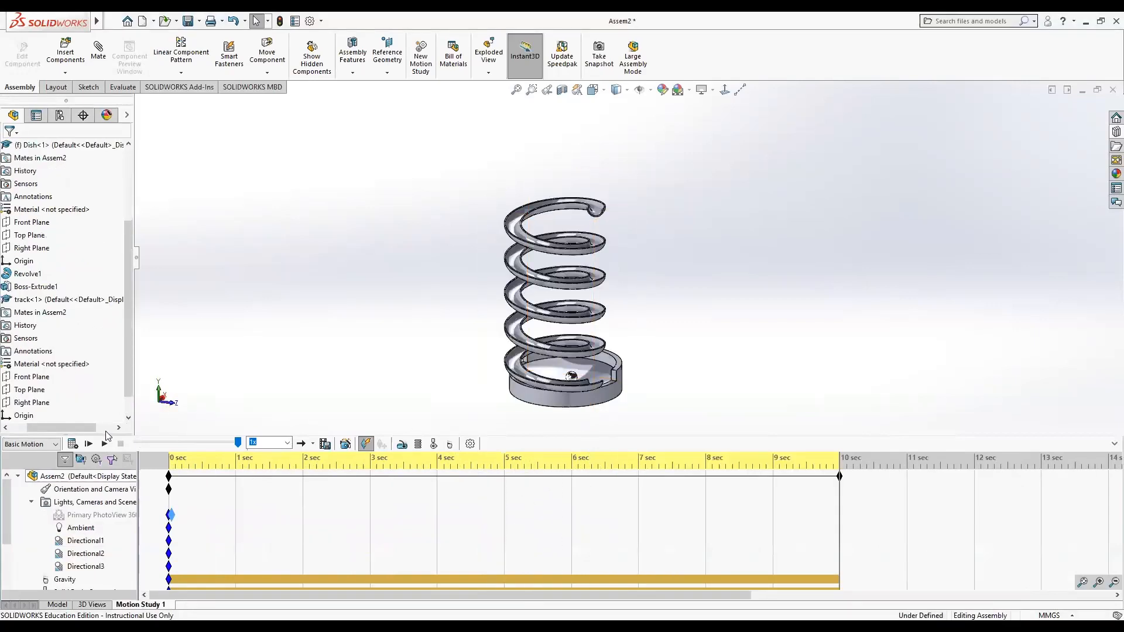
pyautogui.click(105, 444)
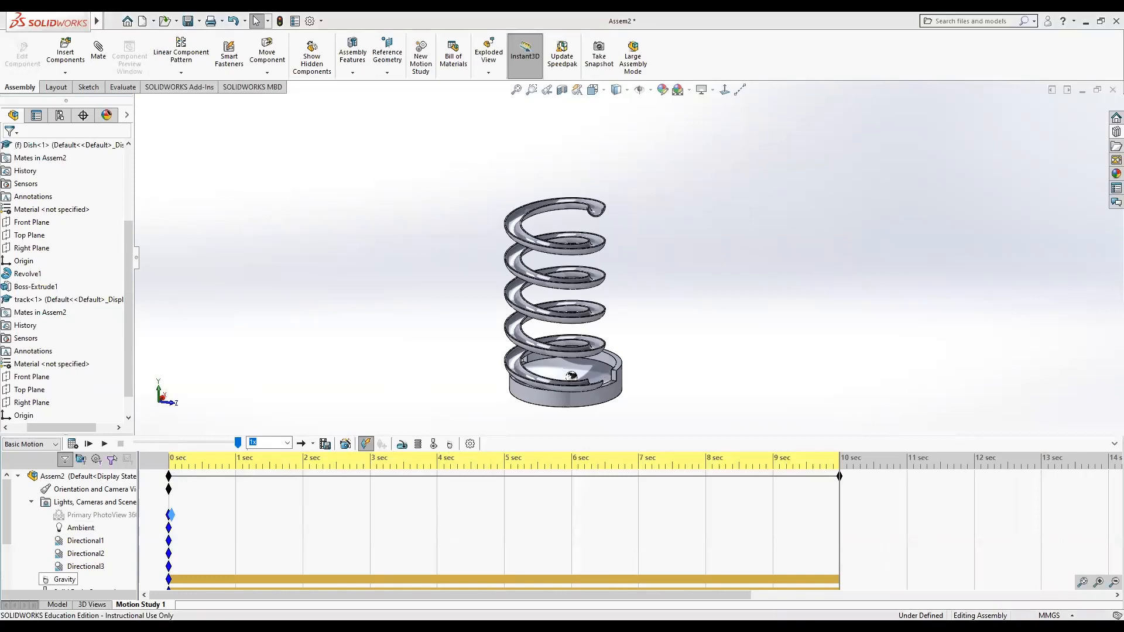
# Create a new part document.
pyautogui.click(144, 22)
pyautogui.click(257, 268)
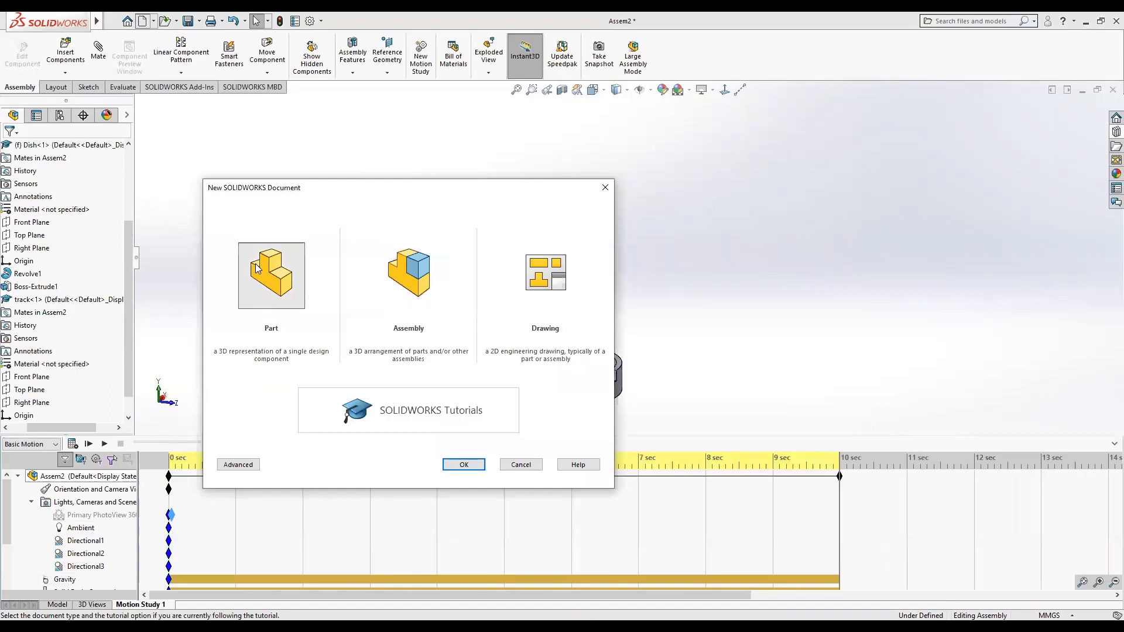
pyautogui.click(462, 466)
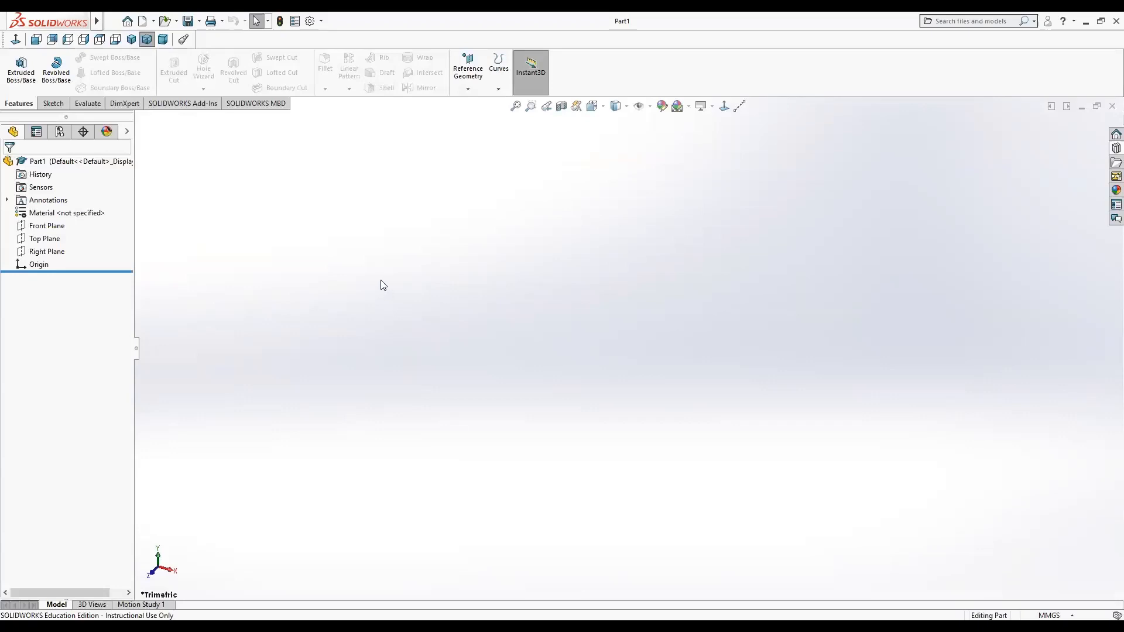
# Sketch a circle about 47 mm in diameter centered at the origin on the Top Plane.
pyautogui.rightClick(41, 235)
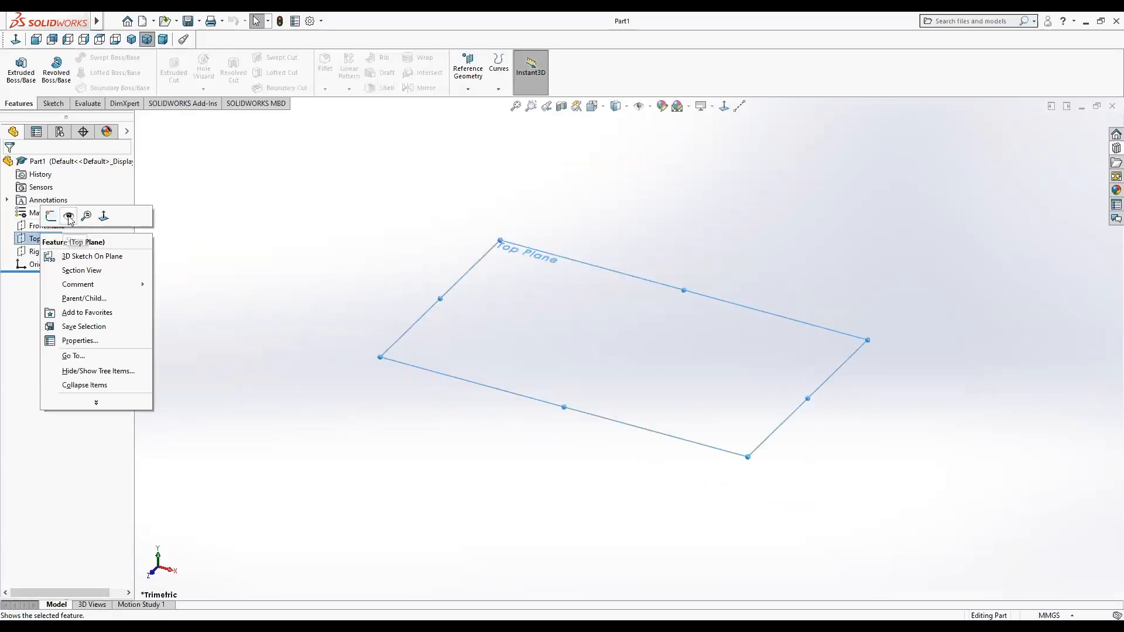
pyautogui.click(48, 217)
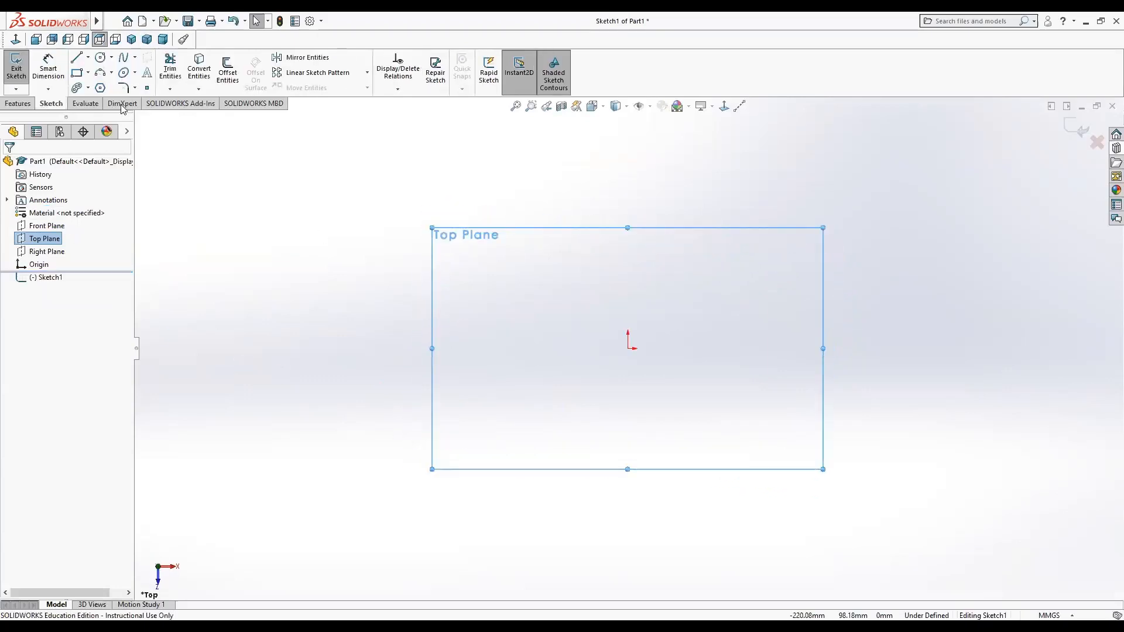
pyautogui.click(101, 58)
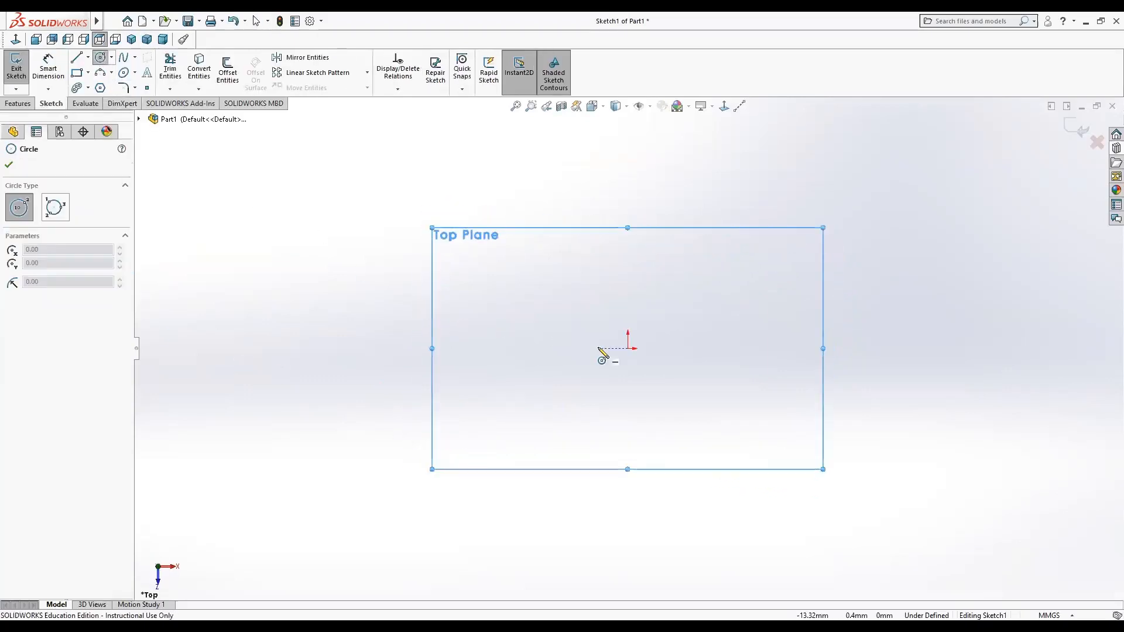
pyautogui.click(628, 348)
pyautogui.click(642, 399)
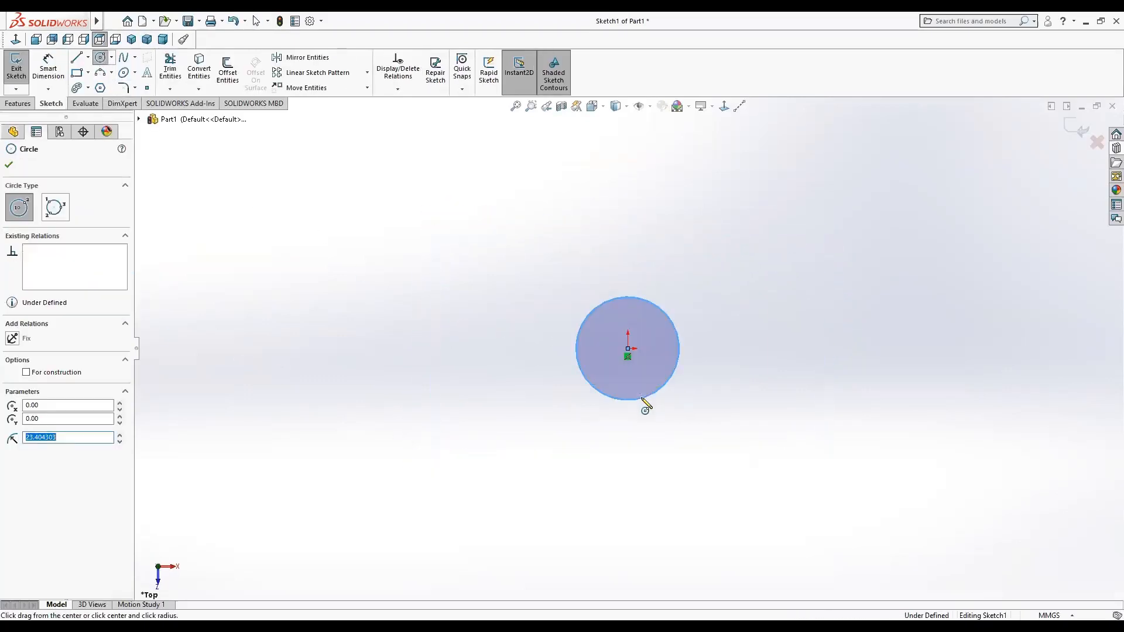
# Dimension the circle's diameter to 50 mm and close the sketch dimensioning.
pyautogui.click(48, 66)
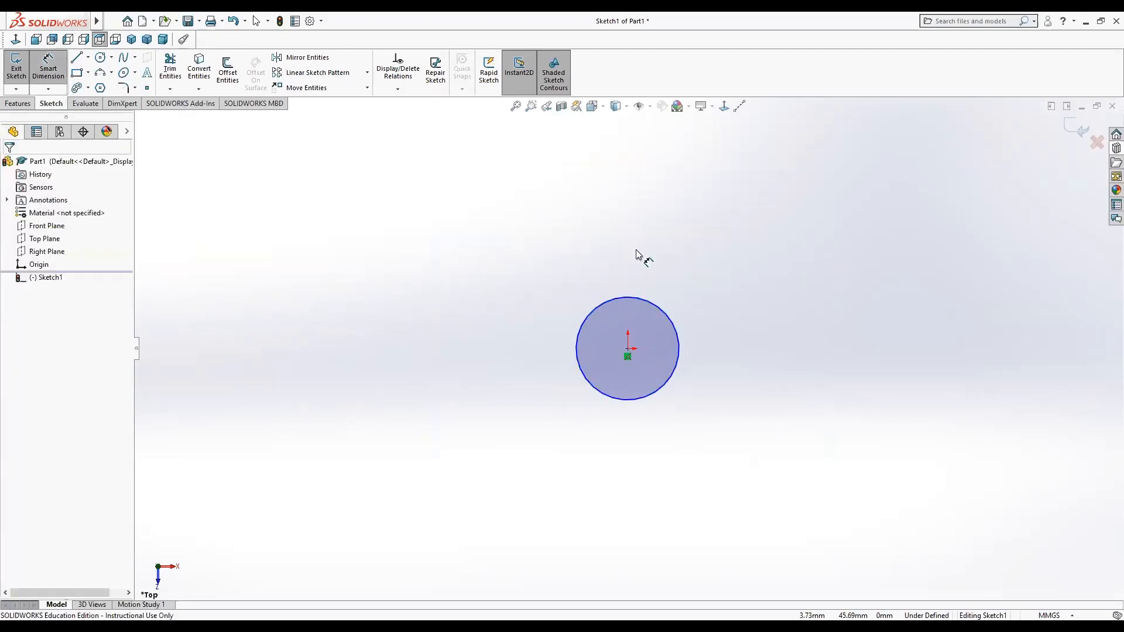
pyautogui.click(617, 304)
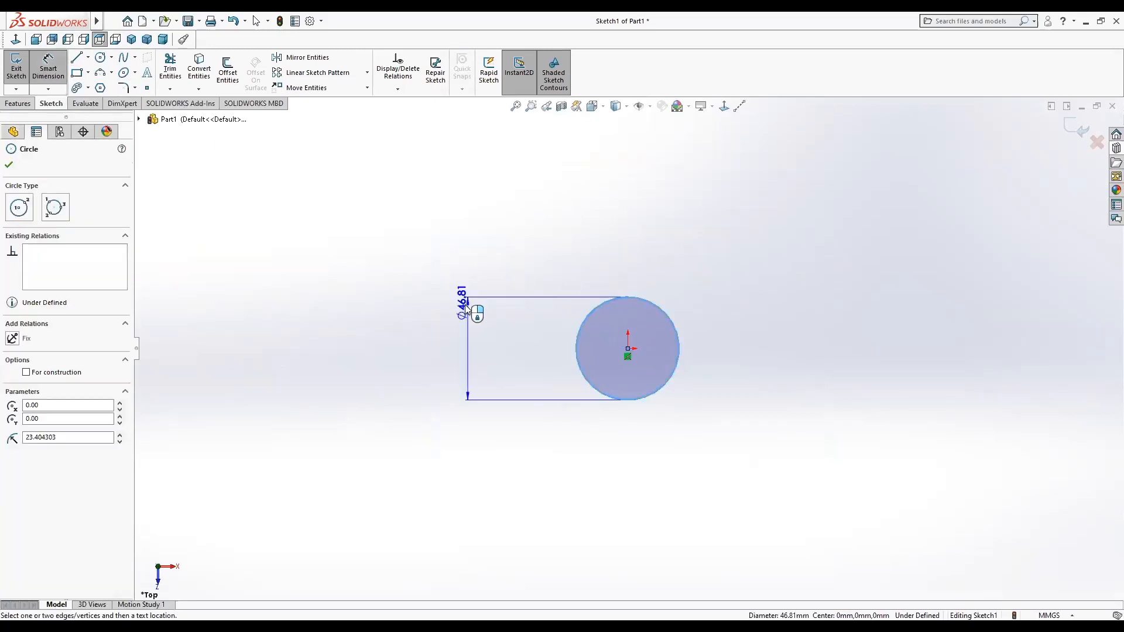
pyautogui.click(463, 312)
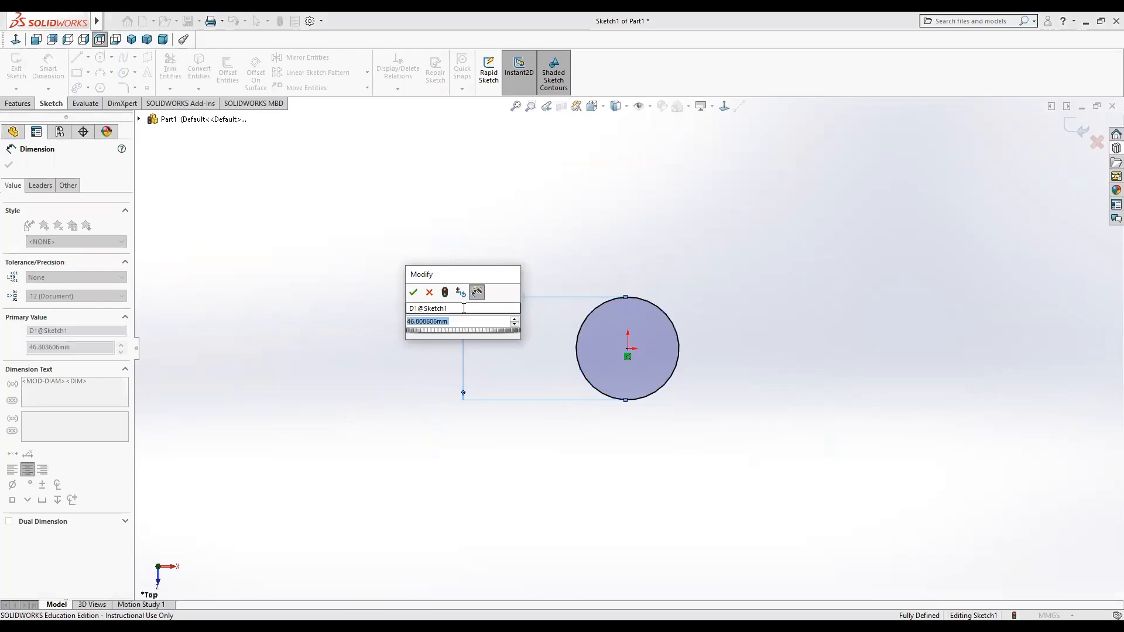
pyautogui.write('50')
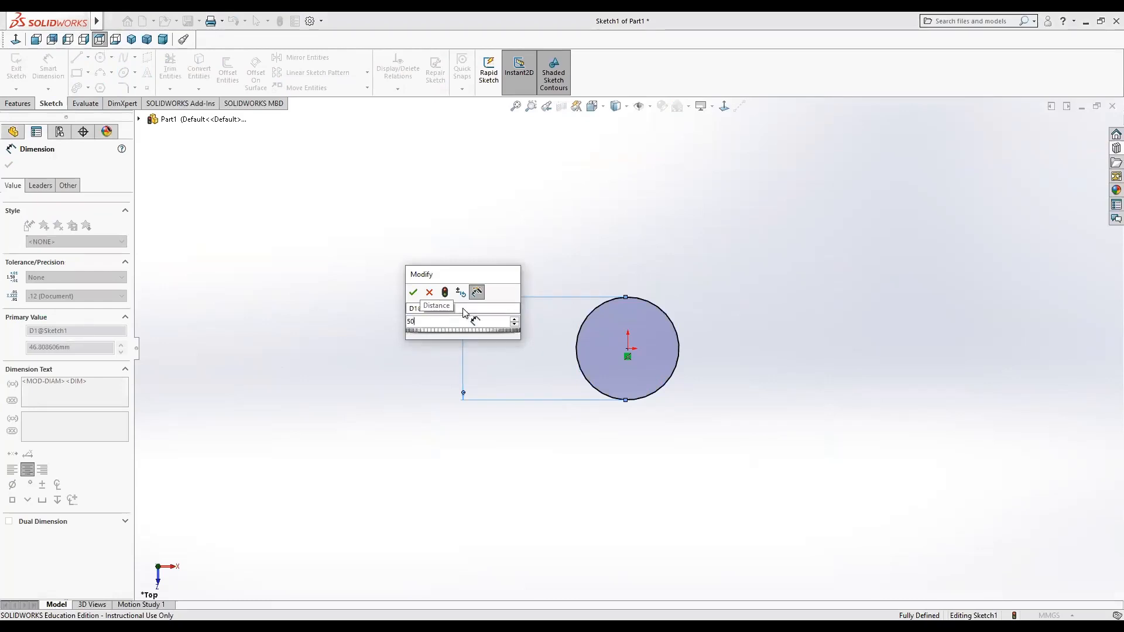
pyautogui.press('Return')
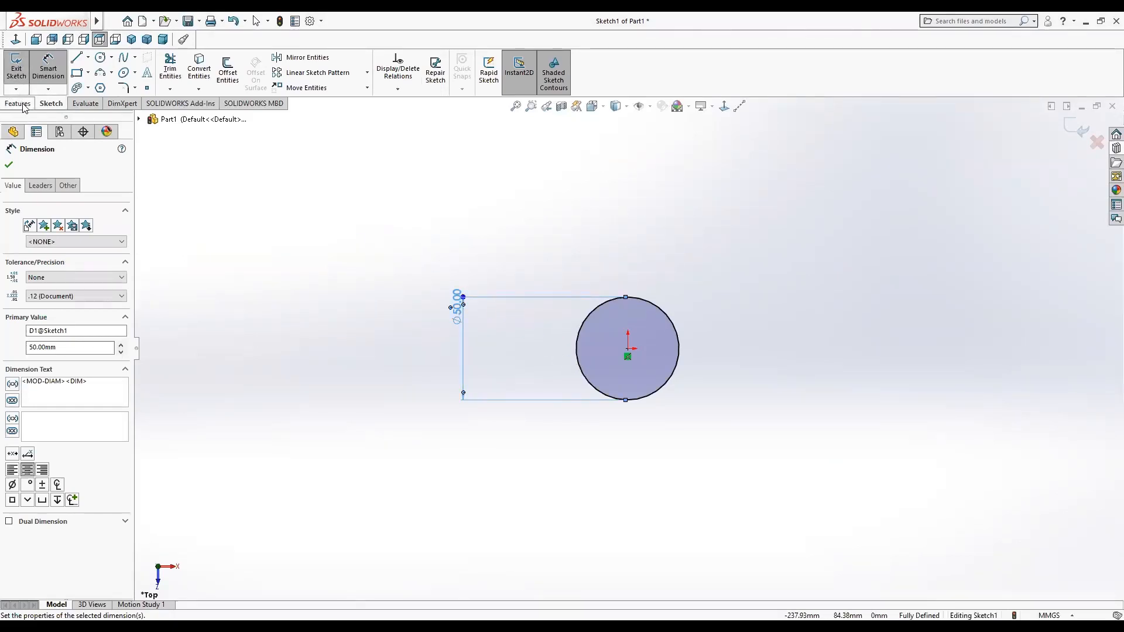
pyautogui.click(9, 164)
# Extrude the circle sketch as a boss 10 mm.
pyautogui.click(17, 104)
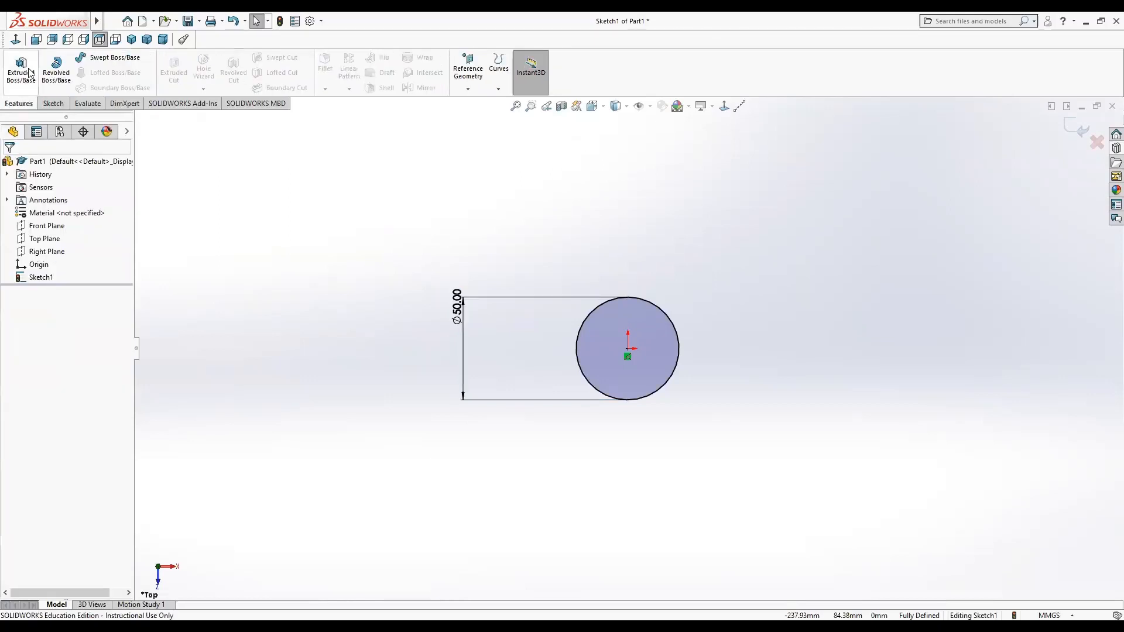
pyautogui.click(21, 69)
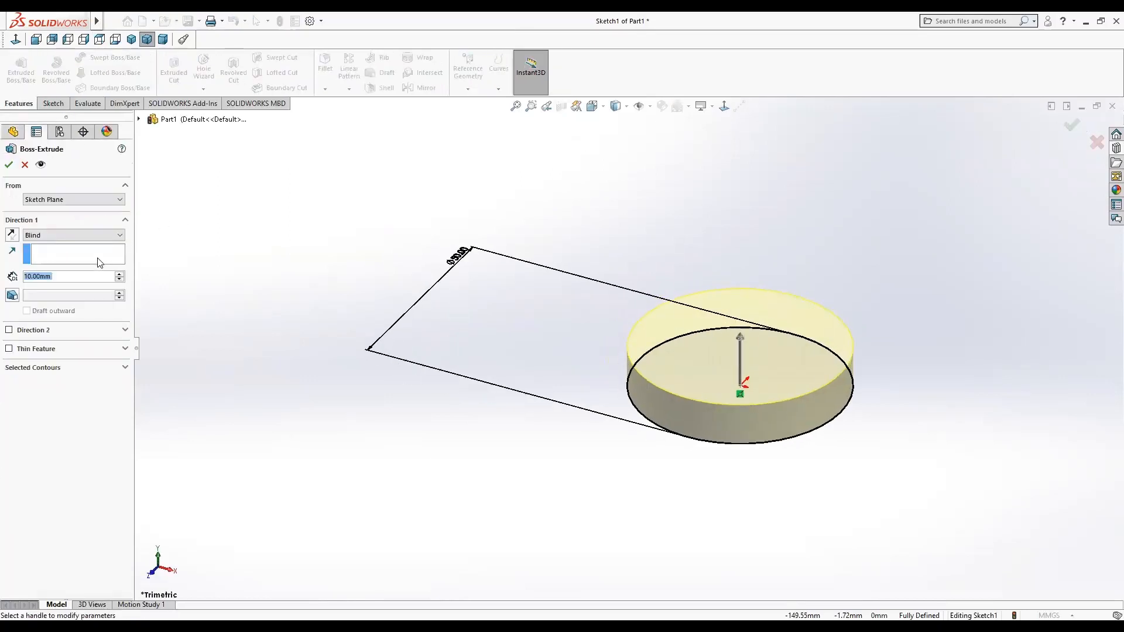
pyautogui.click(9, 165)
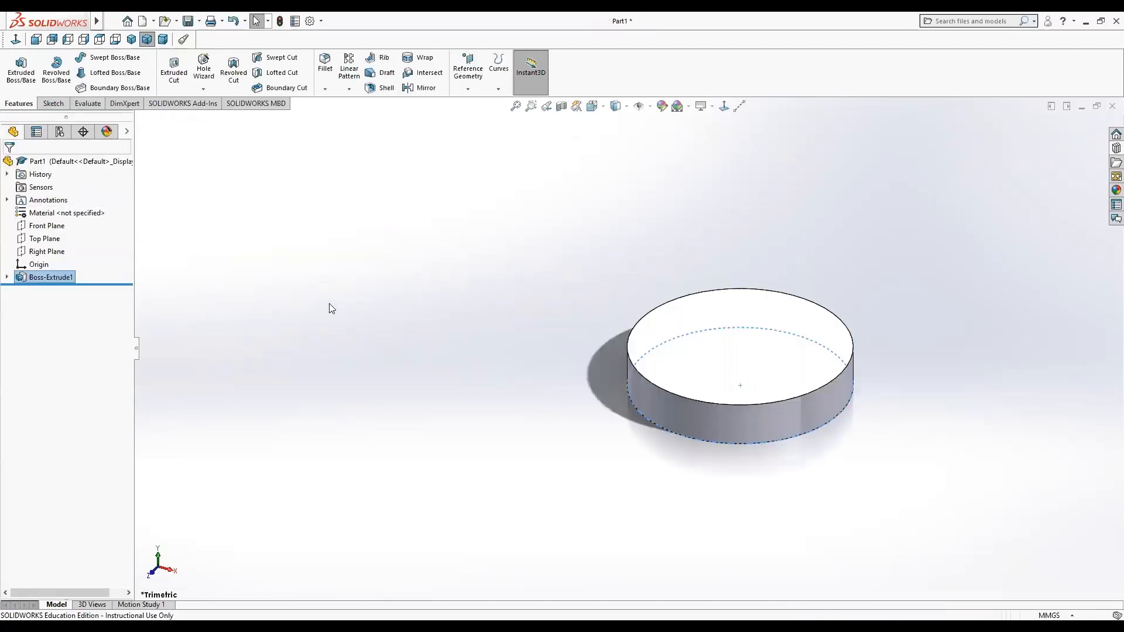
# Sketch a circle about 10 mm in diameter centered on the disc's top face, viewed normal to it.
pyautogui.click(681, 348)
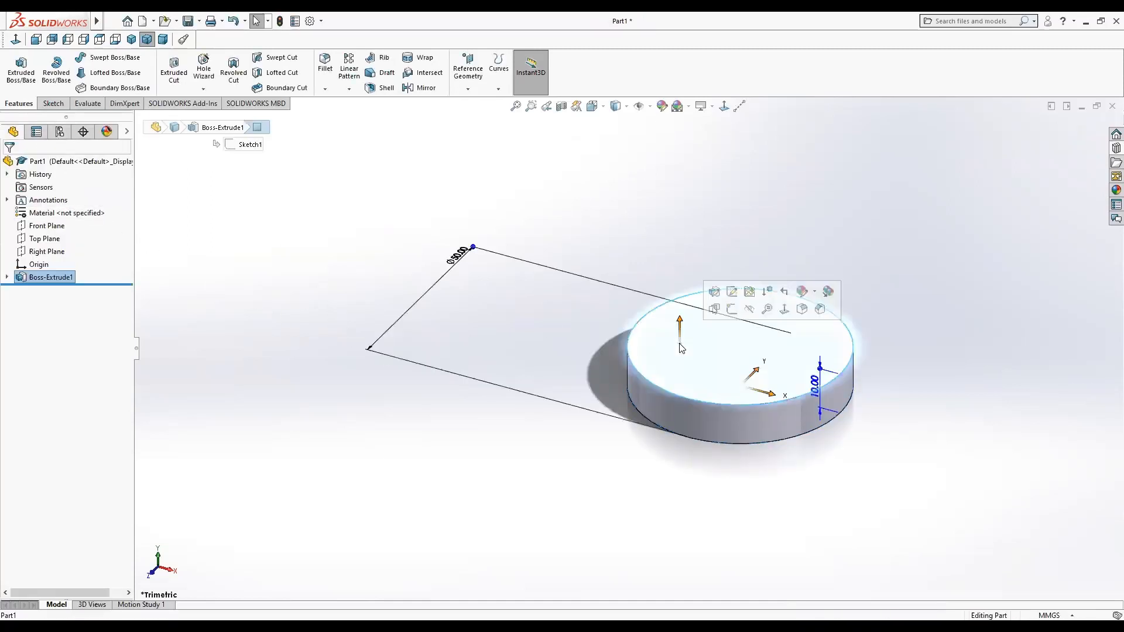
pyautogui.click(734, 309)
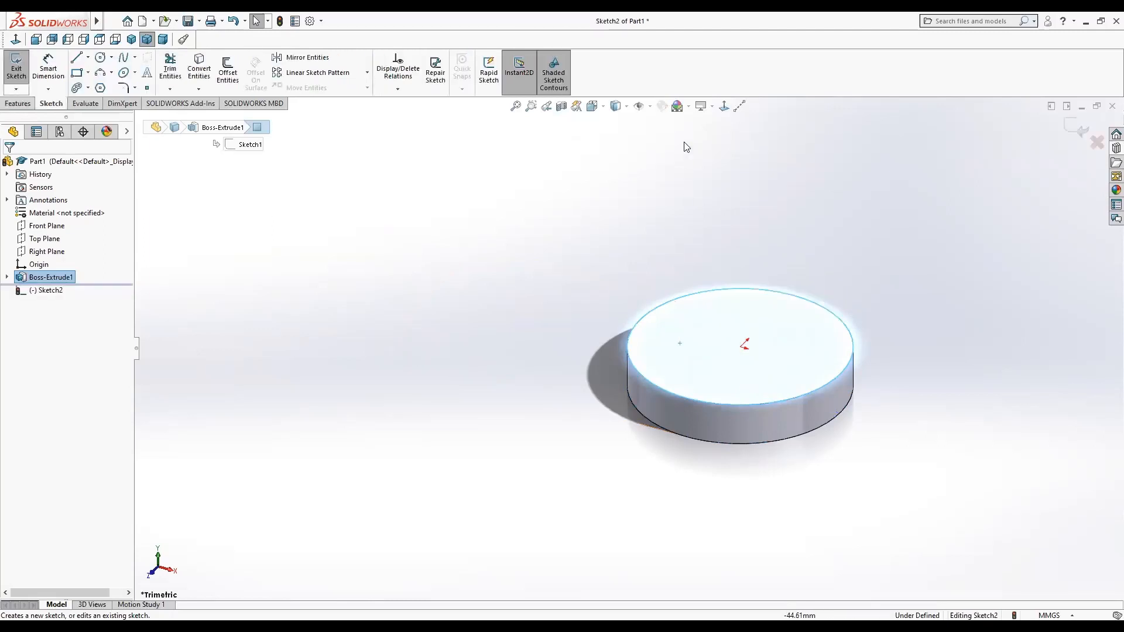
pyautogui.click(725, 106)
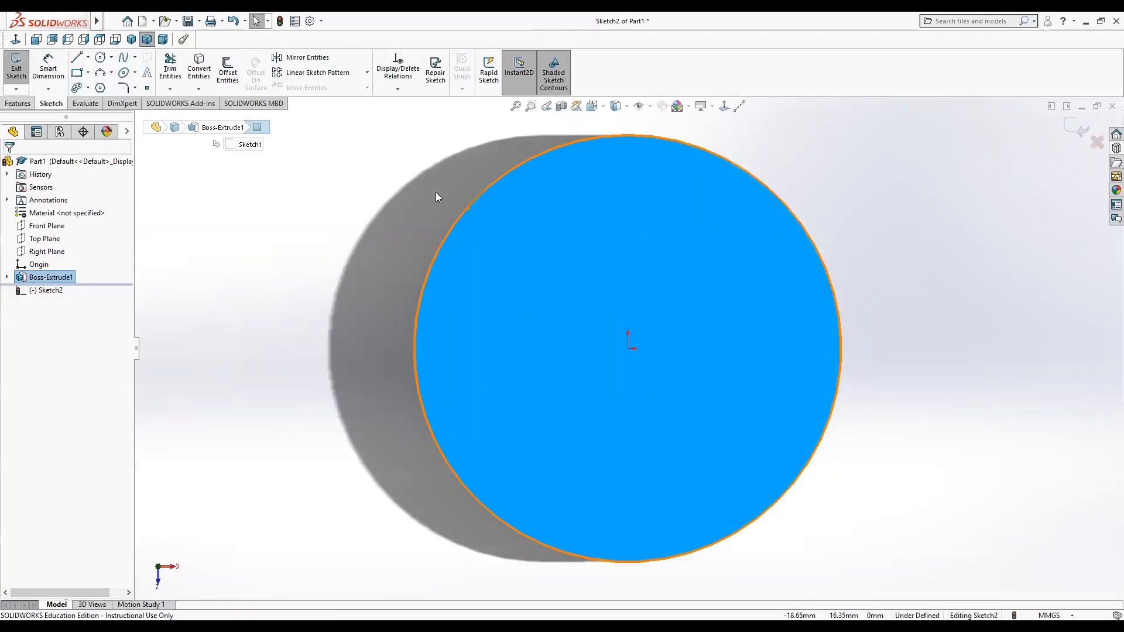
pyautogui.click(100, 57)
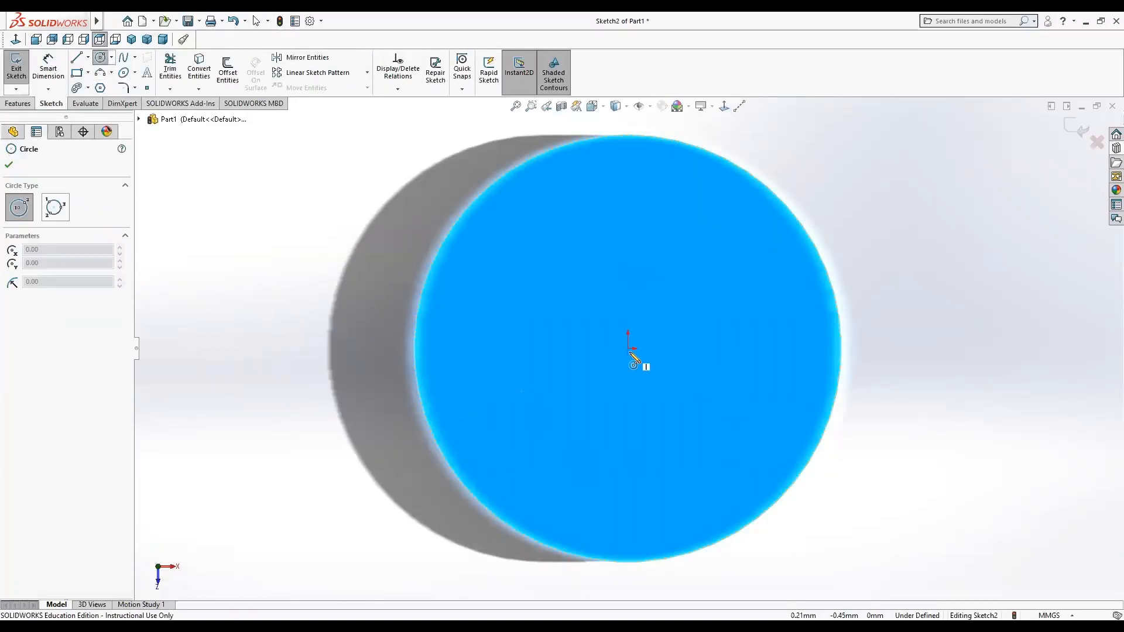
pyautogui.click(628, 348)
pyautogui.click(645, 389)
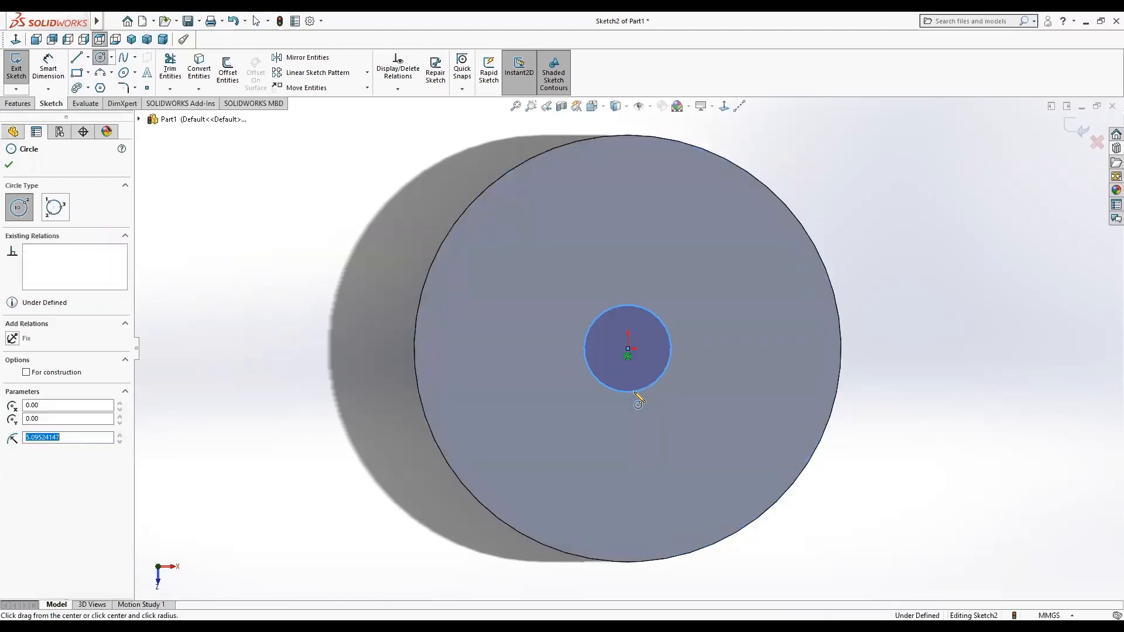
# Dimension the small circle's diameter to 10 mm.
pyautogui.click(48, 64)
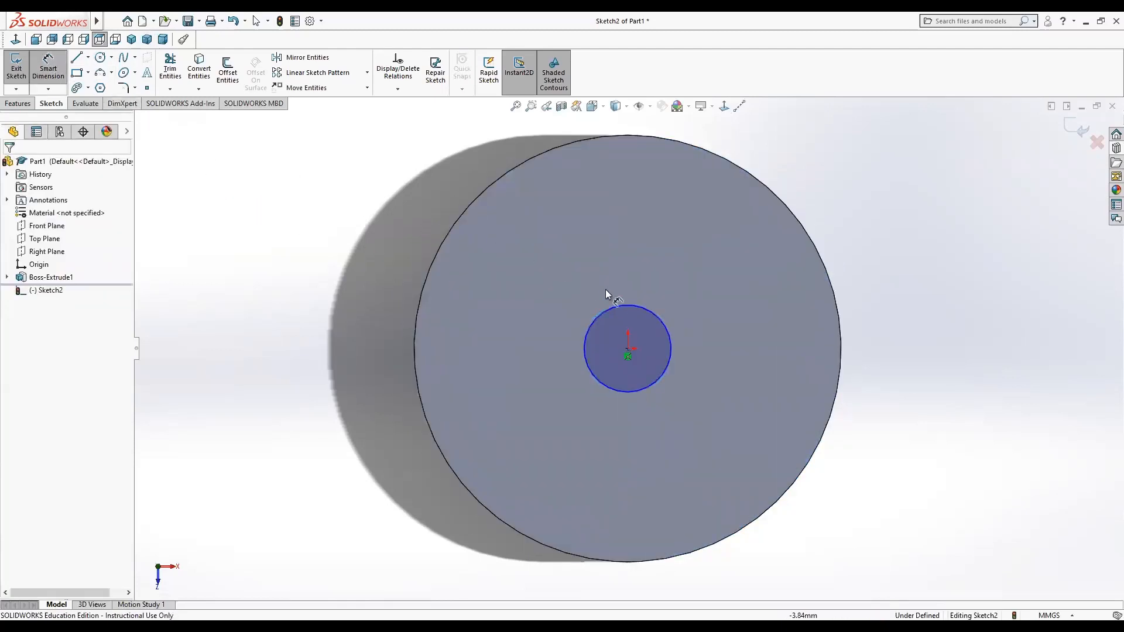
pyautogui.click(619, 305)
pyautogui.click(512, 320)
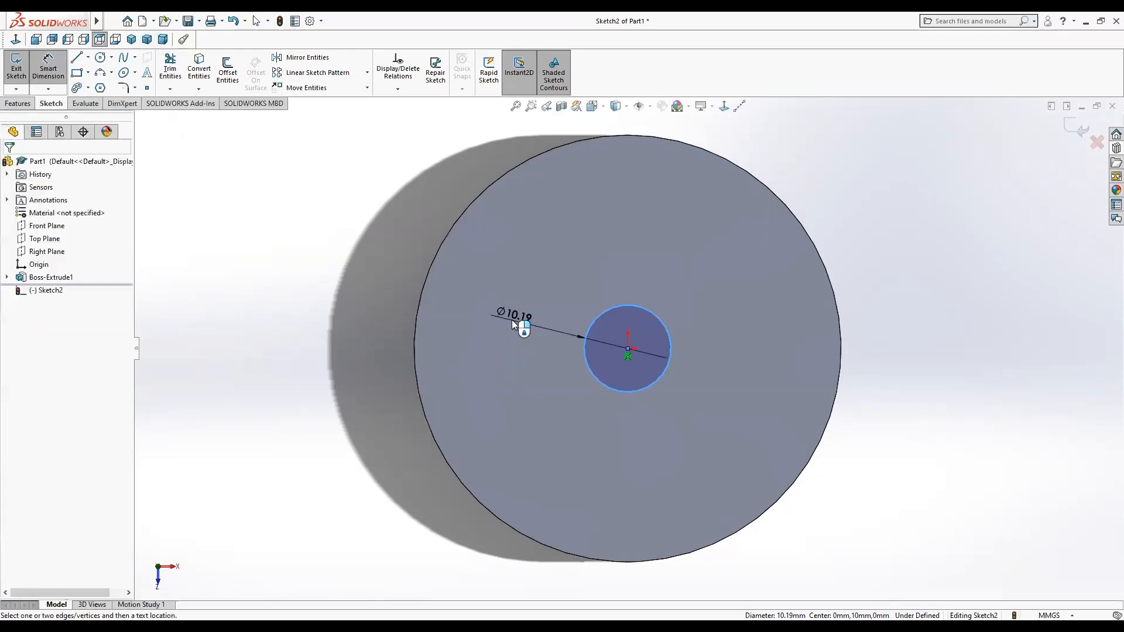
pyautogui.write('10')
pyautogui.press('Return')
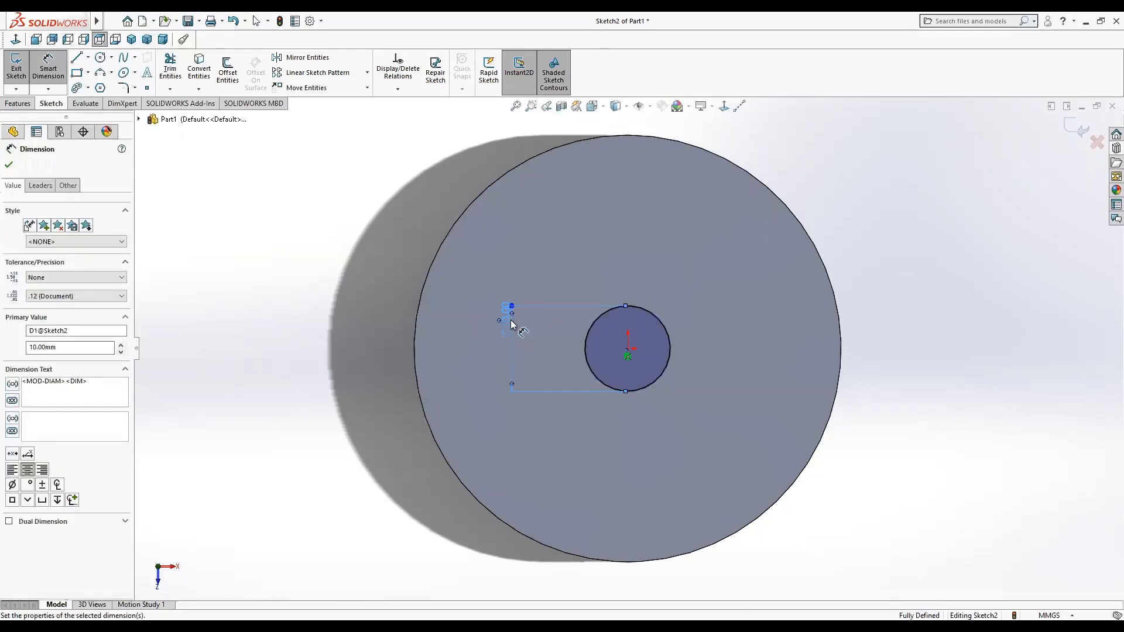
# Extrude the small circle as a boss 300 mm to form the stem.
pyautogui.click(23, 105)
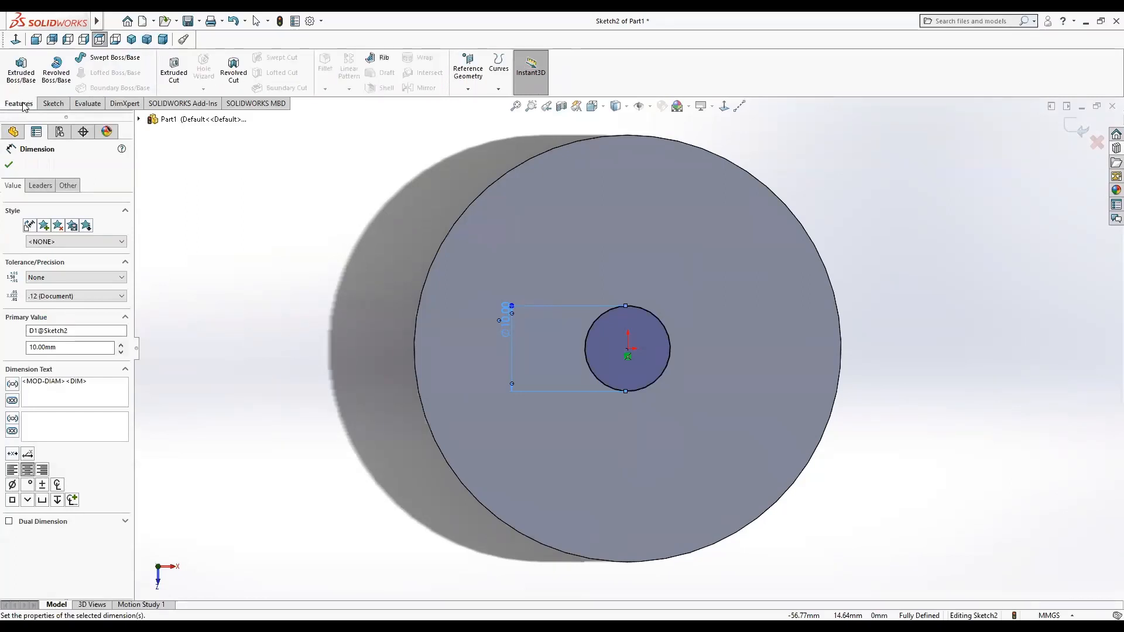
pyautogui.click(20, 65)
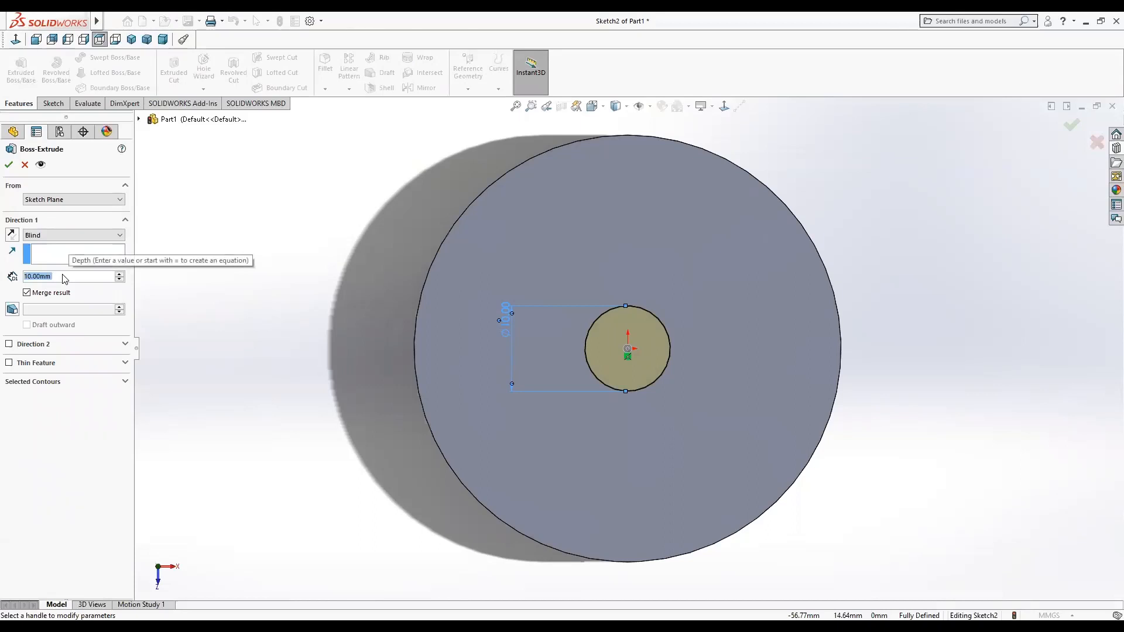
pyautogui.write('300')
pyautogui.press('Return')
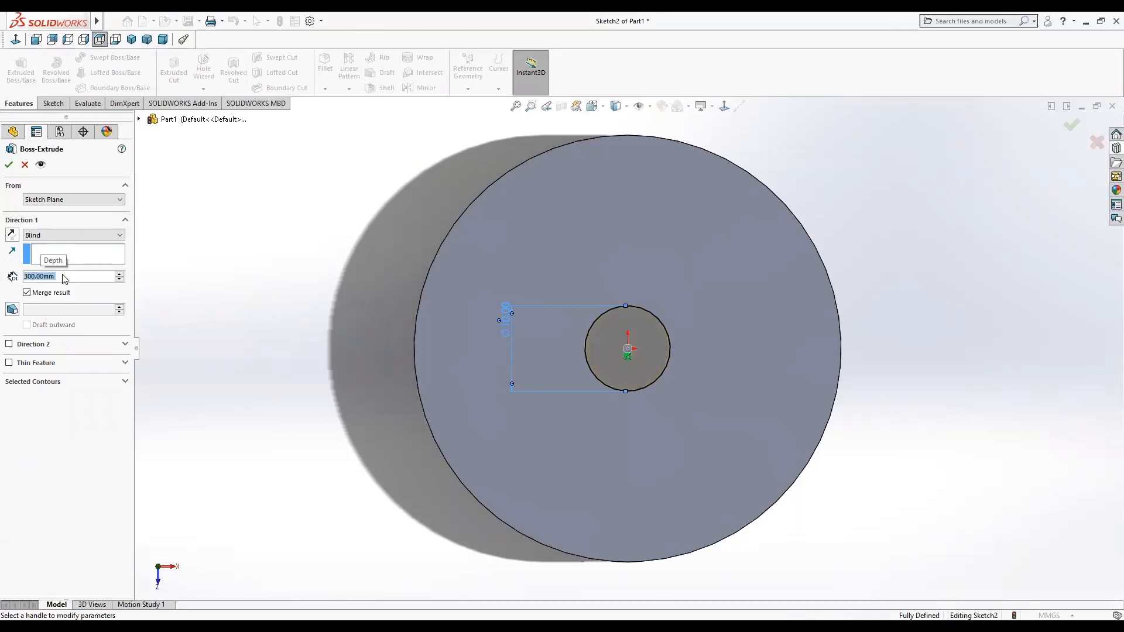
pyautogui.click(9, 165)
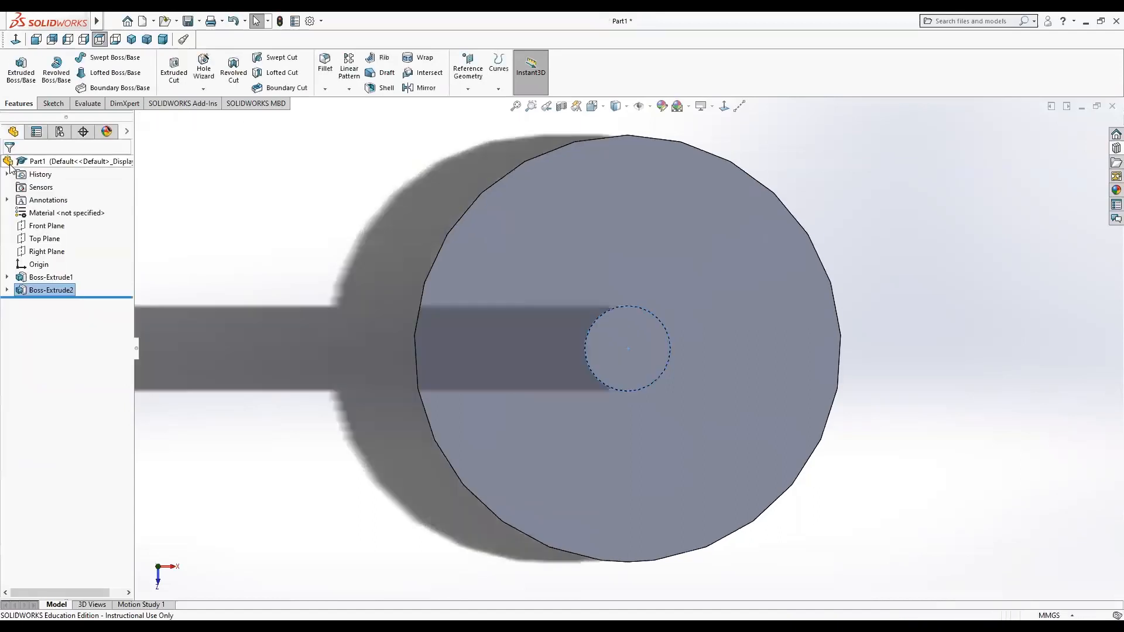
# Sketch a circle about 28 mm in diameter centered on the stem's end face.
pyautogui.click(621, 365)
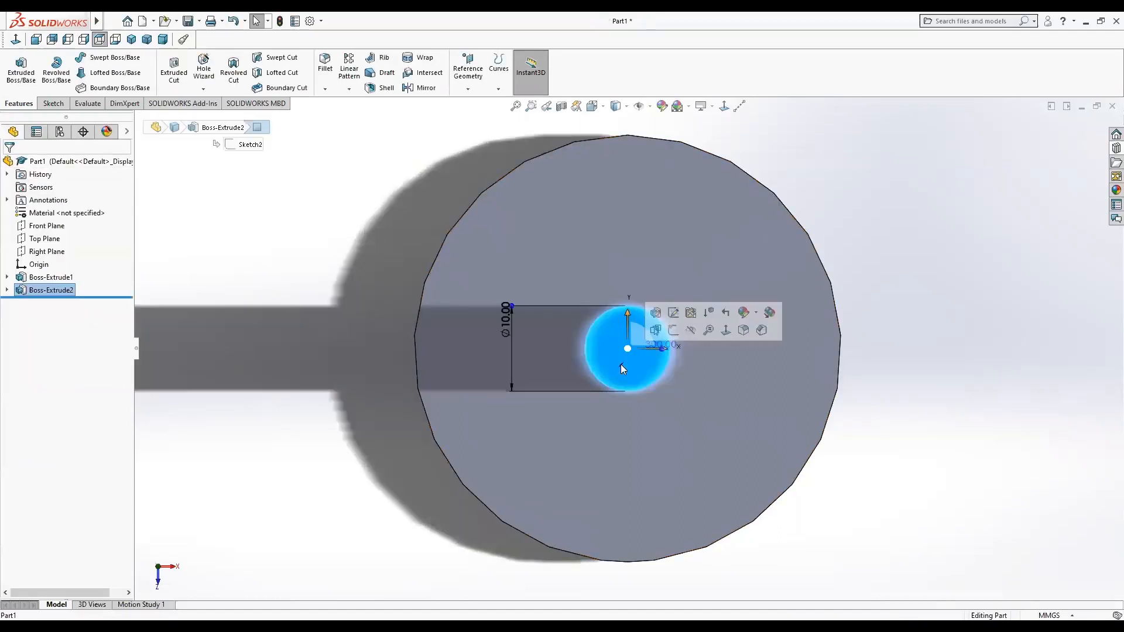
pyautogui.click(673, 329)
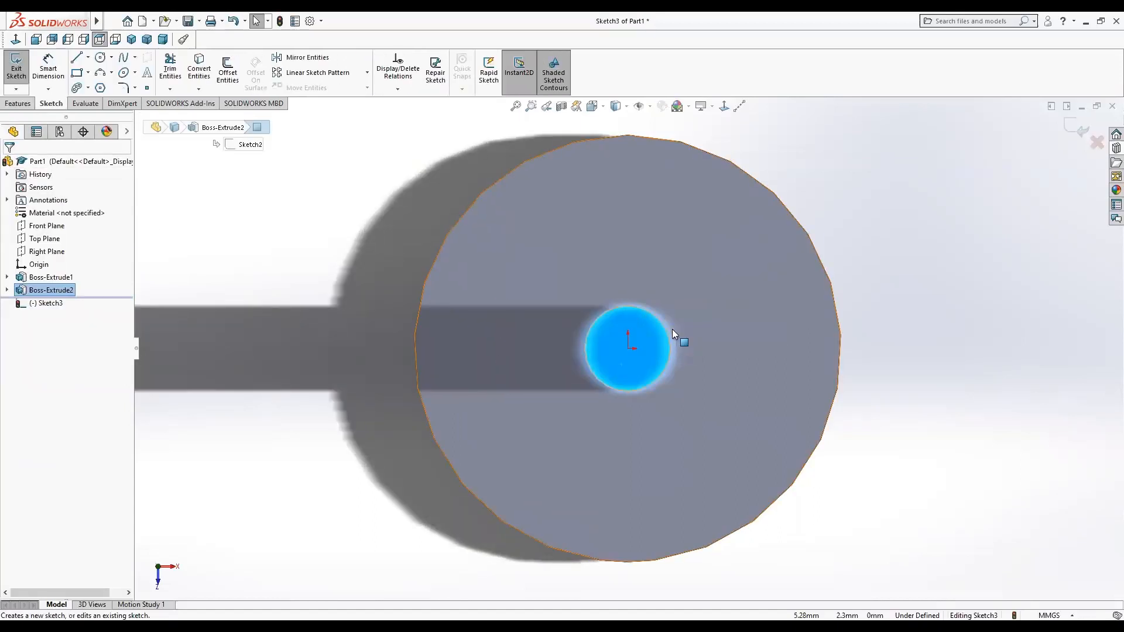
pyautogui.click(101, 57)
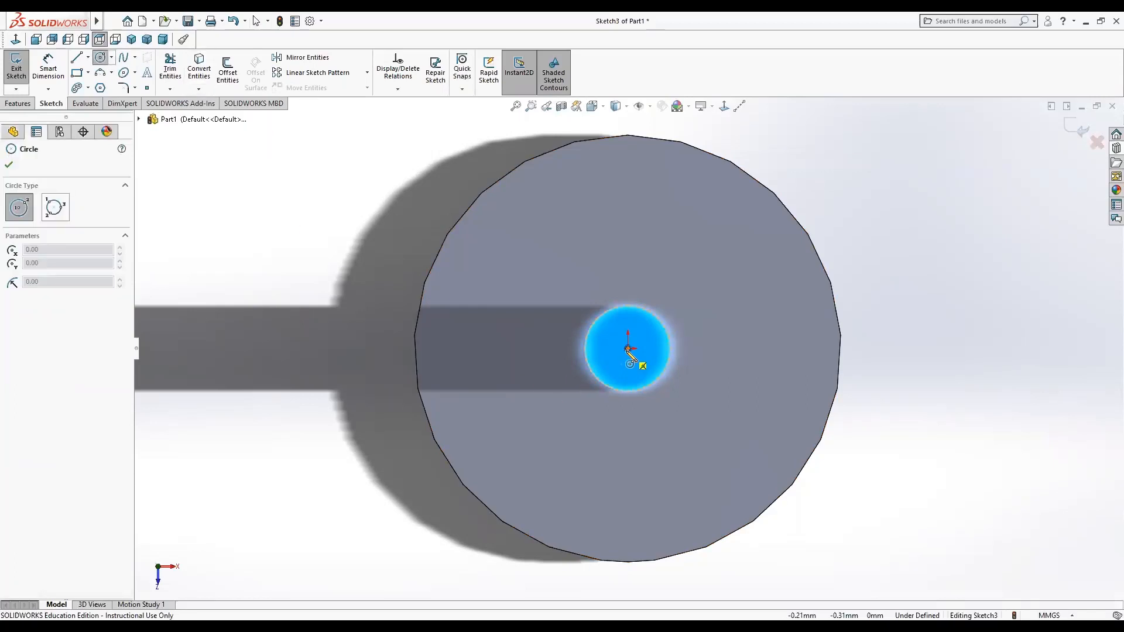
pyautogui.moveTo(628, 349); pyautogui.dragTo(670, 464)
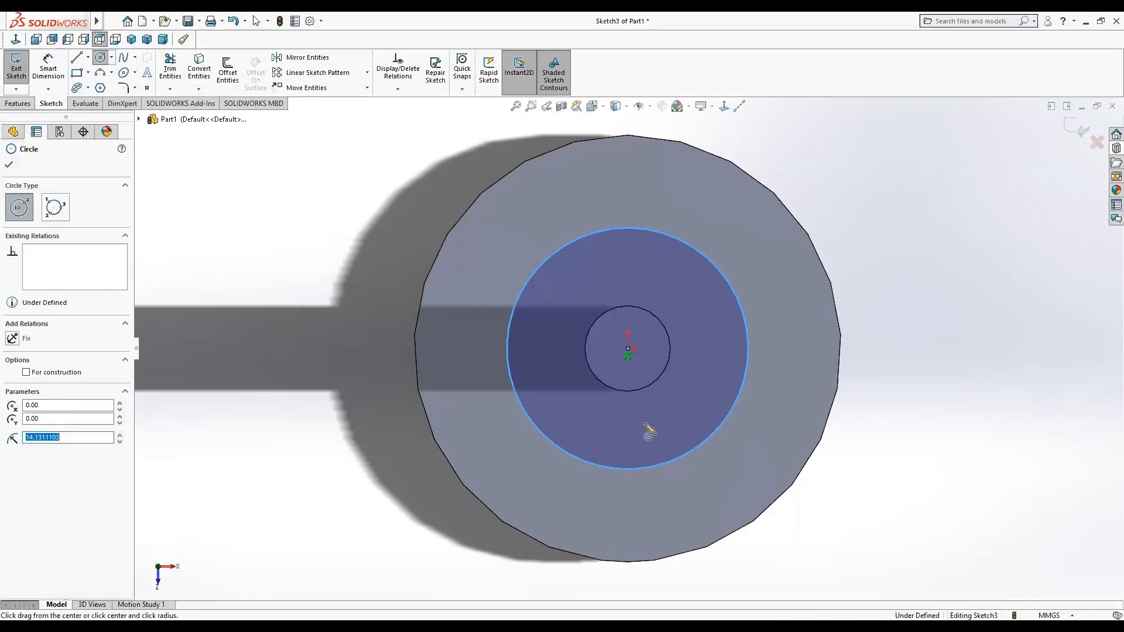
# Dimension the new circle's diameter to 30 mm.
pyautogui.click(48, 67)
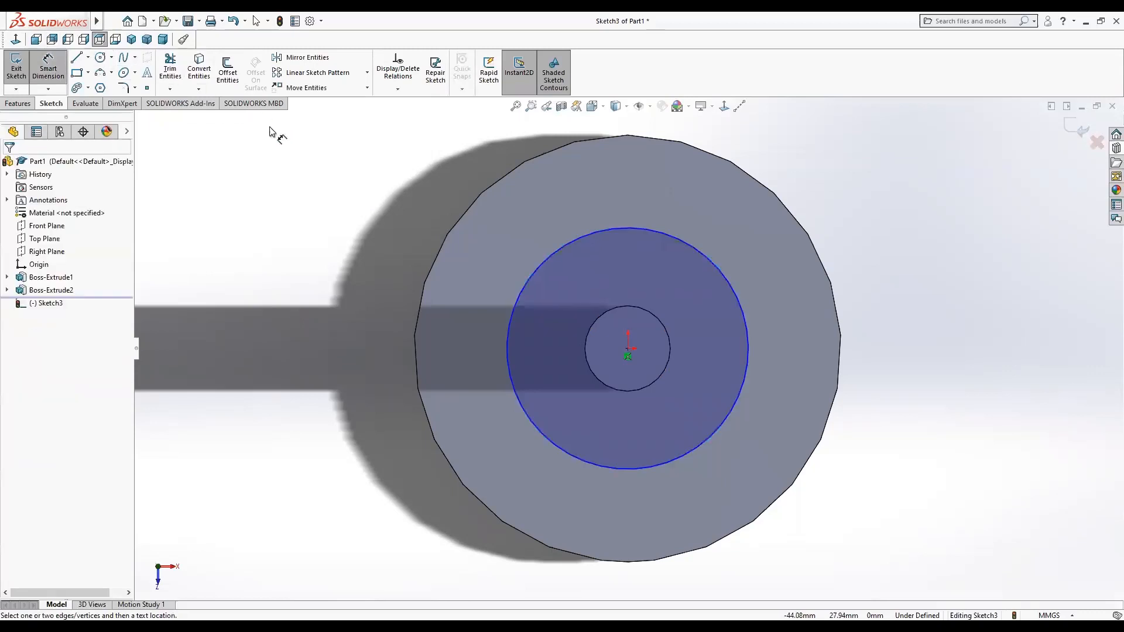
pyautogui.click(633, 229)
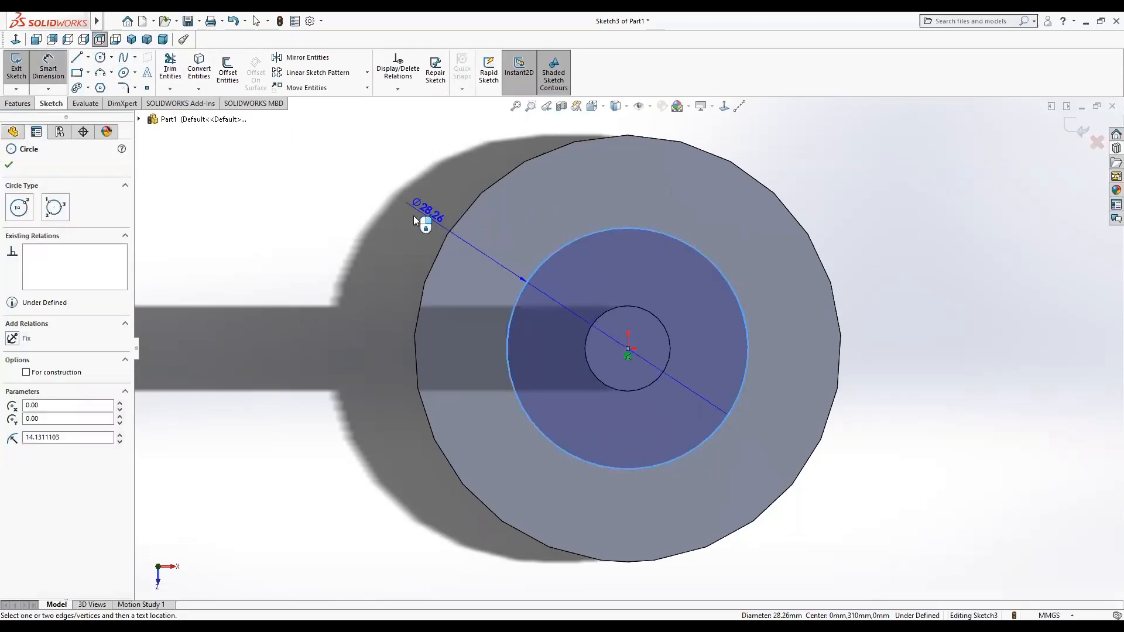
pyautogui.click(297, 285)
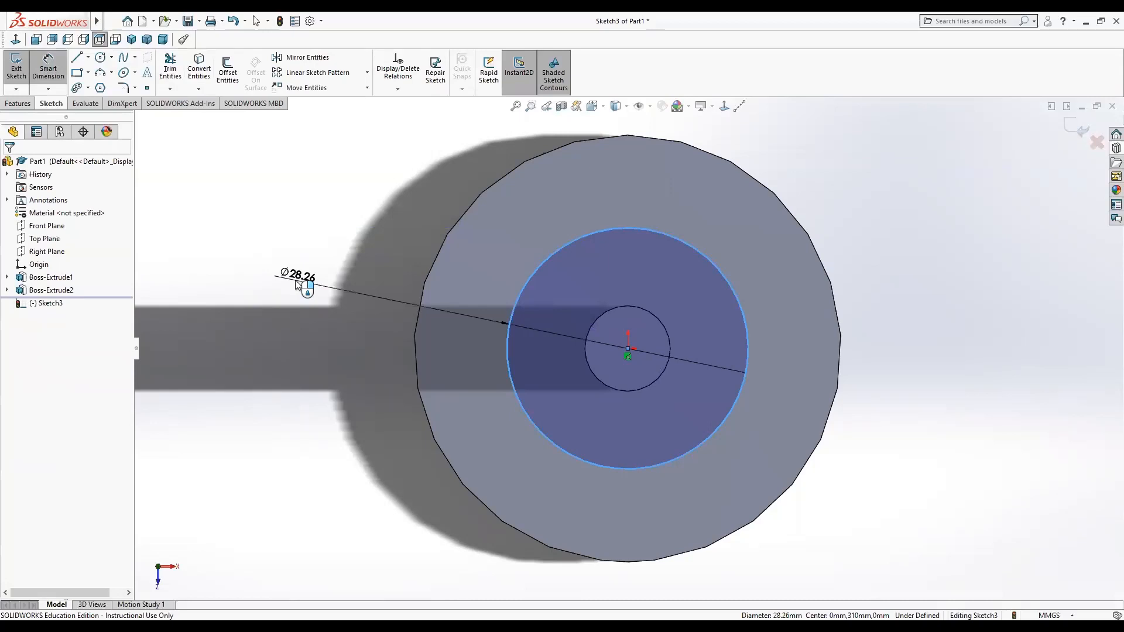
pyautogui.write('30')
pyautogui.press('Return')
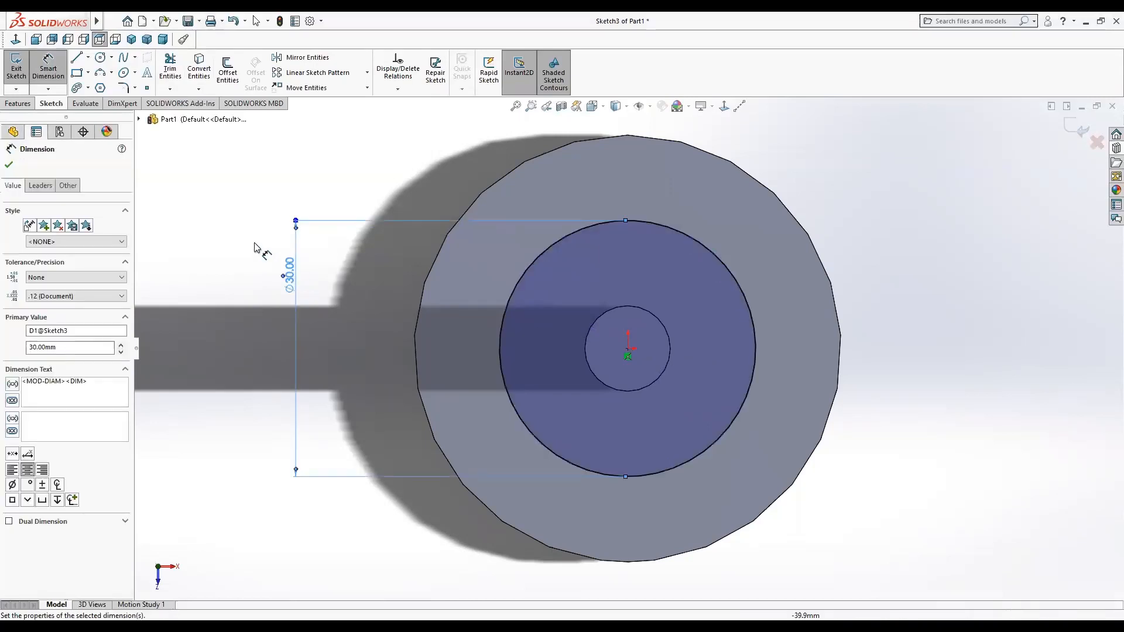
# Extrude the 30 mm circle as a boss 10 mm.
pyautogui.click(17, 103)
pyautogui.click(19, 73)
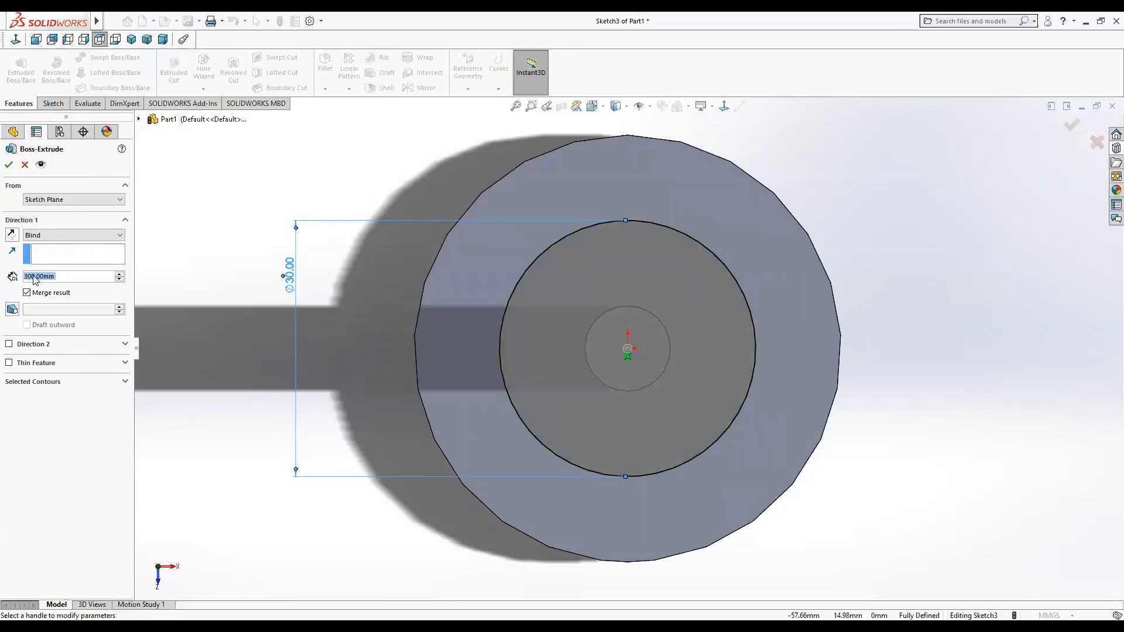
pyautogui.click(95, 275)
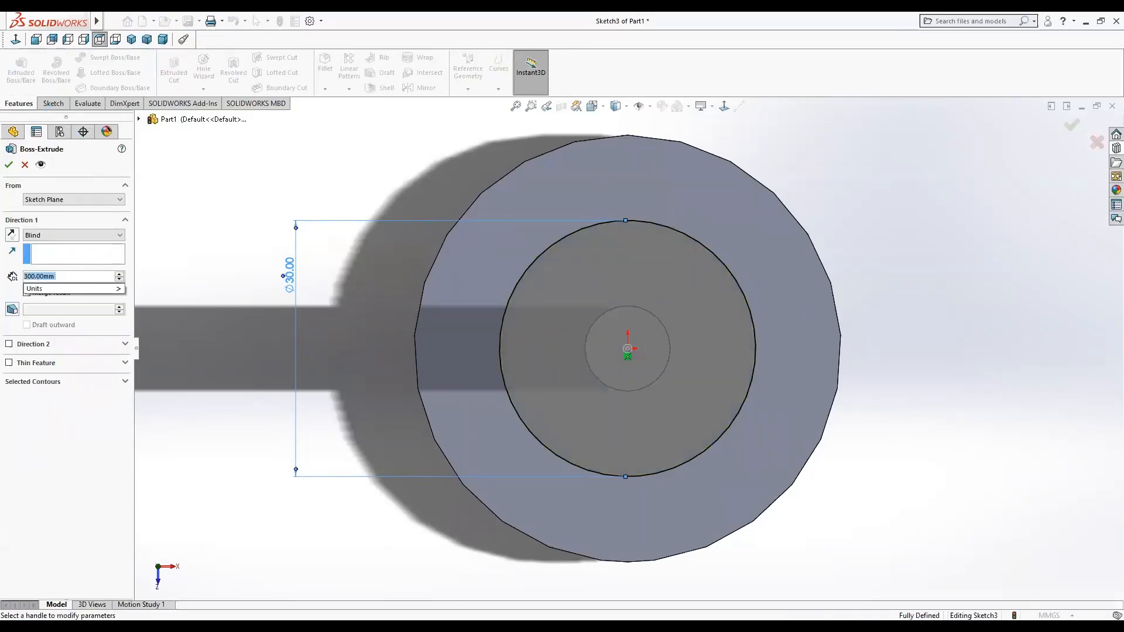
pyautogui.write('10')
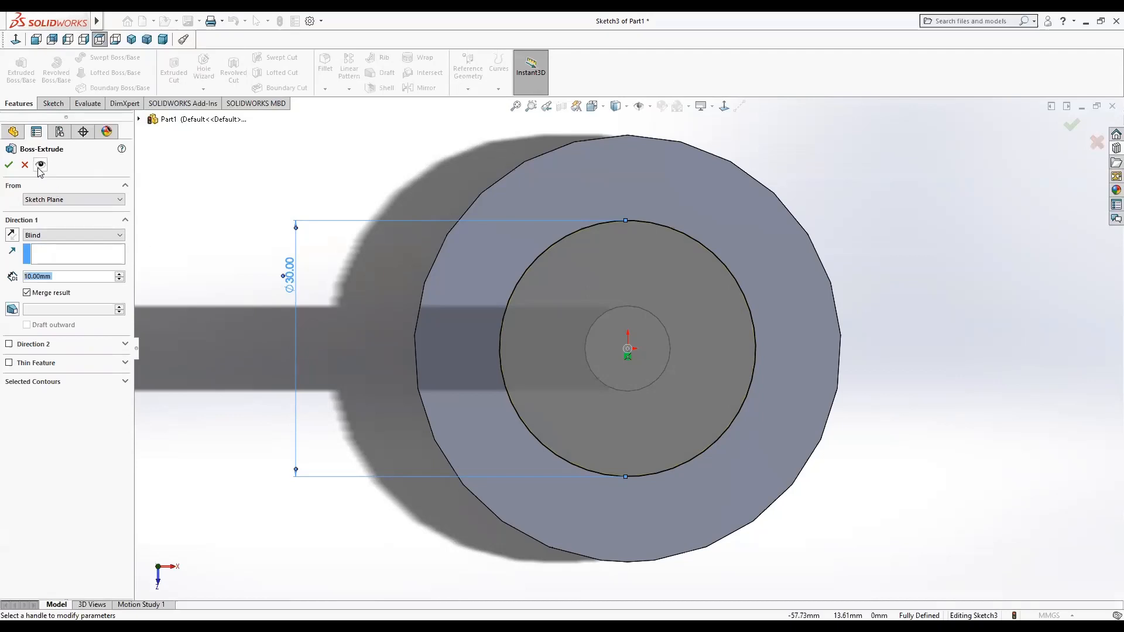
pyautogui.press('Return')
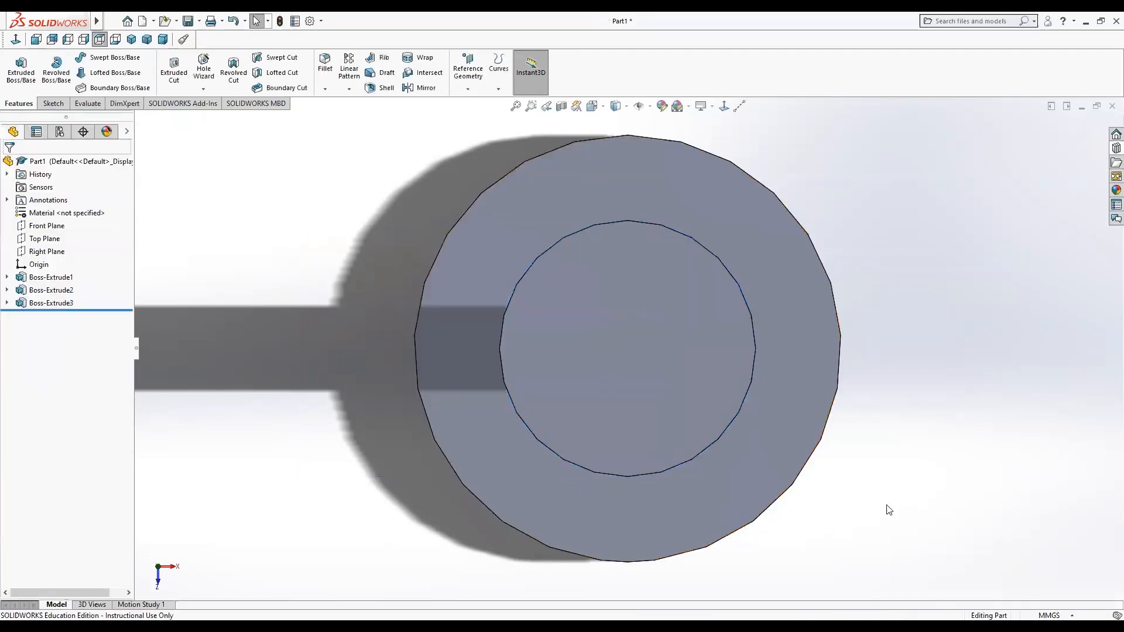
# Fillet the edge where the stem meets the bottom disc with a 15 mm radius.
pyautogui.moveTo(915, 517); pyautogui.dragTo(904, 448, button='middle')
pyautogui.scroll(-3, 903, 472)
pyautogui.scroll(3, 873, 501)
pyautogui.scroll(5, 821, 536)
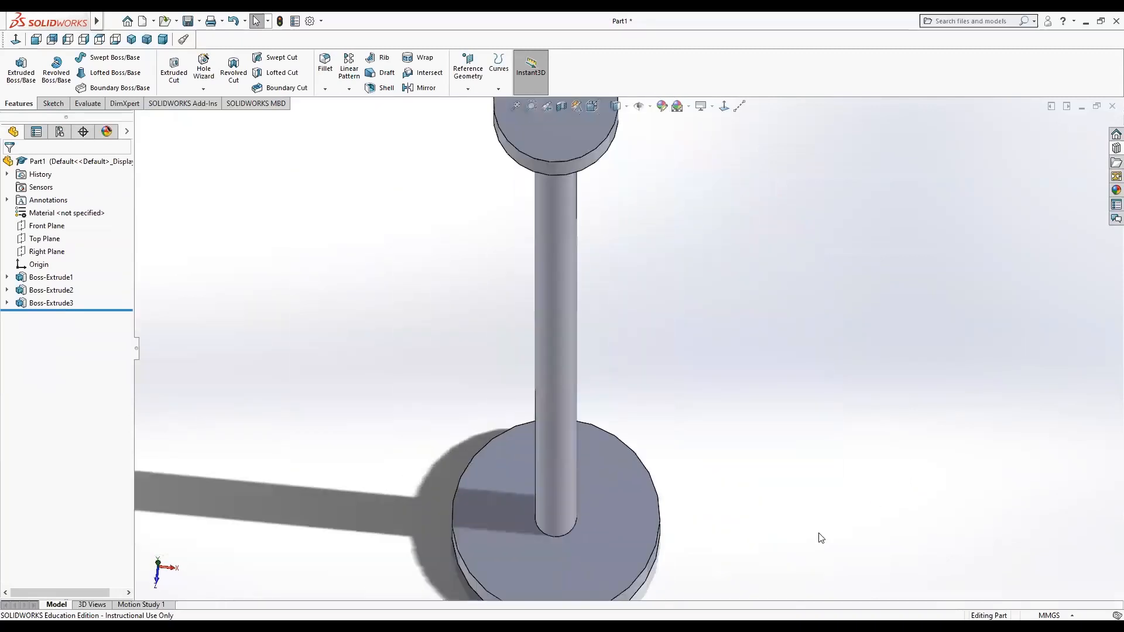
pyautogui.moveTo(724, 508); pyautogui.dragTo(721, 459, button='middle')
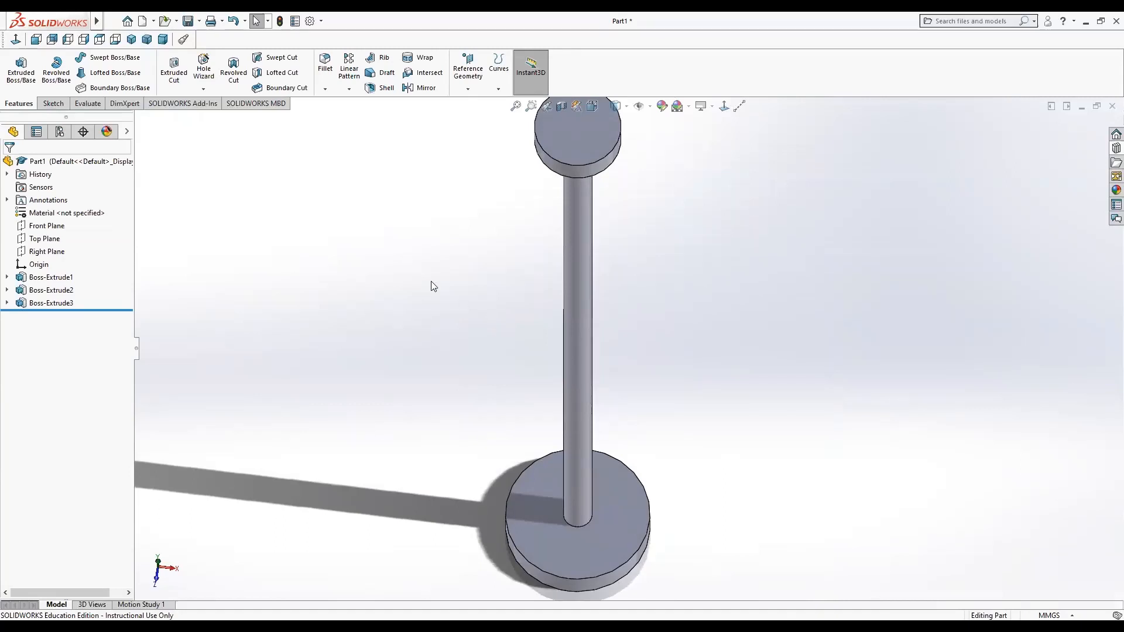
pyautogui.click(322, 68)
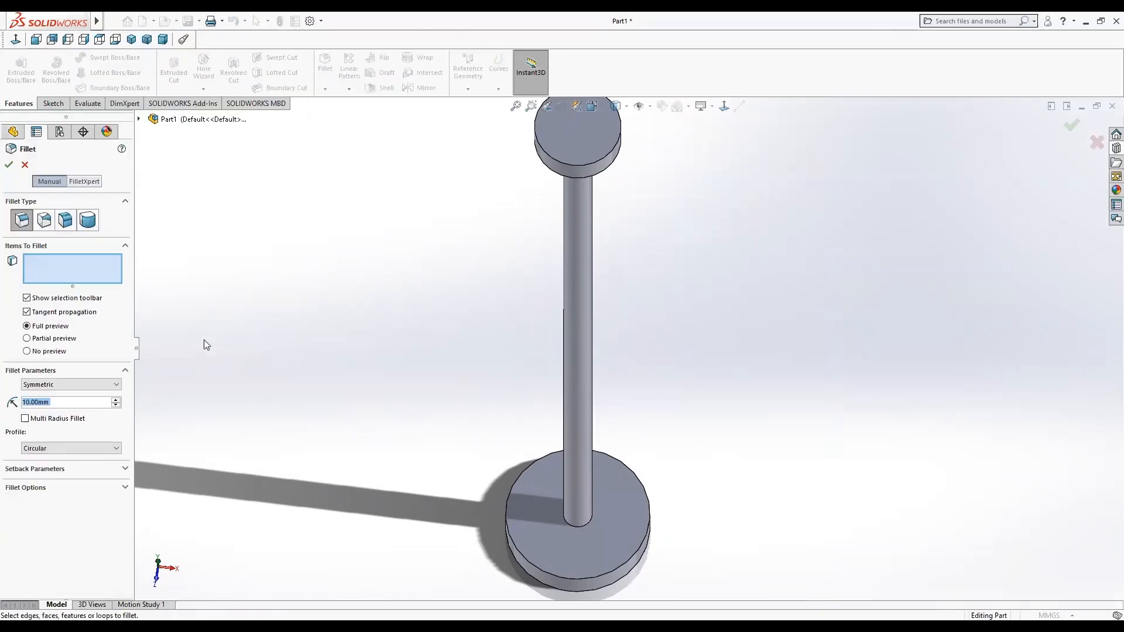
pyautogui.click(568, 525)
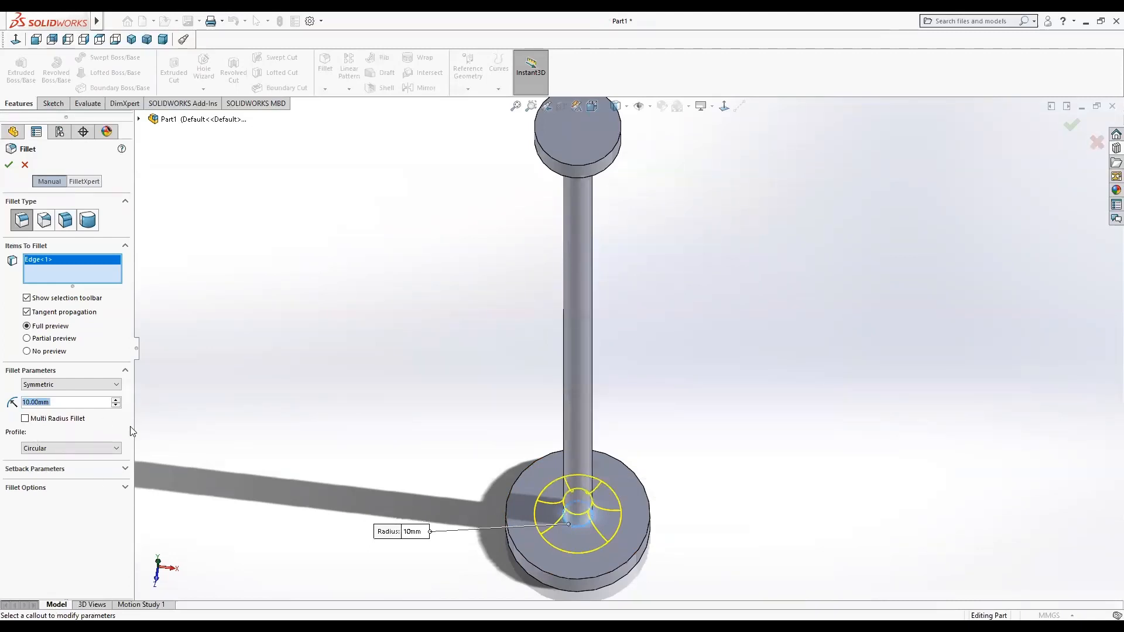
pyautogui.write('15')
pyautogui.press('Return')
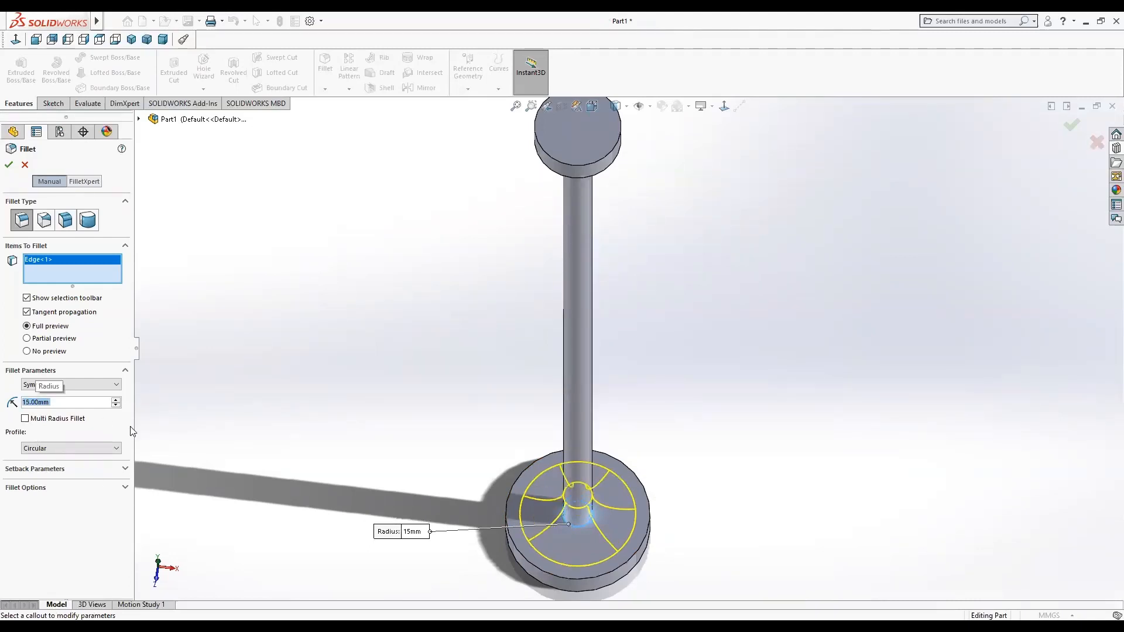
pyautogui.click(8, 165)
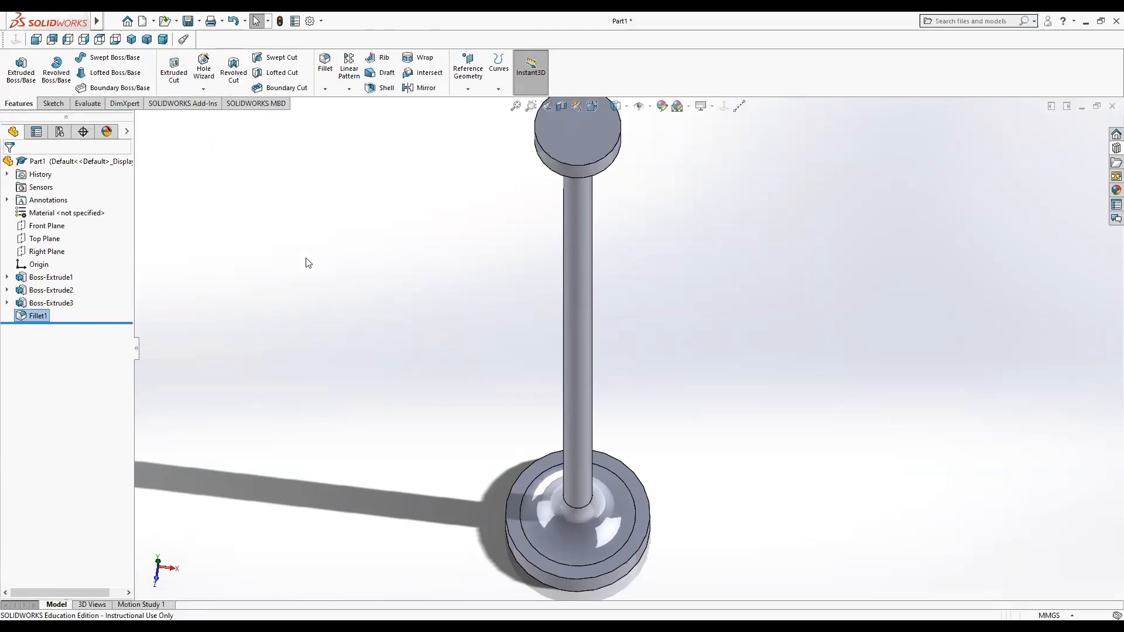
# Assign Plain Carbon Steel as the part's material.
pyautogui.rightClick(53, 166)
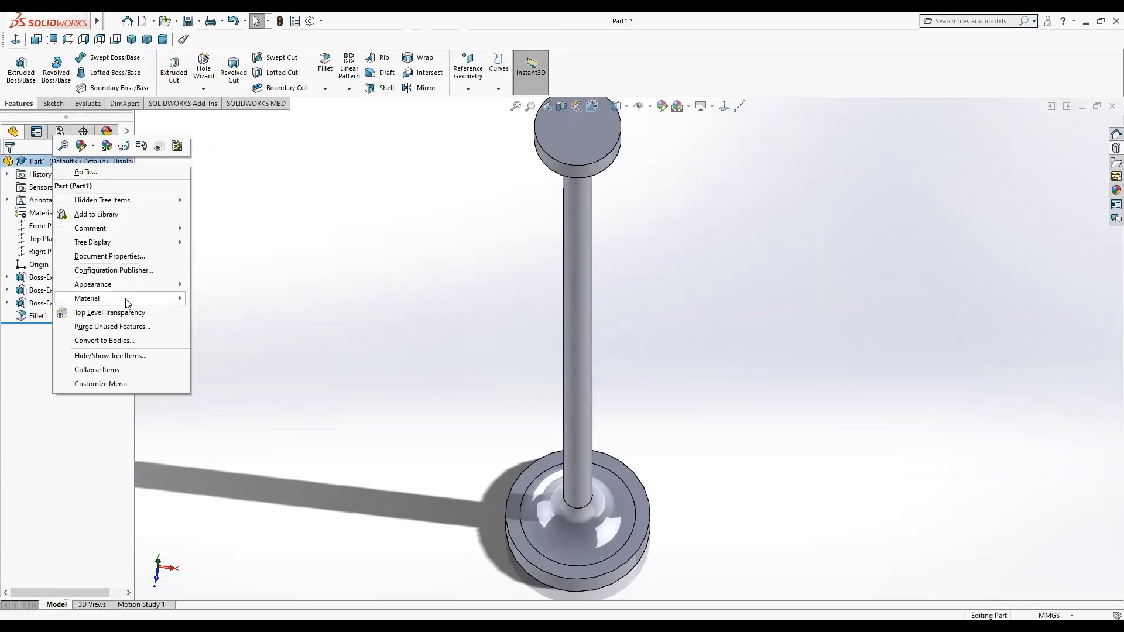
pyautogui.moveTo(130, 304)
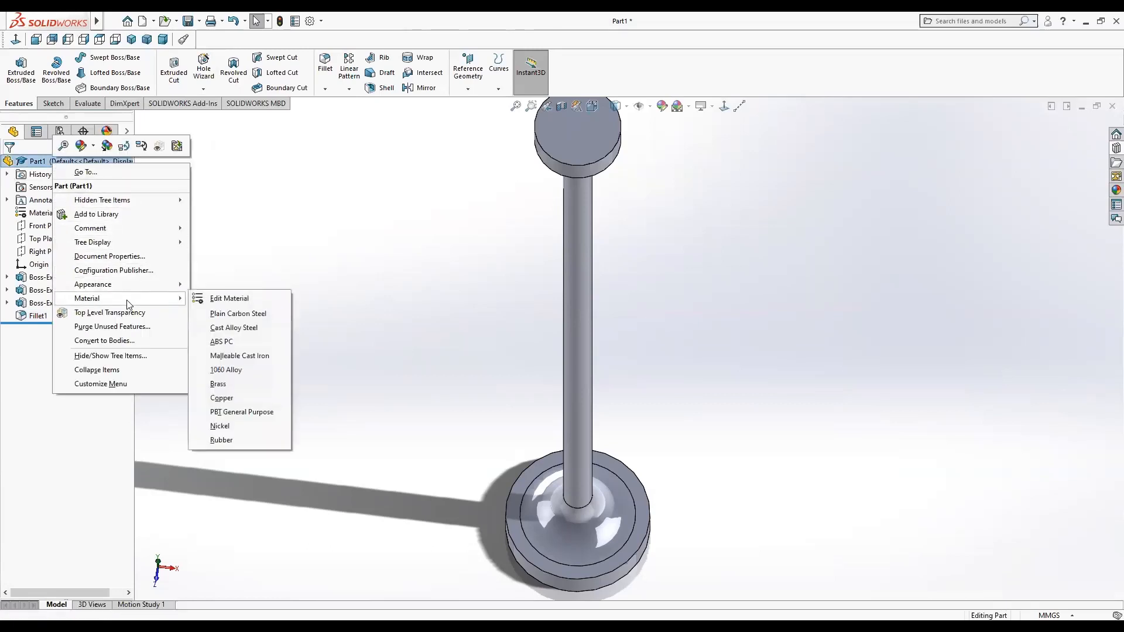
pyautogui.click(248, 314)
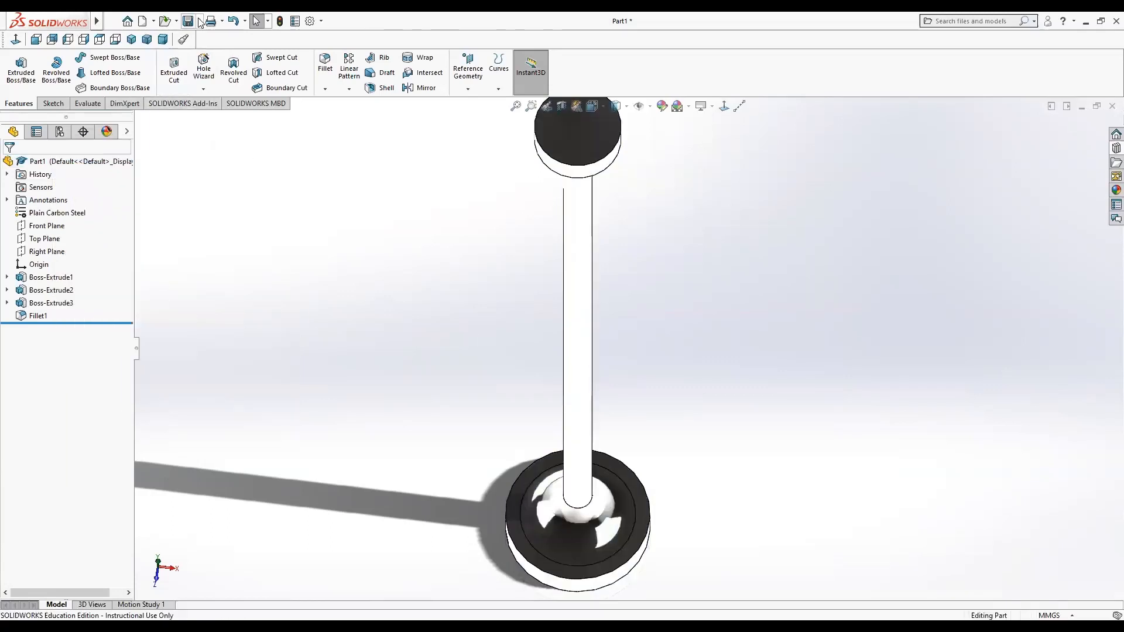
# Save the part as Valve2 in the Cam Shaft\V3 folder, replacing the existing file.
pyautogui.hotkey('ctrl', 's')
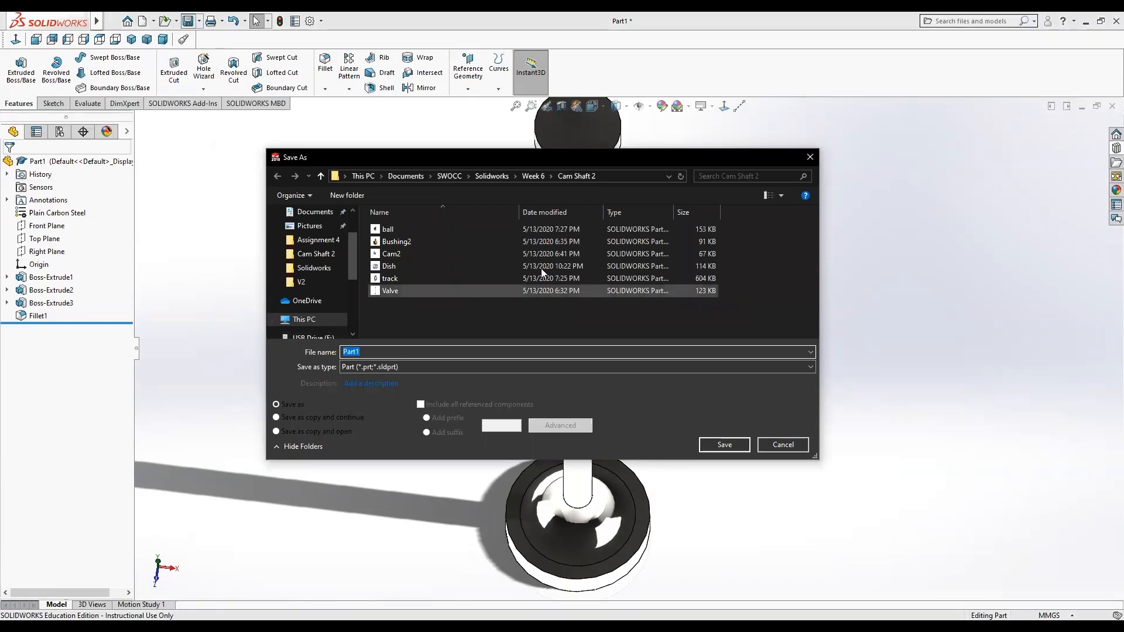
pyautogui.click(532, 176)
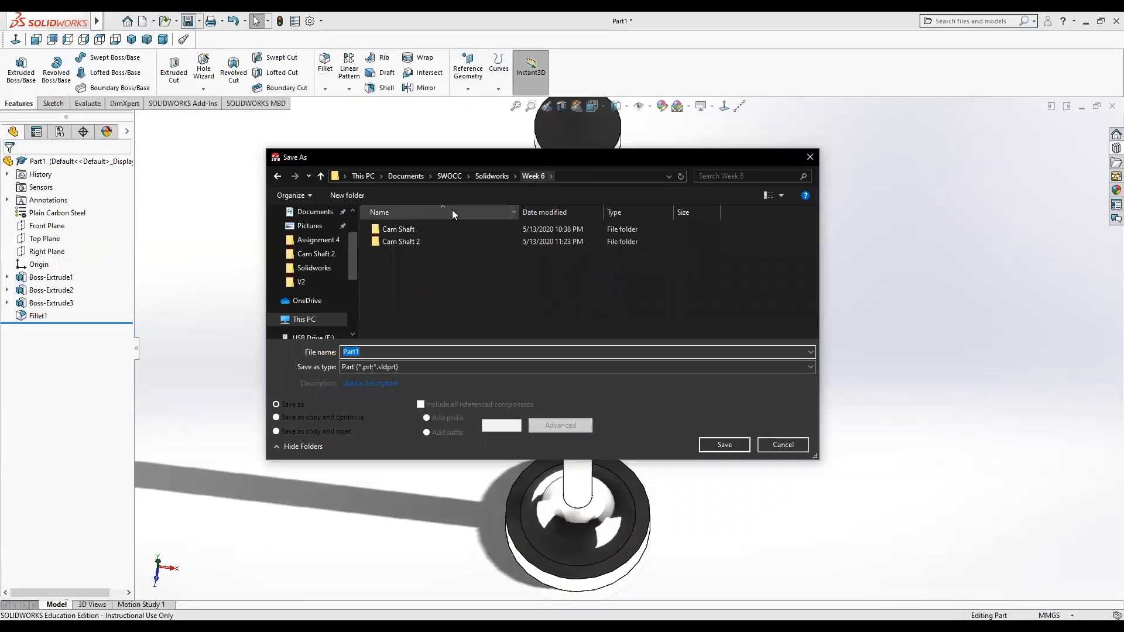
pyautogui.doubleClick(398, 228)
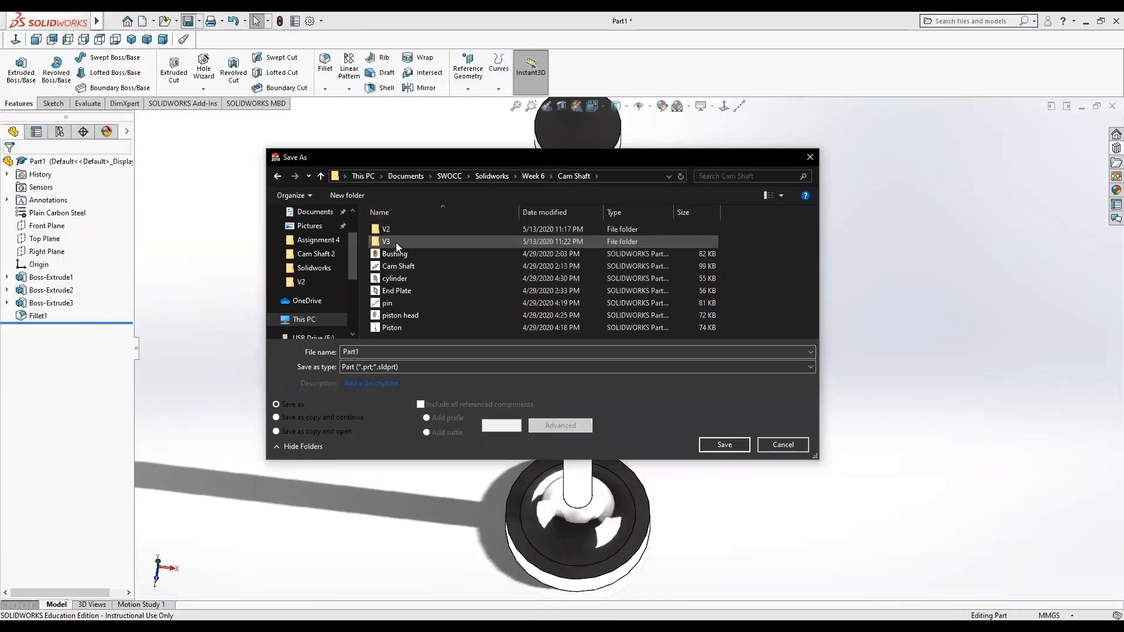
pyautogui.doubleClick(393, 243)
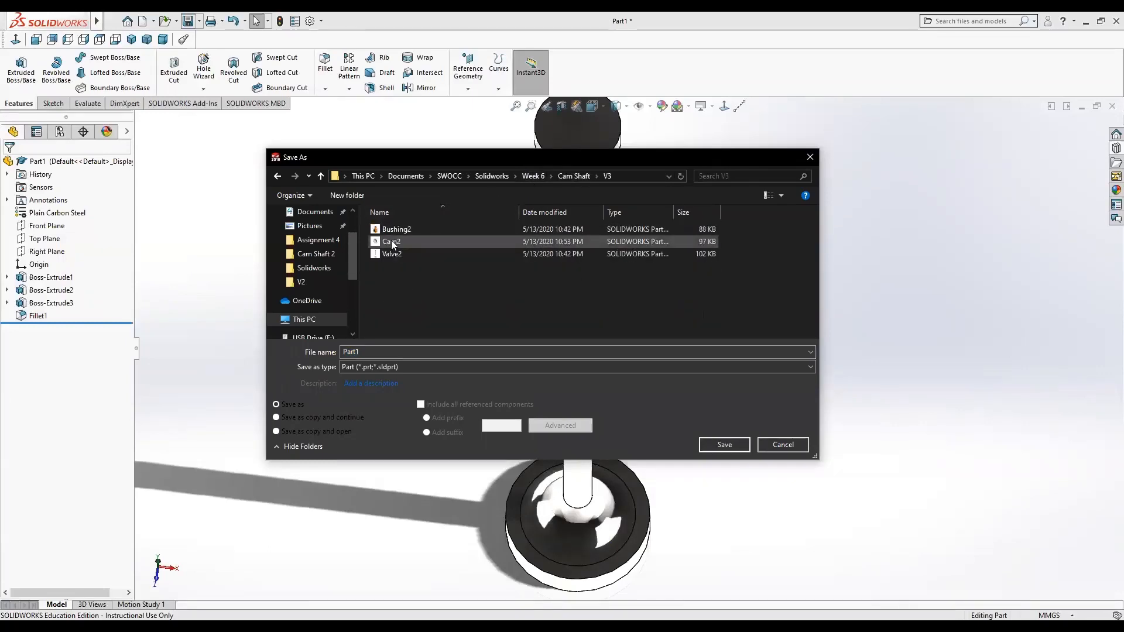
pyautogui.click(389, 254)
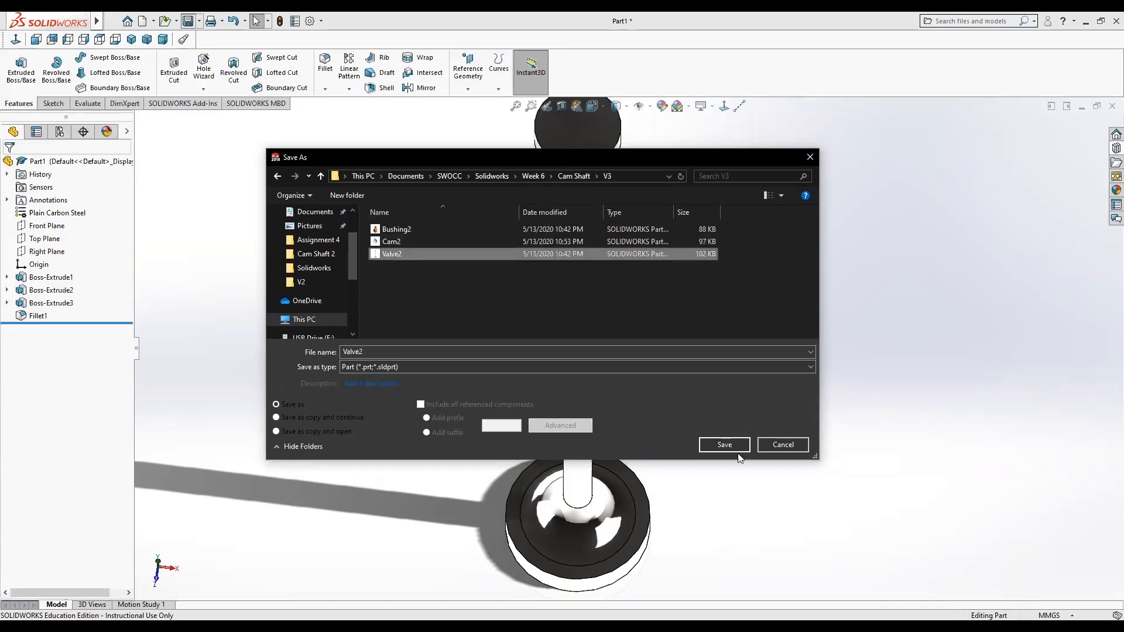
pyautogui.click(725, 444)
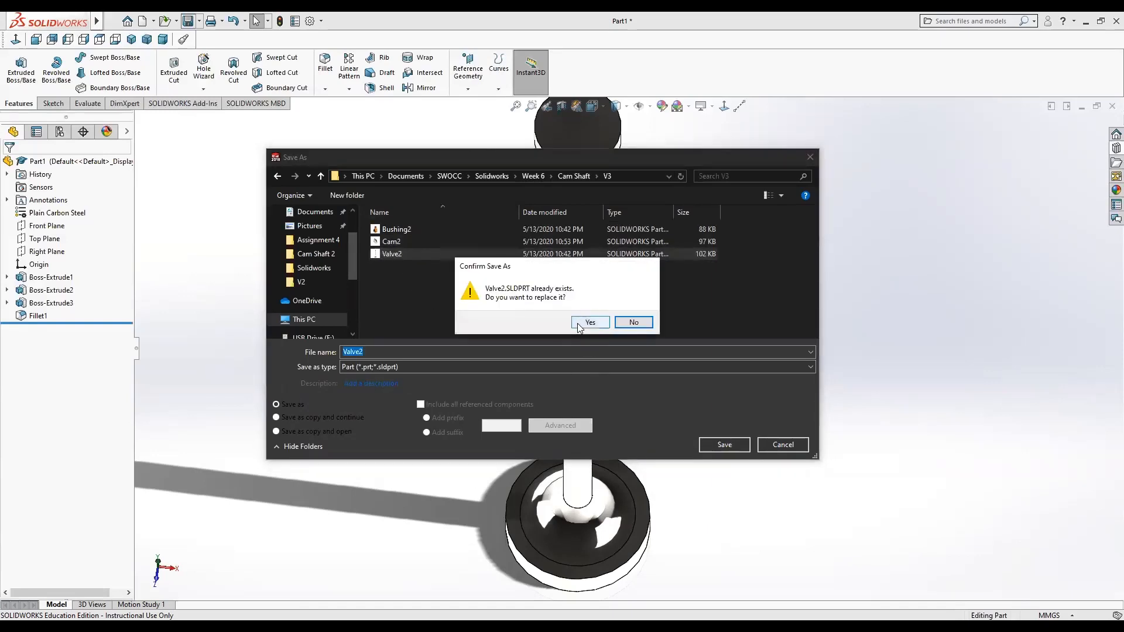
pyautogui.click(585, 322)
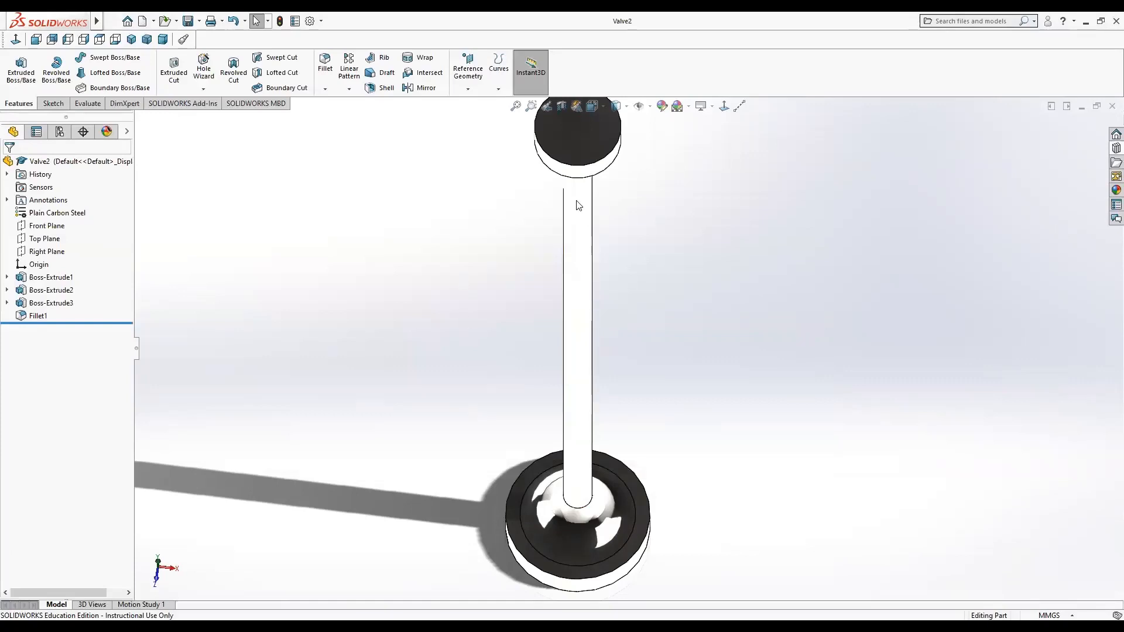
# Create a new part document.
pyautogui.moveTo(88, 25)
pyautogui.click(133, 21)
pyautogui.click(351, 243)
pyautogui.click(142, 22)
pyautogui.click(462, 462)
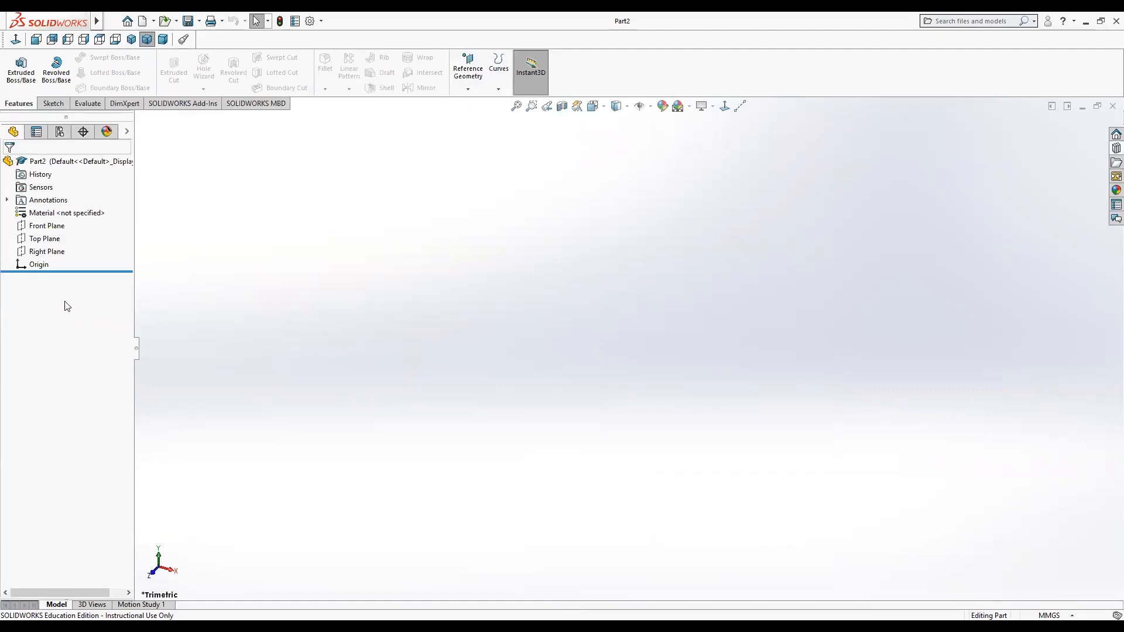
# Start a sketch on the Top Plane and draw a circle centred on the origin, about 67 mm in diameter.
pyautogui.rightClick(47, 238)
pyautogui.click(57, 223)
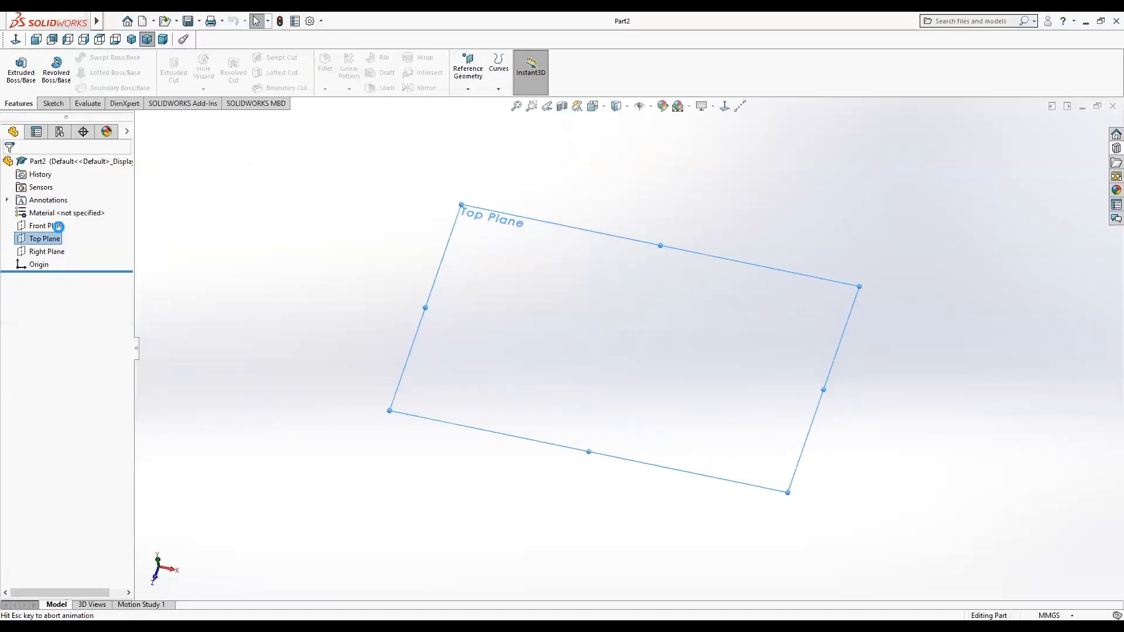
pyautogui.click(101, 56)
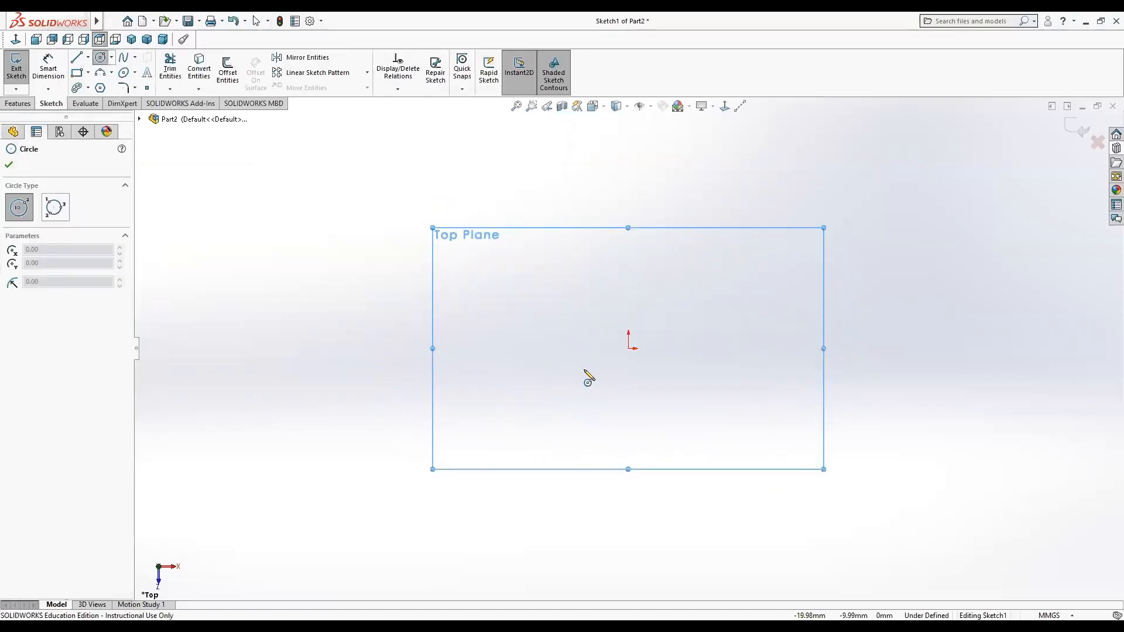
pyautogui.click(628, 348)
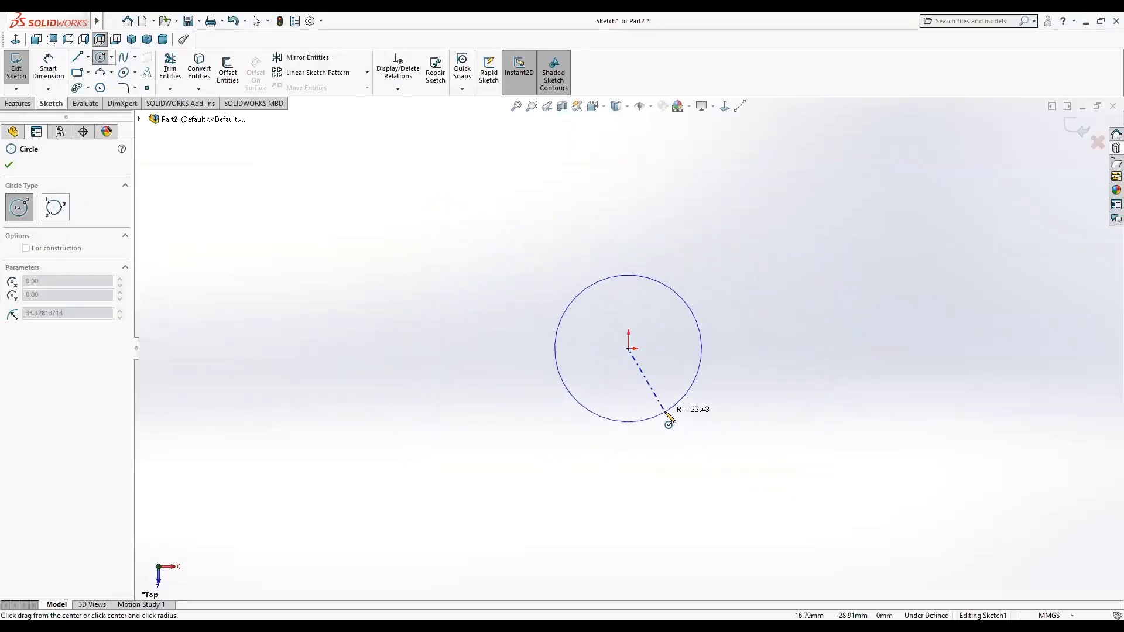
pyautogui.click(665, 416)
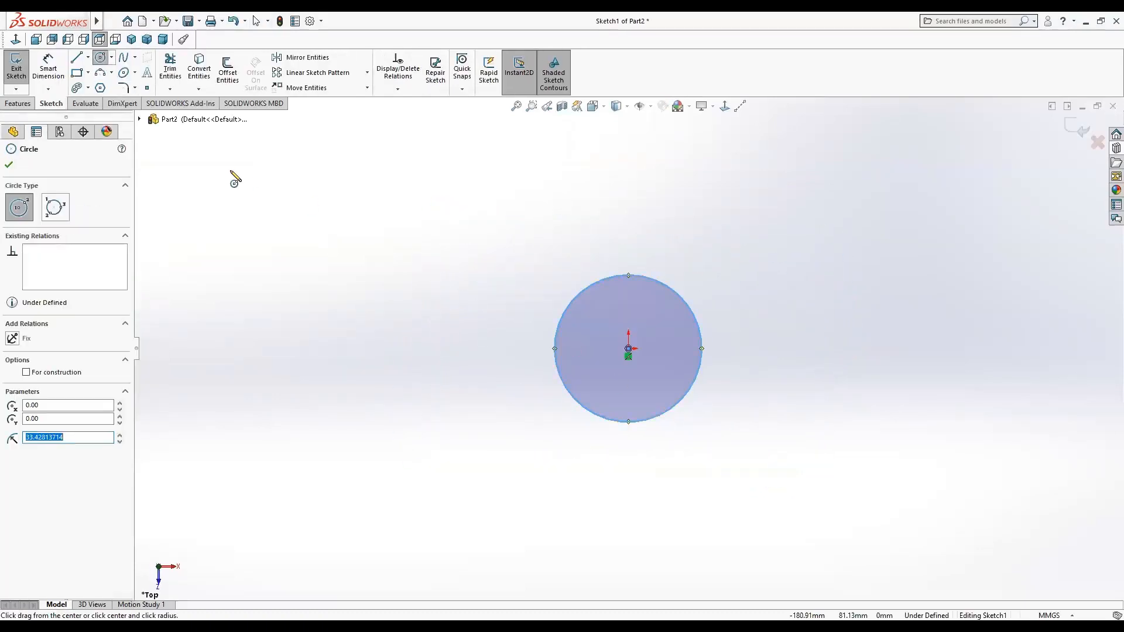
# Dimension the circle's diameter as 30 mm.
pyautogui.click(48, 67)
pyautogui.click(625, 279)
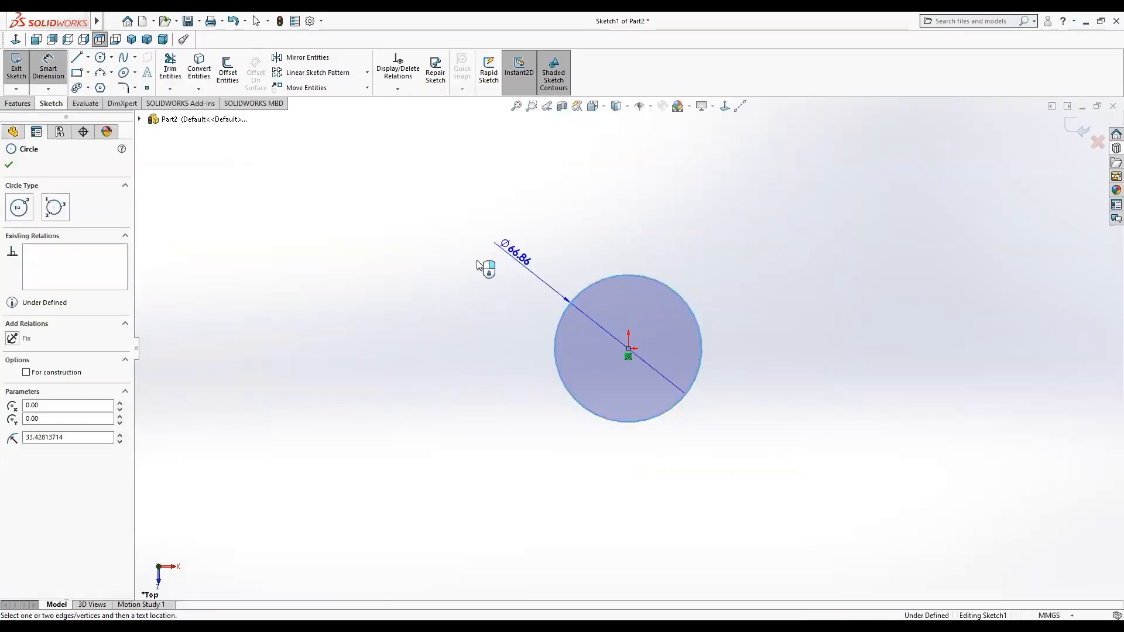
pyautogui.click(386, 312)
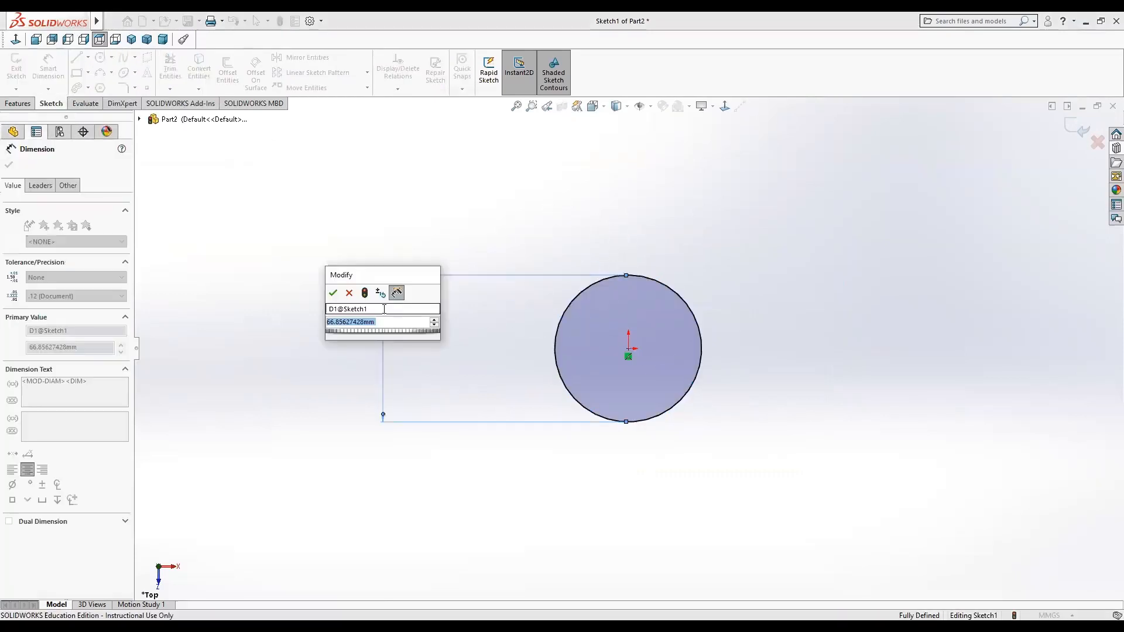
pyautogui.write('30')
pyautogui.press('Return')
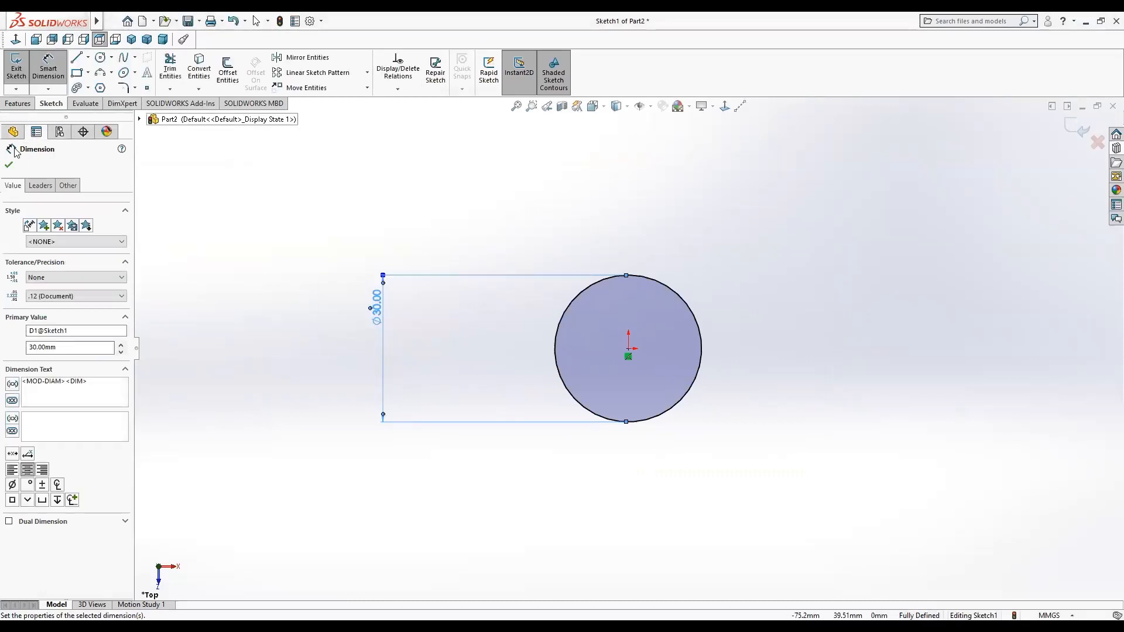
# Extrude the circle as a boss 5 mm thick.
pyautogui.click(15, 104)
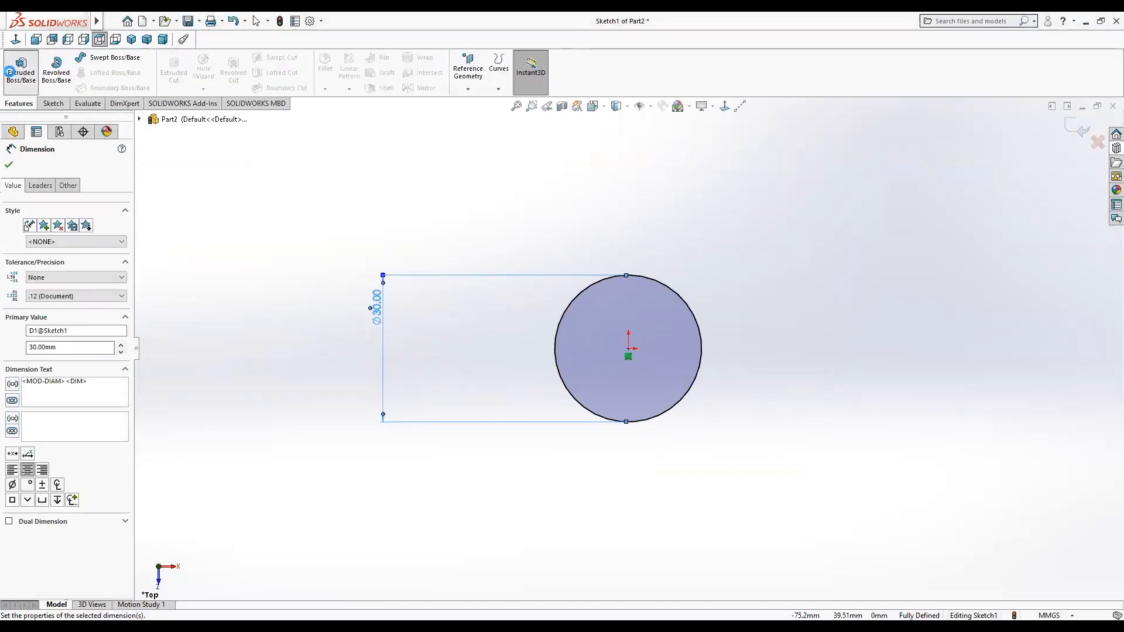
pyautogui.click(20, 69)
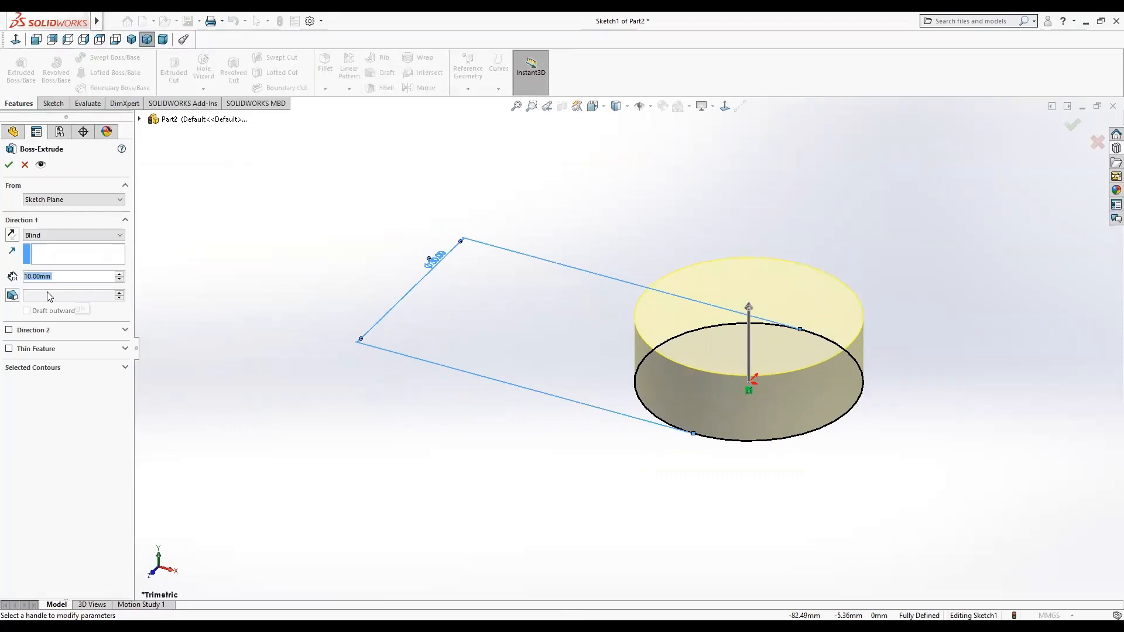
pyautogui.write('5')
pyautogui.press('Return')
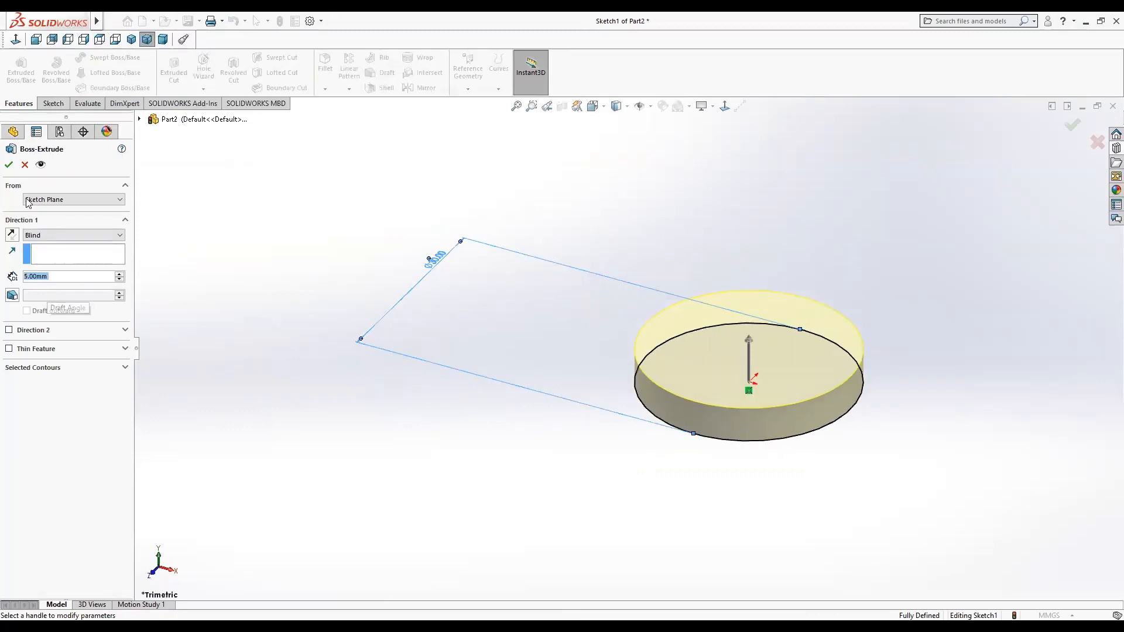
pyautogui.click(8, 165)
# Start a sketch on the disc's top face and draw a circle centred on the origin, about 16 mm in diameter.
pyautogui.click(764, 361)
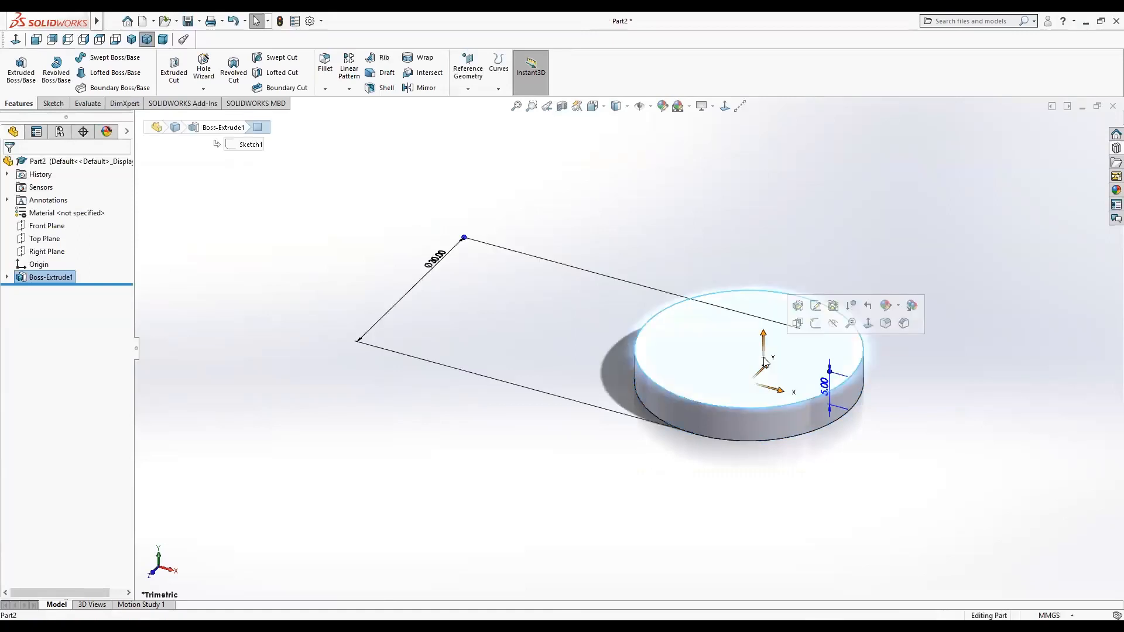
pyautogui.click(815, 323)
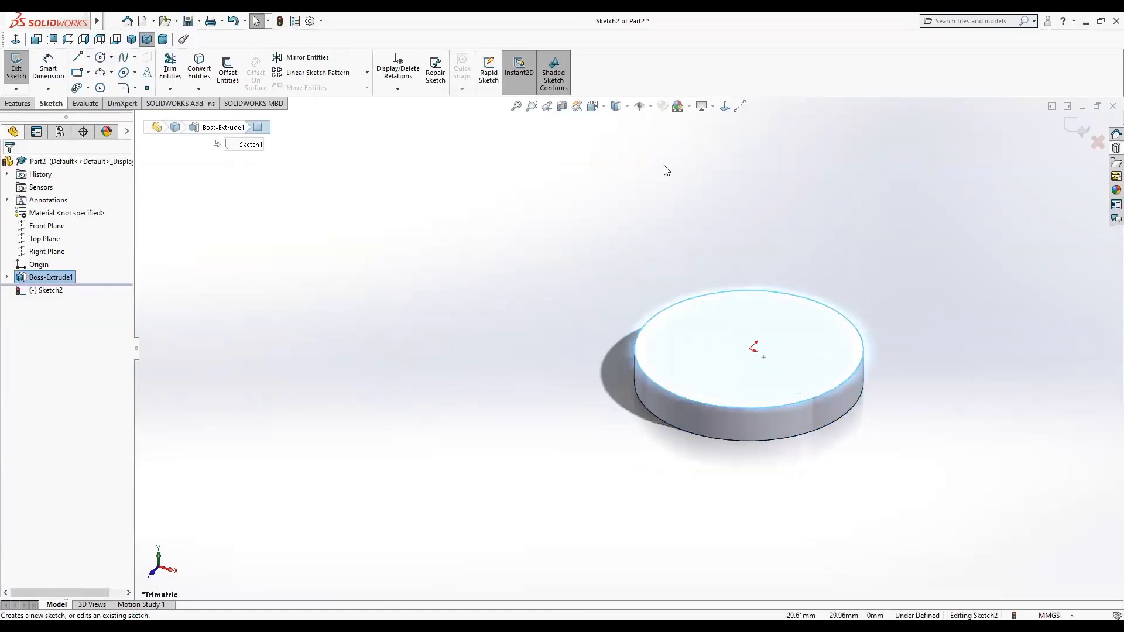
pyautogui.click(726, 107)
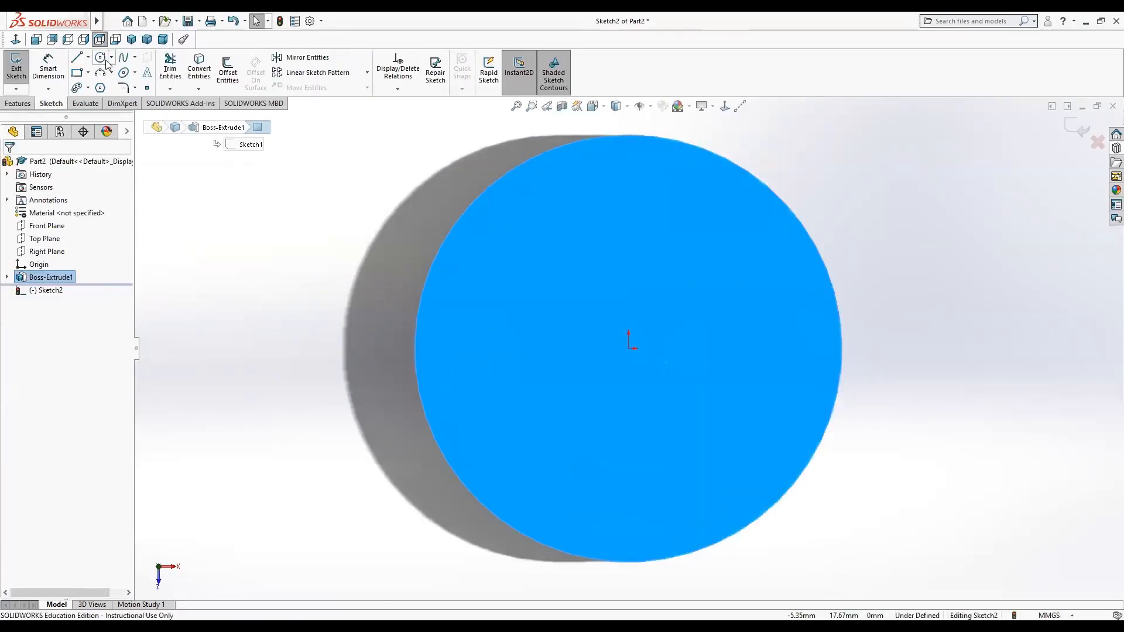
pyautogui.click(101, 58)
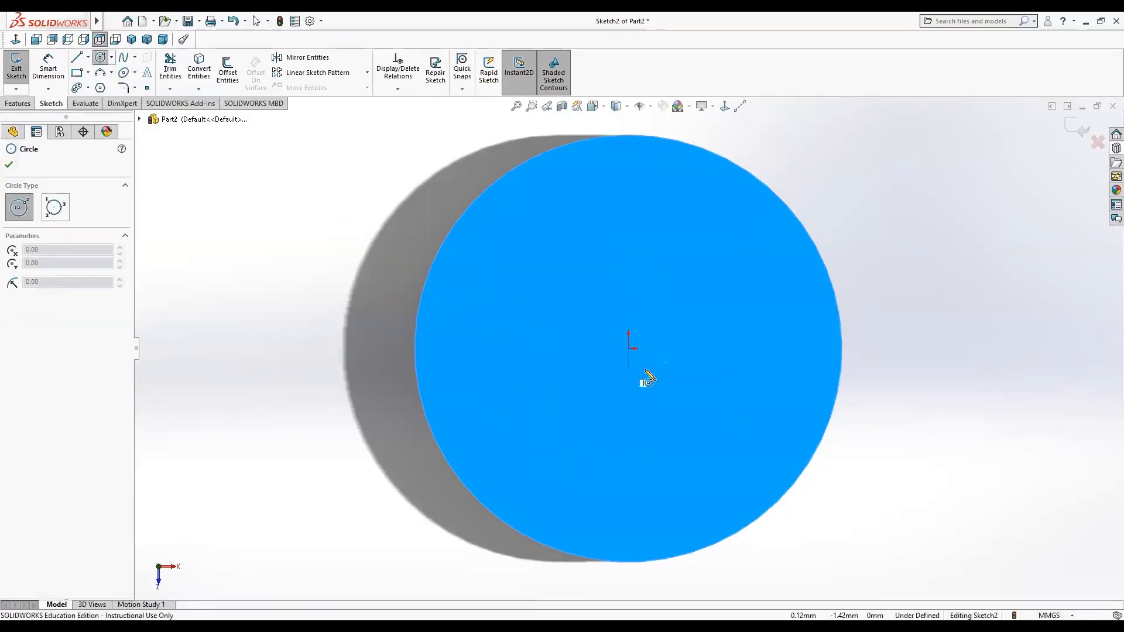
pyautogui.click(628, 349)
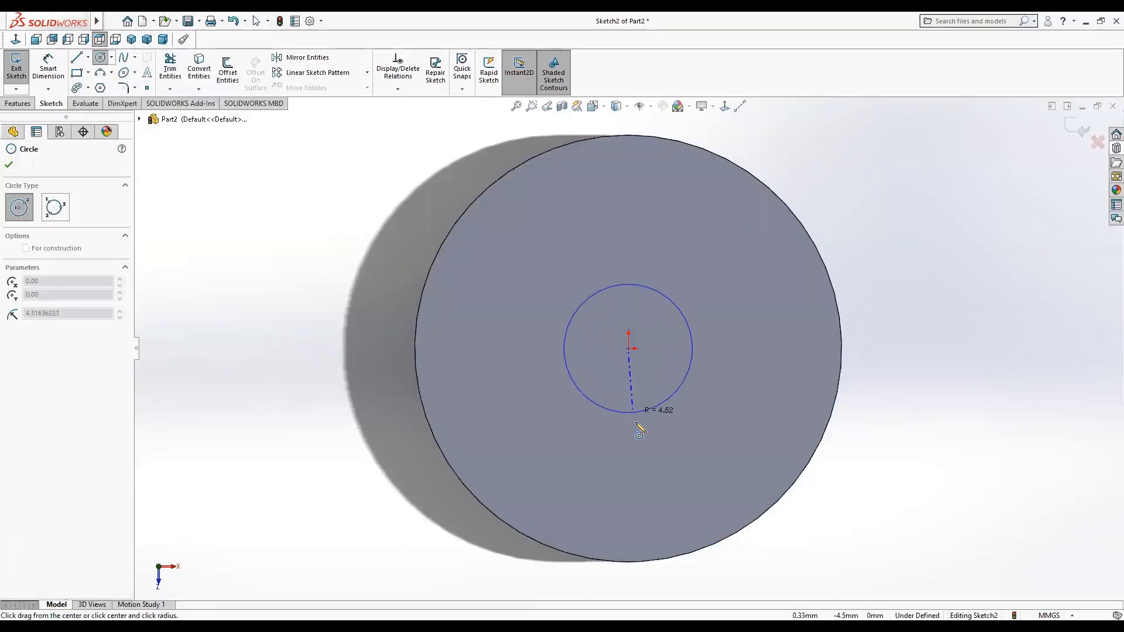
pyautogui.click(656, 460)
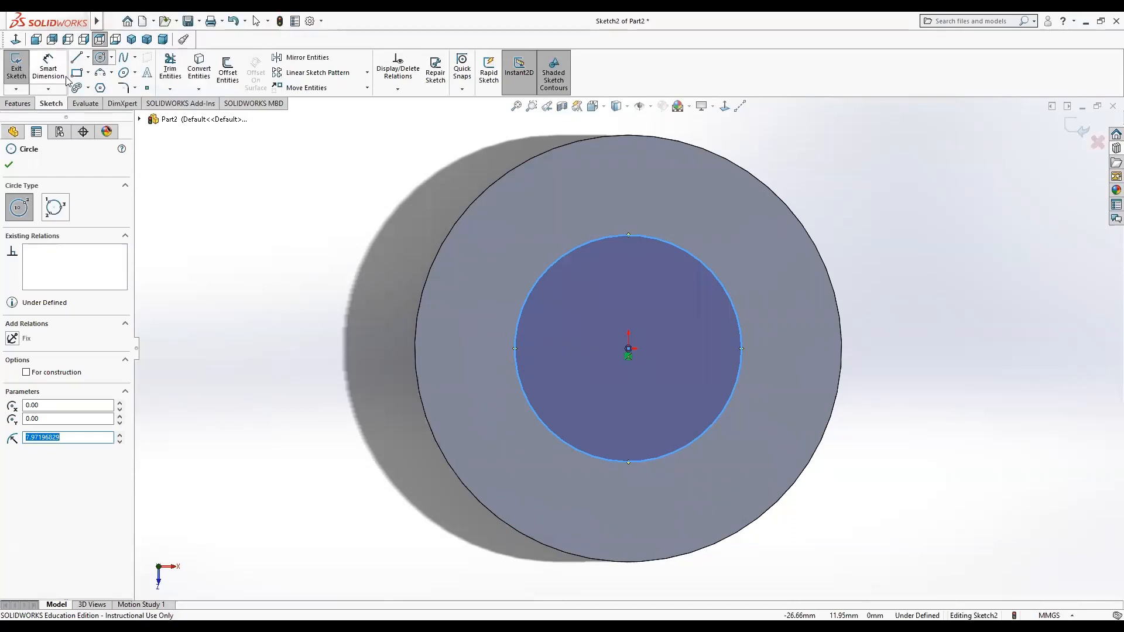
# Dimension the new circle's diameter as 15 mm.
pyautogui.click(48, 67)
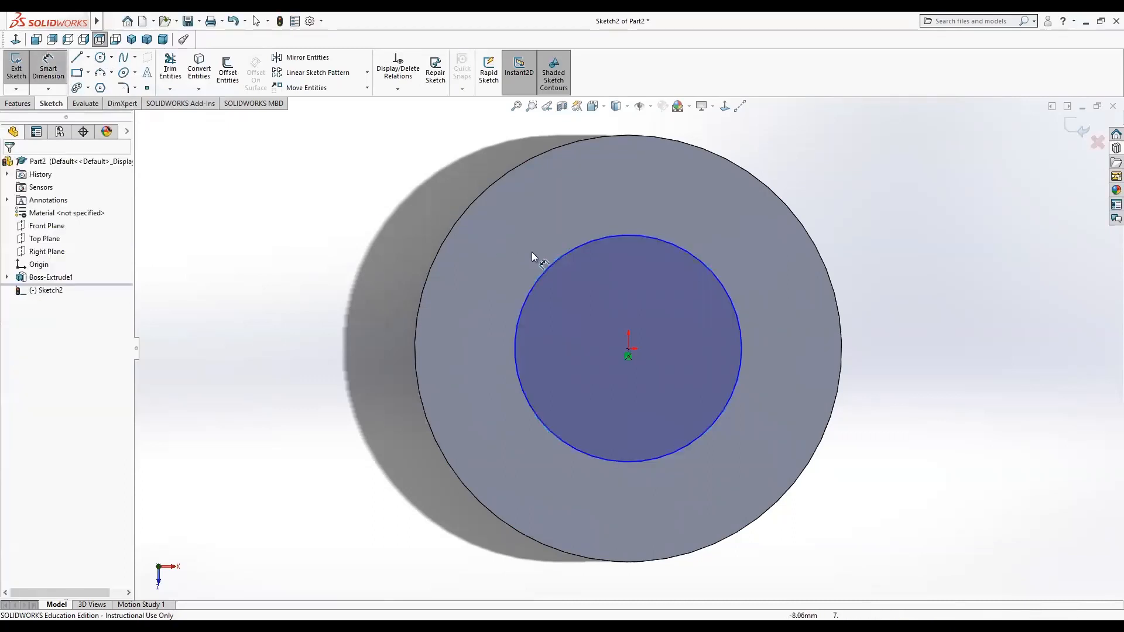
pyautogui.click(562, 254)
pyautogui.click(239, 273)
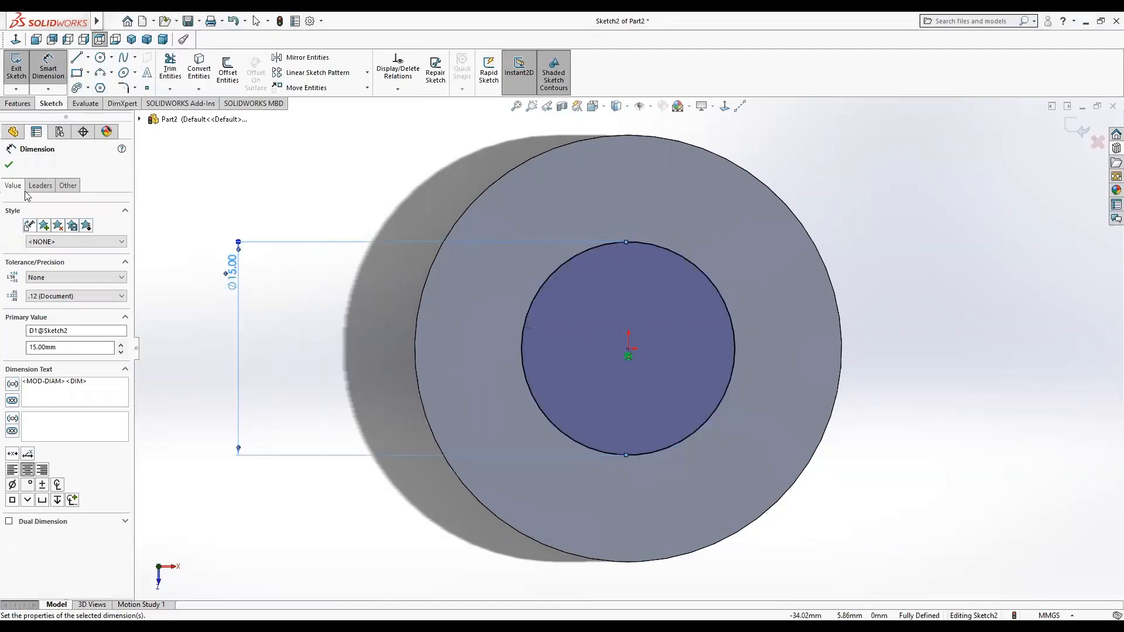
# Extrude the 15 mm circle as a boss 20 mm long, merged with the disc.
pyautogui.click(16, 104)
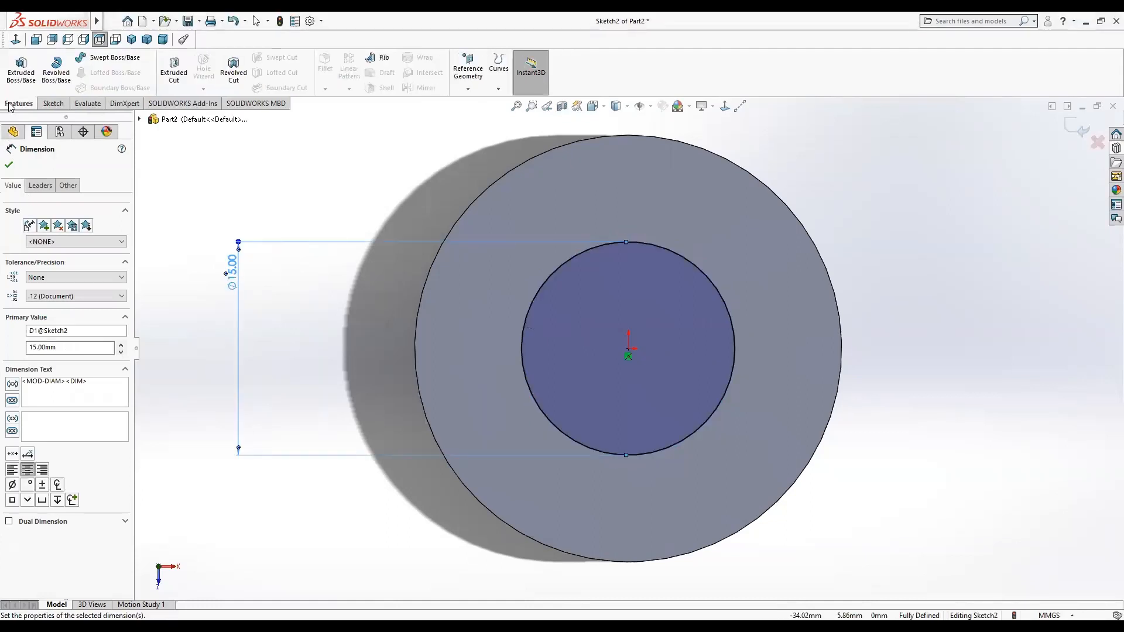
pyautogui.click(14, 73)
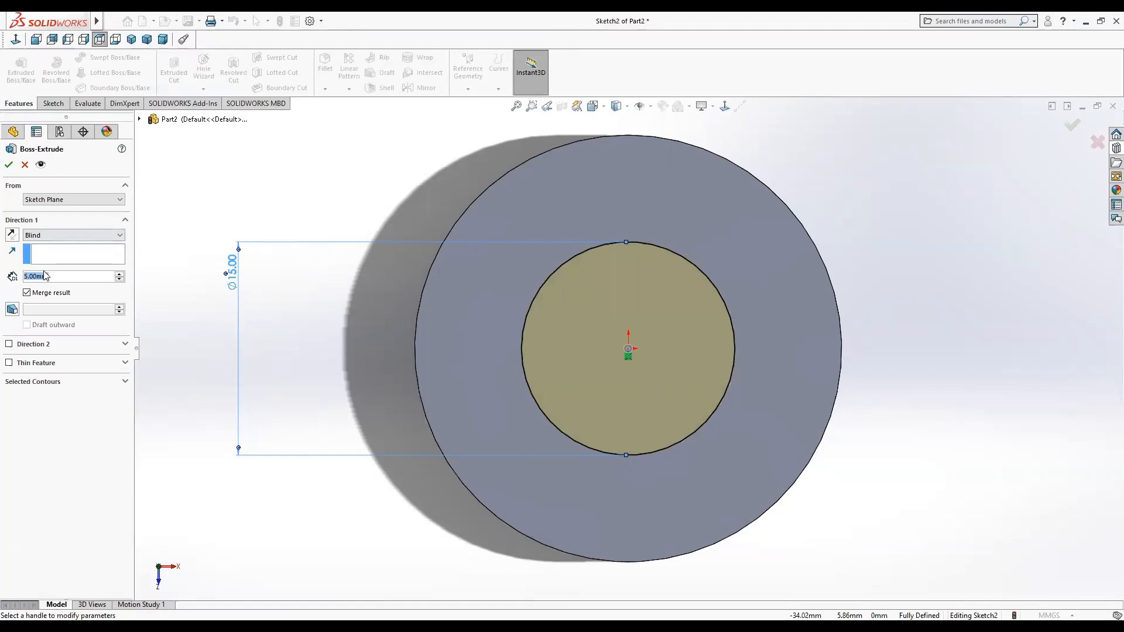
pyautogui.write('20')
pyautogui.press('Return')
pyautogui.click(8, 164)
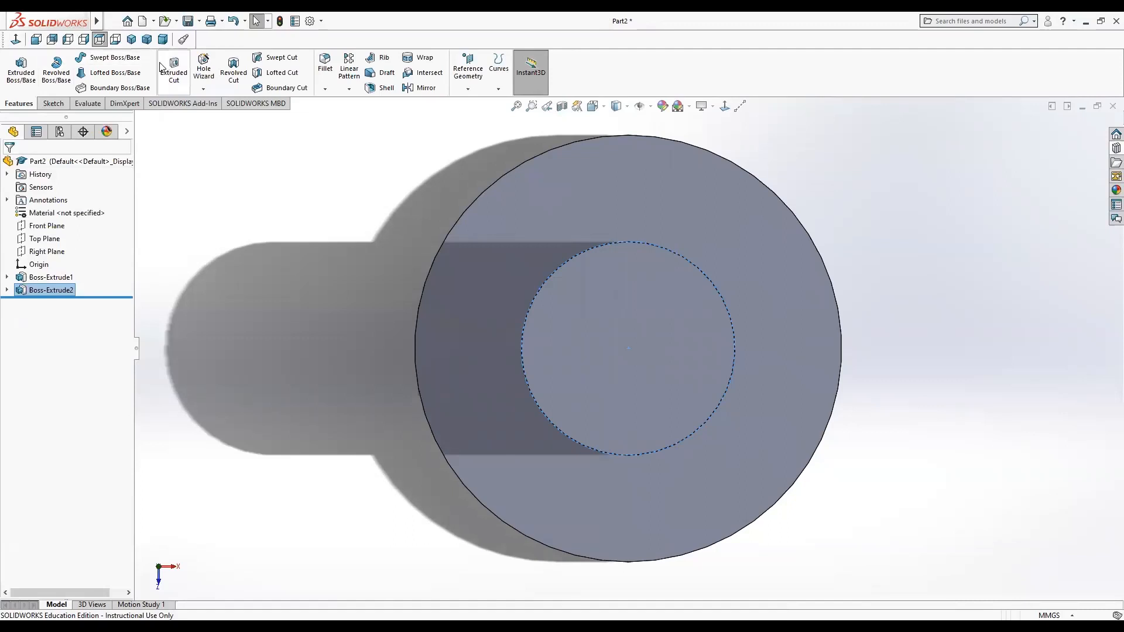
pyautogui.click(53, 104)
pyautogui.click(101, 58)
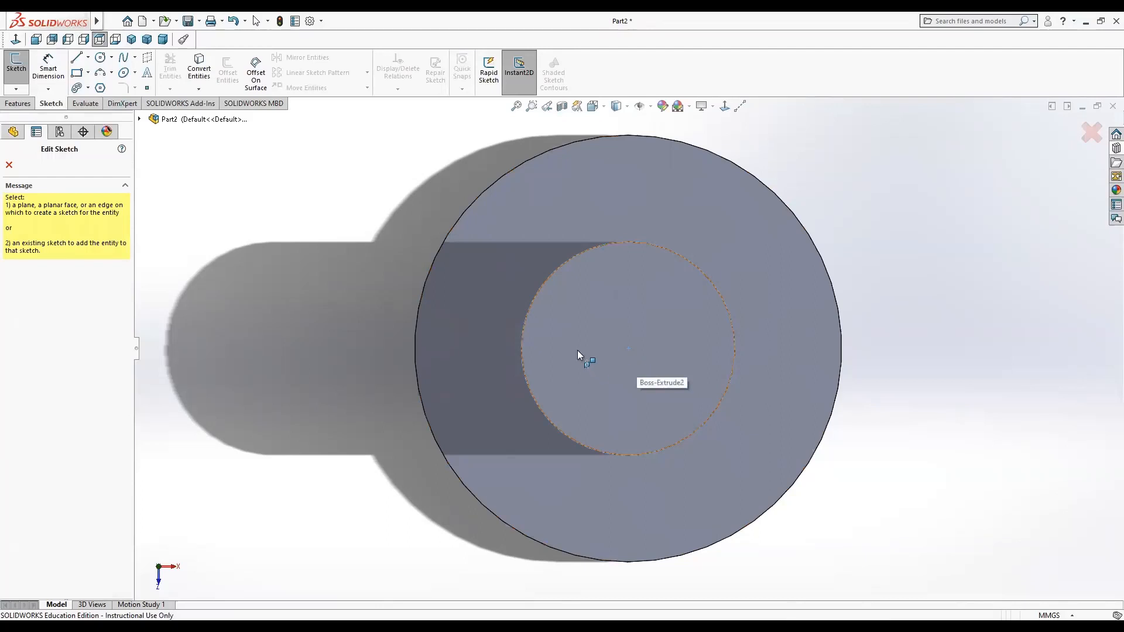
pyautogui.click(10, 166)
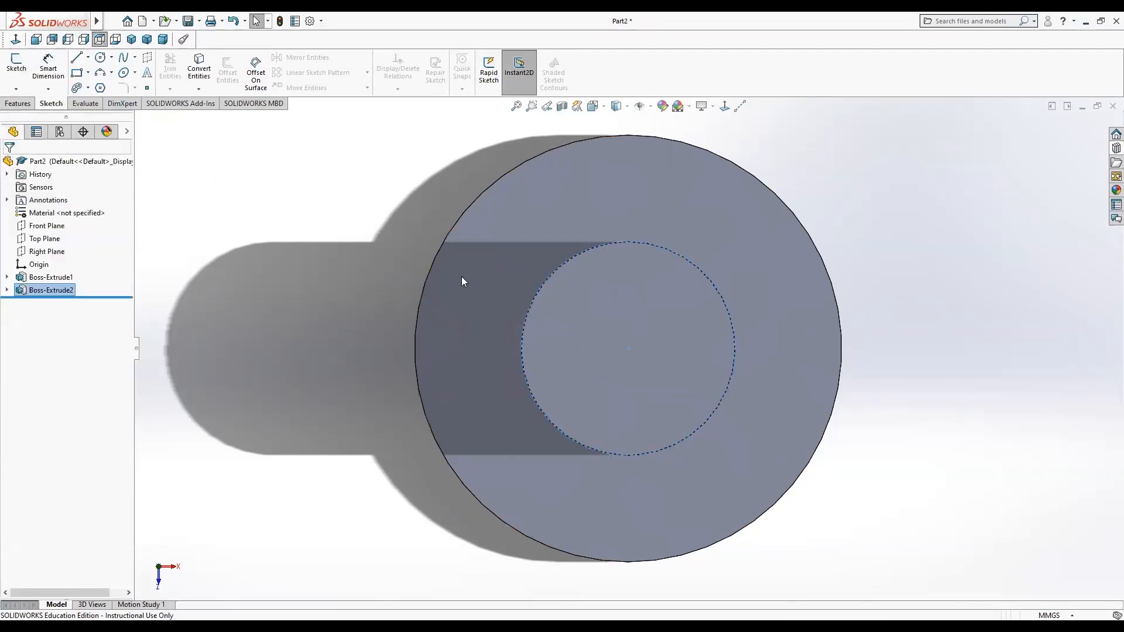
# Start a sketch on the boss's end face and draw a concentric circle about 6 mm in diameter.
pyautogui.click(590, 316)
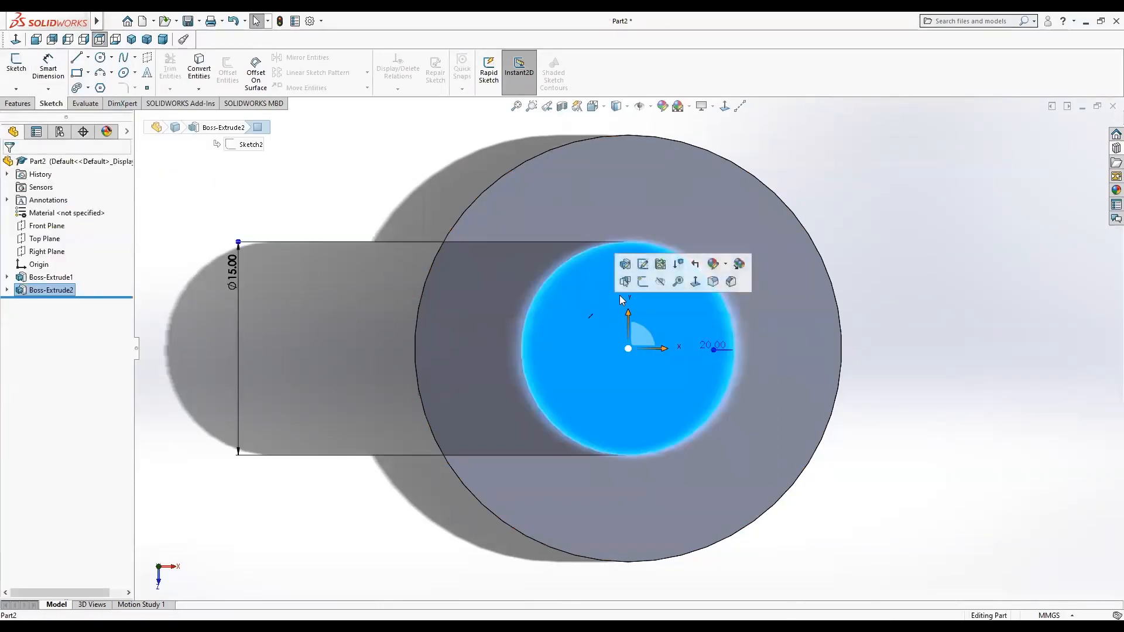
pyautogui.click(627, 282)
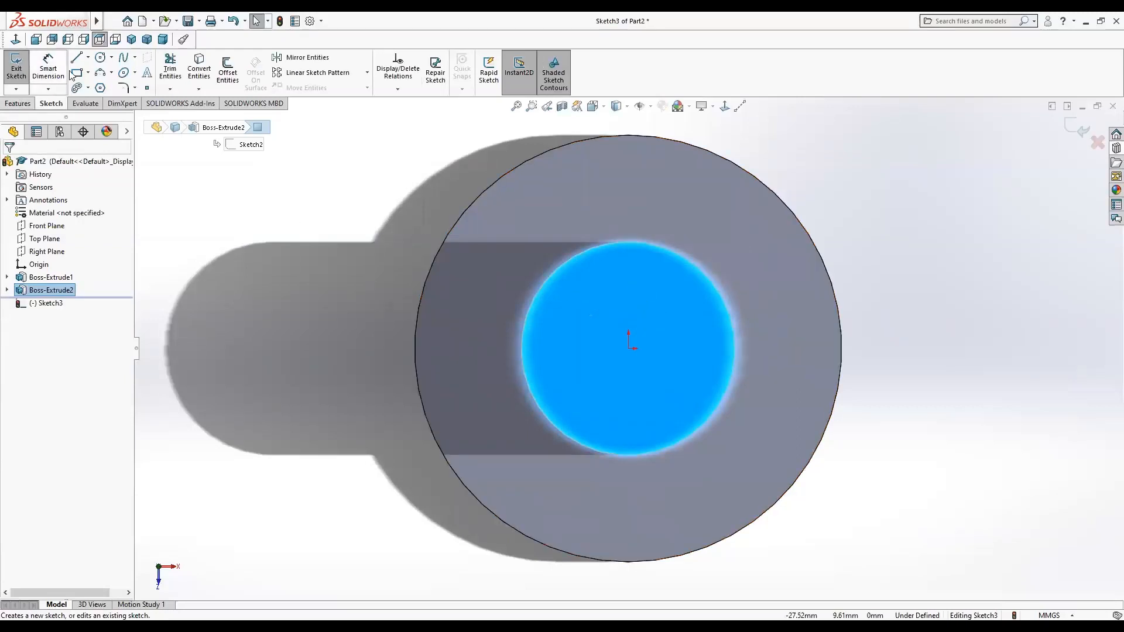
pyautogui.click(100, 57)
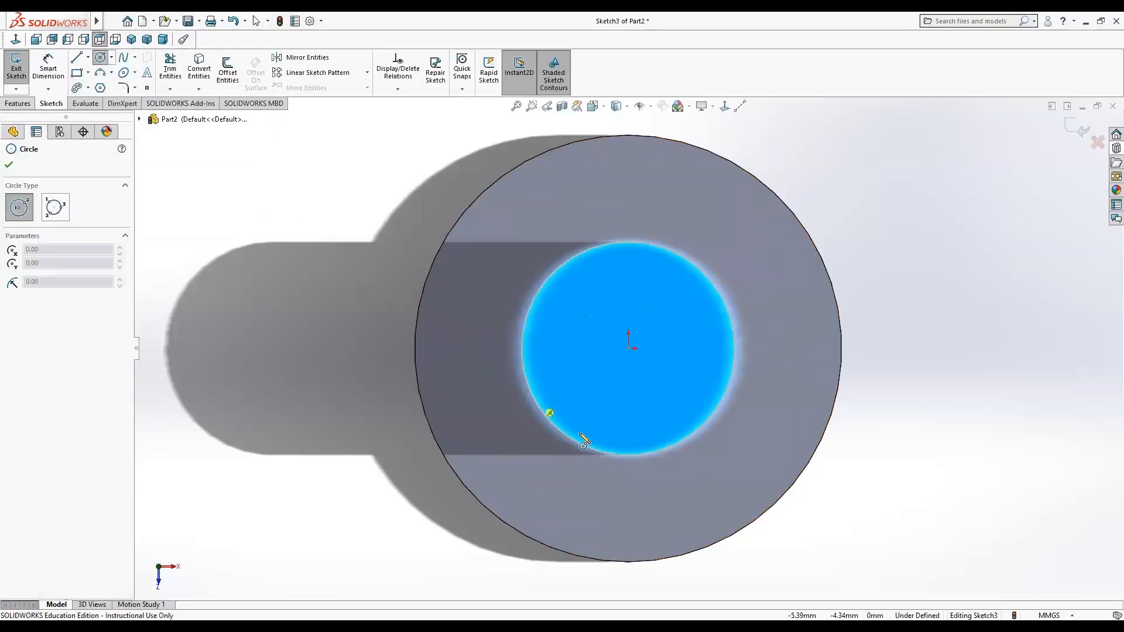
pyautogui.click(629, 350)
pyautogui.click(641, 390)
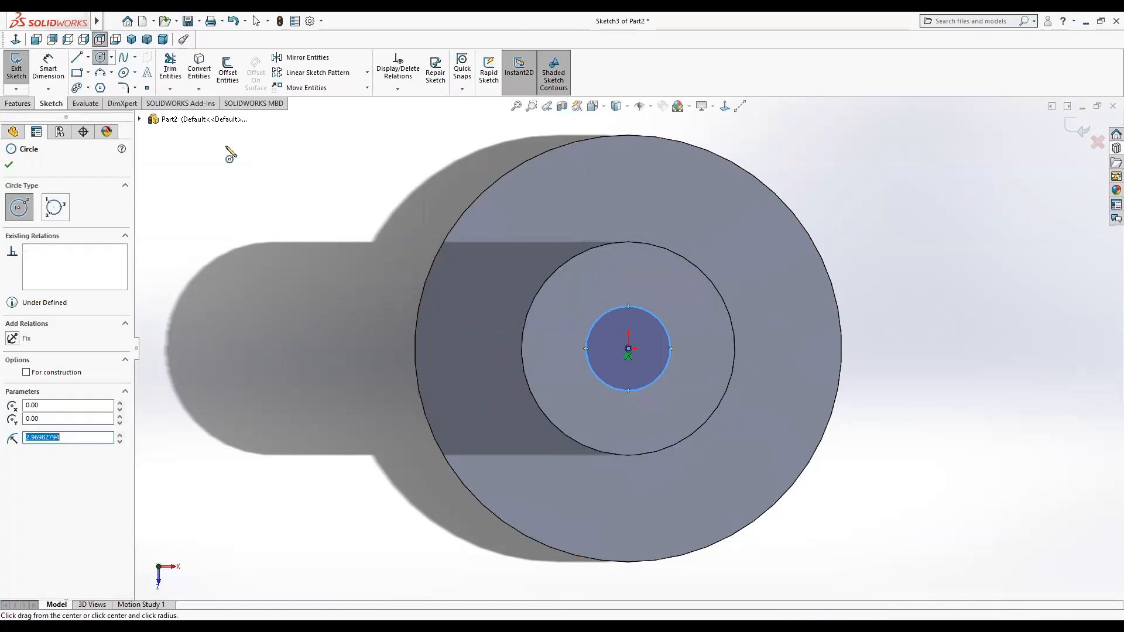
# Dimension the small circle's diameter as 10 mm.
pyautogui.click(34, 69)
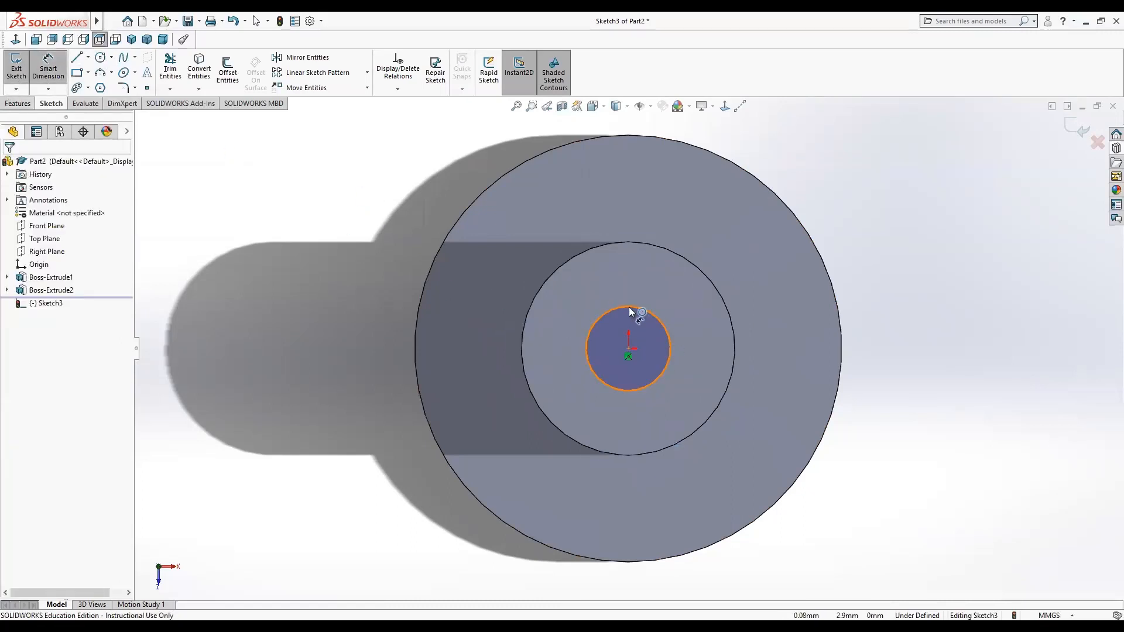
pyautogui.click(594, 323)
pyautogui.click(304, 341)
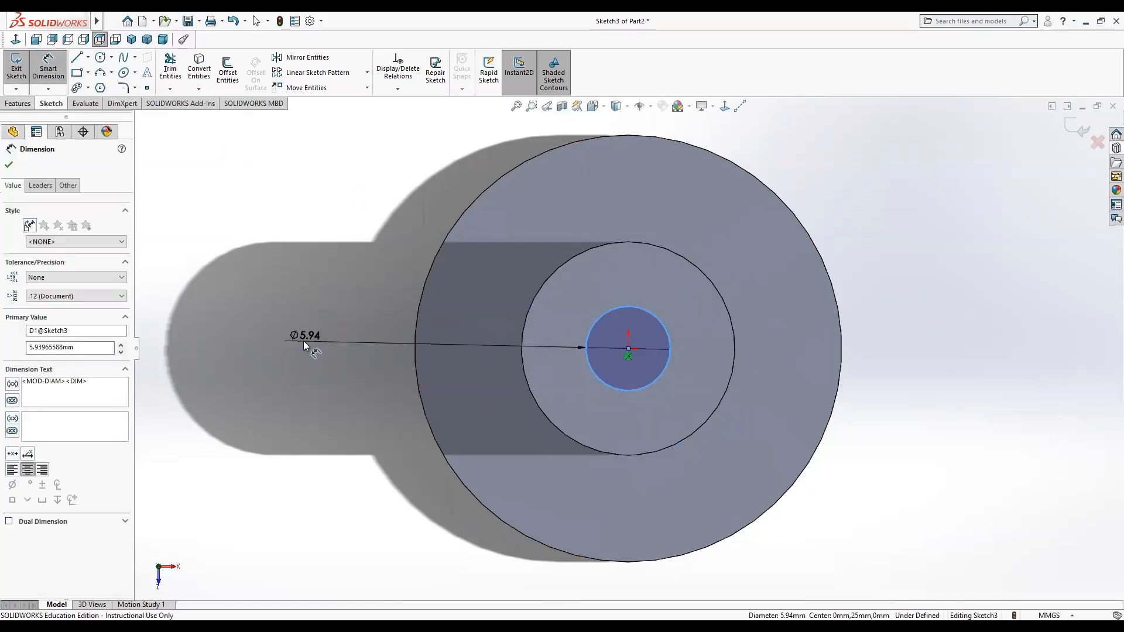
pyautogui.write('10')
pyautogui.press('Return')
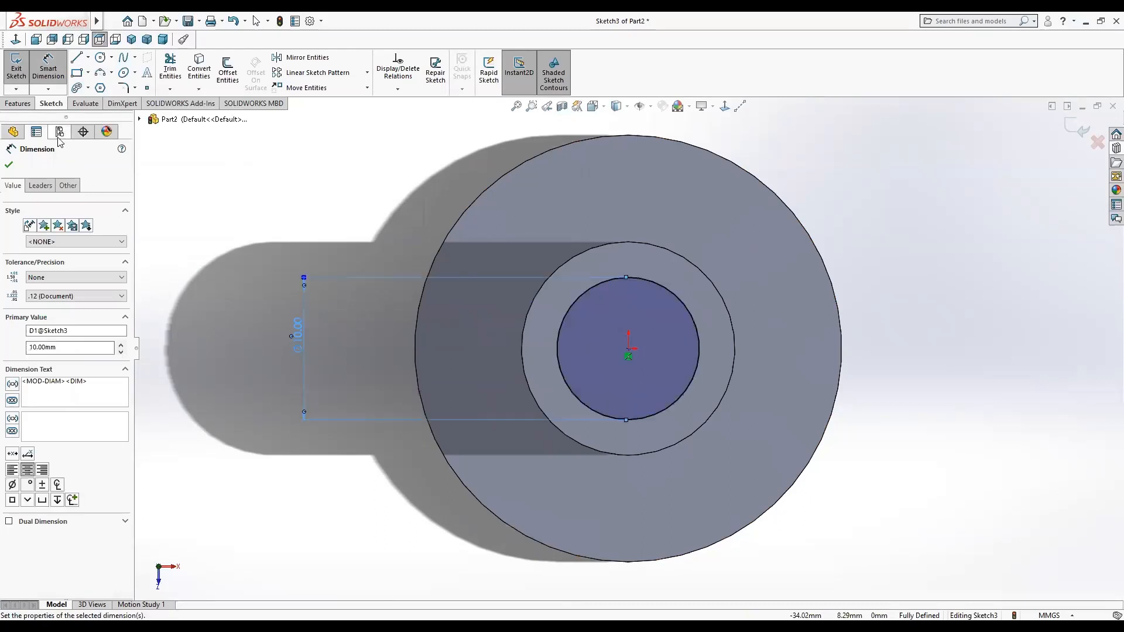
pyautogui.click(8, 165)
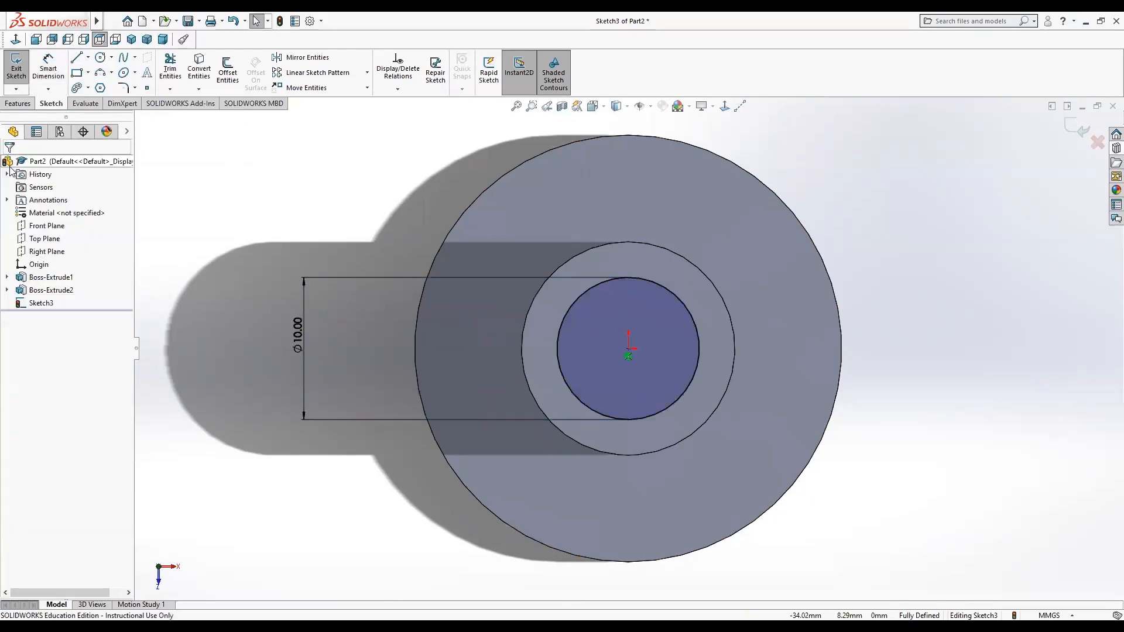
# Cut-extrude the 10 mm circle Through All to make a hole through the part.
pyautogui.click(18, 103)
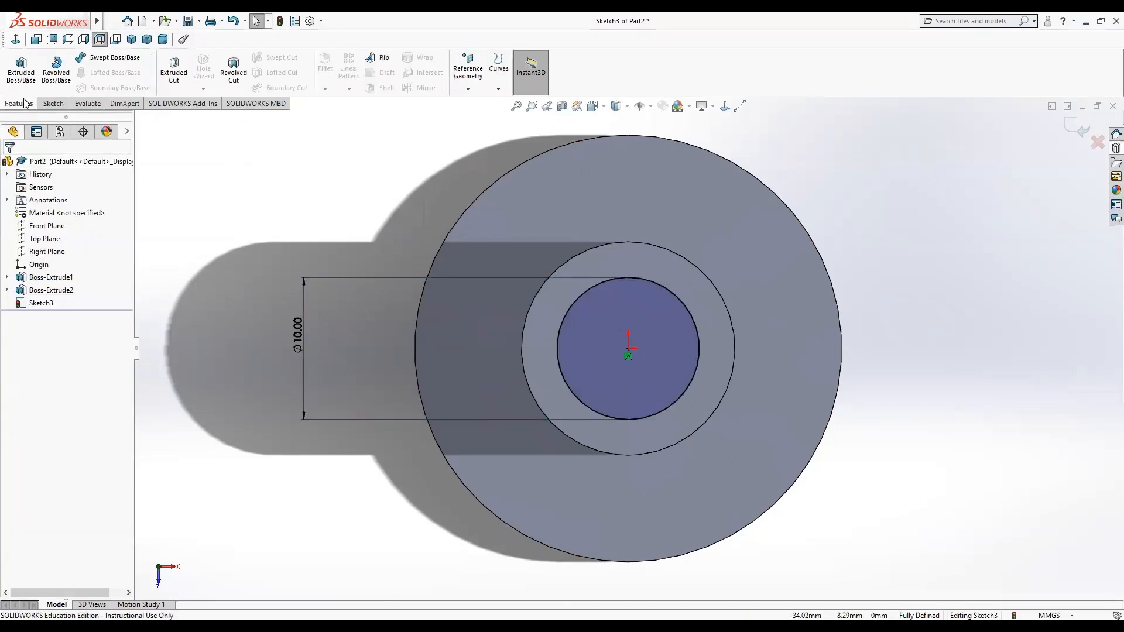
pyautogui.click(174, 70)
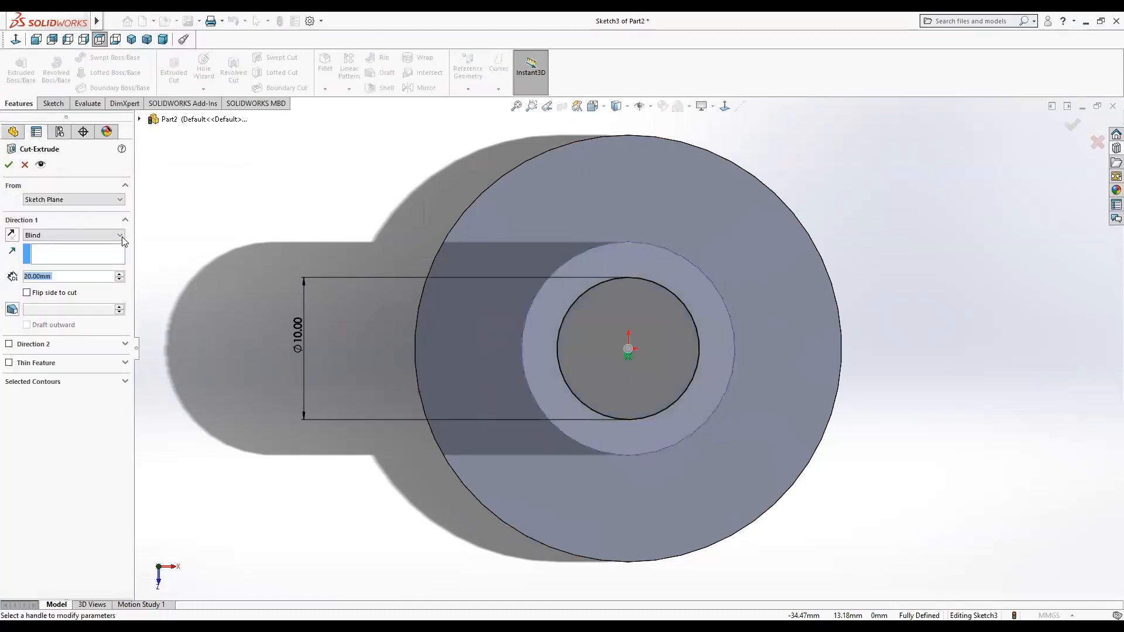
pyautogui.click(121, 235)
pyautogui.click(110, 254)
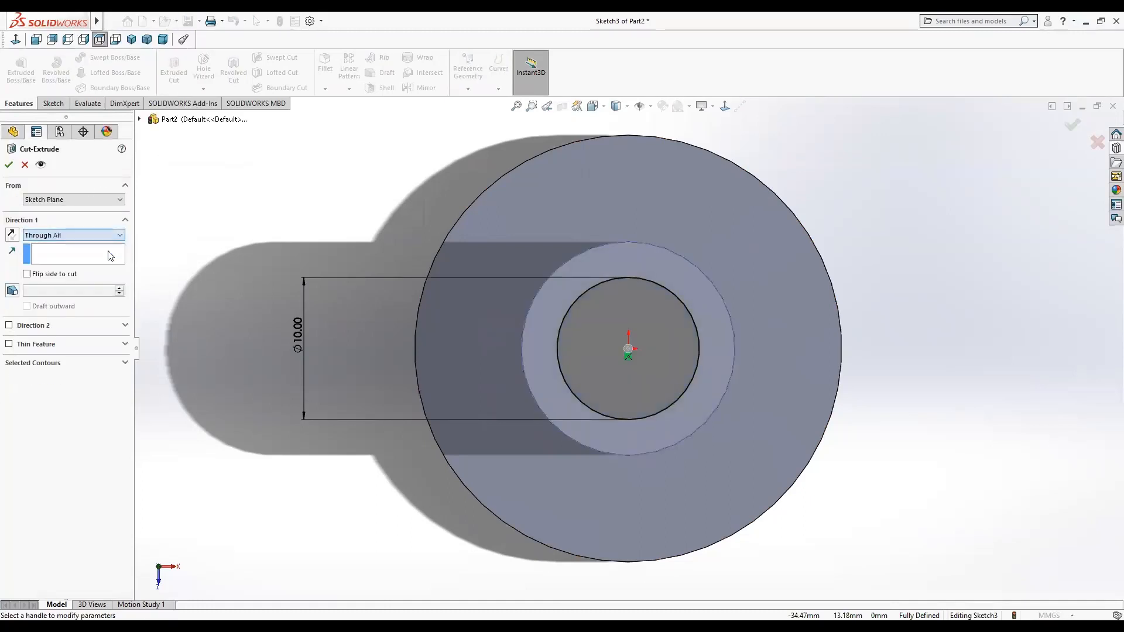
pyautogui.click(7, 165)
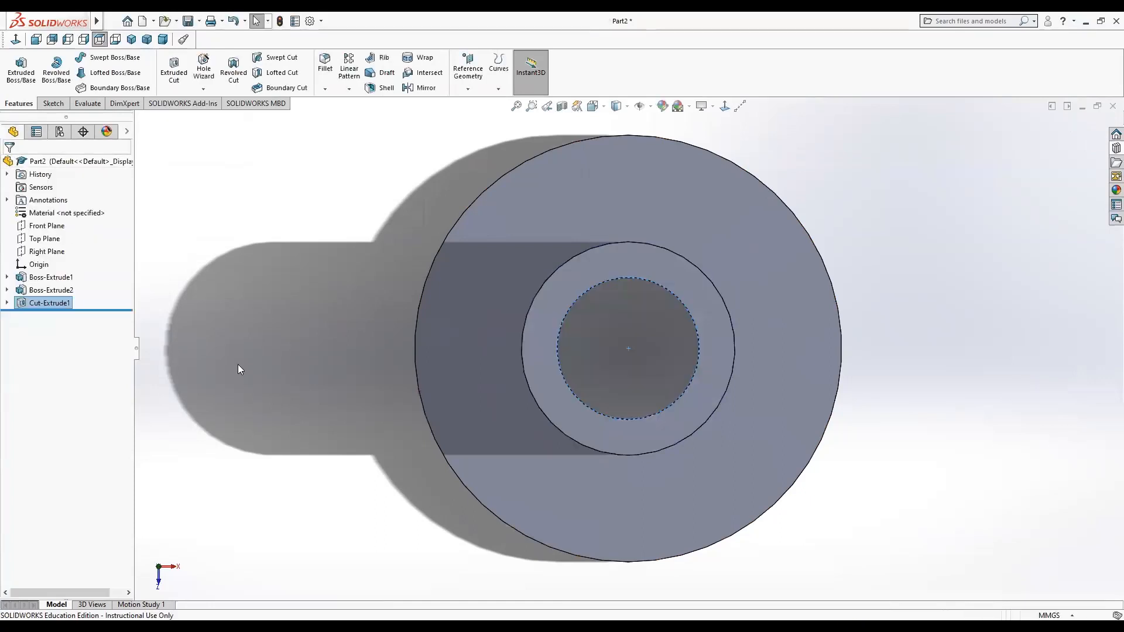
# Assign the material Phosphor bronze 10% D, UNS C52400 from Copper Alloys to the part.
pyautogui.moveTo(371, 451); pyautogui.dragTo(394, 305, button='middle')
pyautogui.rightClick(82, 165)
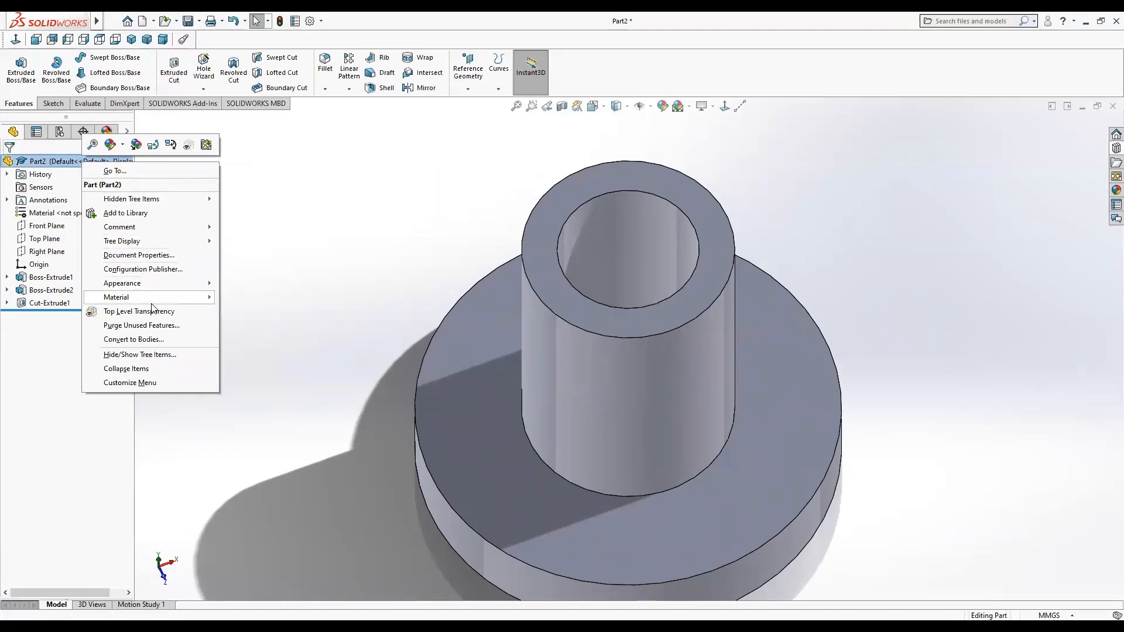
pyautogui.moveTo(152, 302)
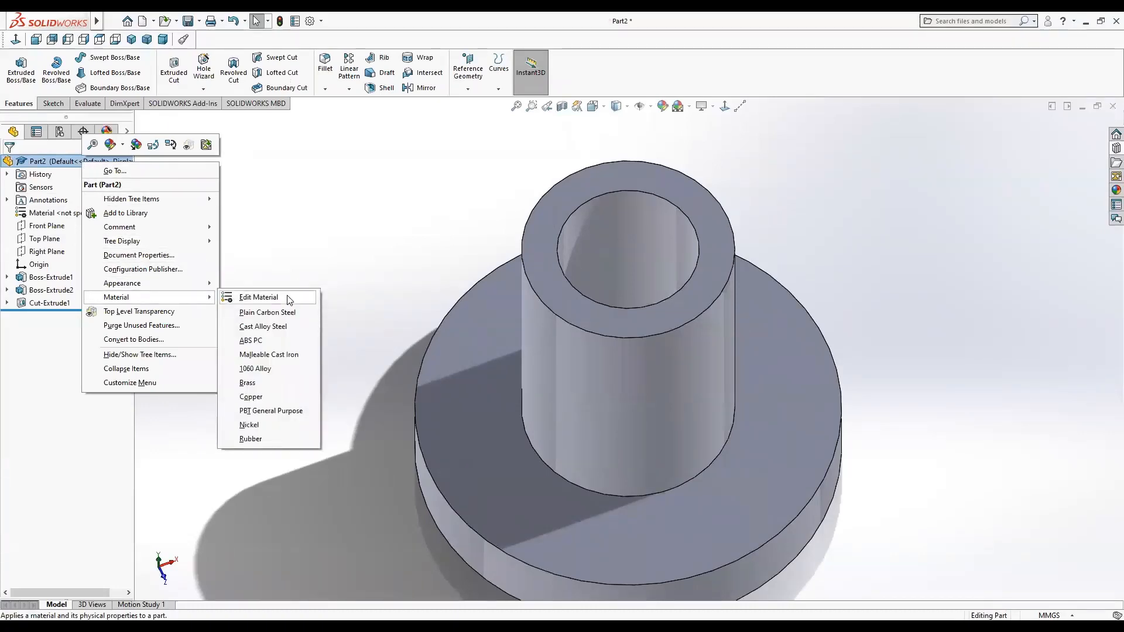
pyautogui.click(258, 298)
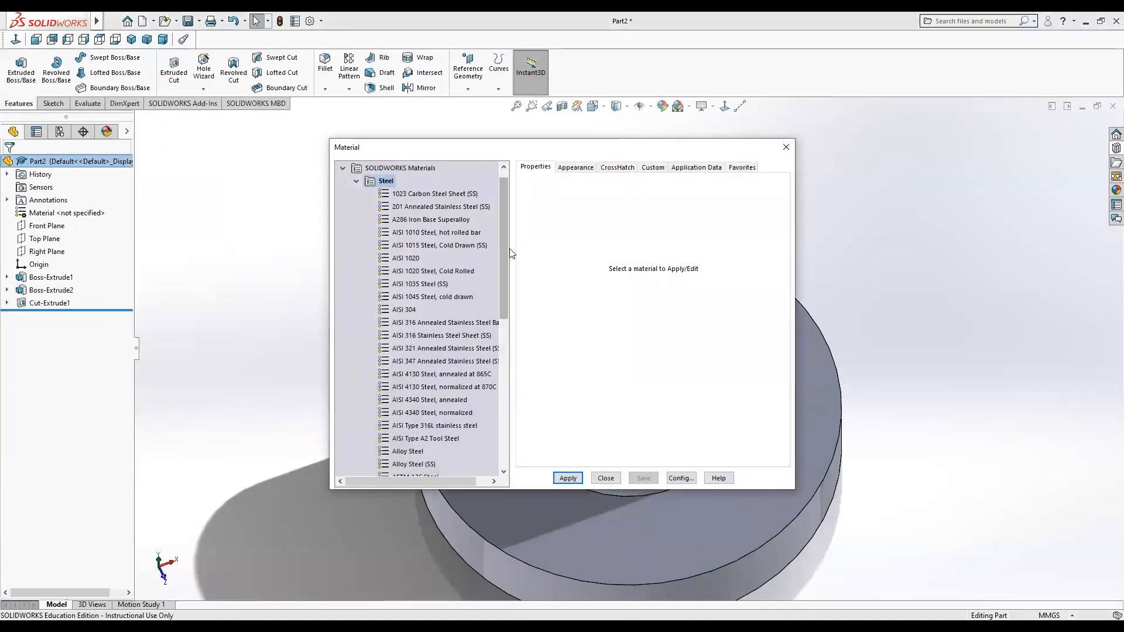
pyautogui.moveTo(501, 252); pyautogui.dragTo(502, 408)
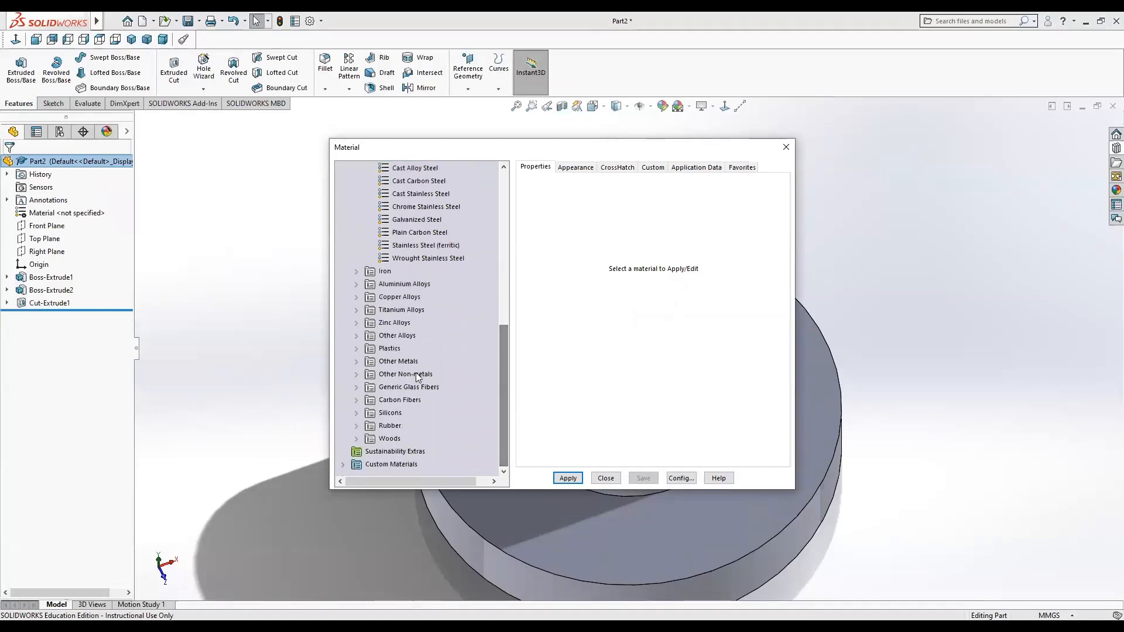
pyautogui.click(357, 297)
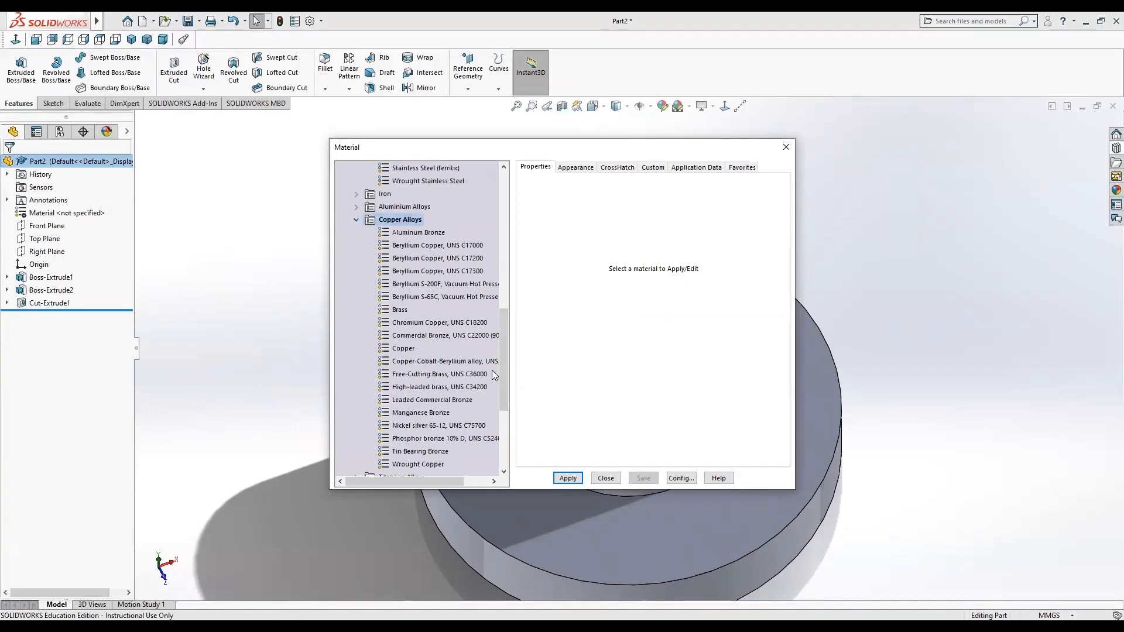
pyautogui.moveTo(503, 368); pyautogui.dragTo(497, 394)
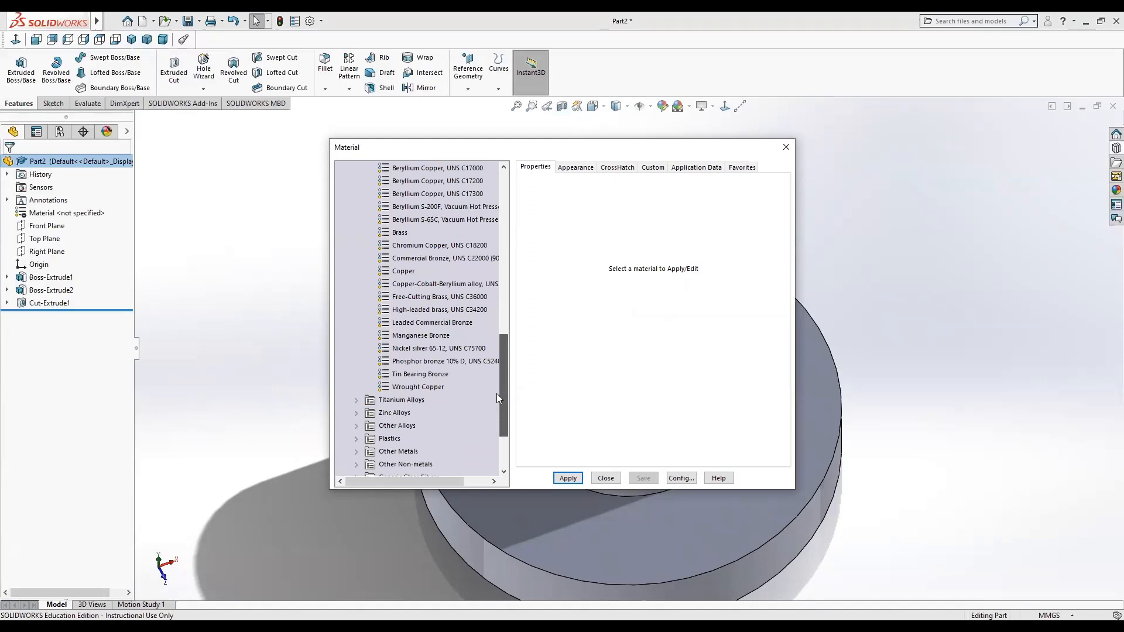
pyautogui.click(441, 375)
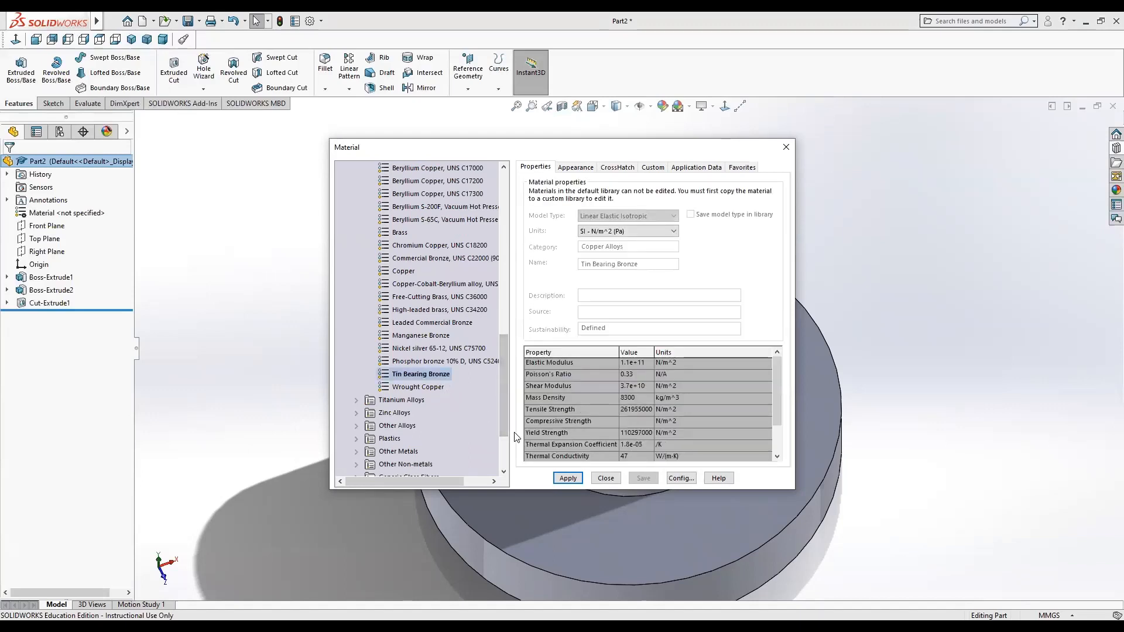
pyautogui.click(437, 363)
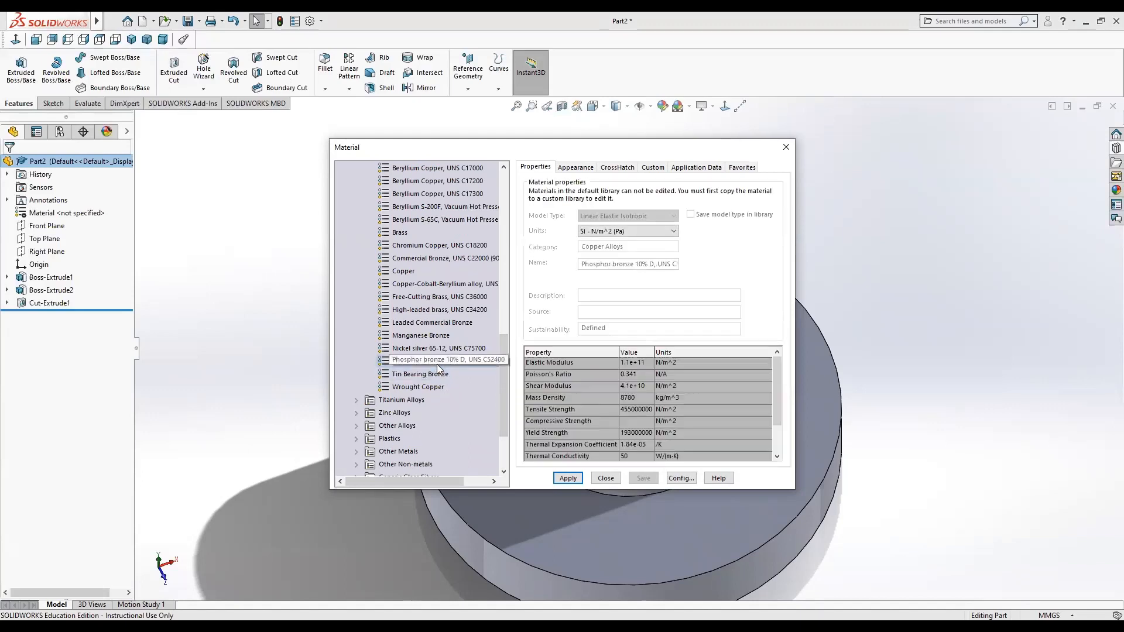
pyautogui.click(568, 479)
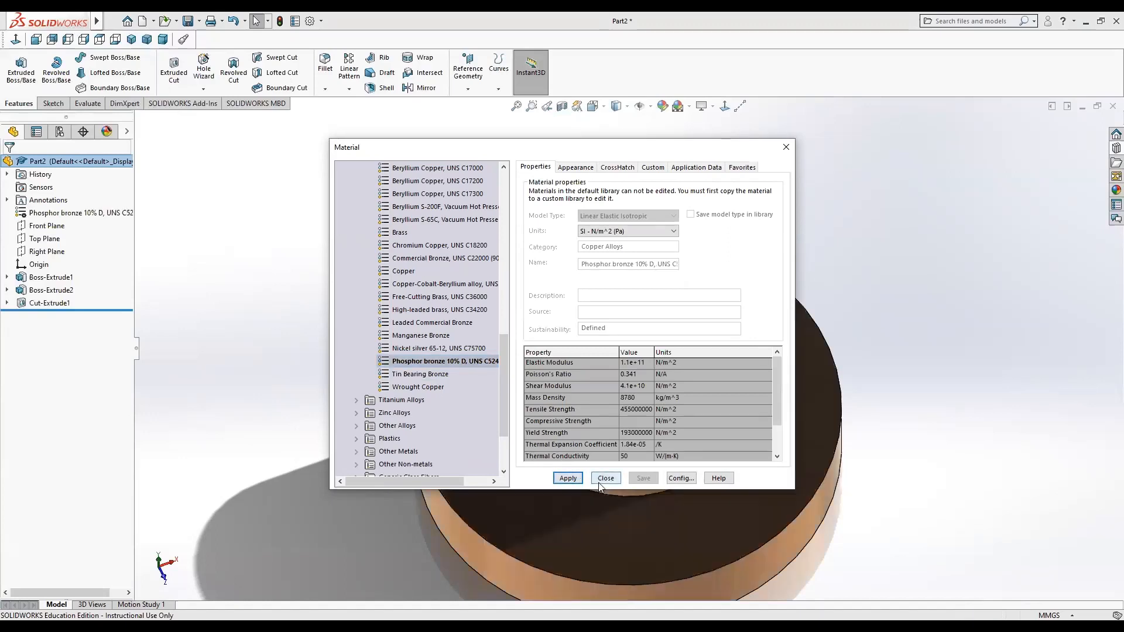
pyautogui.click(606, 479)
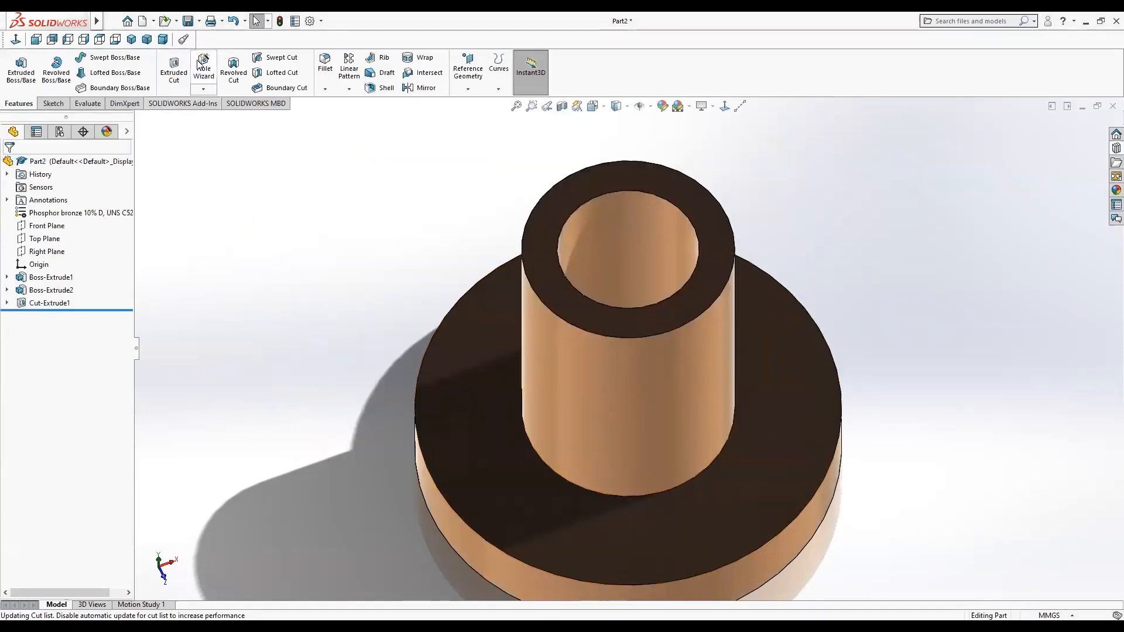
# Save the part as Bushing2 in the V3 folder, replacing the existing file.
pyautogui.click(186, 23)
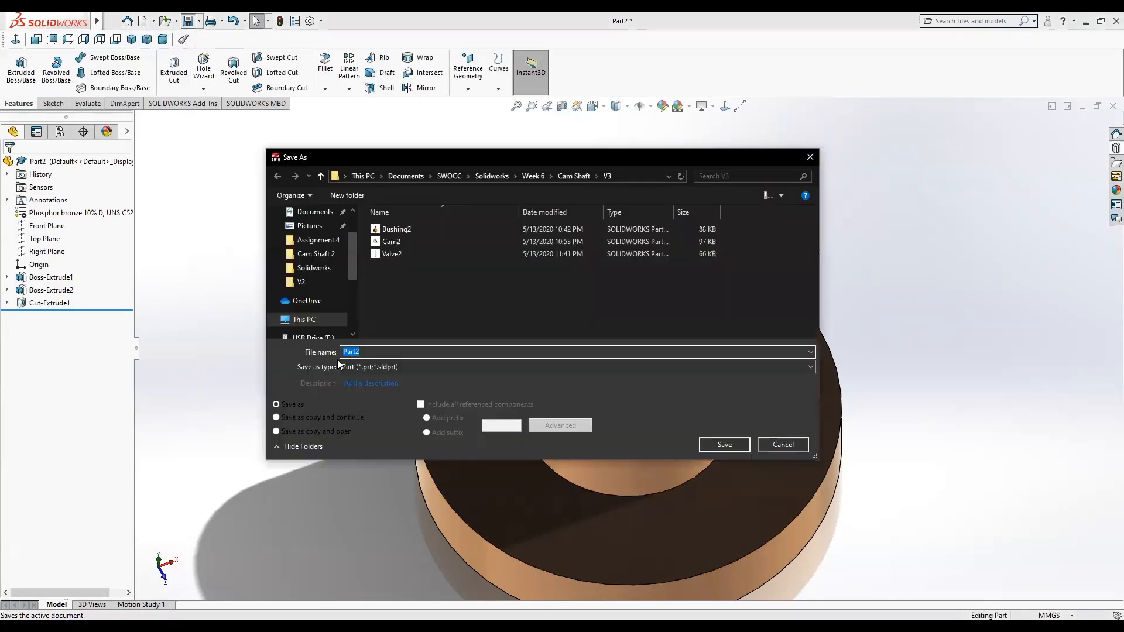
pyautogui.click(394, 229)
pyautogui.click(724, 445)
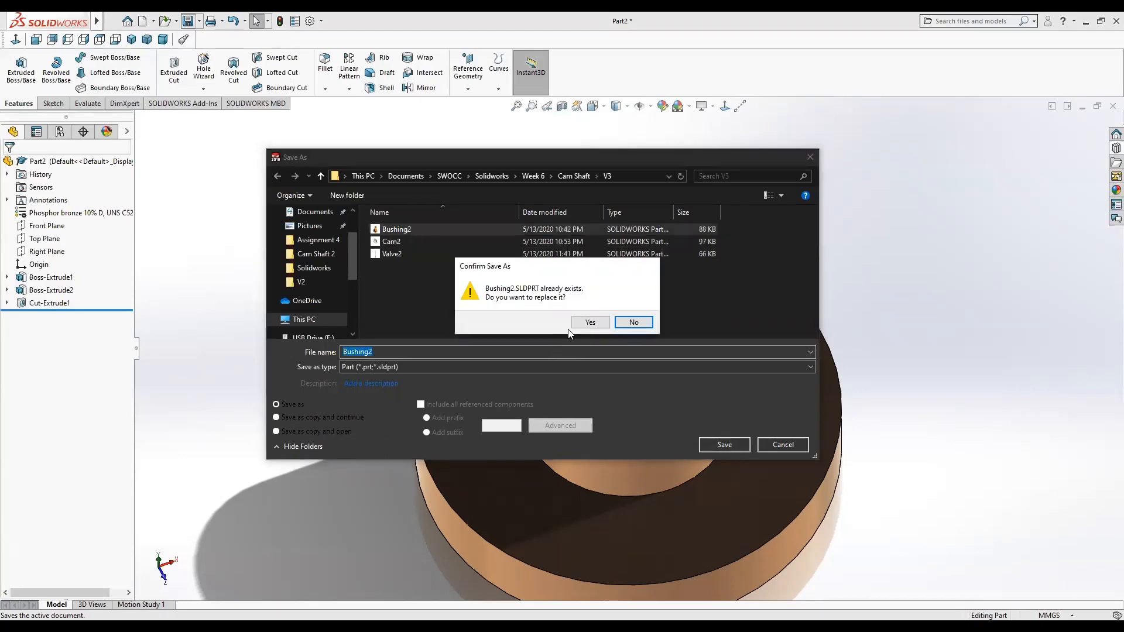
pyautogui.click(589, 322)
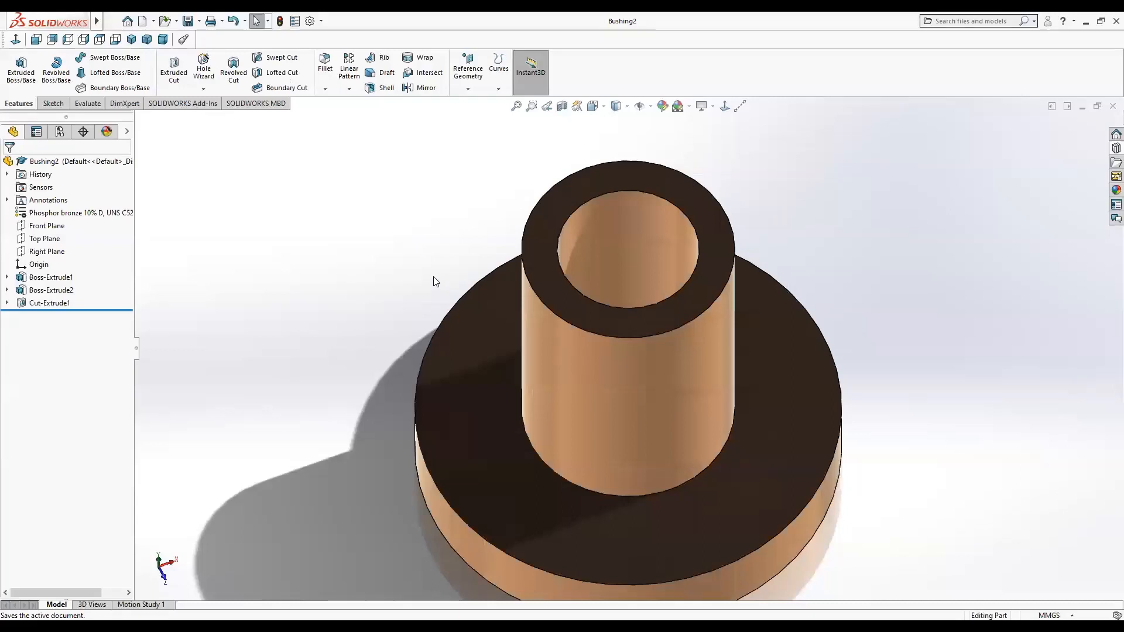
# Create a new part document and start a sketch on the Front Plane.
pyautogui.click(141, 21)
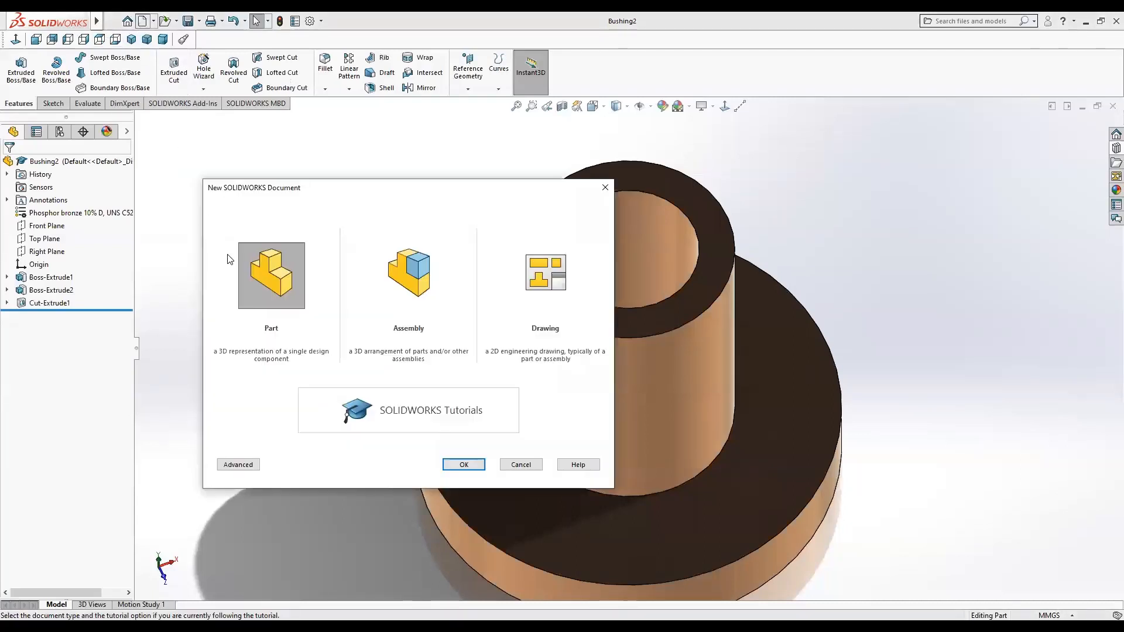
pyautogui.click(466, 466)
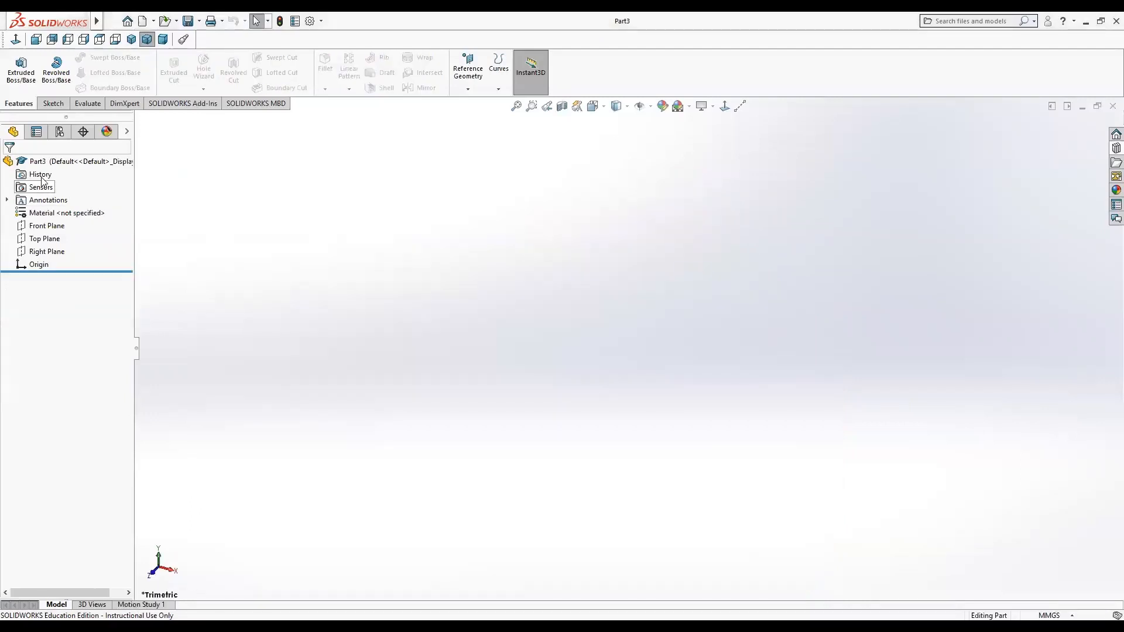
pyautogui.click(51, 225)
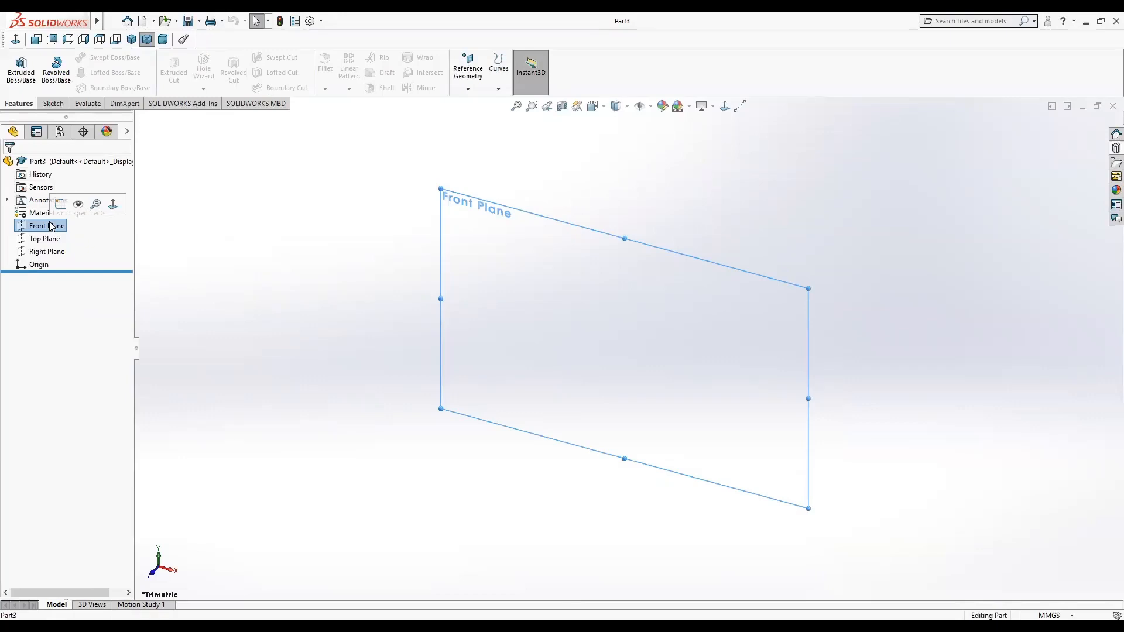
pyautogui.click(42, 228)
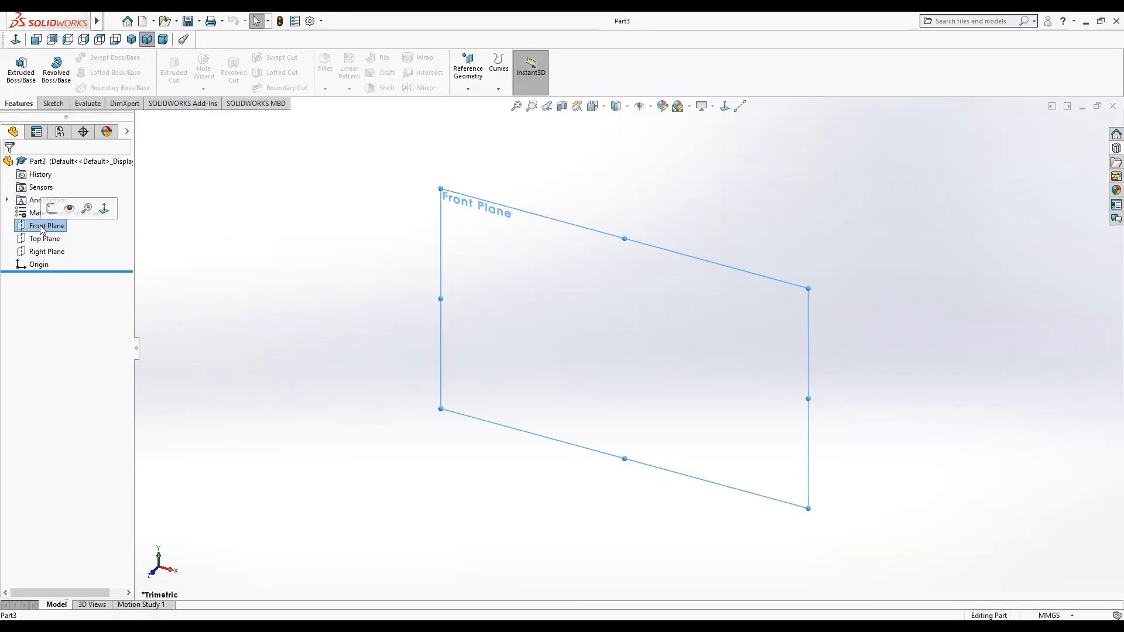
pyautogui.click(53, 213)
pyautogui.click(48, 227)
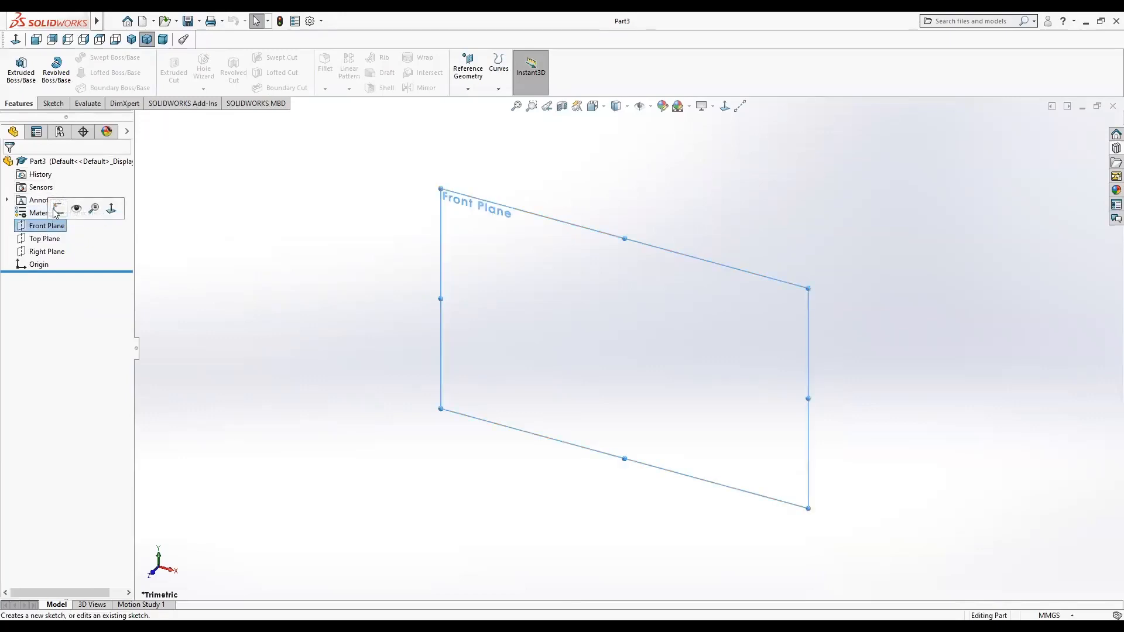
pyautogui.click(58, 209)
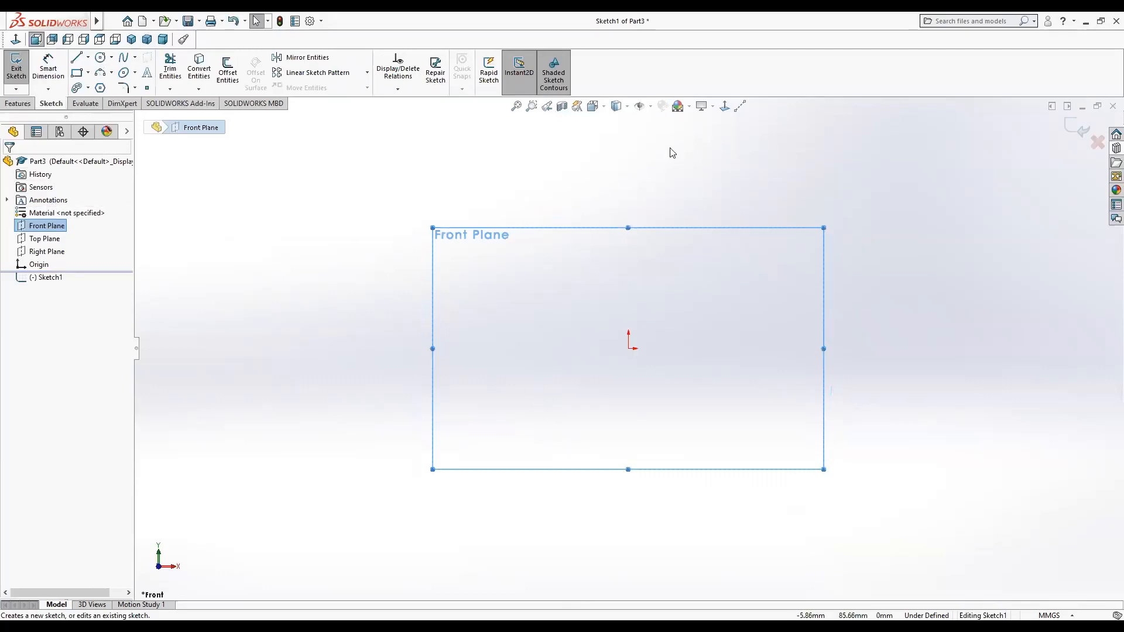
# Draw a horizontal centerline through the origin, about 300 mm long.
pyautogui.click(726, 106)
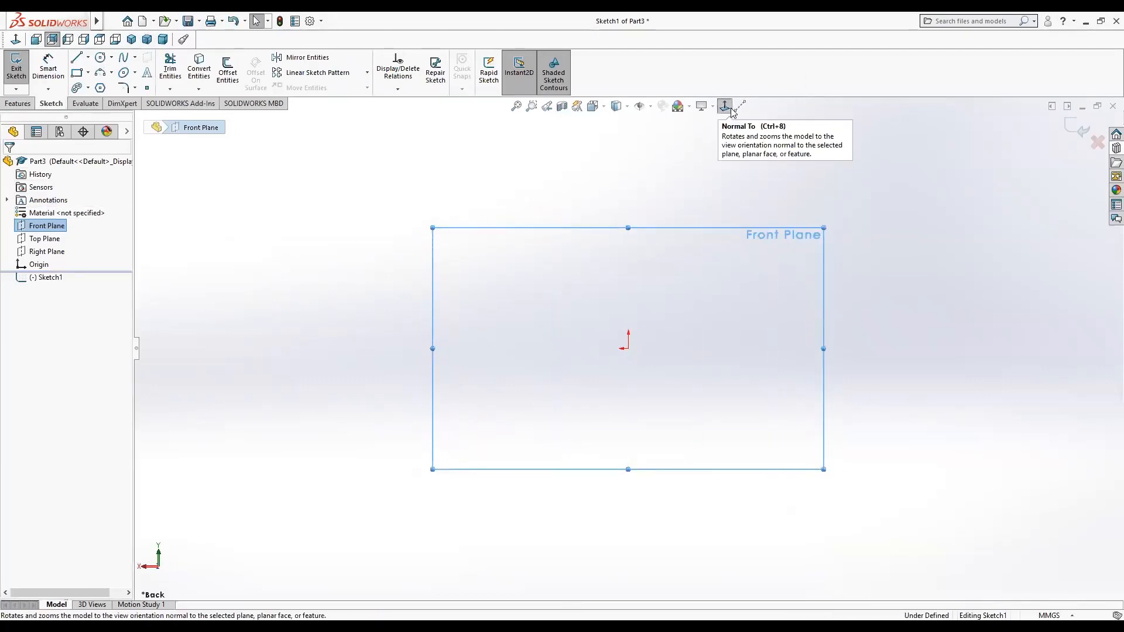
pyautogui.click(727, 106)
pyautogui.click(740, 106)
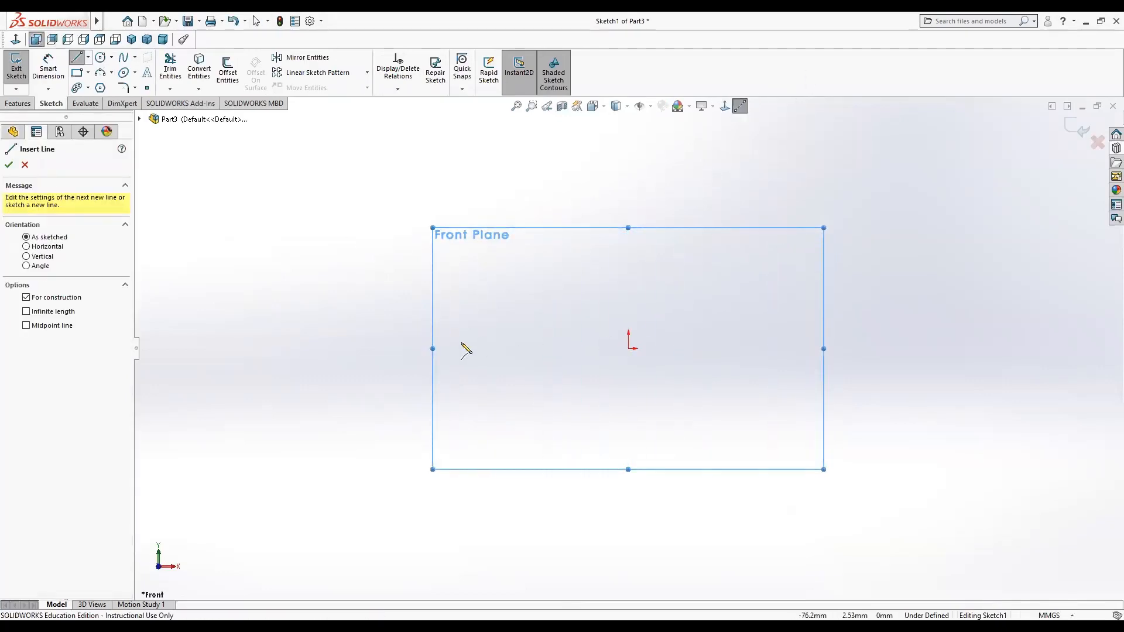
pyautogui.click(303, 348)
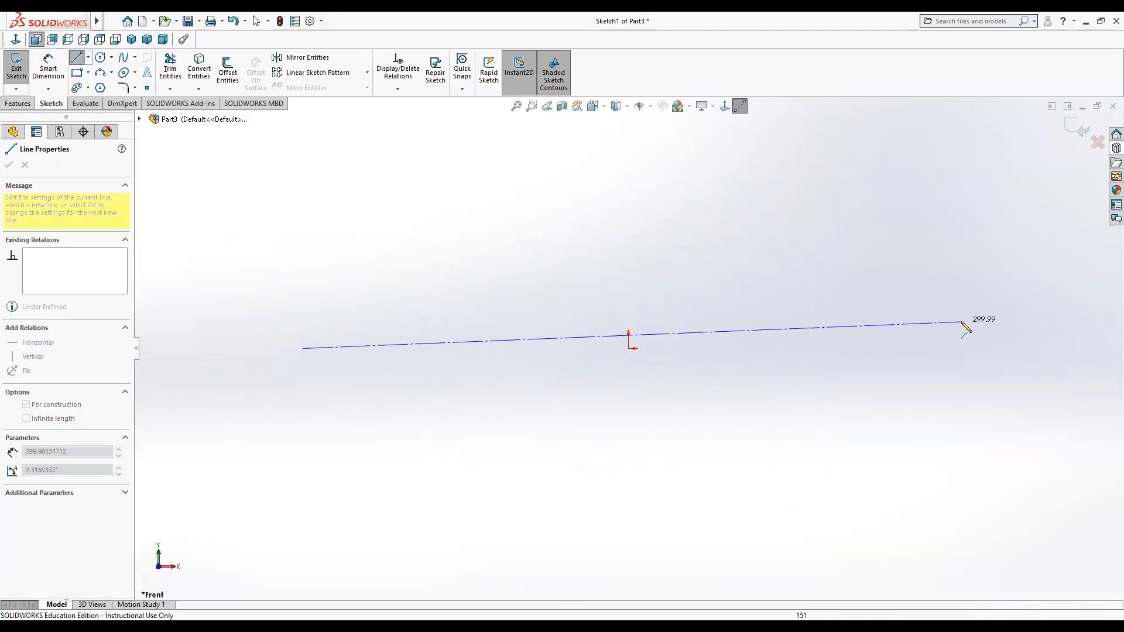
pyautogui.click(956, 348)
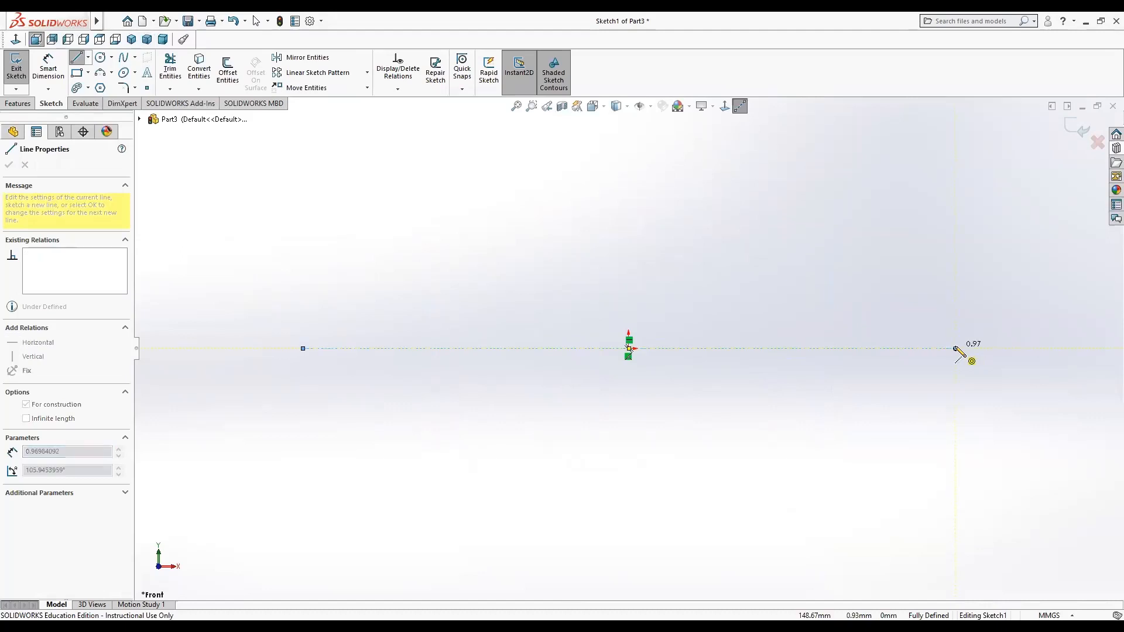
pyautogui.press('Escape')
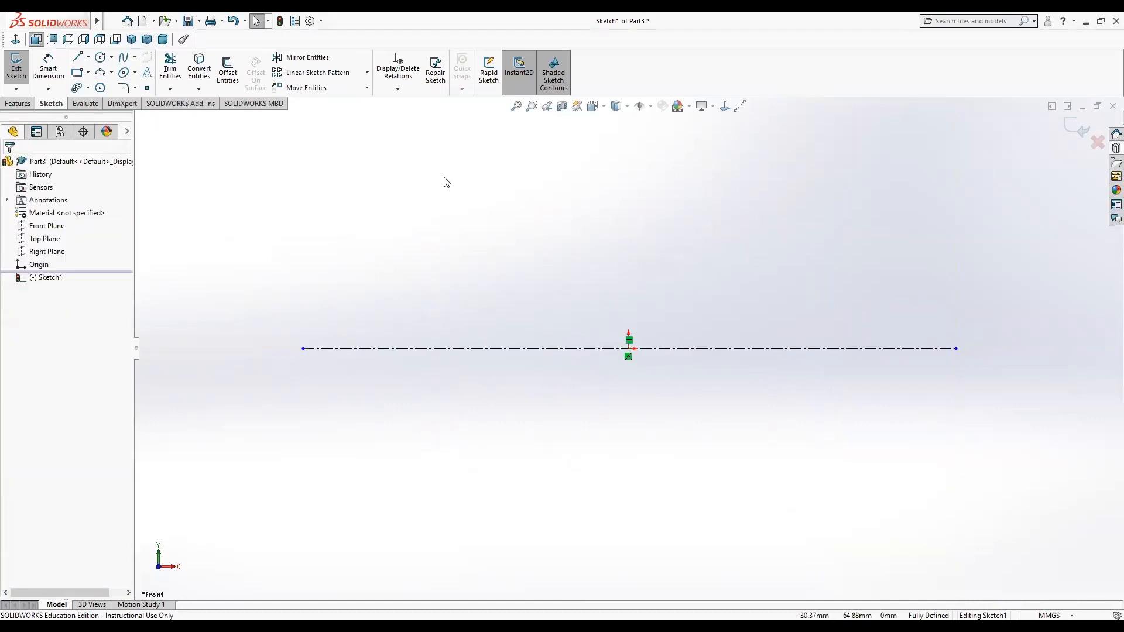
# Draw a circle centred on the origin, about 136 mm in diameter.
pyautogui.click(100, 57)
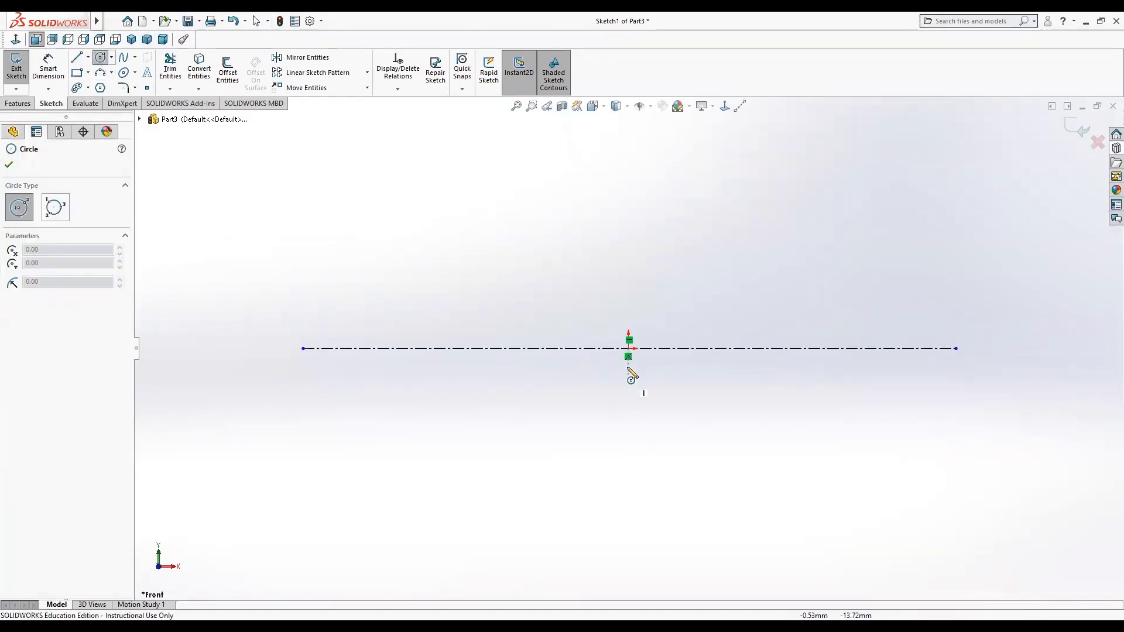
pyautogui.click(628, 348)
pyautogui.click(503, 432)
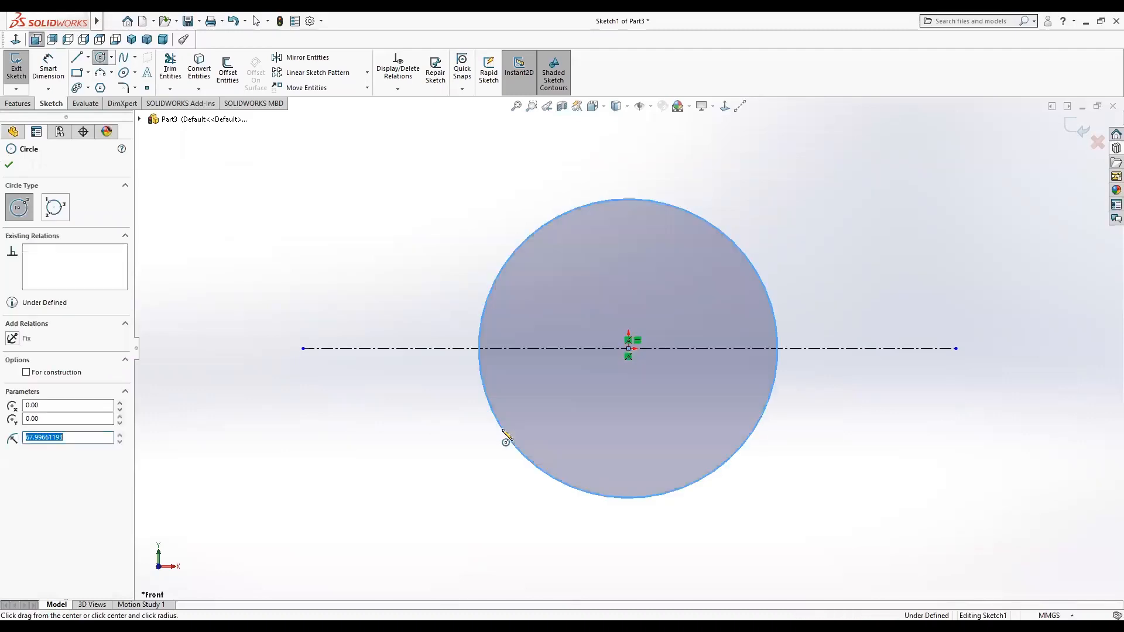
# Dimension the circle's diameter as 100 mm.
pyautogui.click(50, 60)
pyautogui.click(557, 215)
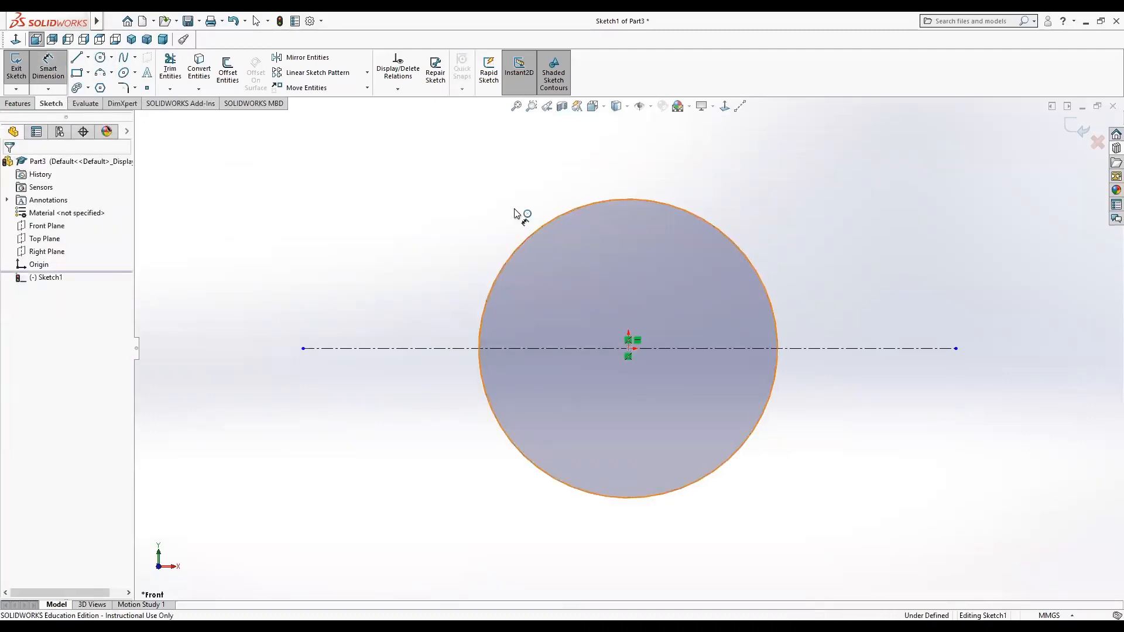
pyautogui.click(377, 228)
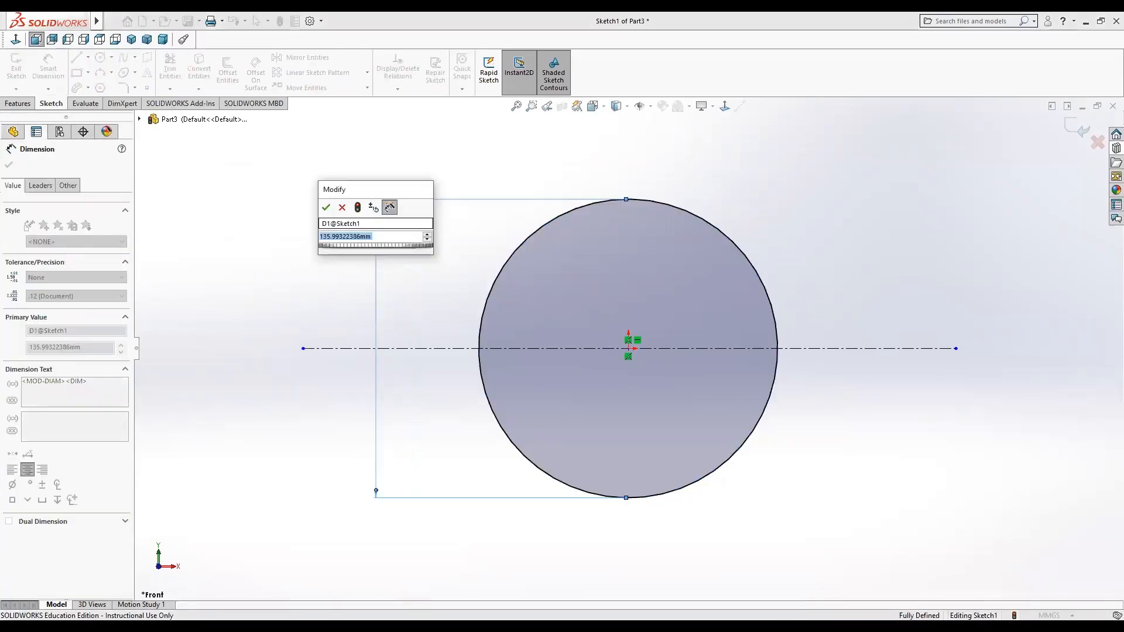
pyautogui.write('100')
pyautogui.press('Return')
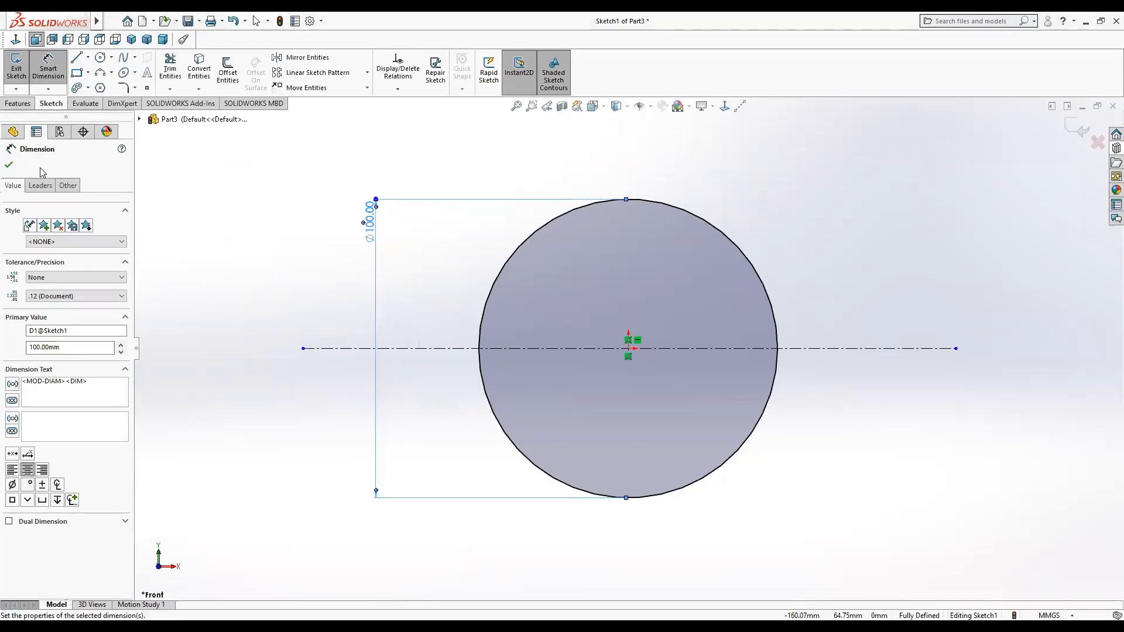
pyautogui.click(9, 167)
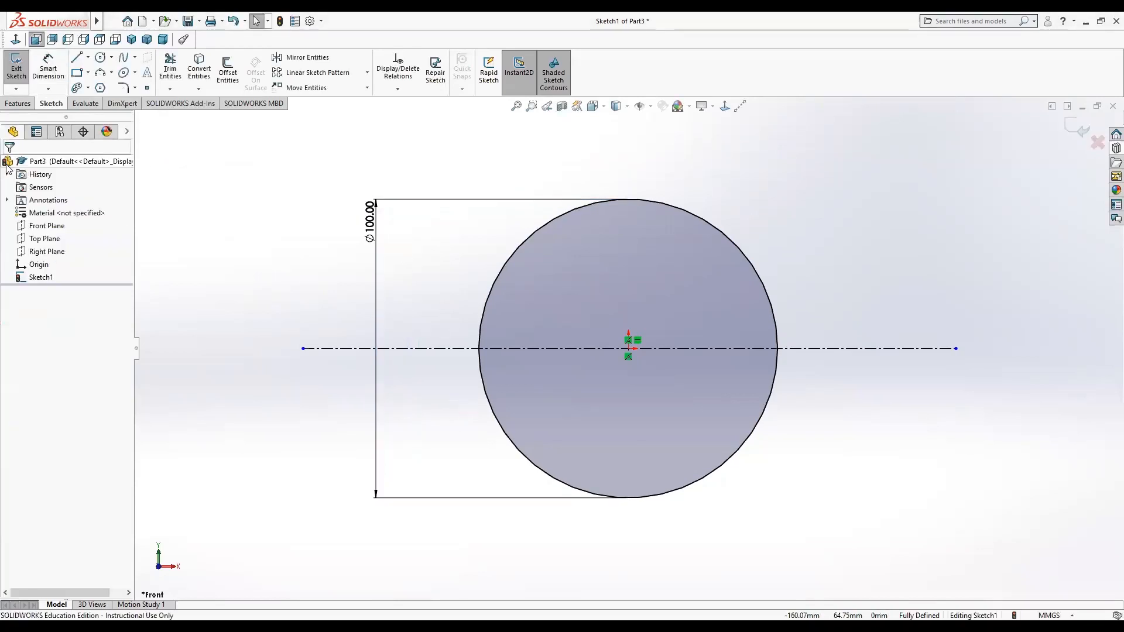
# Draw a second circle about 60 mm in diameter, centred where the large circle's right edge meets the centerline.
pyautogui.click(102, 58)
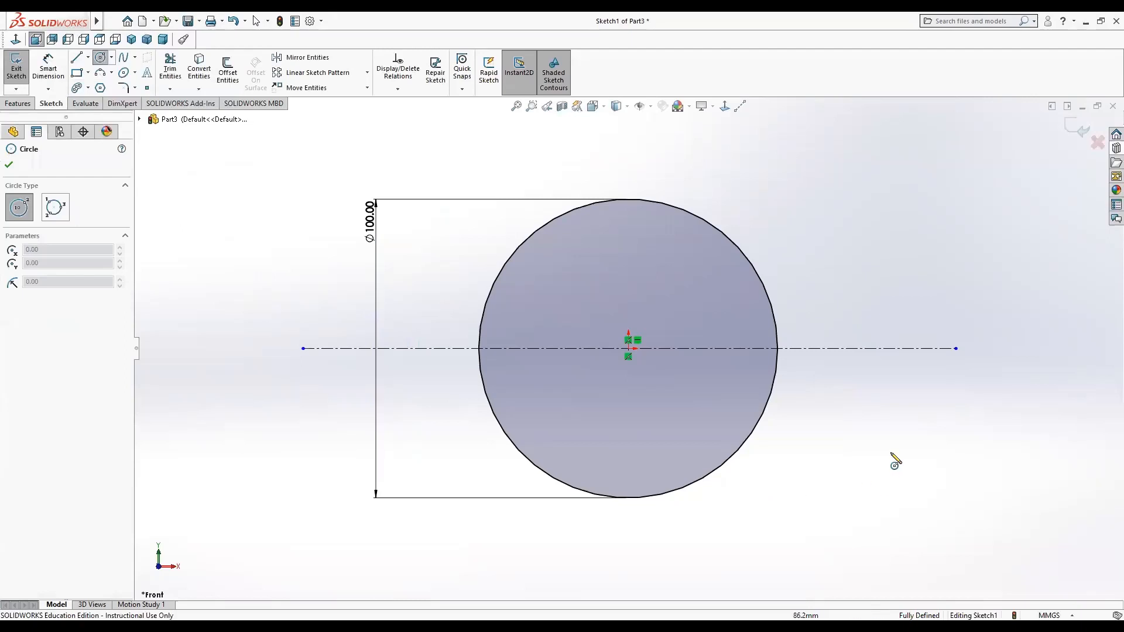
pyautogui.click(778, 349)
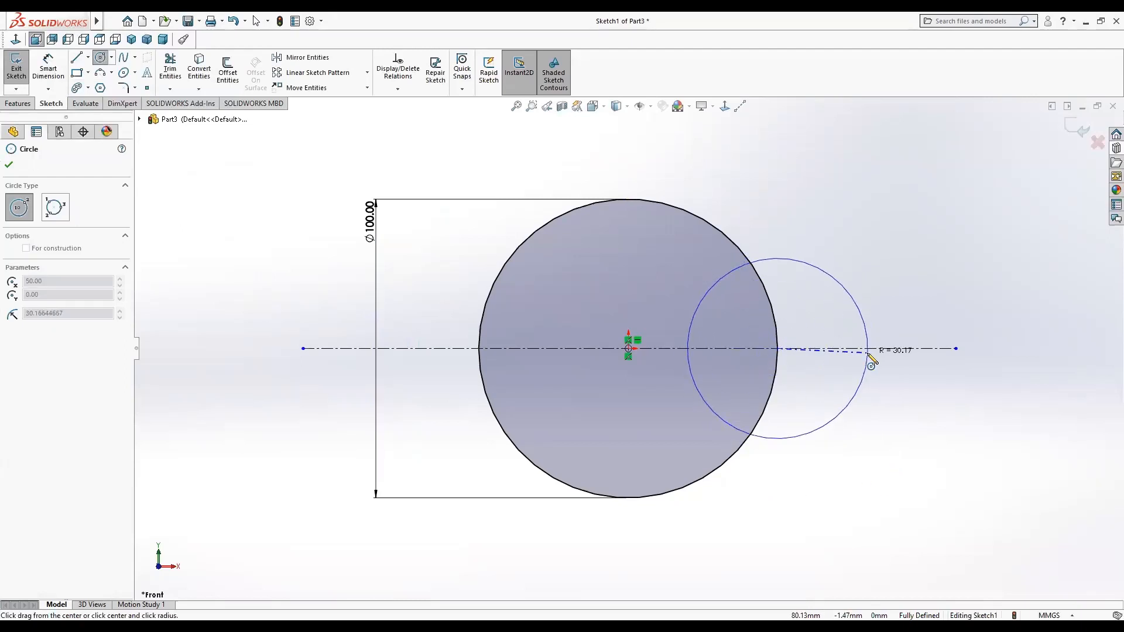
pyautogui.click(869, 353)
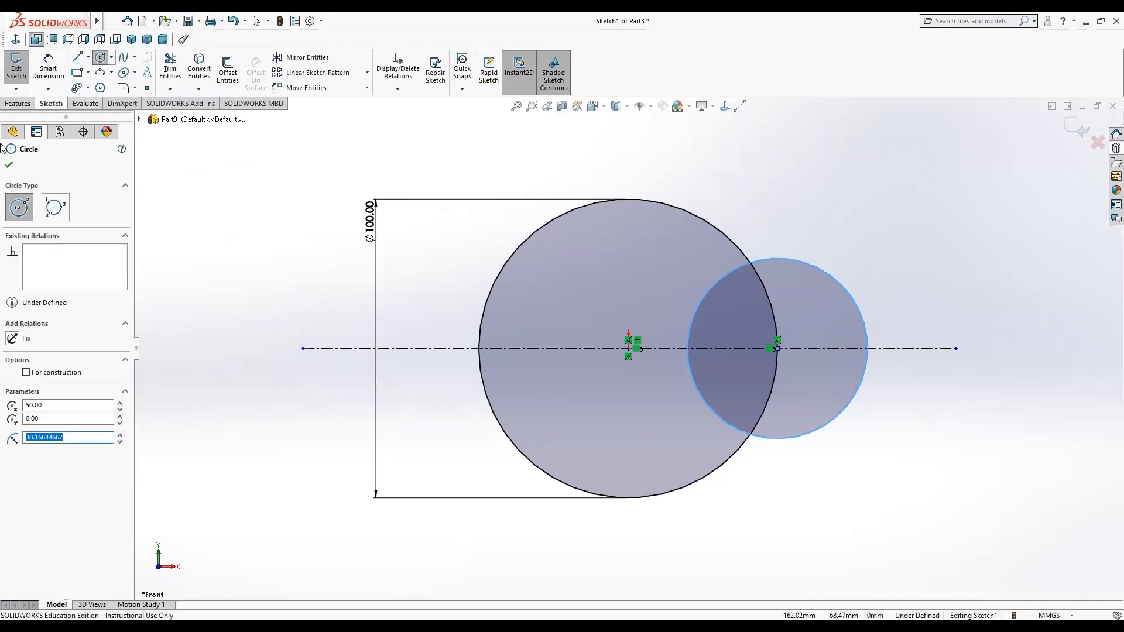
# Dimension the small circle's diameter as 60 mm.
pyautogui.click(48, 66)
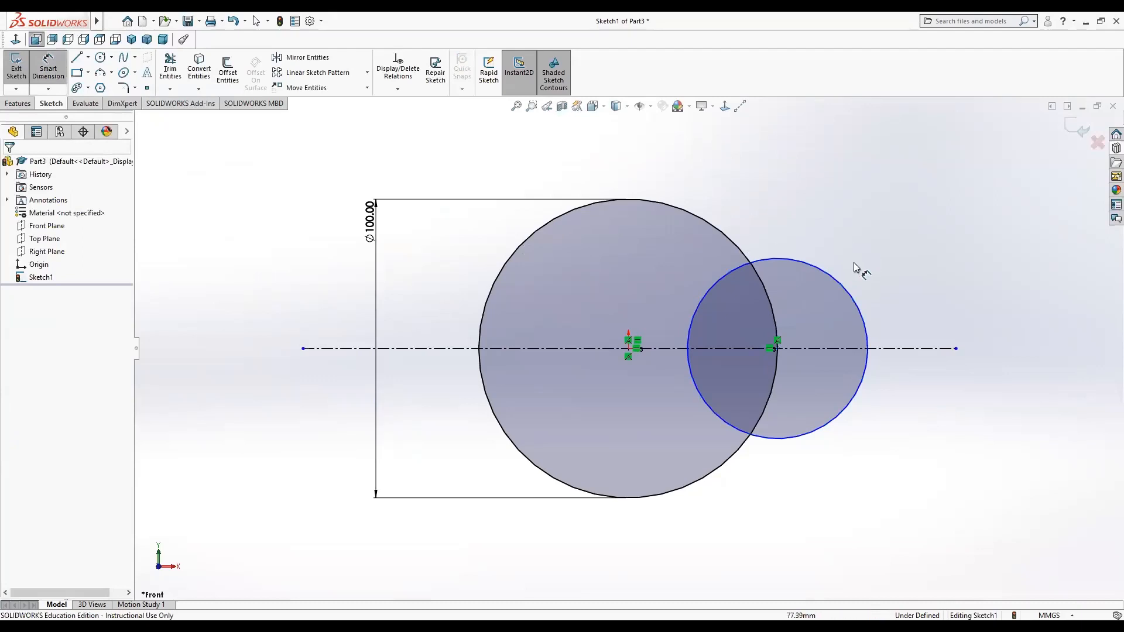
pyautogui.click(834, 278)
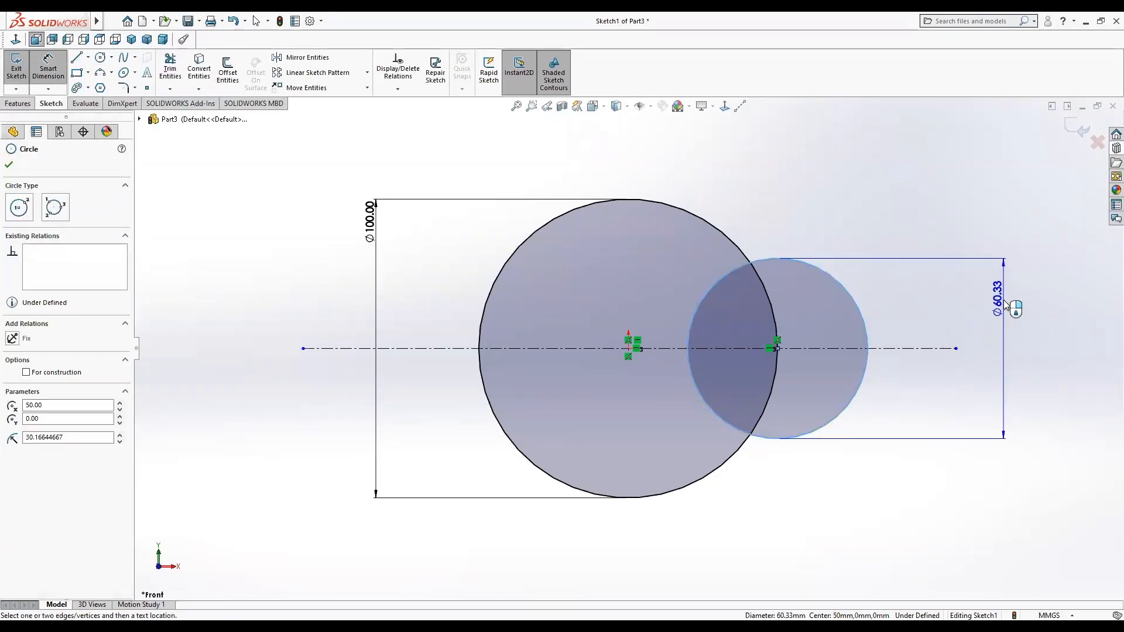
pyautogui.click(1005, 305)
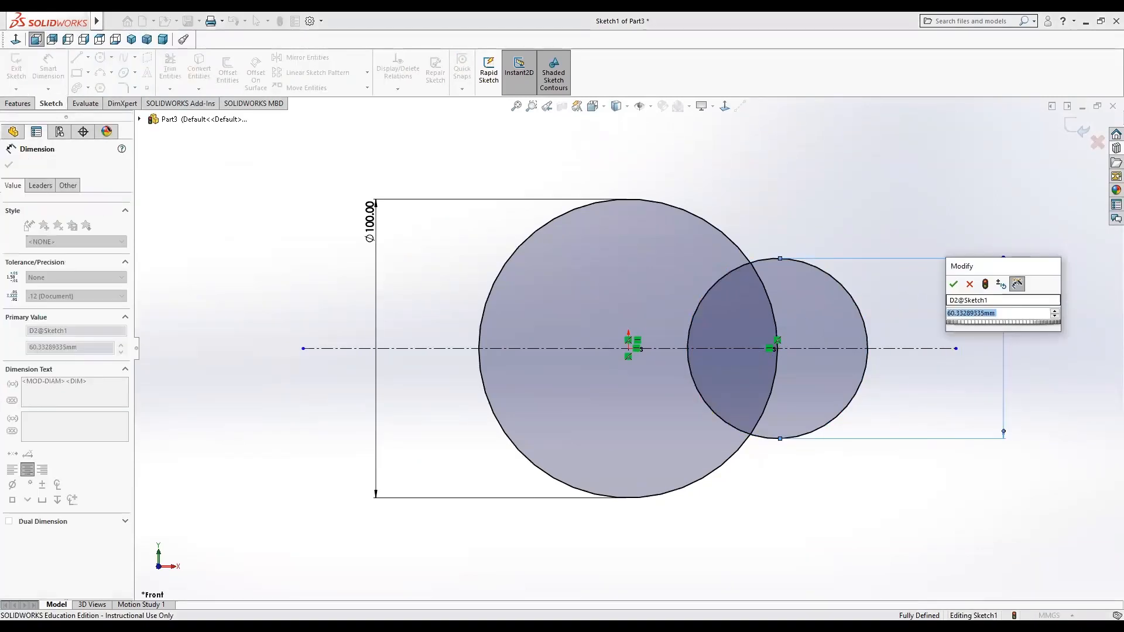
pyautogui.write('60')
pyautogui.press('Return')
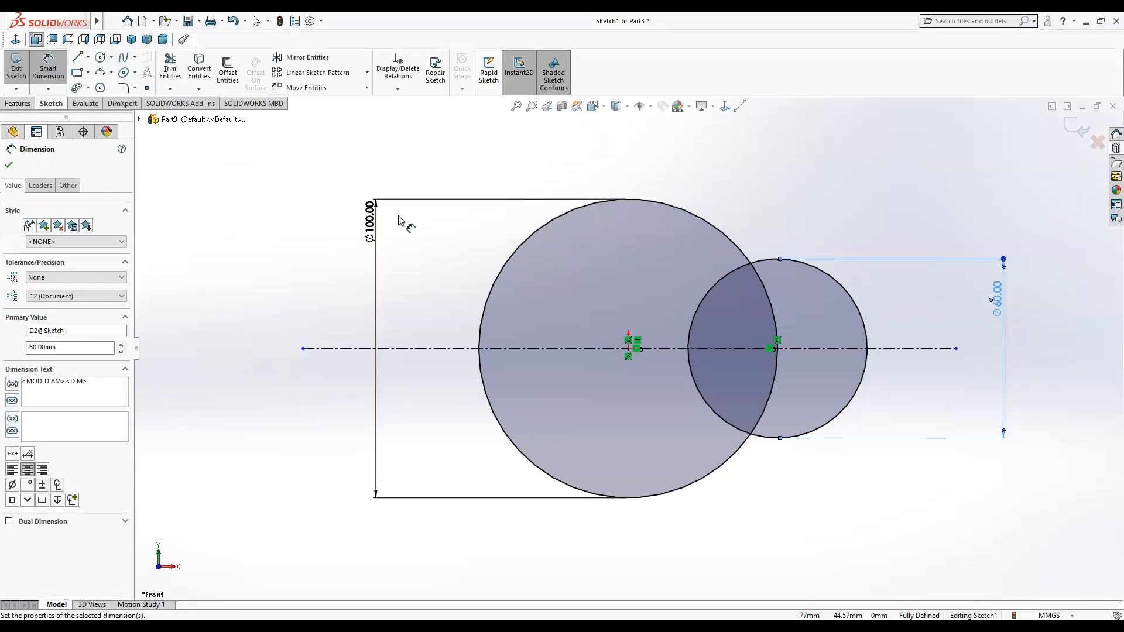
pyautogui.click(9, 165)
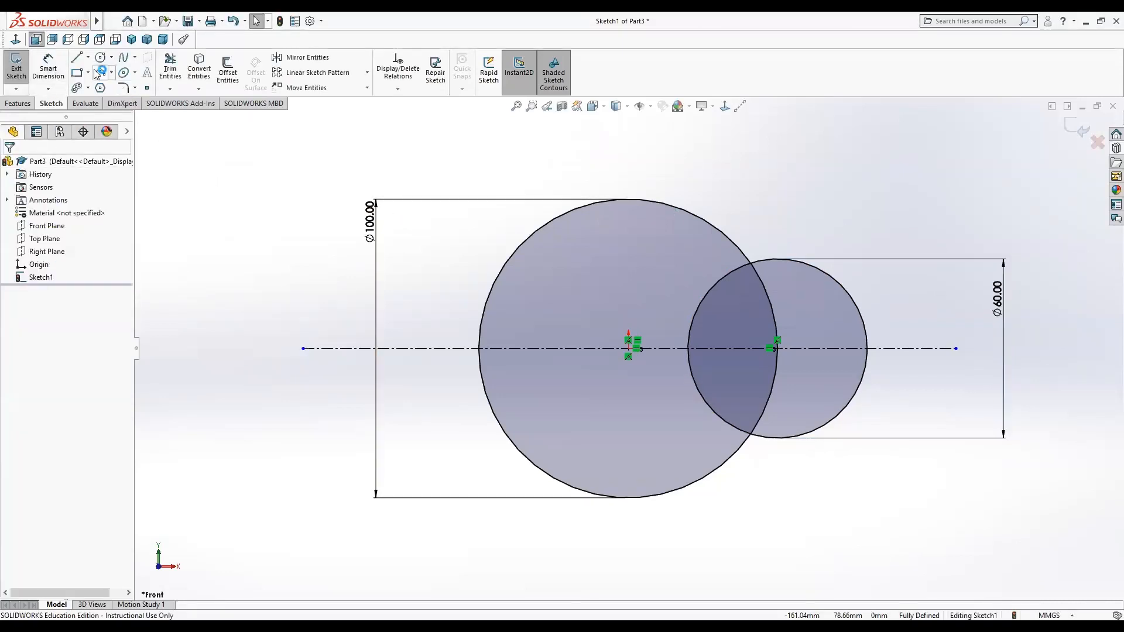
# Draw a line above the circles, sloping down to the right, about 128 mm long.
pyautogui.click(76, 57)
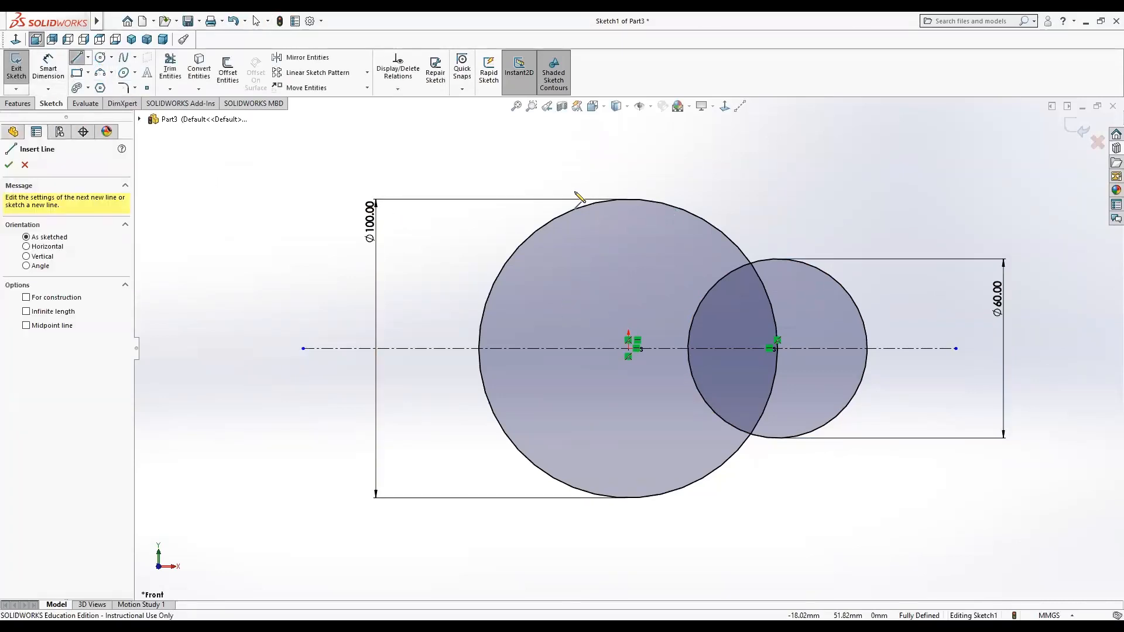
pyautogui.click(550, 167)
pyautogui.click(920, 256)
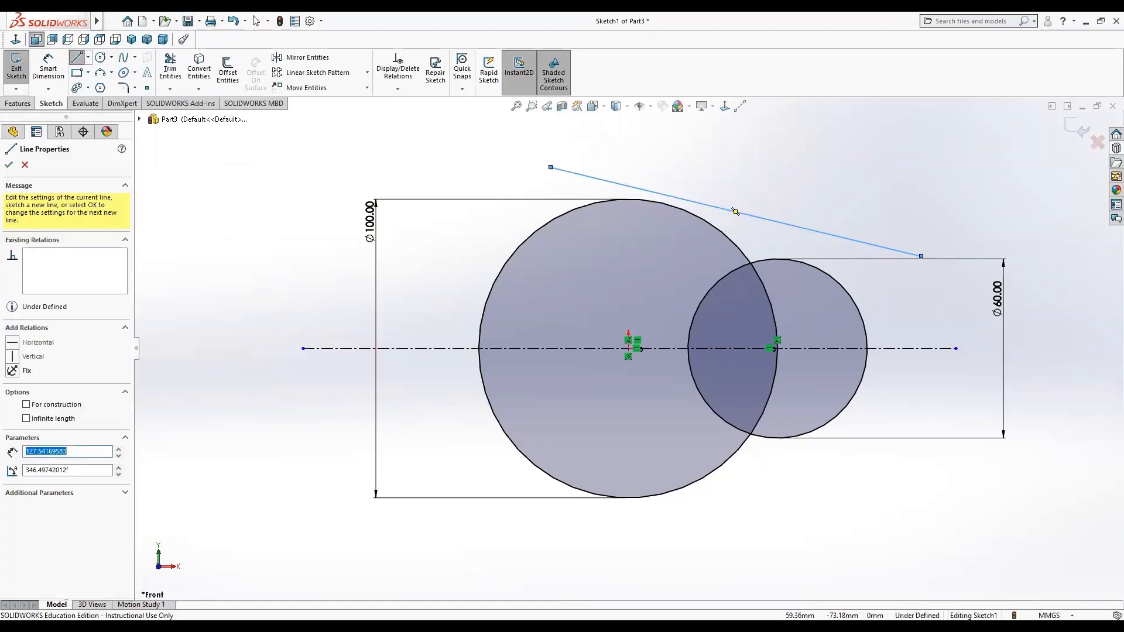
pyautogui.click(80, 56)
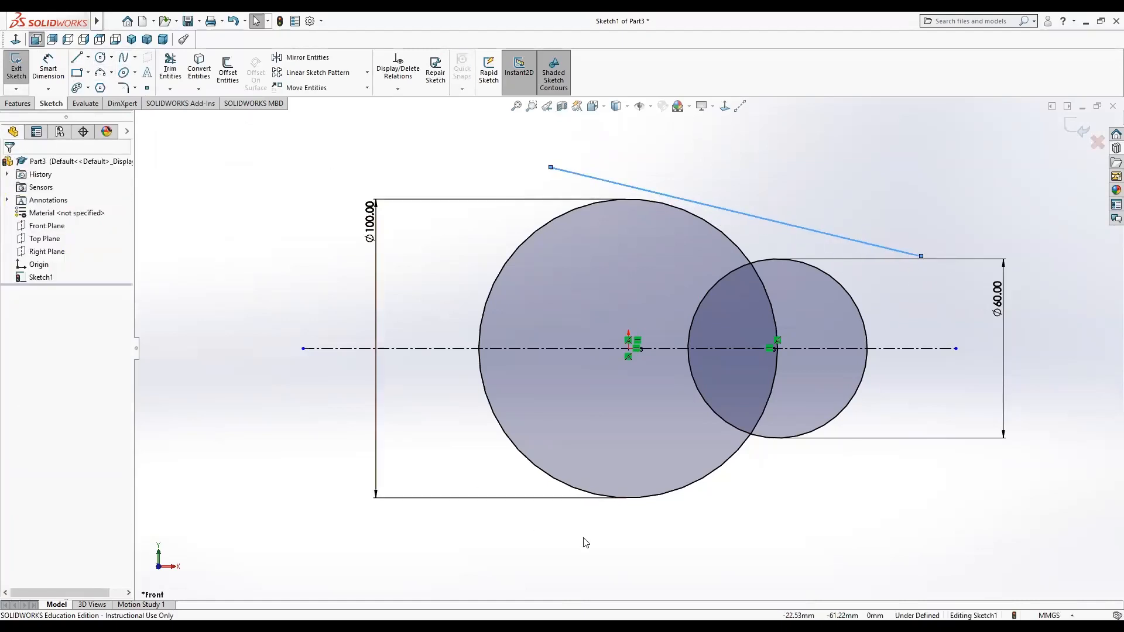
# Draw a second line below the circles, sloping up to the right, about 102 mm long.
pyautogui.moveTo(598, 544); pyautogui.dragTo(929, 418)
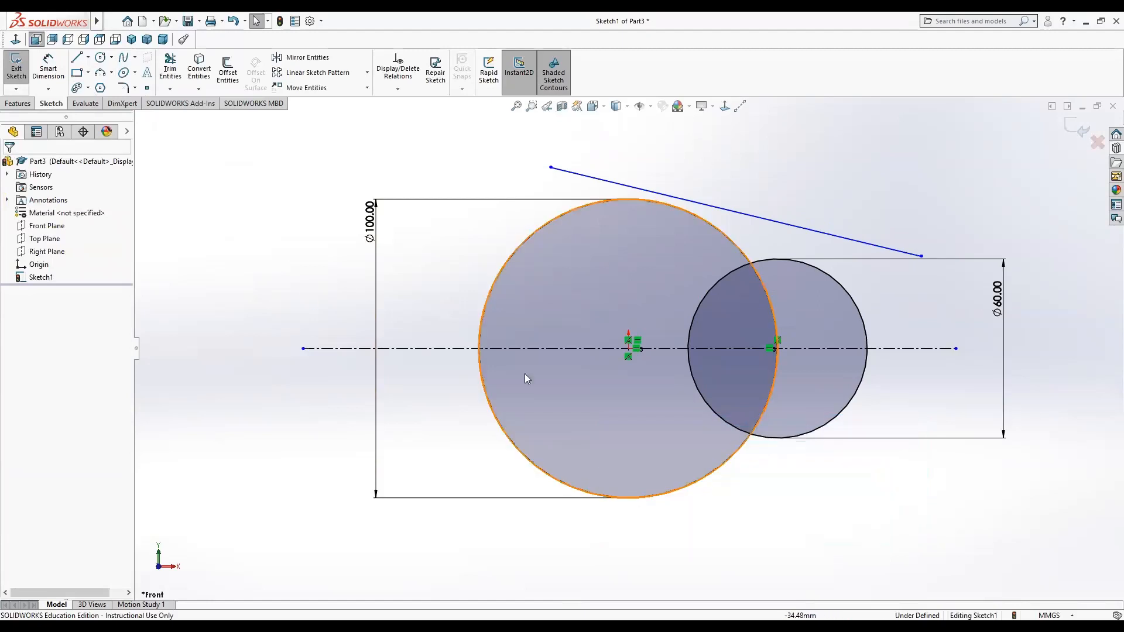
pyautogui.click(78, 58)
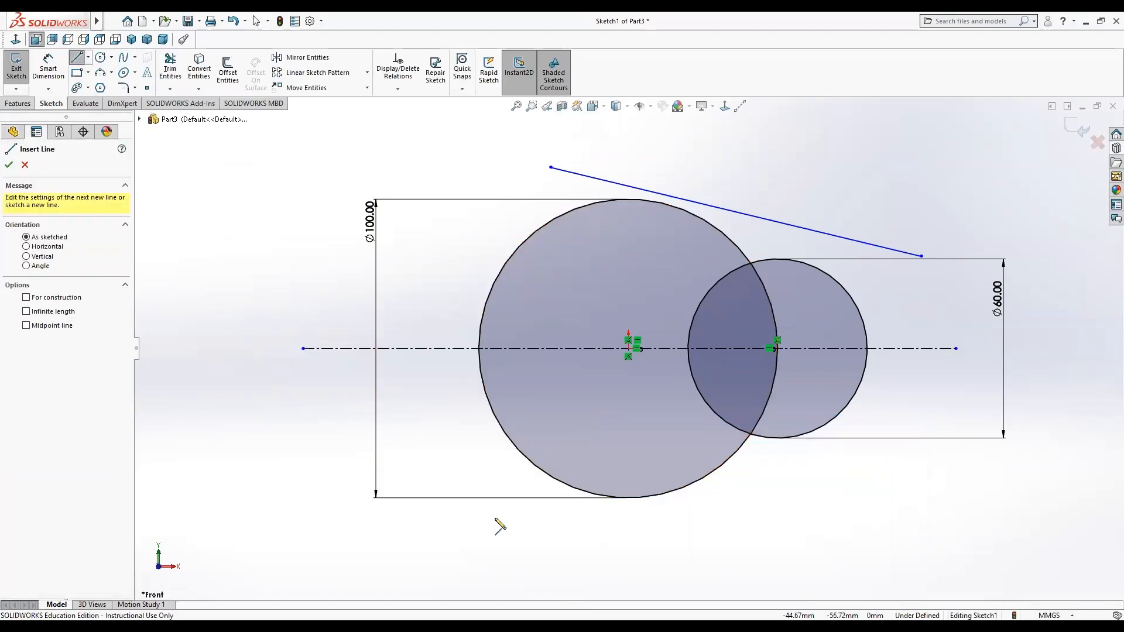
pyautogui.click(612, 548)
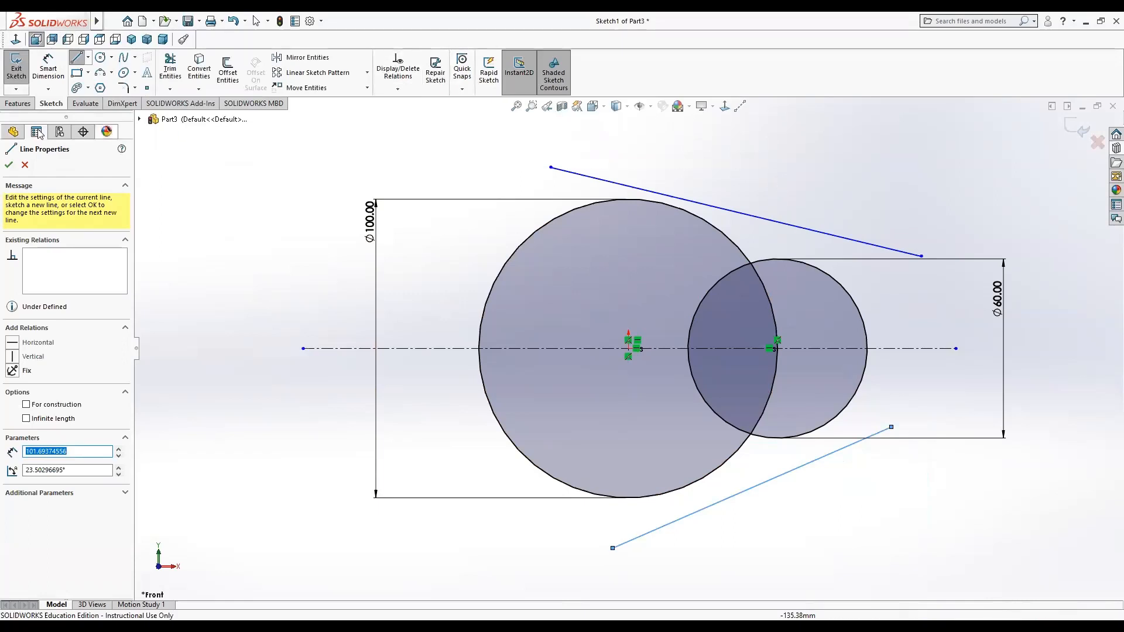
pyautogui.click(8, 166)
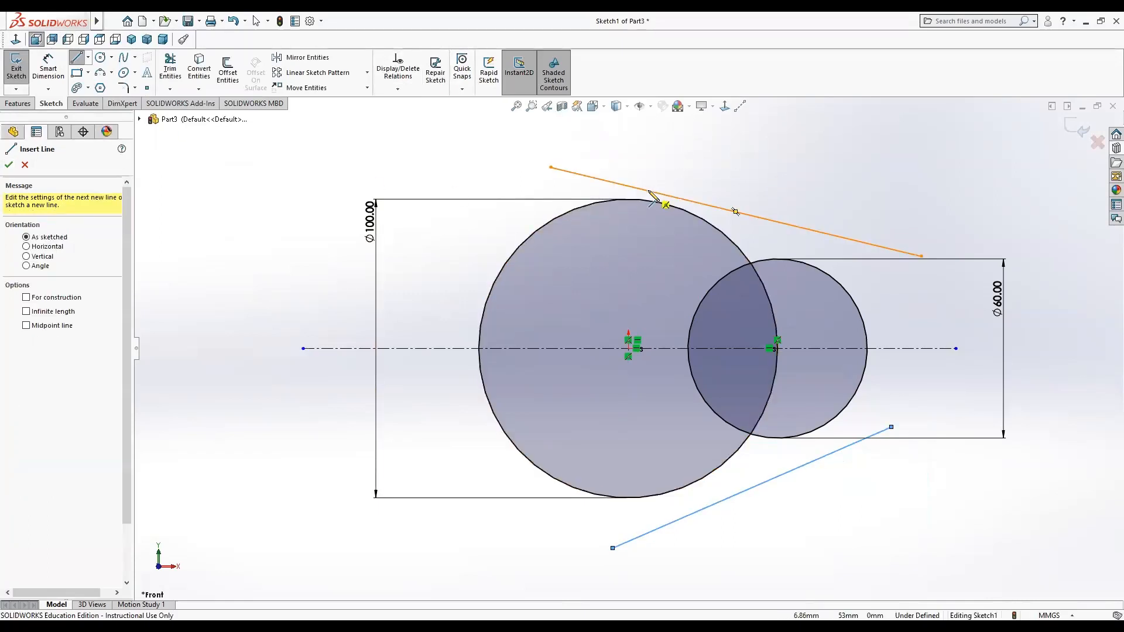
pyautogui.press('Escape')
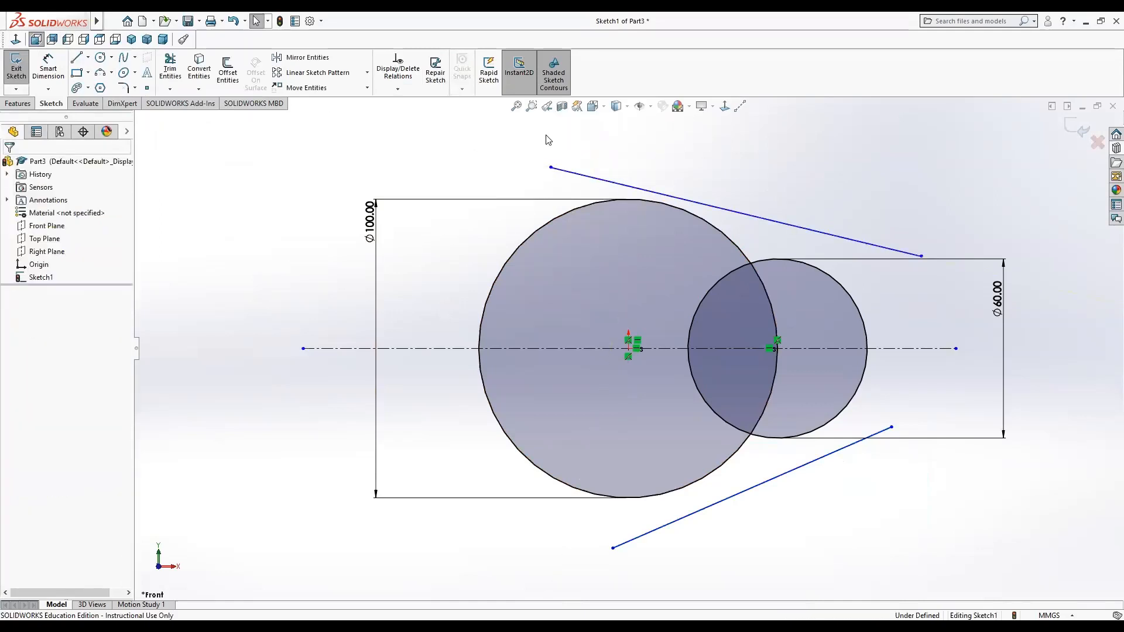
# Make the upper line tangent to both the large circle and the small circle.
pyautogui.click(597, 179)
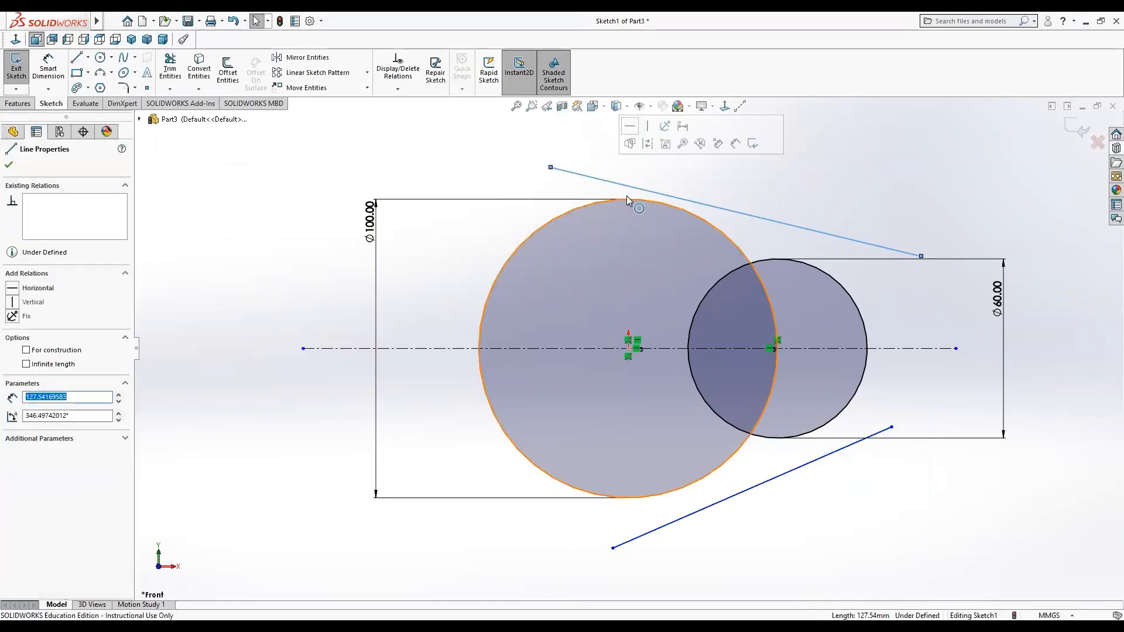
pyautogui.click(695, 218)
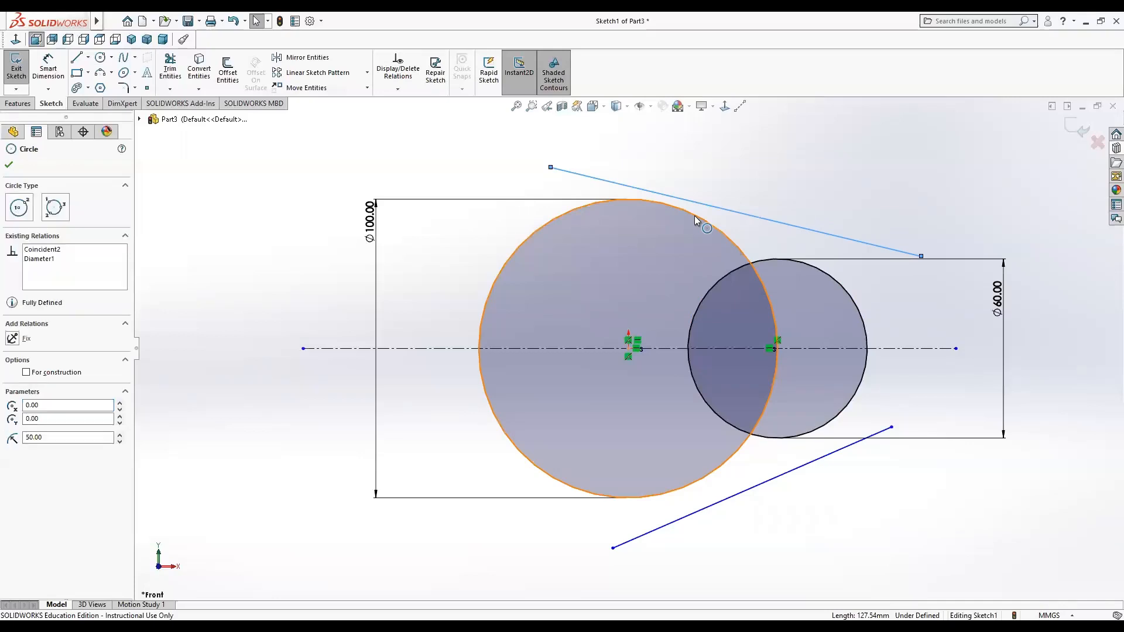
pyautogui.keyDown('ctrl'); pyautogui.click(694, 216); pyautogui.keyUp('ctrl')
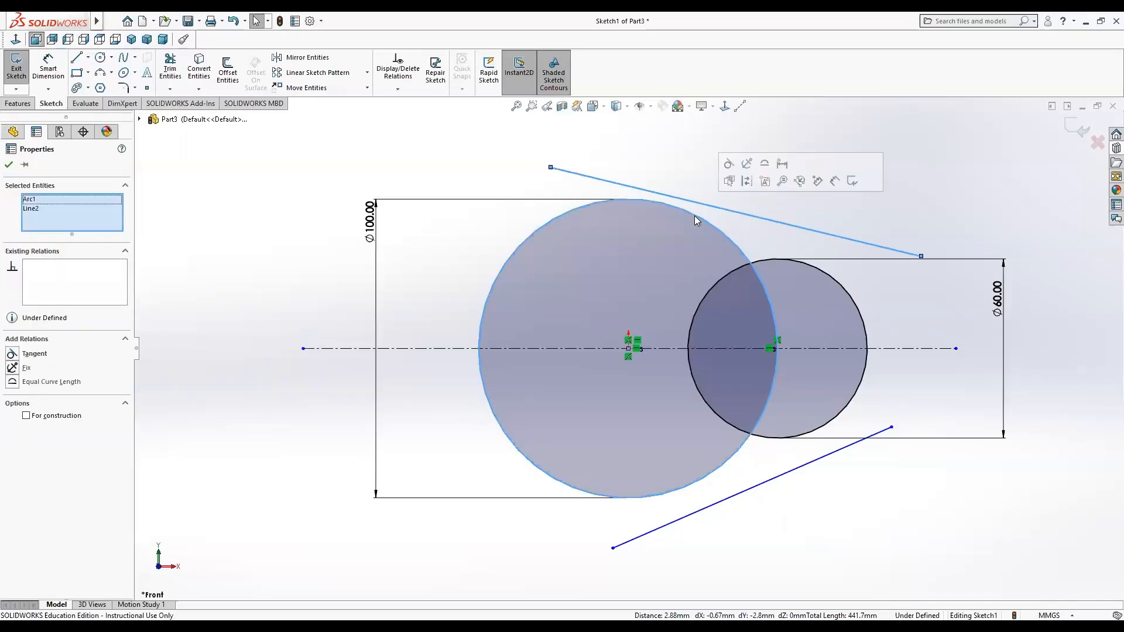
pyautogui.click(34, 354)
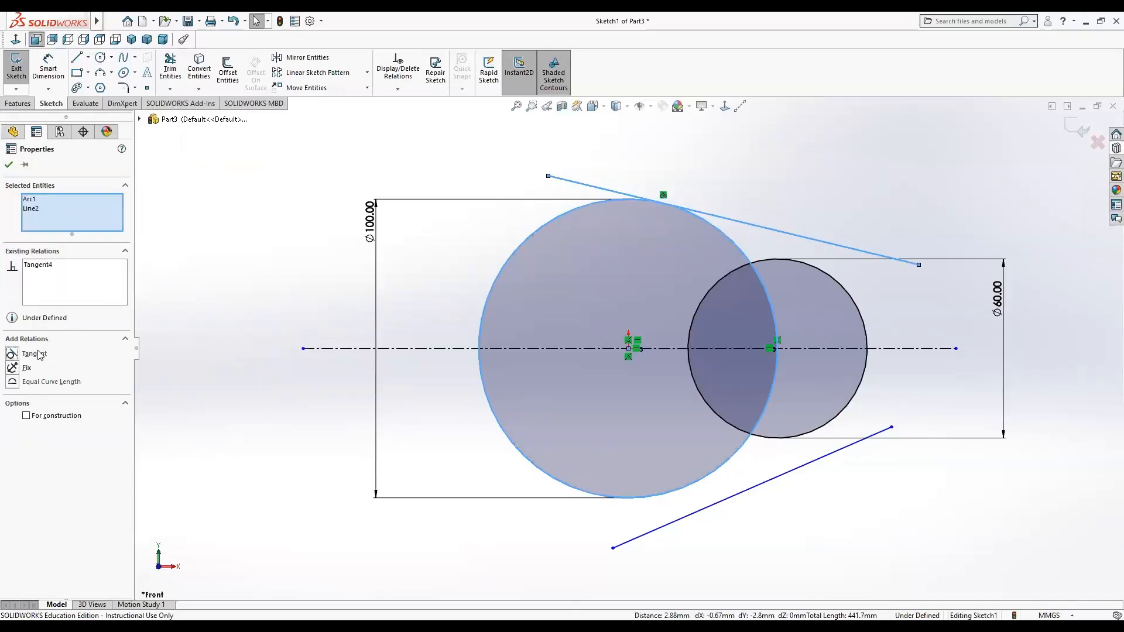
pyautogui.click(800, 185)
pyautogui.click(789, 236)
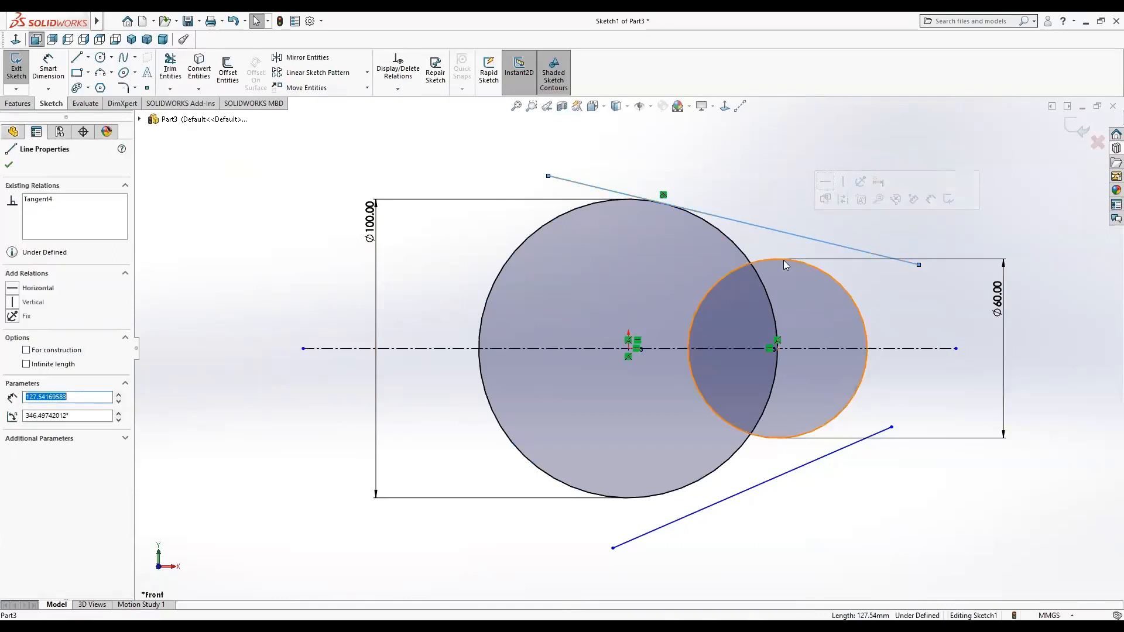
pyautogui.keyDown('ctrl'); pyautogui.click(773, 262); pyautogui.keyUp('ctrl')
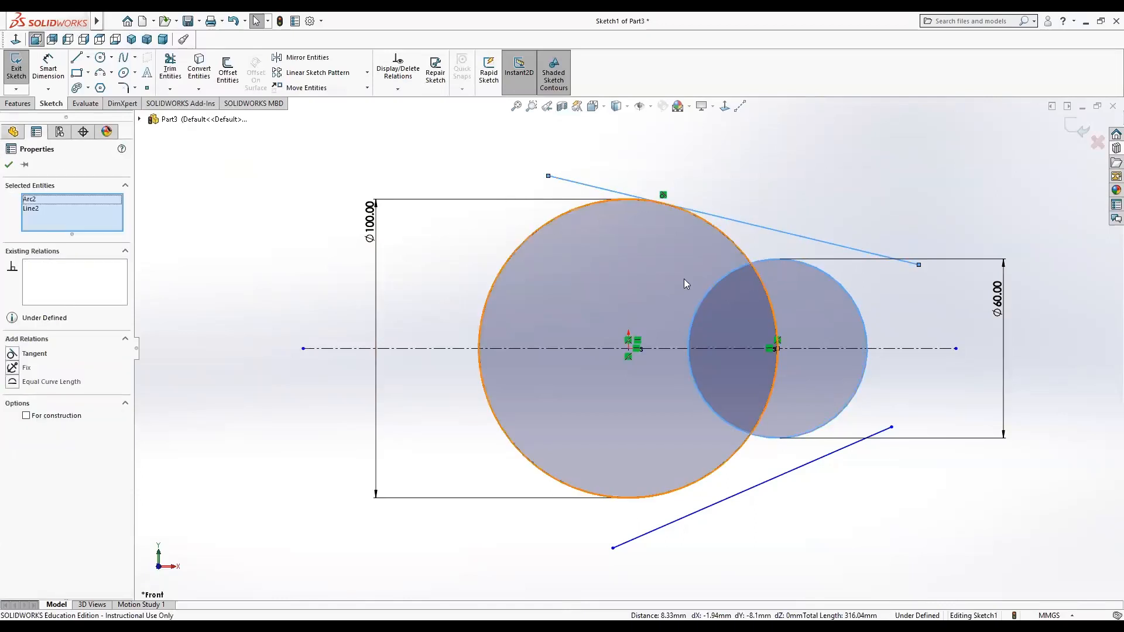
pyautogui.click(34, 354)
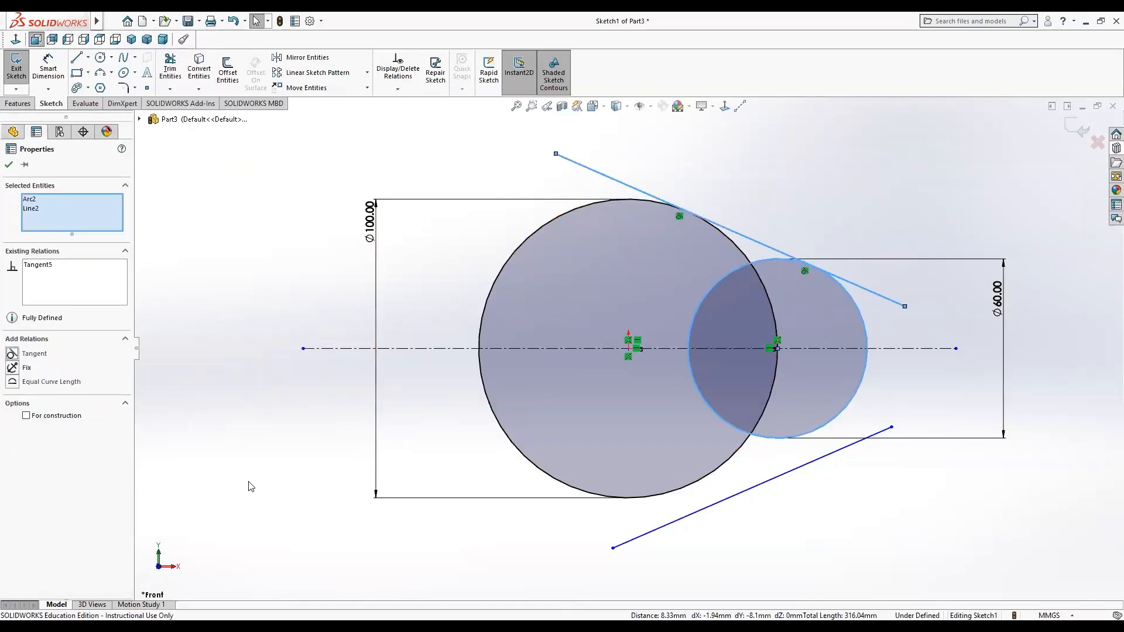
pyautogui.press('Escape')
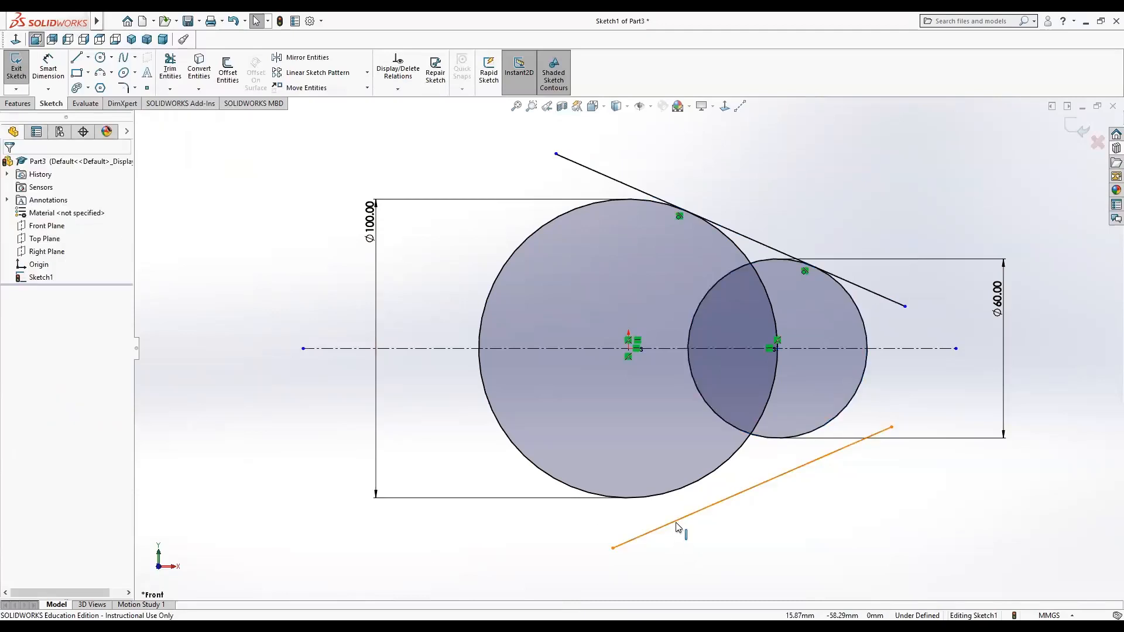
# Make the lower line tangent to both the large circle and the small circle.
pyautogui.click(674, 508)
pyautogui.keyDown('ctrl'); pyautogui.click(682, 491); pyautogui.keyUp('ctrl')
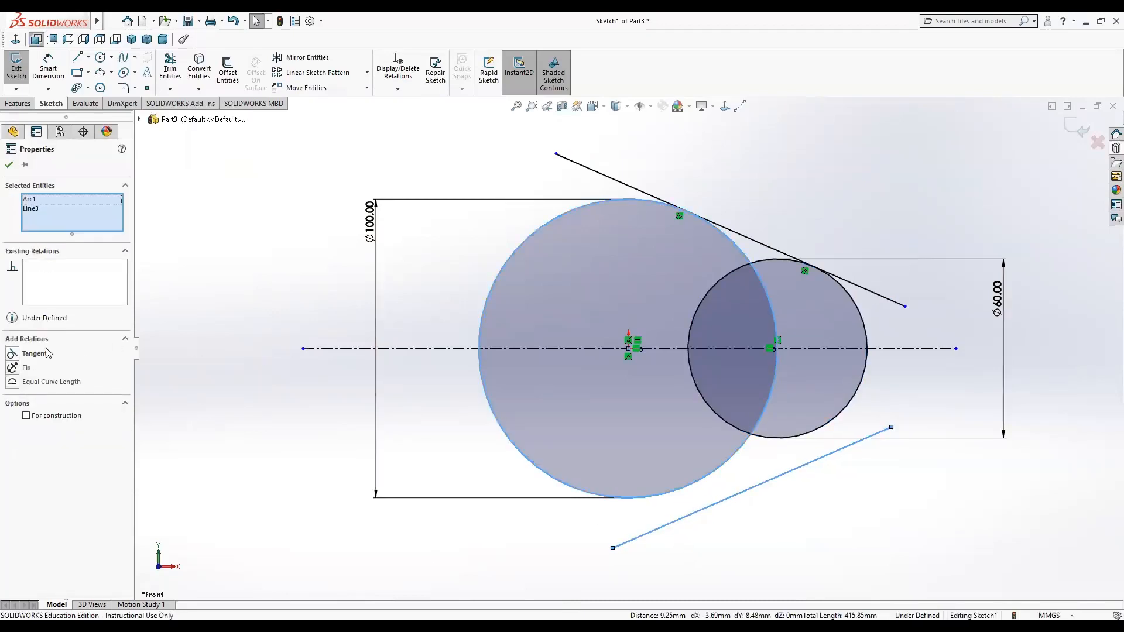
pyautogui.click(34, 355)
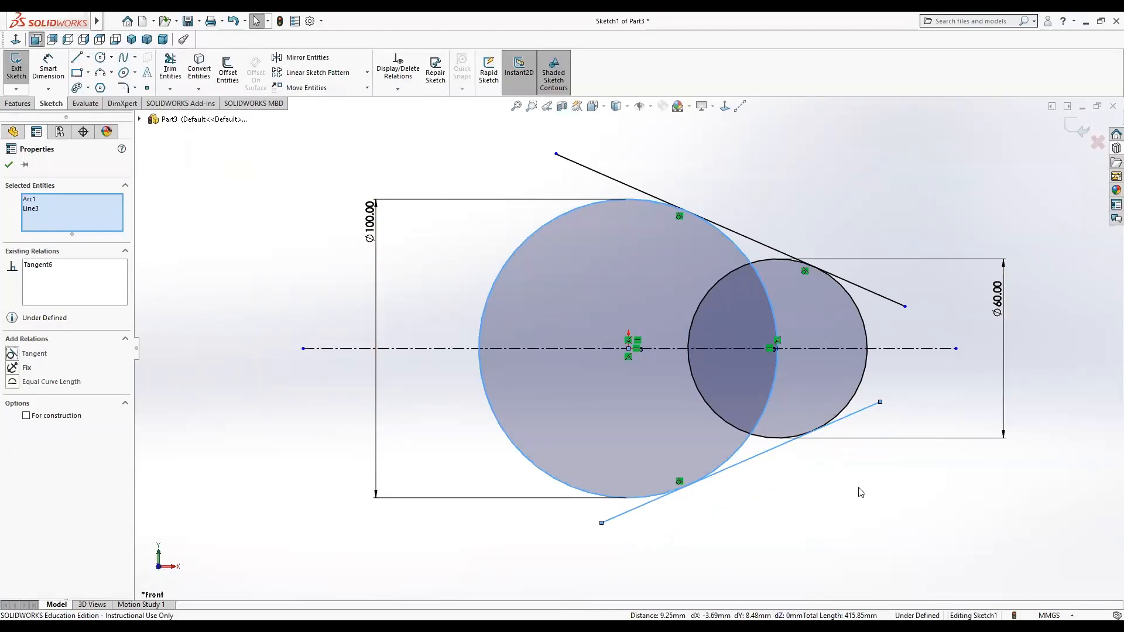
pyautogui.press('Escape')
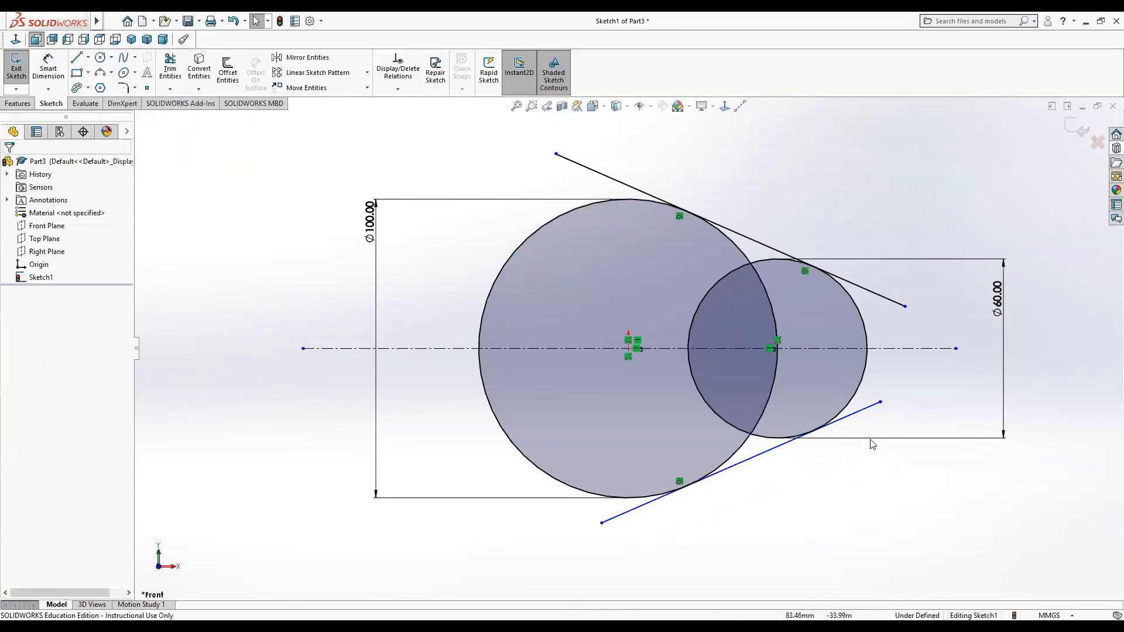
pyautogui.click(859, 417)
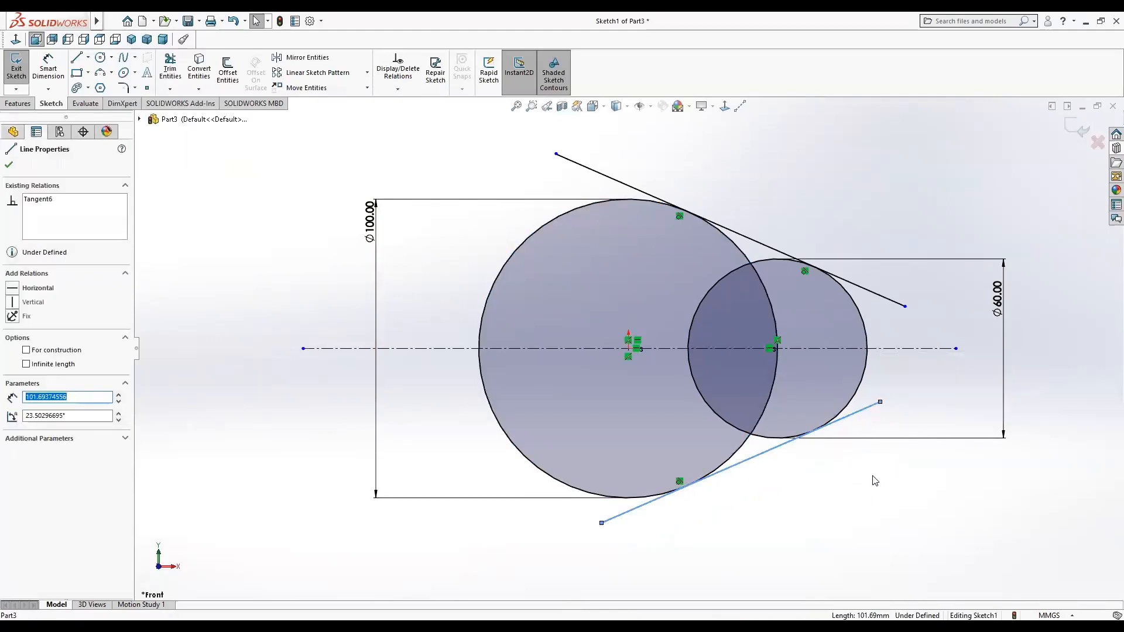
pyautogui.keyDown('ctrl'); pyautogui.click(850, 401); pyautogui.keyUp('ctrl')
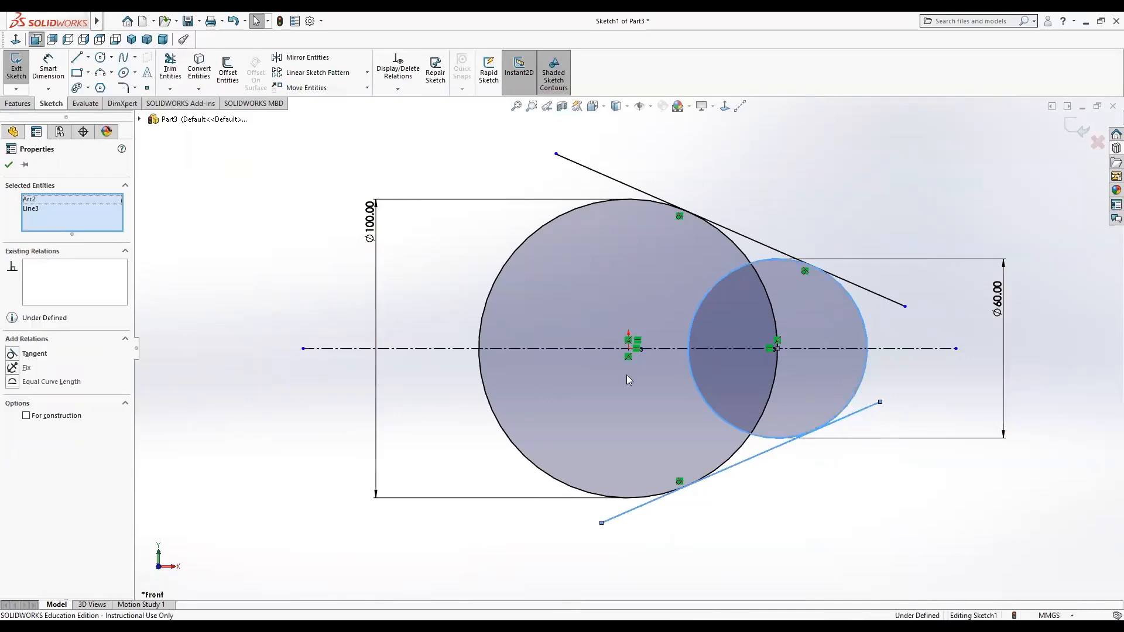
pyautogui.click(35, 354)
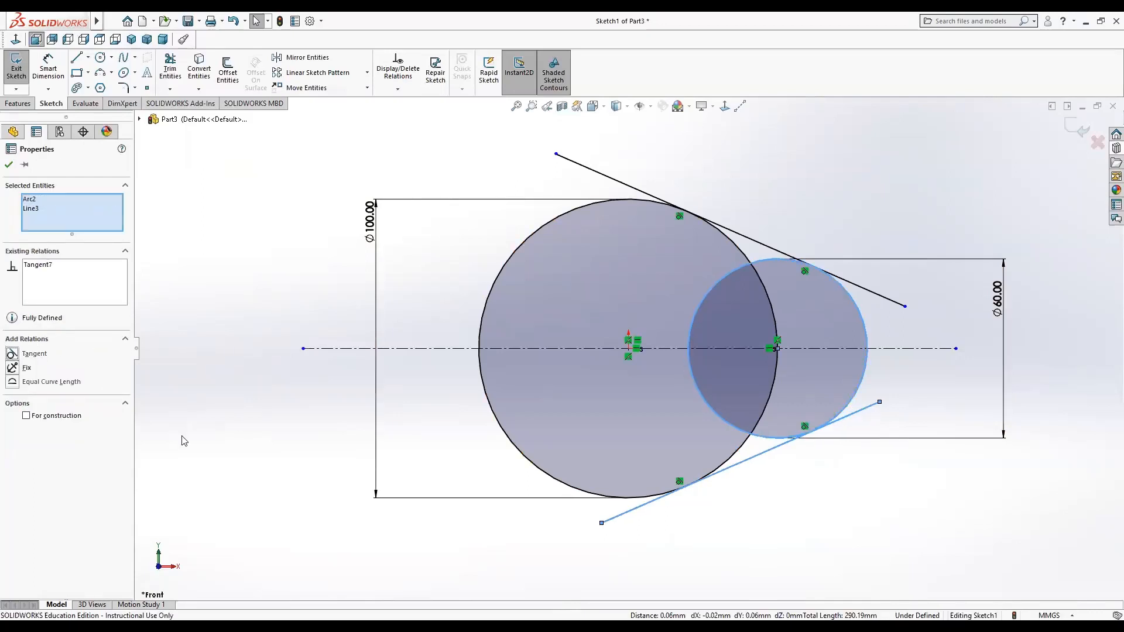
pyautogui.click(9, 166)
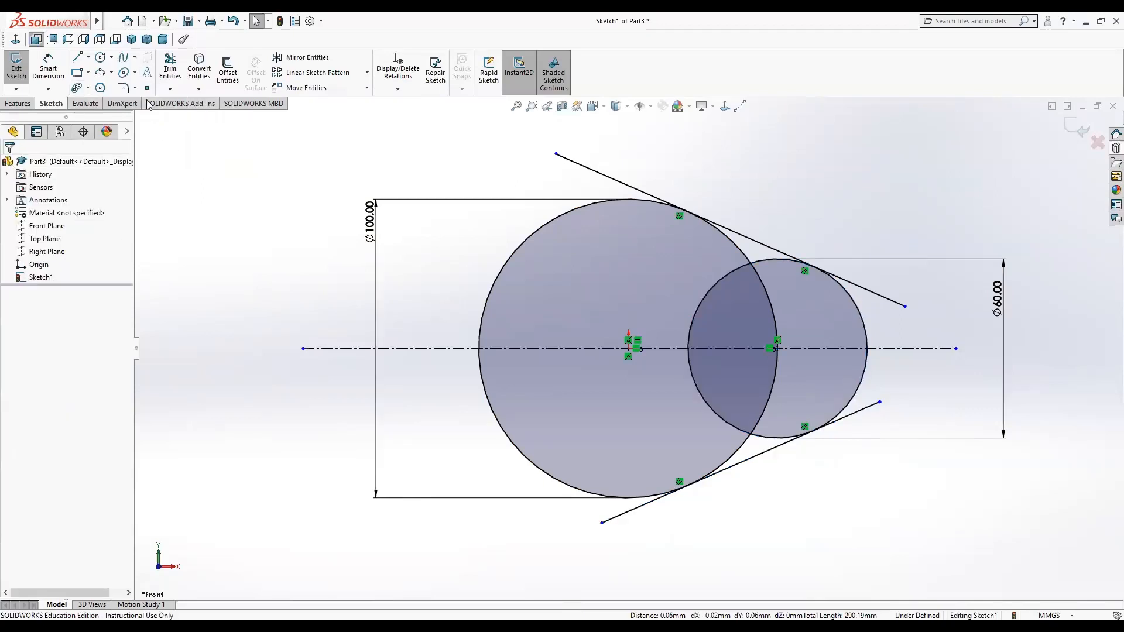
# Trim the inner circle arcs and the overhanging line ends to leave one closed outline.
pyautogui.click(168, 68)
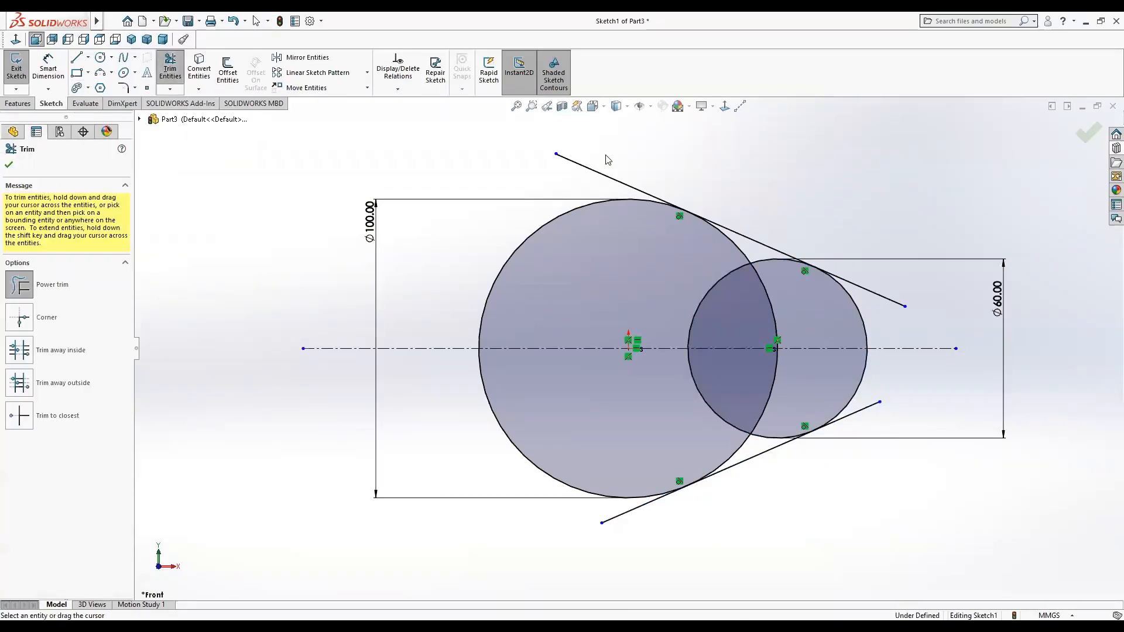
pyautogui.moveTo(696, 265)
pyautogui.mouseDown()
pyautogui.moveTo(774, 306)
pyautogui.moveTo(754, 264)
pyautogui.moveTo(728, 252)
pyautogui.moveTo(768, 270)
pyautogui.mouseUp()
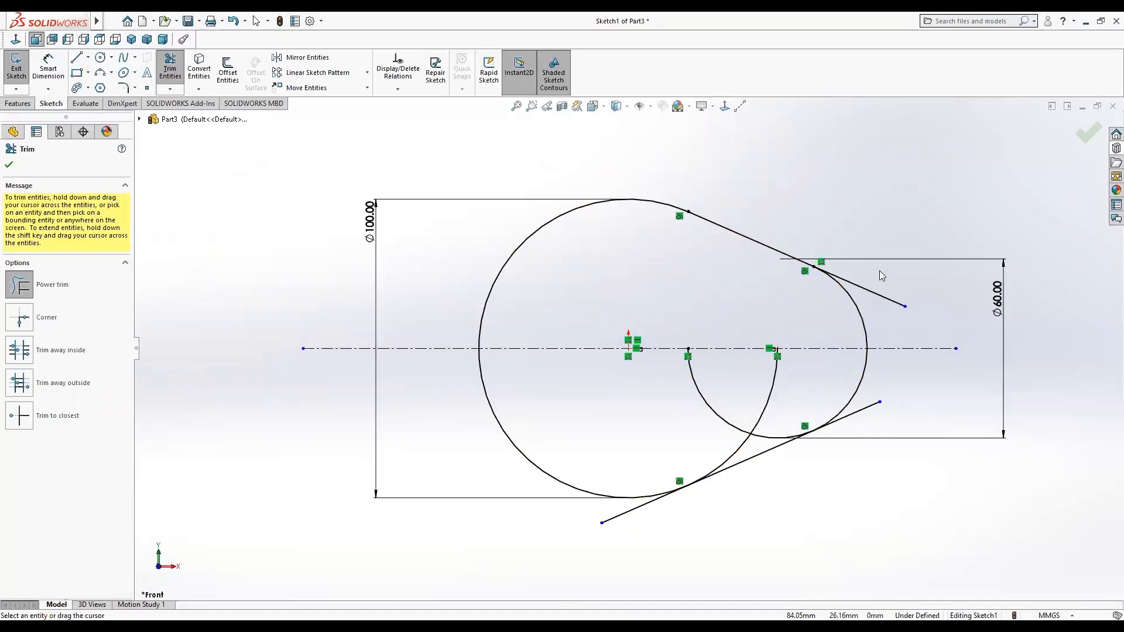
pyautogui.moveTo(882, 275); pyautogui.dragTo(896, 306)
pyautogui.moveTo(770, 410)
pyautogui.mouseDown()
pyautogui.moveTo(715, 411)
pyautogui.moveTo(768, 437)
pyautogui.mouseUp()
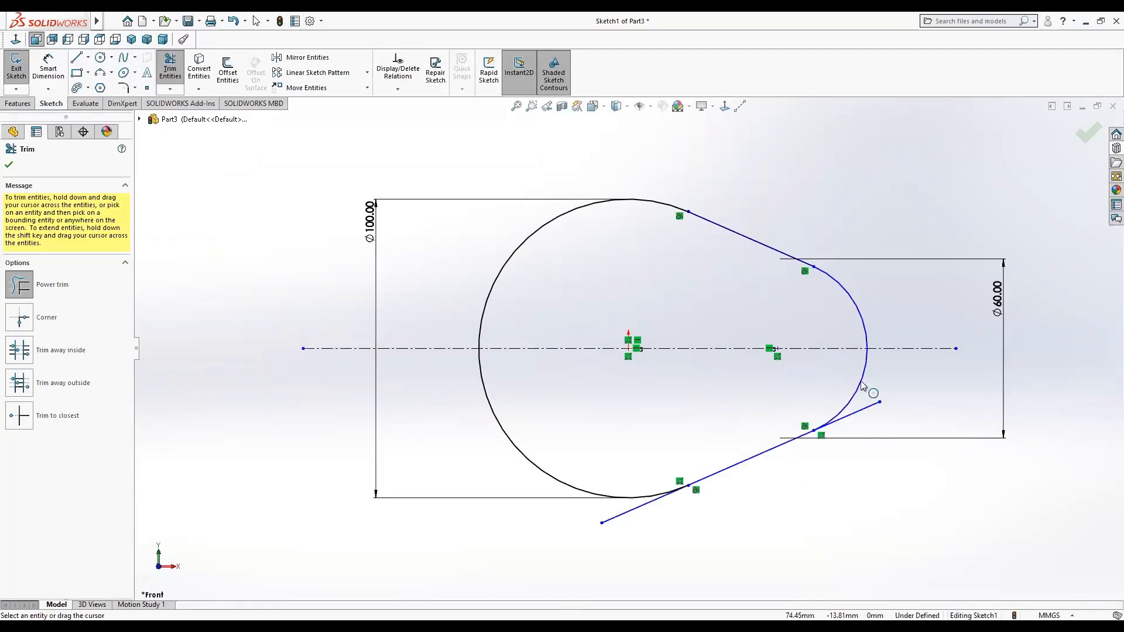
pyautogui.moveTo(877, 383); pyautogui.dragTo(865, 431)
pyautogui.moveTo(653, 526); pyautogui.dragTo(611, 520)
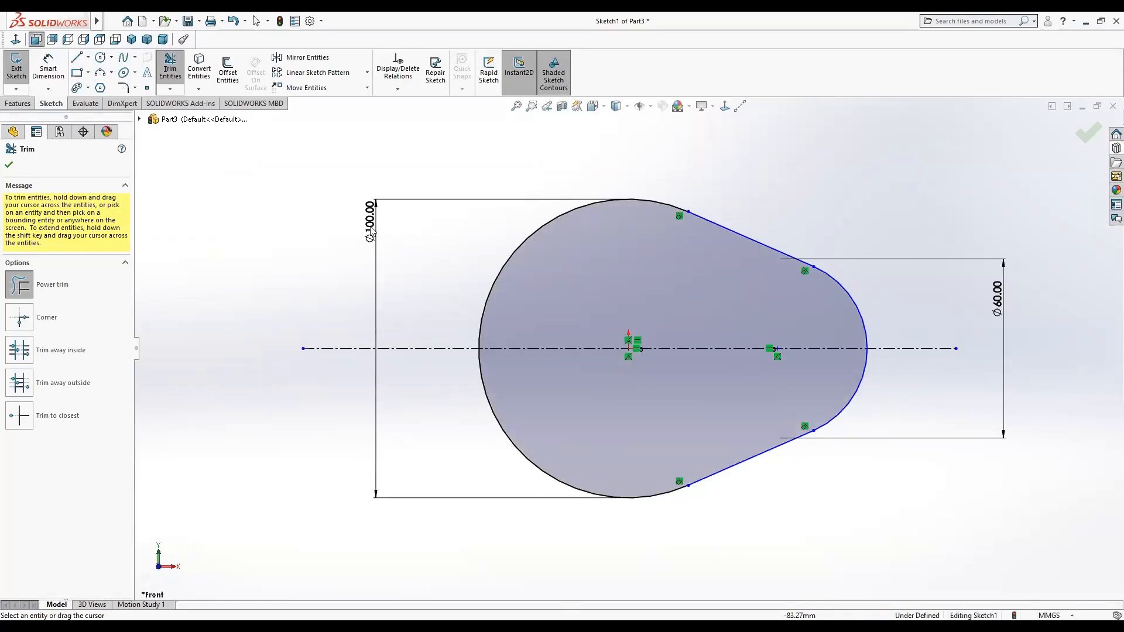
pyautogui.click(9, 165)
# Extrude the closed outline 20 mm using the Mid Plane end condition.
pyautogui.click(16, 104)
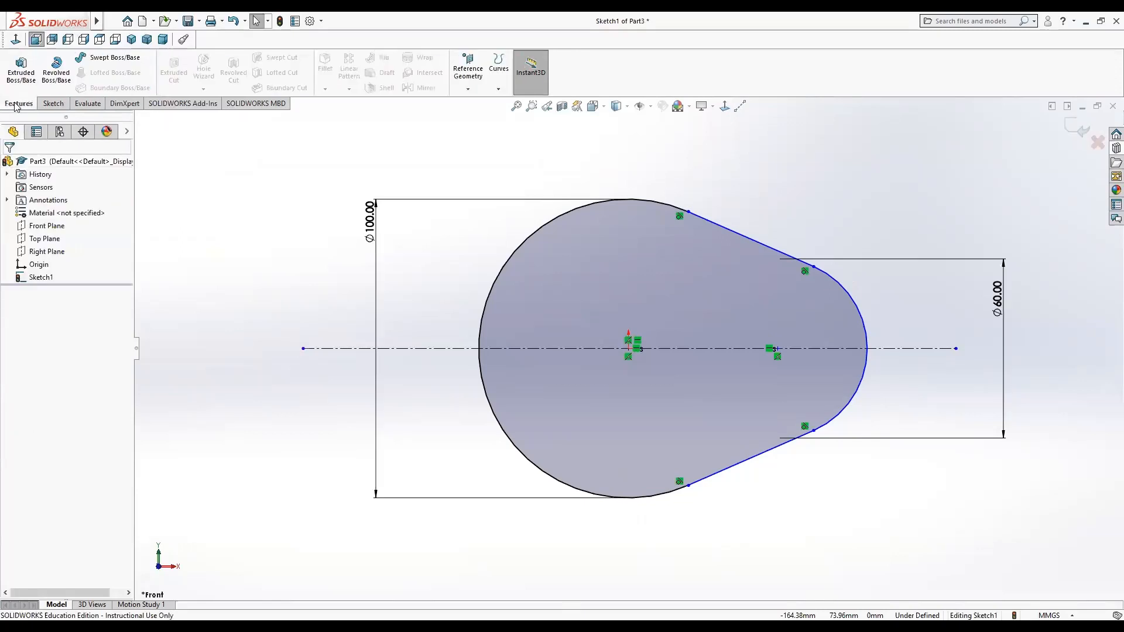
pyautogui.click(23, 65)
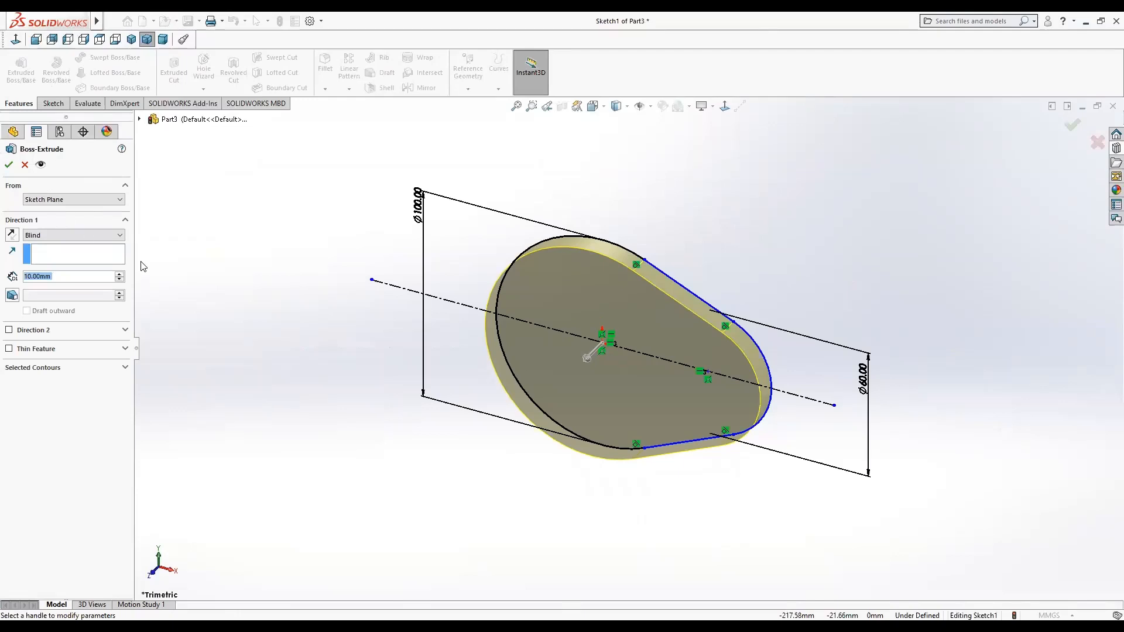
pyautogui.click(71, 234)
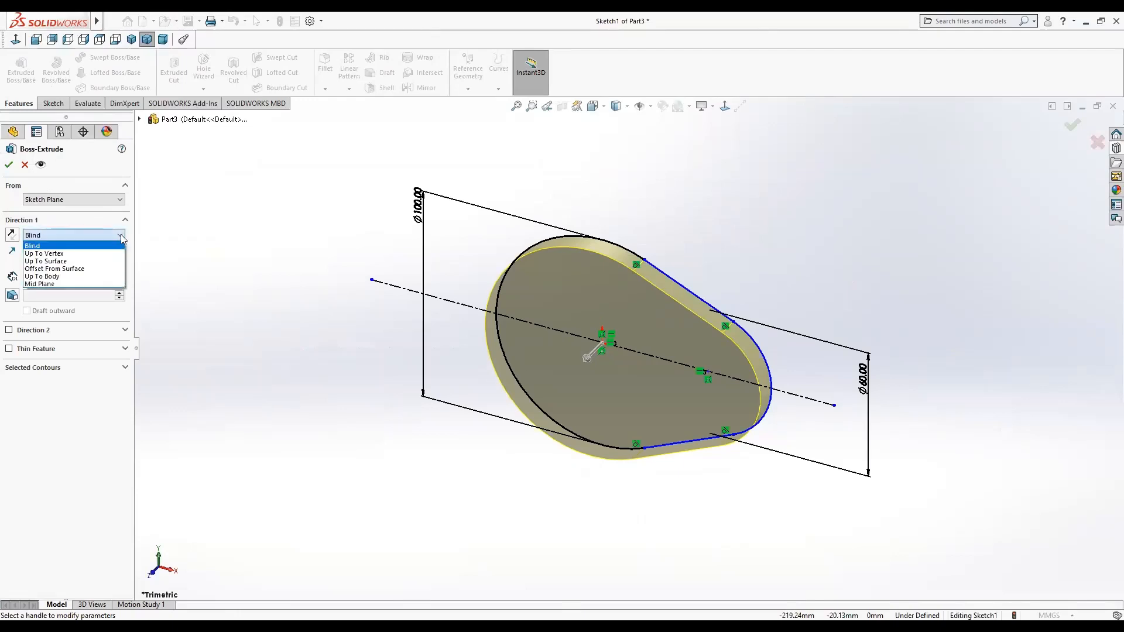
pyautogui.click(91, 284)
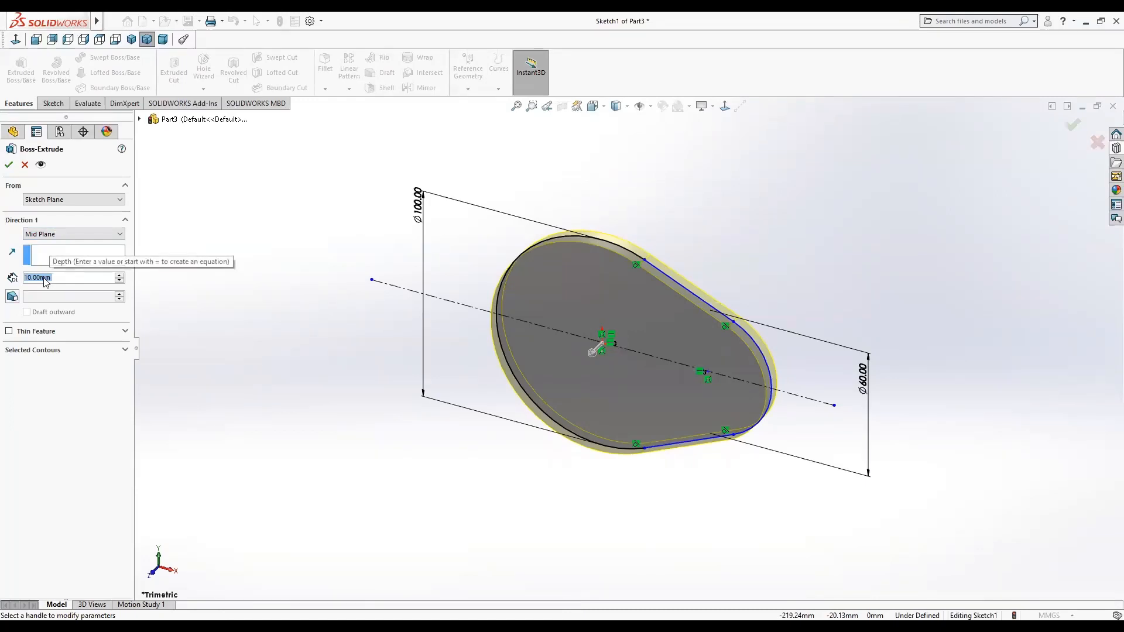
pyautogui.scroll(1, 47, 280)
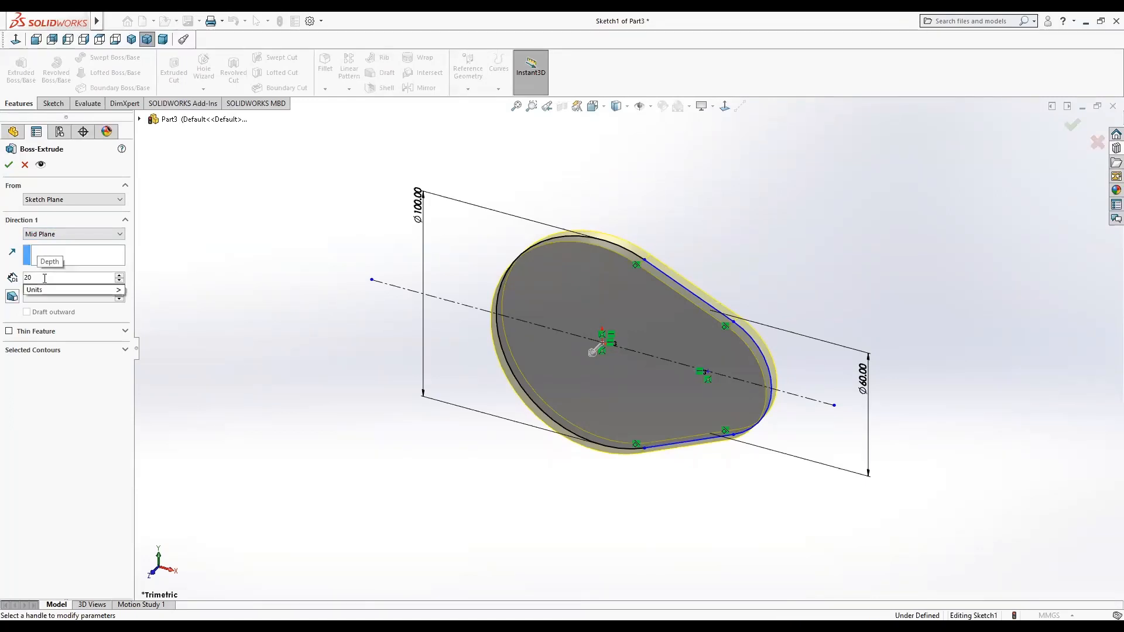
pyautogui.click(8, 164)
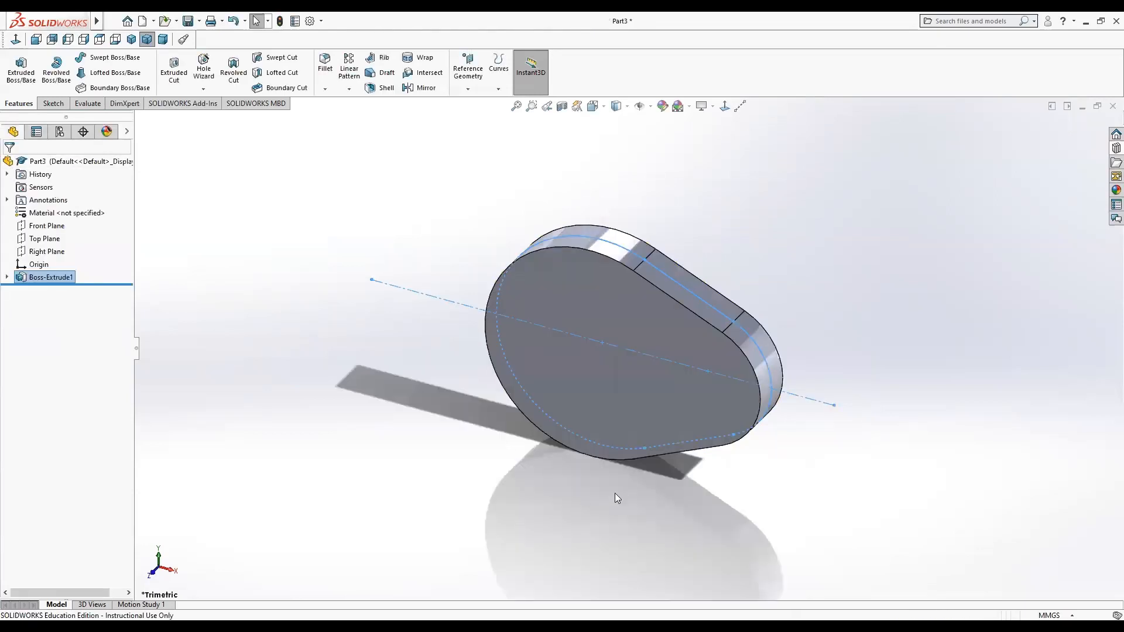
# Start a new sketch on the Front Plane and draw a circle centred on the origin, about 55 mm in diameter.
pyautogui.click(56, 228)
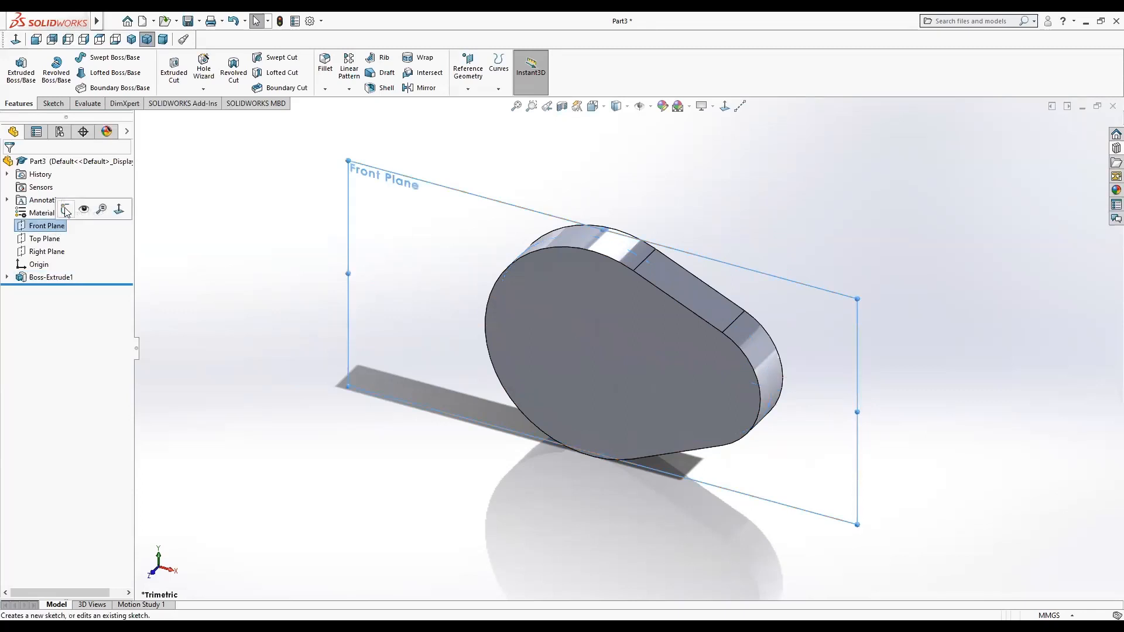
pyautogui.click(66, 214)
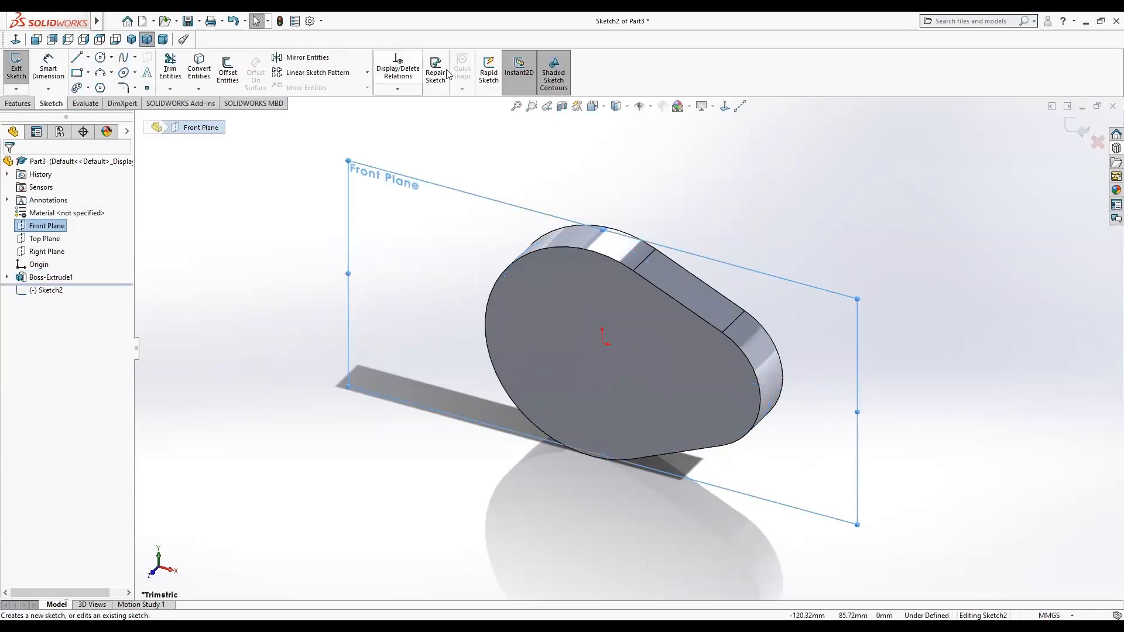
pyautogui.click(725, 107)
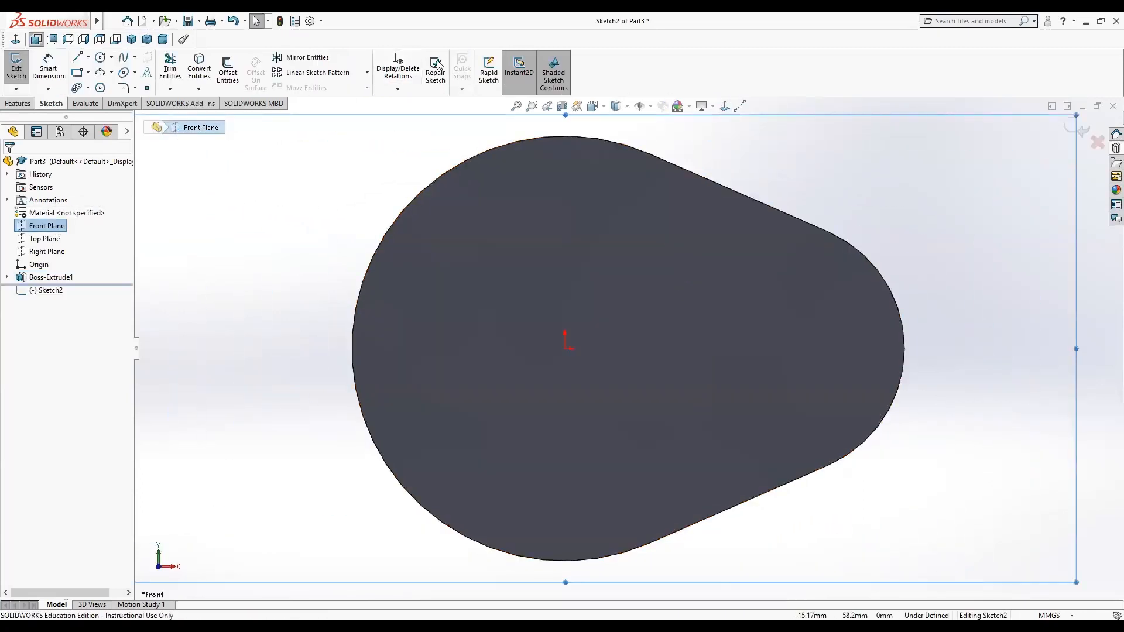
pyautogui.click(100, 57)
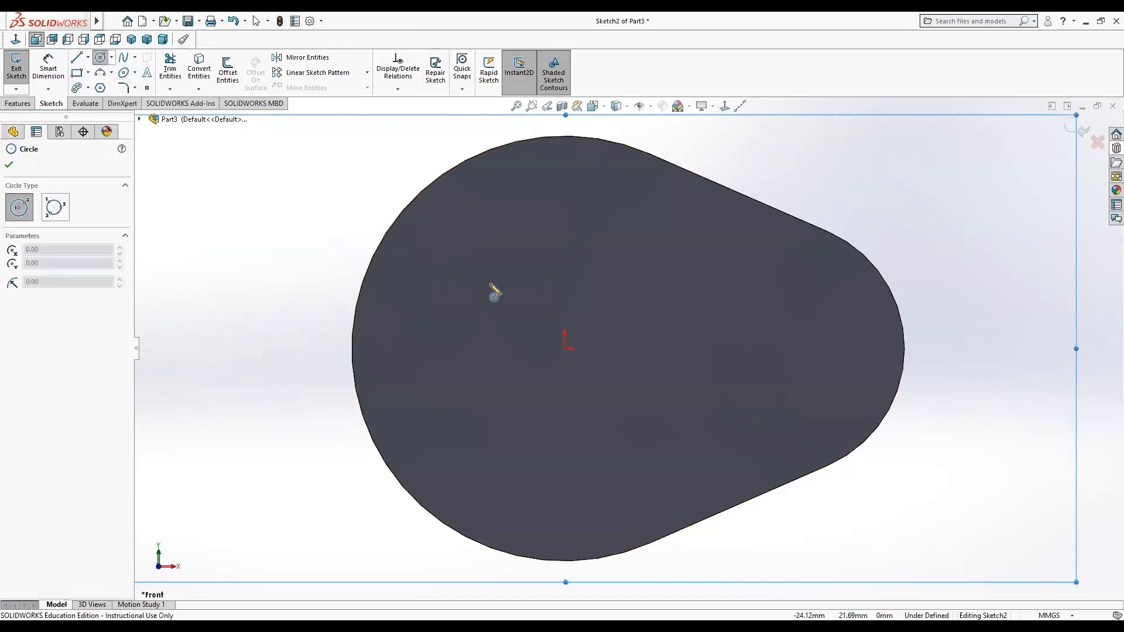
pyautogui.click(564, 349)
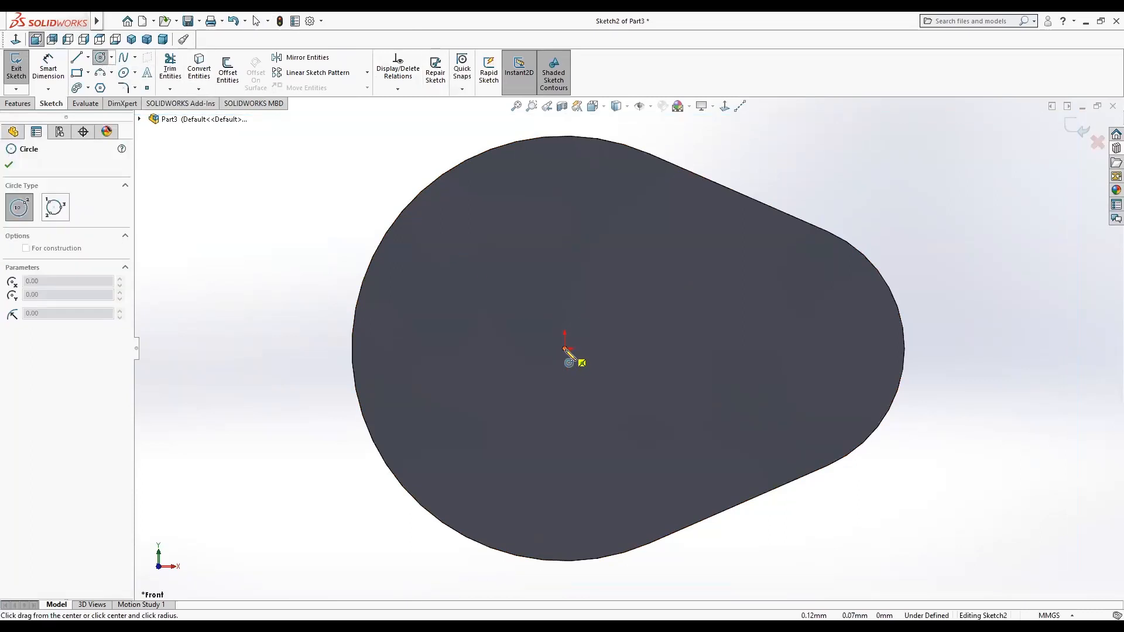
pyautogui.click(594, 465)
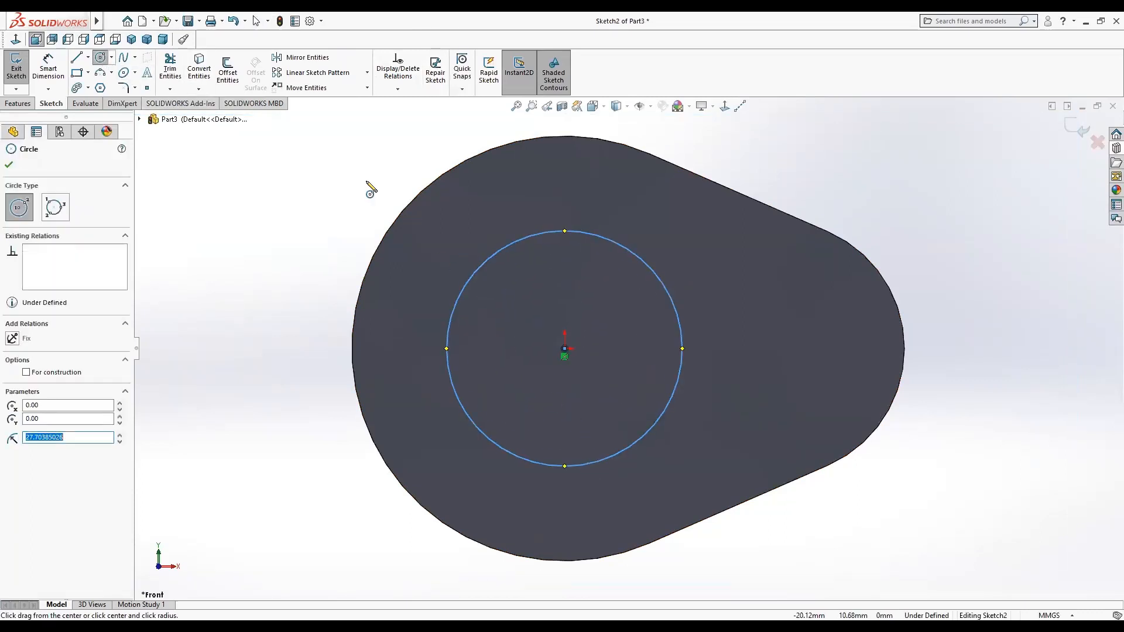
# Dimension the new circle's diameter to 60 mm.
pyautogui.click(57, 68)
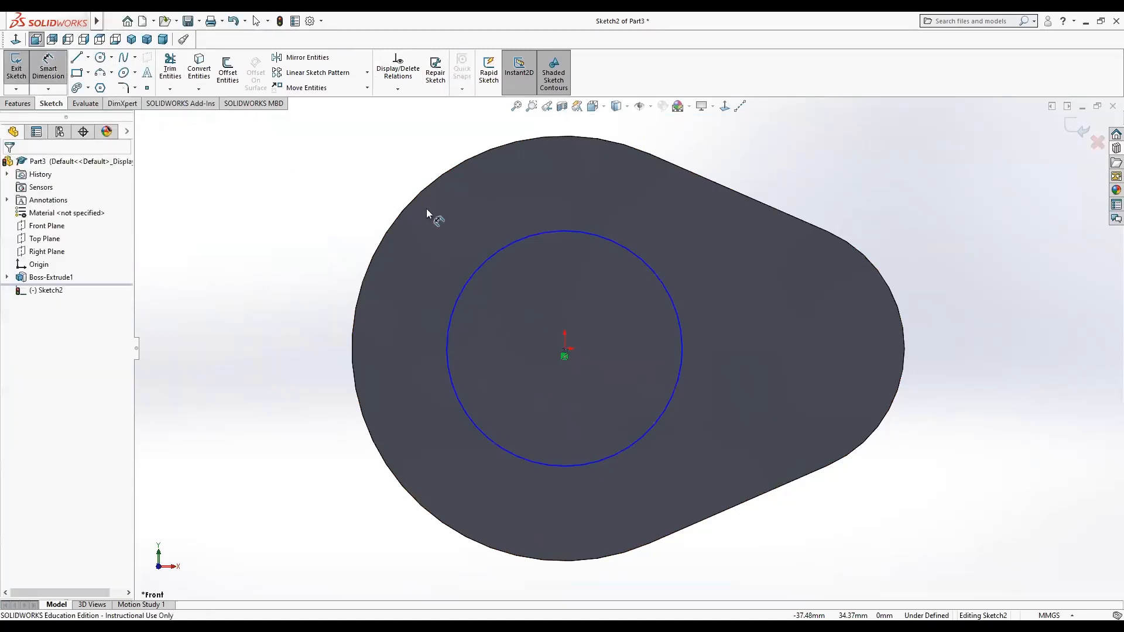
pyautogui.click(515, 241)
pyautogui.click(244, 279)
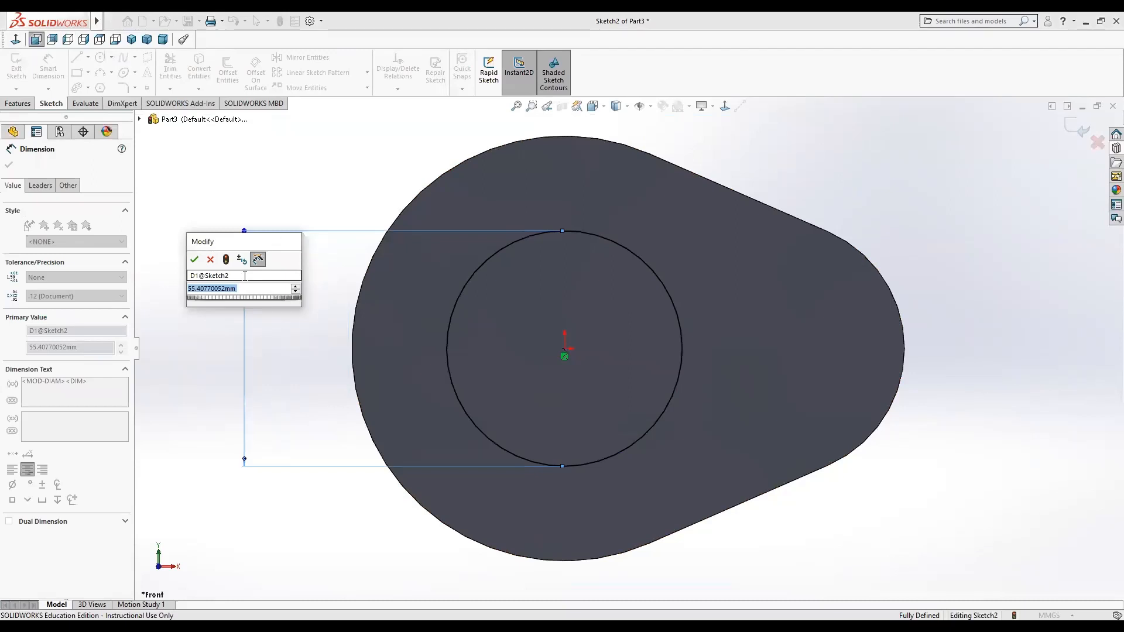
pyautogui.write('60')
pyautogui.press('Return')
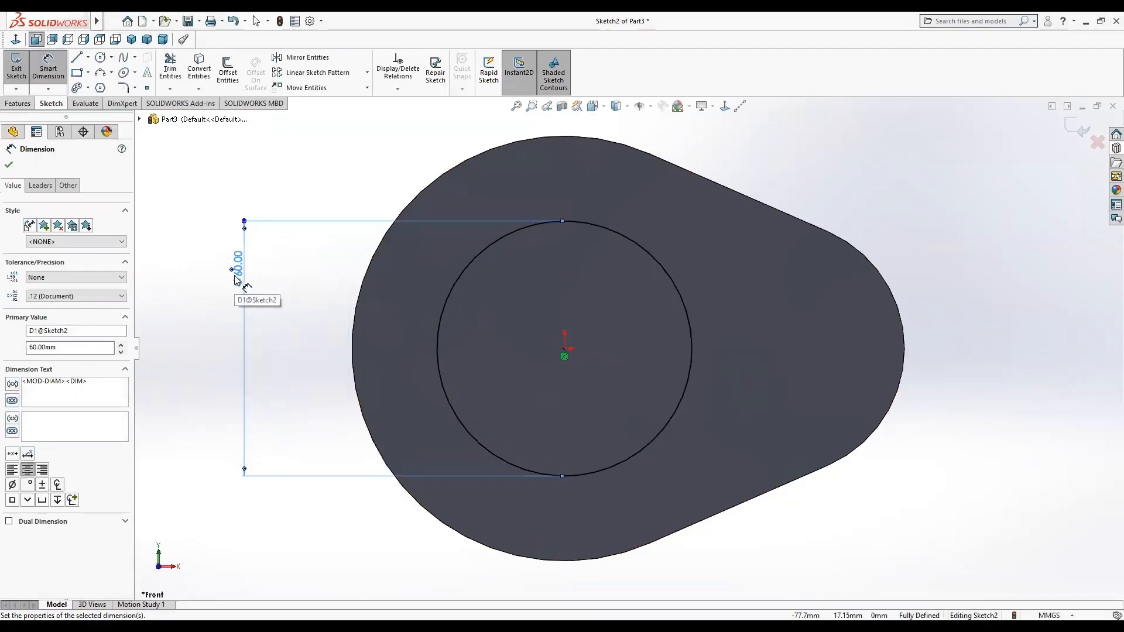
pyautogui.click(7, 166)
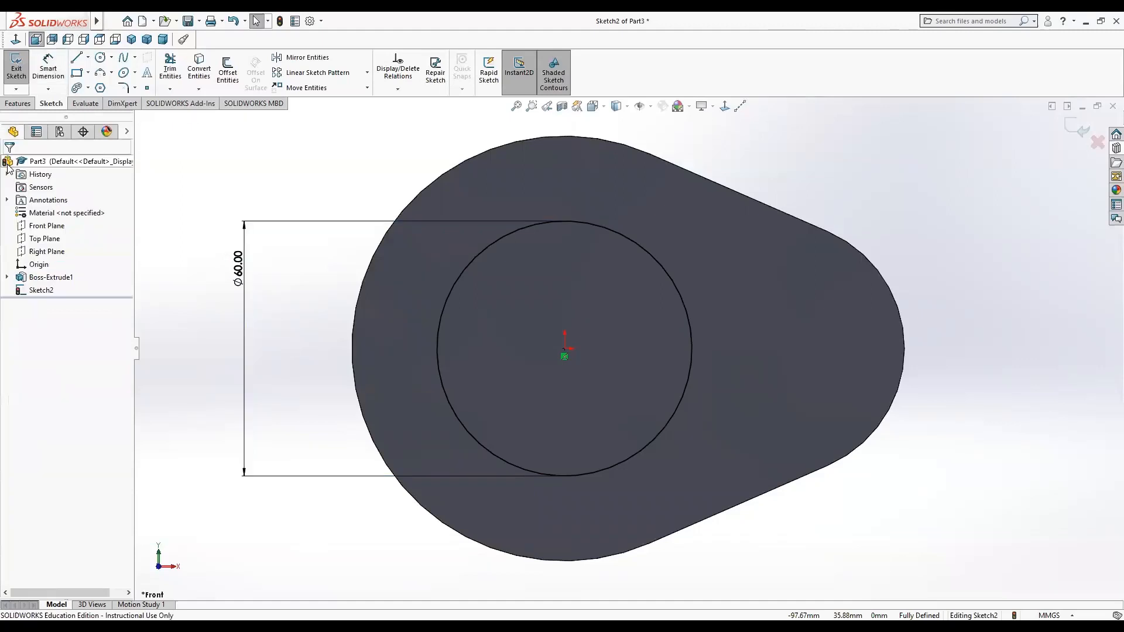
# Extrude the 60 mm circle 60 mm using the Mid Plane end condition, merging it with the body.
pyautogui.click(10, 105)
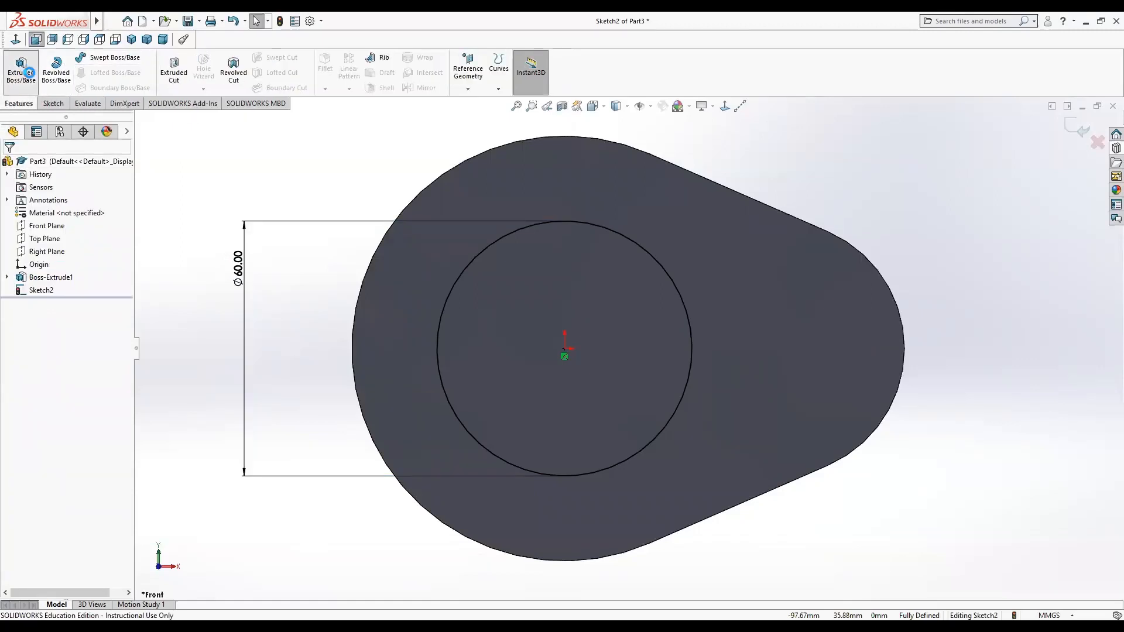
pyautogui.click(28, 73)
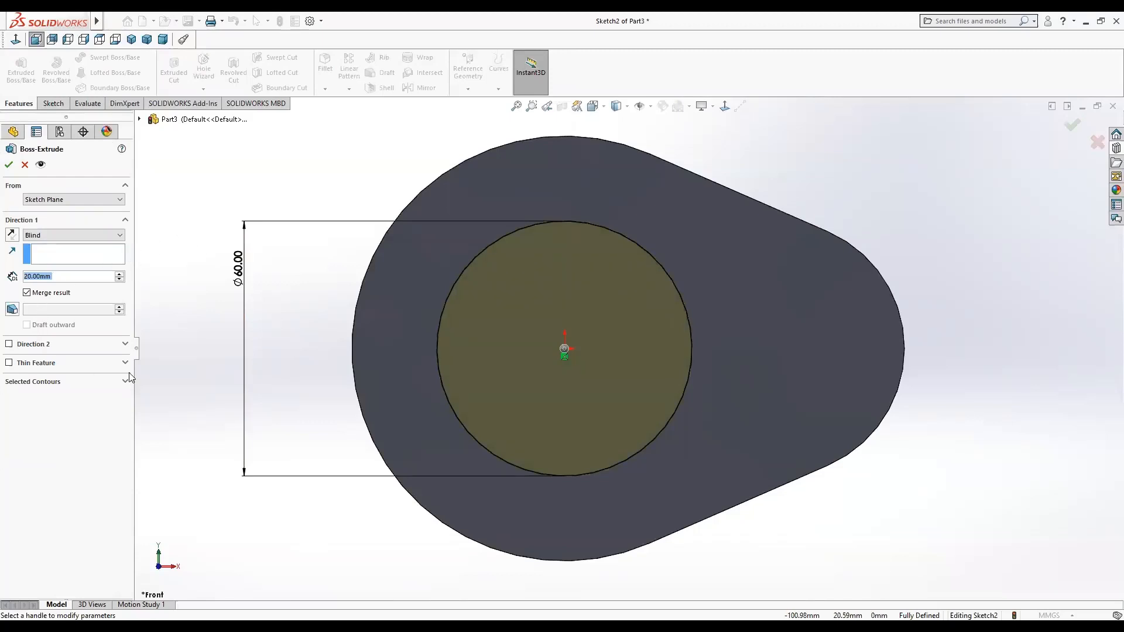
pyautogui.click(118, 234)
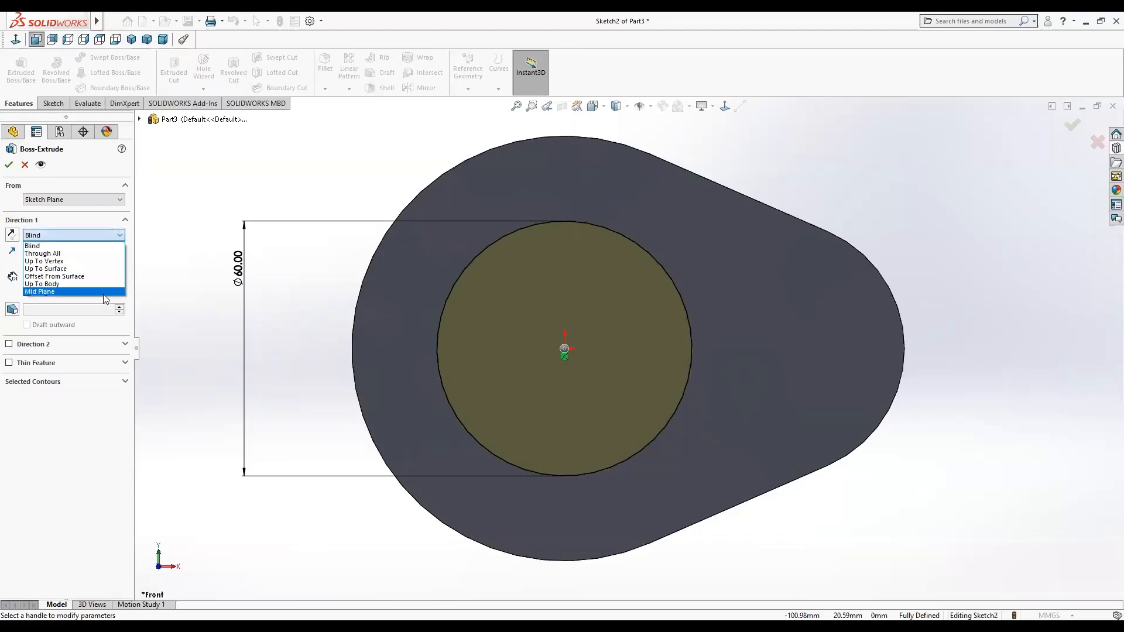
pyautogui.click(104, 292)
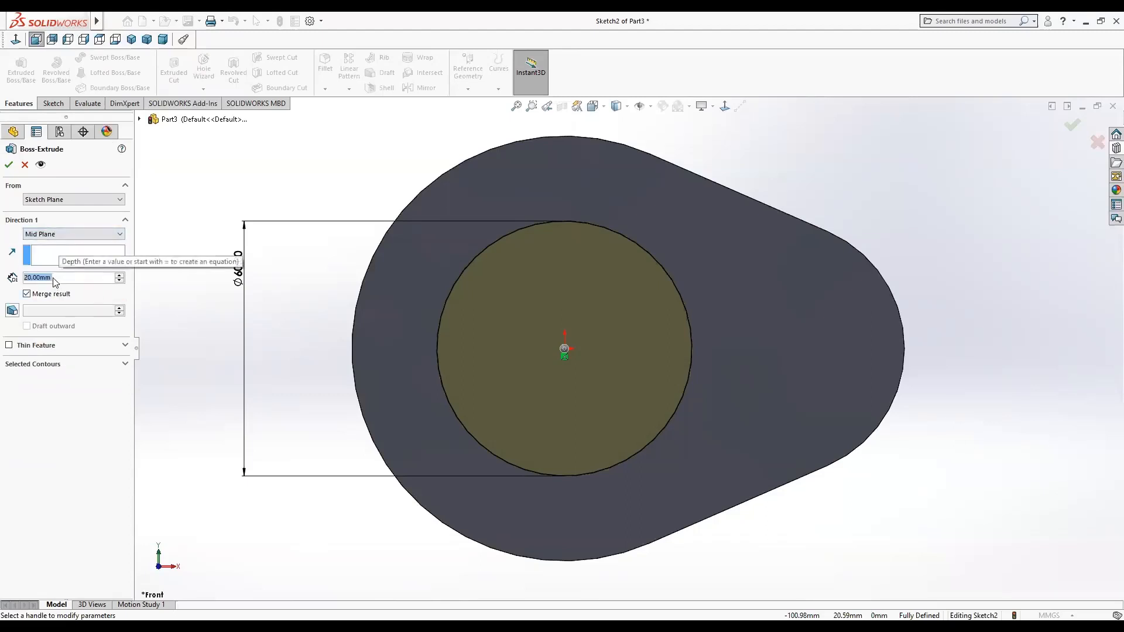
pyautogui.write('60')
pyautogui.press('Return')
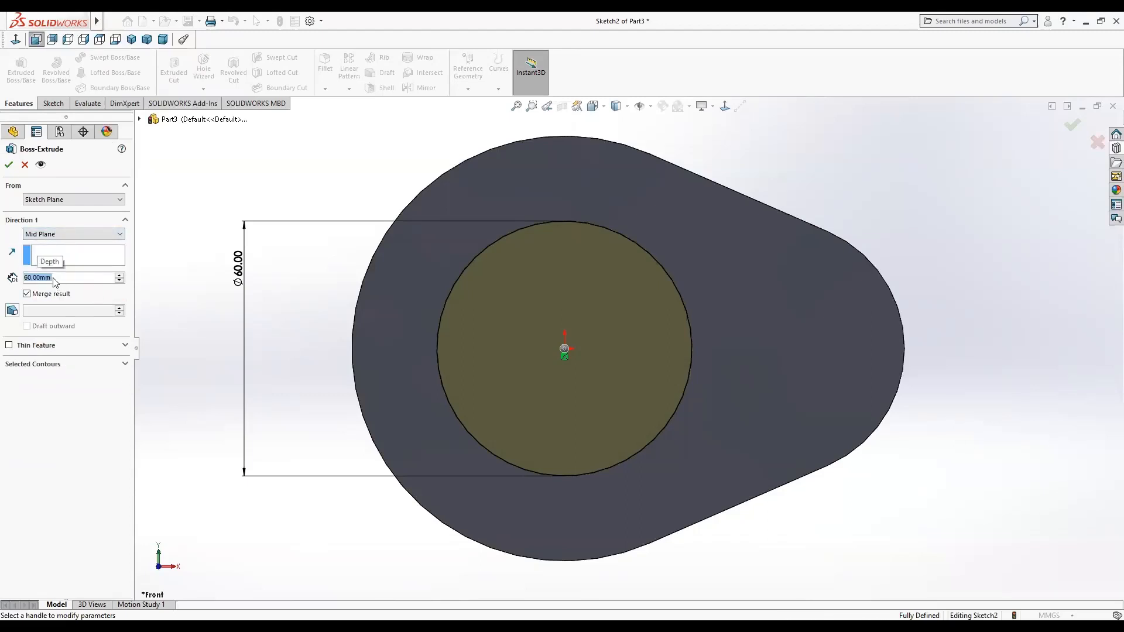
pyautogui.click(8, 165)
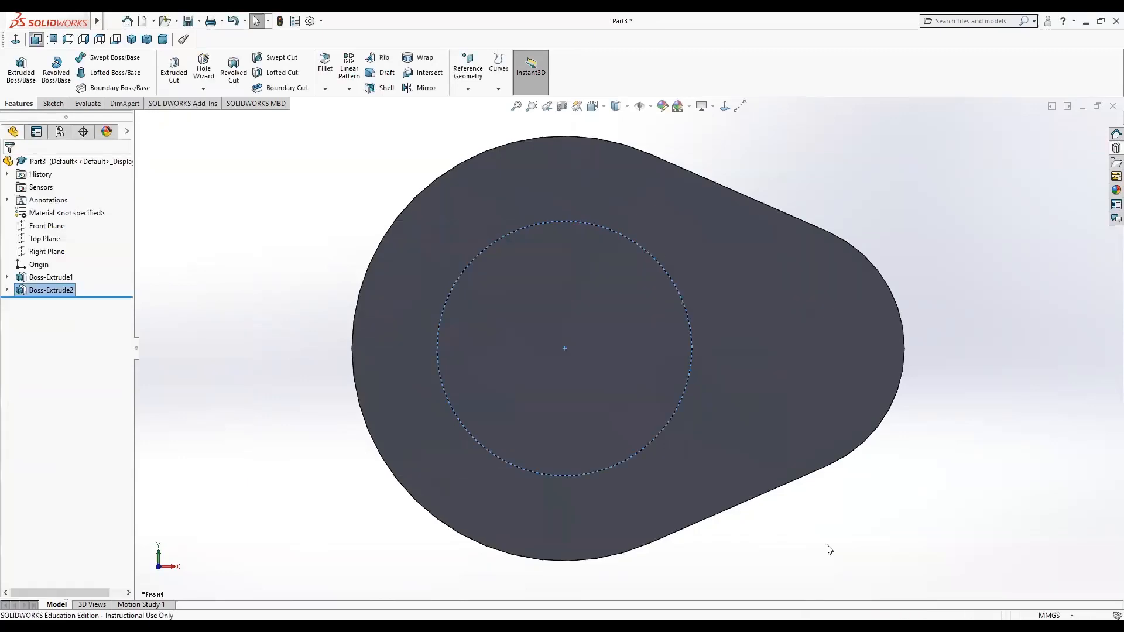
# Assign Plain Carbon Steel as the part's material.
pyautogui.moveTo(884, 529); pyautogui.dragTo(752, 484, button='middle')
pyautogui.click(337, 180)
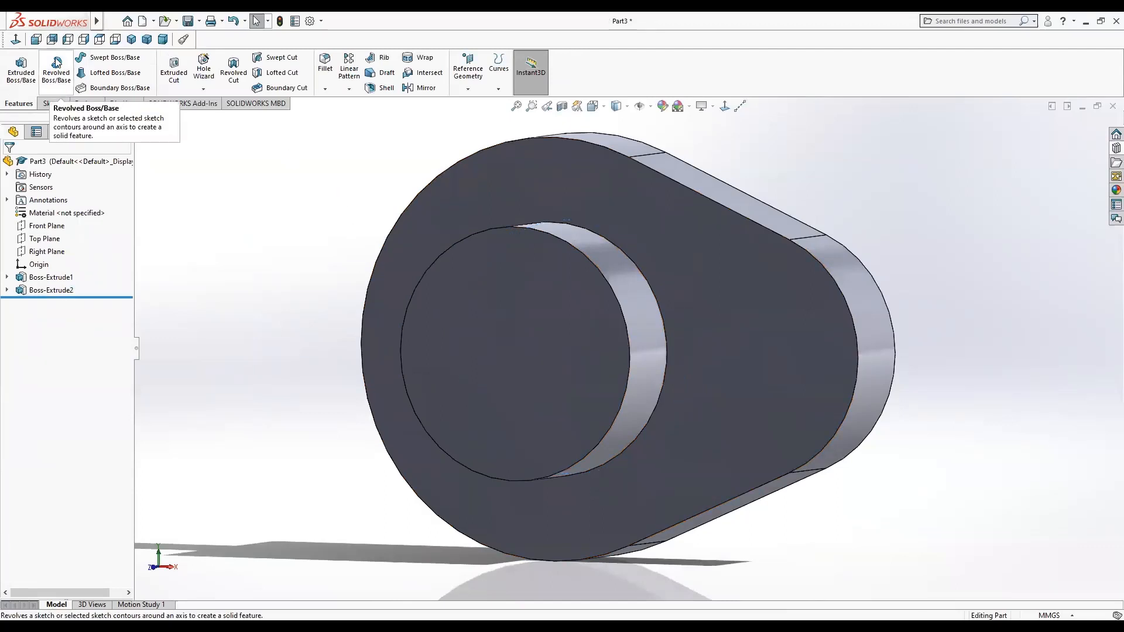
pyautogui.rightClick(51, 167)
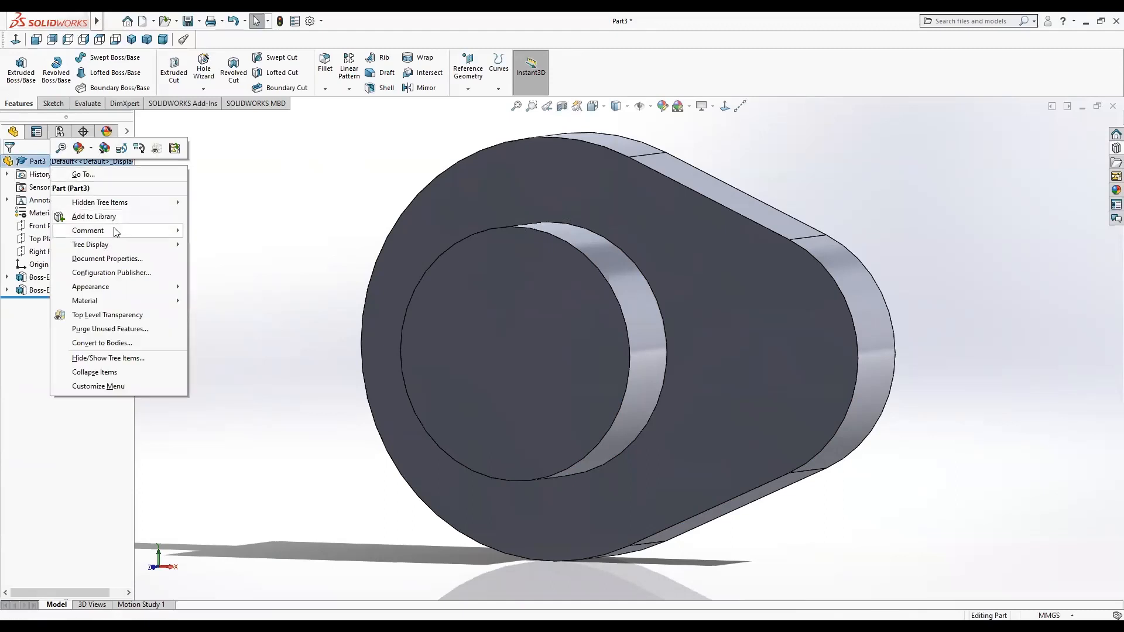
pyautogui.moveTo(125, 305)
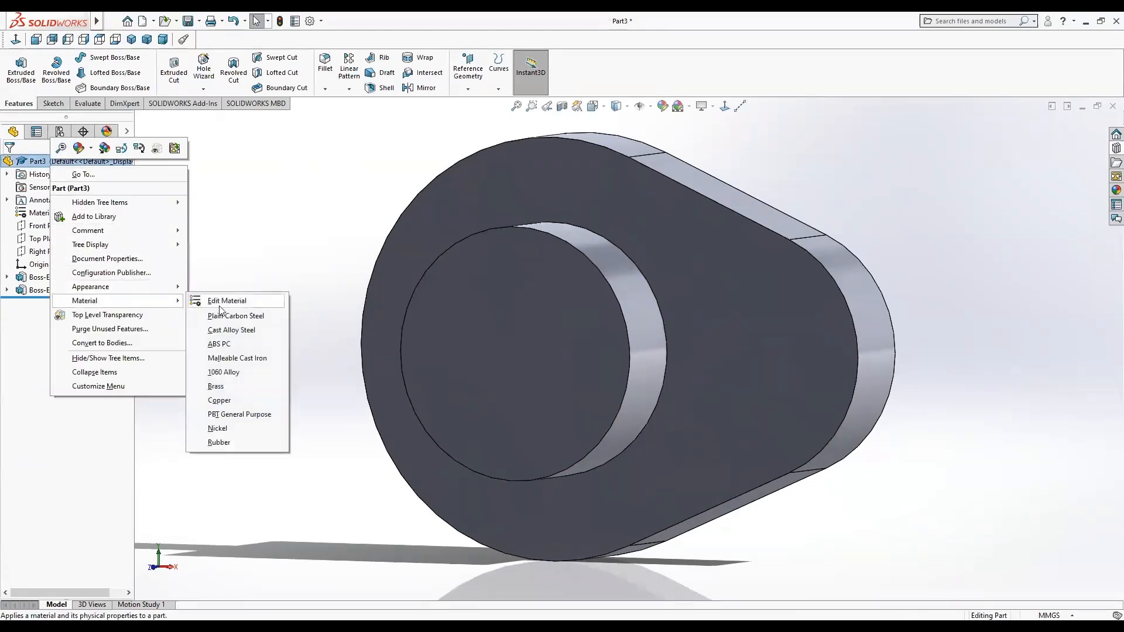
pyautogui.click(235, 316)
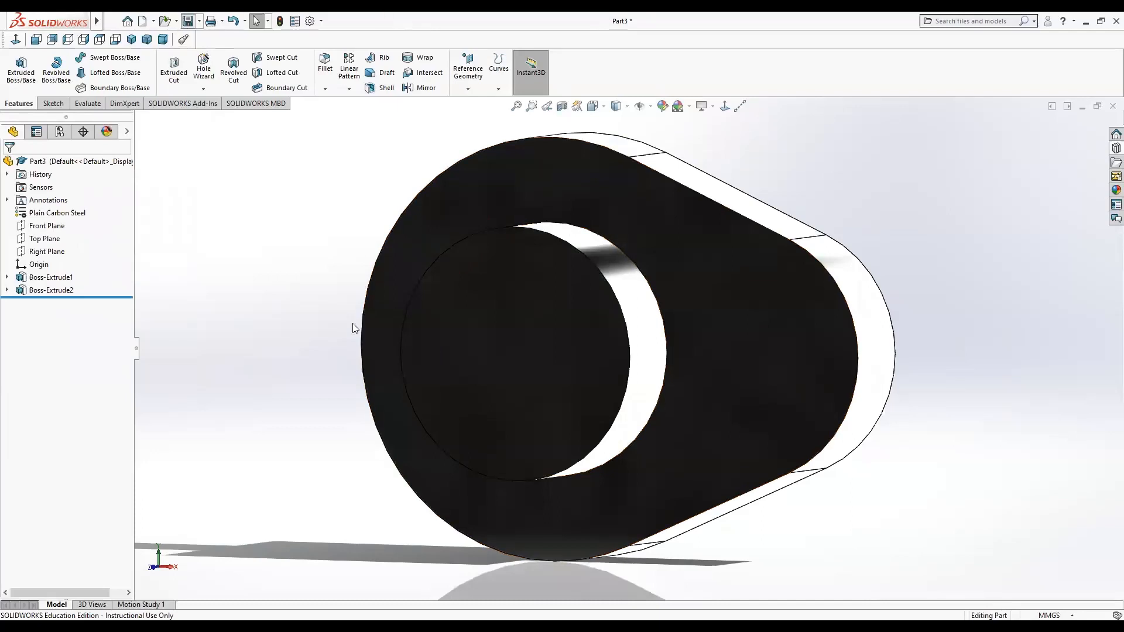
# Save the part as Cam2 in the V3 folder, replacing the existing file.
pyautogui.click(391, 241)
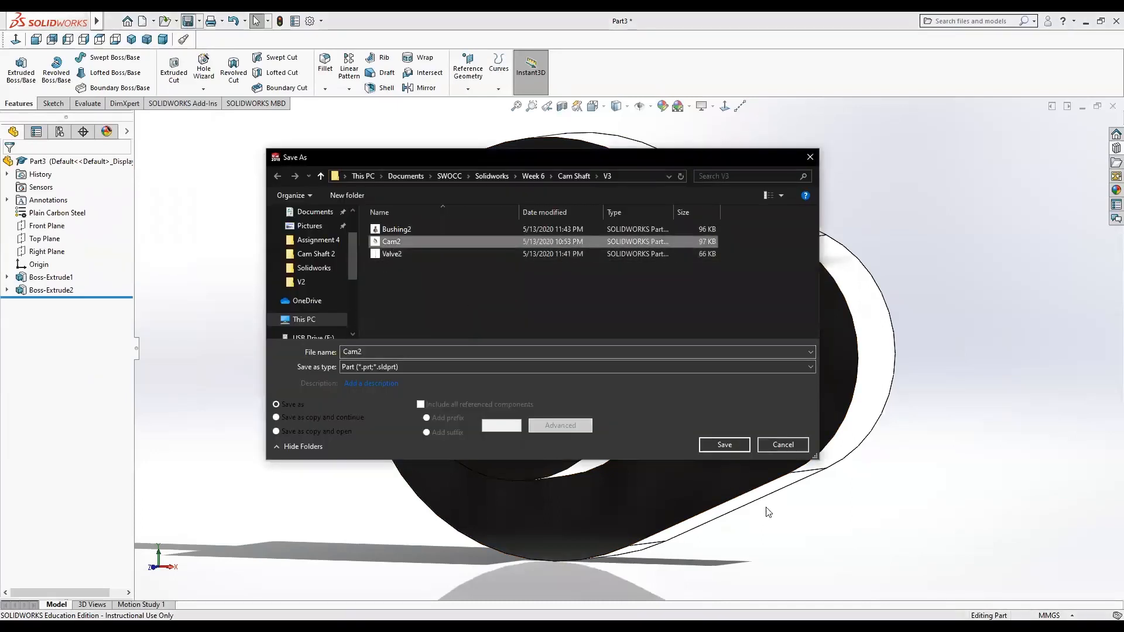
pyautogui.click(725, 445)
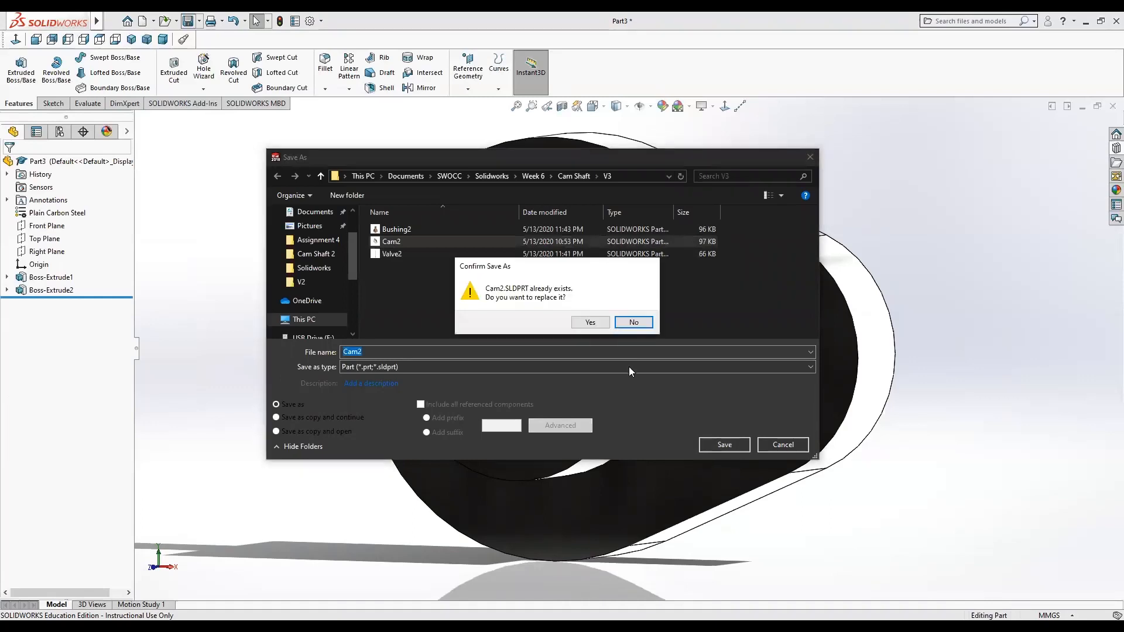
pyautogui.click(590, 323)
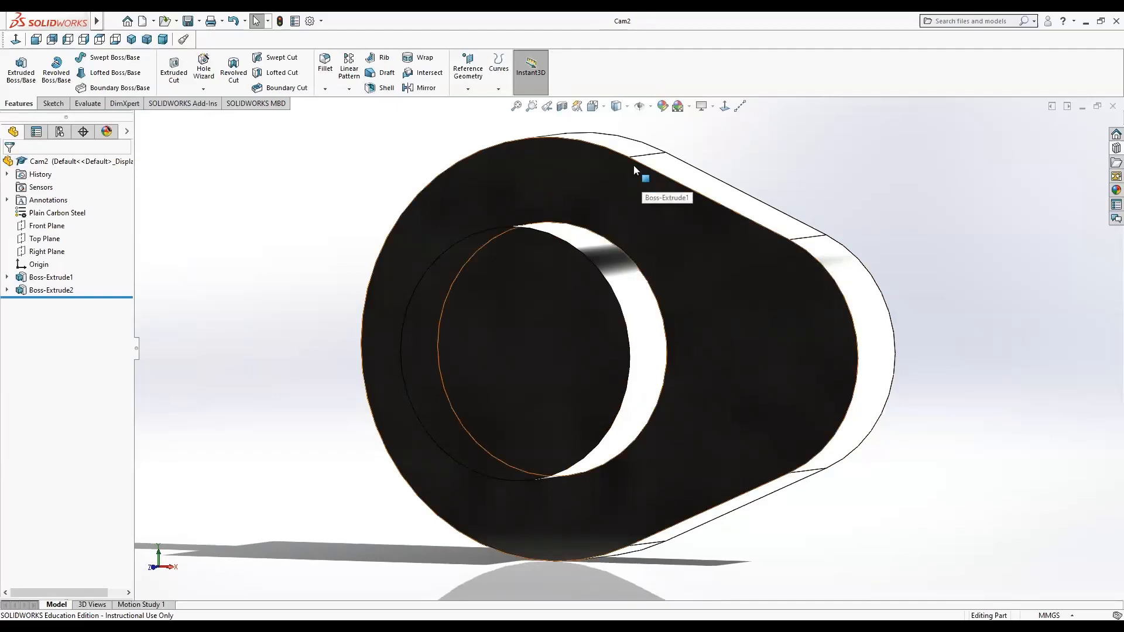
# Create a new assembly document.
pyautogui.click(142, 22)
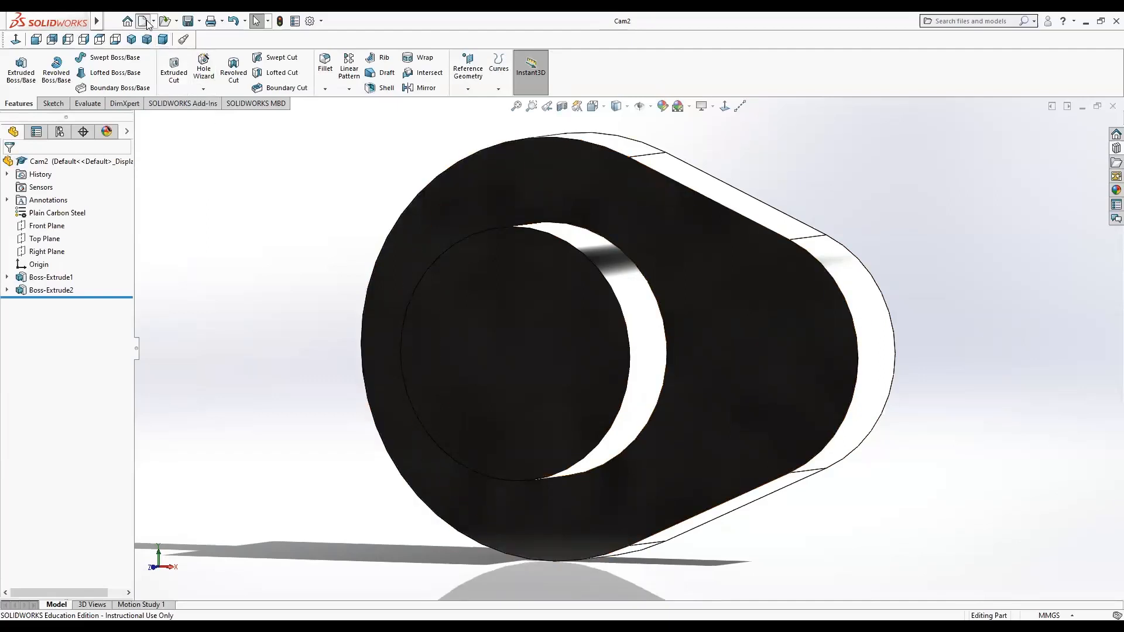
pyautogui.click(412, 276)
pyautogui.click(469, 466)
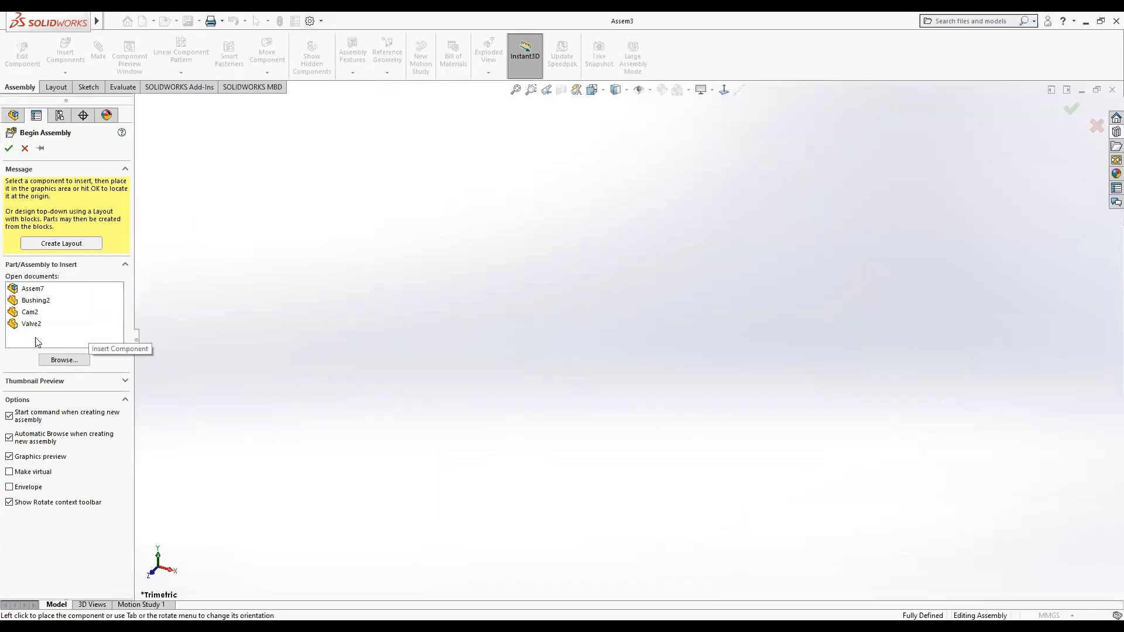
# Preview the open parts and place Bushing2 as the first component of the new assembly.
pyautogui.click(35, 301)
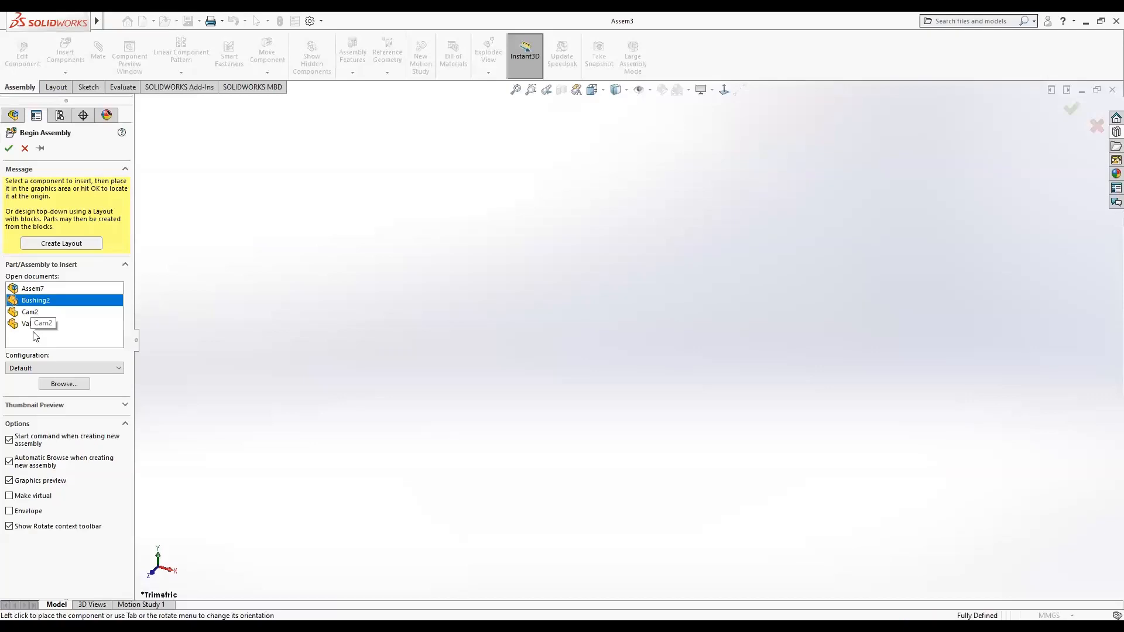
pyautogui.click(35, 311)
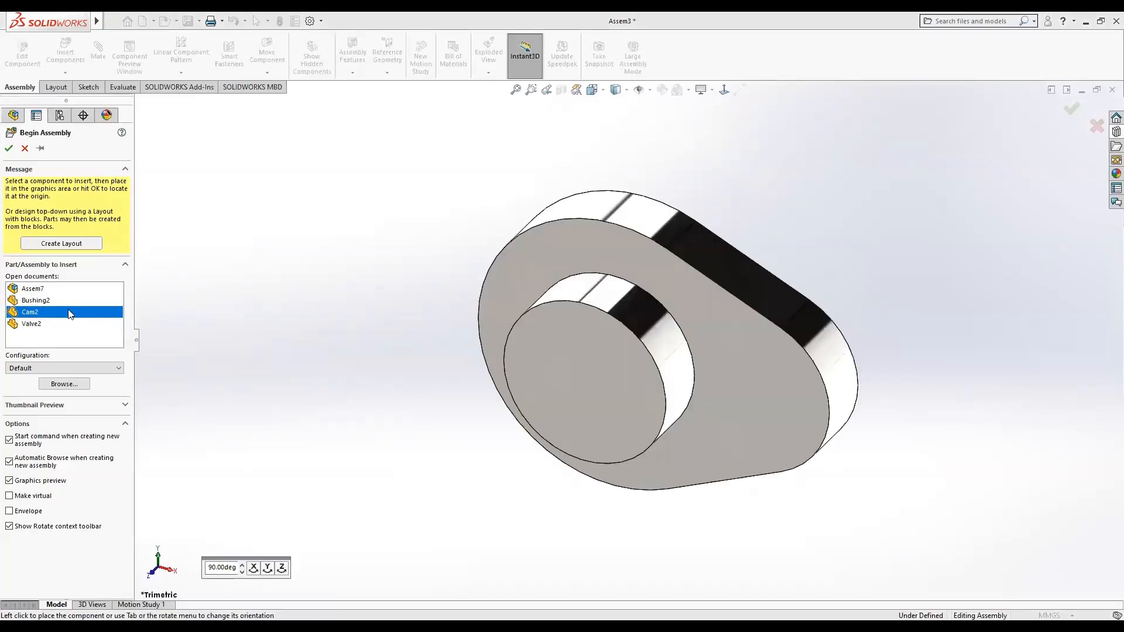
pyautogui.click(42, 300)
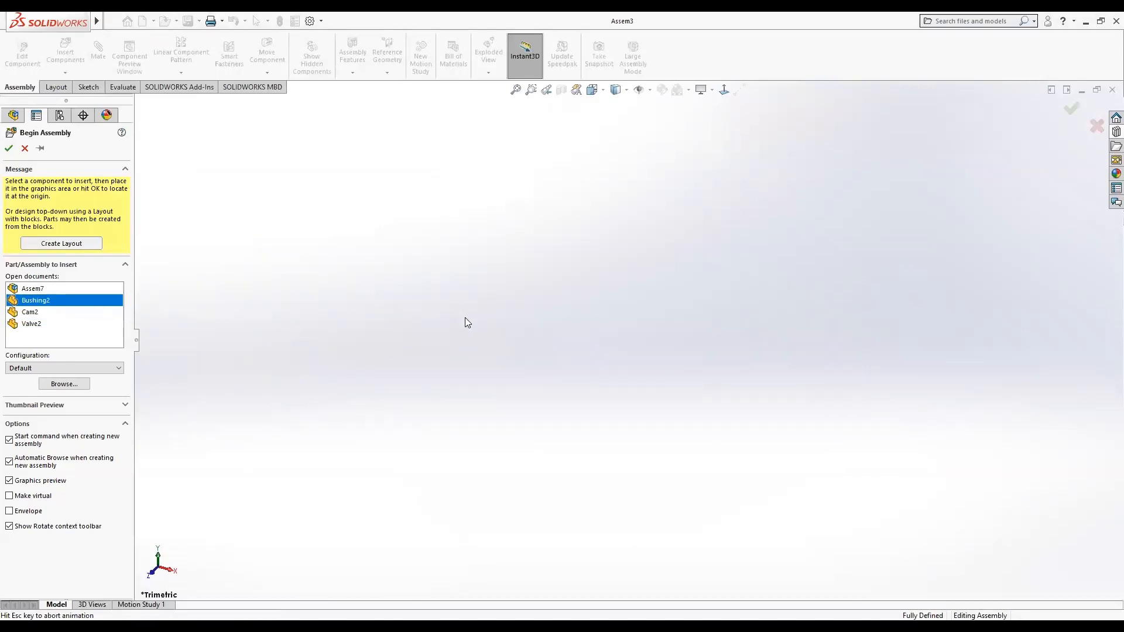
pyautogui.click(29, 325)
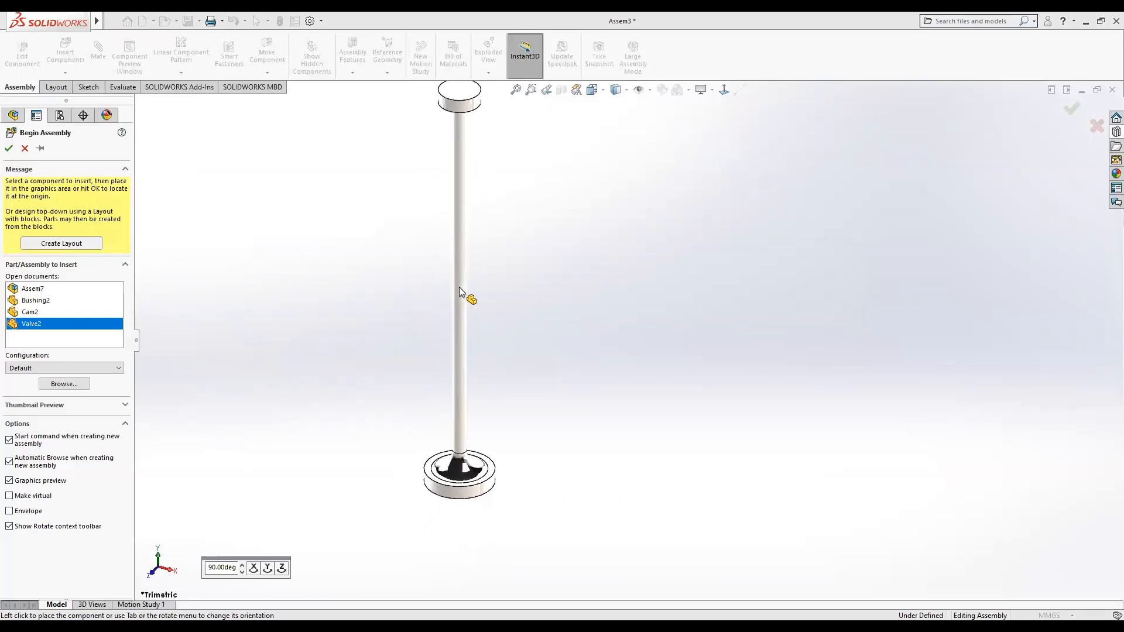
pyautogui.click(35, 300)
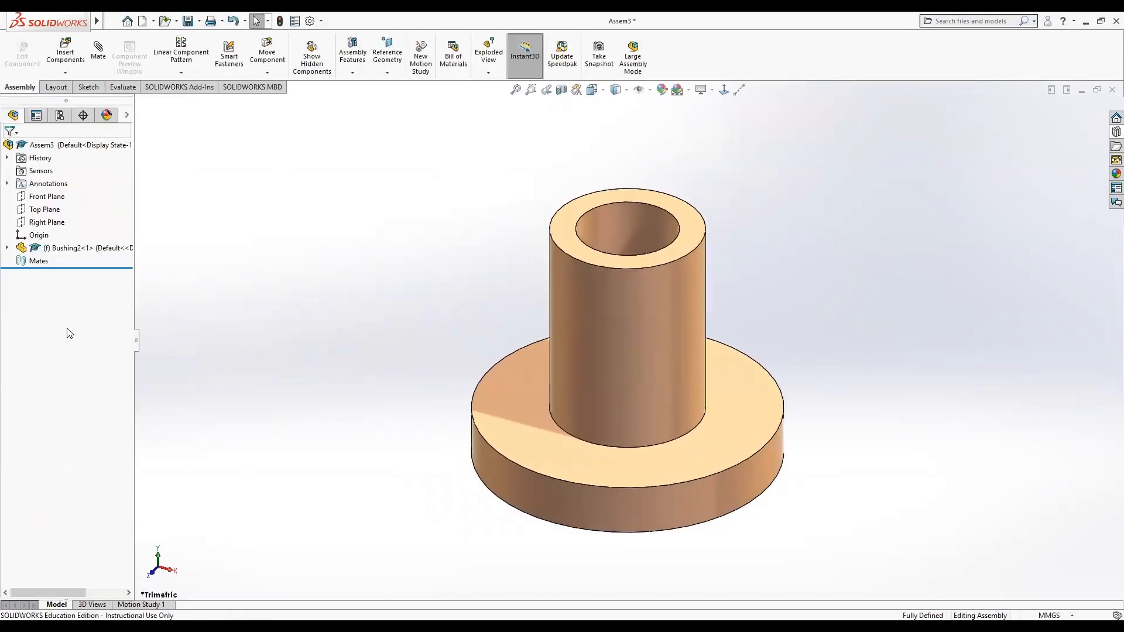
# Insert the Cam2 part into the assembly and zoom to fit the view.
pyautogui.click(65, 52)
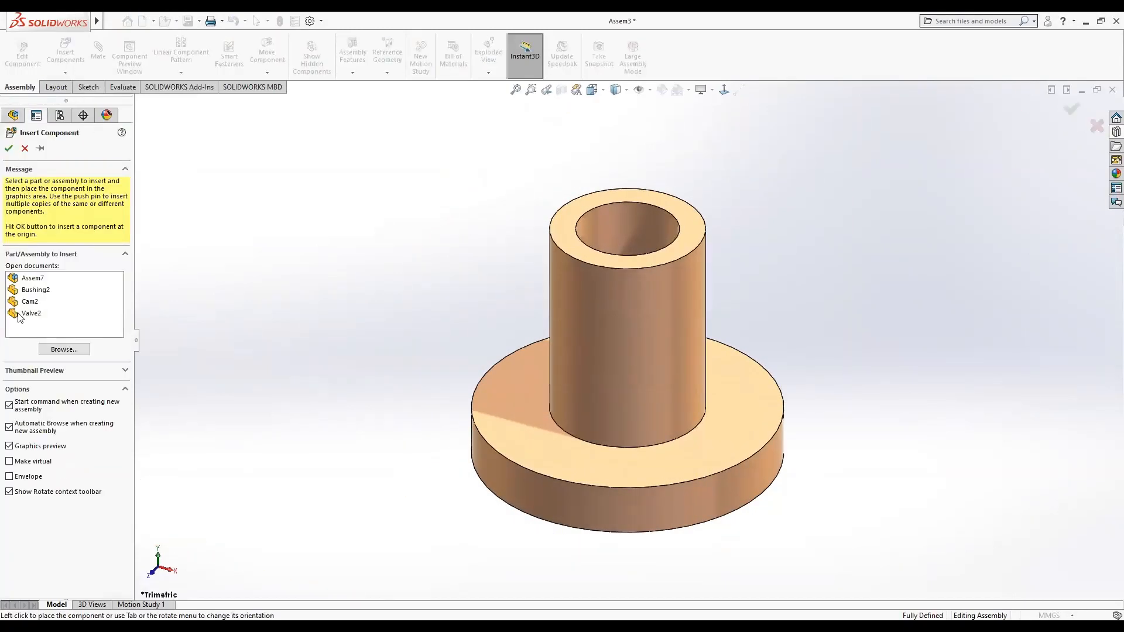
pyautogui.click(28, 303)
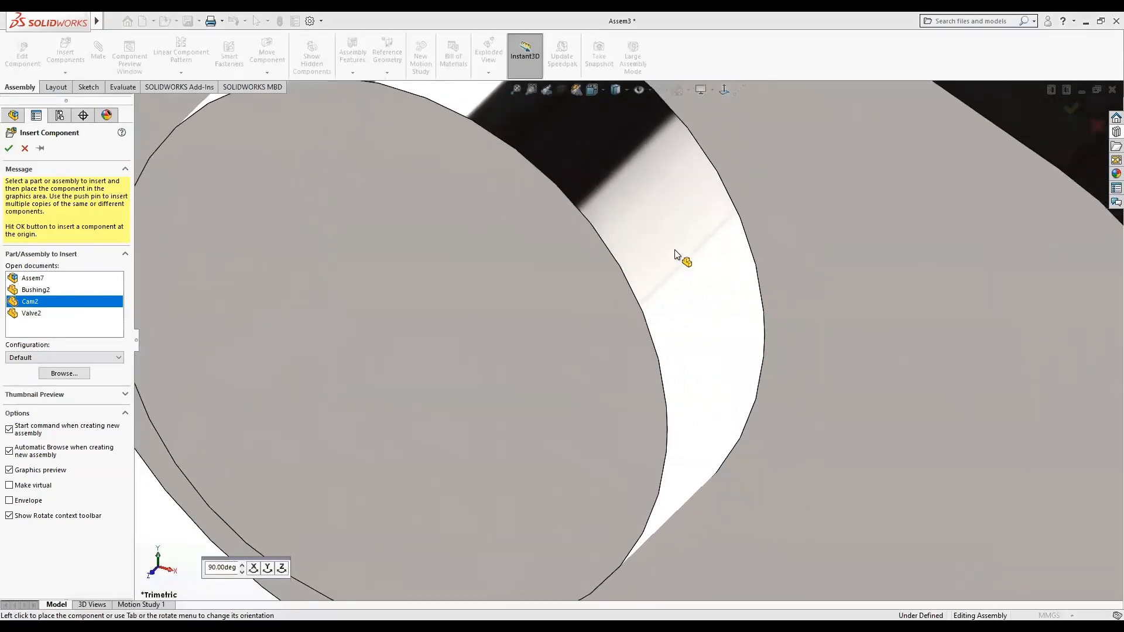
pyautogui.click(673, 250)
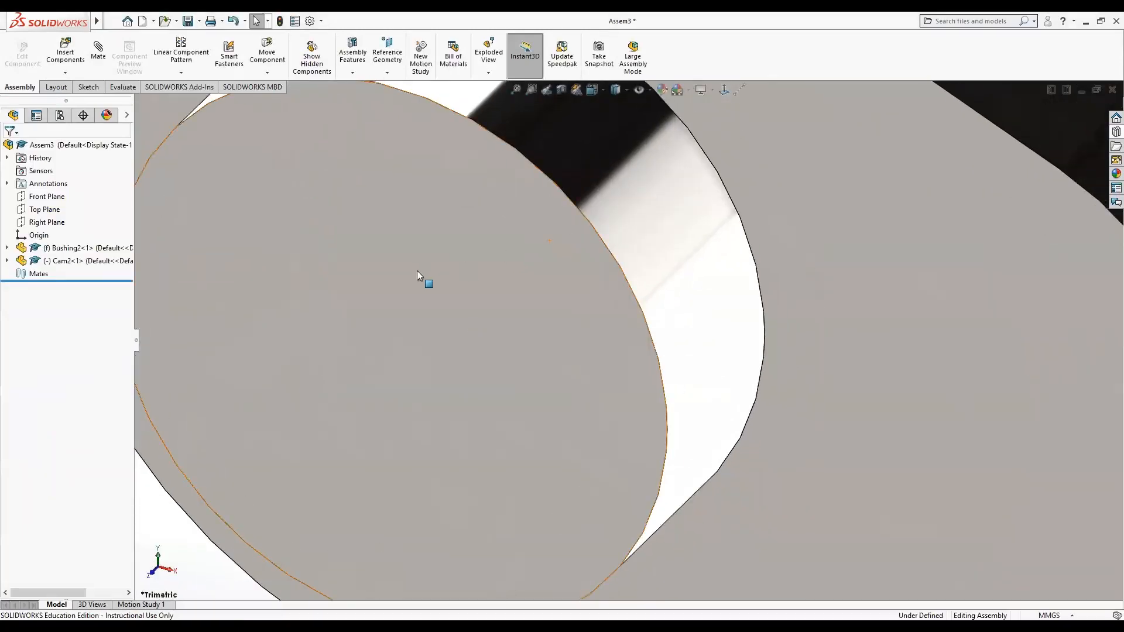
pyautogui.press('f')
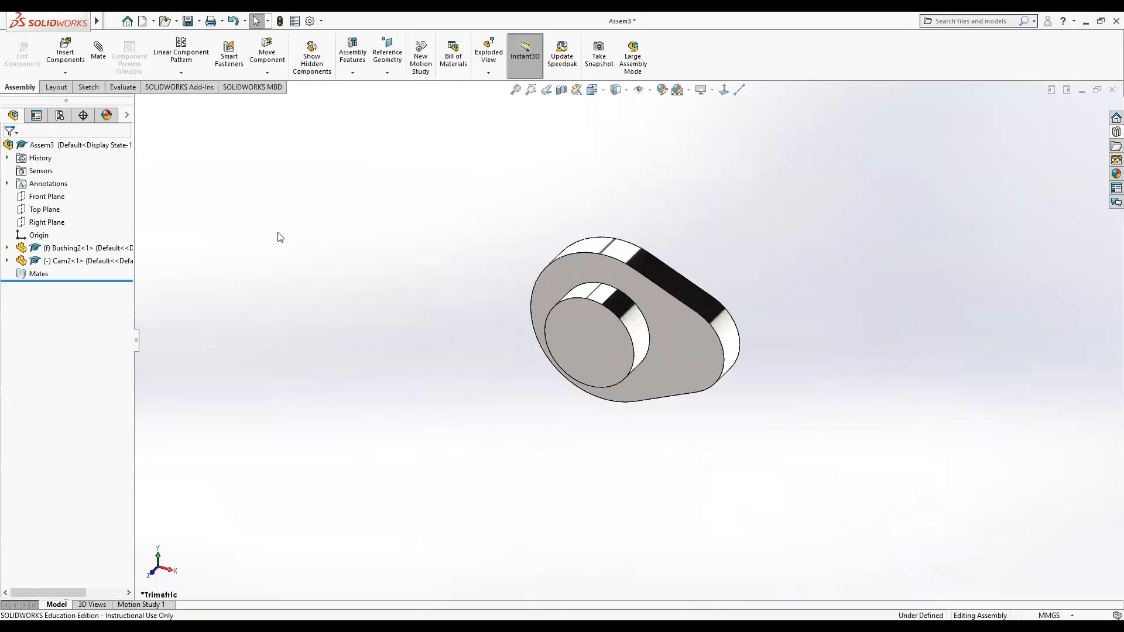
# Insert the Valve2 part into the assembly, placing it to the left of the cam.
pyautogui.click(65, 53)
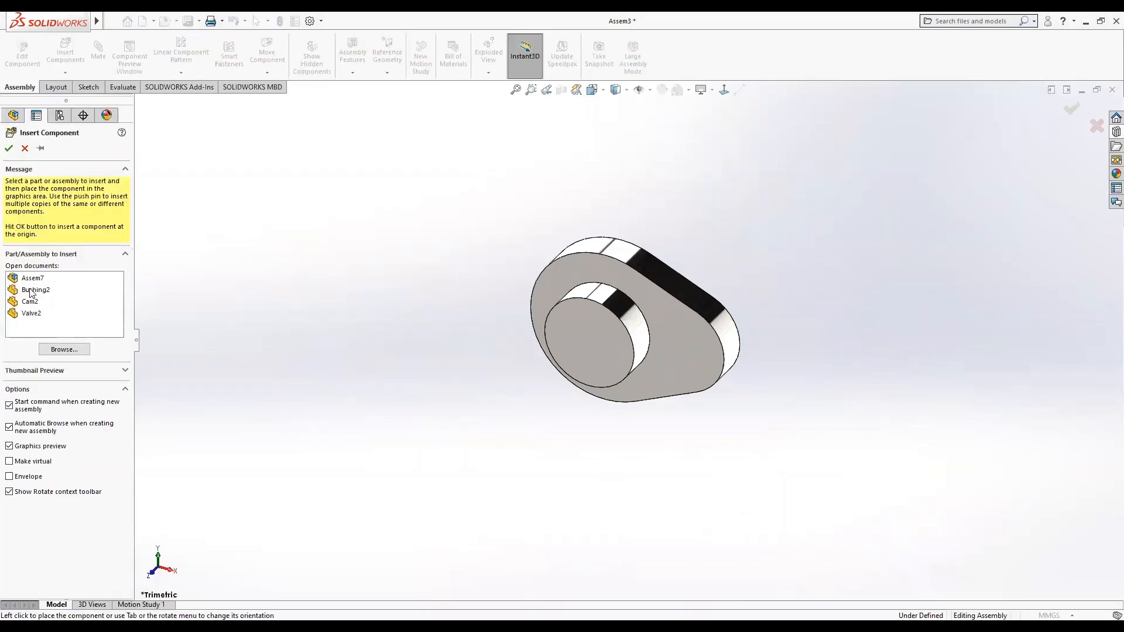
pyautogui.click(32, 314)
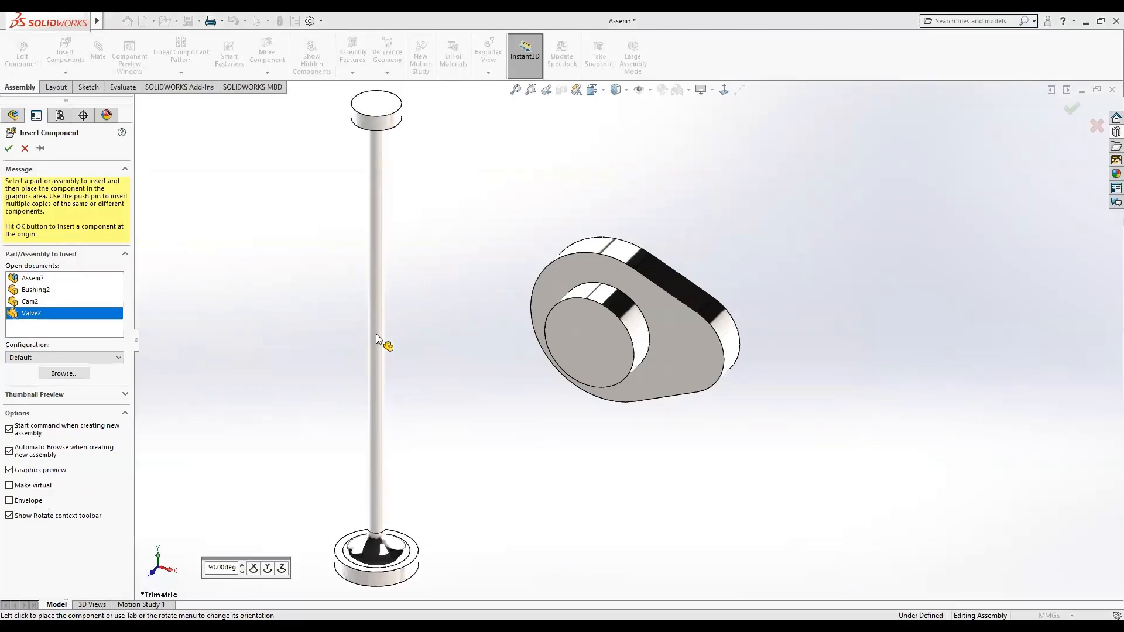
pyautogui.click(376, 334)
# Move the cam component further to the right, away from the bushing.
pyautogui.moveTo(636, 282); pyautogui.dragTo(833, 262)
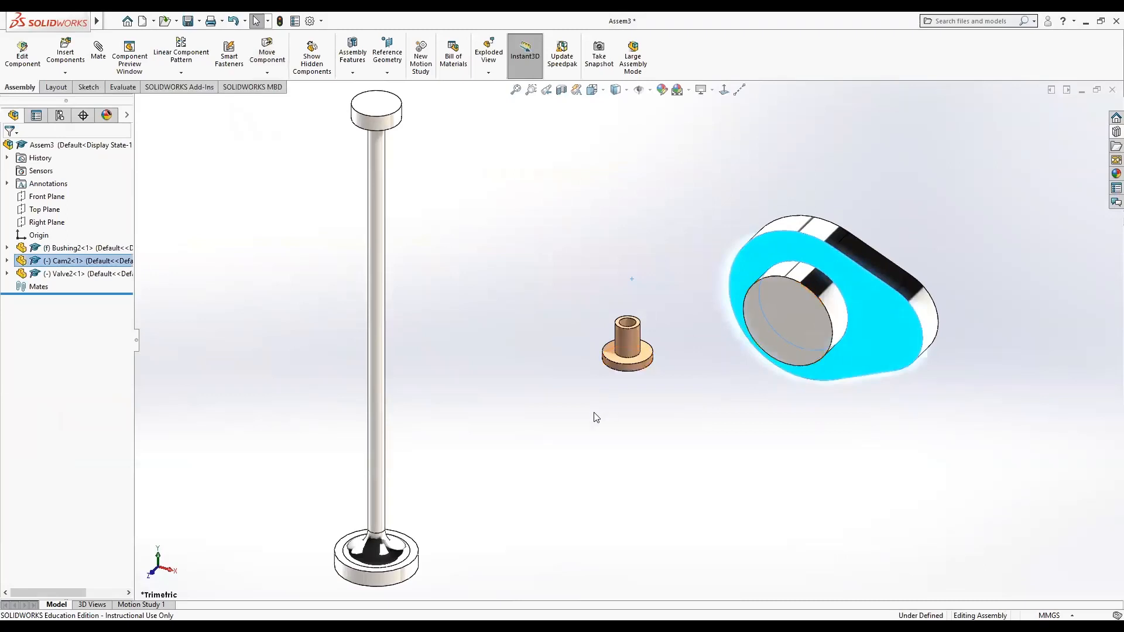
pyautogui.click(633, 347)
pyautogui.click(555, 327)
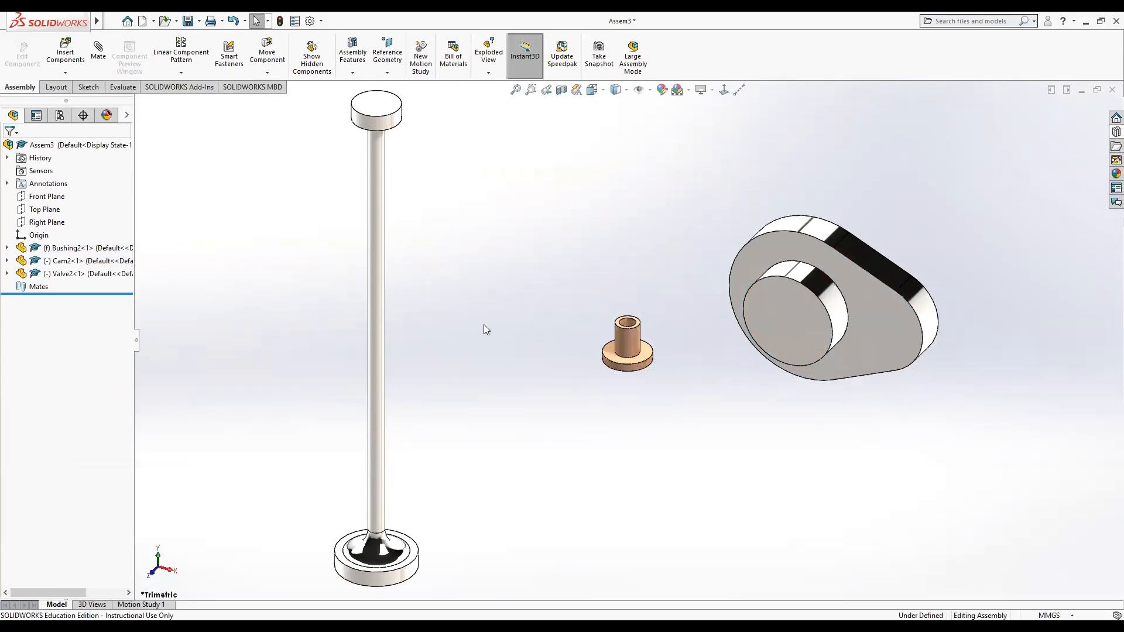
# Add a concentric mate between the valve stem's cylindrical face and the bushing's bore.
pyautogui.click(376, 371)
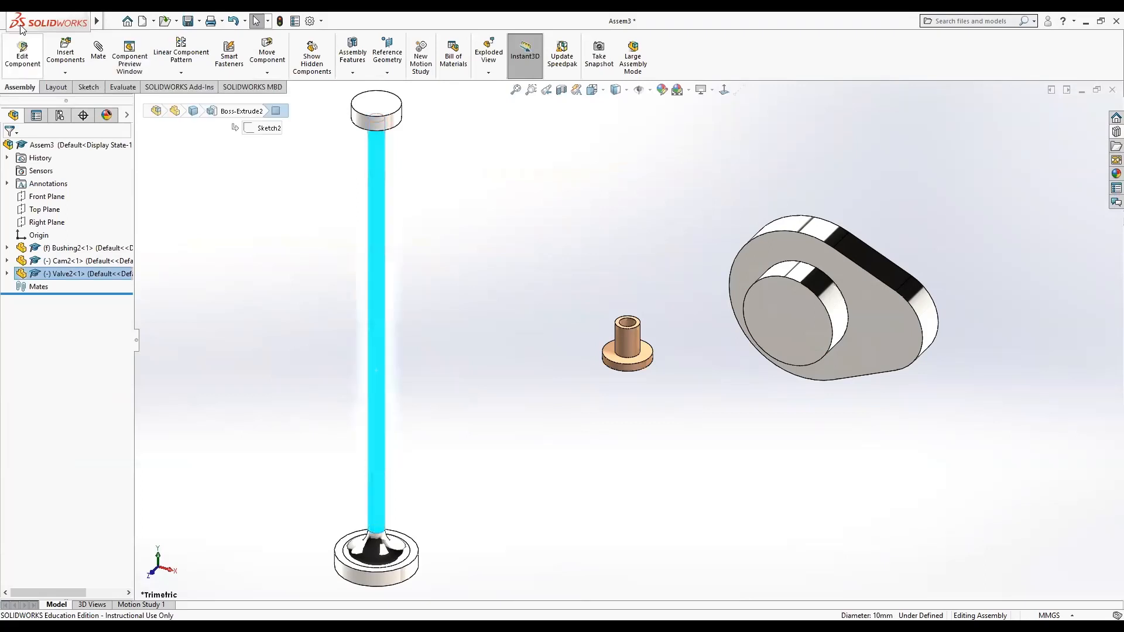
pyautogui.click(97, 52)
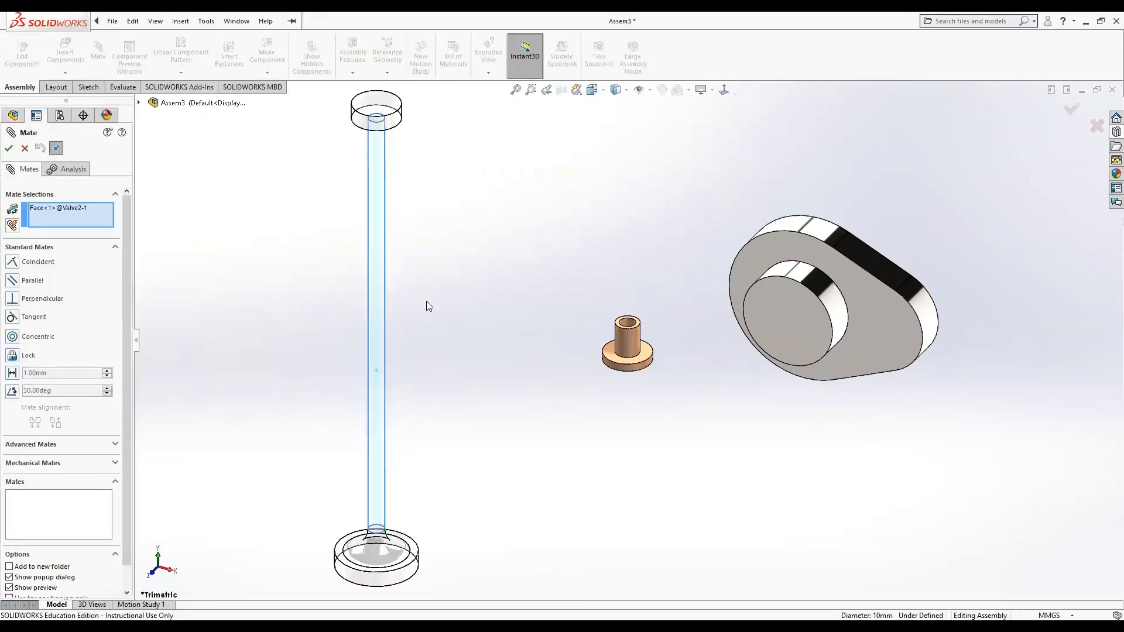
pyautogui.click(624, 323)
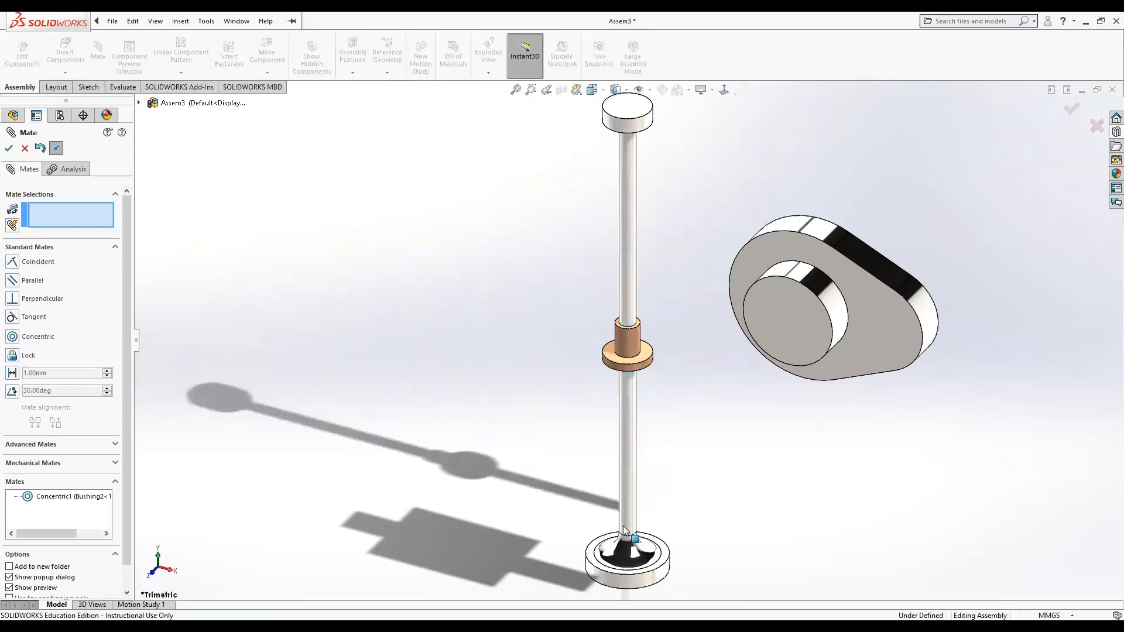
# Add a coincident mate between the Front Plane of Cam2 and the Front Plane of Valve2.
pyautogui.scroll(2, 628, 328)
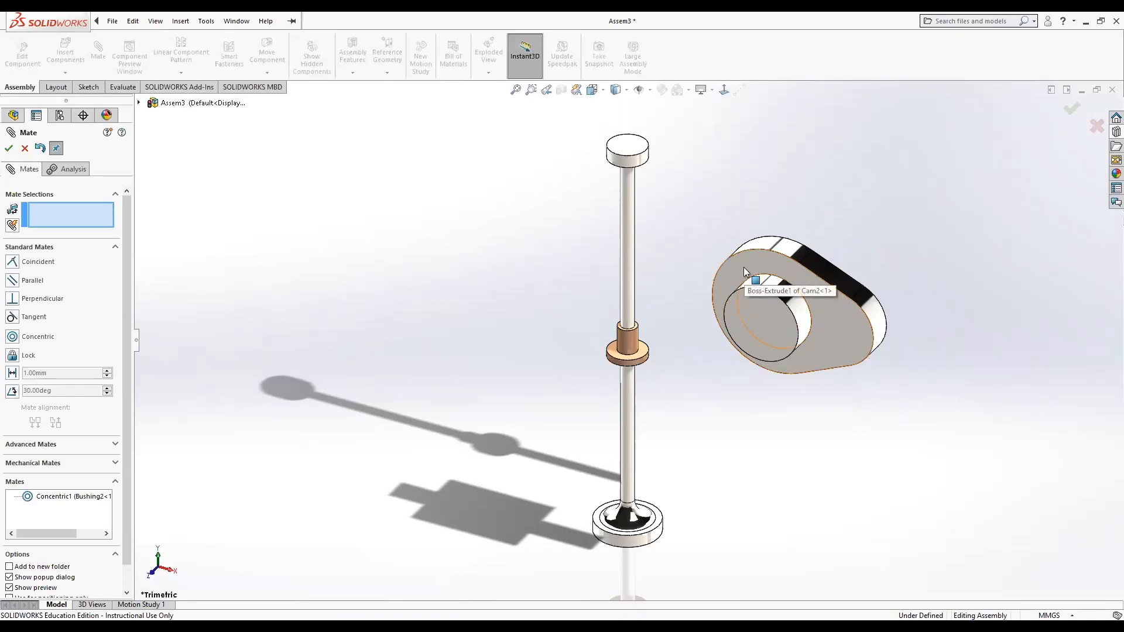
pyautogui.click(140, 104)
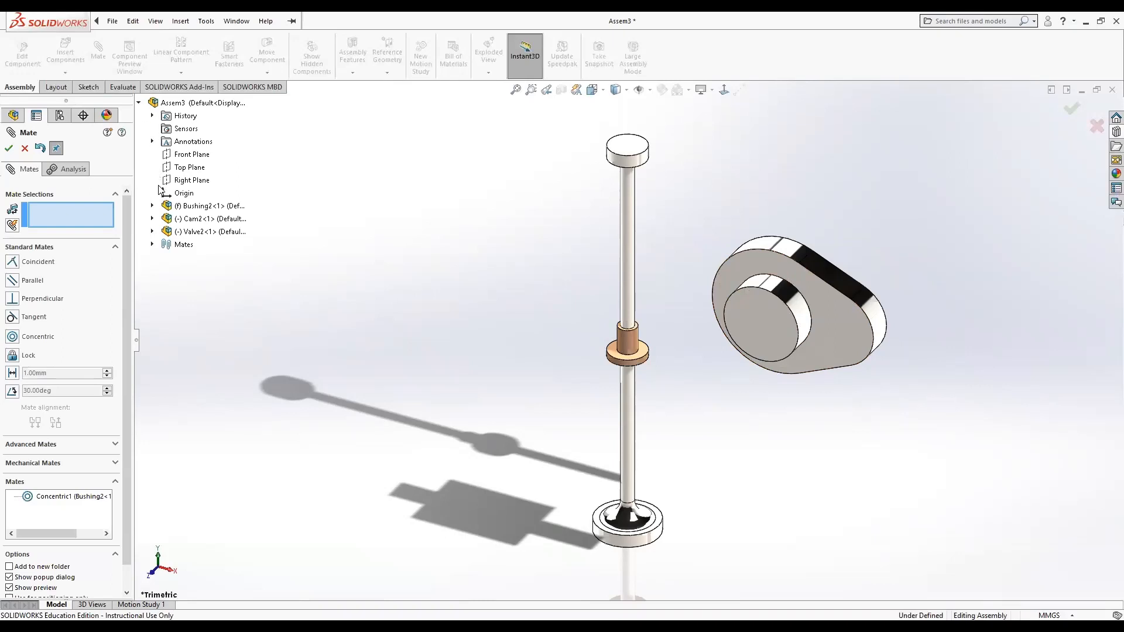
pyautogui.click(153, 219)
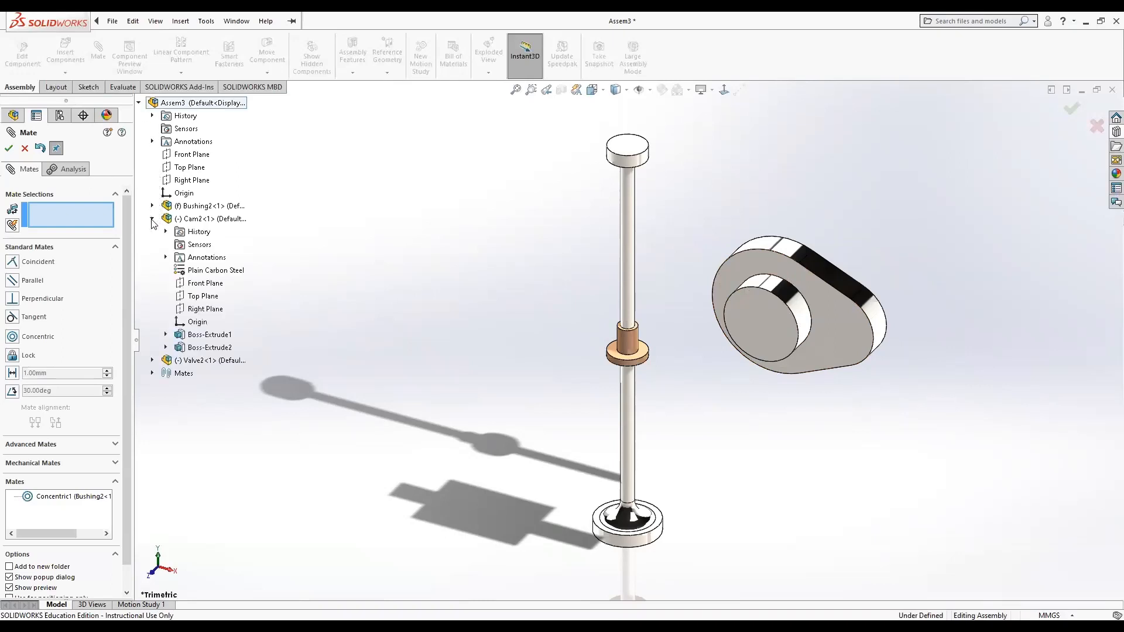
pyautogui.click(152, 360)
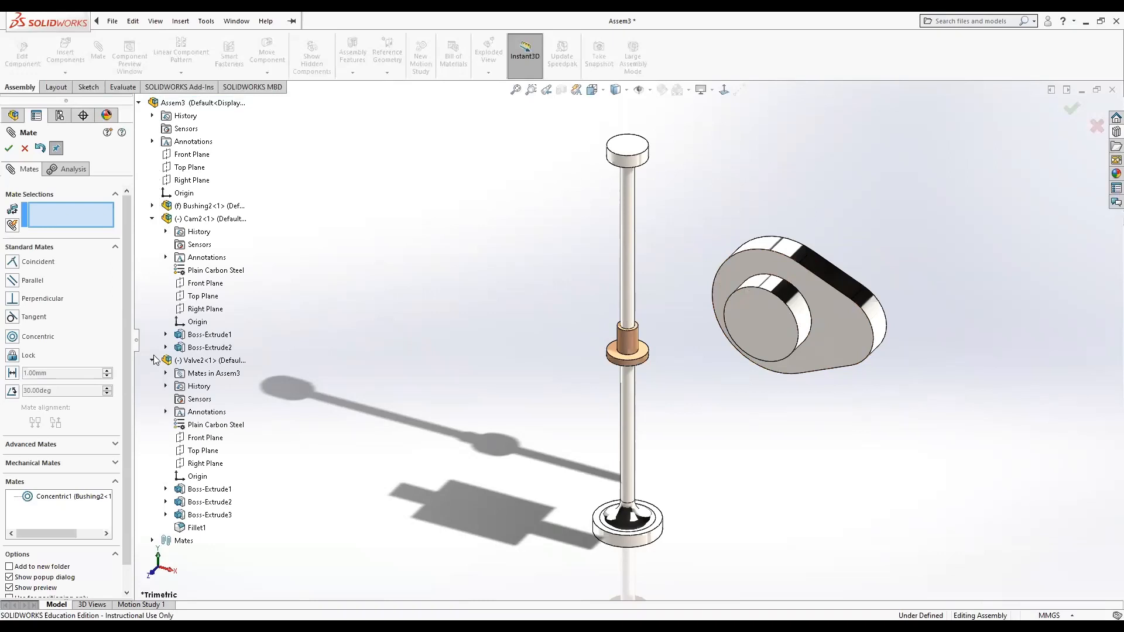
pyautogui.click(152, 206)
pyautogui.scroll(-3, 258, 328)
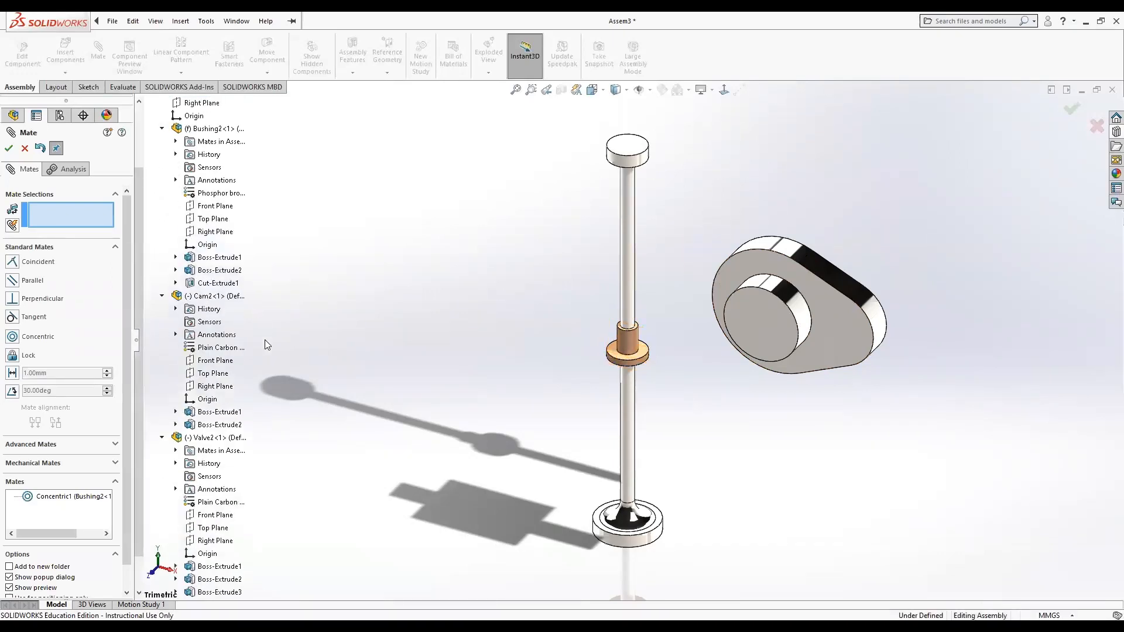
pyautogui.scroll(-2, 270, 356)
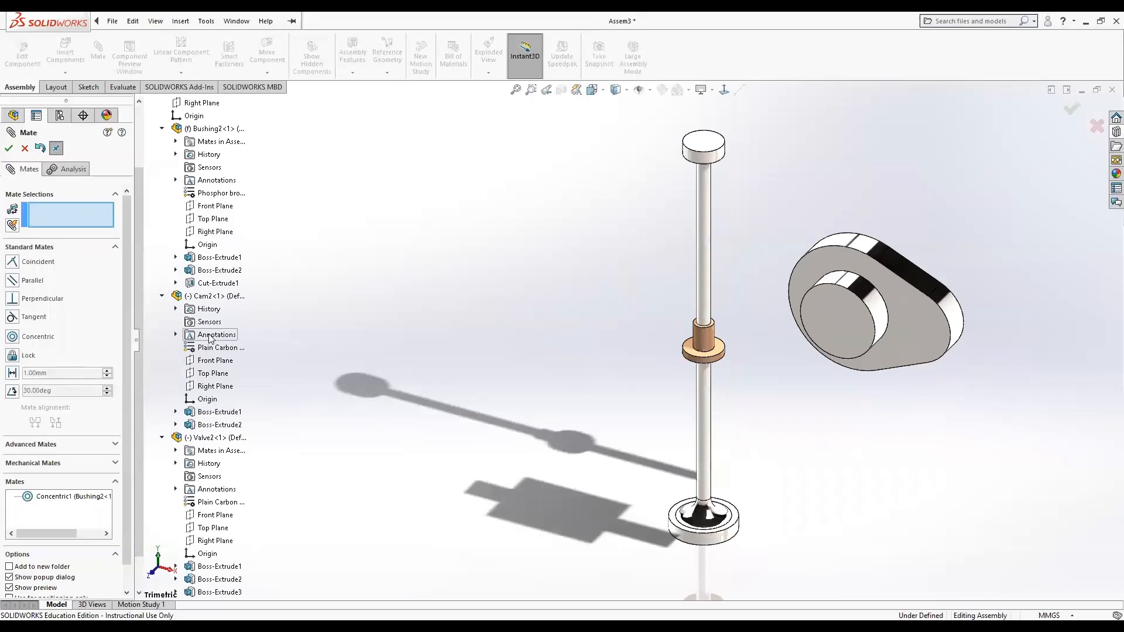
pyautogui.click(221, 362)
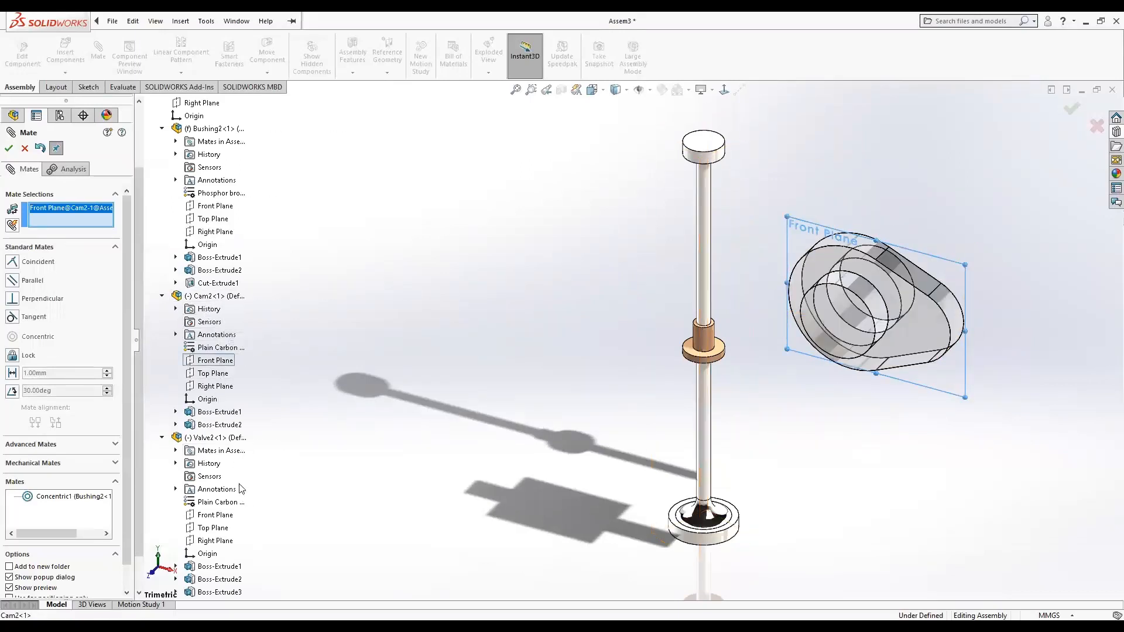
pyautogui.click(221, 516)
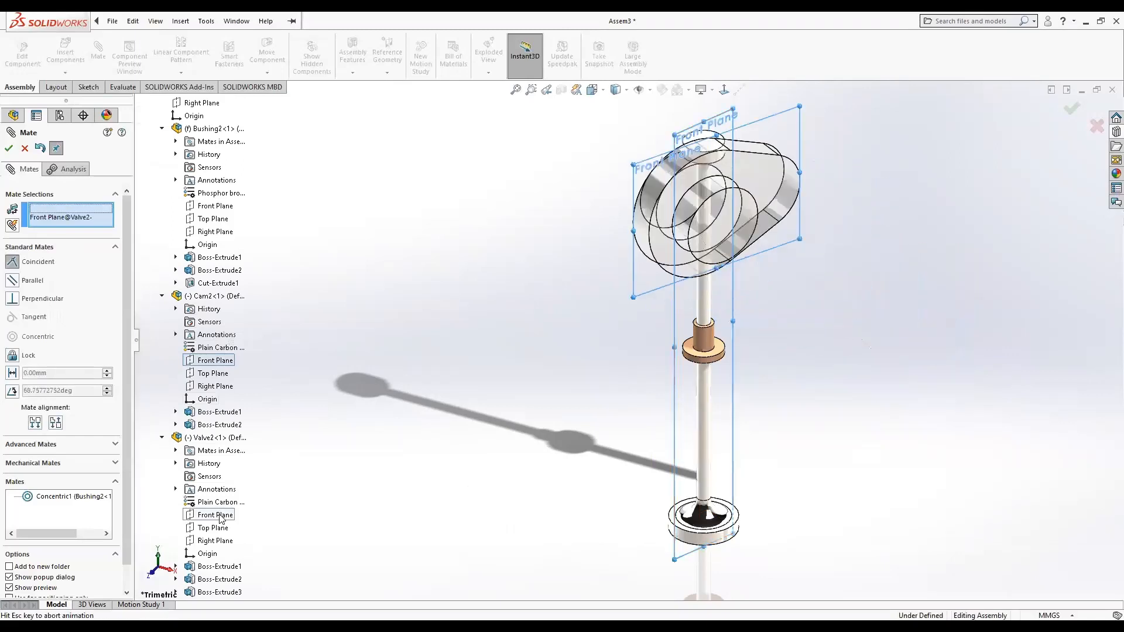
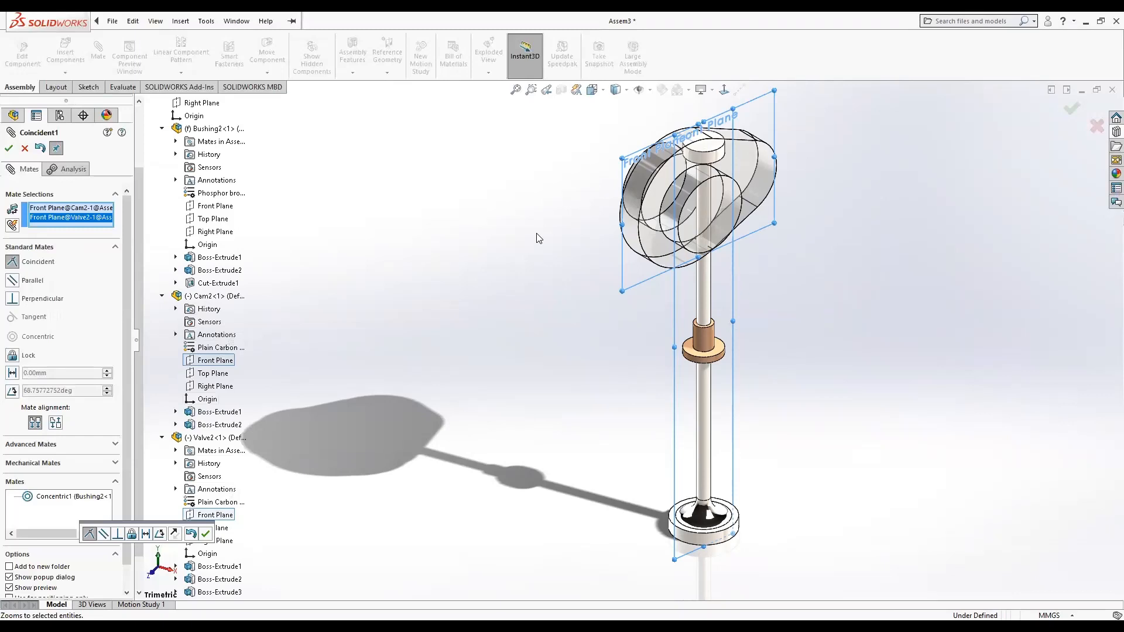
# Confirm the Front Plane coincident mate and display the temporary axes in the model.
pyautogui.click(9, 148)
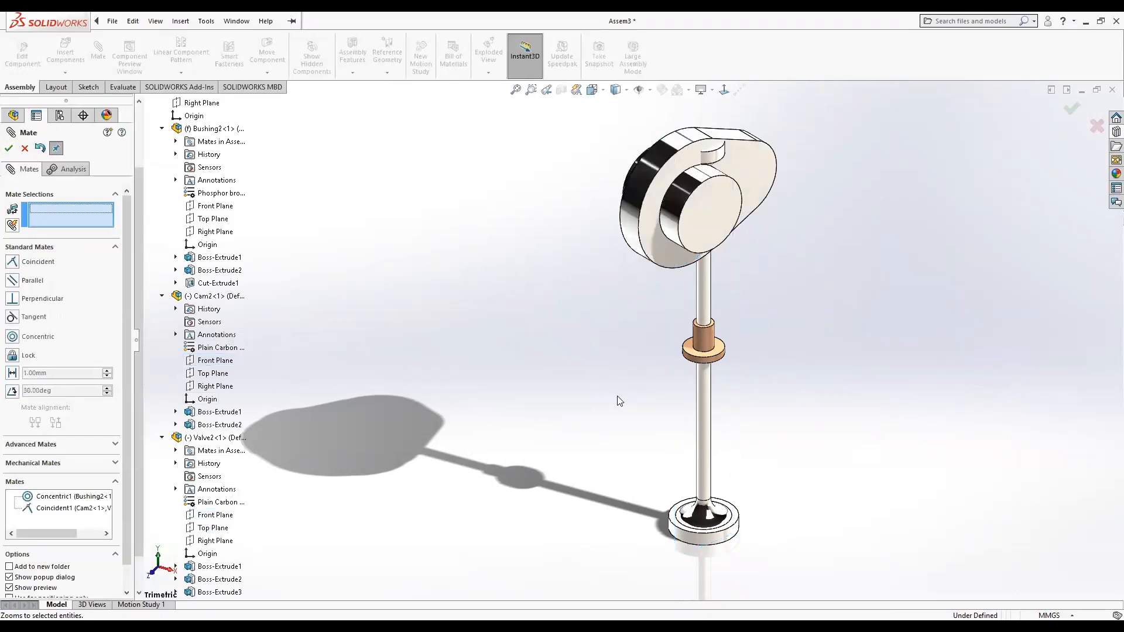
pyautogui.moveTo(644, 246); pyautogui.dragTo(728, 169)
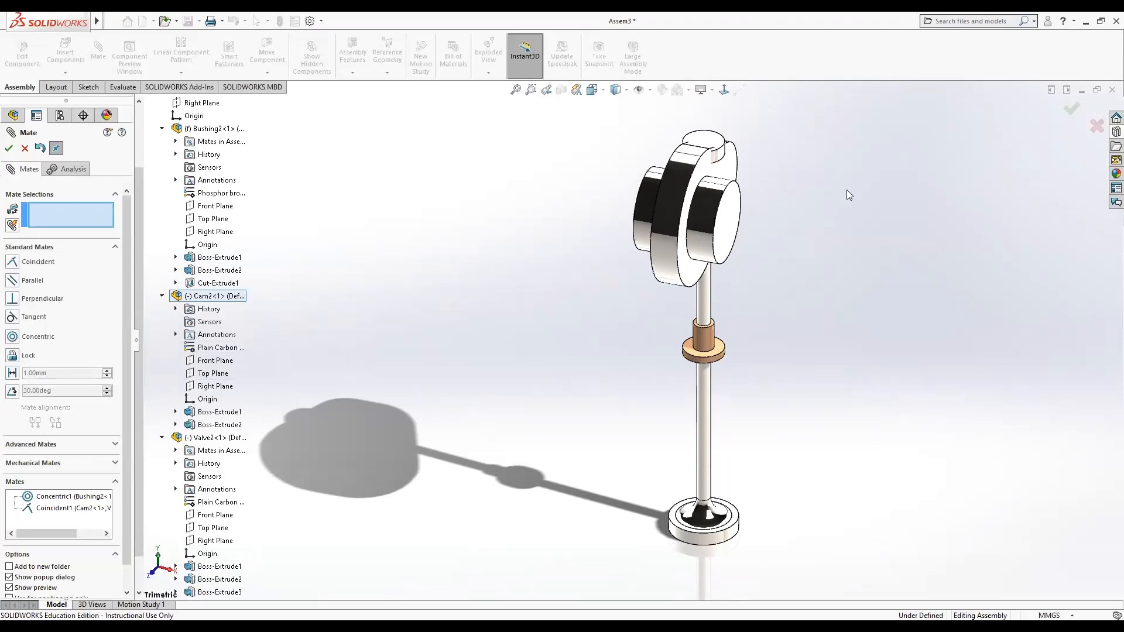
pyautogui.moveTo(729, 157); pyautogui.dragTo(798, 163)
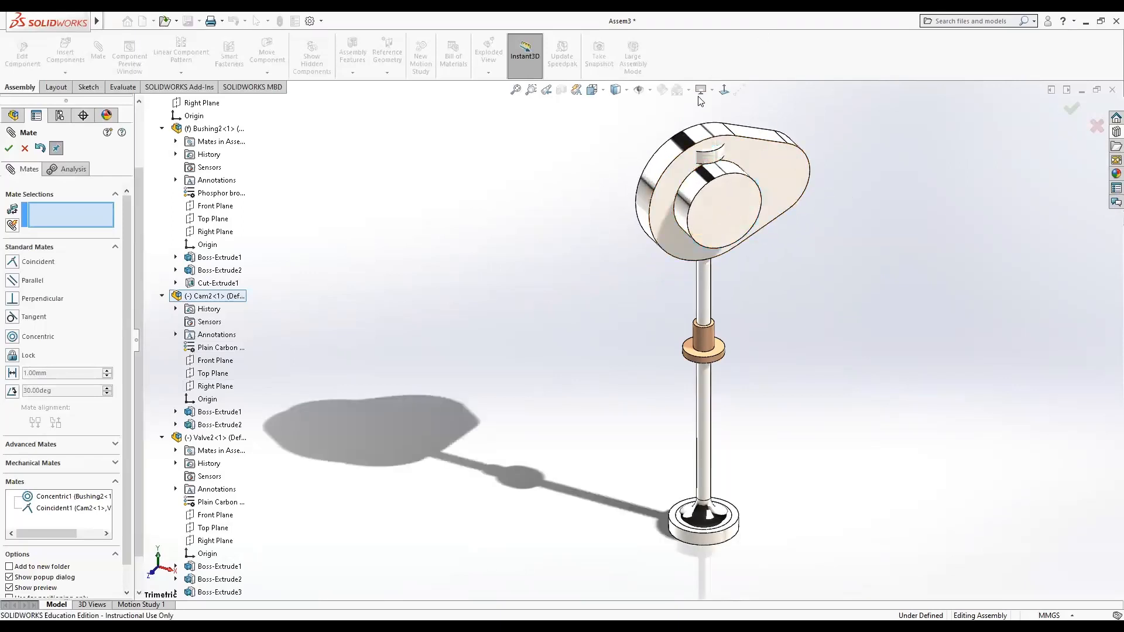
pyautogui.click(650, 90)
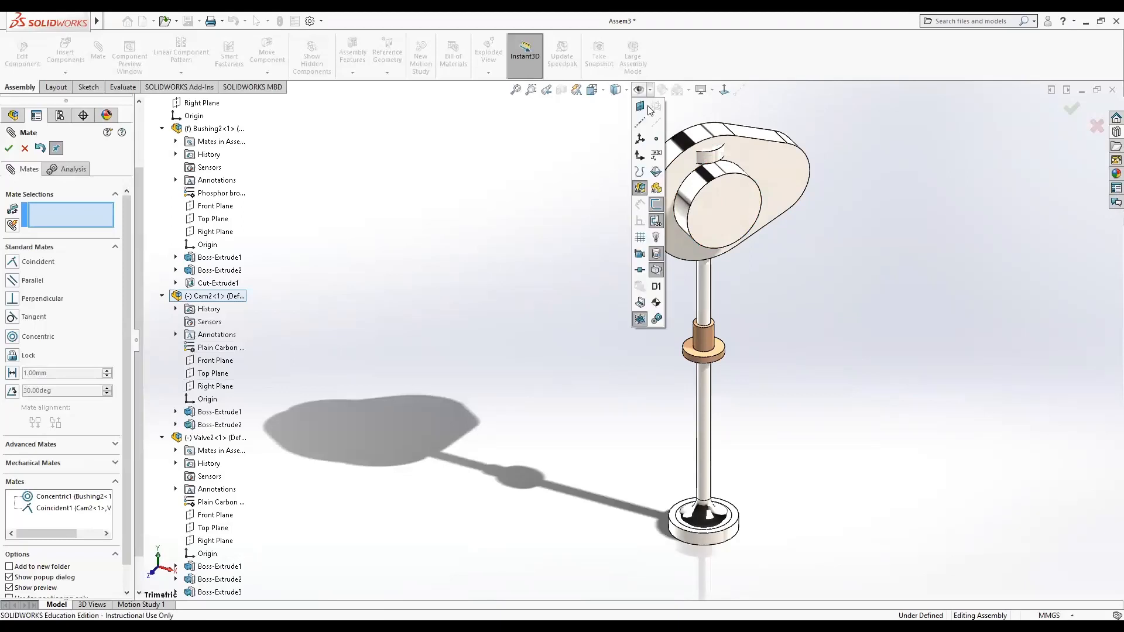
pyautogui.click(655, 123)
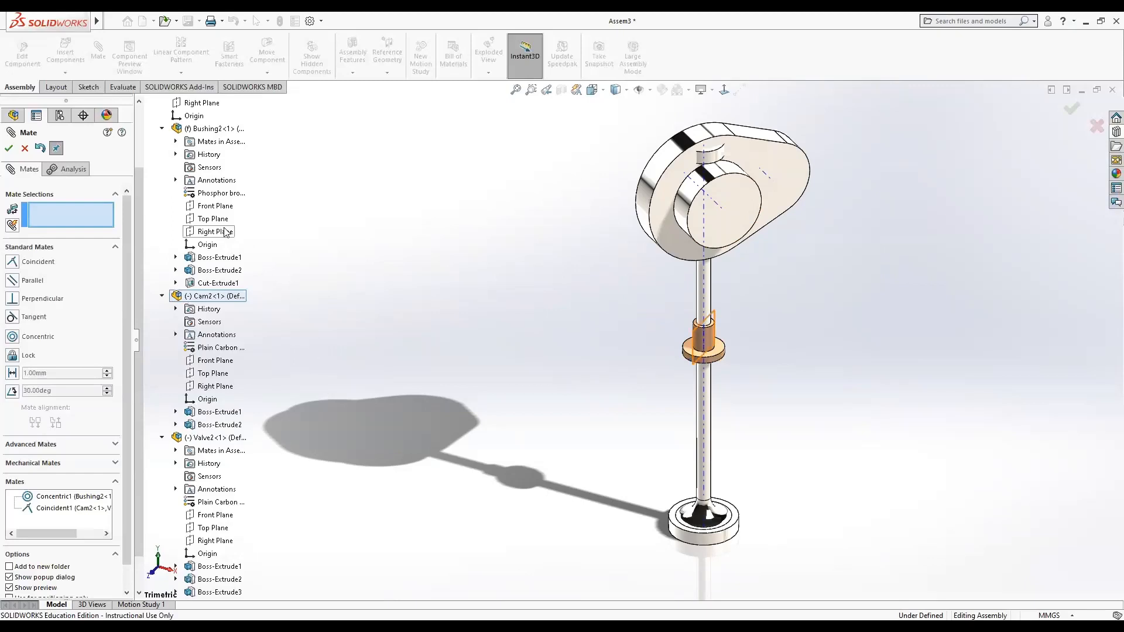
# Add a coincident mate between the bushing's Front Plane and the cam's axis.
pyautogui.click(222, 206)
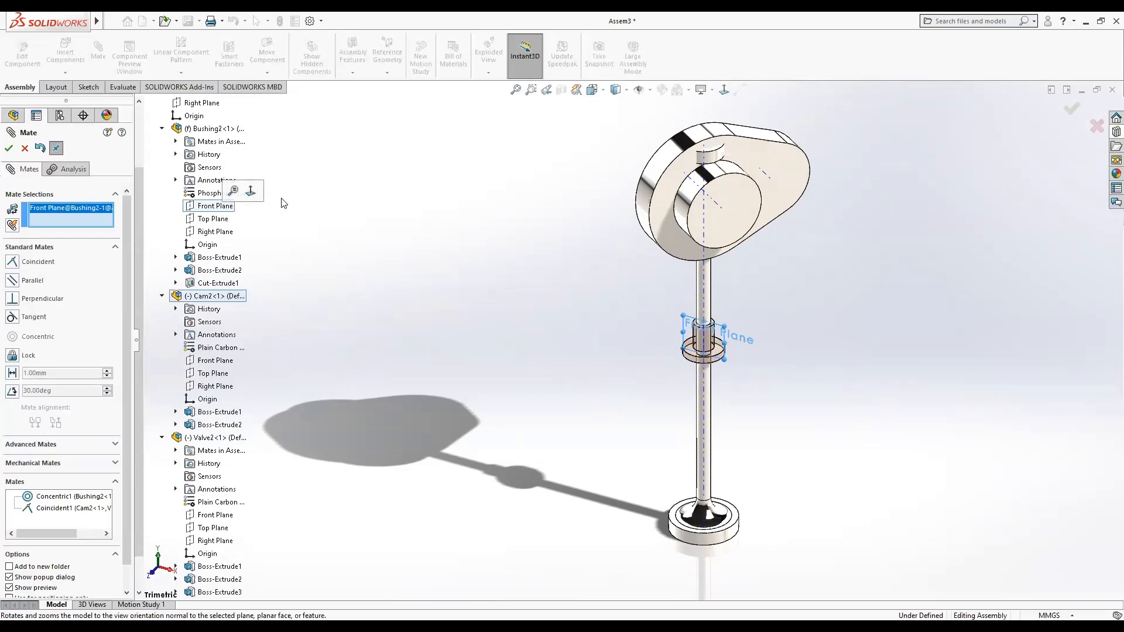
pyautogui.click(713, 204)
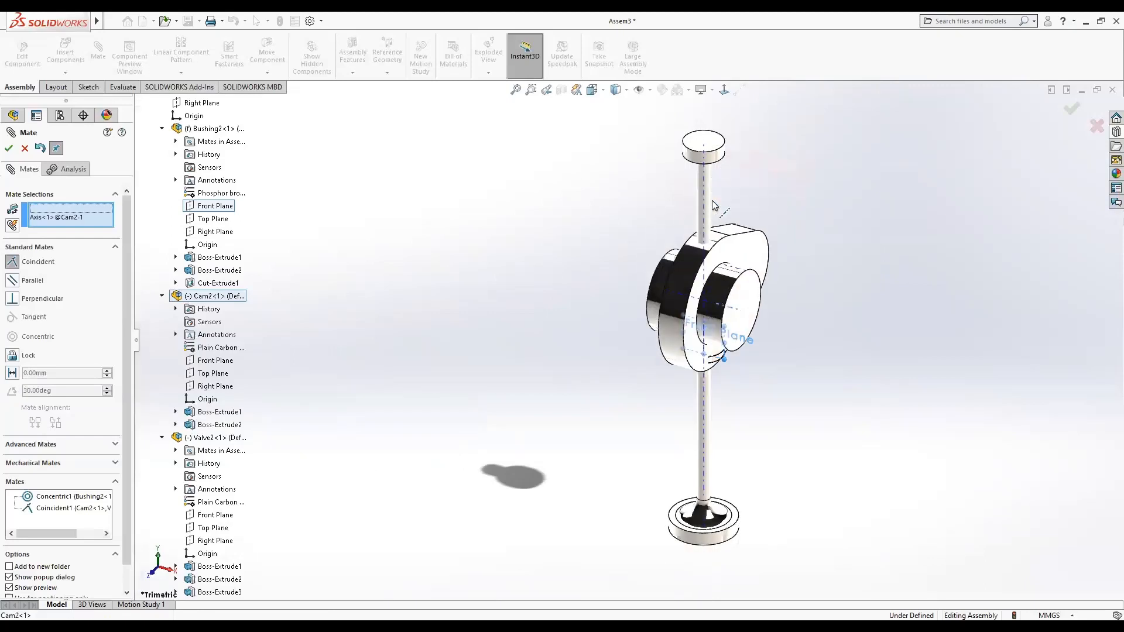
pyautogui.click(9, 149)
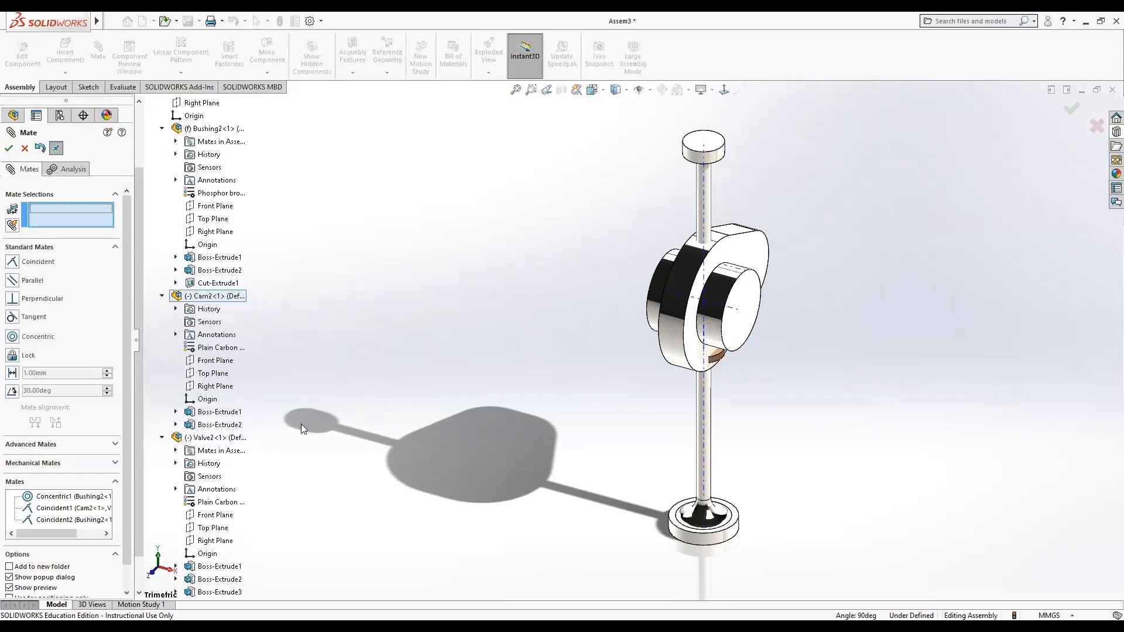
# Add a distance mate of 200 mm between the bushing's origin and the cam's origin.
pyautogui.click(203, 246)
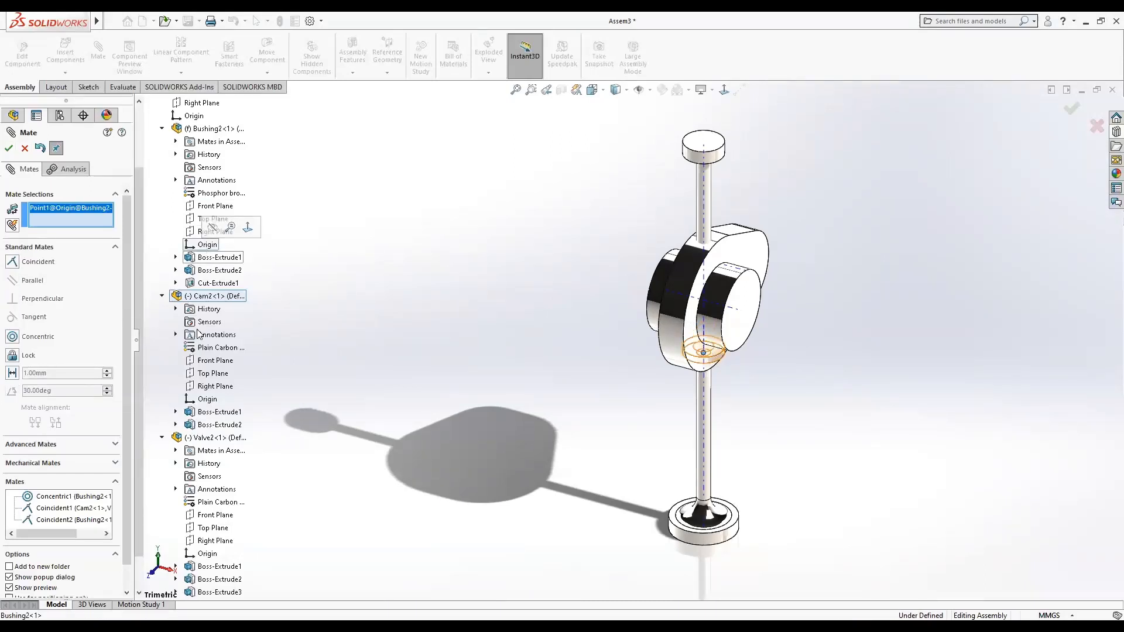
pyautogui.click(206, 399)
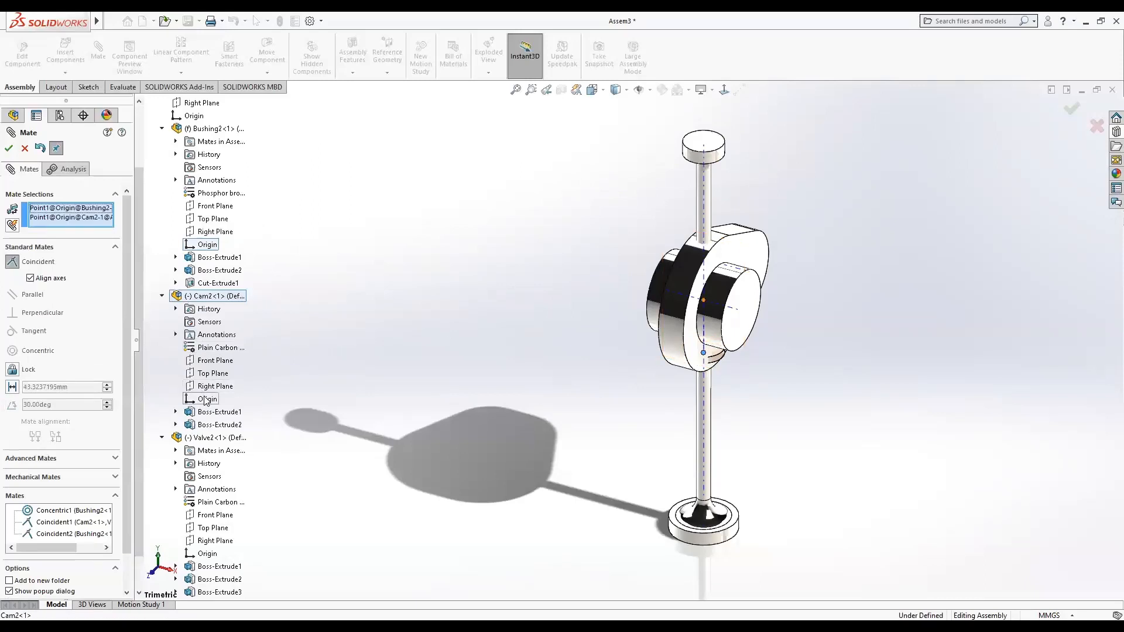
pyautogui.click(12, 387)
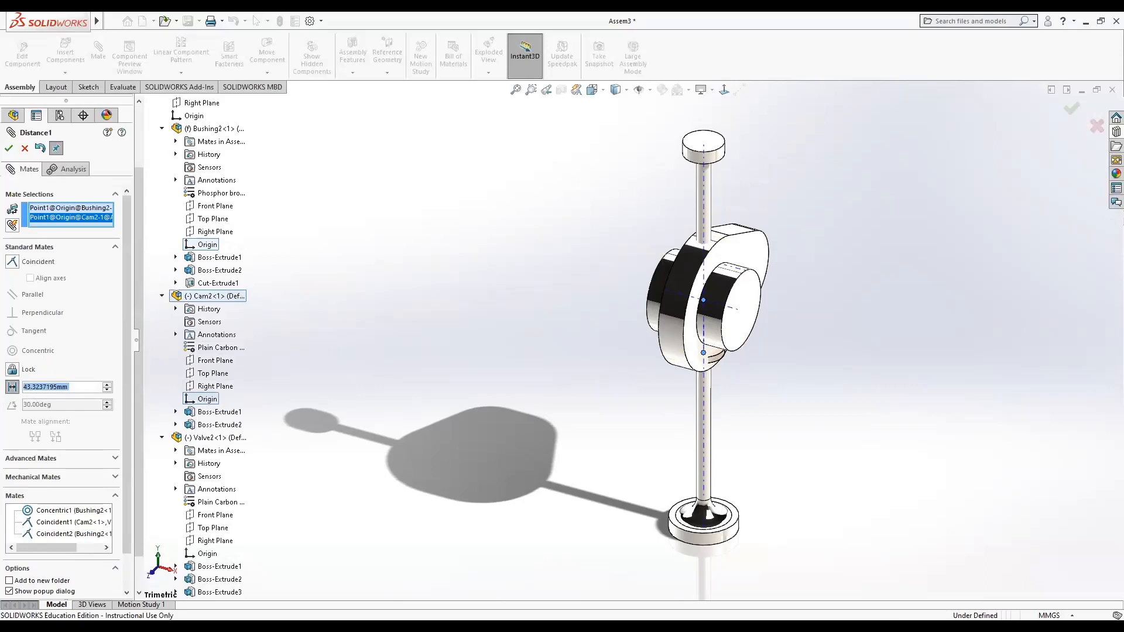
pyautogui.write('150')
pyautogui.press('Return')
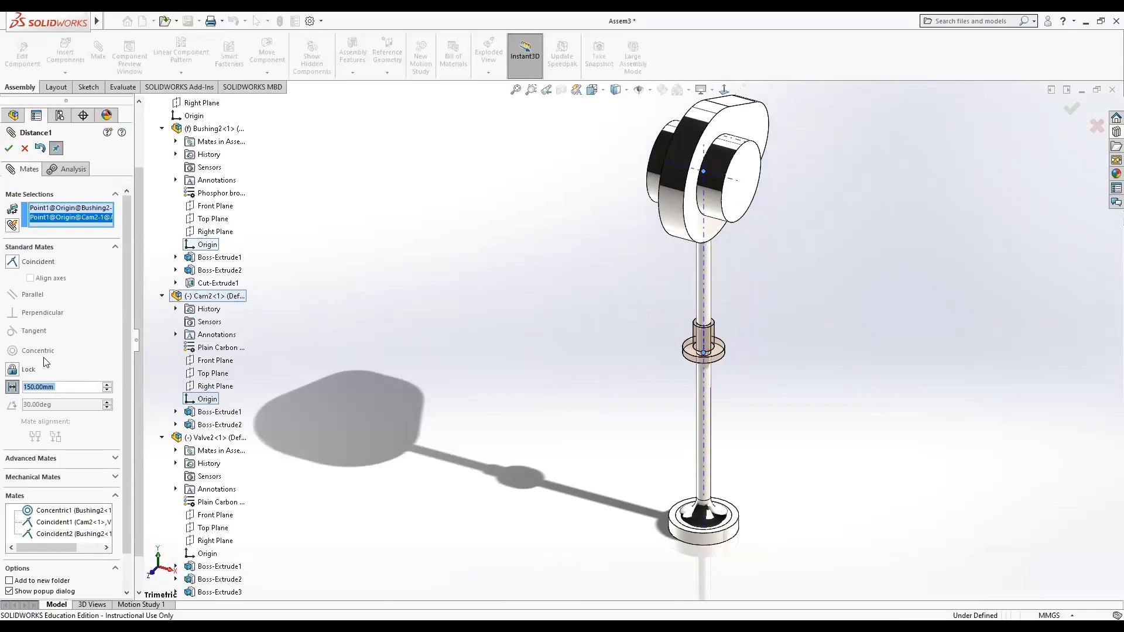
pyautogui.write('200')
pyautogui.press('Return')
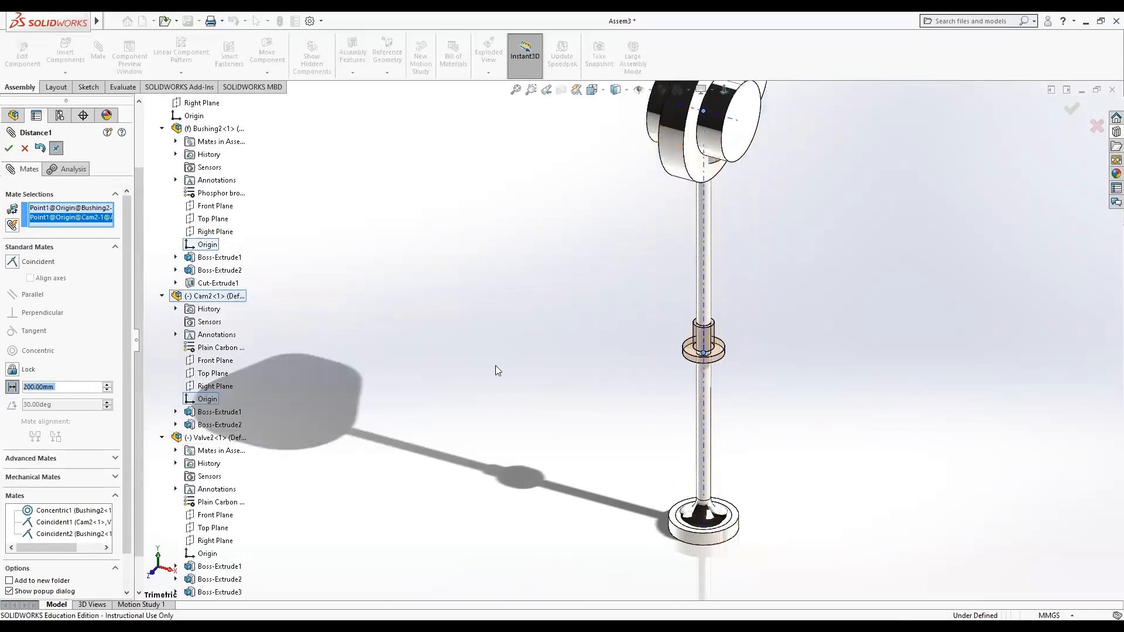
pyautogui.click(8, 148)
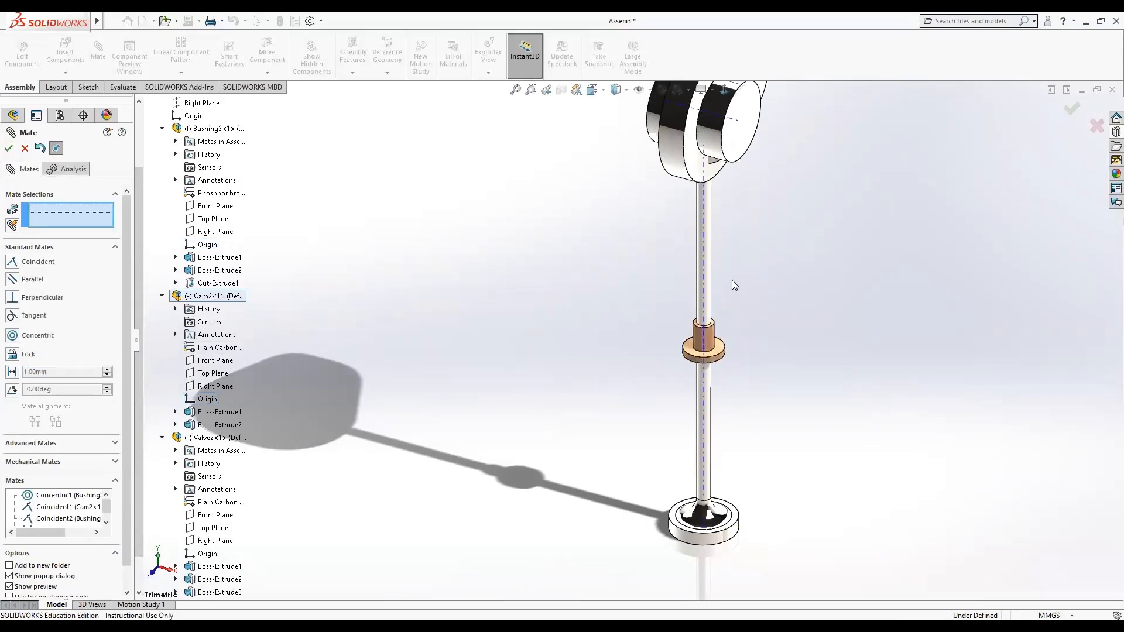
# Leave the mate tool and drag the valve downward clear of the cam, turning the cam around its axis.
pyautogui.click(705, 275)
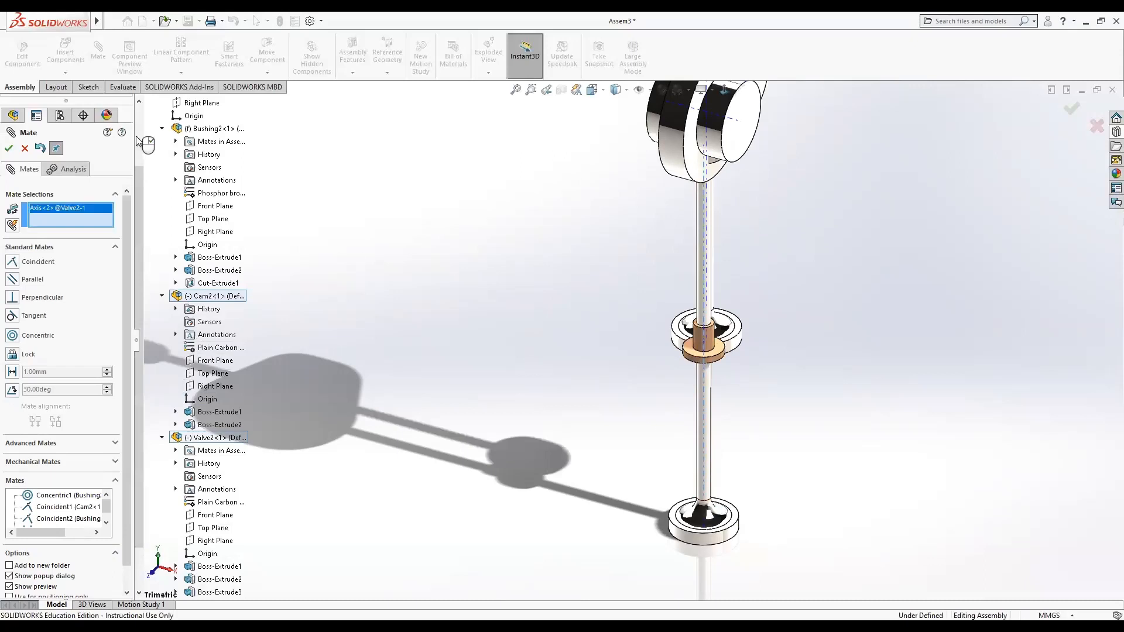
pyautogui.click(24, 149)
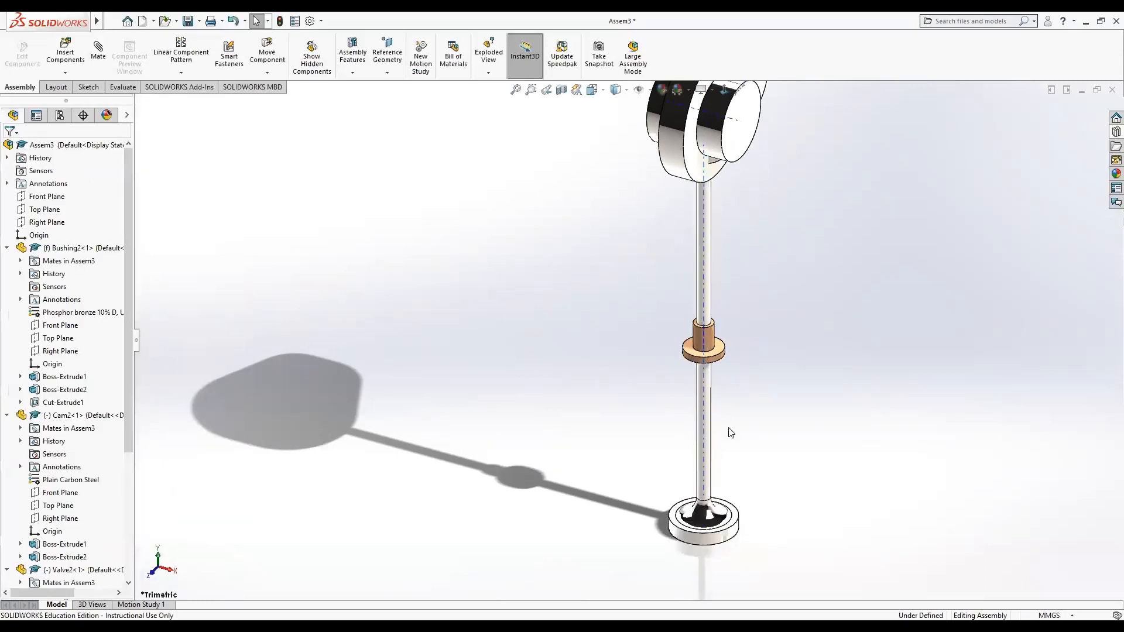
pyautogui.click(705, 474)
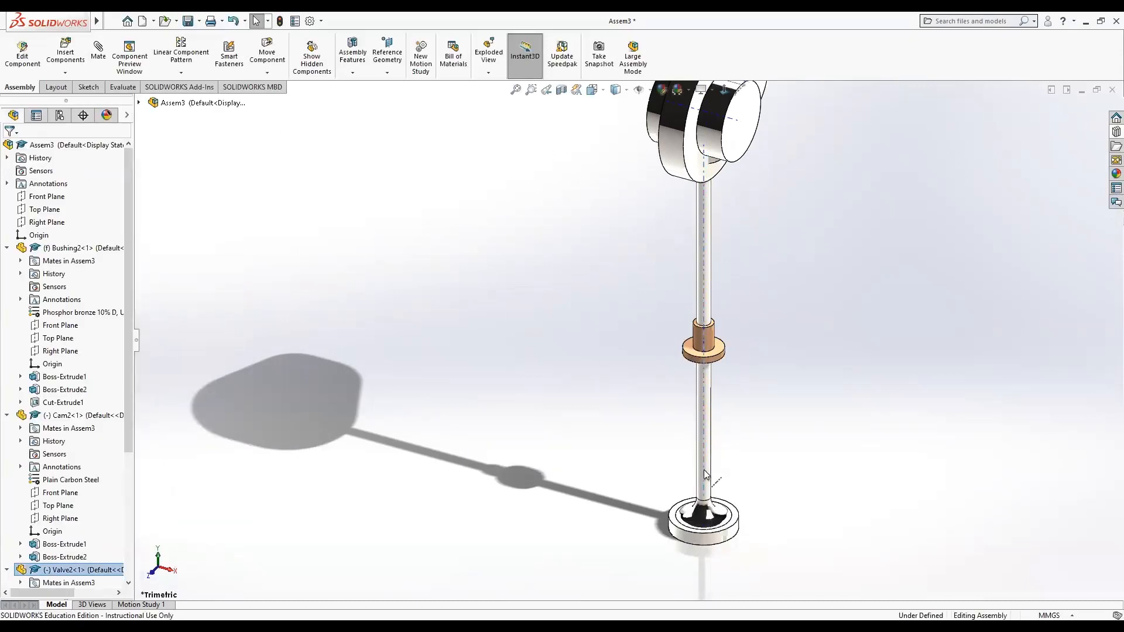
pyautogui.moveTo(705, 475); pyautogui.dragTo(710, 537)
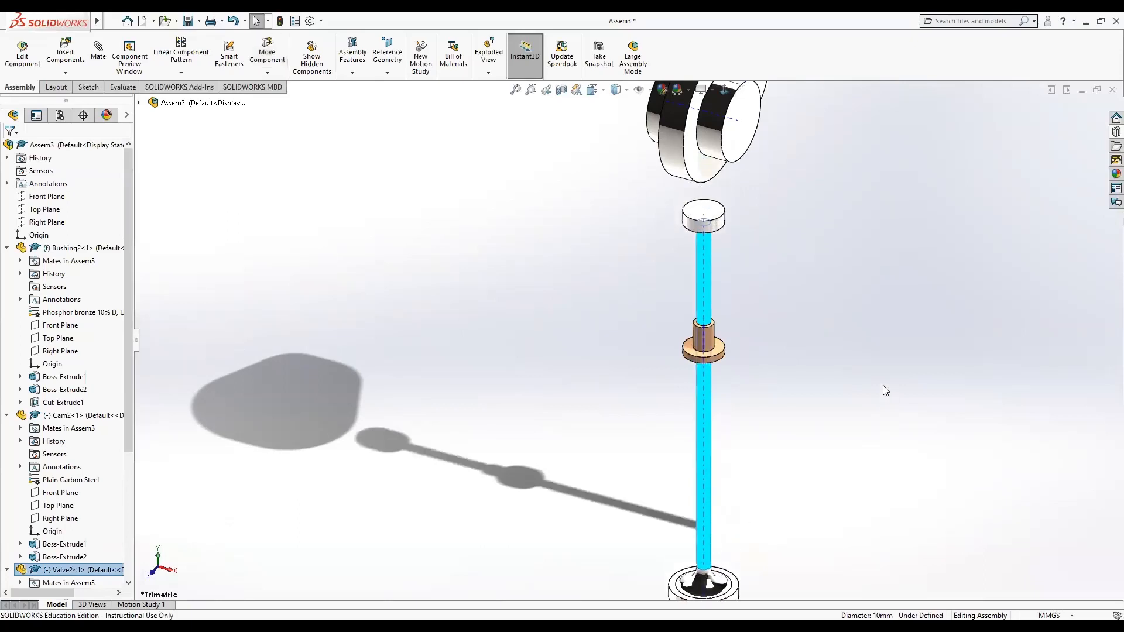
pyautogui.moveTo(878, 381); pyautogui.dragTo(776, 333, button='middle')
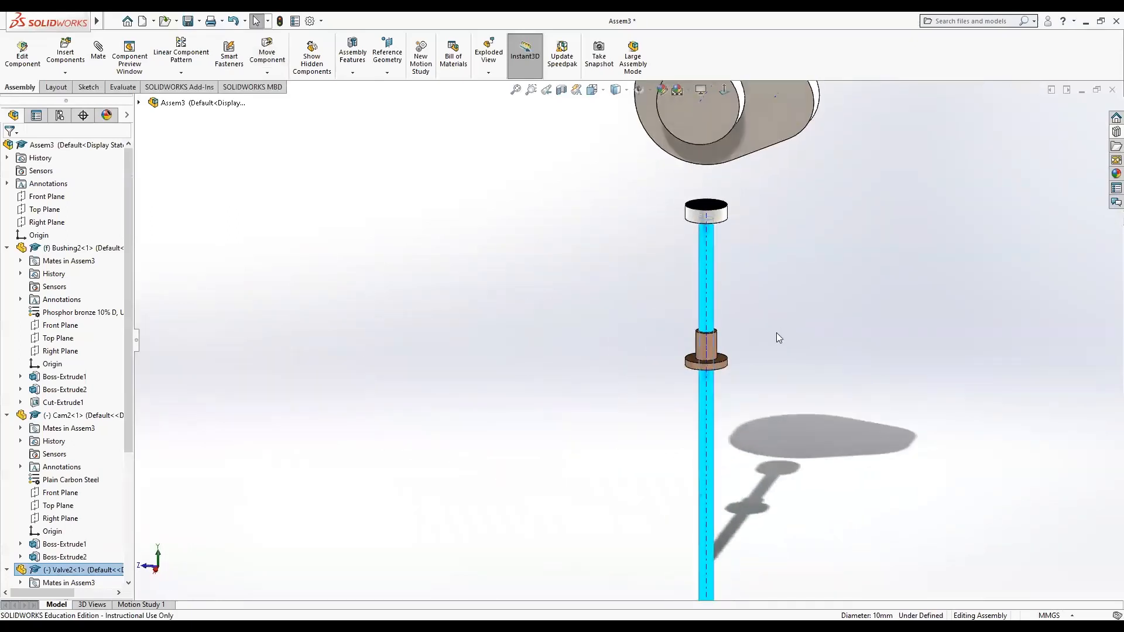
pyautogui.moveTo(783, 108); pyautogui.dragTo(651, 179)
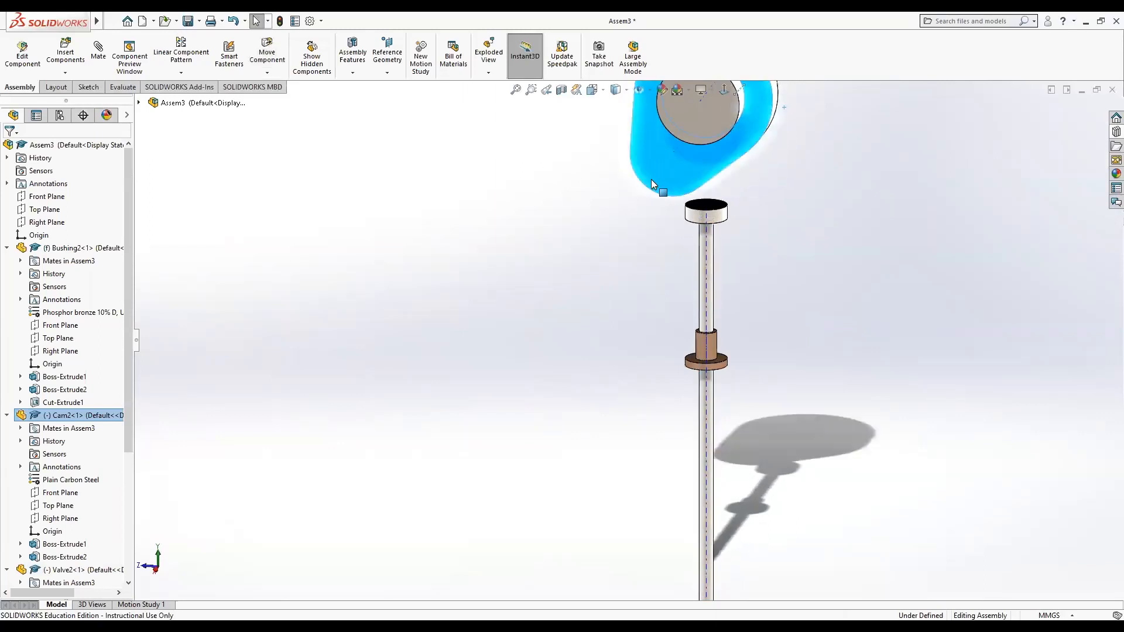
pyautogui.click(807, 246)
pyautogui.moveTo(807, 246); pyautogui.dragTo(722, 233, button='middle')
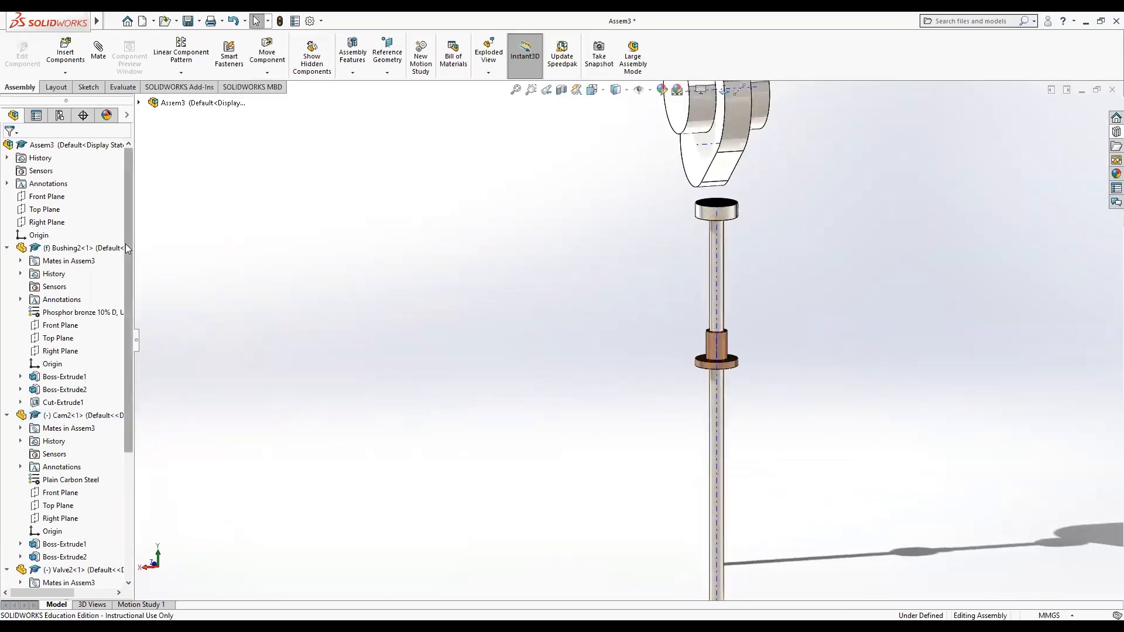
# Add a Cam mechanical mate with the cam's outer face as cam path and the valve stem's top face as follower.
pyautogui.click(98, 54)
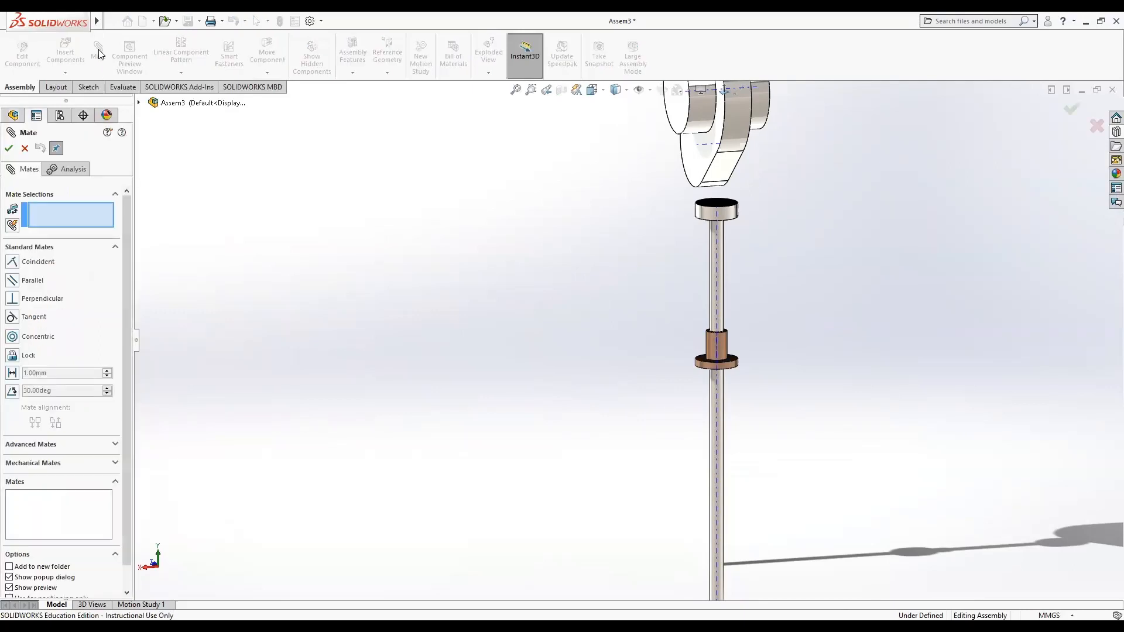
pyautogui.click(37, 464)
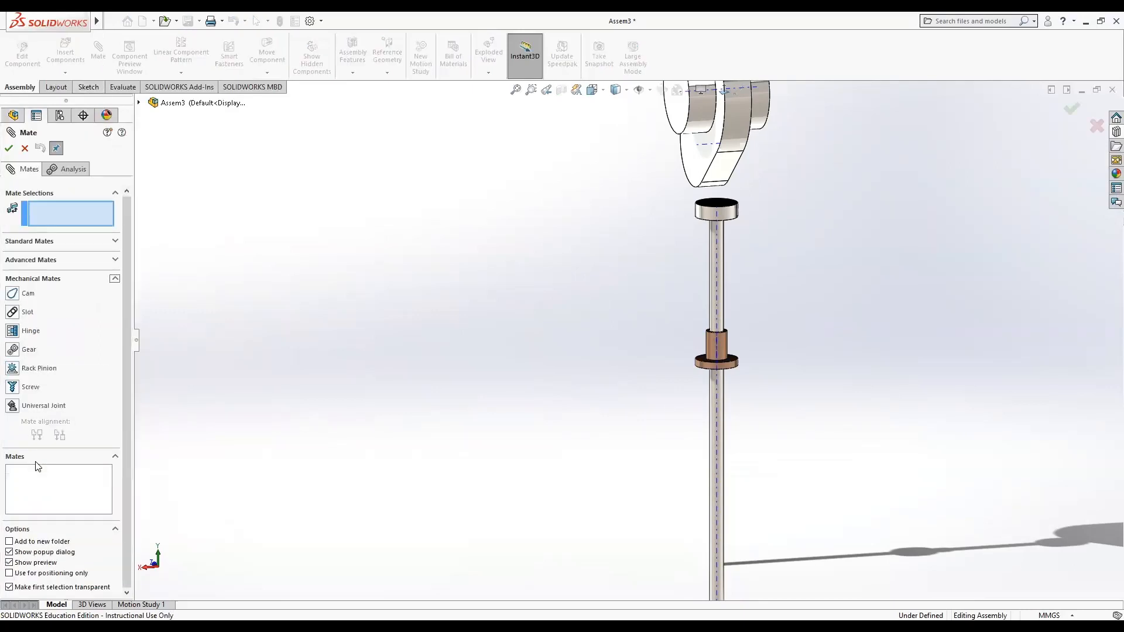
pyautogui.click(23, 295)
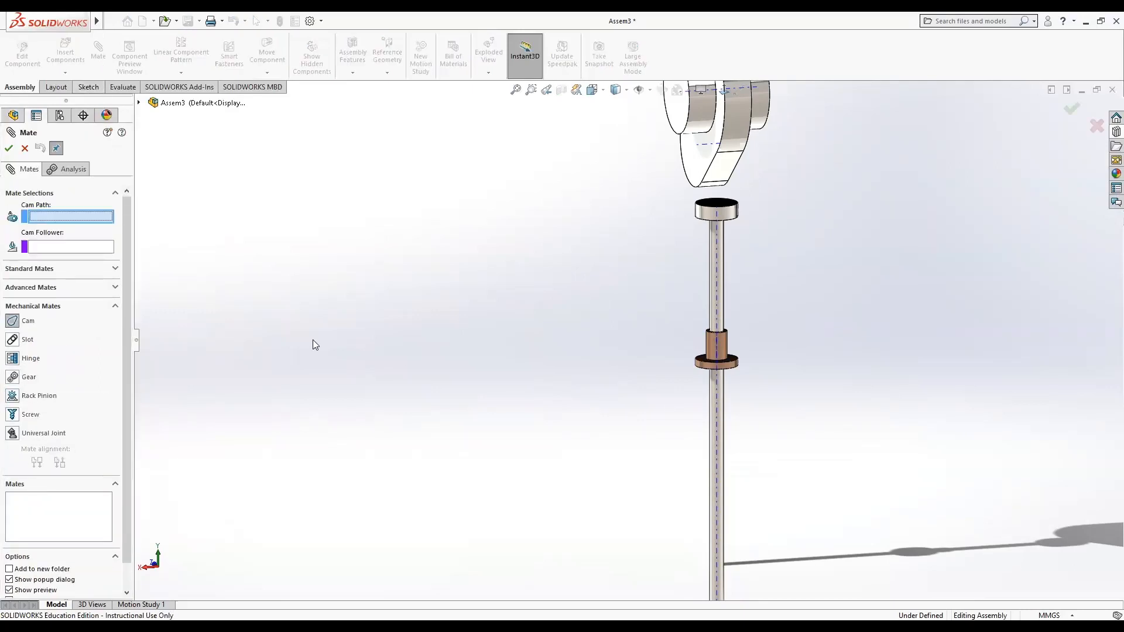
pyautogui.click(719, 165)
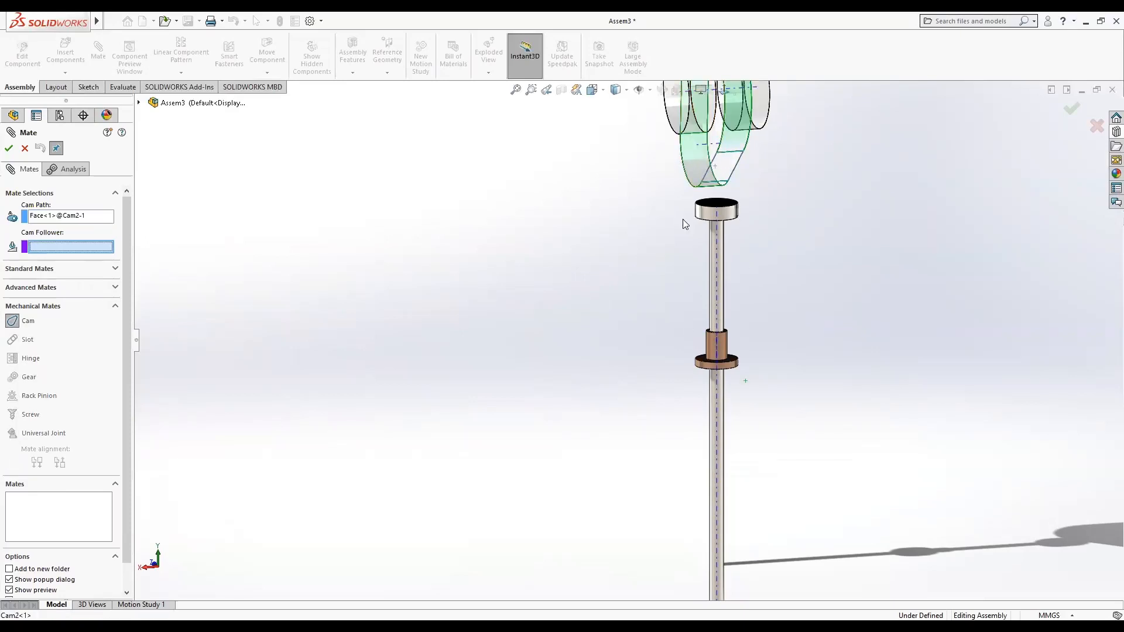
pyautogui.click(710, 206)
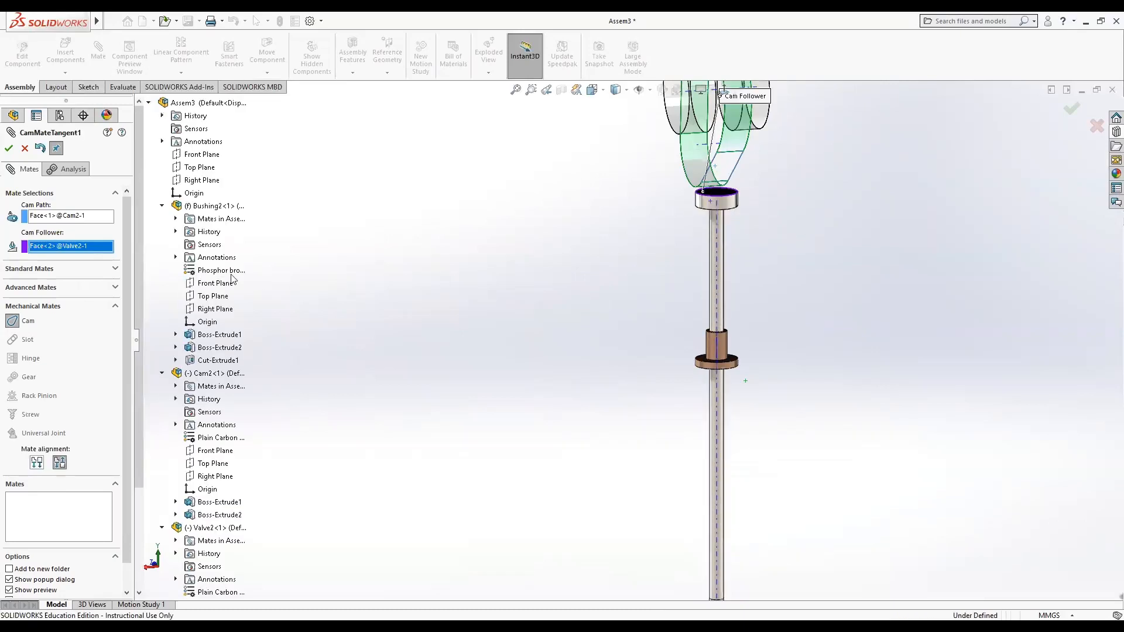
pyautogui.click(9, 148)
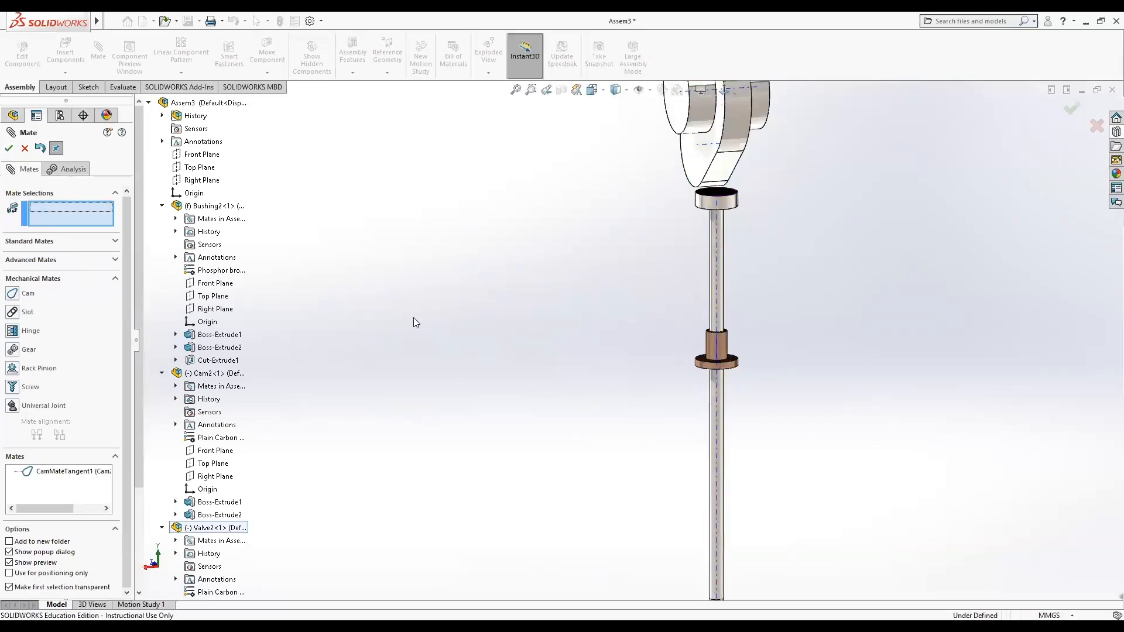
pyautogui.click(8, 149)
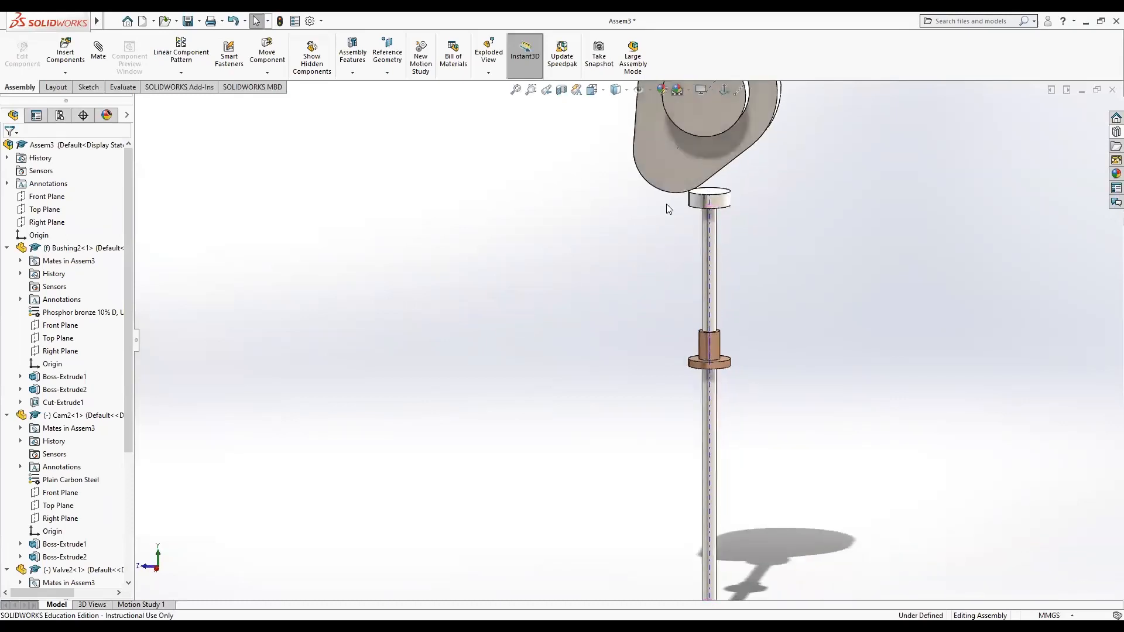
# Turn the cam to test the follower motion and toggle the display of planes in the view.
pyautogui.scroll(2, 631, 323)
pyautogui.moveTo(648, 218); pyautogui.dragTo(588, 180)
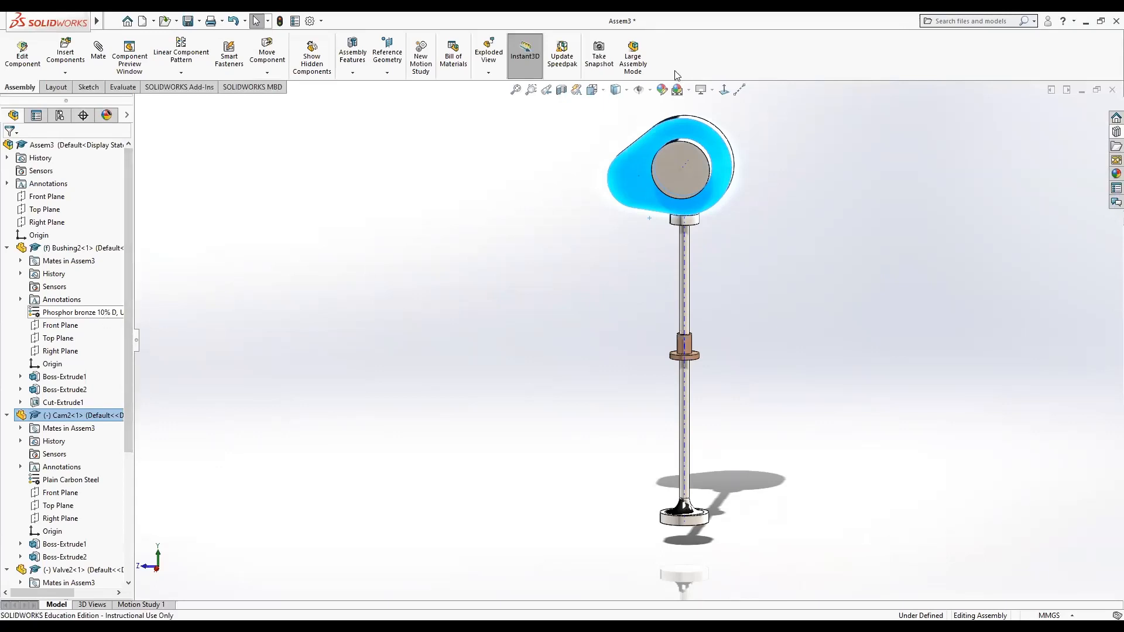
pyautogui.click(649, 91)
pyautogui.click(657, 122)
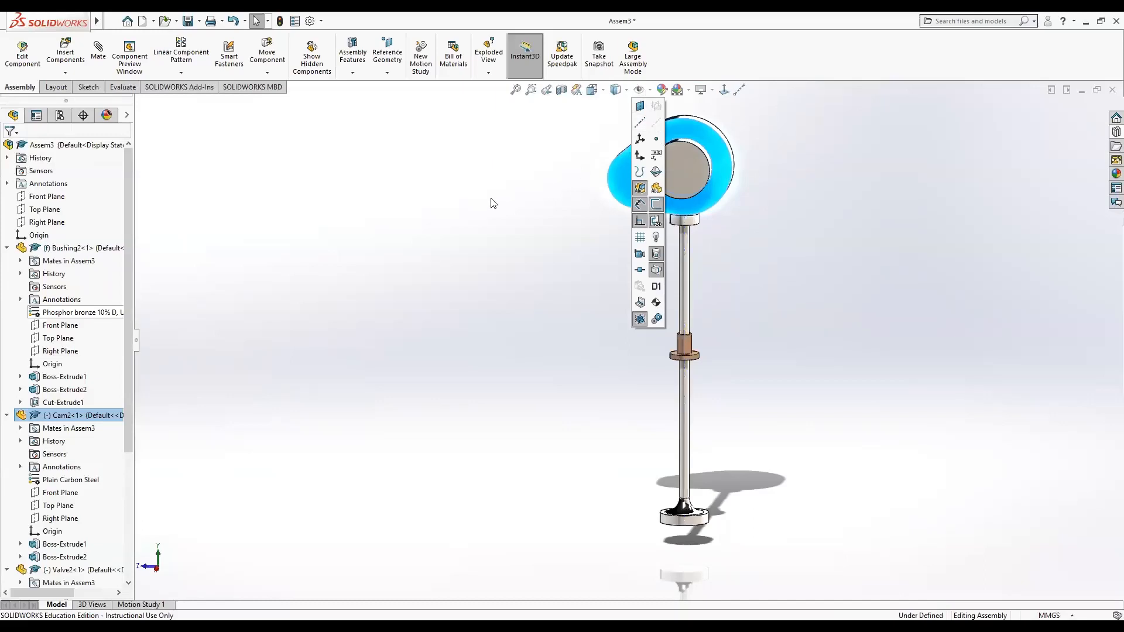
# Orient the view normal to the bushing's Front Plane and enlarge that plane's displayed boundary.
pyautogui.click(51, 199)
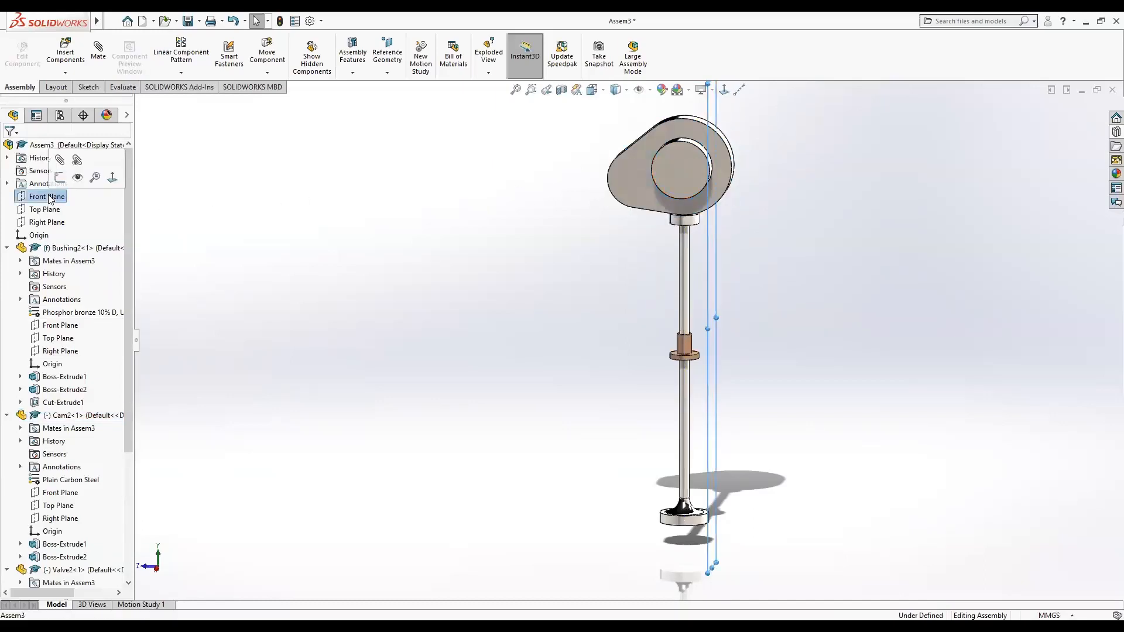
pyautogui.click(58, 327)
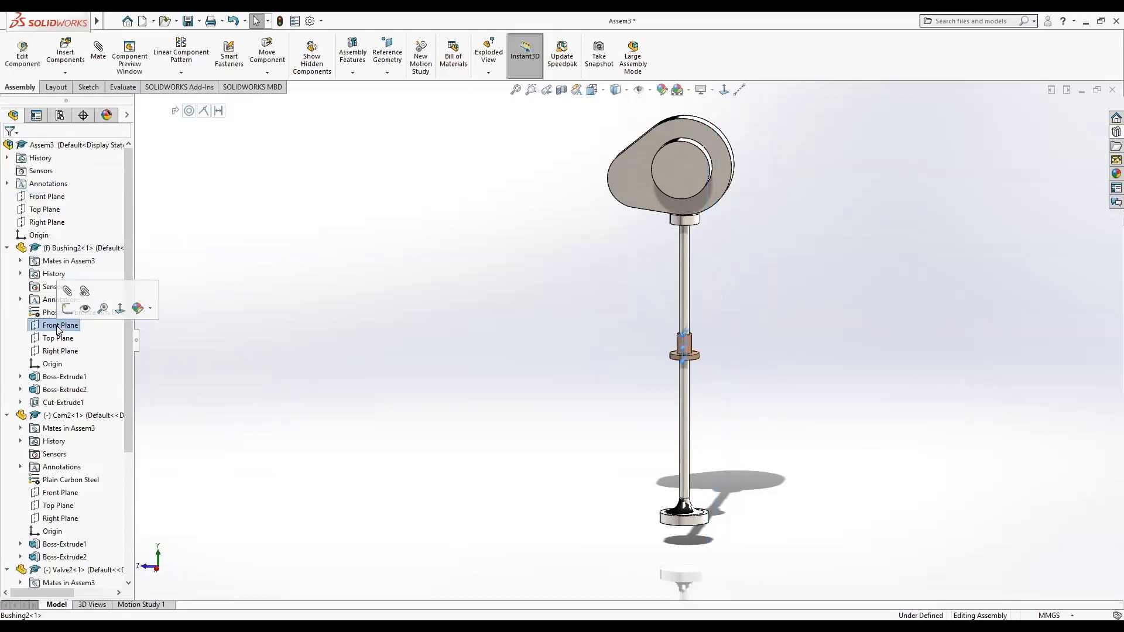
pyautogui.click(119, 308)
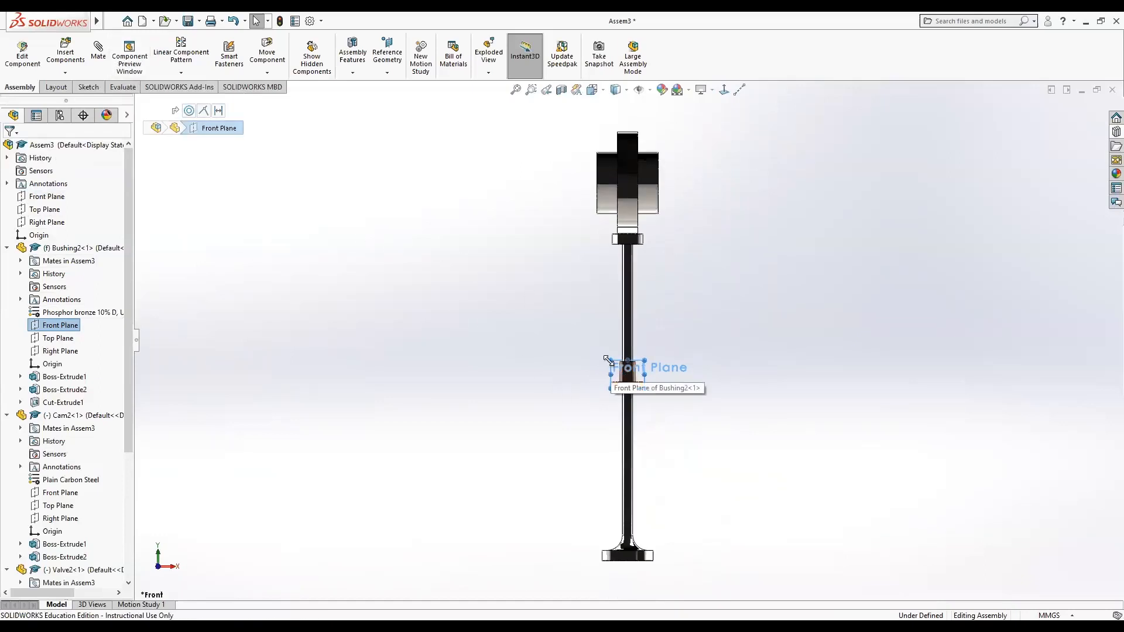
pyautogui.moveTo(611, 361); pyautogui.dragTo(507, 272)
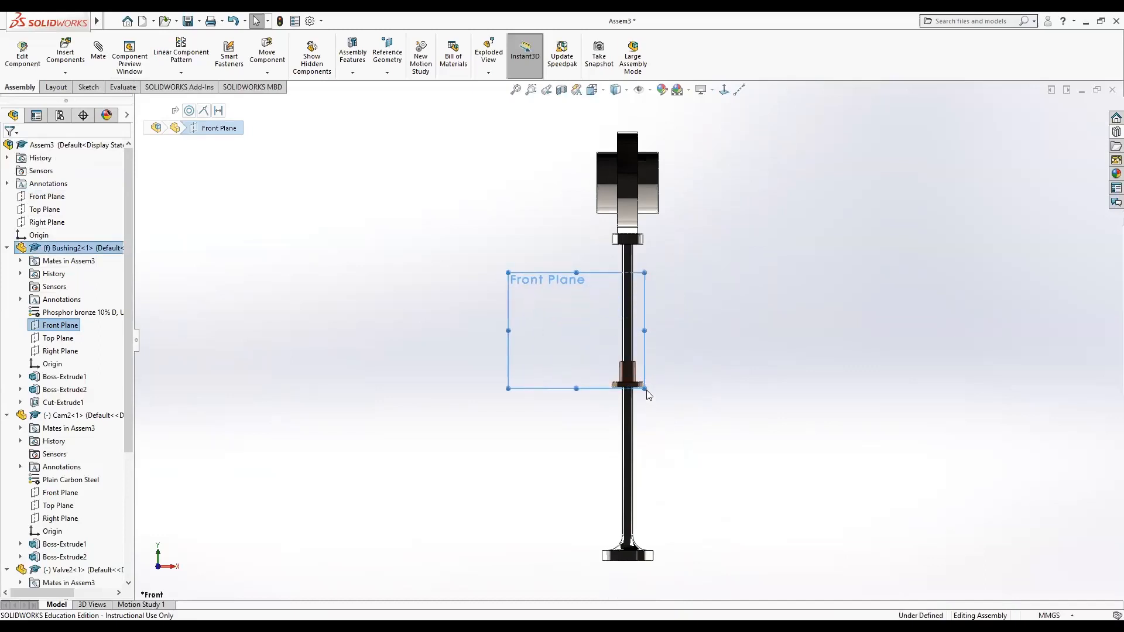
pyautogui.moveTo(645, 389); pyautogui.dragTo(774, 484)
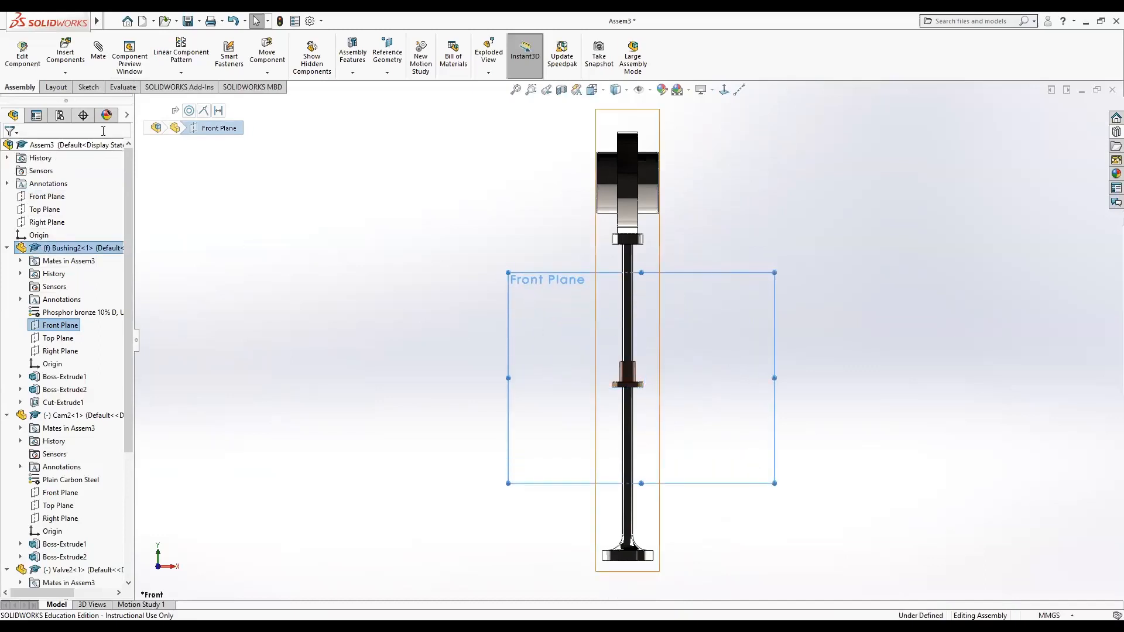
# Insert a new part into the assembly, placing it on the bushing's Front Plane.
pyautogui.click(63, 74)
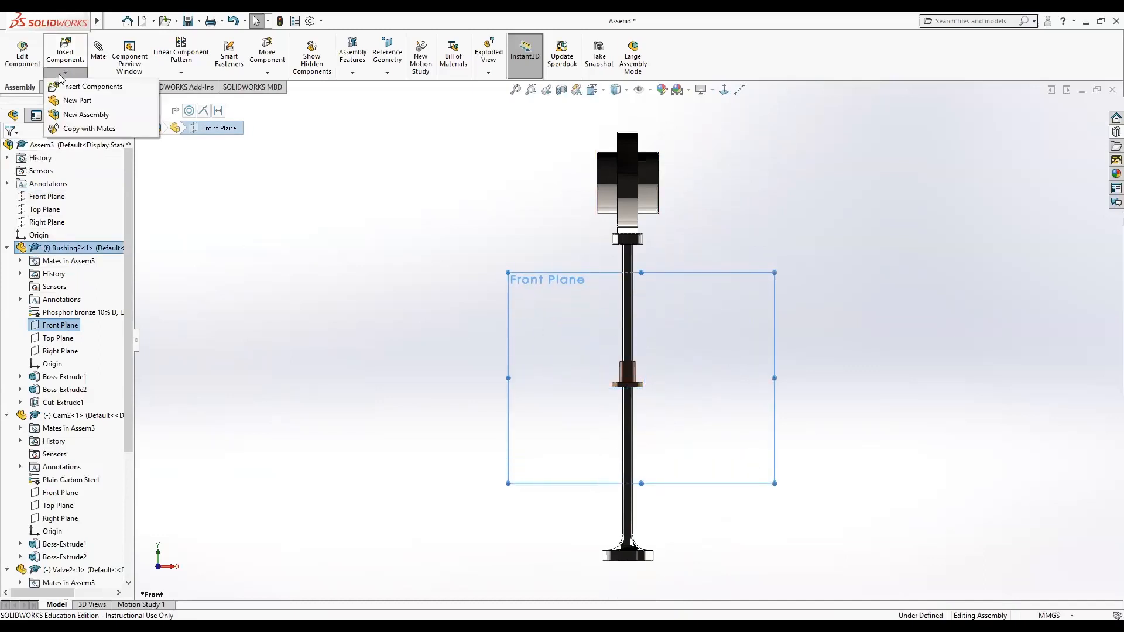
pyautogui.click(77, 101)
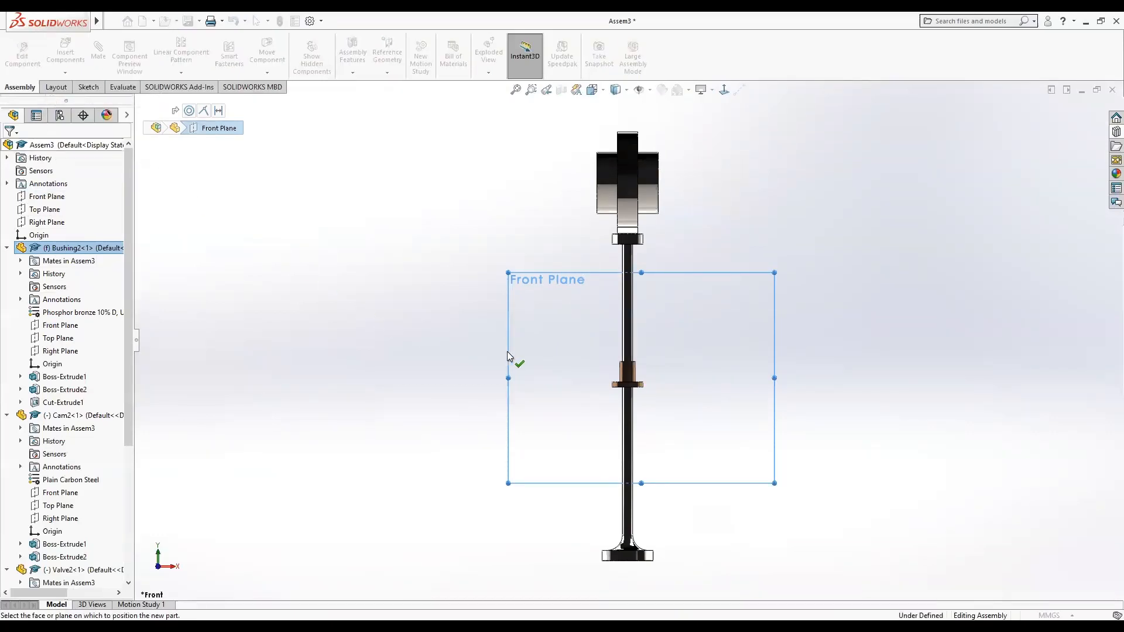
pyautogui.click(525, 358)
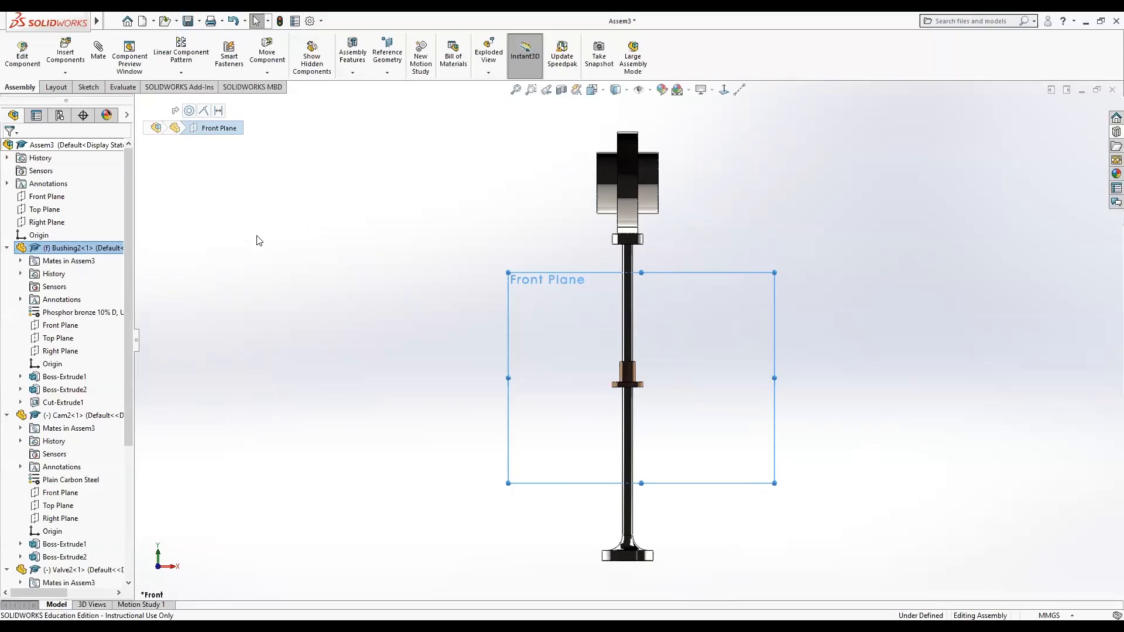
pyautogui.scroll(-2, 258, 236)
pyautogui.scroll(1, 258, 235)
pyautogui.scroll(2, 259, 241)
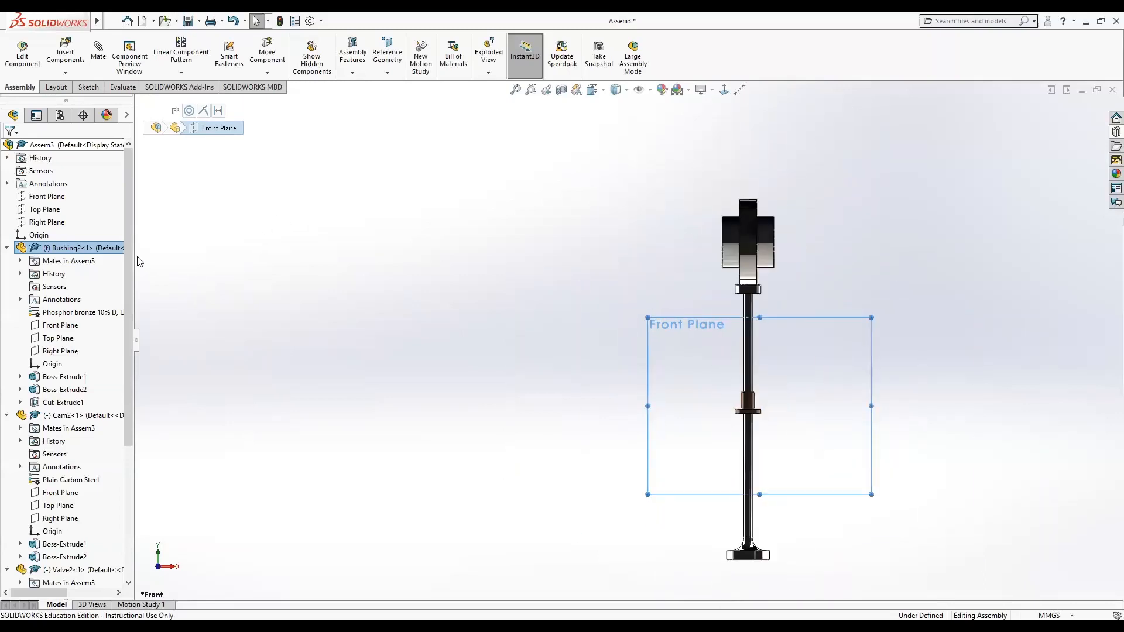
# Expand the new part Part4 in the design tree, inspect its Front Plane, and set the part to float.
pyautogui.moveTo(126, 256); pyautogui.dragTo(150, 573)
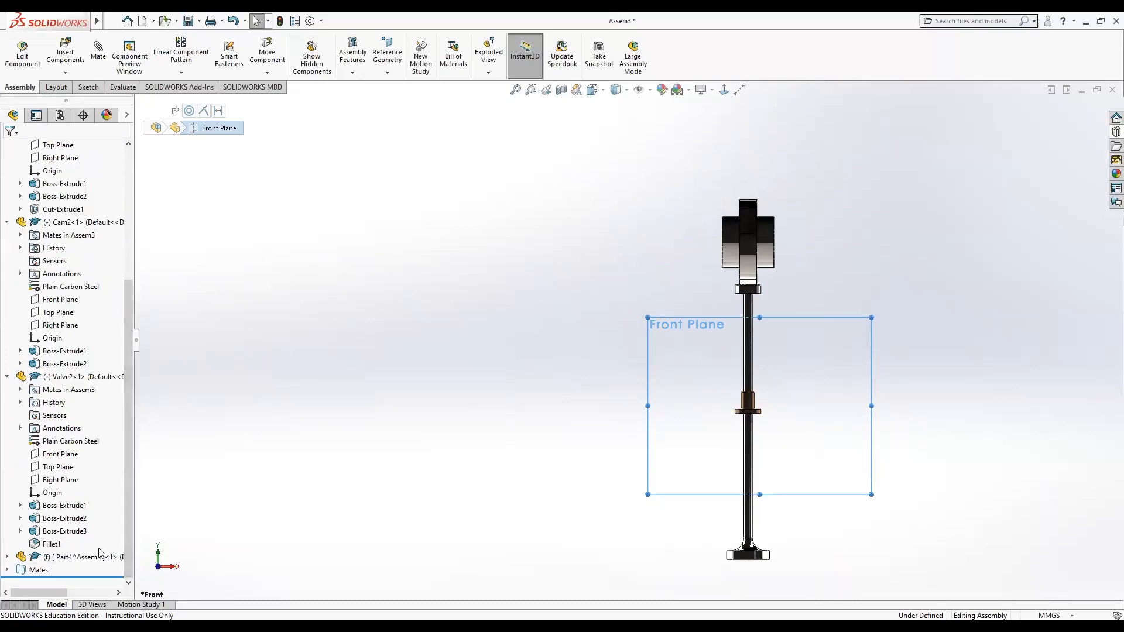
pyautogui.click(63, 559)
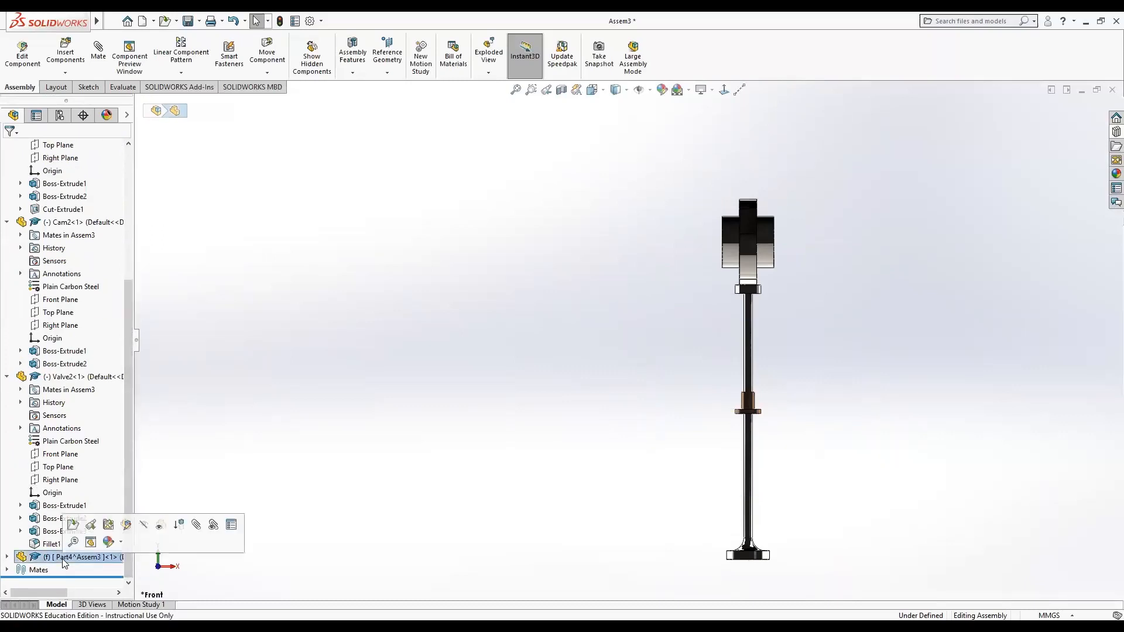
pyautogui.click(7, 559)
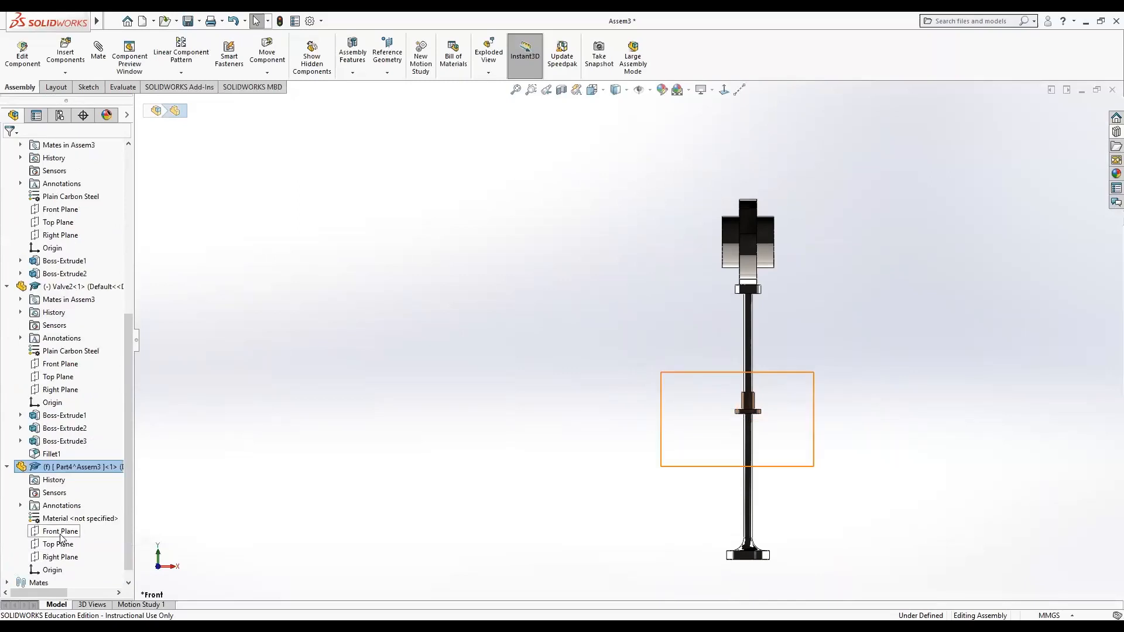
pyautogui.click(81, 531)
pyautogui.moveTo(476, 514)
pyautogui.mouseDown(button='middle')
pyautogui.moveTo(464, 494)
pyautogui.moveTo(397, 481)
pyautogui.moveTo(353, 495)
pyautogui.moveTo(346, 510)
pyautogui.moveTo(464, 484)
pyautogui.moveTo(481, 517)
pyautogui.mouseUp(button='middle')
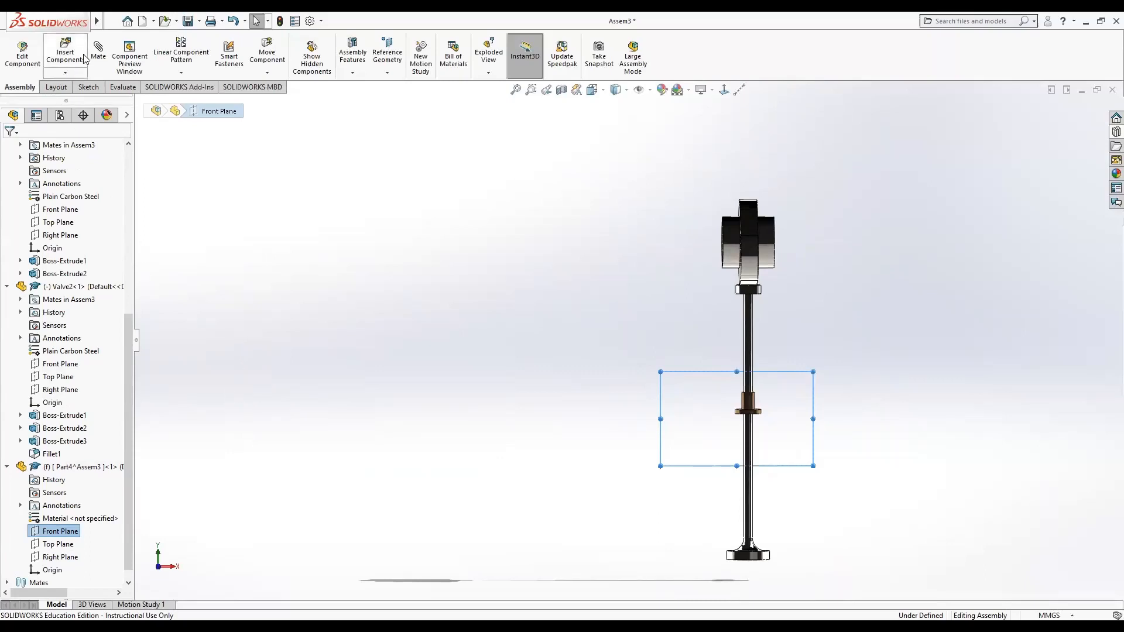
pyautogui.click(634, 401)
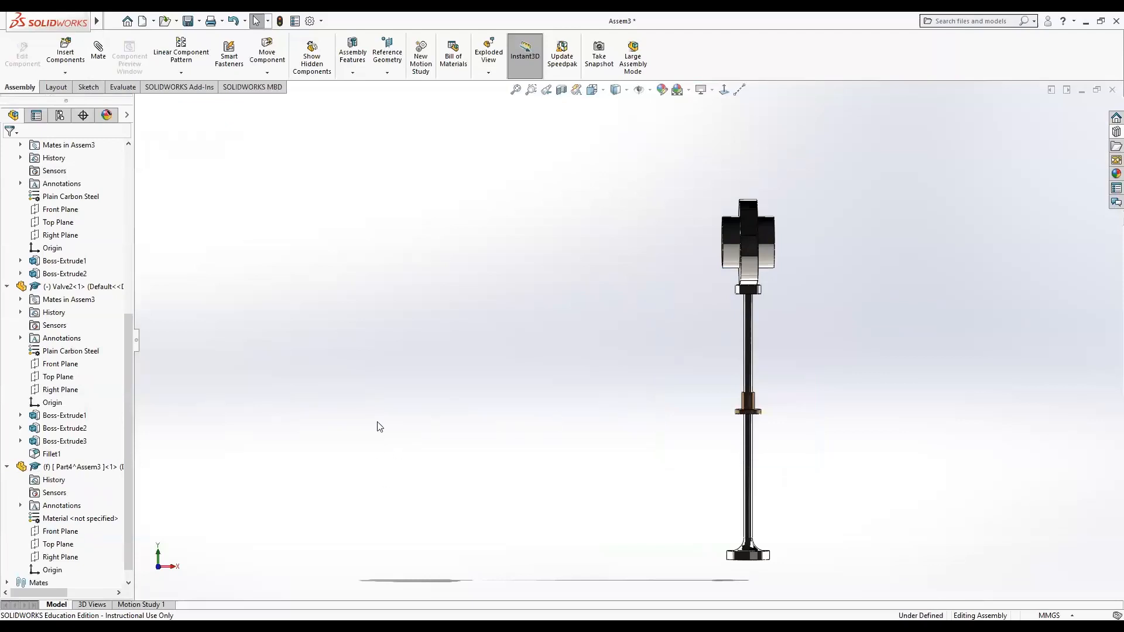
pyautogui.rightClick(103, 471)
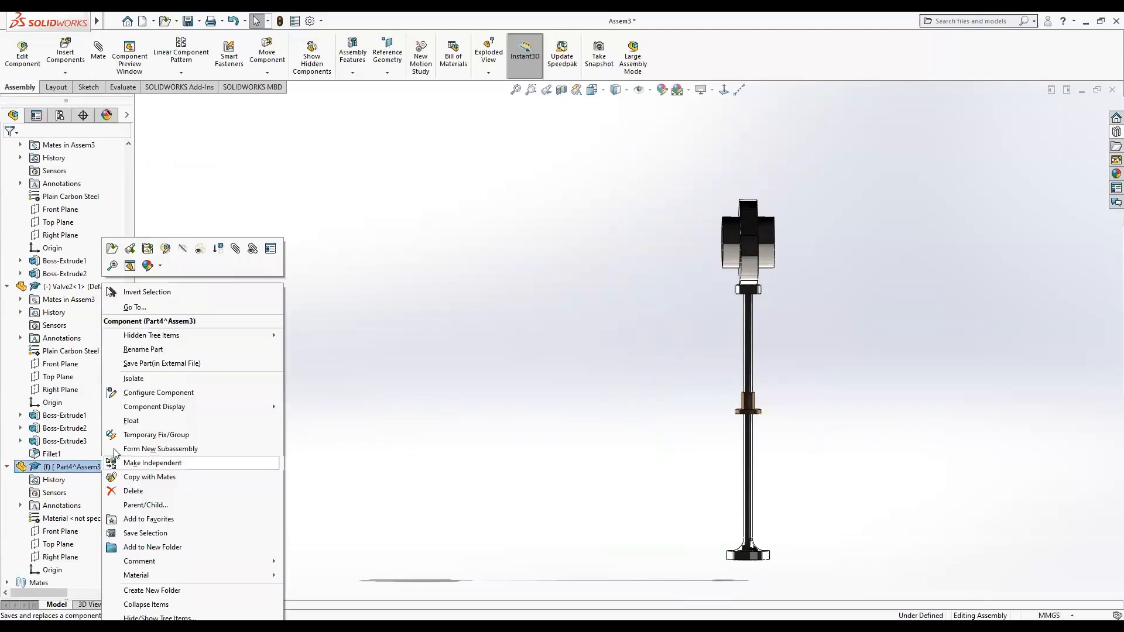
pyautogui.click(147, 420)
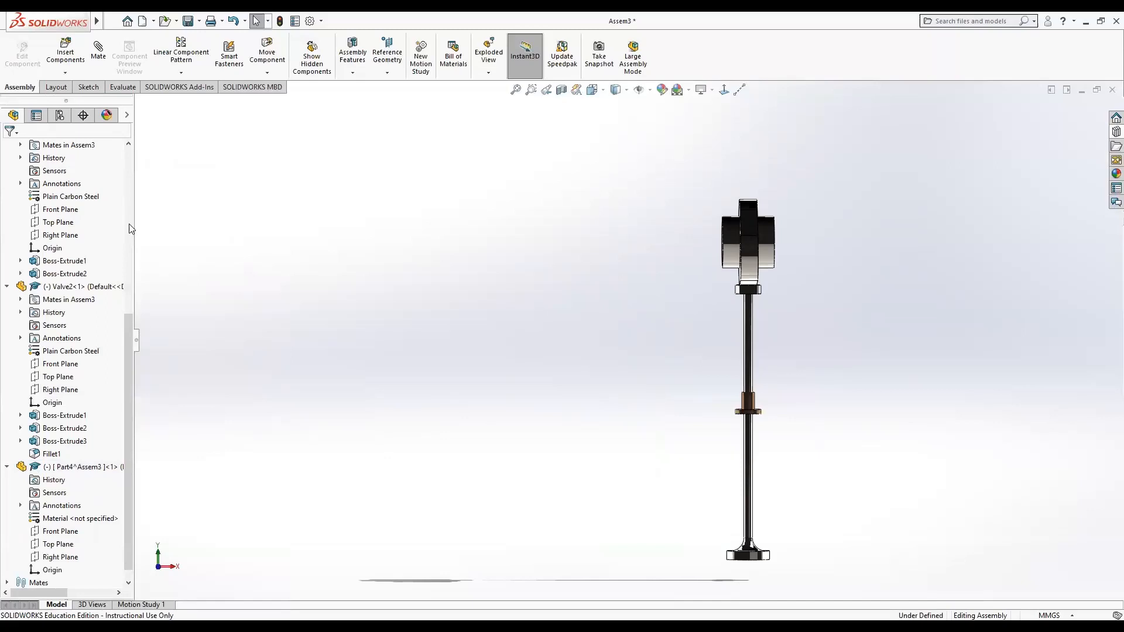
# Add a Coincident mate between the bushing's Front Plane and the new part's Front Plane.
pyautogui.click(95, 56)
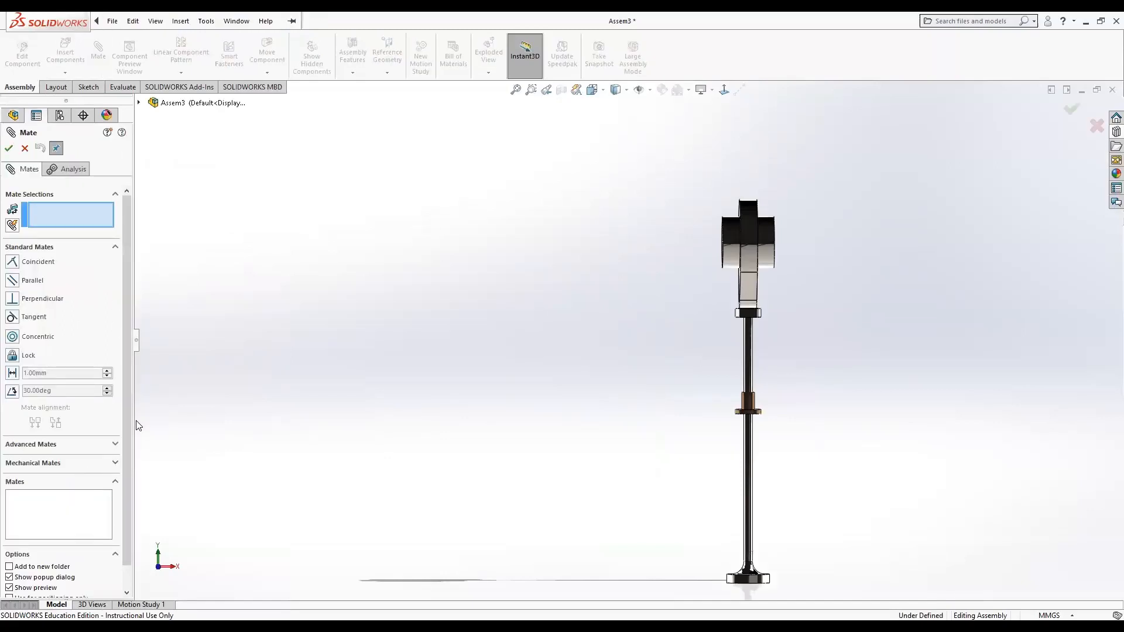
pyautogui.click(139, 103)
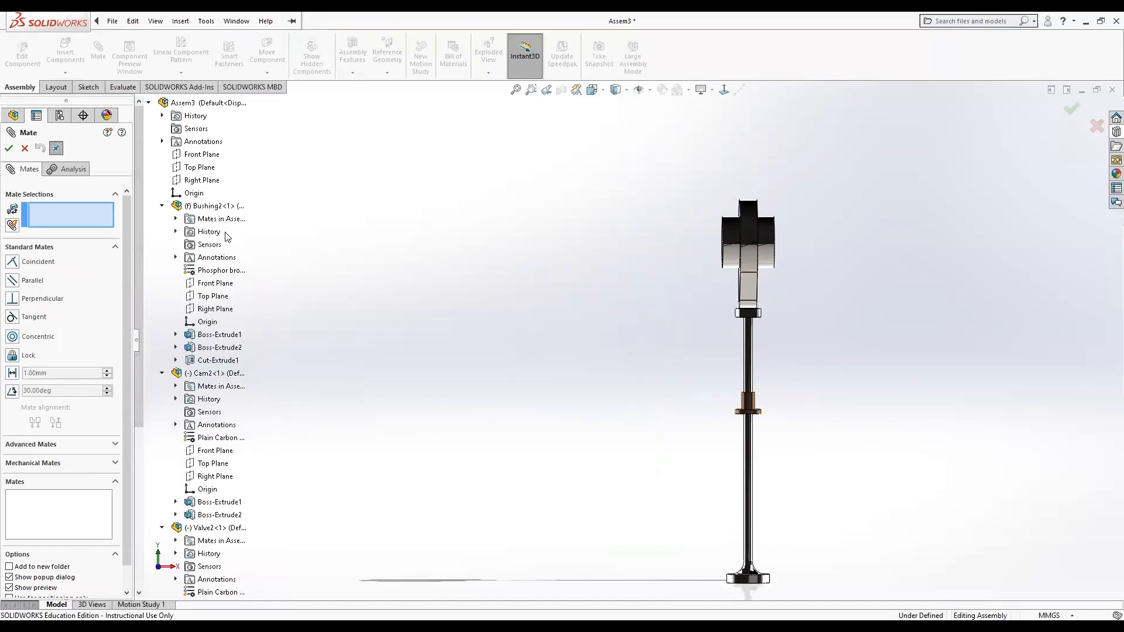
pyautogui.click(206, 285)
pyautogui.scroll(2, 352, 429)
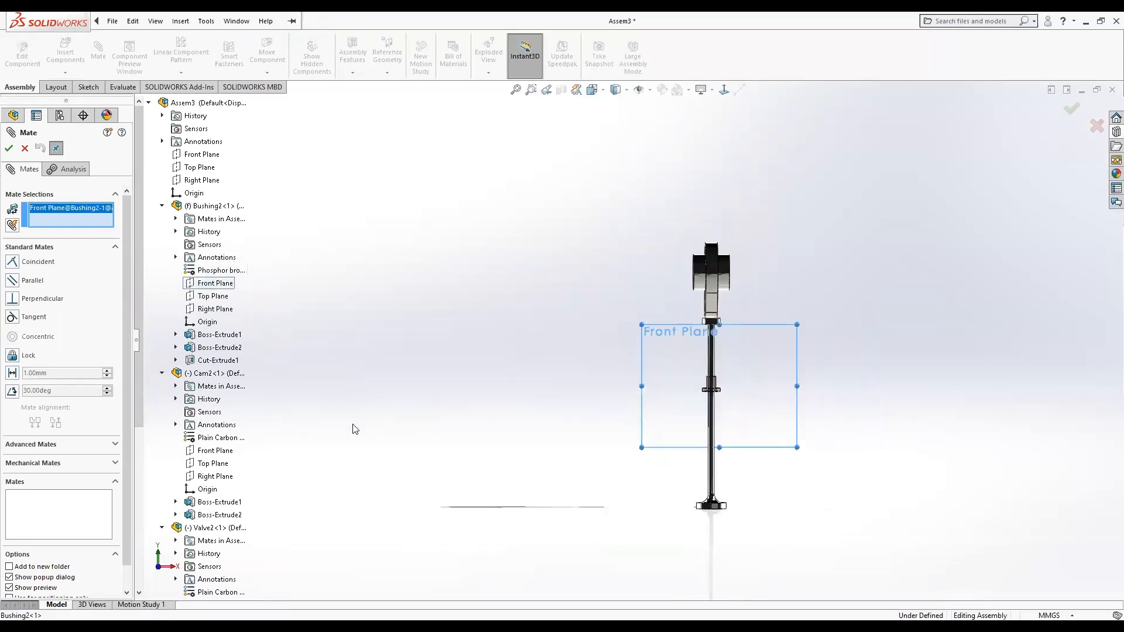
pyautogui.scroll(-6, 217, 467)
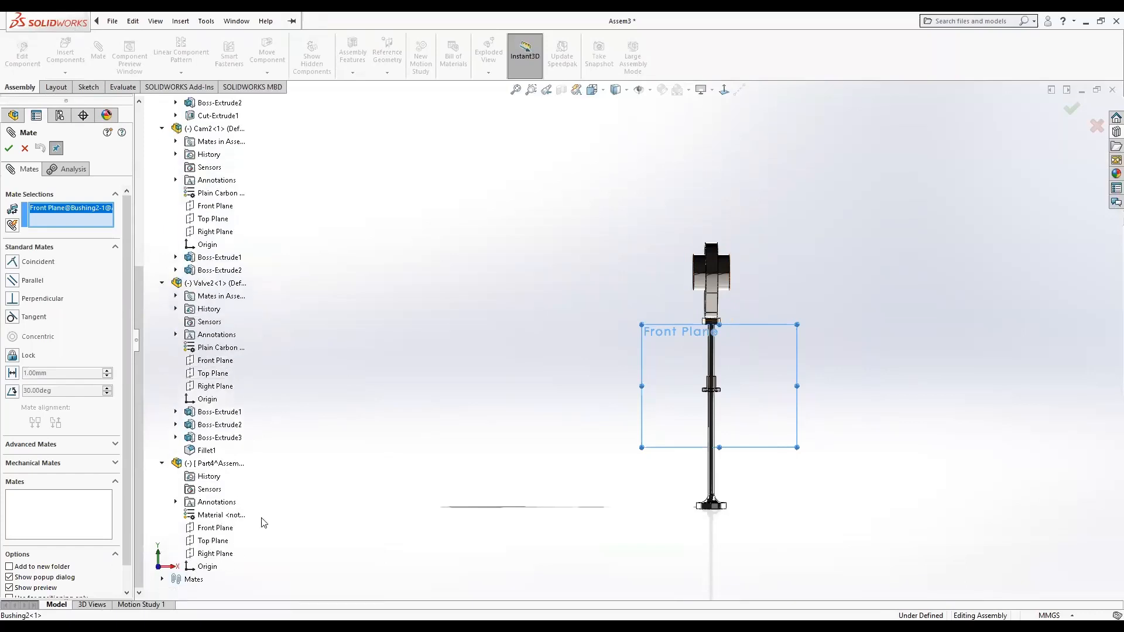
pyautogui.click(224, 530)
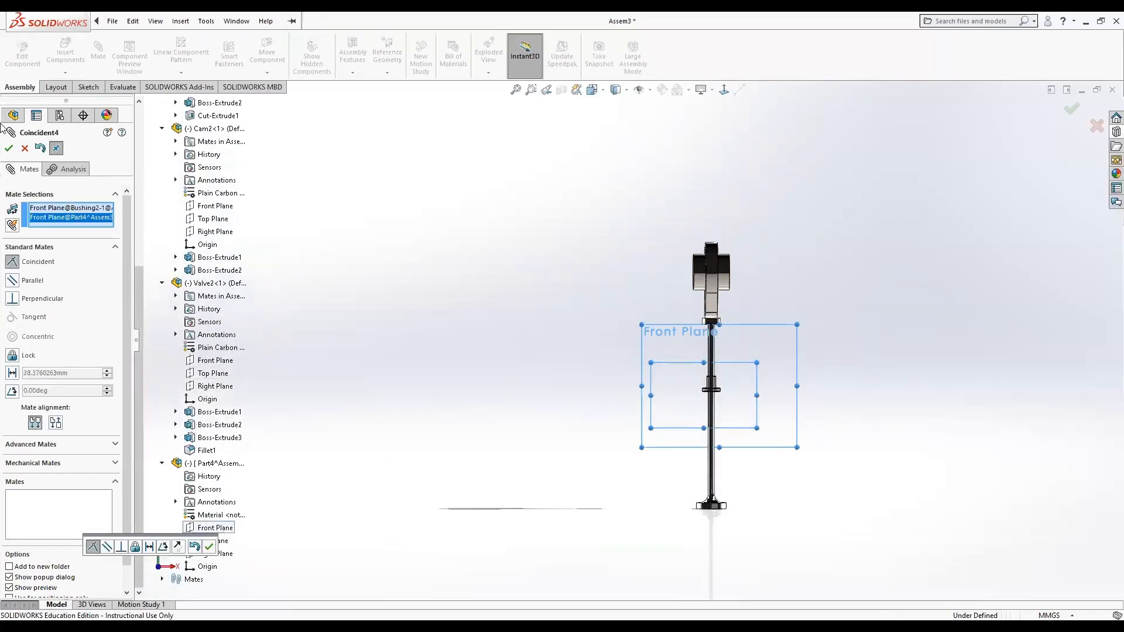
pyautogui.click(9, 148)
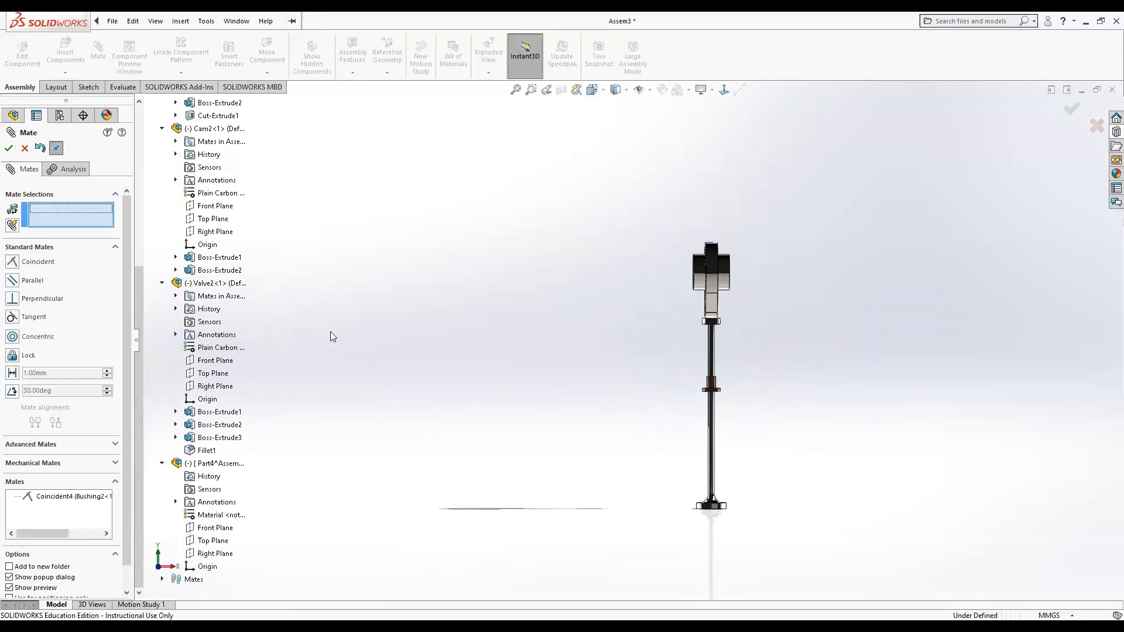
pyautogui.click(9, 148)
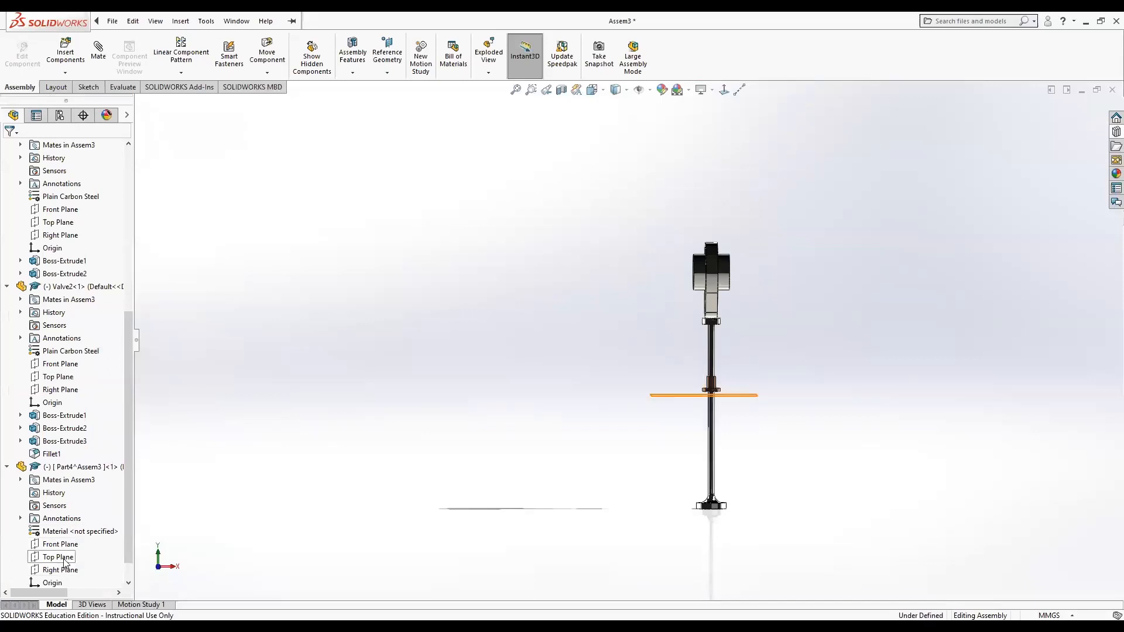
# Enlarge the new part's Front Plane boundary upward so it reaches the cam.
pyautogui.click(59, 545)
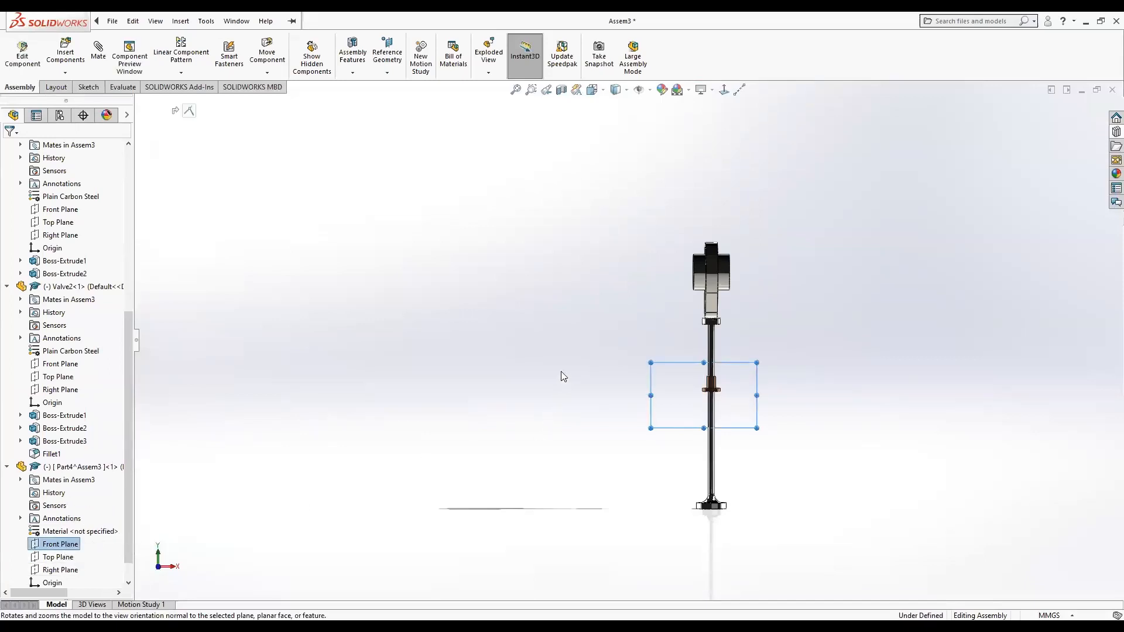
pyautogui.moveTo(560, 372)
pyautogui.mouseDown(button='middle')
pyautogui.moveTo(427, 371)
pyautogui.moveTo(562, 366)
pyautogui.mouseUp(button='middle')
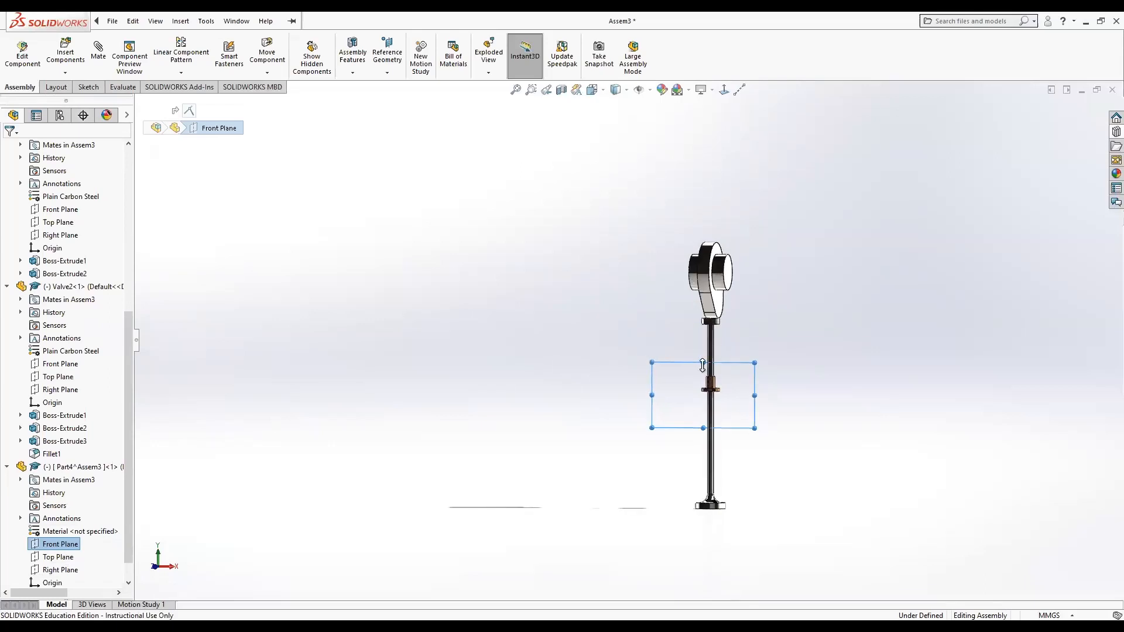
pyautogui.moveTo(703, 366); pyautogui.dragTo(703, 248)
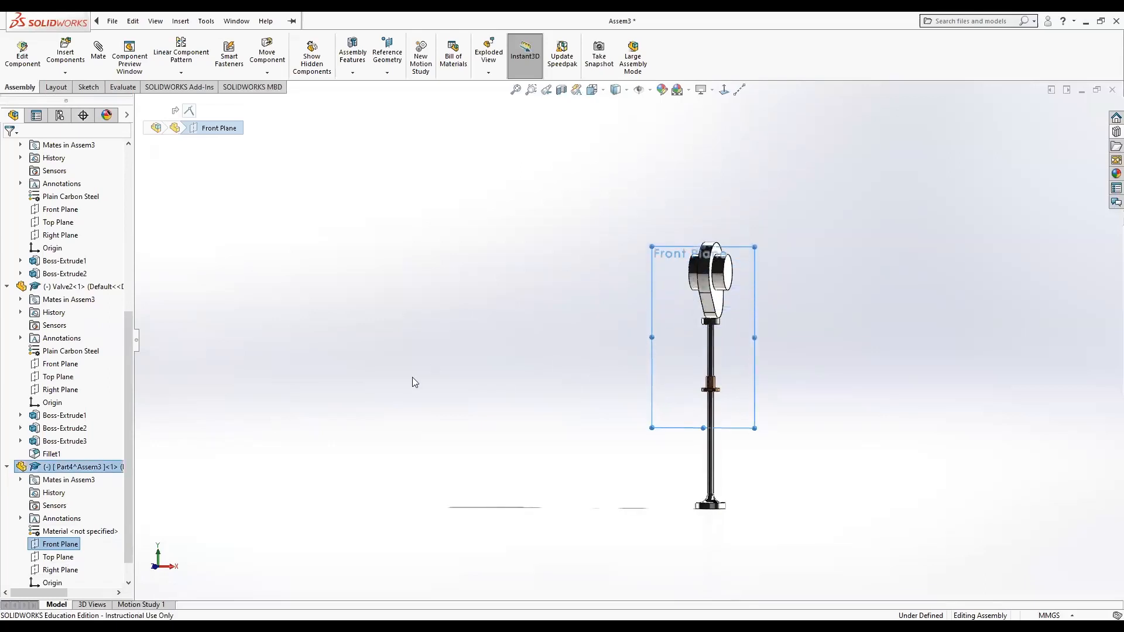
pyautogui.click(413, 383)
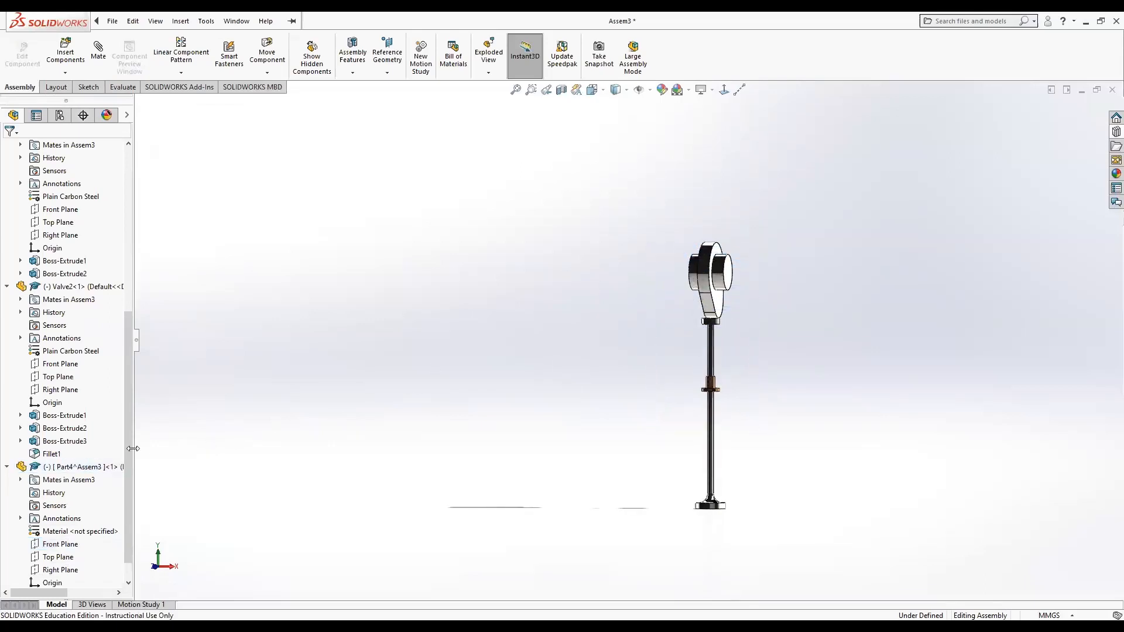
# Edit the new part in context and open a sketch on its Front Plane, viewed normal to it.
pyautogui.rightClick(84, 472)
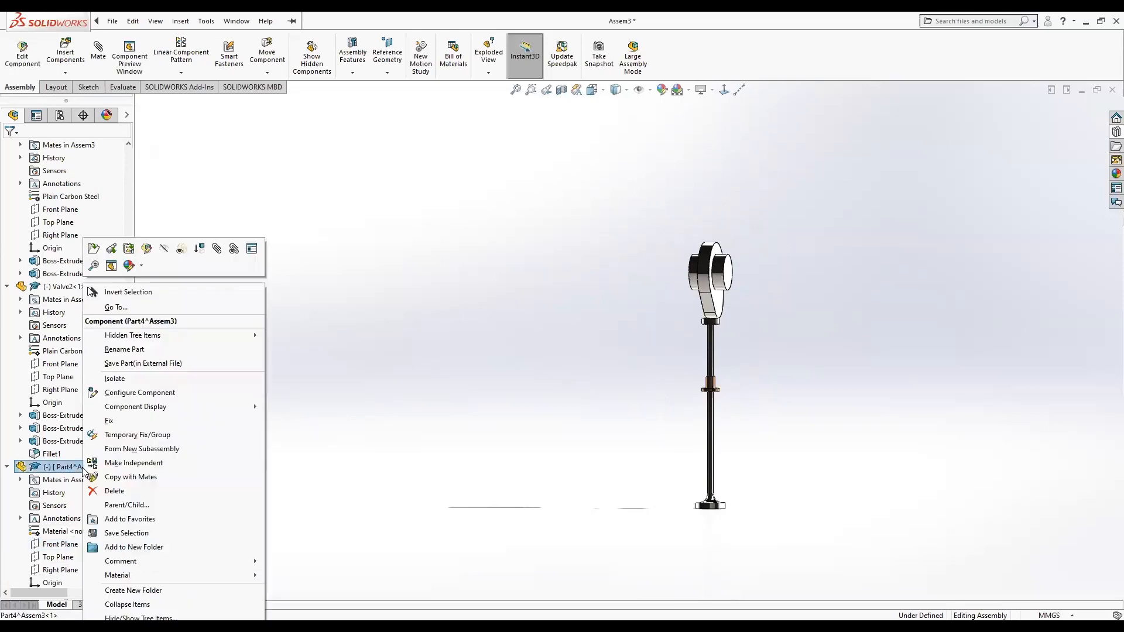
pyautogui.click(146, 250)
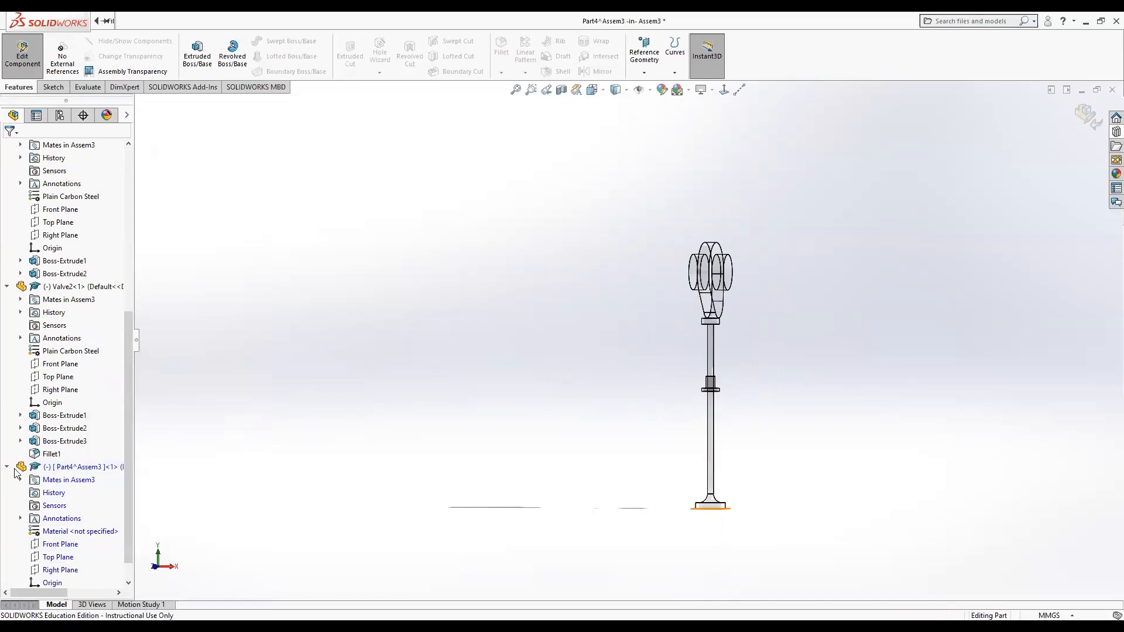
pyautogui.rightClick(78, 545)
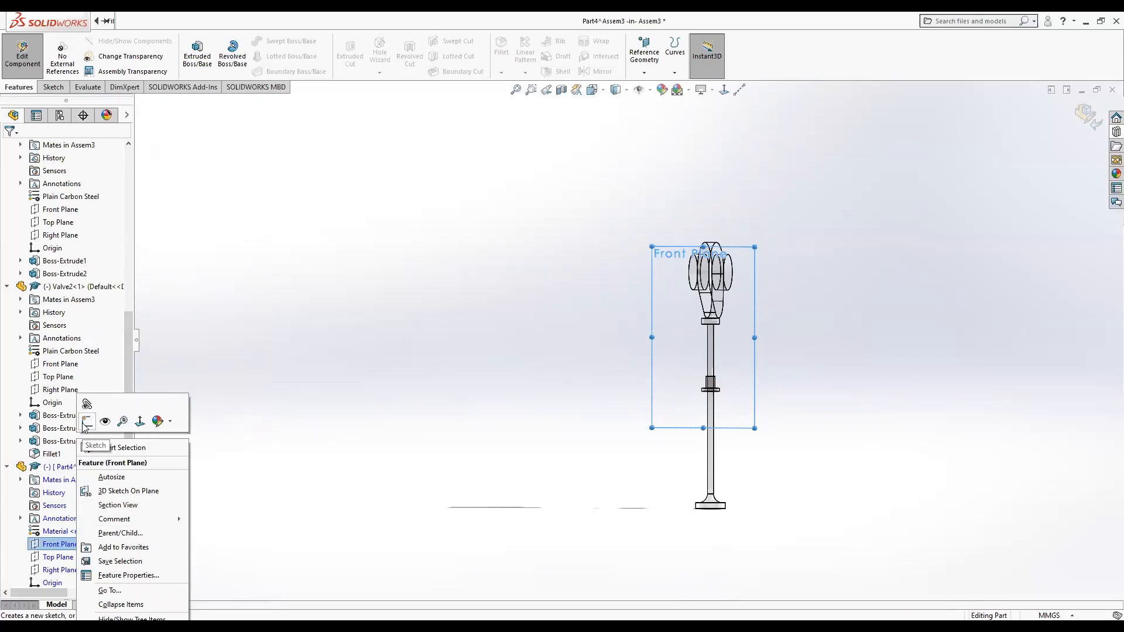
pyautogui.click(86, 422)
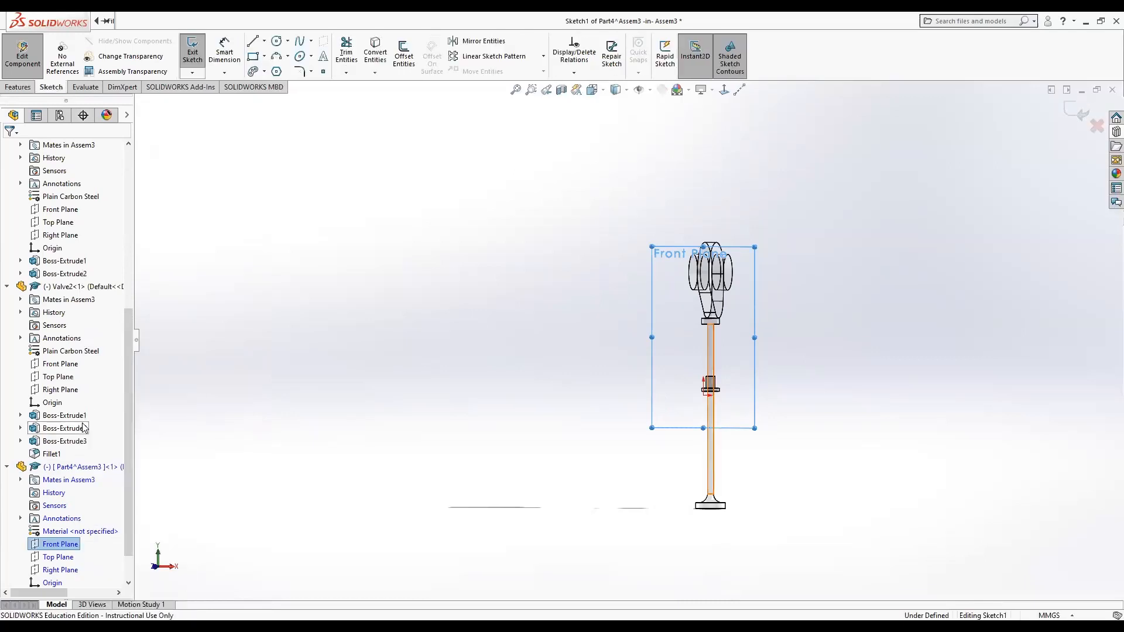
pyautogui.click(723, 90)
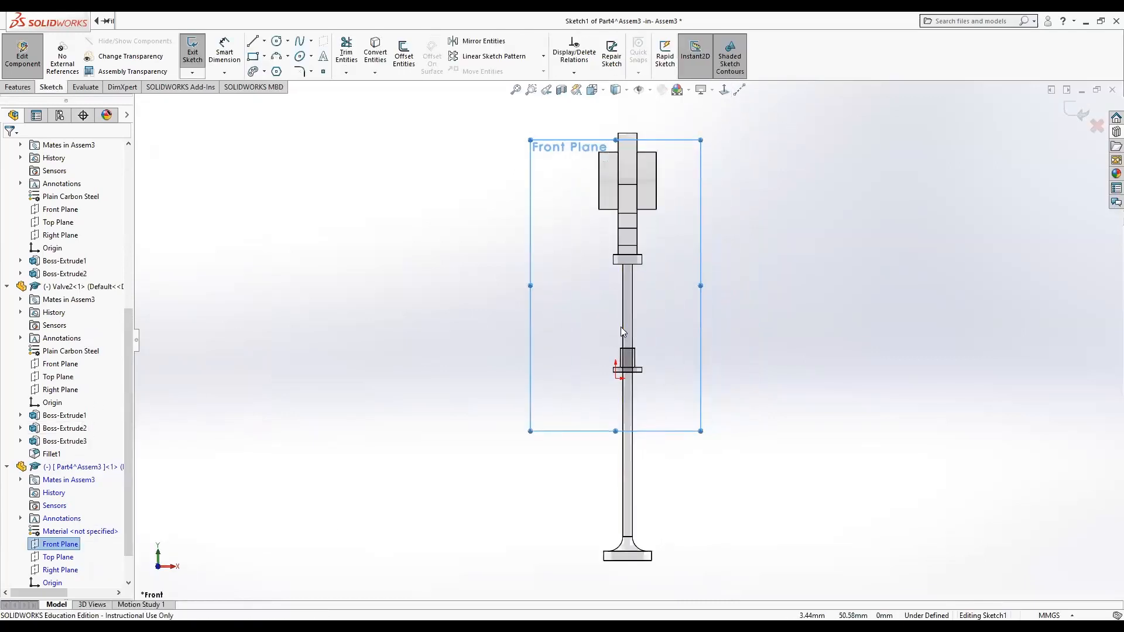
pyautogui.scroll(-5, 622, 319)
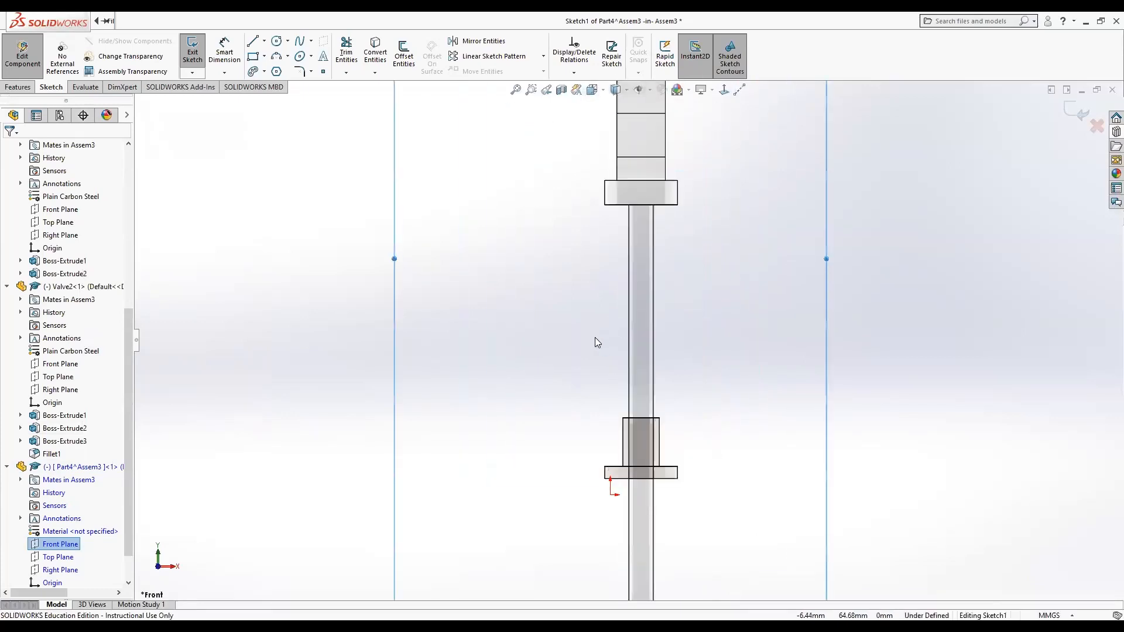
pyautogui.scroll(-2, 596, 342)
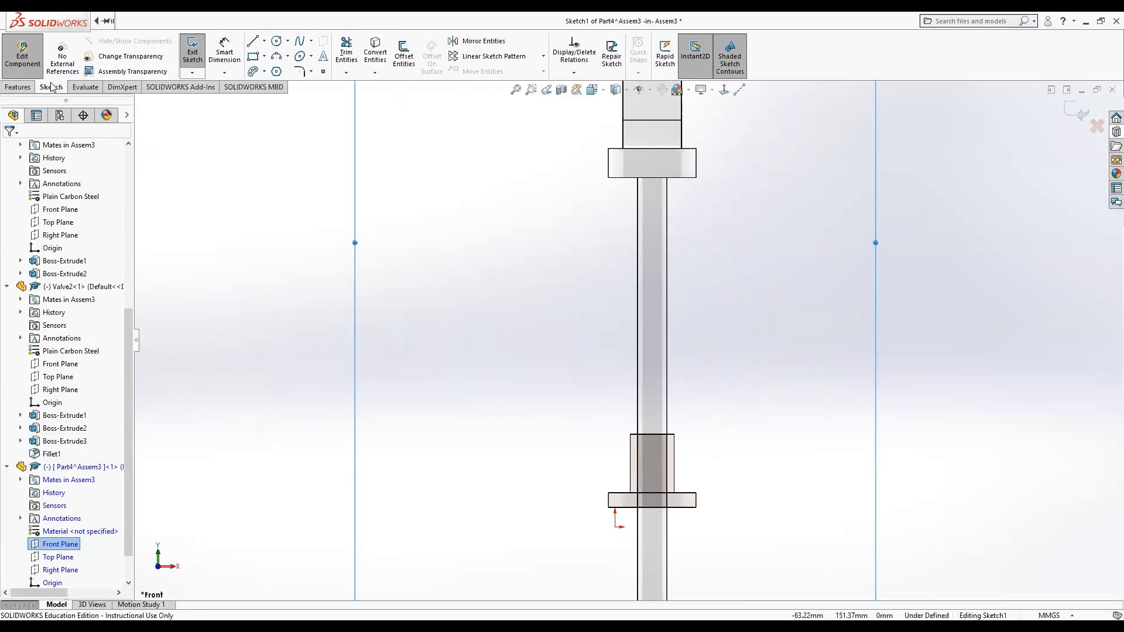
# Sketch a vertical line about 108 mm long down the valve stem's centre, from the upper collar to the bushing flange.
pyautogui.click(253, 41)
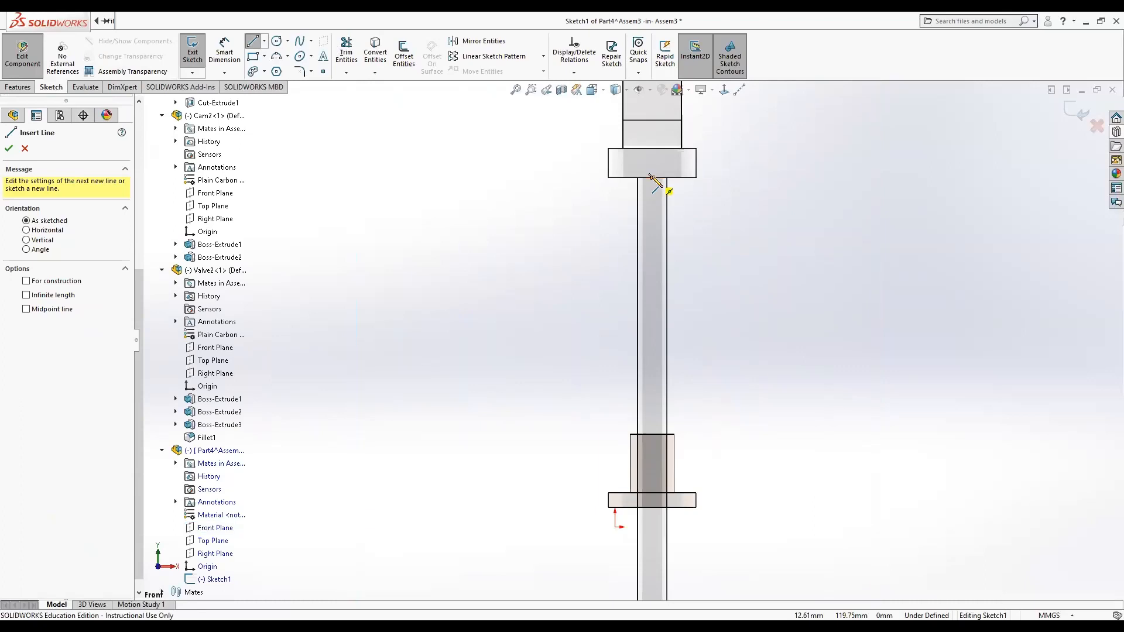
pyautogui.click(652, 178)
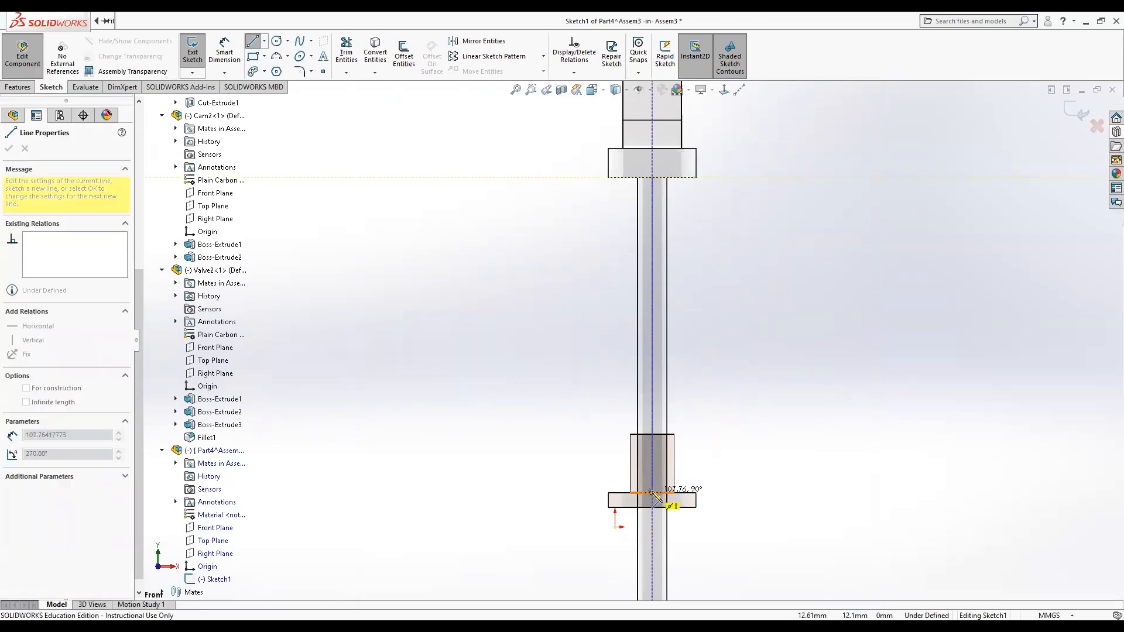
pyautogui.click(652, 492)
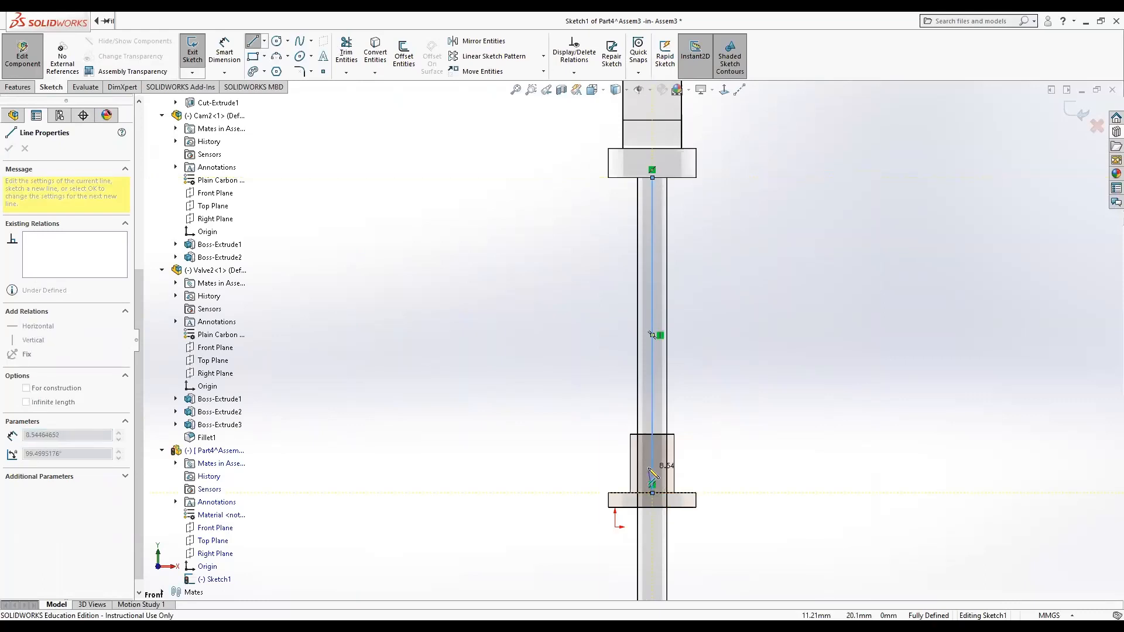
pyautogui.press('Escape')
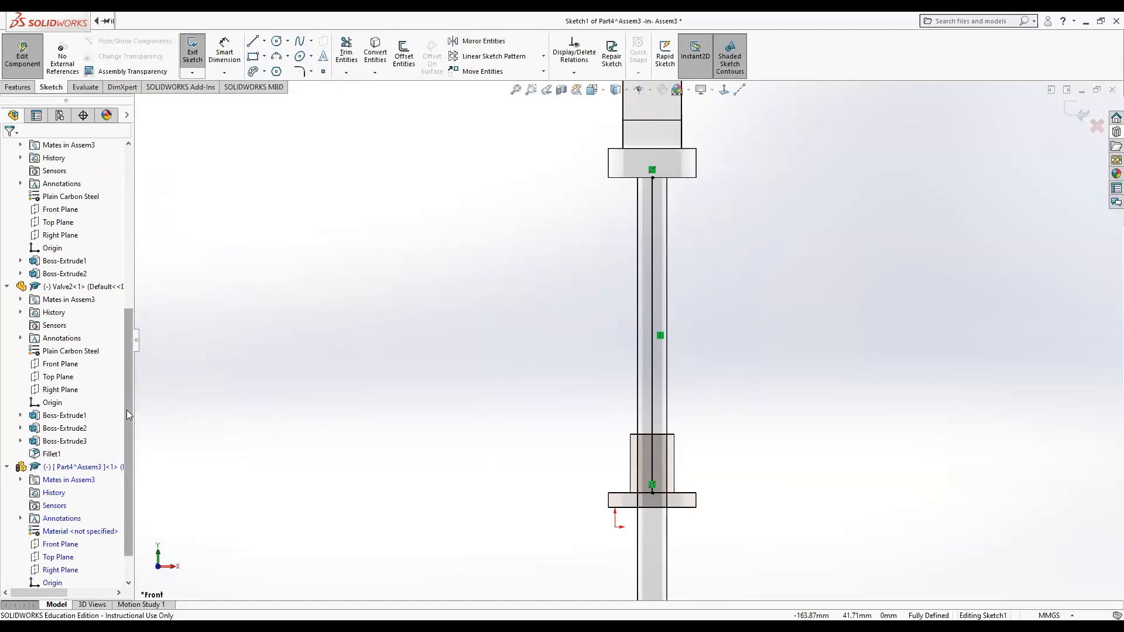
# Close the path-line sketch and open a new sketch on the new part's Front Plane.
pyautogui.scroll(-1, 127, 433)
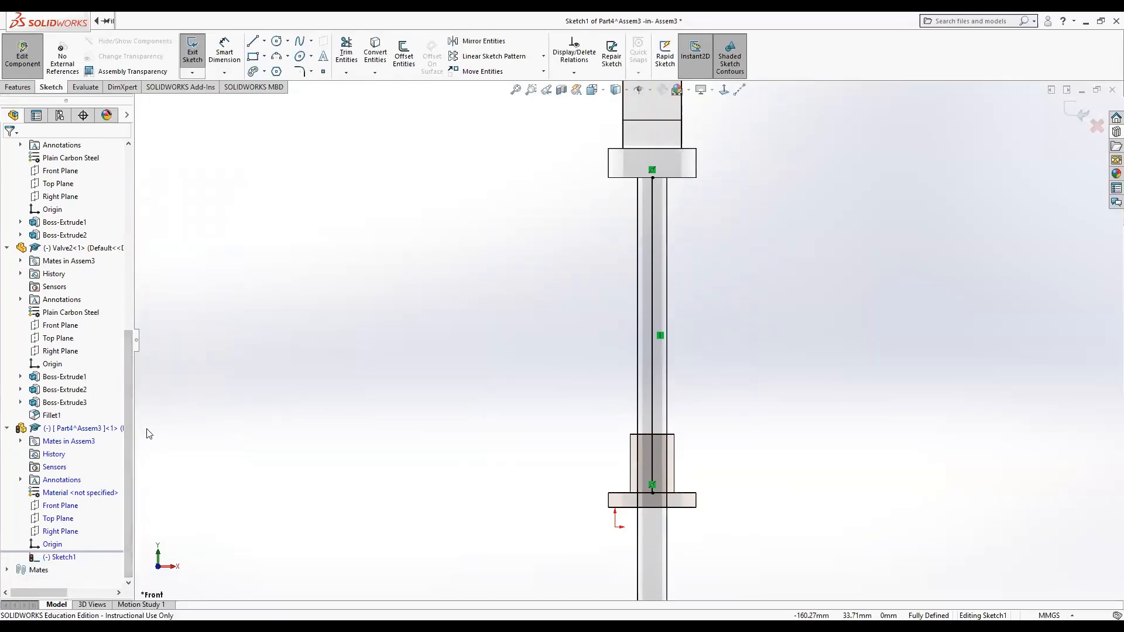
pyautogui.rightClick(65, 508)
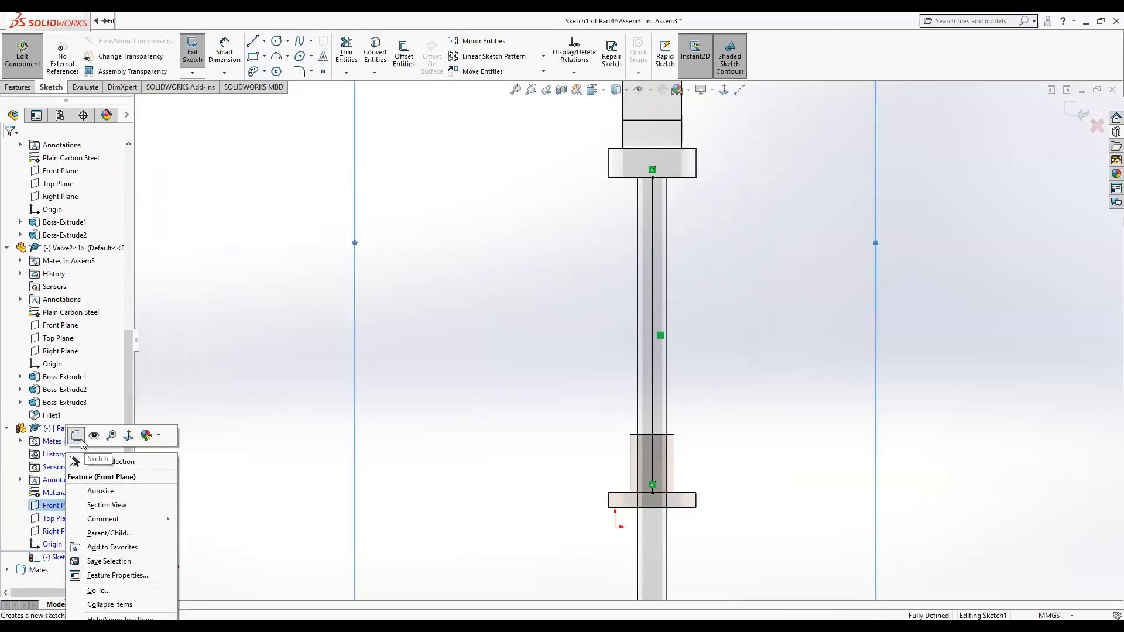
pyautogui.click(303, 412)
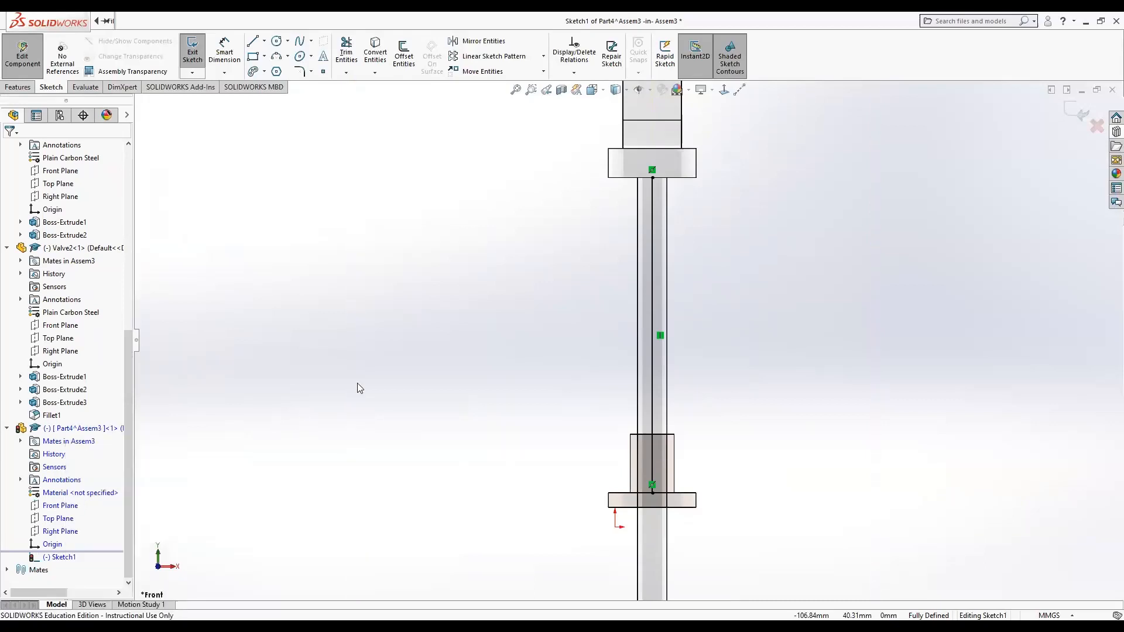
pyautogui.click(1082, 111)
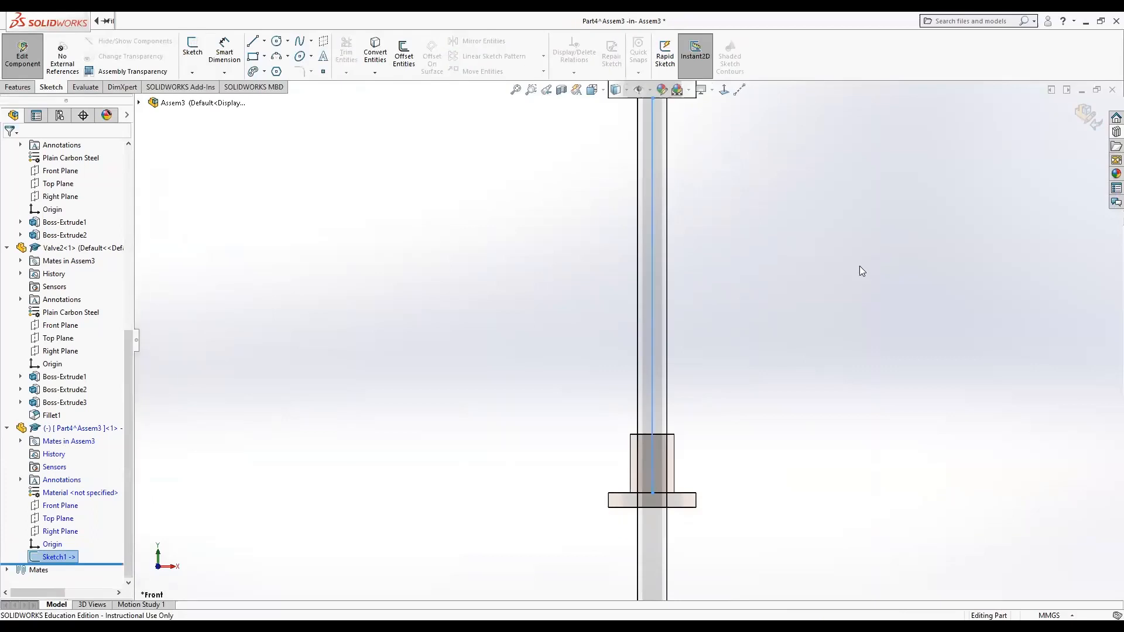
pyautogui.rightClick(58, 507)
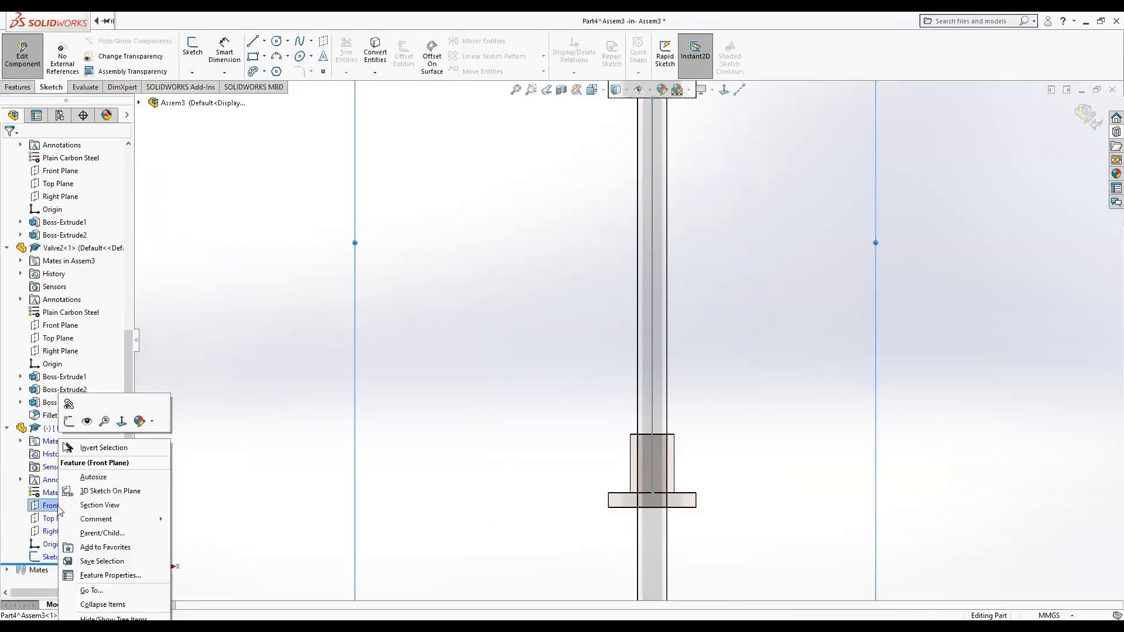
pyautogui.click(69, 422)
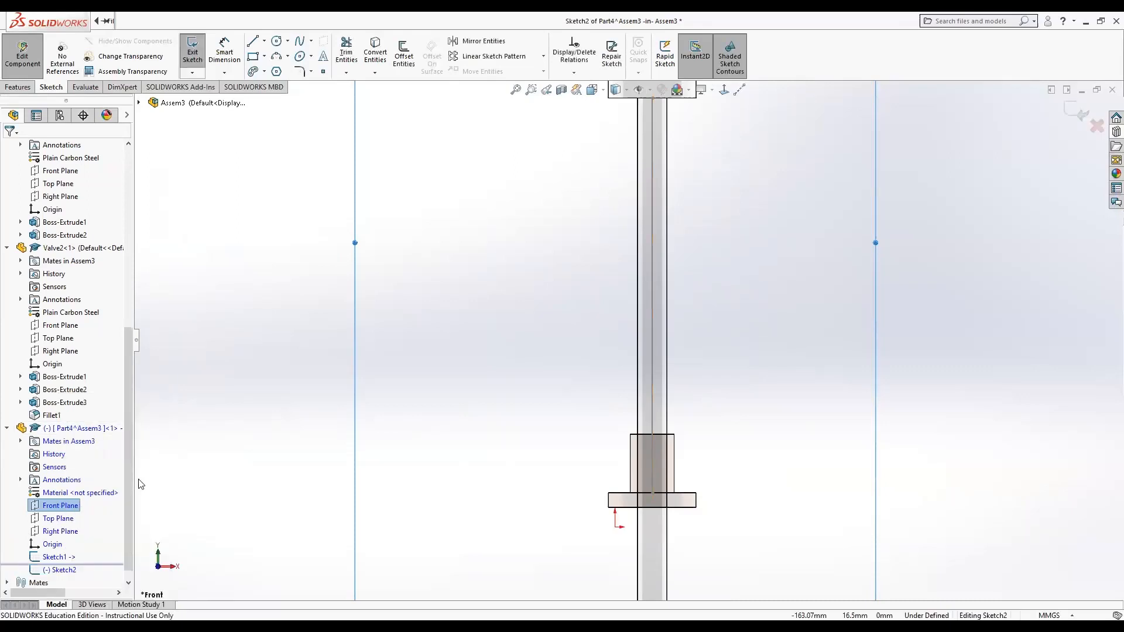
# Sketch a small circle about 7 mm in diameter beside the stem, level with the bushing flange.
pyautogui.click(109, 21)
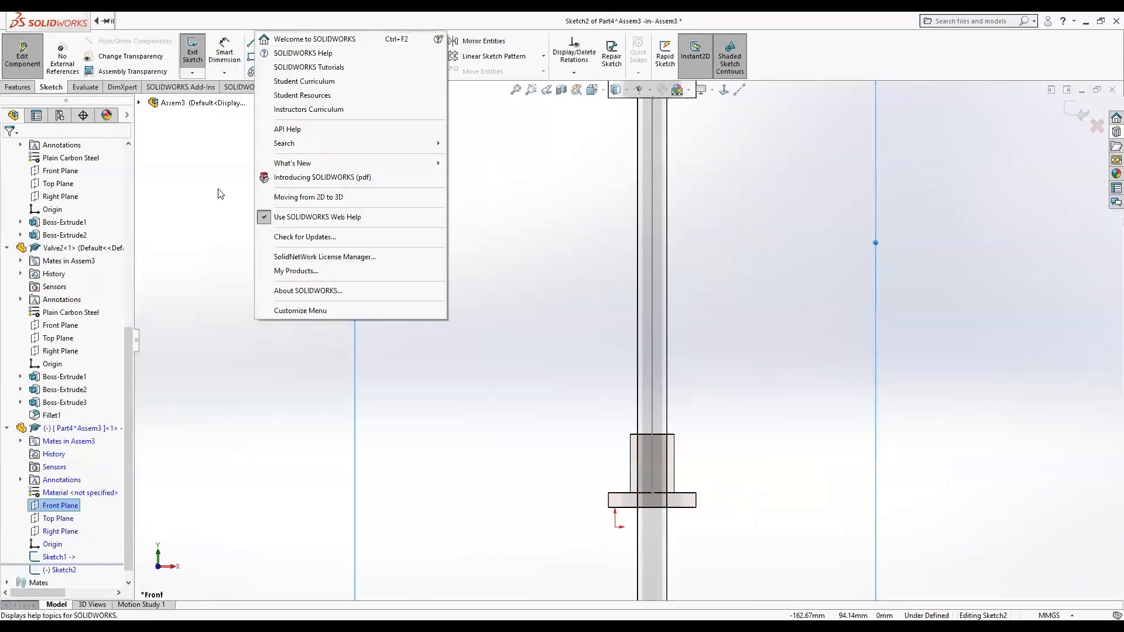
pyautogui.click(220, 194)
pyautogui.click(277, 40)
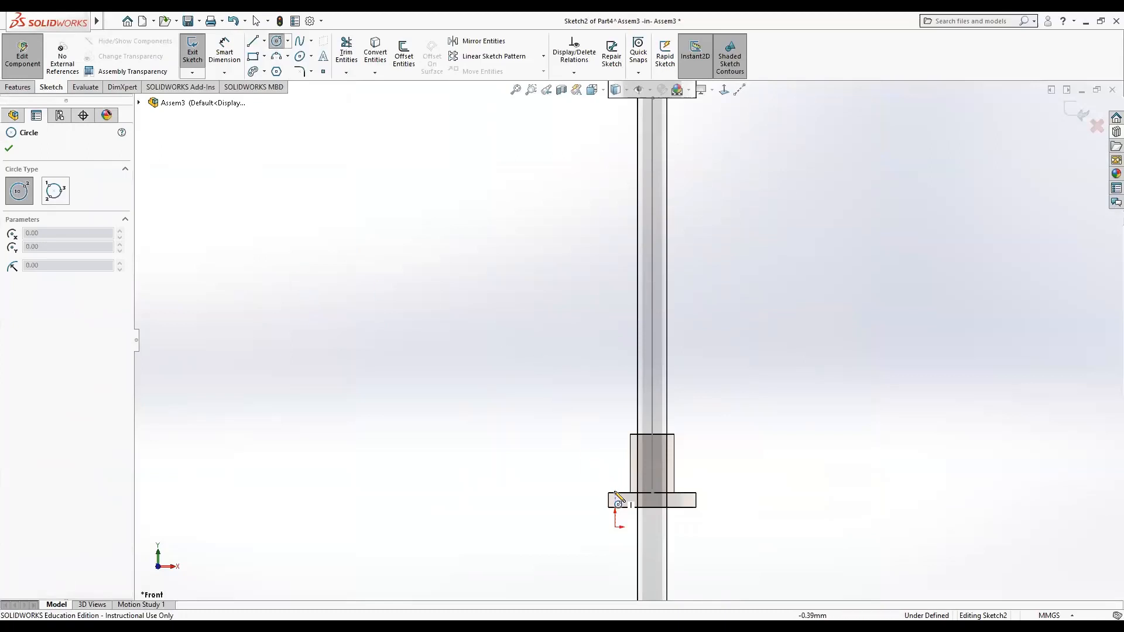
pyautogui.click(622, 496)
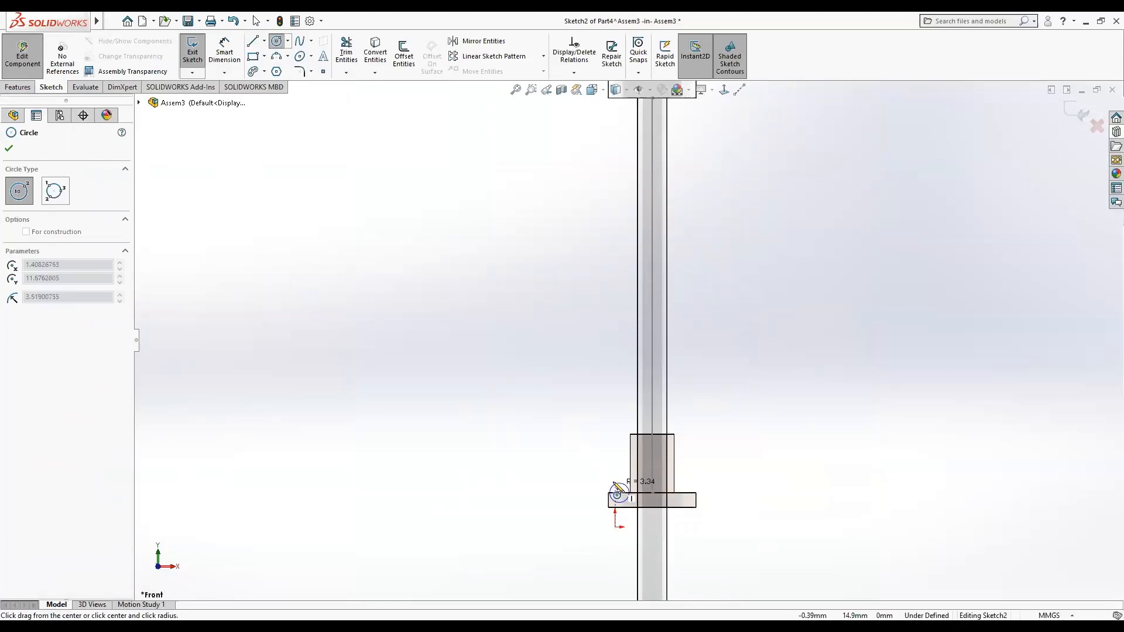
pyautogui.click(622, 488)
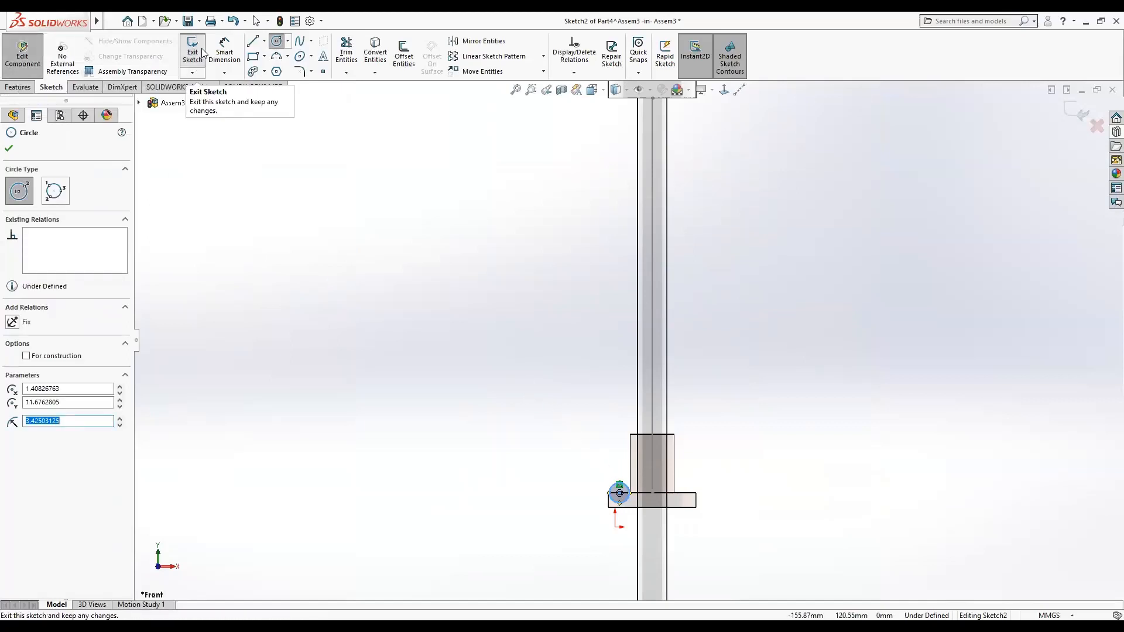
# Dimension the circle's diameter as 6 mm.
pyautogui.click(224, 54)
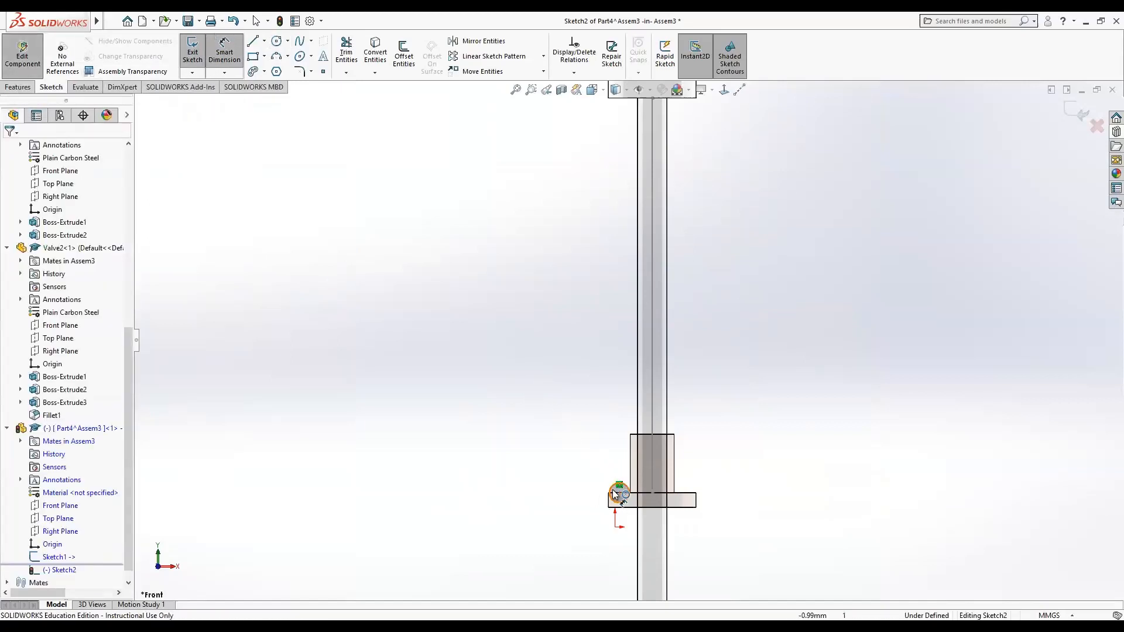
pyautogui.click(613, 489)
pyautogui.click(507, 499)
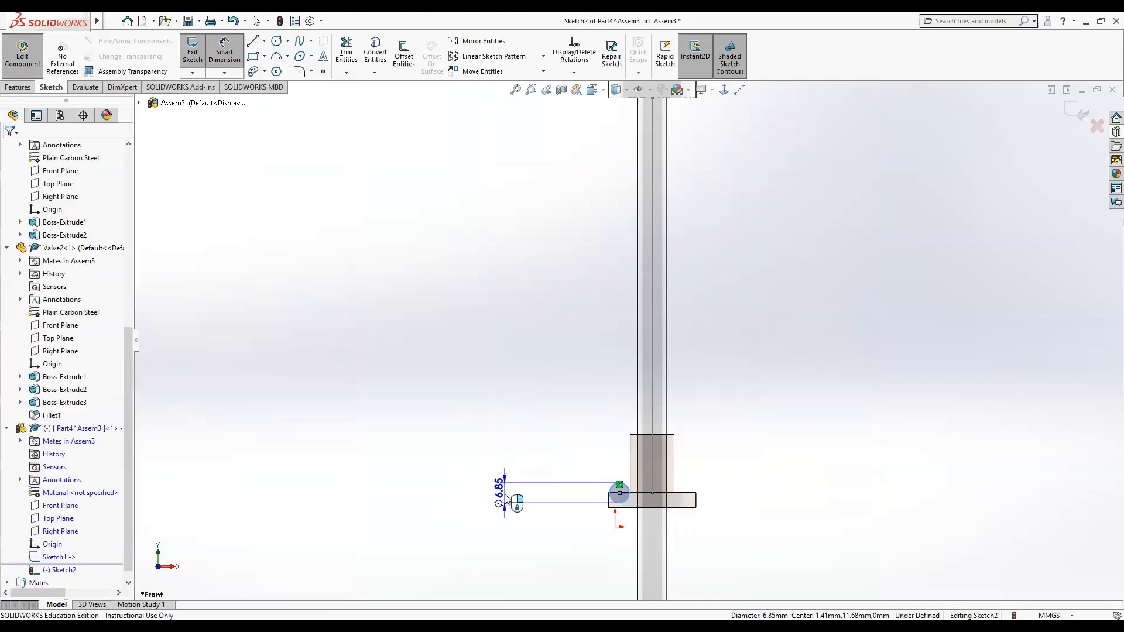
pyautogui.write('6')
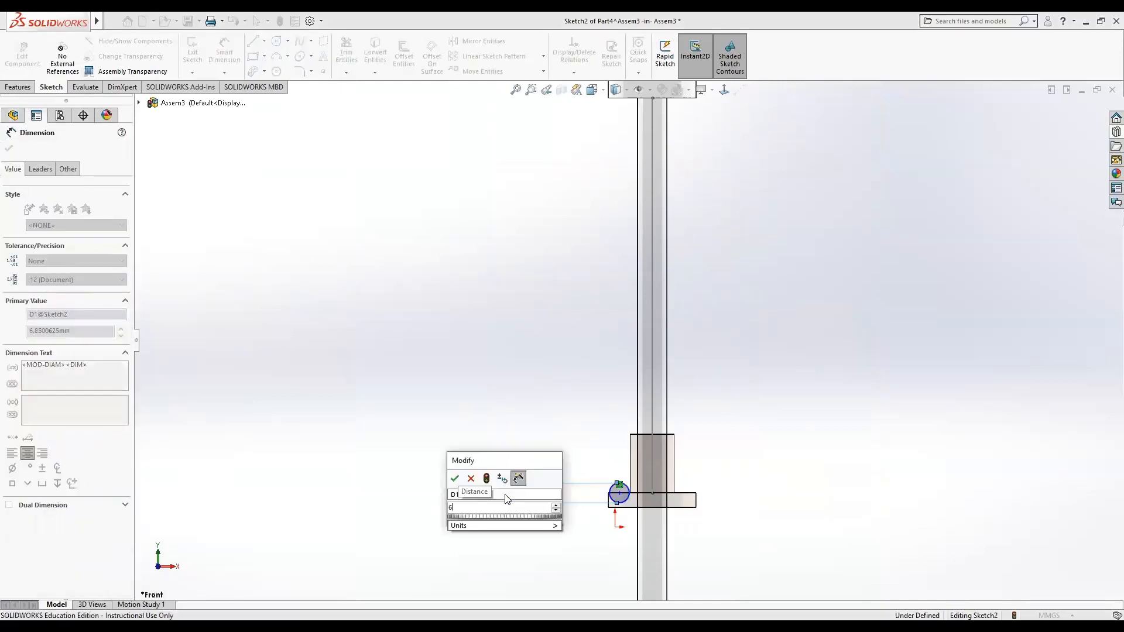
pyautogui.press('Return')
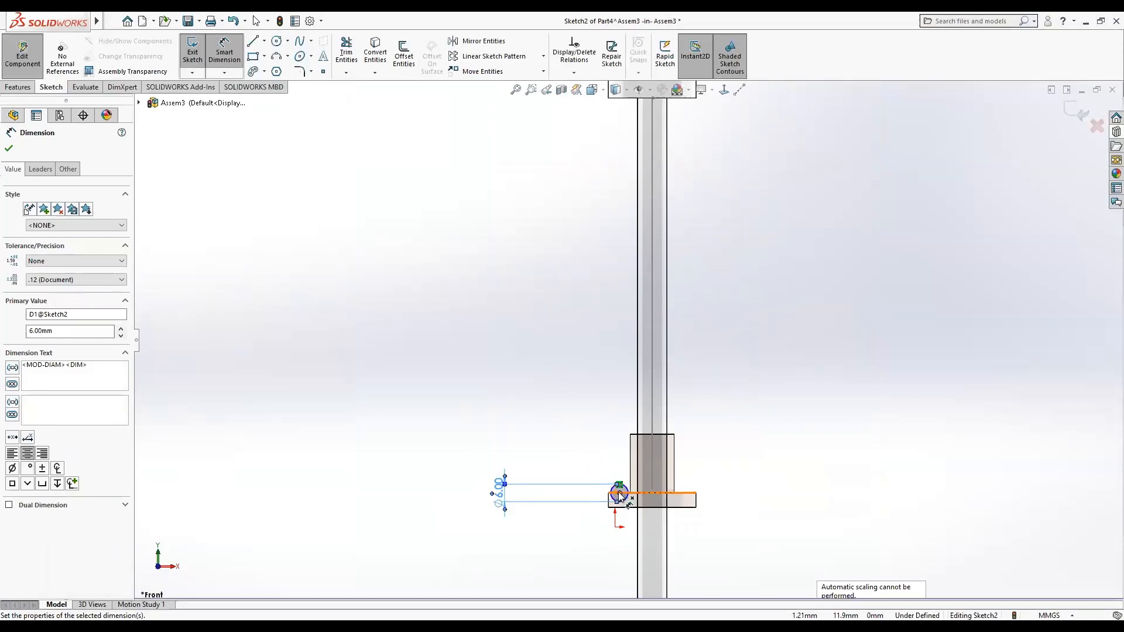
# Dimension the distance from the circle's centre to the stem path line as 11.25 mm and exit the sketch.
pyautogui.click(618, 493)
pyautogui.click(651, 515)
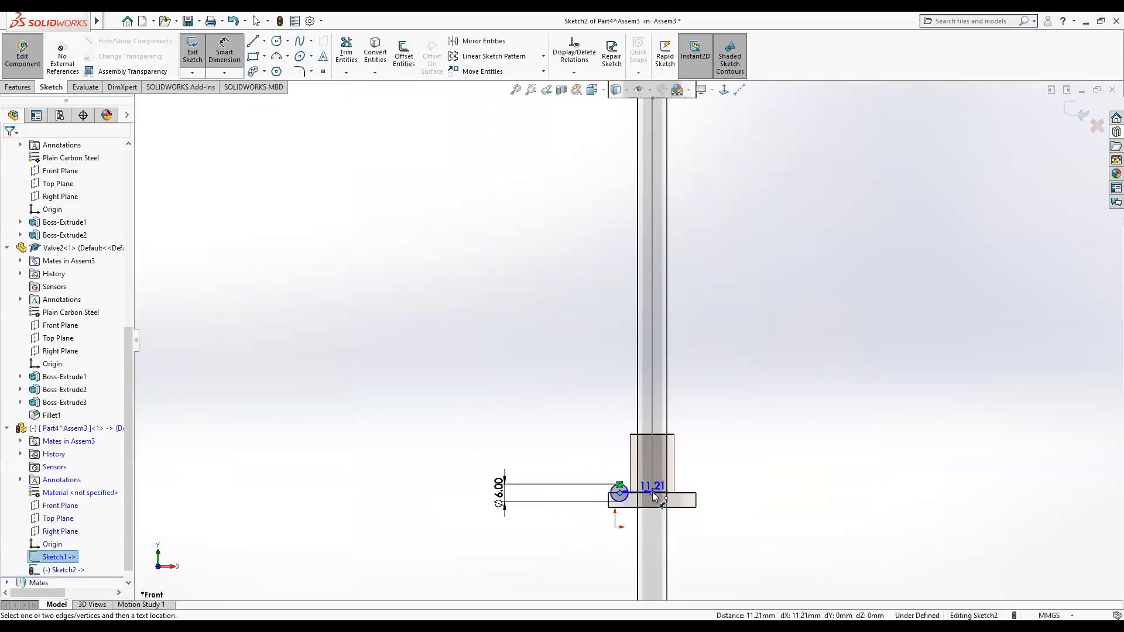
pyautogui.click(651, 547)
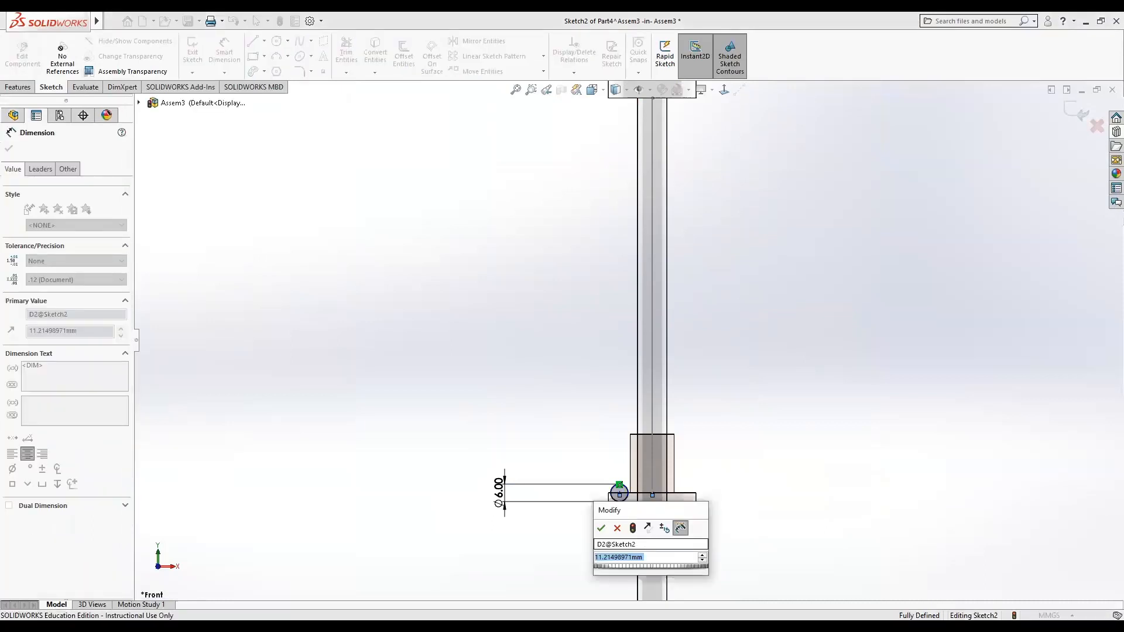
pyautogui.write('11.')
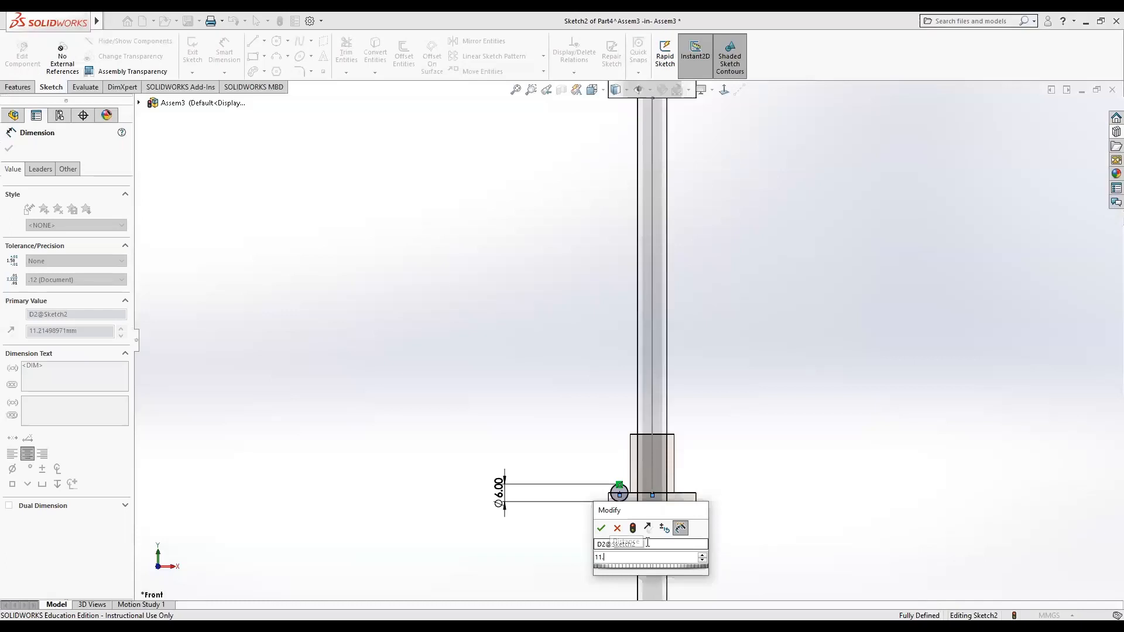
pyautogui.write('25')
pyautogui.press('Return')
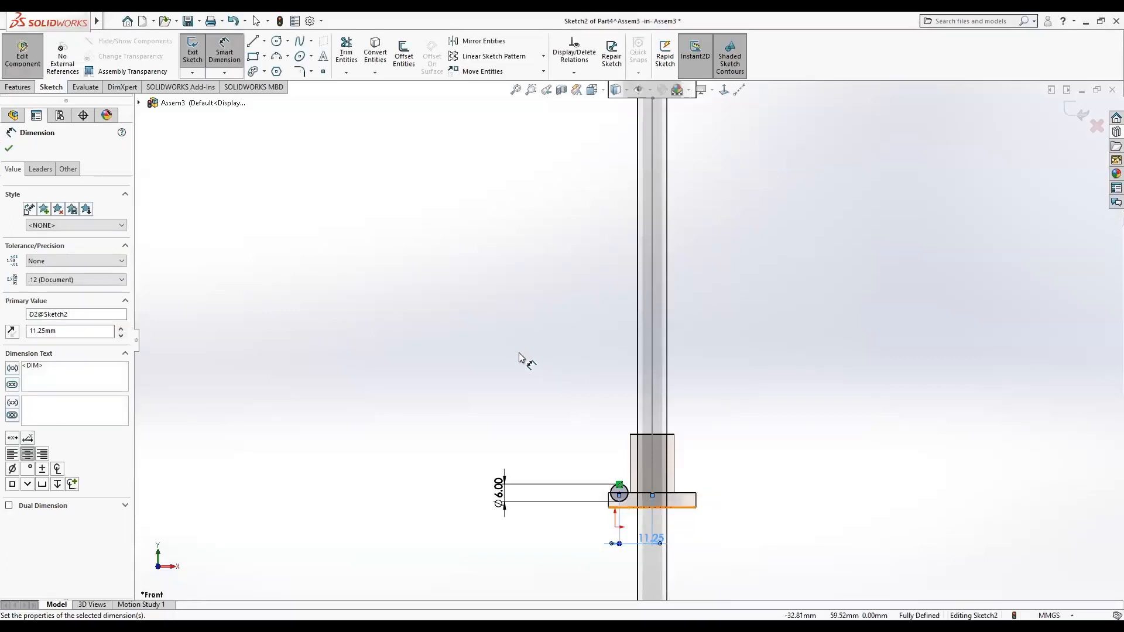
pyautogui.click(519, 354)
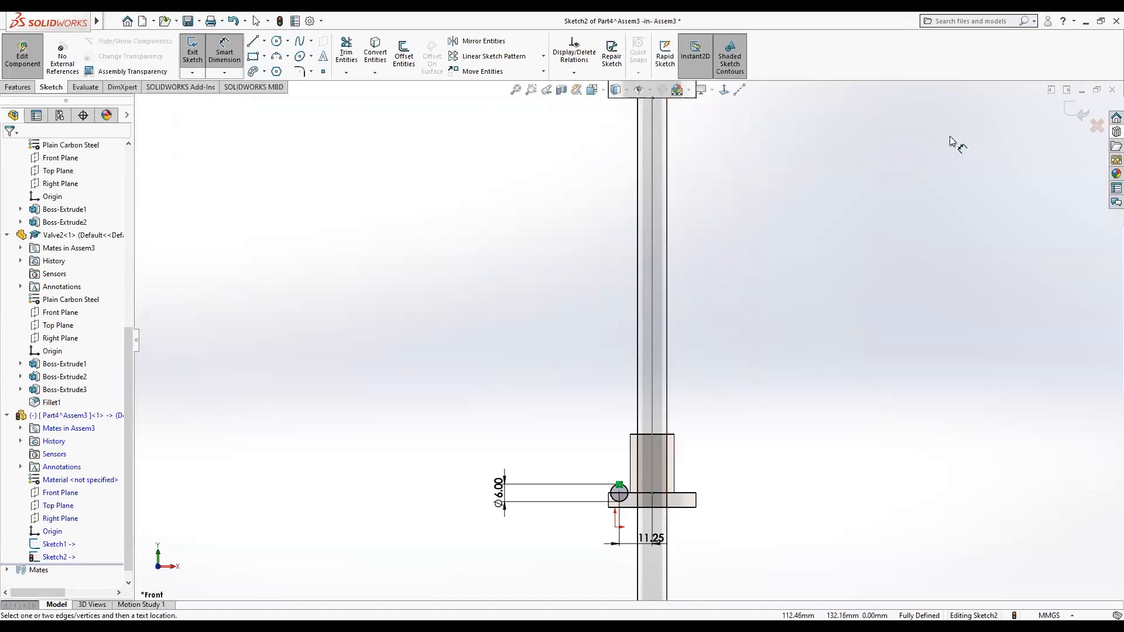
pyautogui.click(1068, 114)
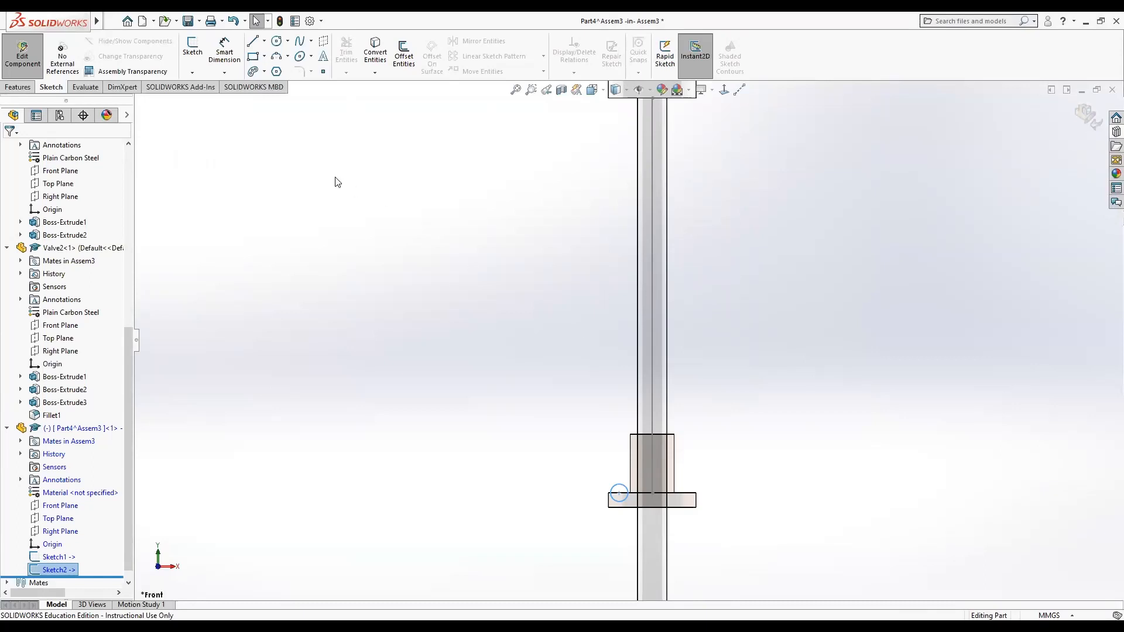
# Start a Swept Boss/Base with the circle sketch as profile and the stem line sketch as path.
pyautogui.click(19, 88)
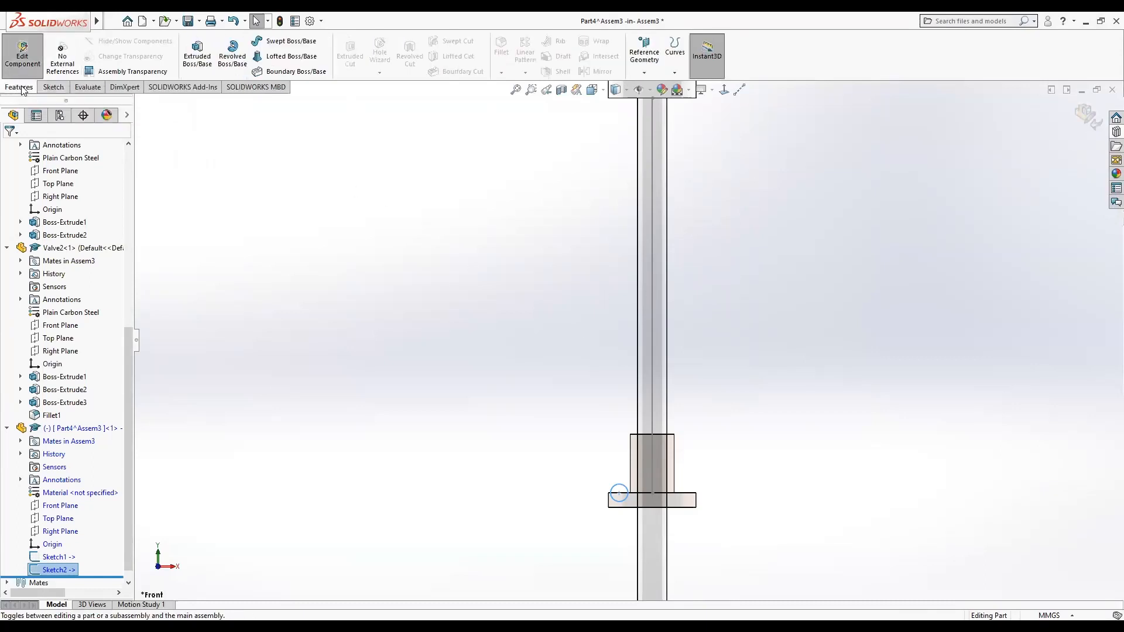
pyautogui.click(293, 41)
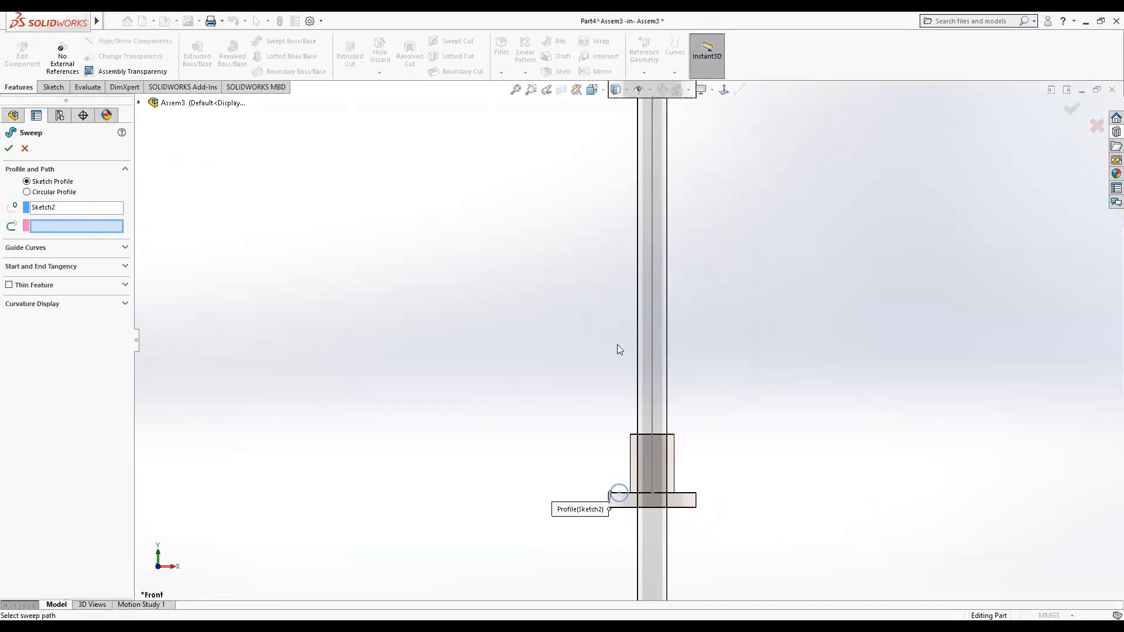
pyautogui.click(651, 367)
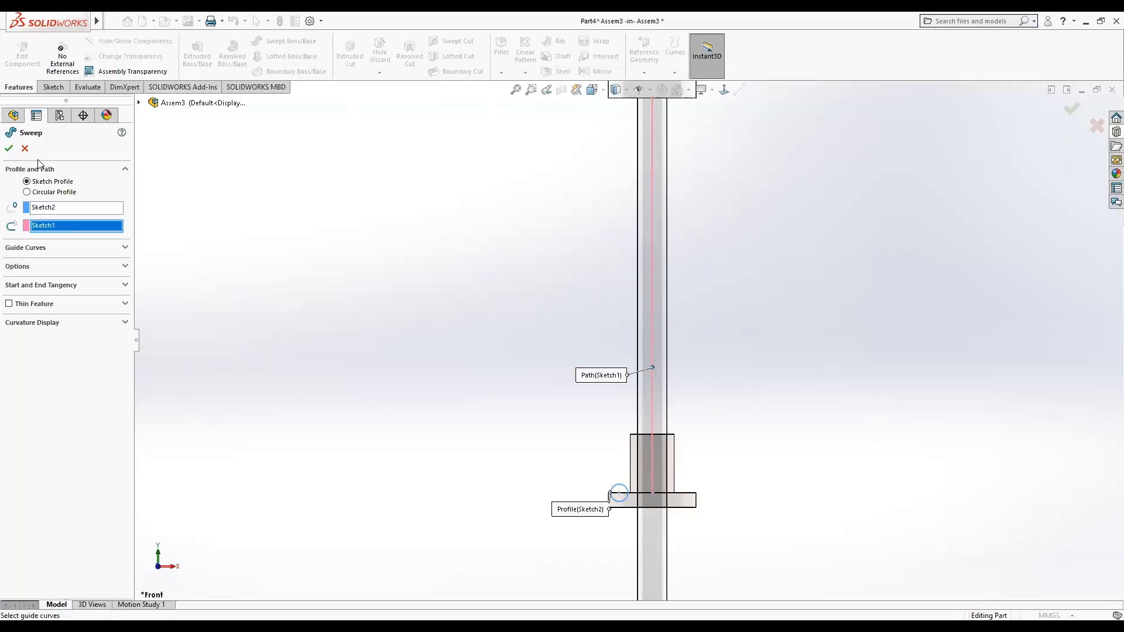
# Set the sweep's profile twist to a specified value of 5 revolutions and accept the spring feature.
pyautogui.click(124, 266)
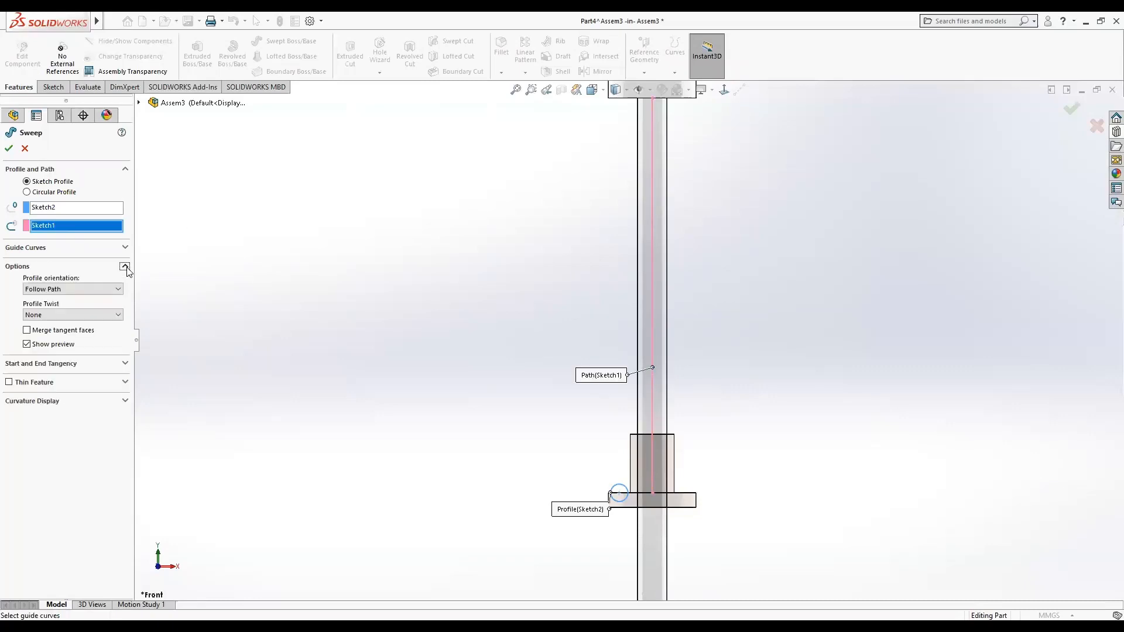
pyautogui.click(116, 315)
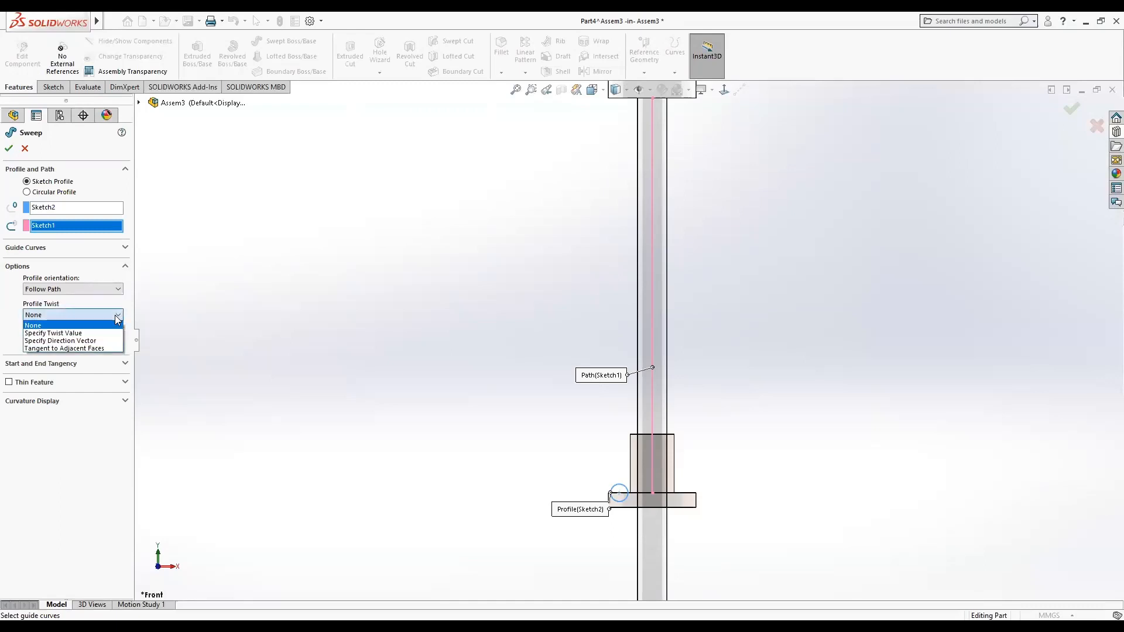
pyautogui.click(113, 333)
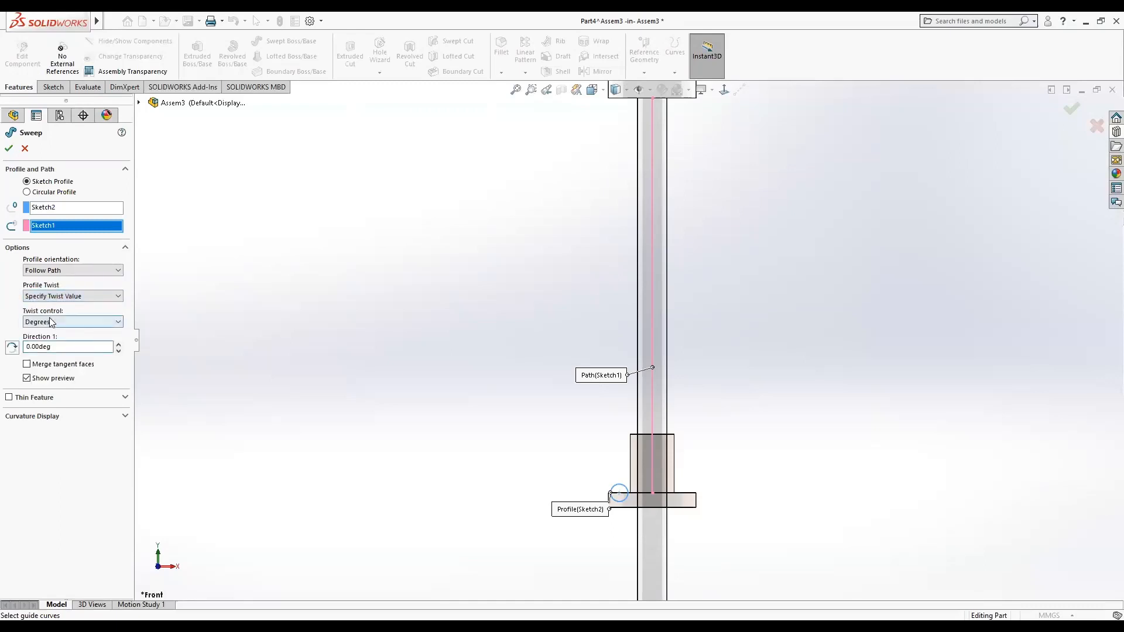
pyautogui.click(117, 321)
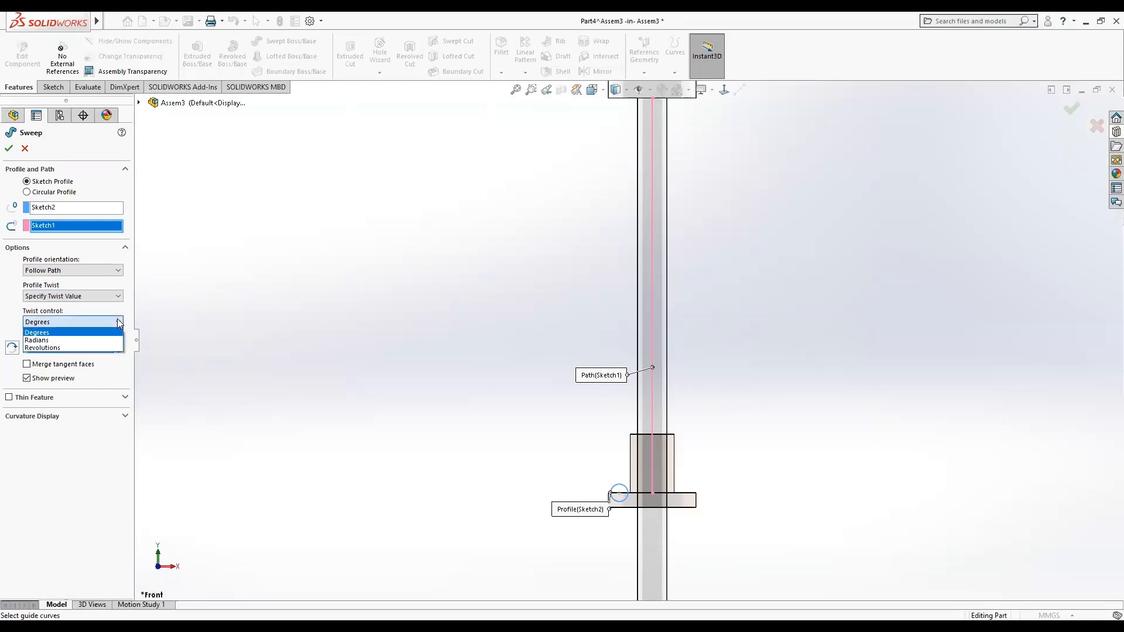
pyautogui.click(88, 347)
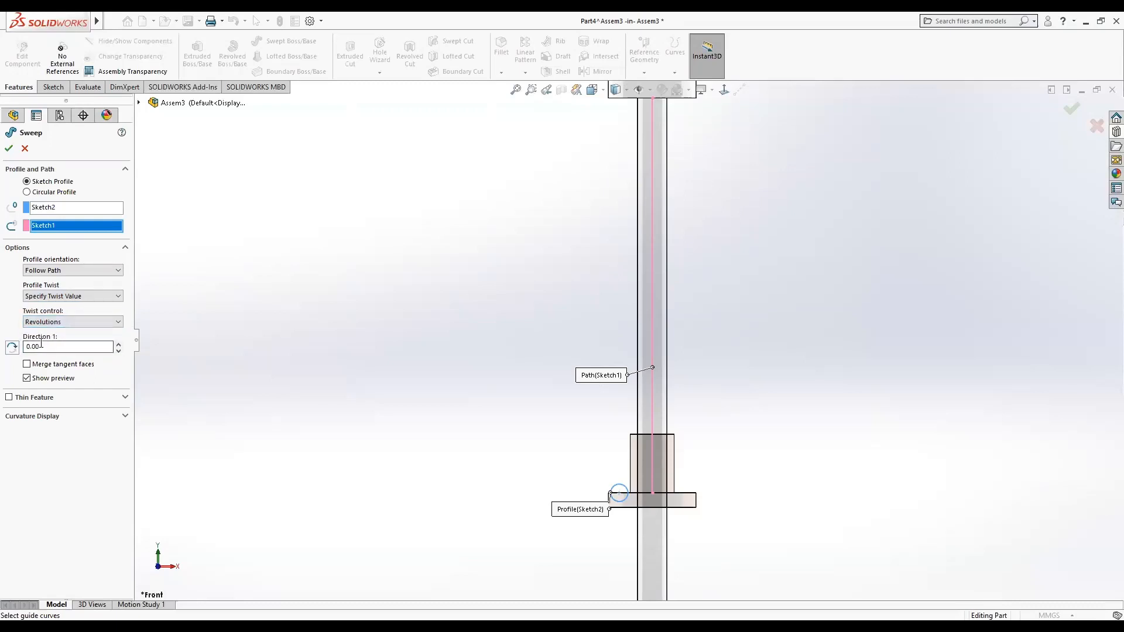
pyautogui.moveTo(31, 347); pyautogui.dragTo(21, 351)
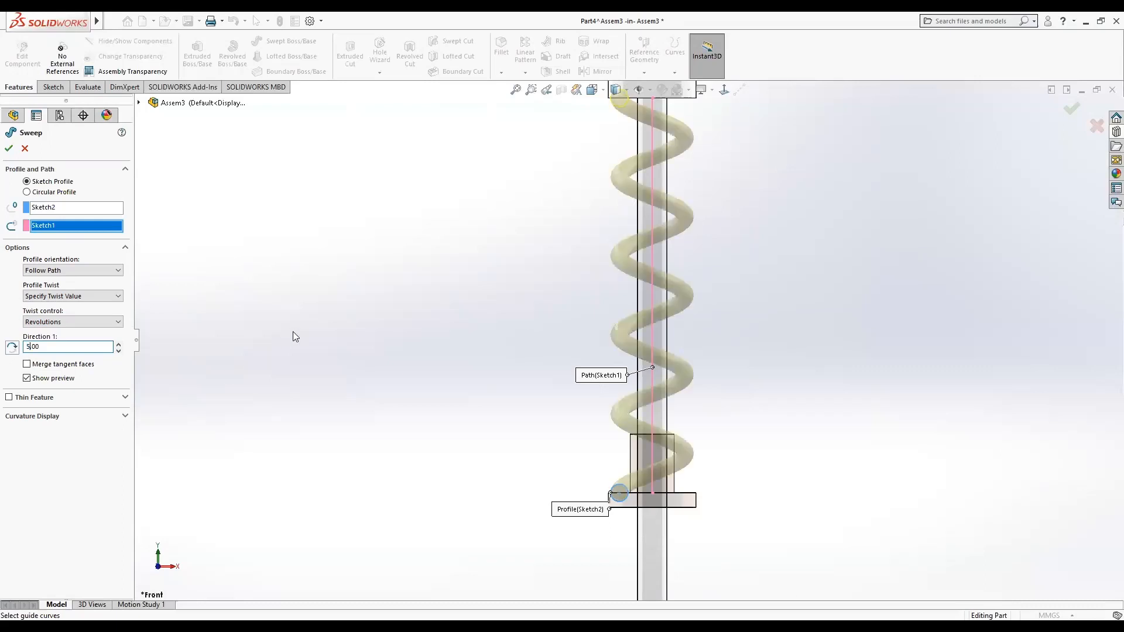
pyautogui.press('f')
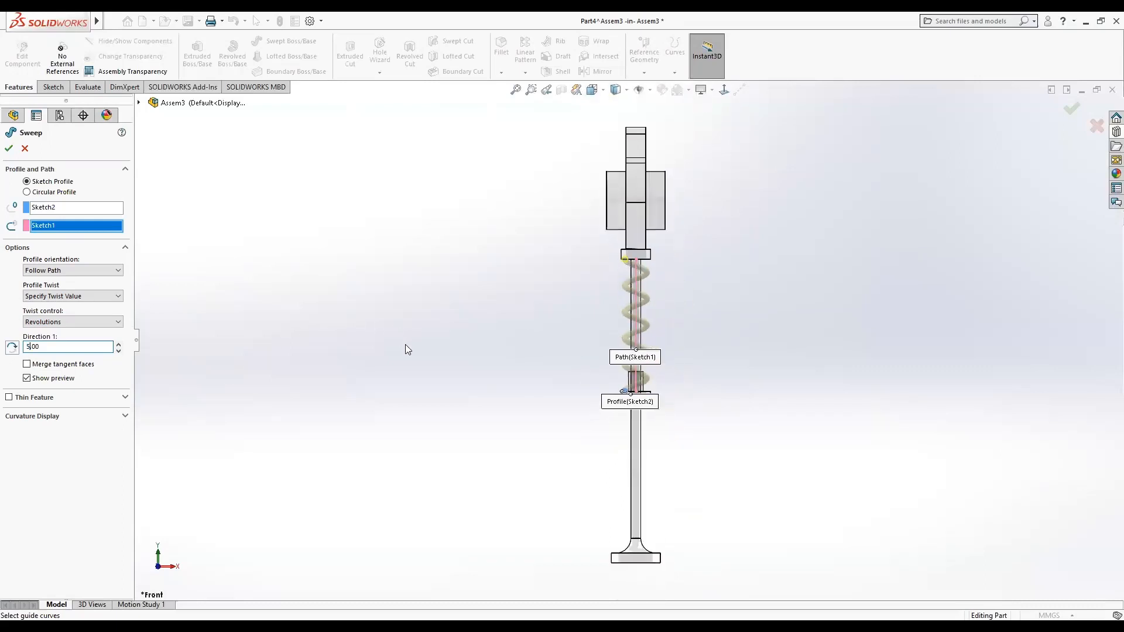
pyautogui.moveTo(408, 349); pyautogui.dragTo(473, 381, button='middle')
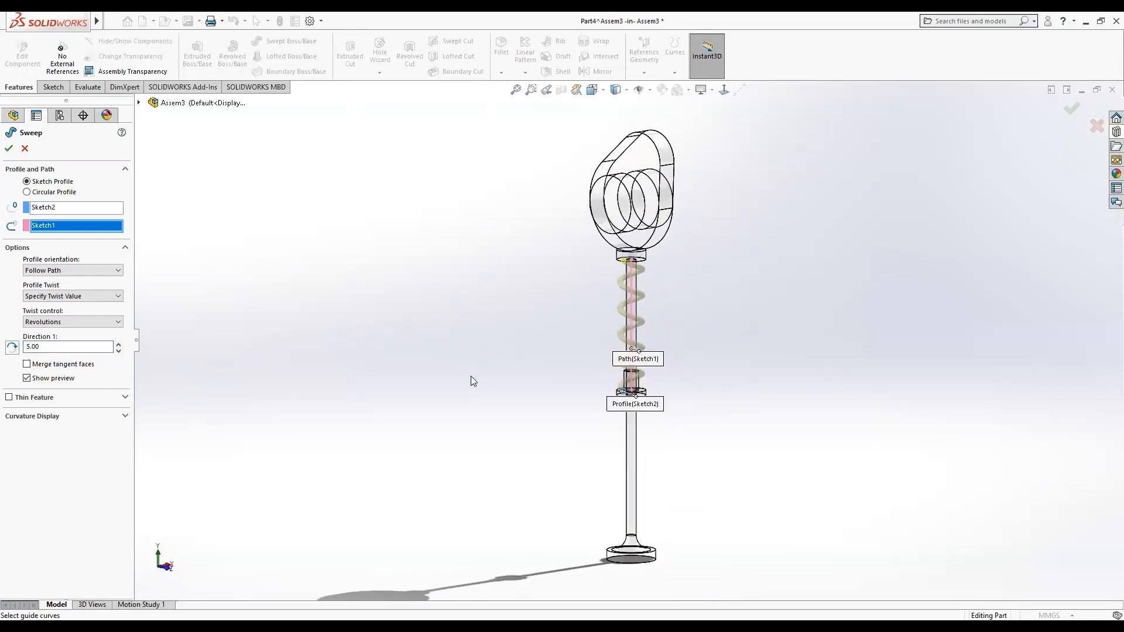
pyautogui.click(8, 148)
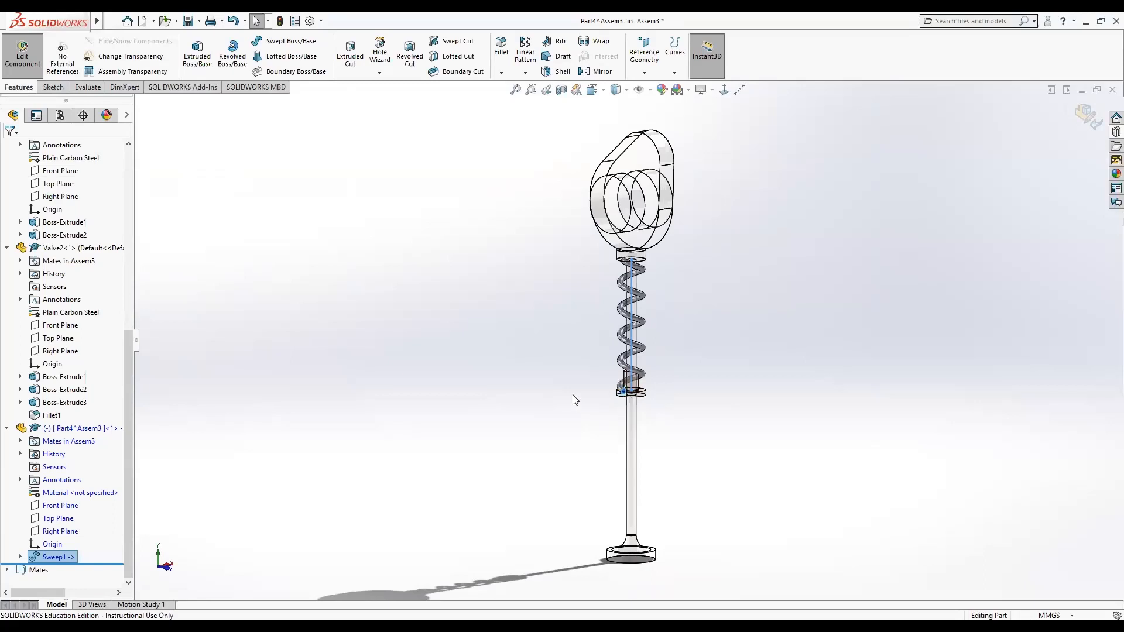
# Open a new sketch on the spring part's Front Plane and draw a rectangle over the spring's top end at the upper washer.
pyautogui.click(52, 504)
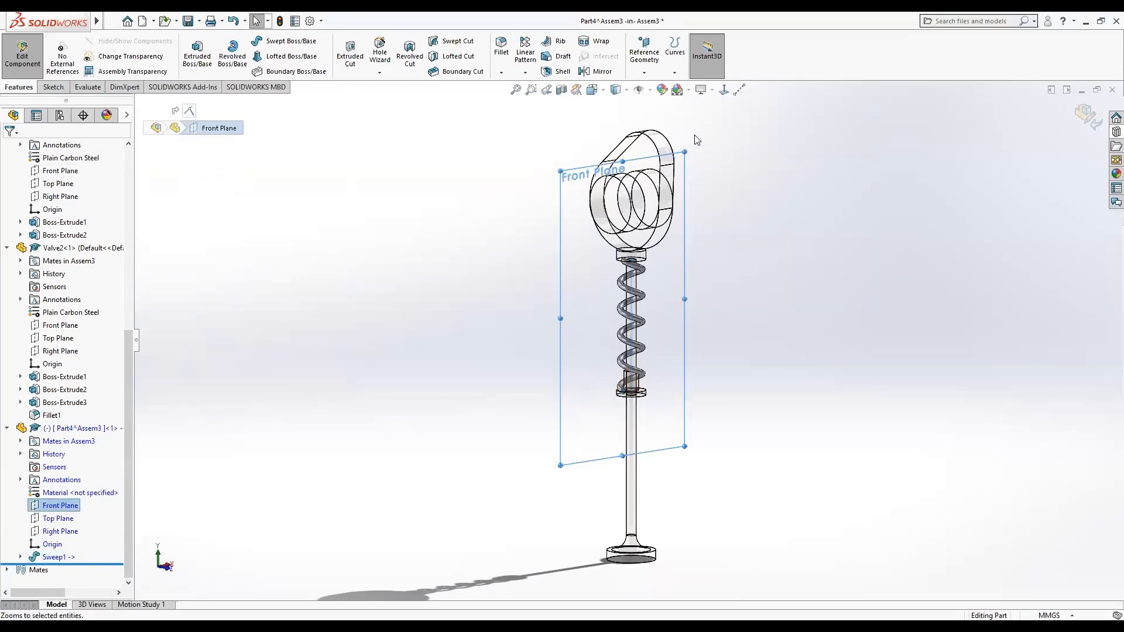
pyautogui.click(726, 89)
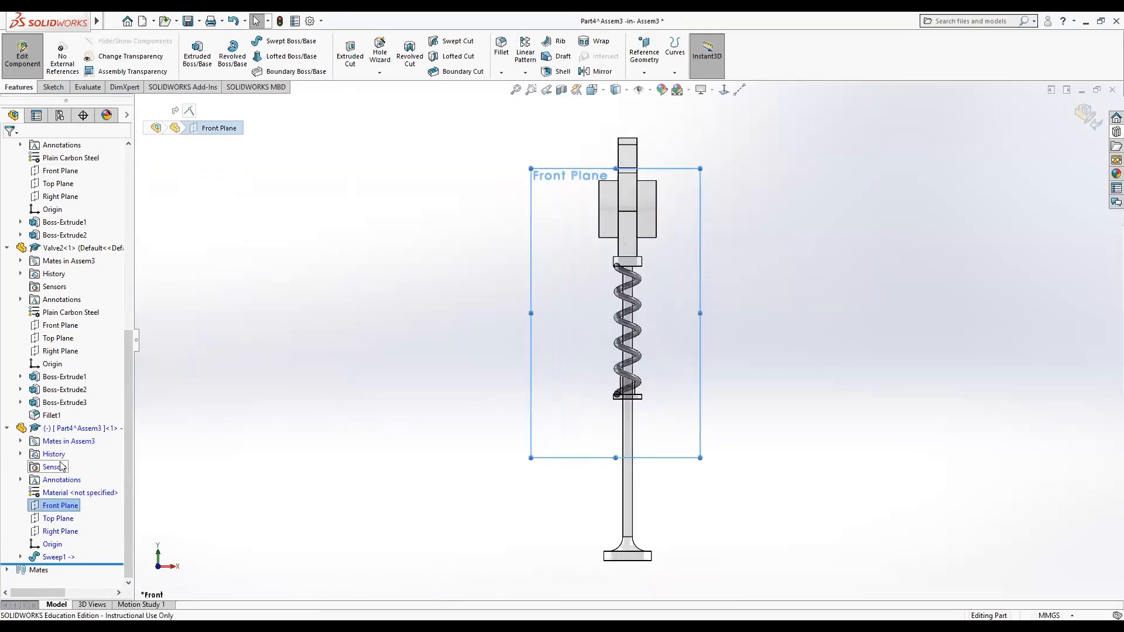
pyautogui.rightClick(66, 507)
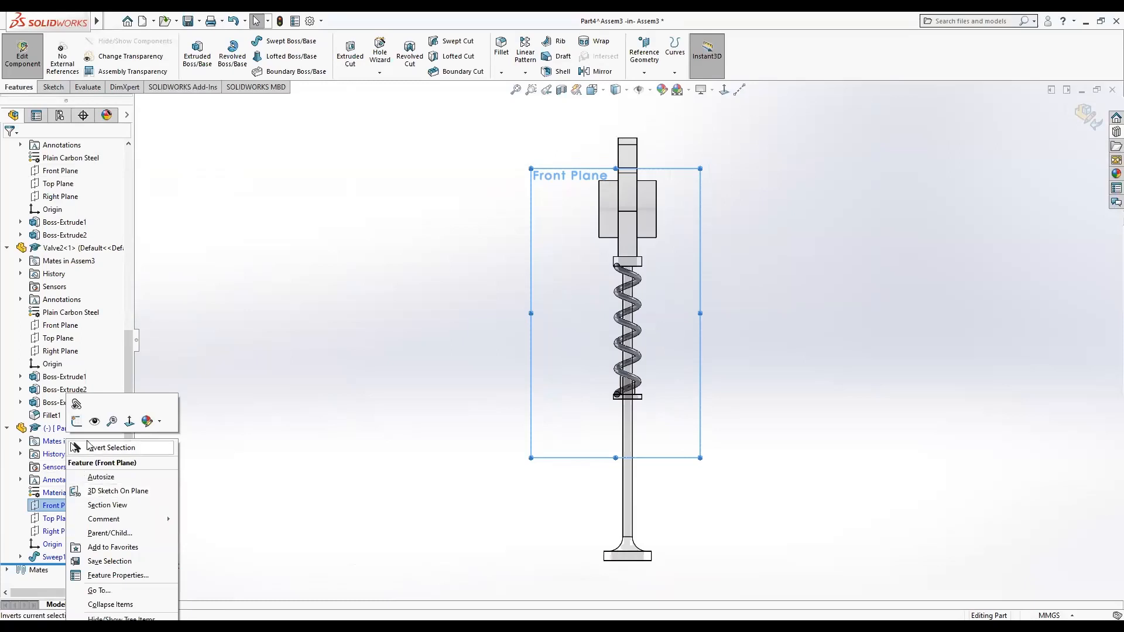
pyautogui.click(76, 422)
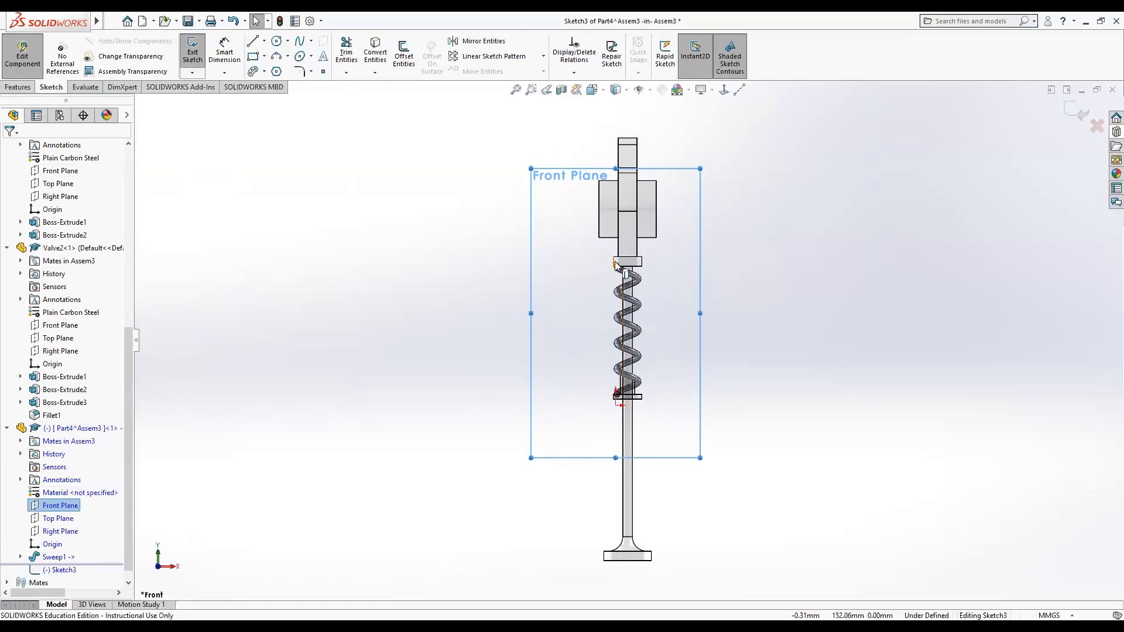
pyautogui.scroll(-5, 616, 265)
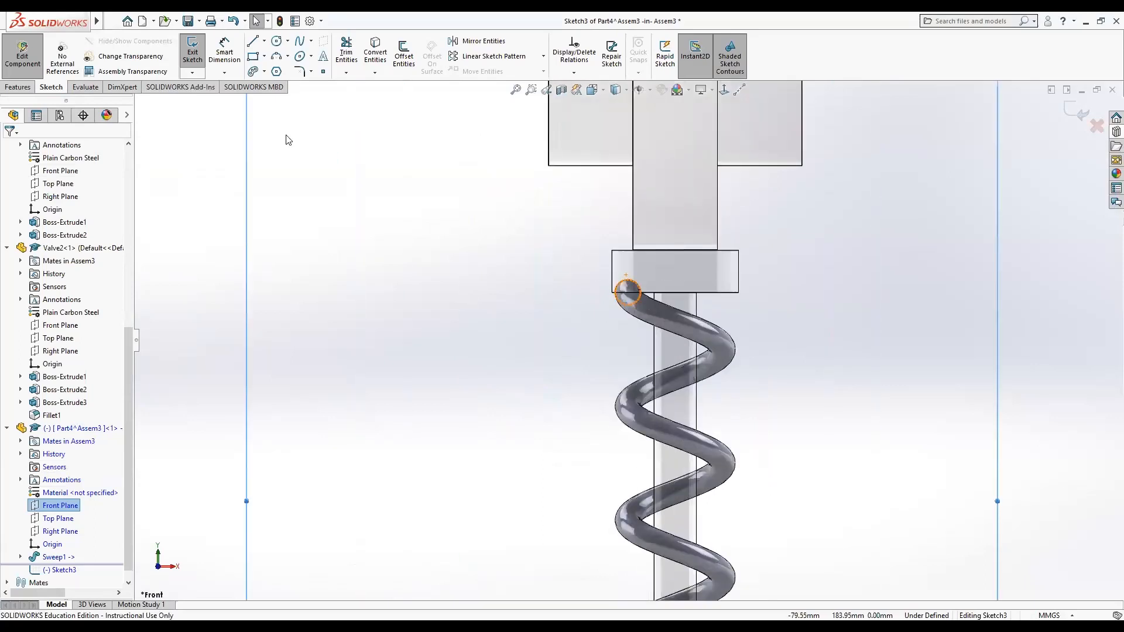
pyautogui.click(253, 56)
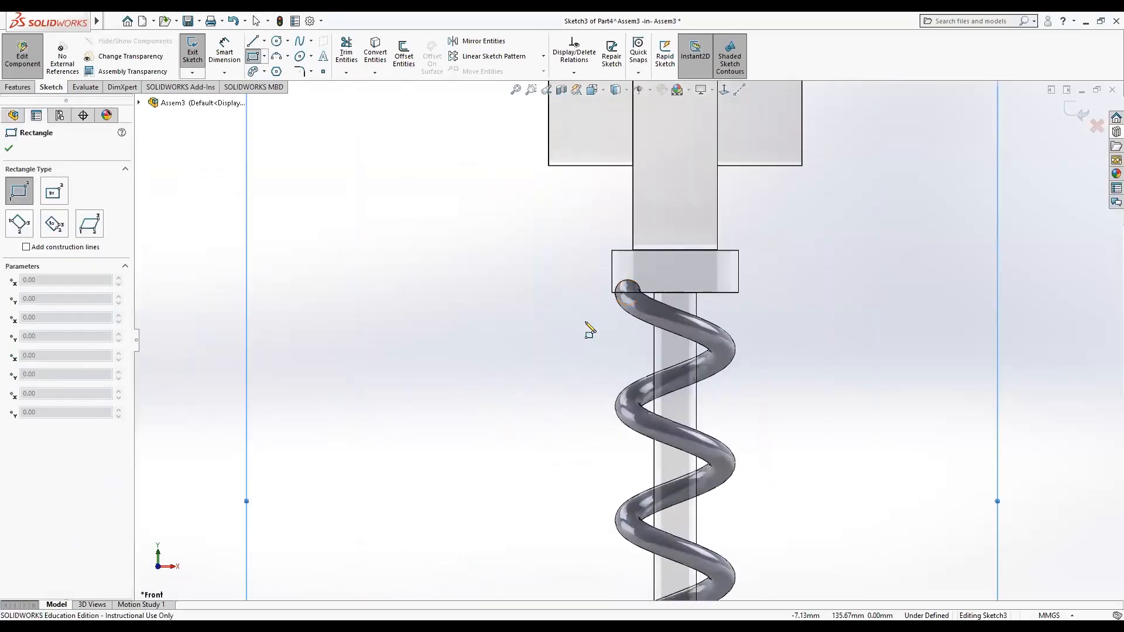
pyautogui.click(612, 251)
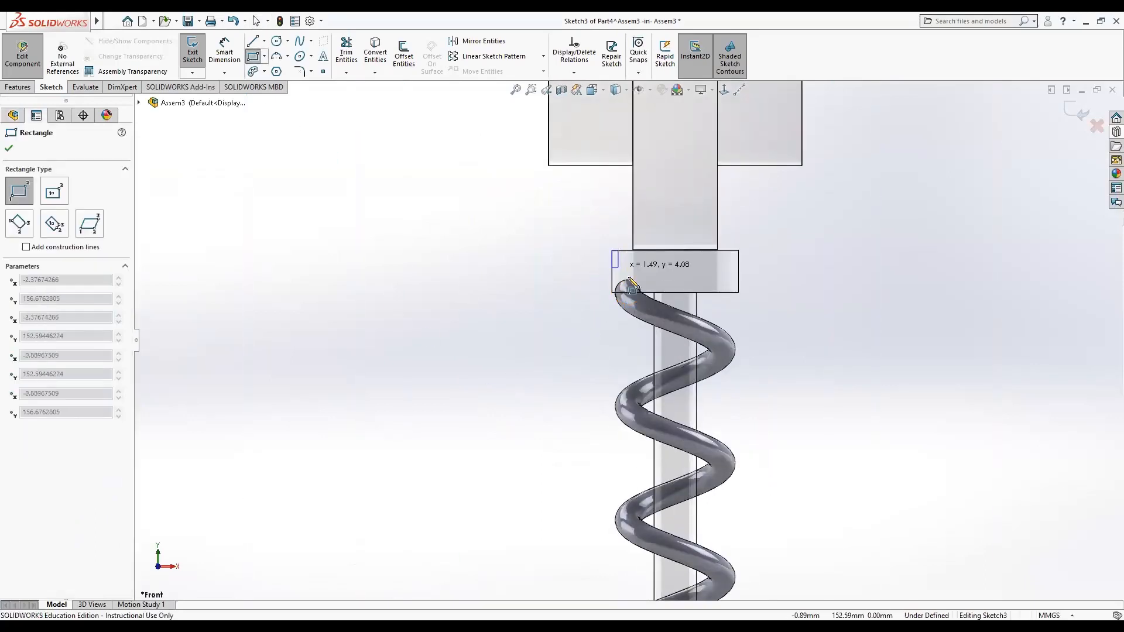
pyautogui.click(671, 292)
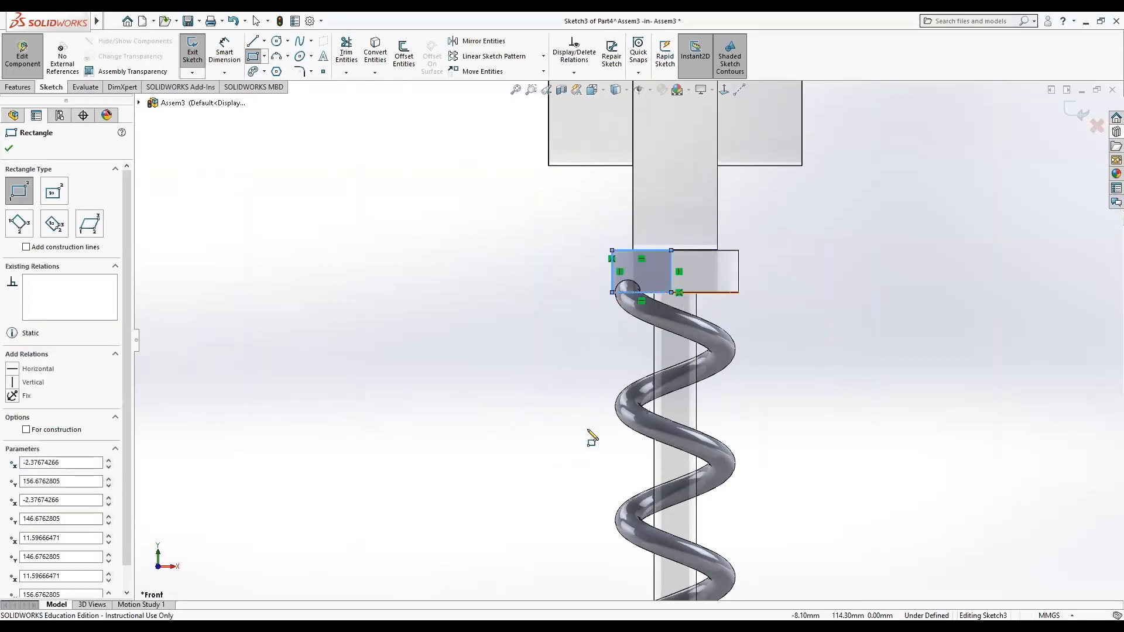
# Draw a second rectangle over the spring's bottom end at the lower washer and close the Rectangle tool.
pyautogui.scroll(5, 592, 438)
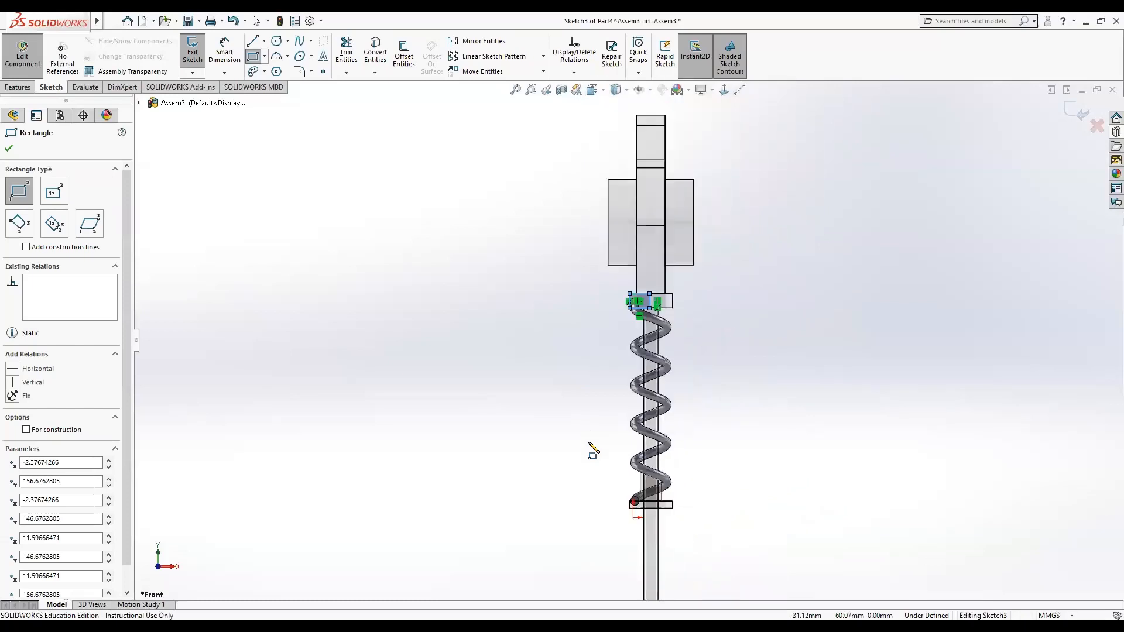
pyautogui.scroll(-5, 656, 506)
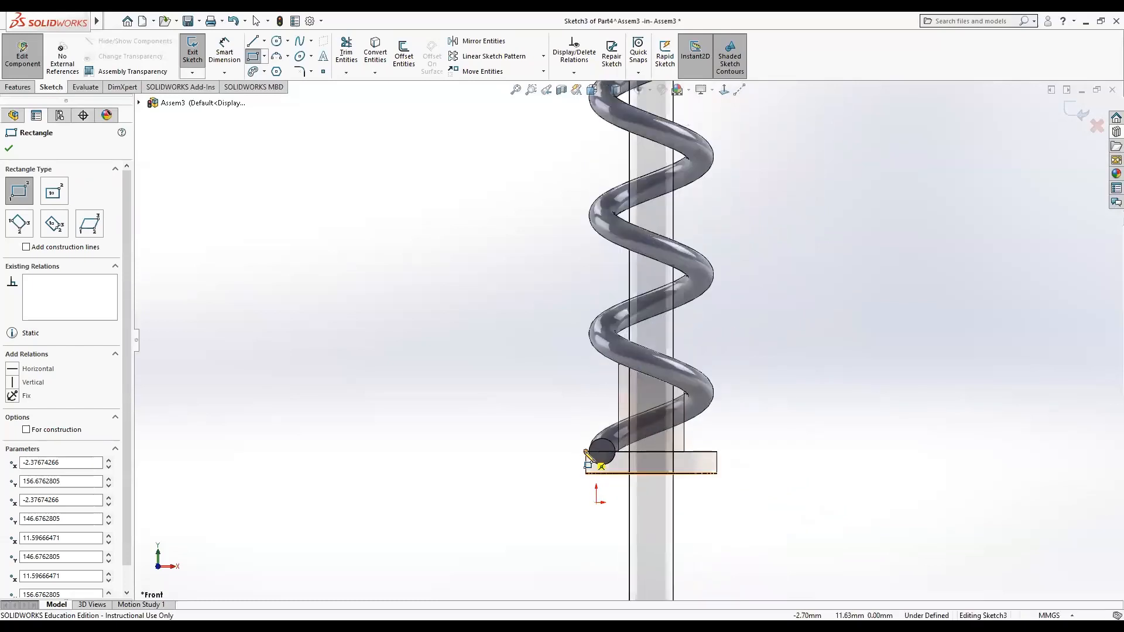
pyautogui.click(586, 452)
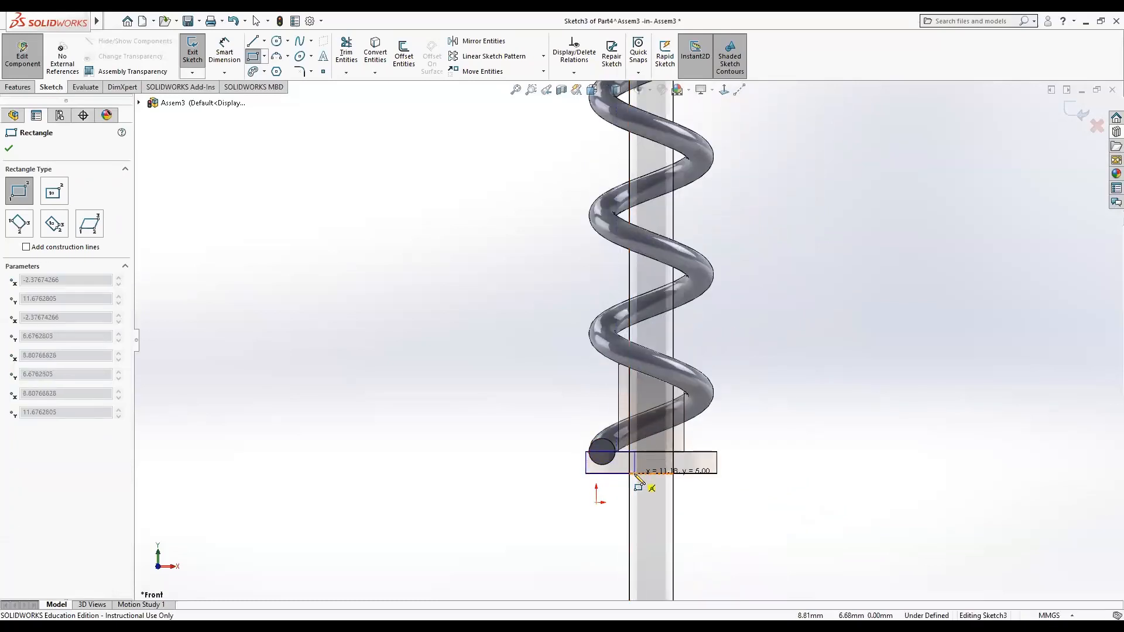
pyautogui.click(635, 474)
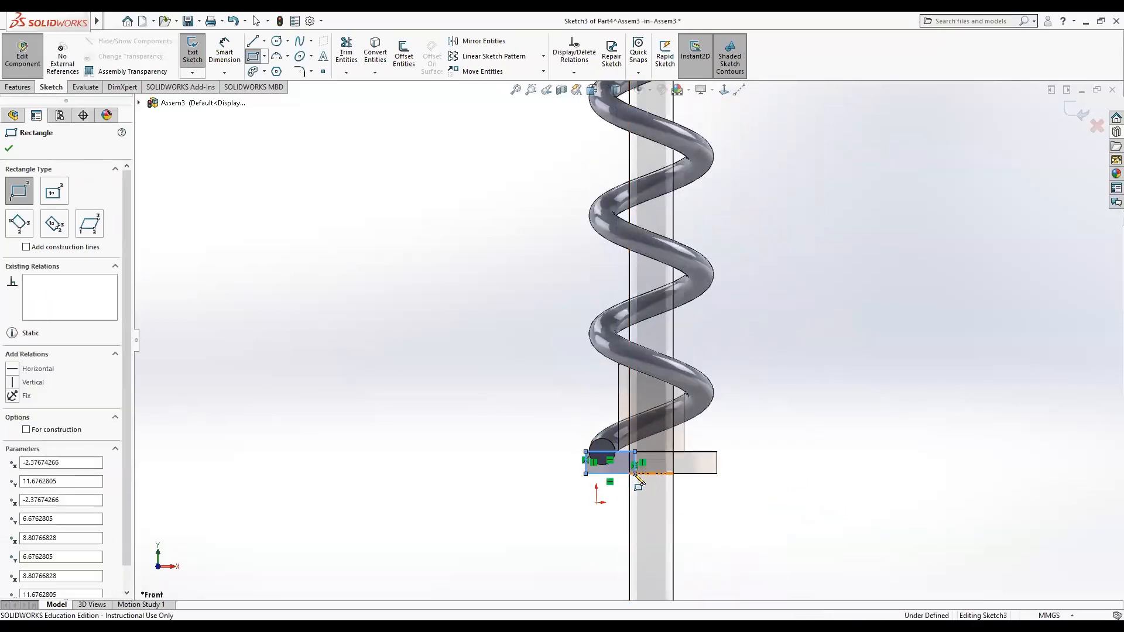
pyautogui.click(8, 149)
# Cut-extrude the two rectangles Through All - Both to trim the spring's ends flat.
pyautogui.click(13, 87)
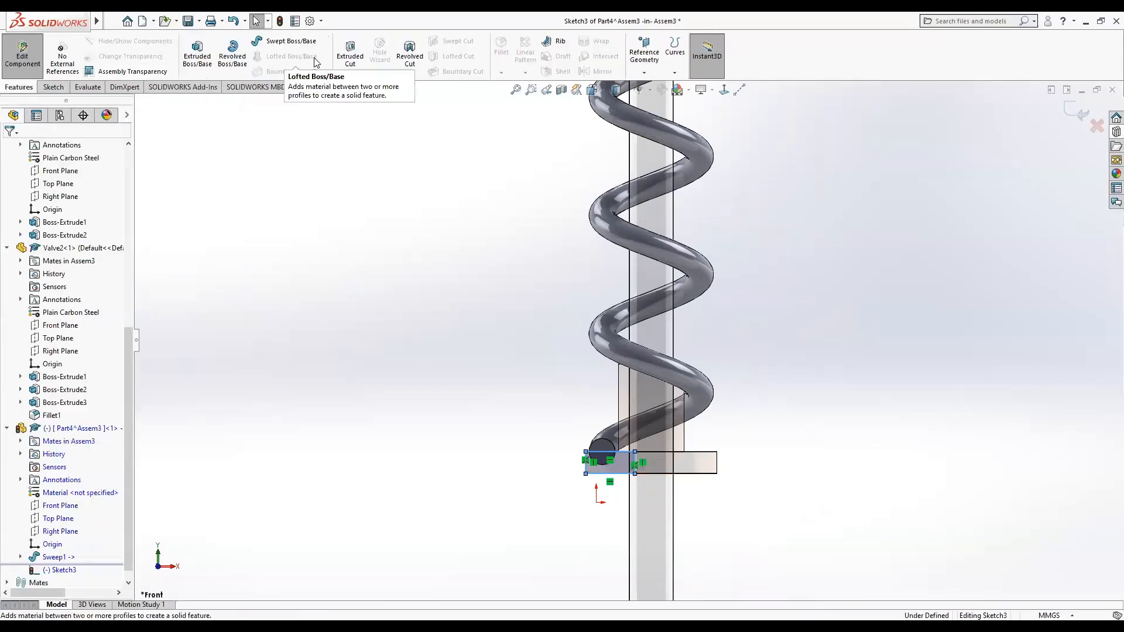
pyautogui.click(350, 54)
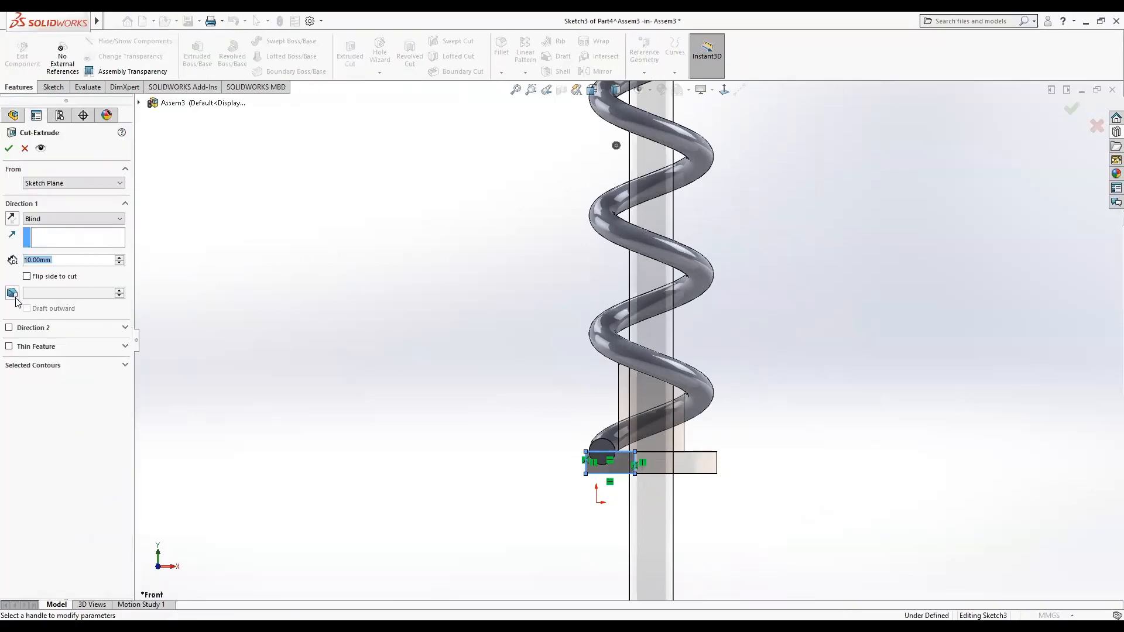
pyautogui.click(9, 328)
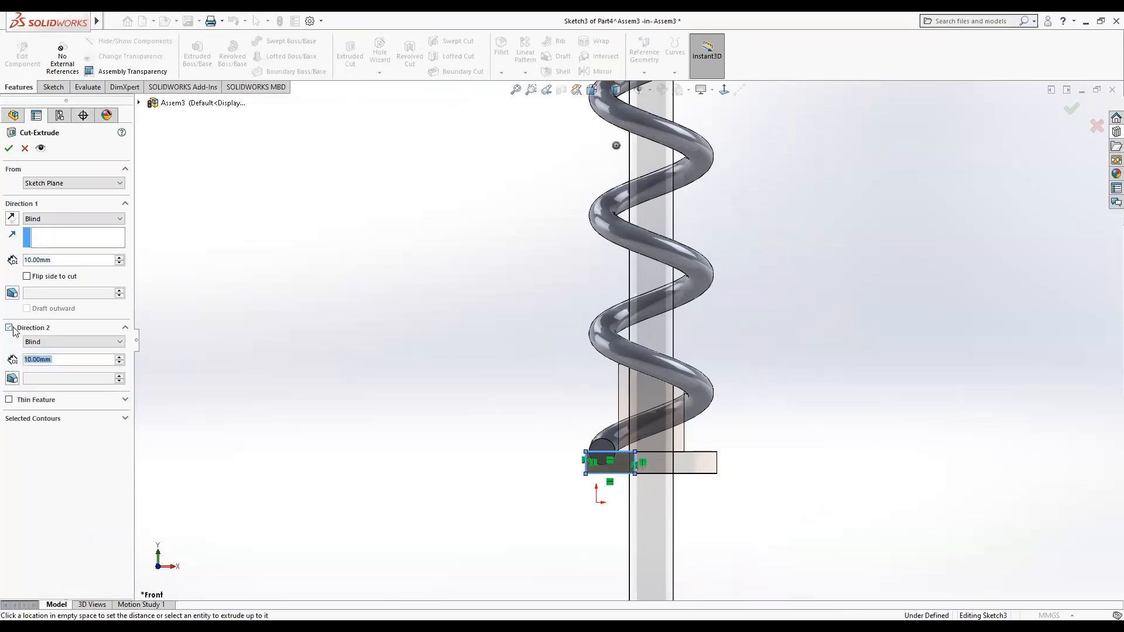
pyautogui.click(118, 222)
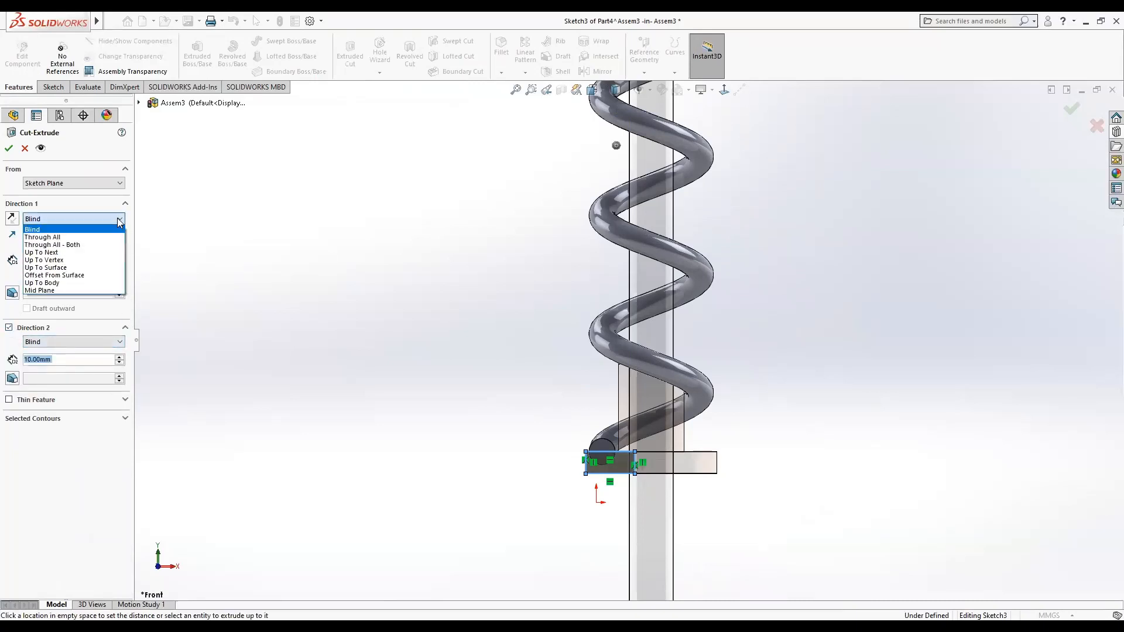
pyautogui.click(84, 245)
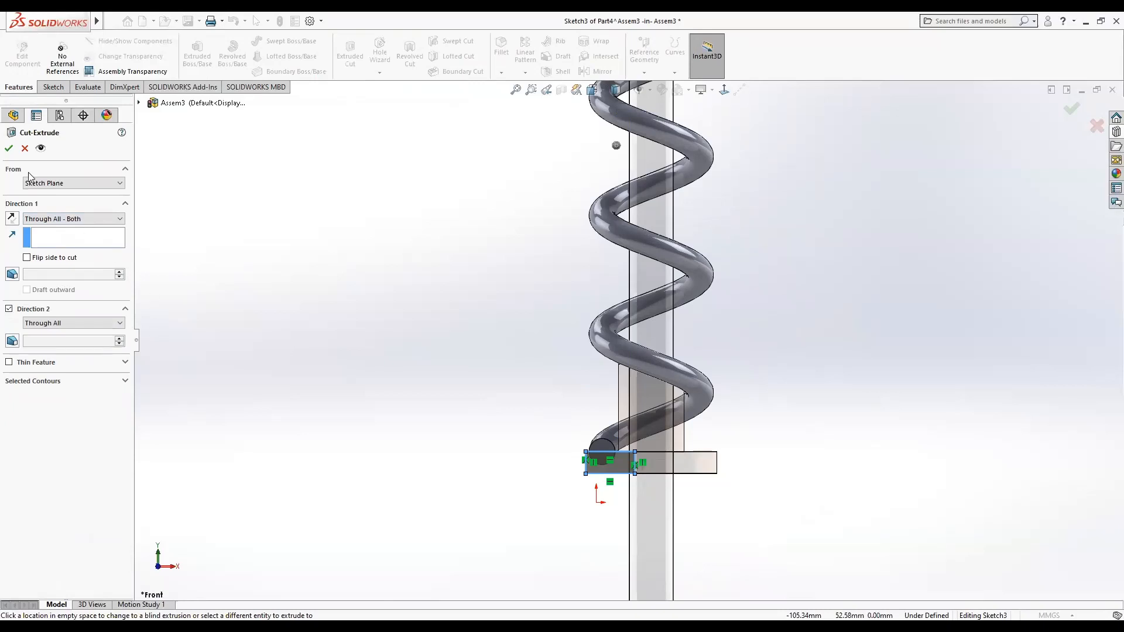
pyautogui.click(9, 148)
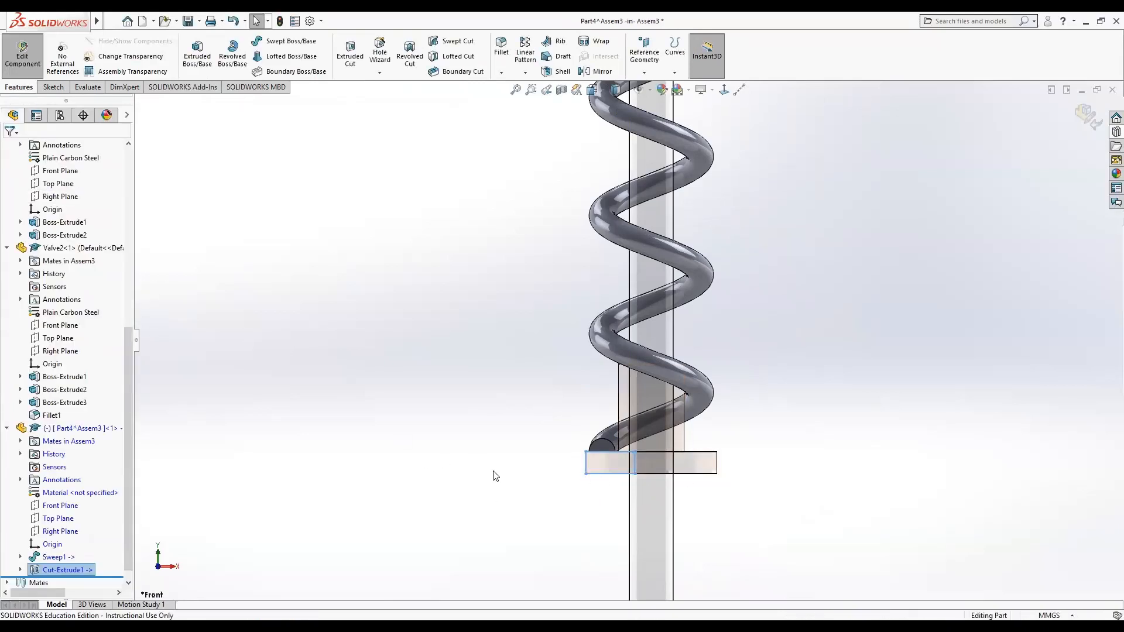
# Finish editing the spring part and return to the assembly.
pyautogui.scroll(5, 488, 295)
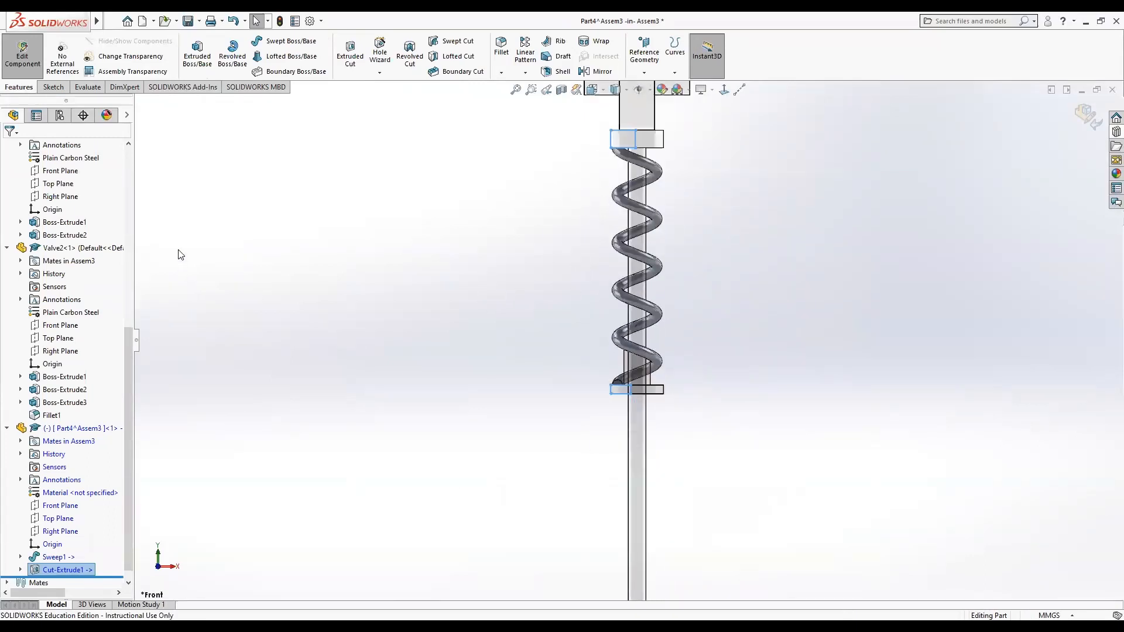
pyautogui.click(269, 393)
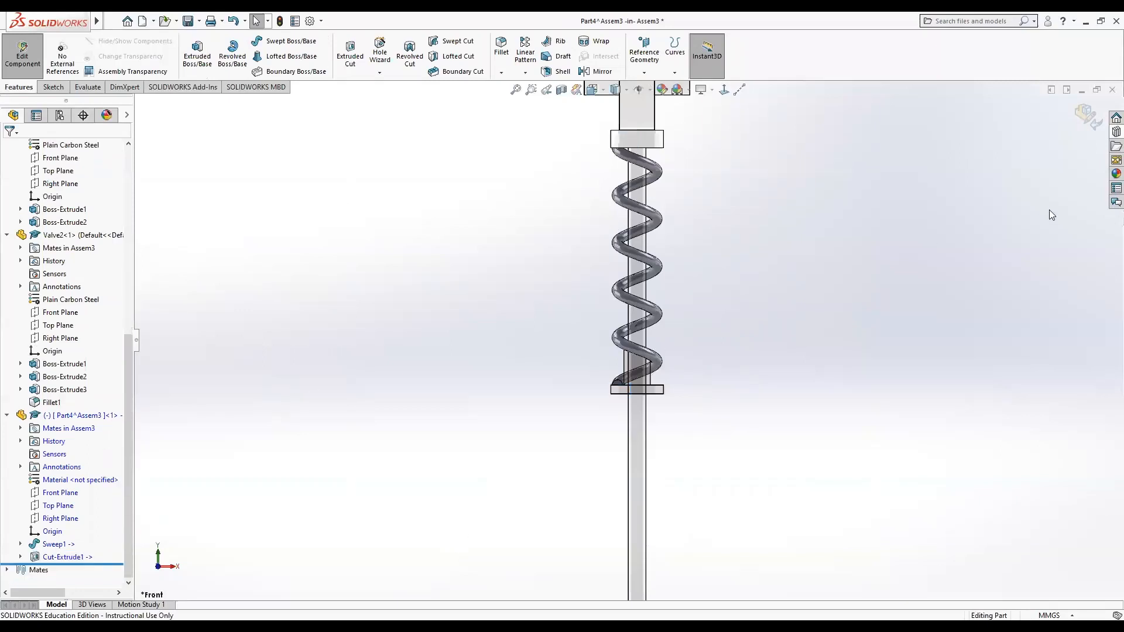
pyautogui.click(1086, 119)
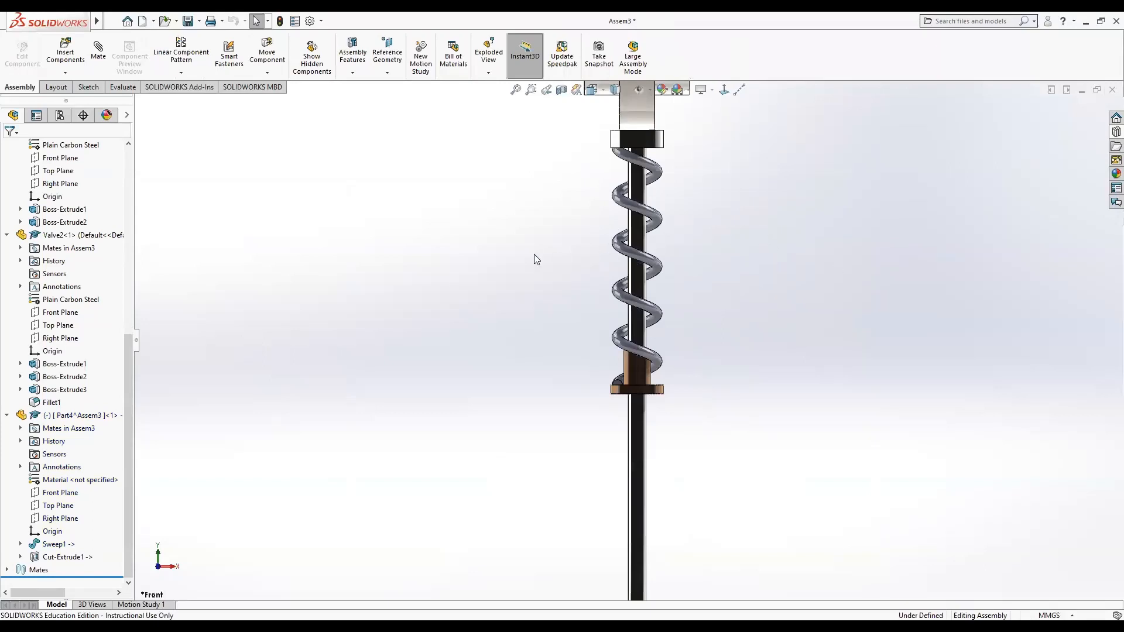
# Rotate the cam by dragging it and rebuild the assembly.
pyautogui.moveTo(533, 249); pyautogui.dragTo(661, 262, button='middle')
pyautogui.click(629, 103)
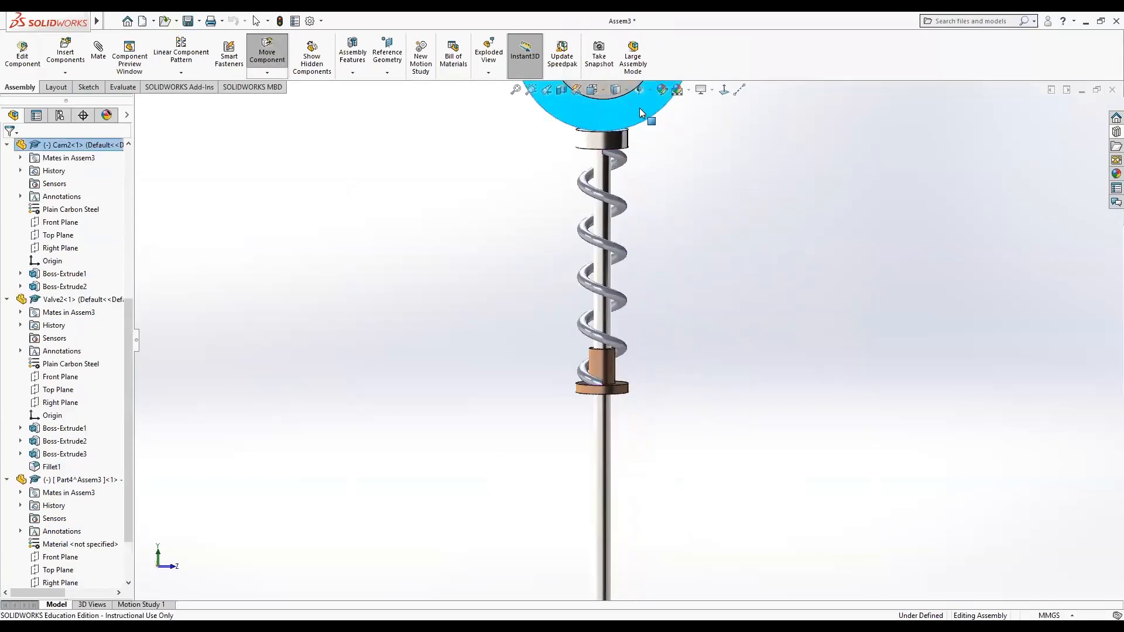
pyautogui.scroll(3, 701, 199)
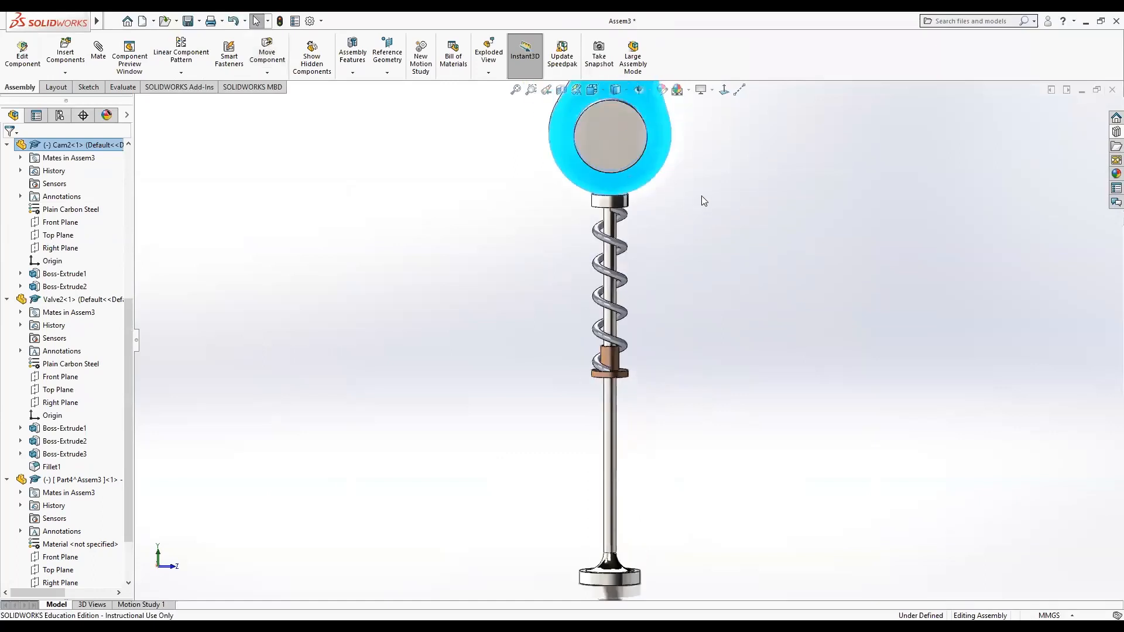
pyautogui.moveTo(633, 123); pyautogui.dragTo(642, 243)
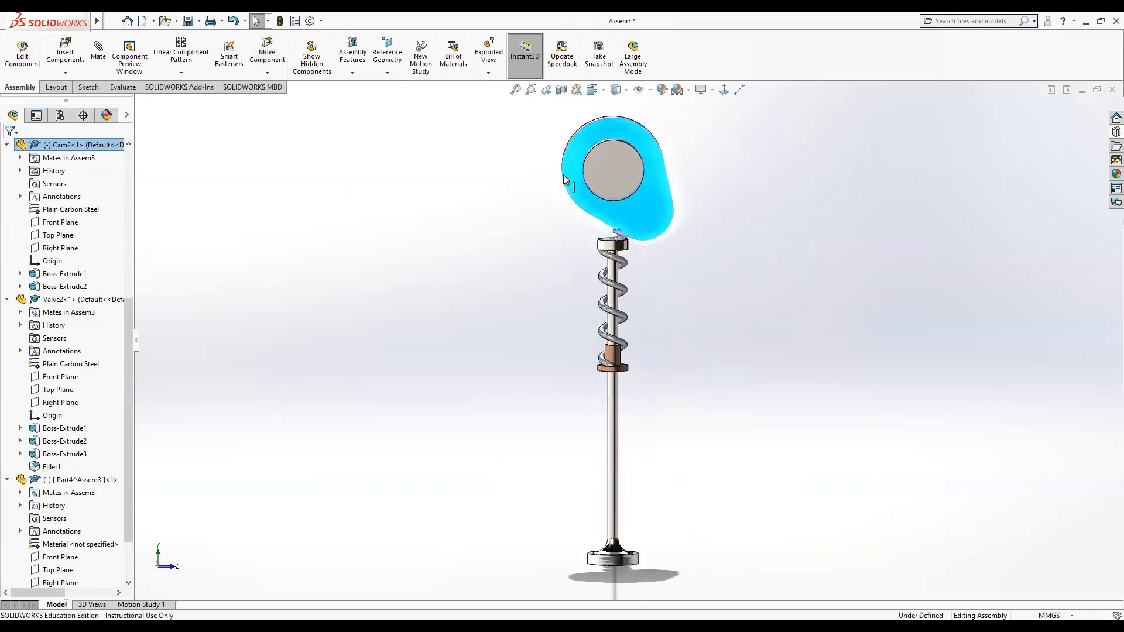
pyautogui.click(279, 23)
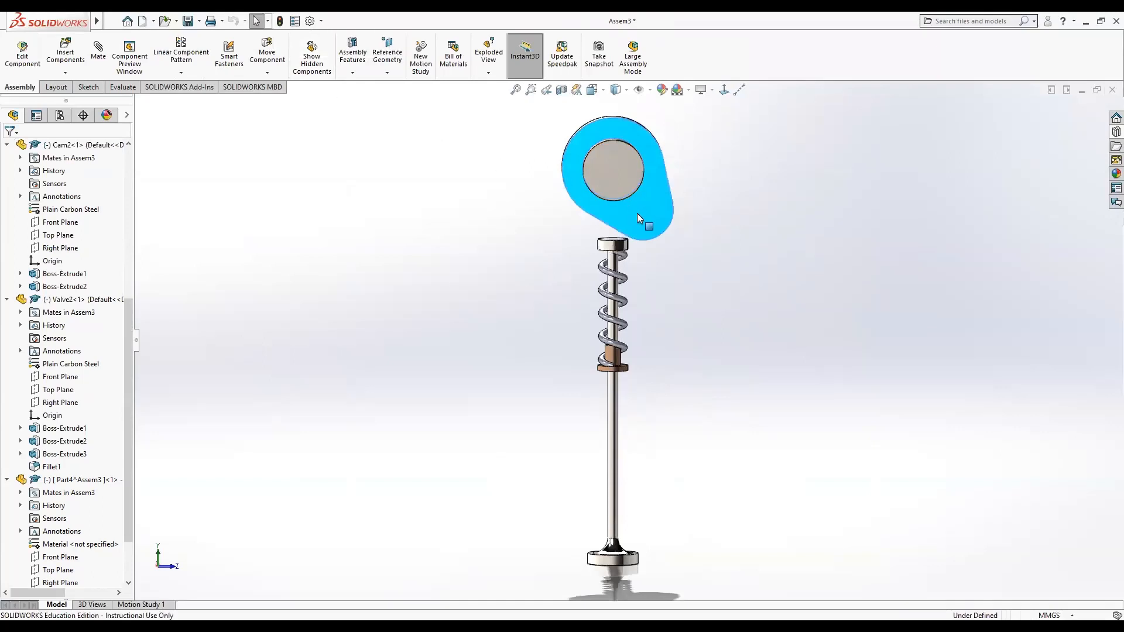
# Drag the cam to another angle, rebuild, and zoom in to check the spring around the valve stem.
pyautogui.moveTo(636, 213); pyautogui.dragTo(522, 191)
pyautogui.scroll(-6, 619, 254)
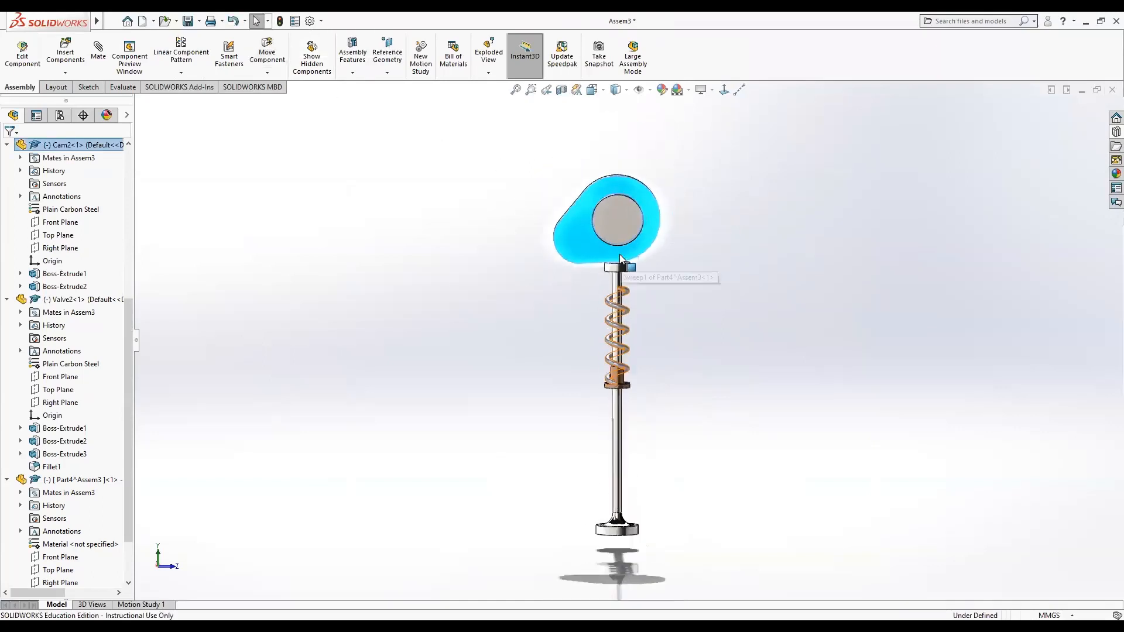
pyautogui.scroll(-3, 565, 316)
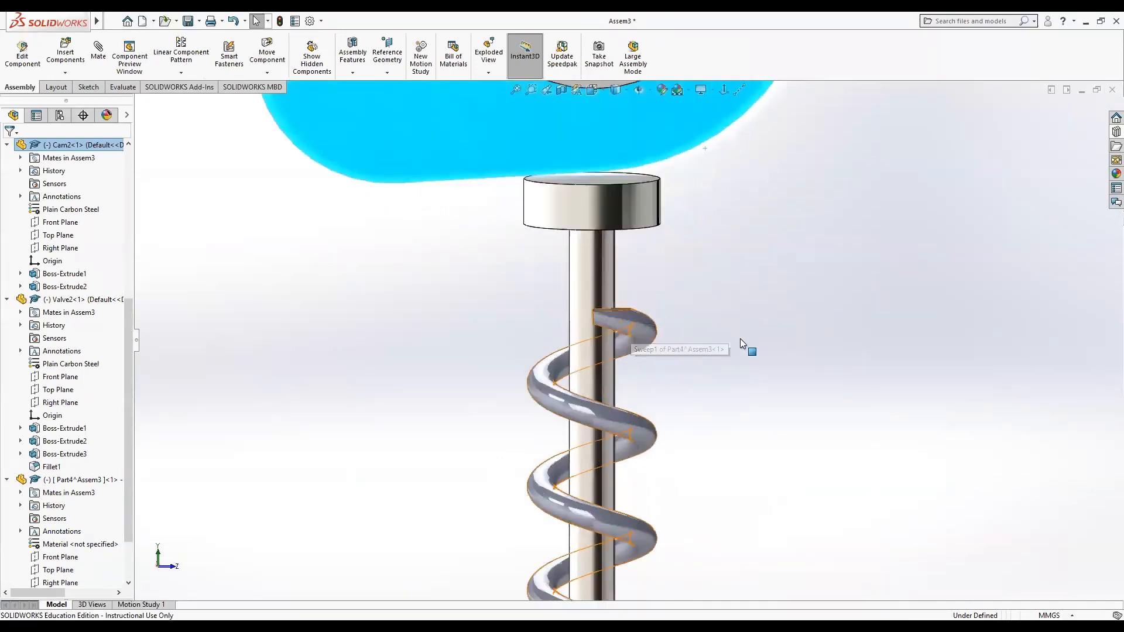
pyautogui.click(740, 338)
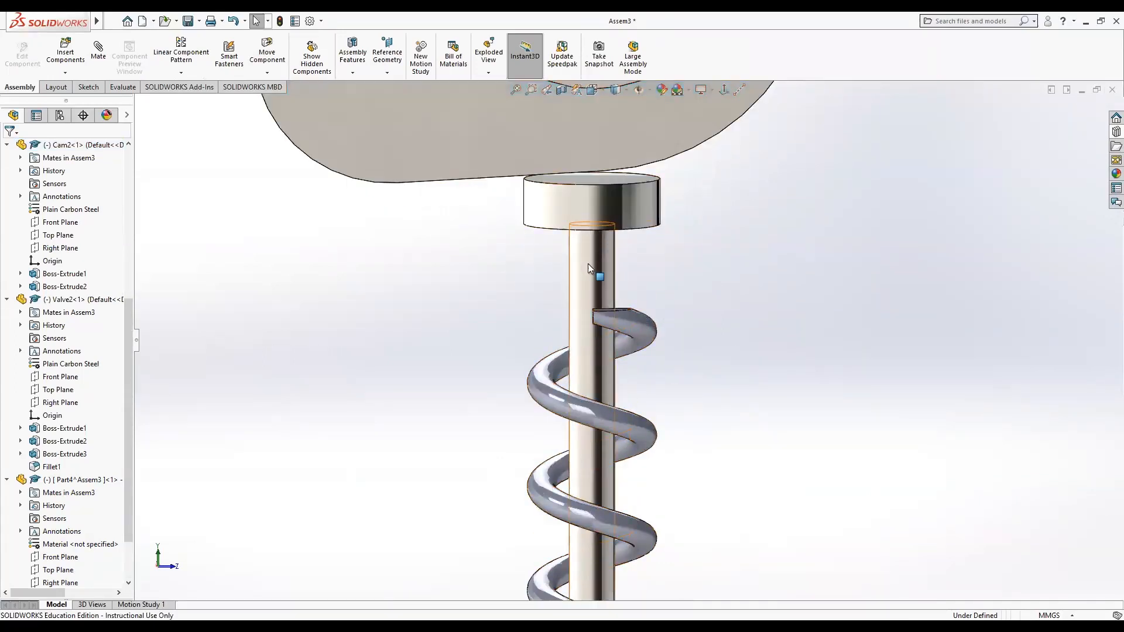
pyautogui.scroll(5, 827, 294)
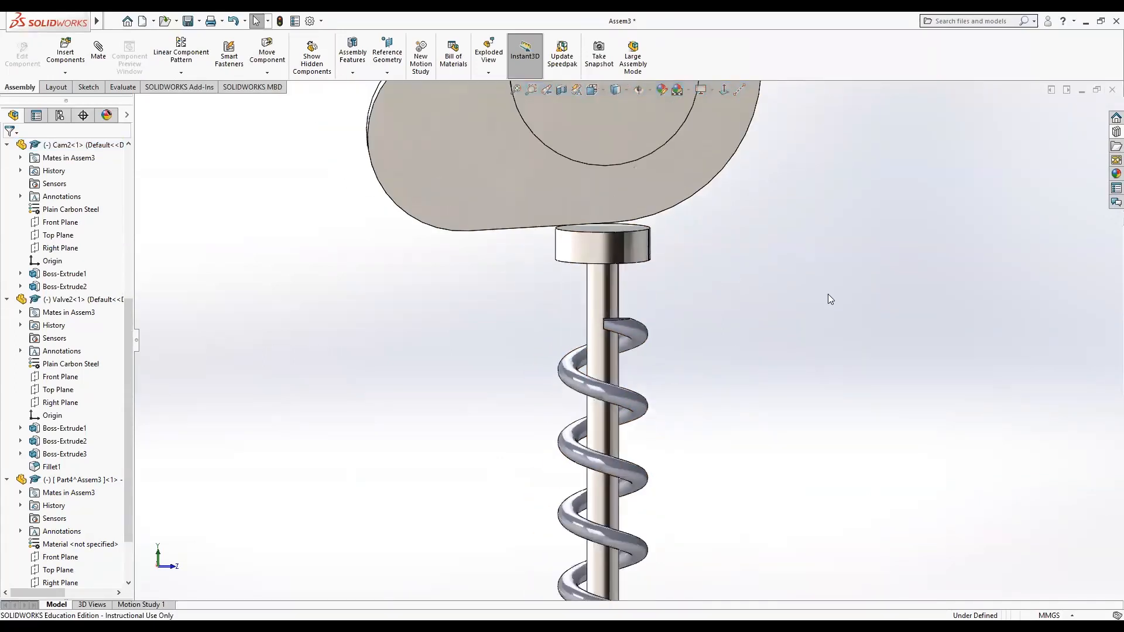
pyautogui.click(281, 21)
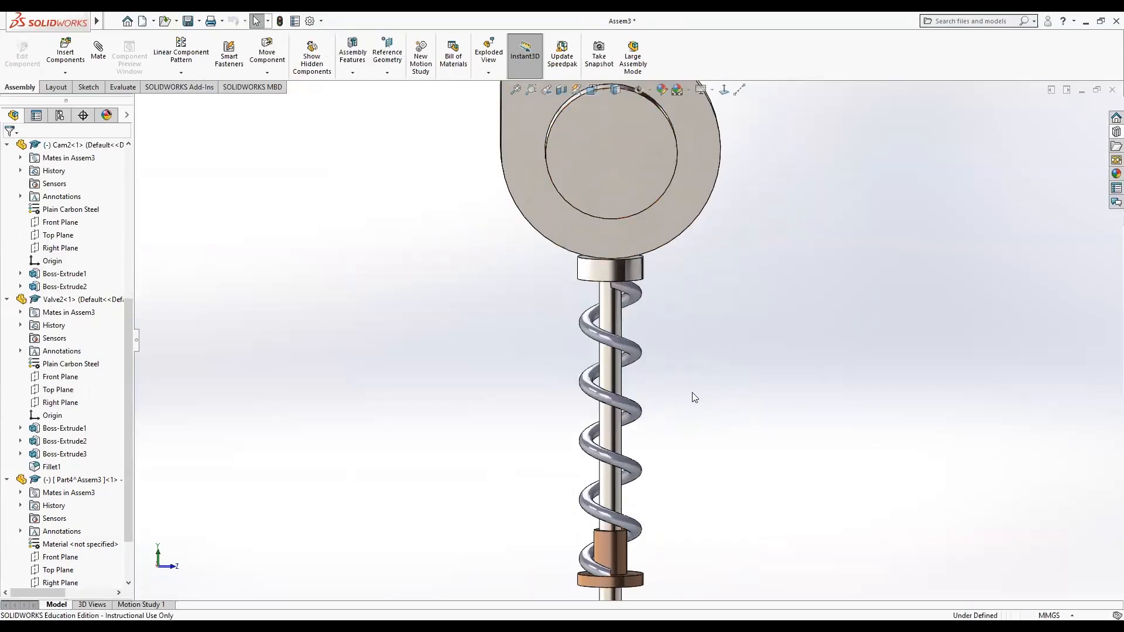
pyautogui.scroll(4, 692, 392)
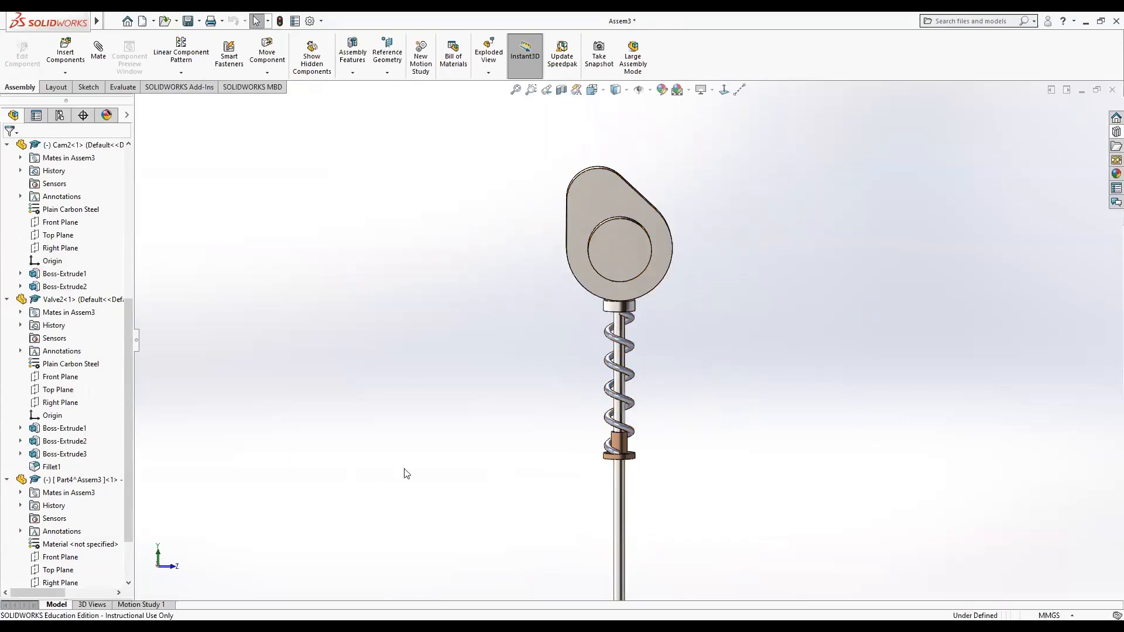
pyautogui.scroll(3, 407, 473)
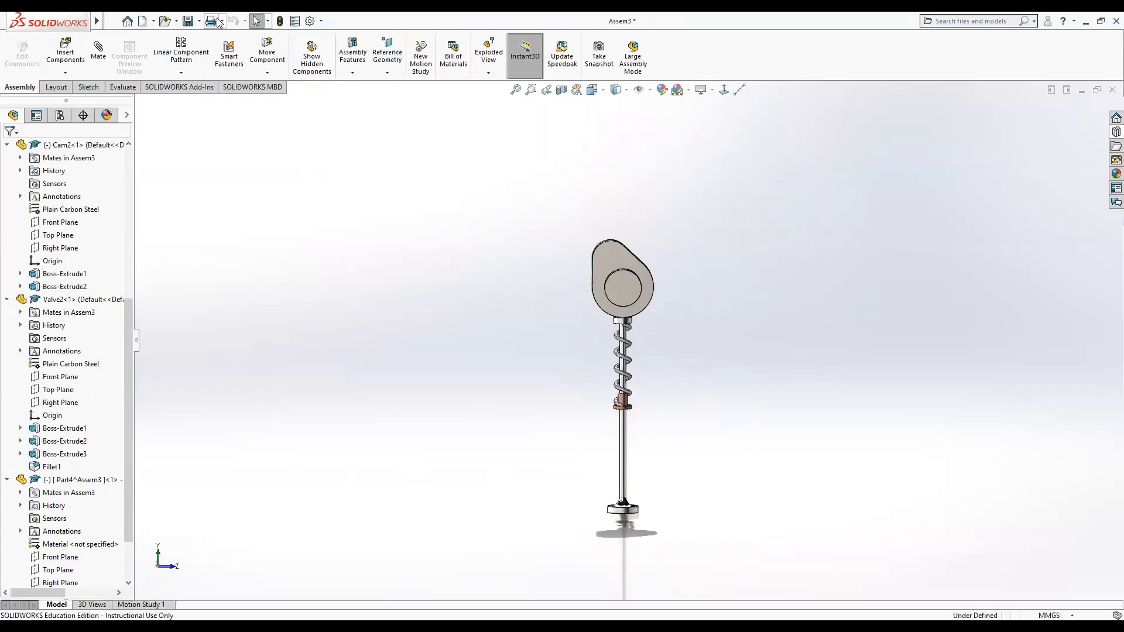
pyautogui.click(187, 22)
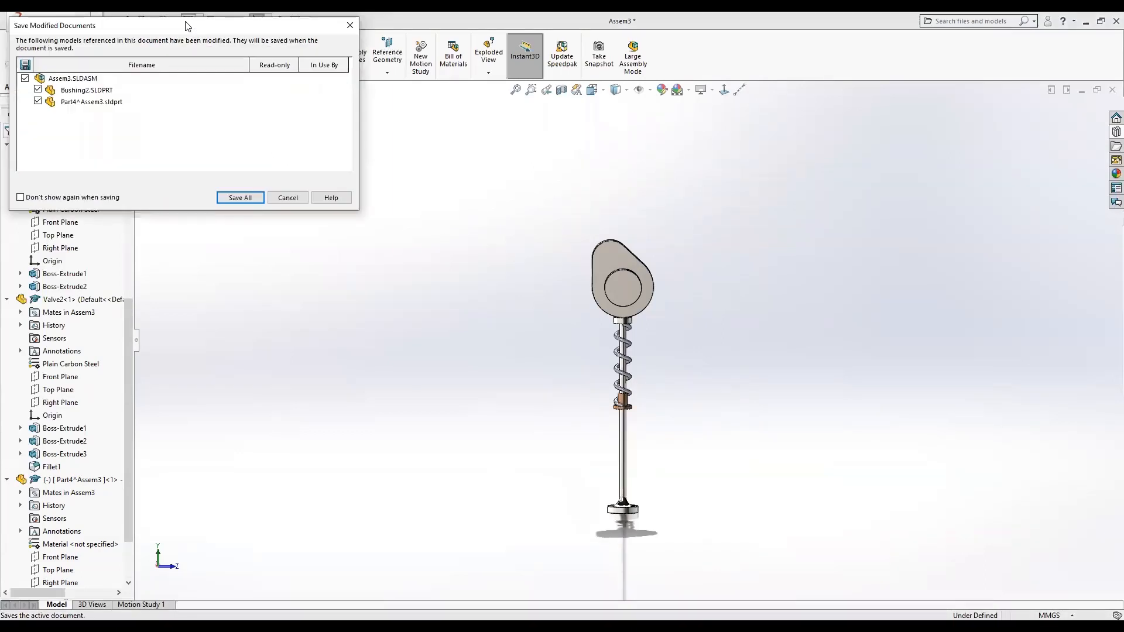
pyautogui.click(240, 198)
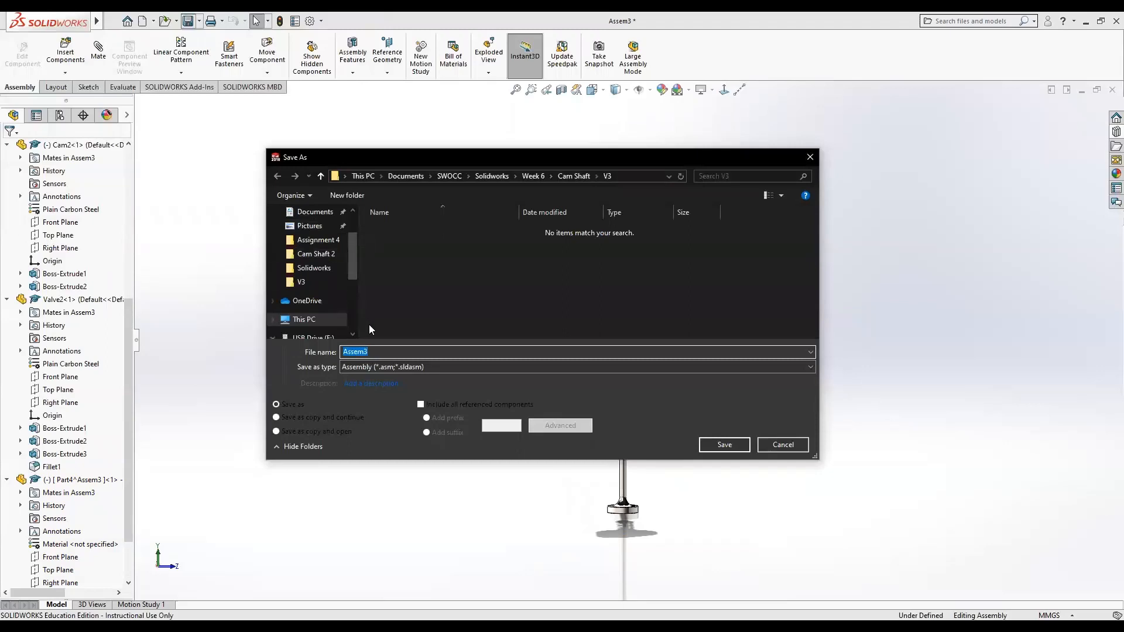
pyautogui.moveTo(385, 352); pyautogui.dragTo(341, 357)
pyautogui.write('Cam')
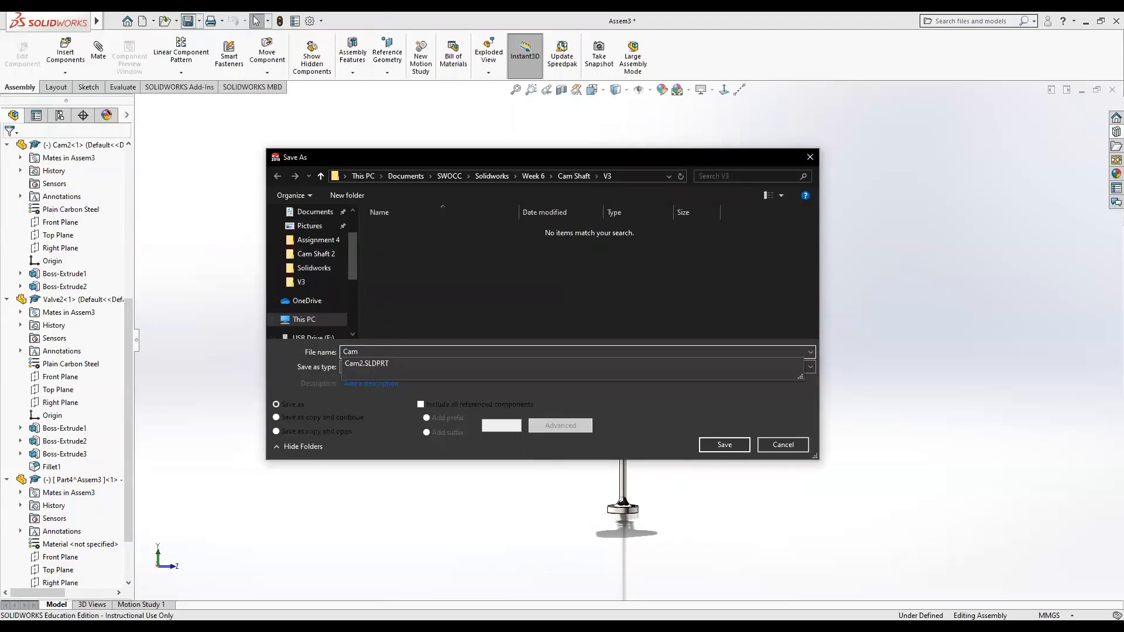
pyautogui.write('3')
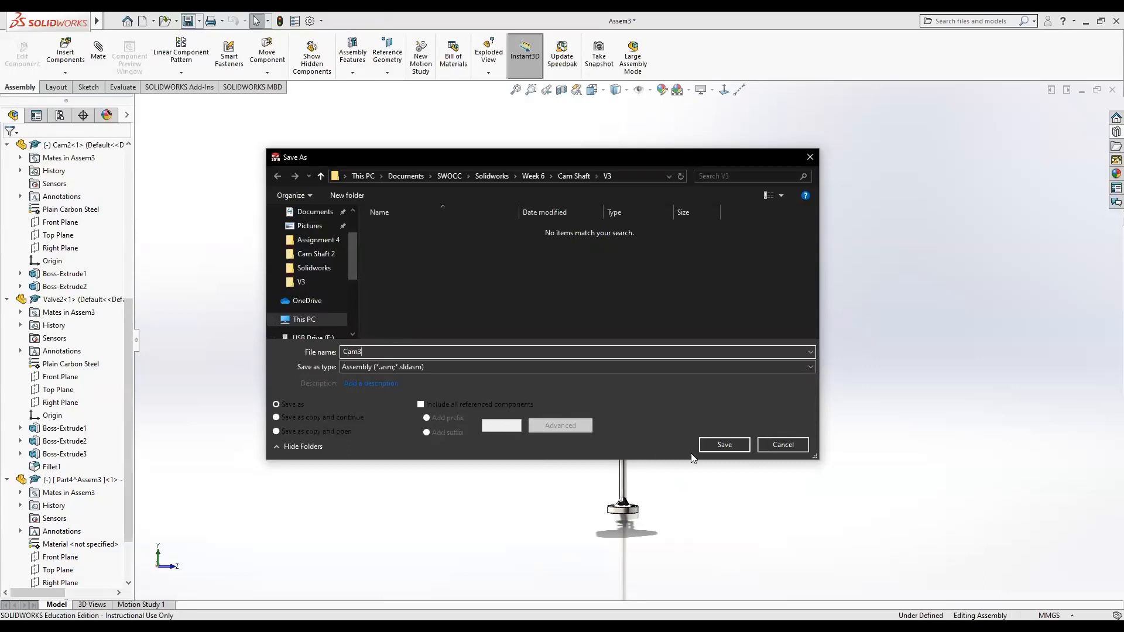
pyautogui.click(725, 445)
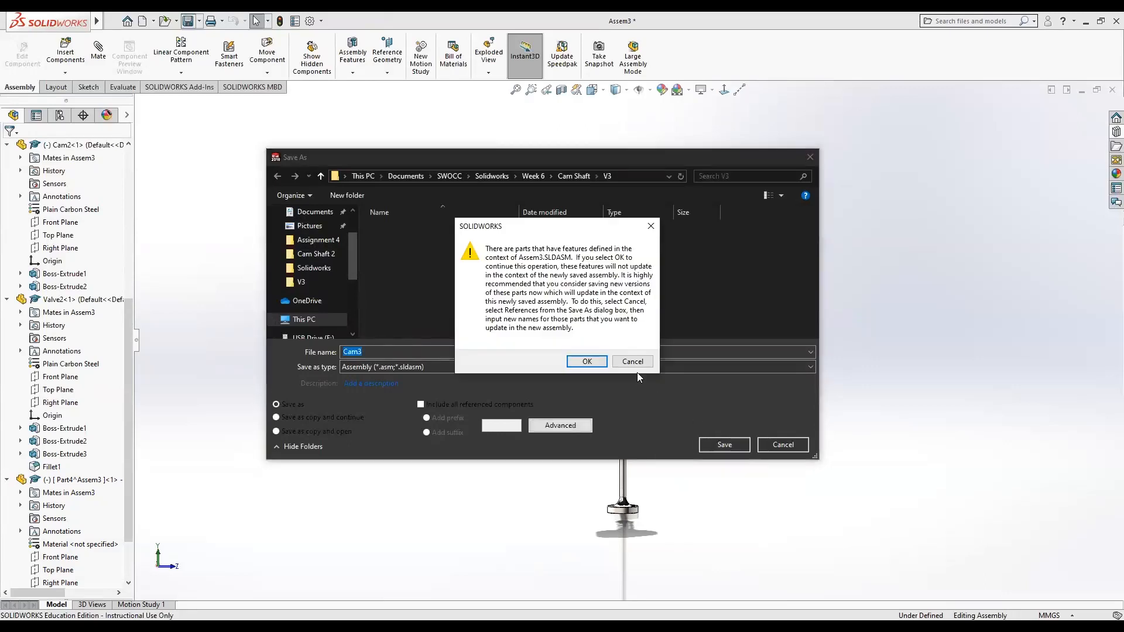
pyautogui.click(633, 361)
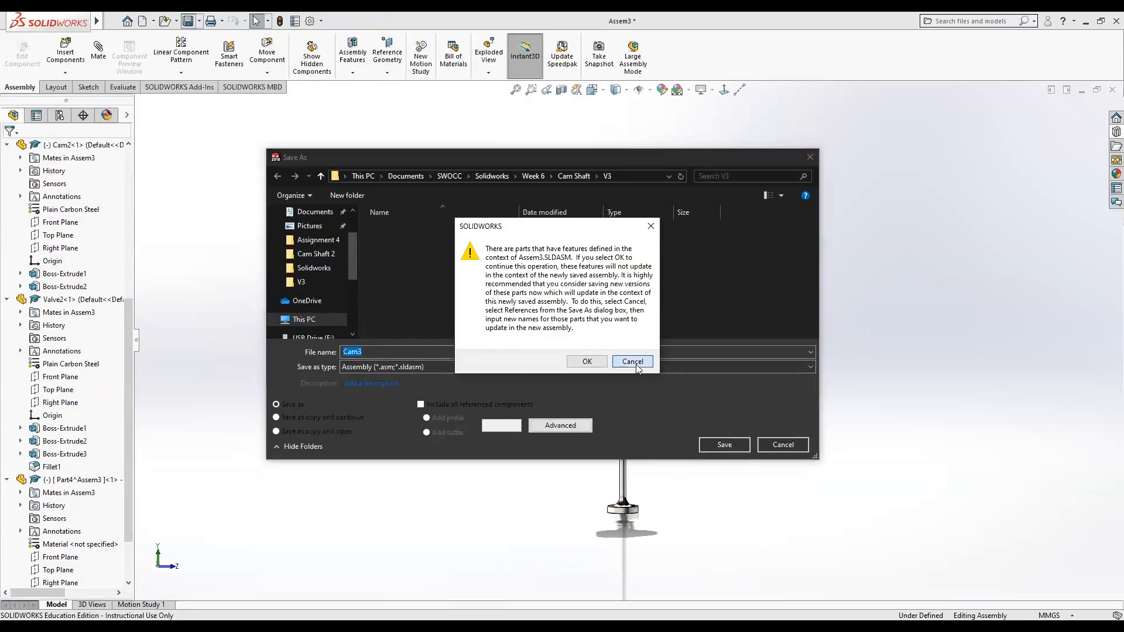
pyautogui.click(781, 445)
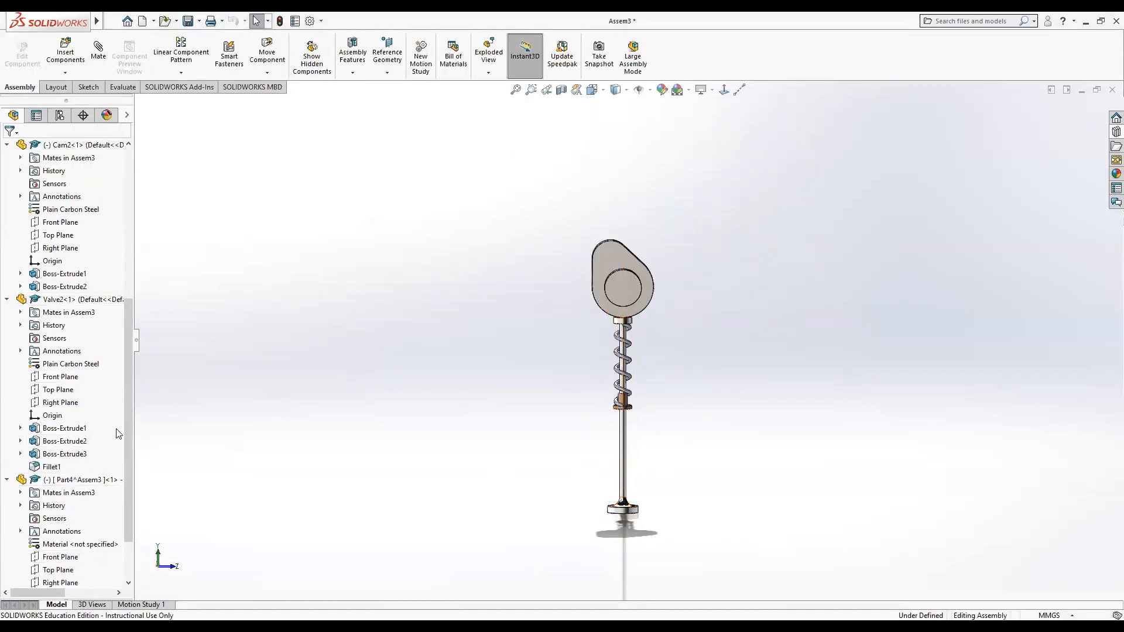
# Save the assembly as Assem3, saving its virtual spring component internally.
pyautogui.click(188, 23)
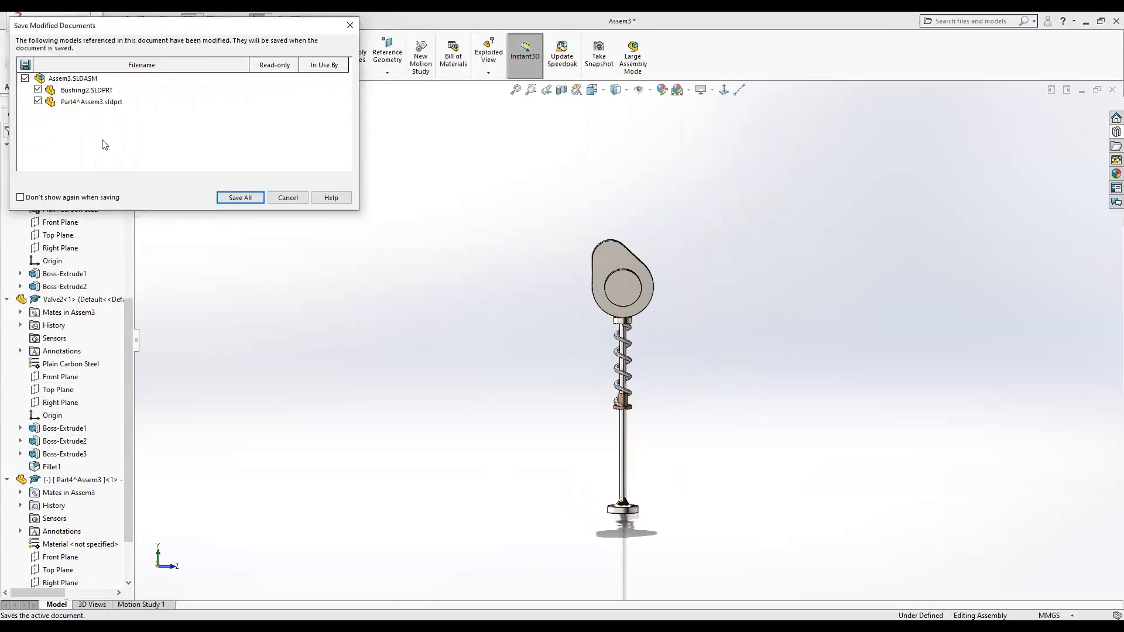
pyautogui.click(248, 200)
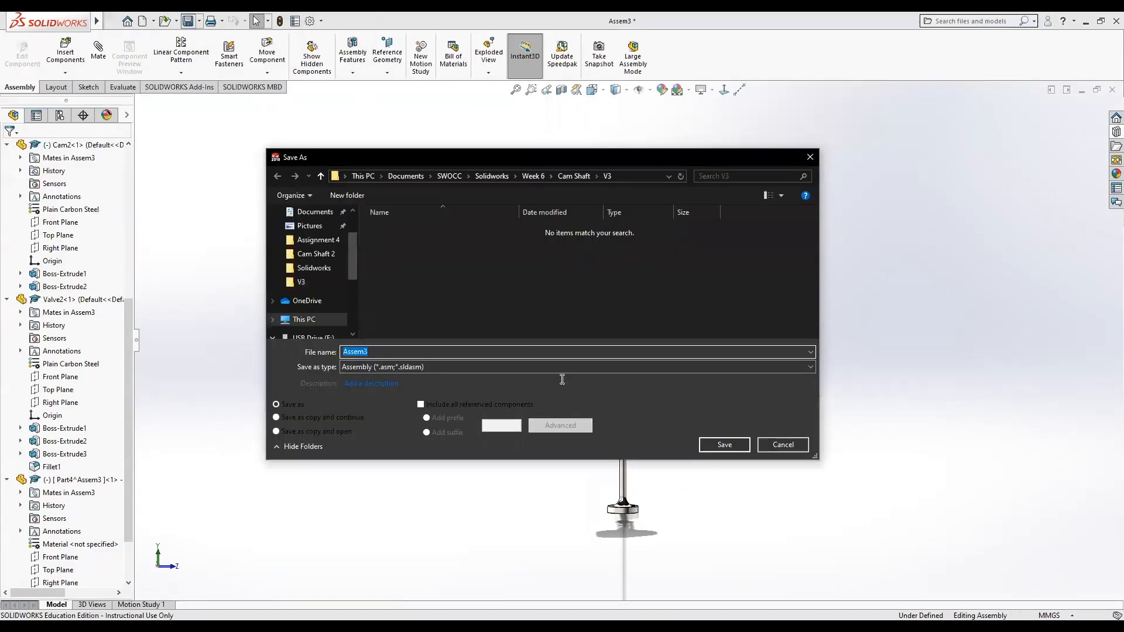
pyautogui.click(719, 444)
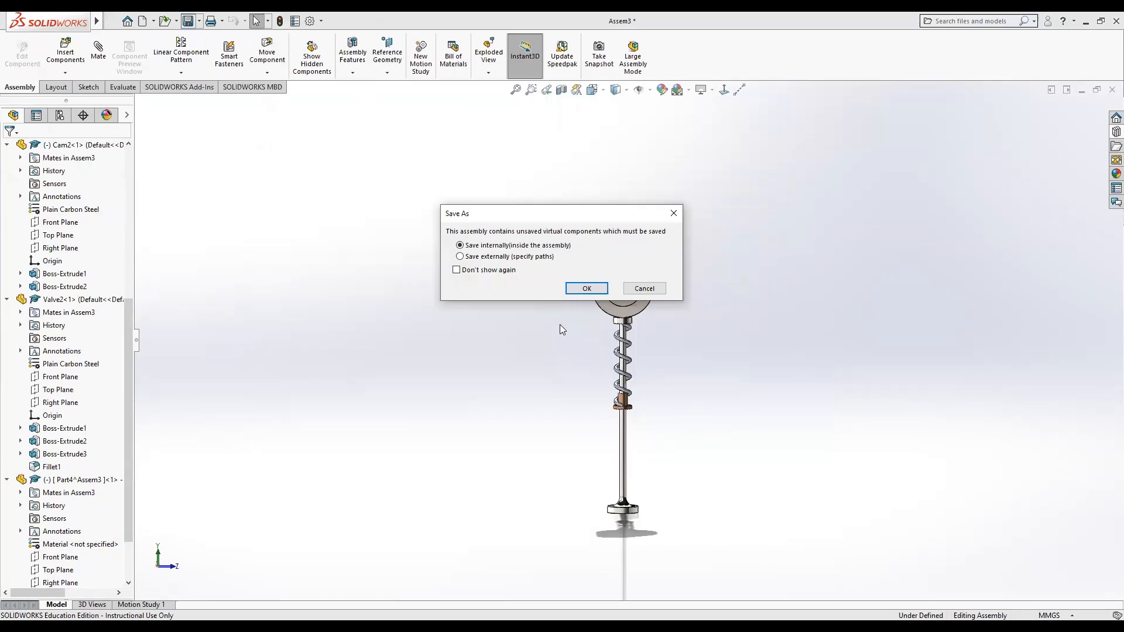
pyautogui.click(571, 290)
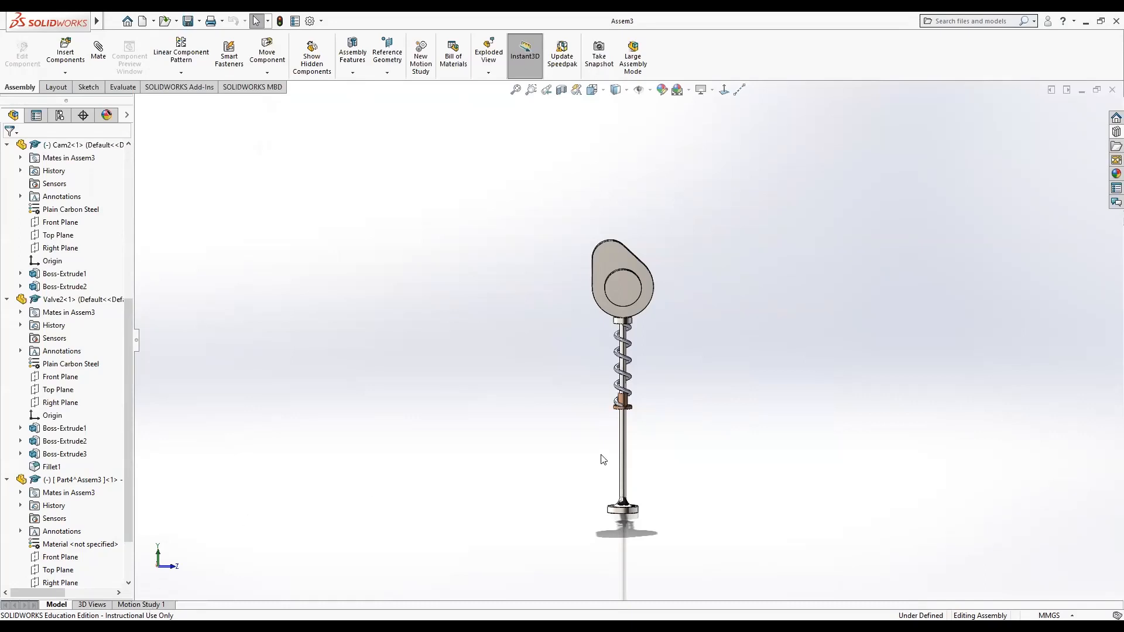
# Orbit and zoom around the assembly to inspect the spring on the valve stem.
pyautogui.scroll(1, 613, 436)
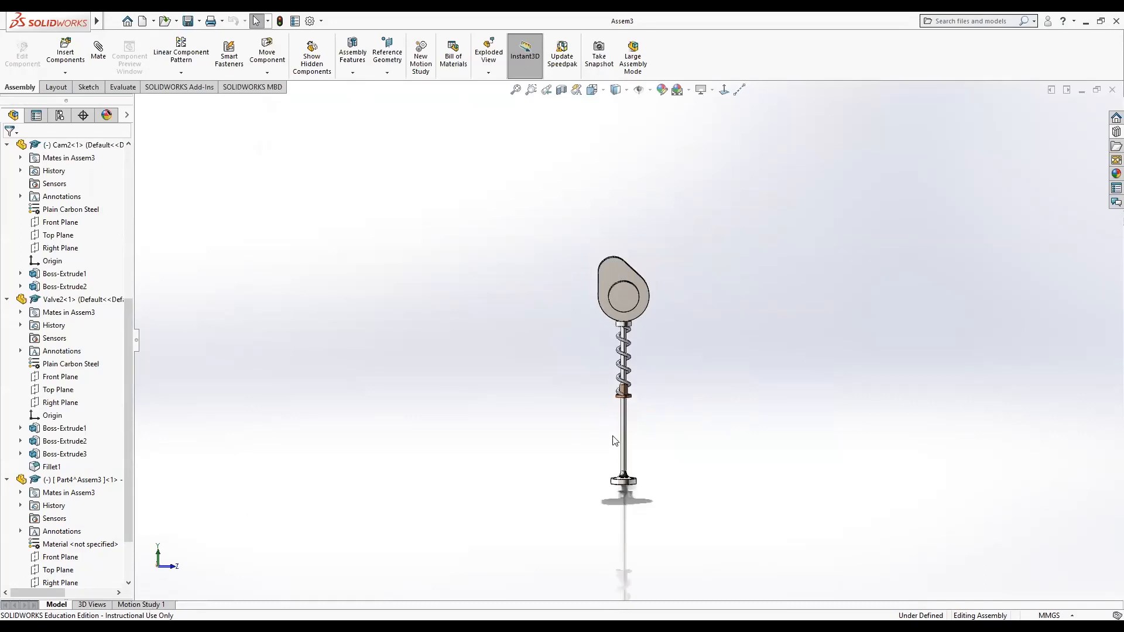
pyautogui.scroll(-2, 587, 391)
pyautogui.moveTo(587, 391)
pyautogui.mouseDown(button='middle')
pyautogui.moveTo(544, 398)
pyautogui.moveTo(579, 407)
pyautogui.mouseUp(button='middle')
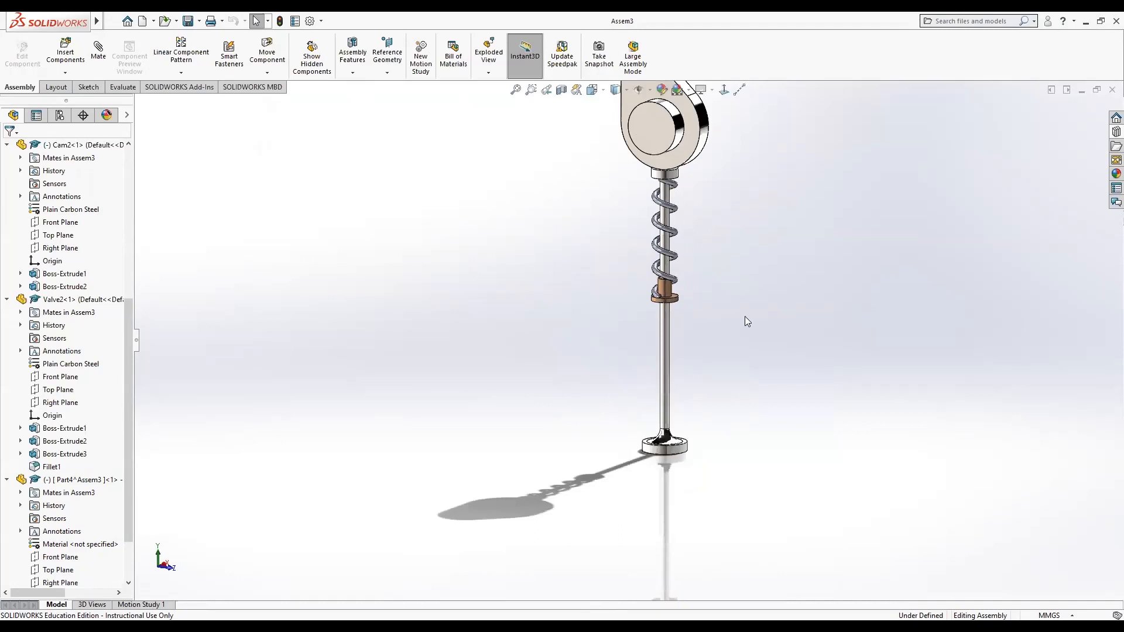
pyautogui.keyDown('ctrl'); pyautogui.moveTo(746, 321); pyautogui.dragTo(736, 396, button='middle'); pyautogui.keyUp('ctrl')
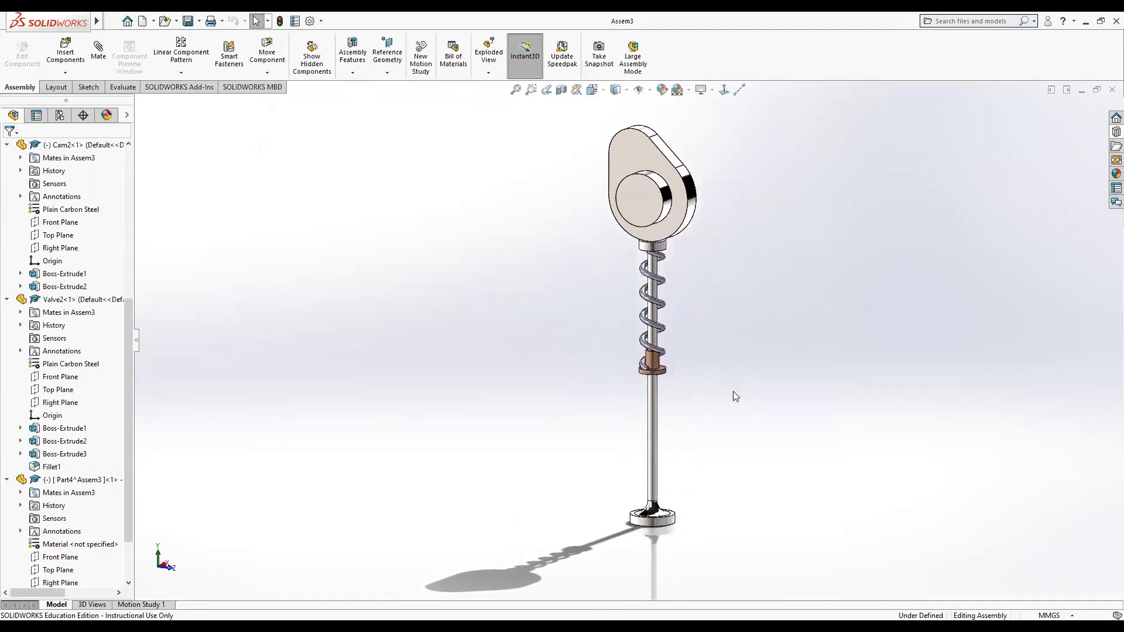
pyautogui.scroll(-2, 726, 382)
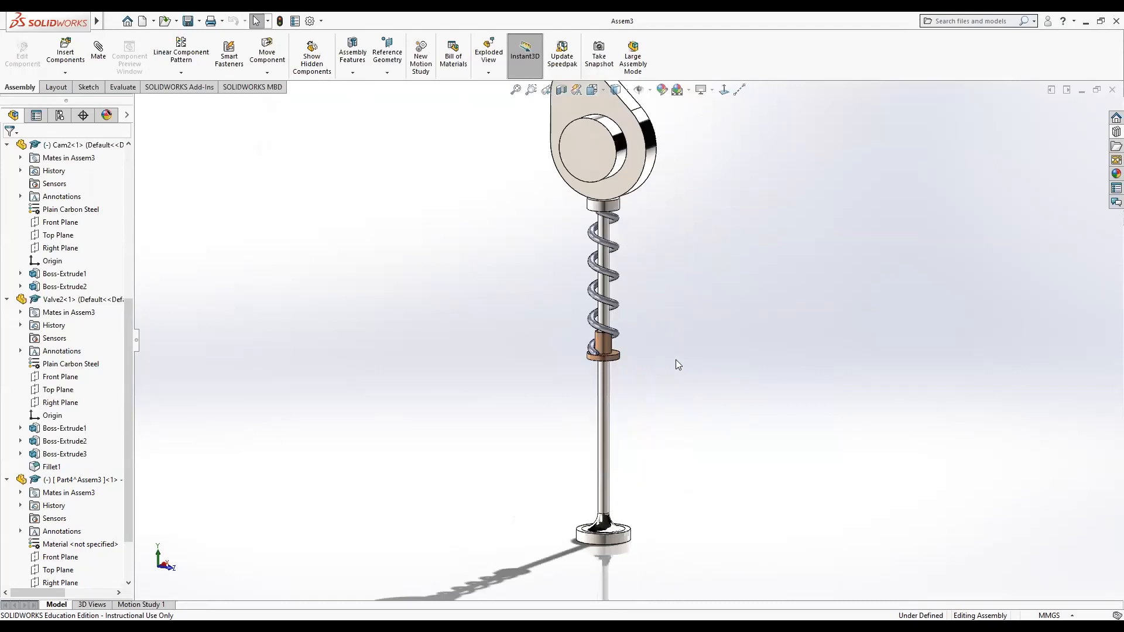
pyautogui.keyDown('ctrl'); pyautogui.moveTo(678, 364); pyautogui.dragTo(718, 384, button='middle'); pyautogui.keyUp('ctrl')
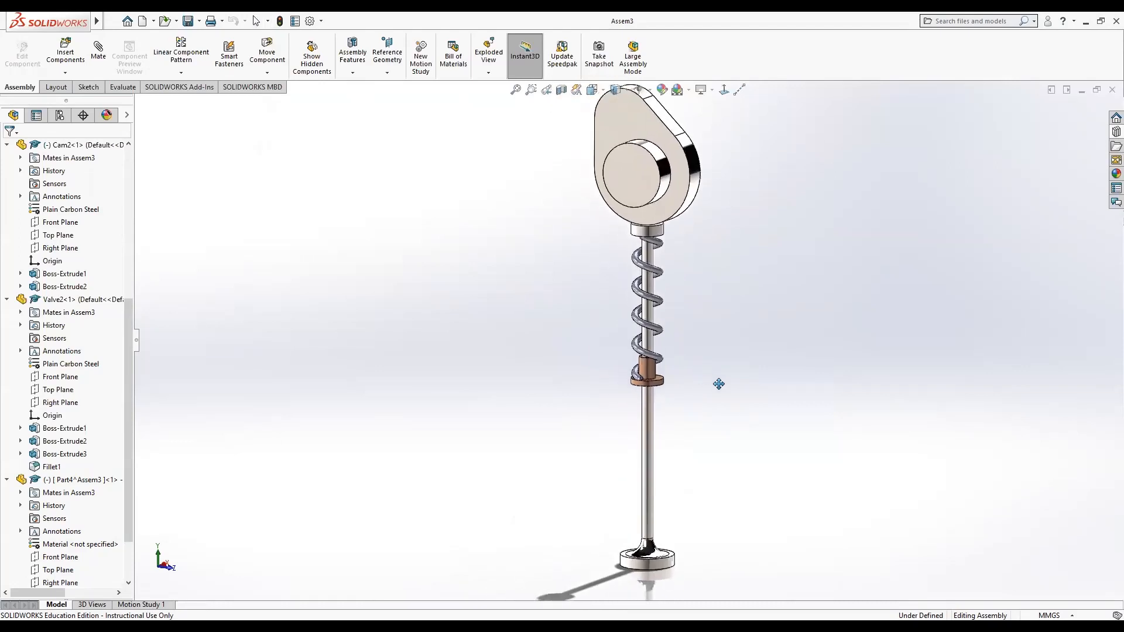
pyautogui.scroll(1, 720, 390)
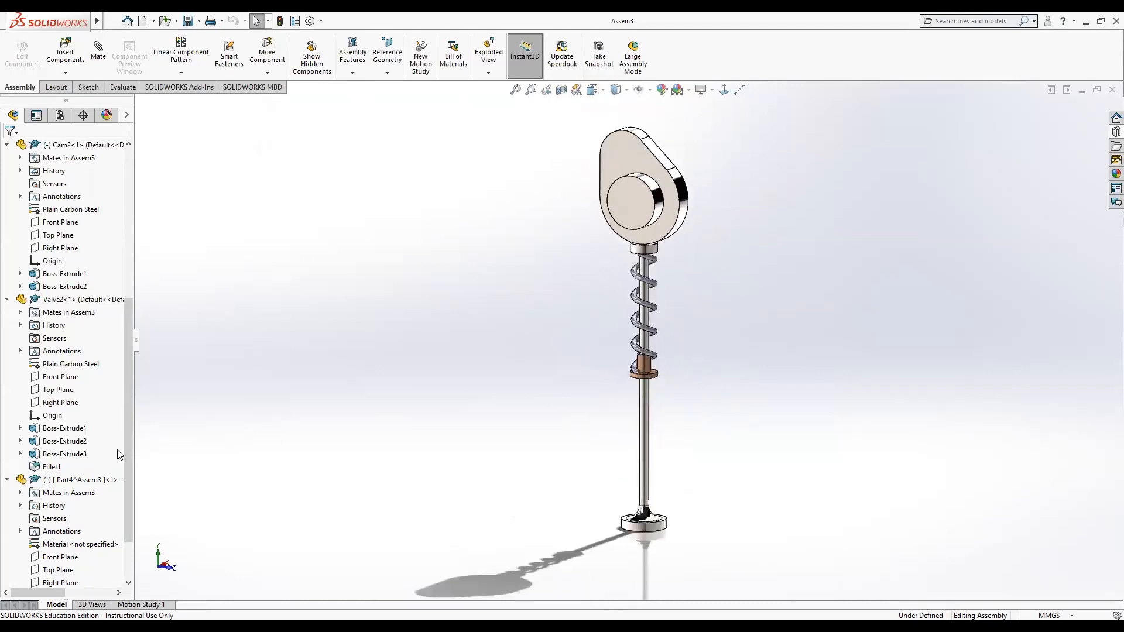
# In Motion Study 1, add a rotary motor on the cam's boss face with reversed direction at 20 RPM.
pyautogui.click(157, 605)
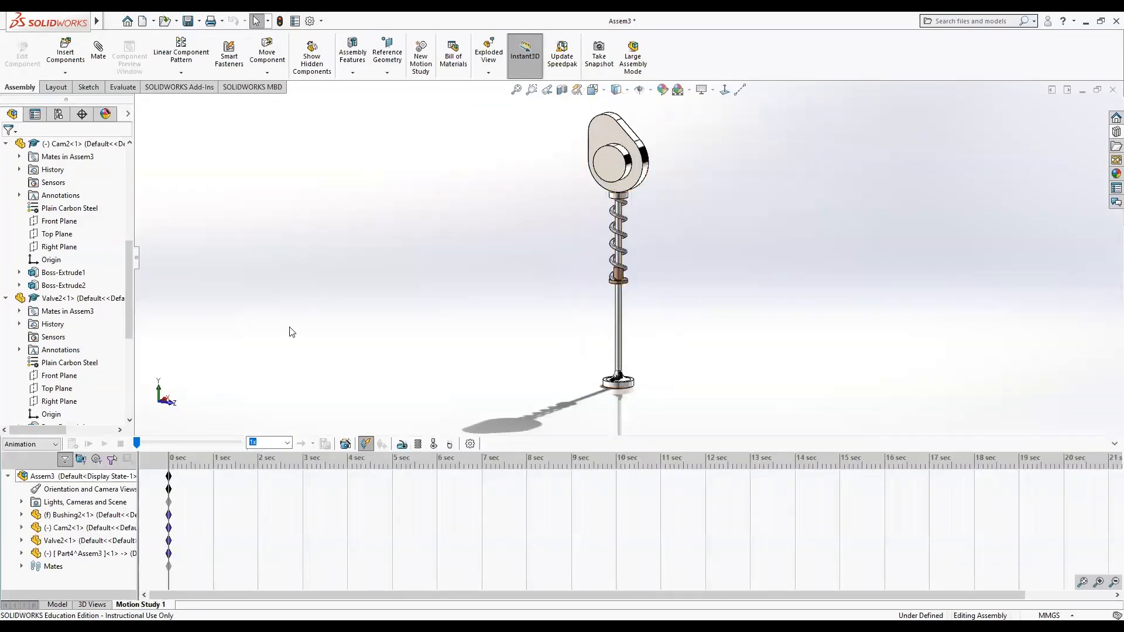
pyautogui.click(401, 444)
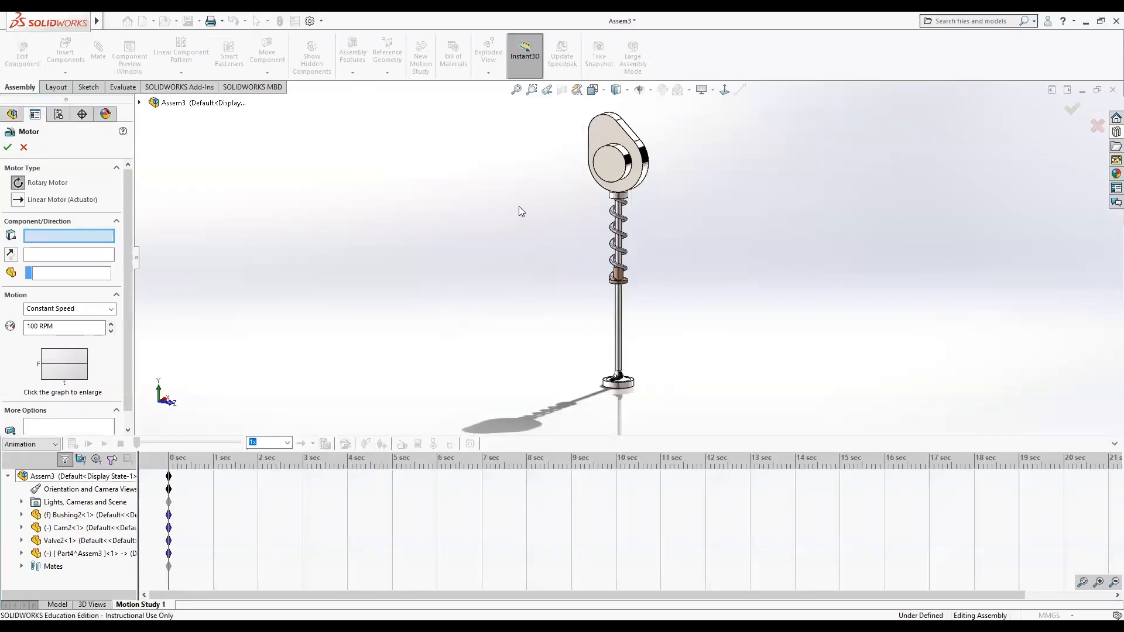
pyautogui.click(628, 160)
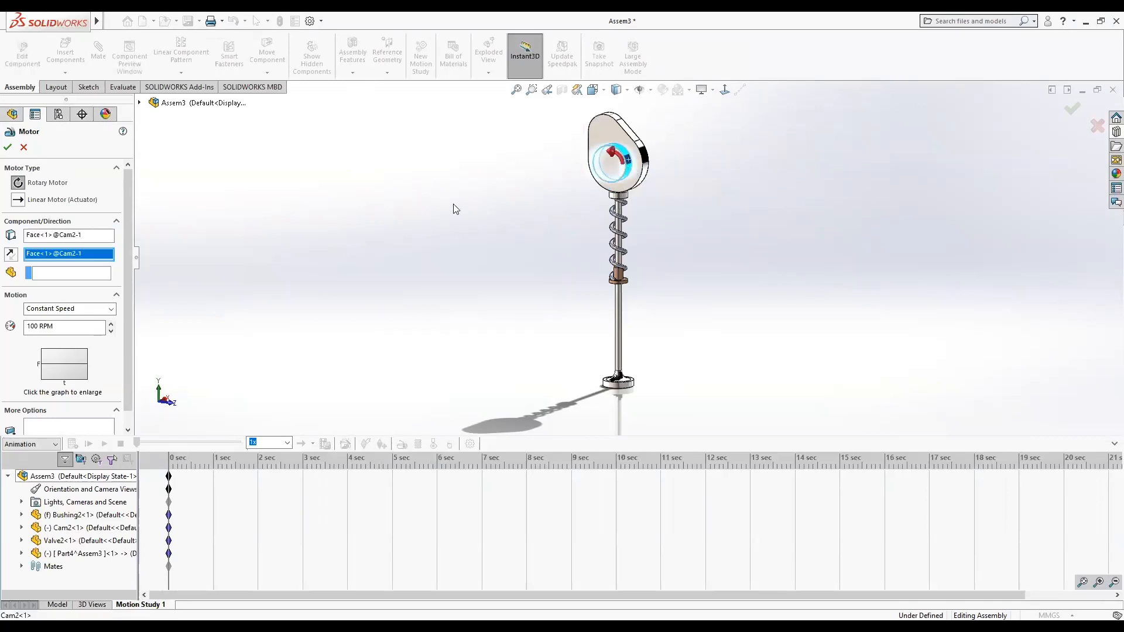
pyautogui.click(11, 254)
pyautogui.click(35, 326)
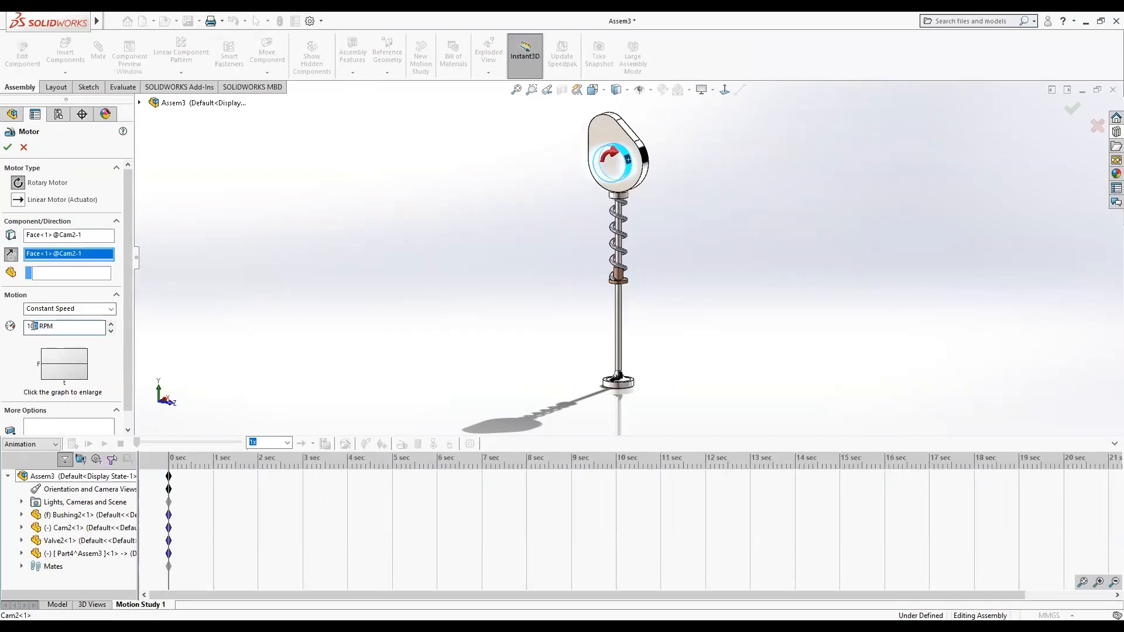
pyautogui.write('20')
pyautogui.click(9, 147)
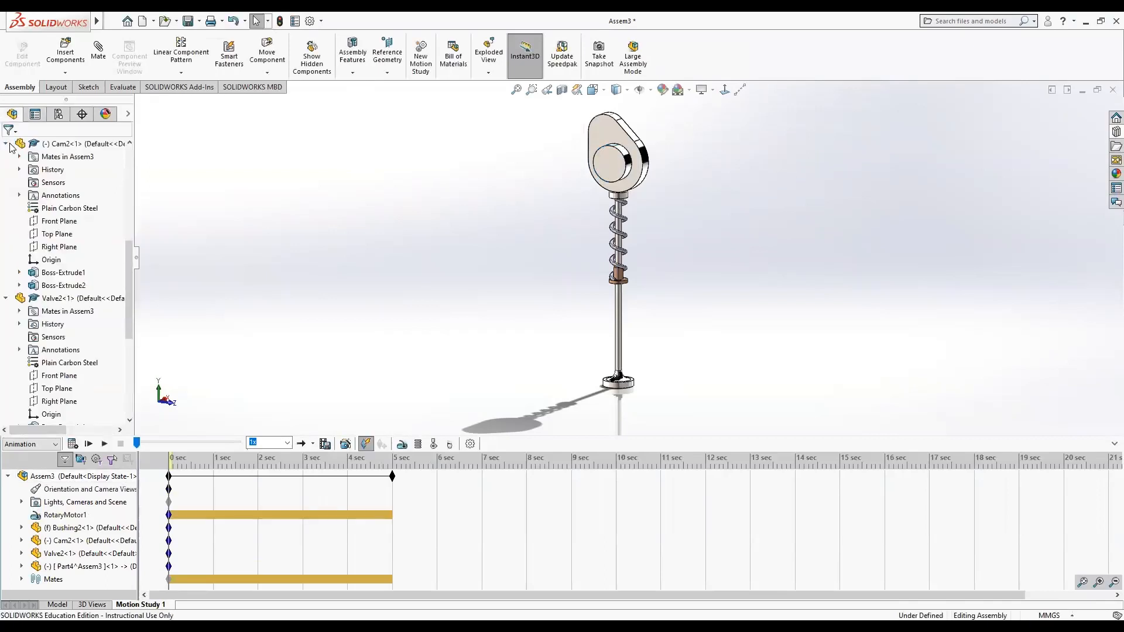
# Extend the motion study's end time to 12 seconds and calculate the animation.
pyautogui.moveTo(391, 476); pyautogui.dragTo(705, 472)
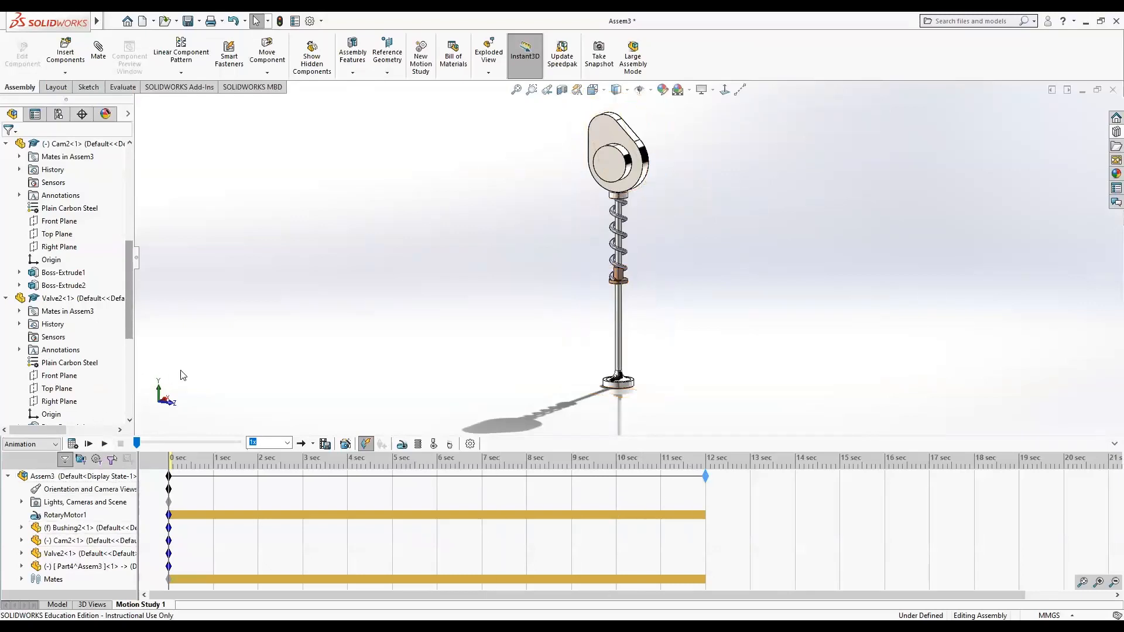
pyautogui.click(74, 445)
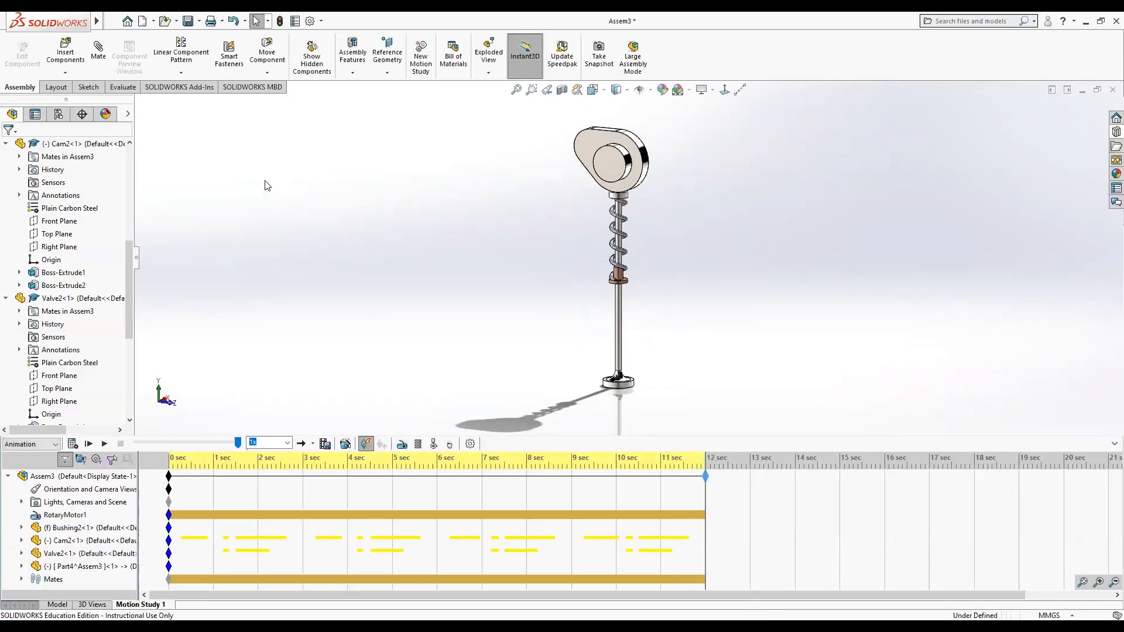
# Play the cam animation and zoom in to watch the spring follow the valve stem.
pyautogui.click(105, 444)
pyautogui.scroll(2, 625, 235)
pyautogui.scroll(-5, 623, 236)
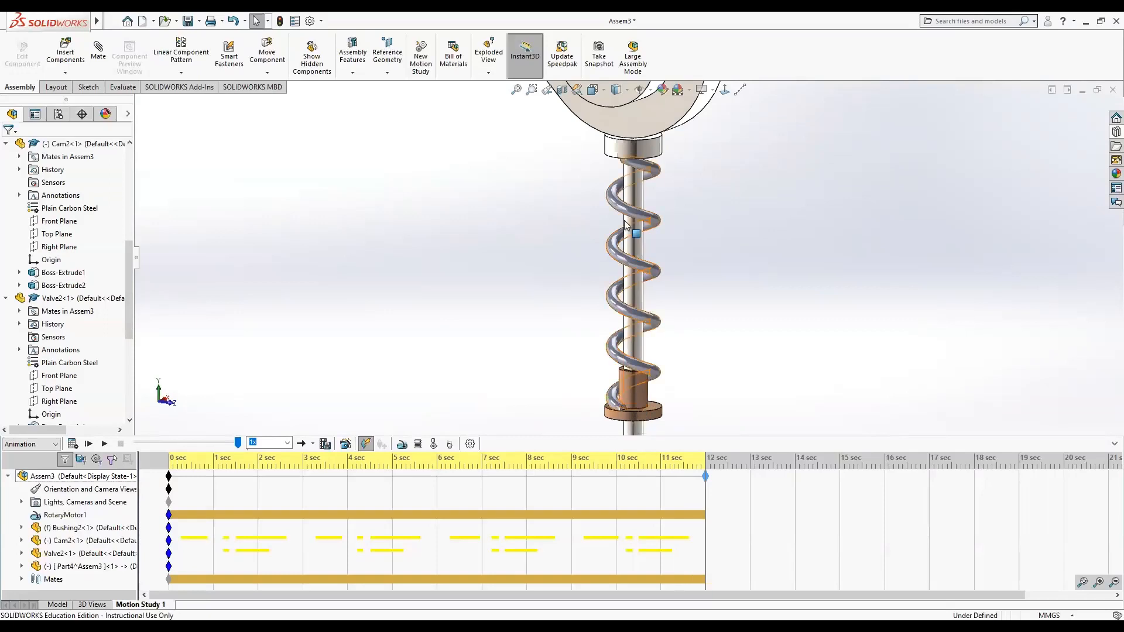
pyautogui.moveTo(636, 177); pyautogui.dragTo(628, 119, button='middle')
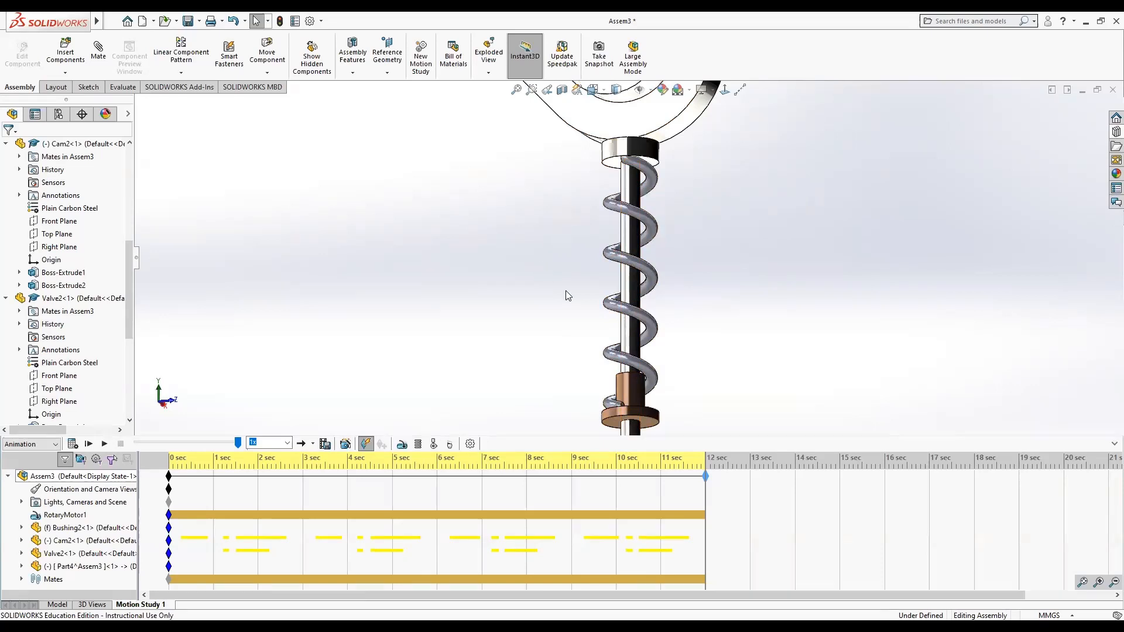
pyautogui.moveTo(565, 290); pyautogui.dragTo(555, 363, button='middle')
pyautogui.scroll(5, 638, 263)
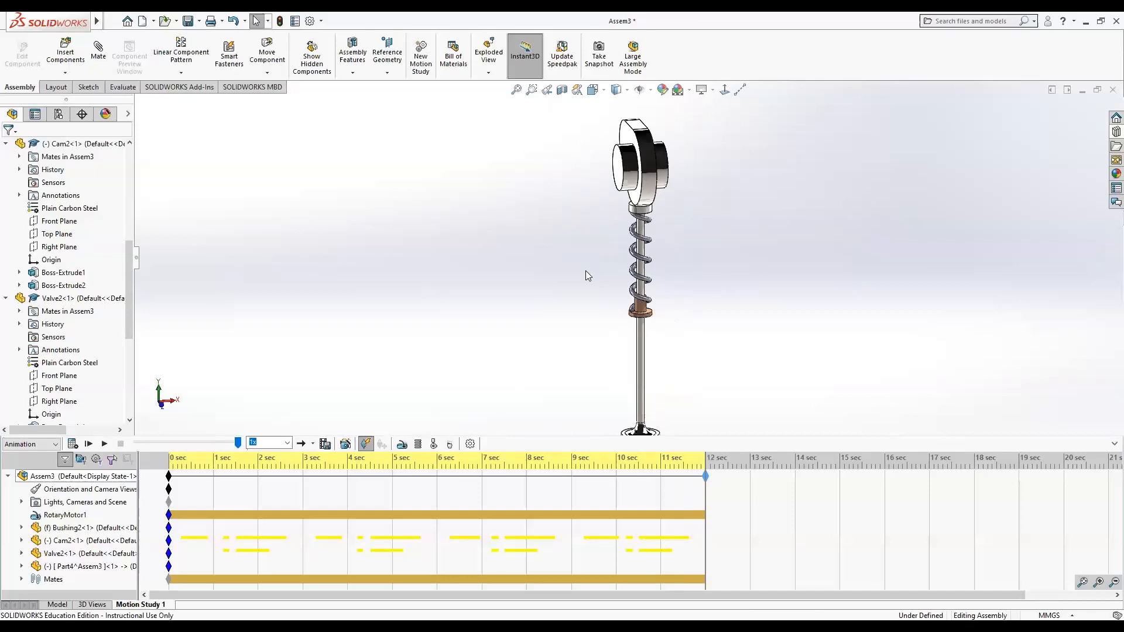
pyautogui.scroll(1, 397, 321)
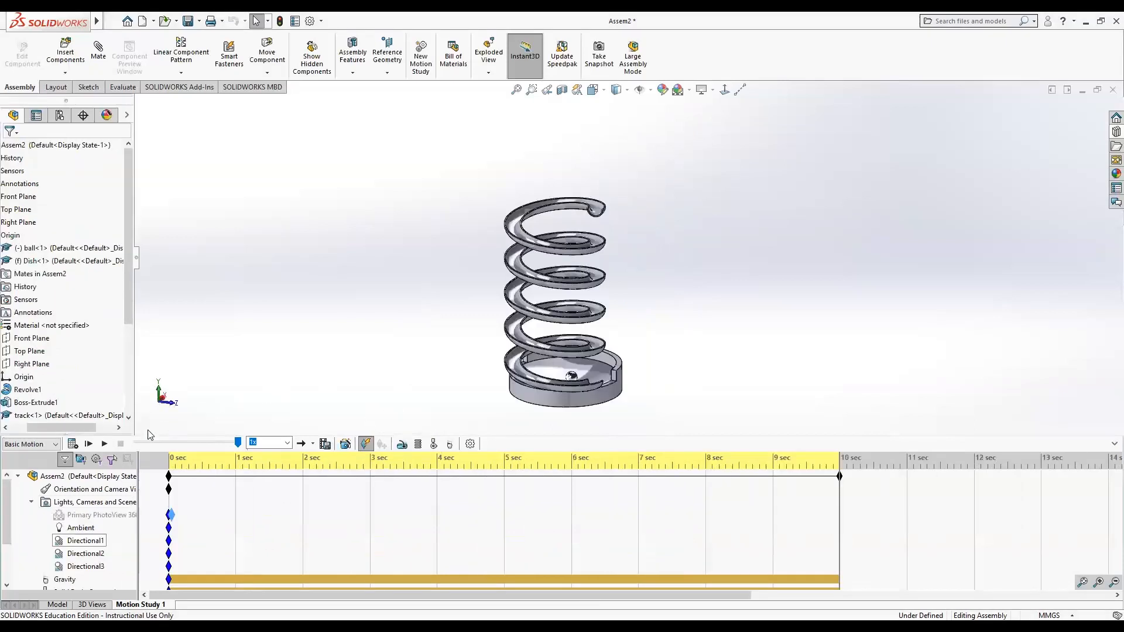
# Play the motion study of the Assem2 spring assembly.
pyautogui.click(105, 444)
# Create a new part document and start a sketch on its Front Plane.
pyautogui.click(142, 23)
pyautogui.click(263, 284)
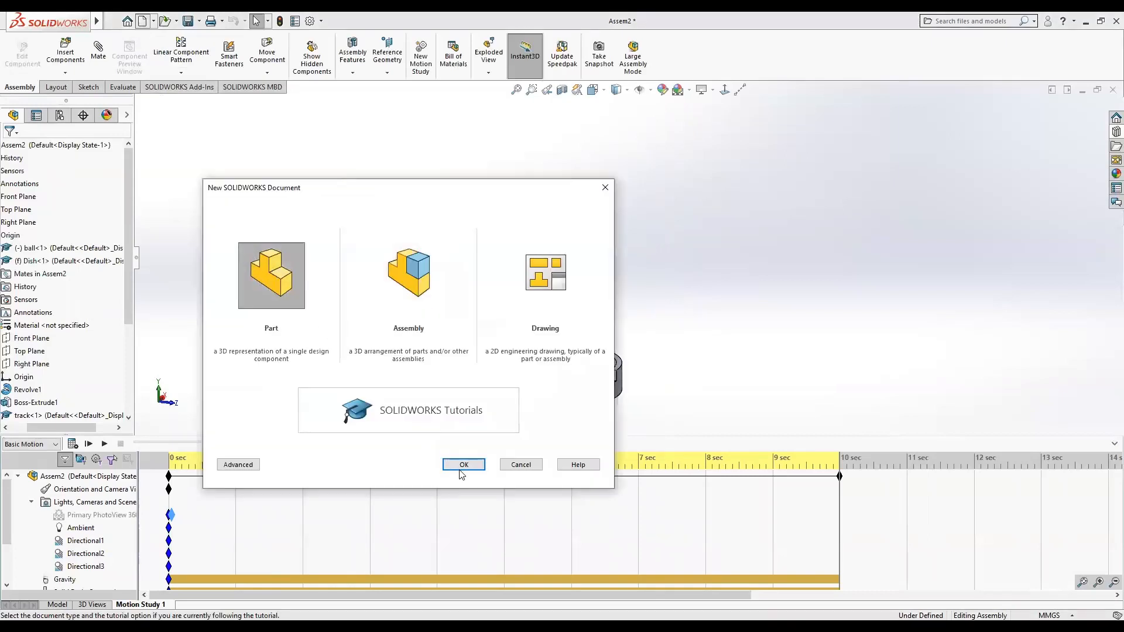
pyautogui.click(459, 471)
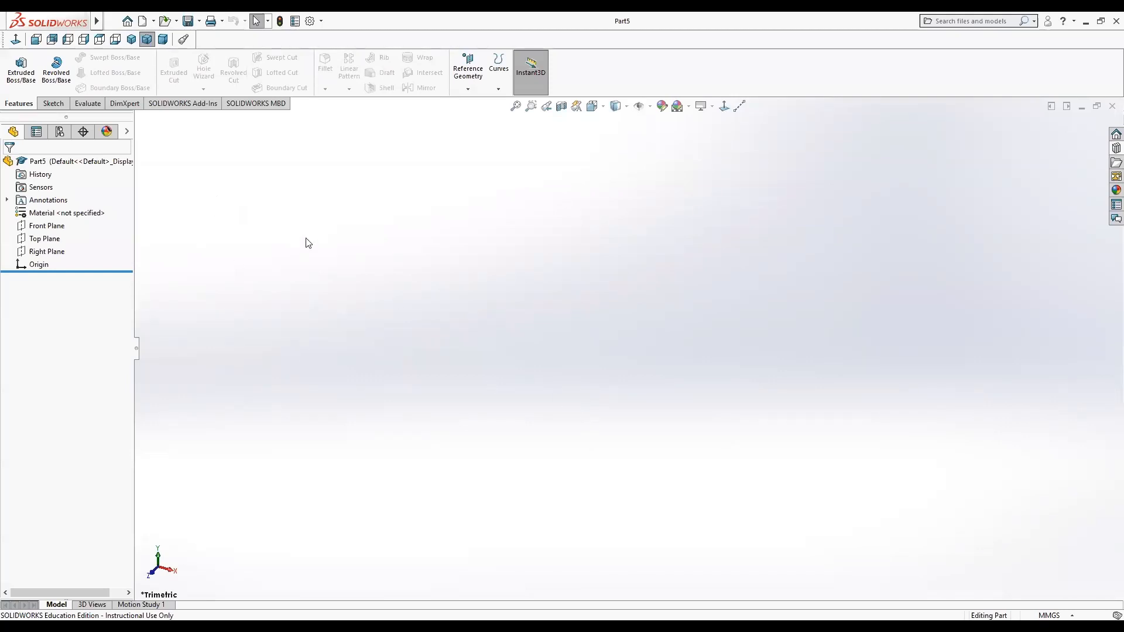
pyautogui.click(45, 227)
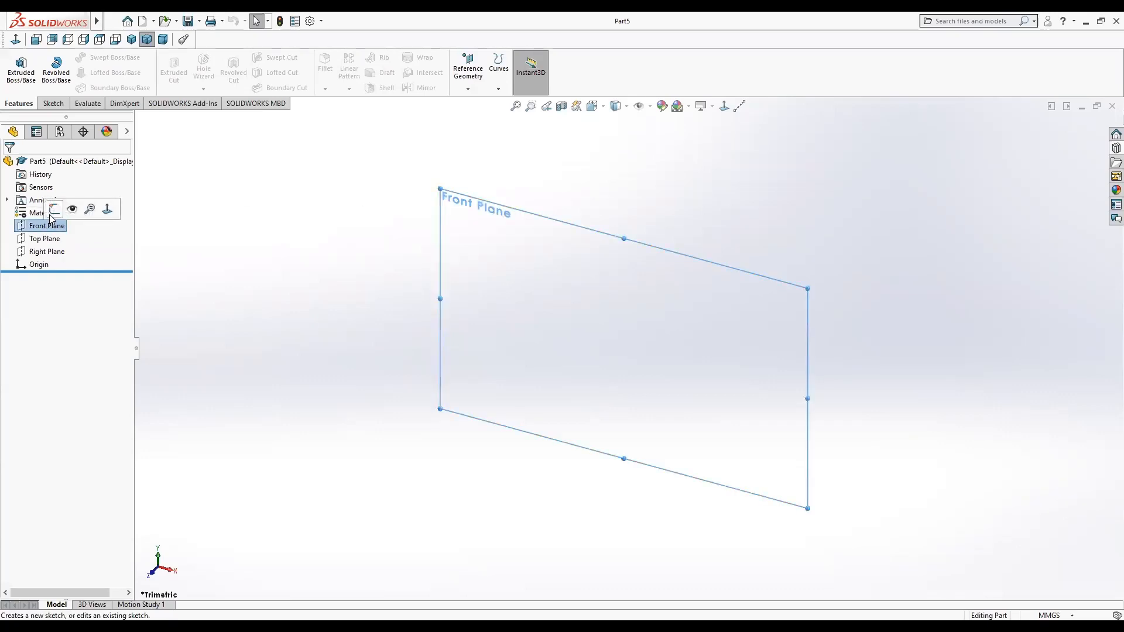
pyautogui.click(54, 209)
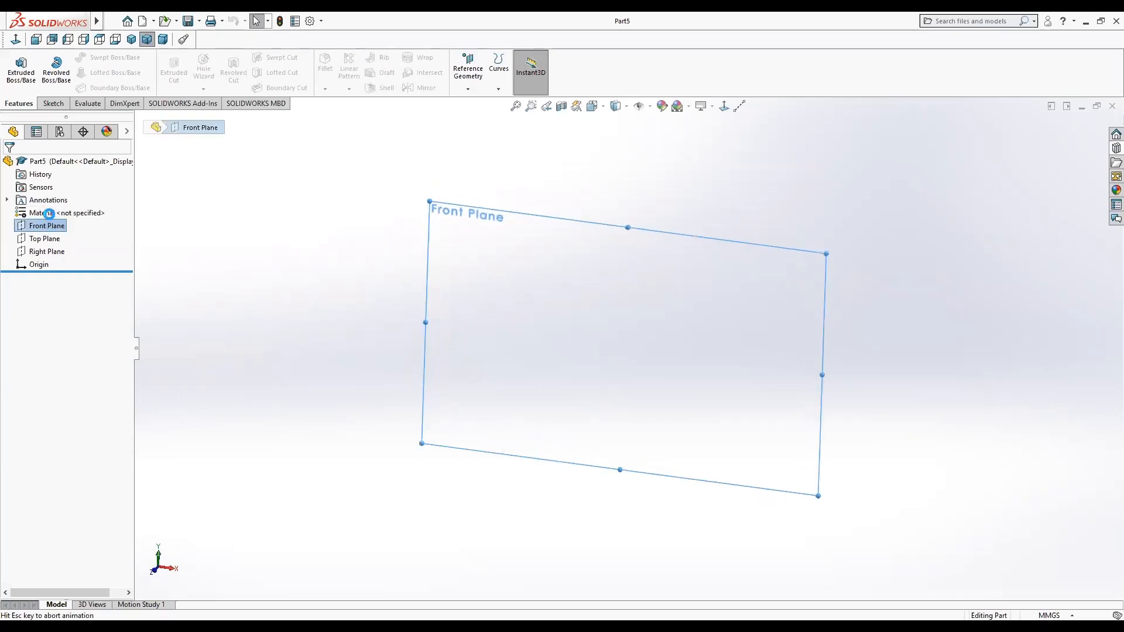
# Sketch a horizontal construction centerline through the origin, about 301 mm long.
pyautogui.click(740, 108)
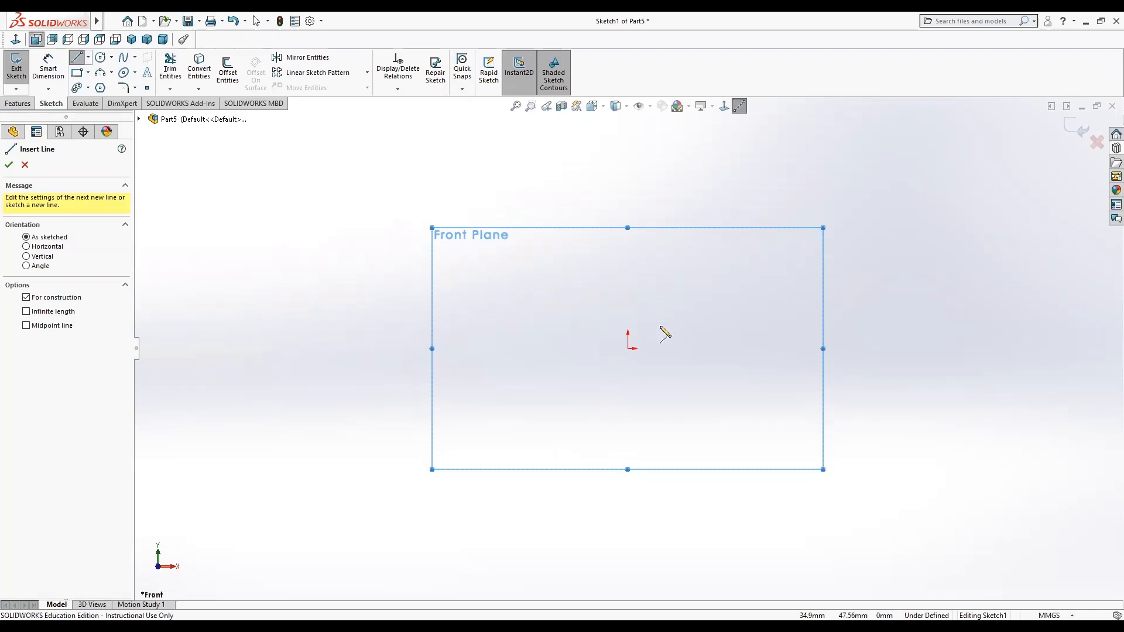
pyautogui.click(628, 348)
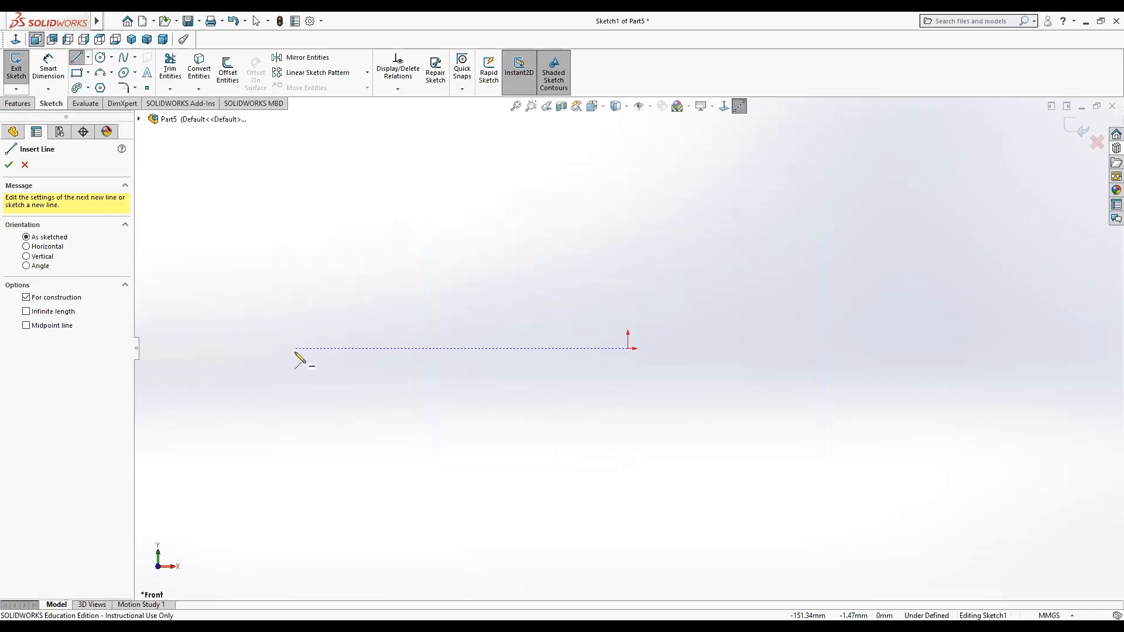
pyautogui.click(296, 349)
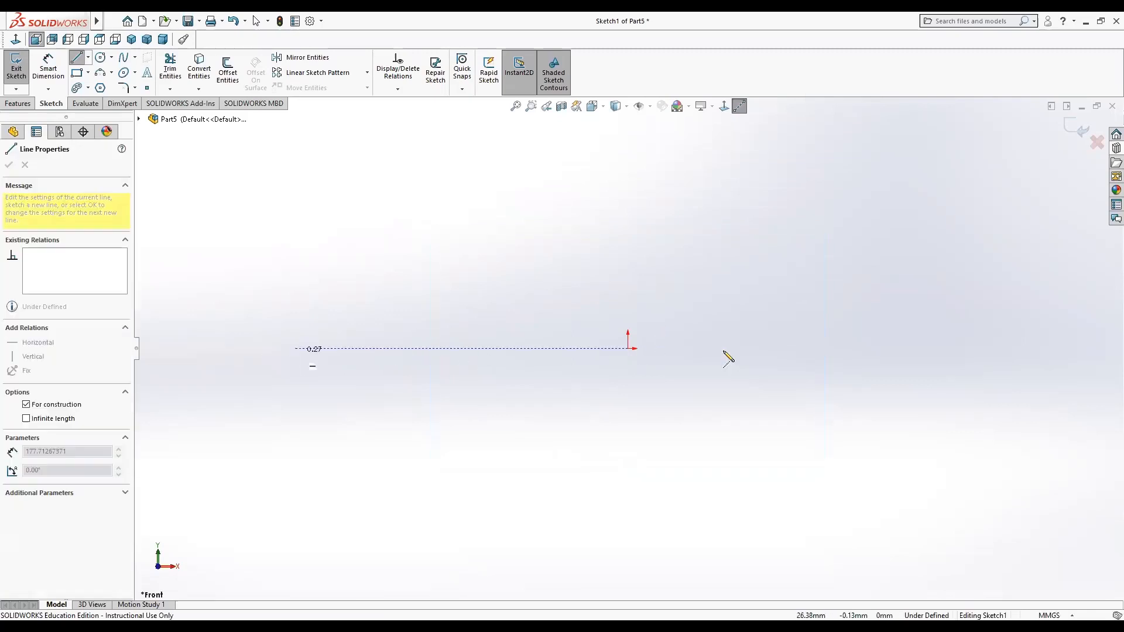
pyautogui.click(958, 350)
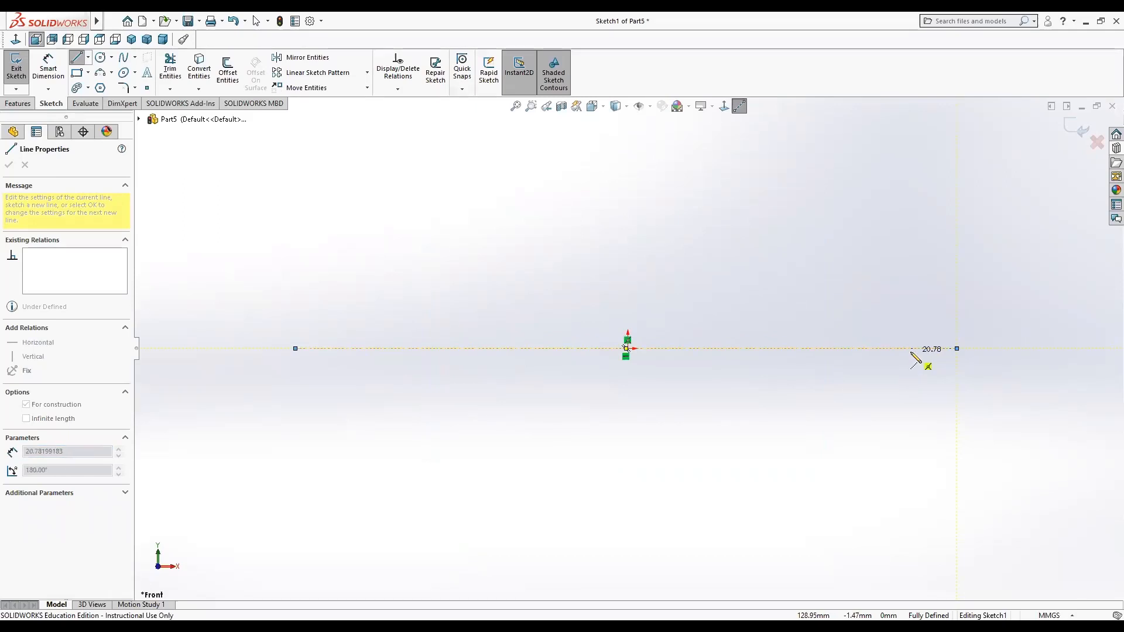
pyautogui.press('Escape')
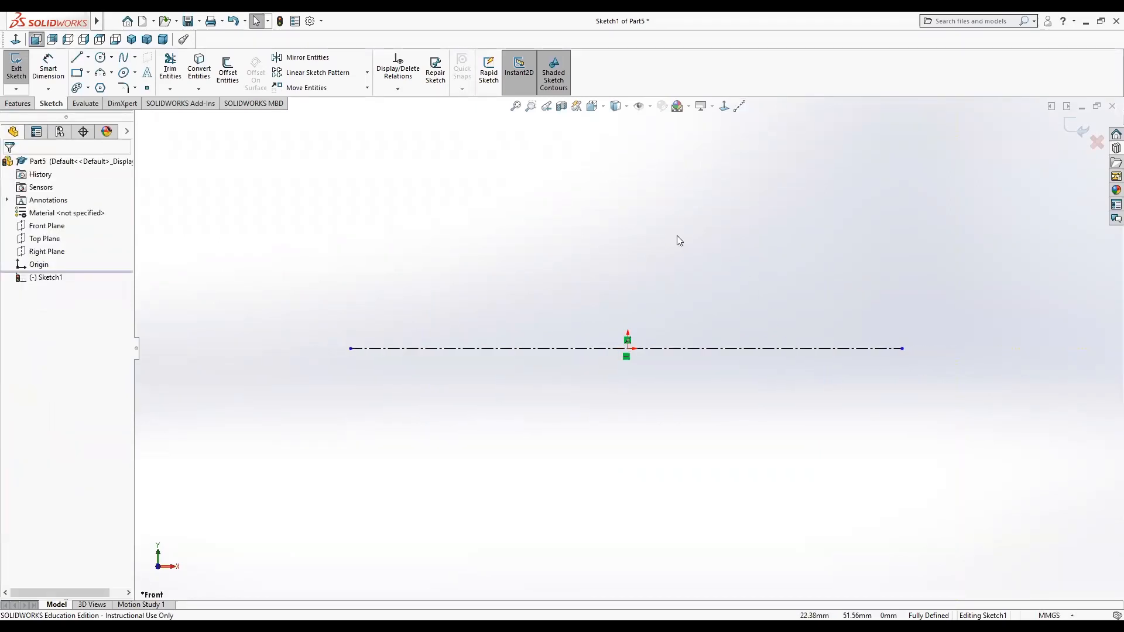
# Sketch a vertical construction centerline upward from the origin, about 150 mm long.
pyautogui.press('z')
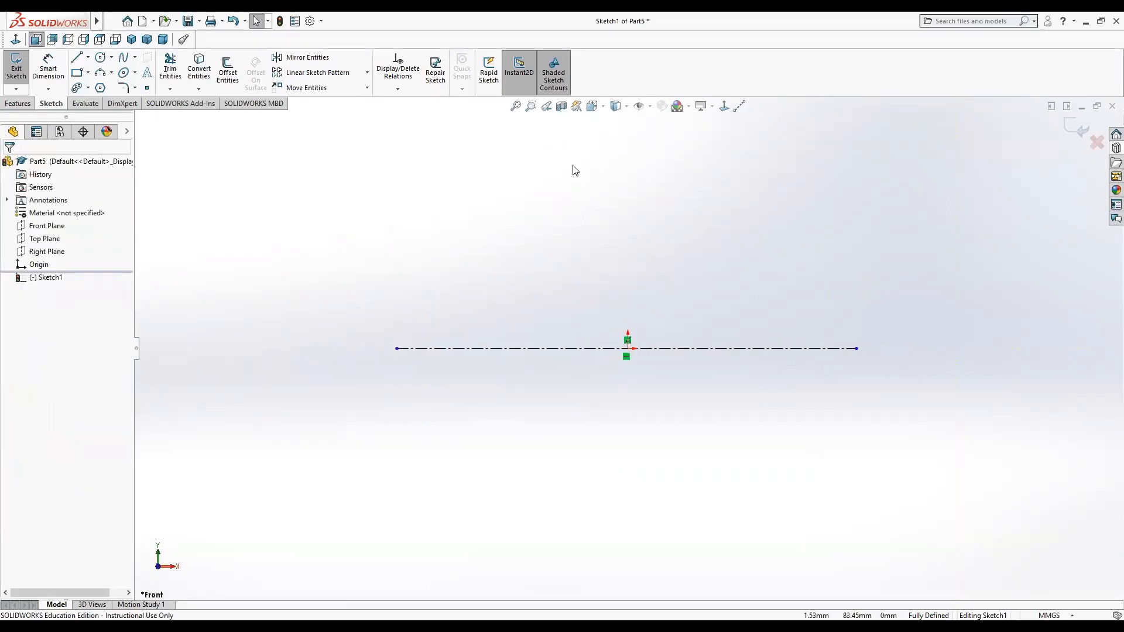
pyautogui.click(76, 58)
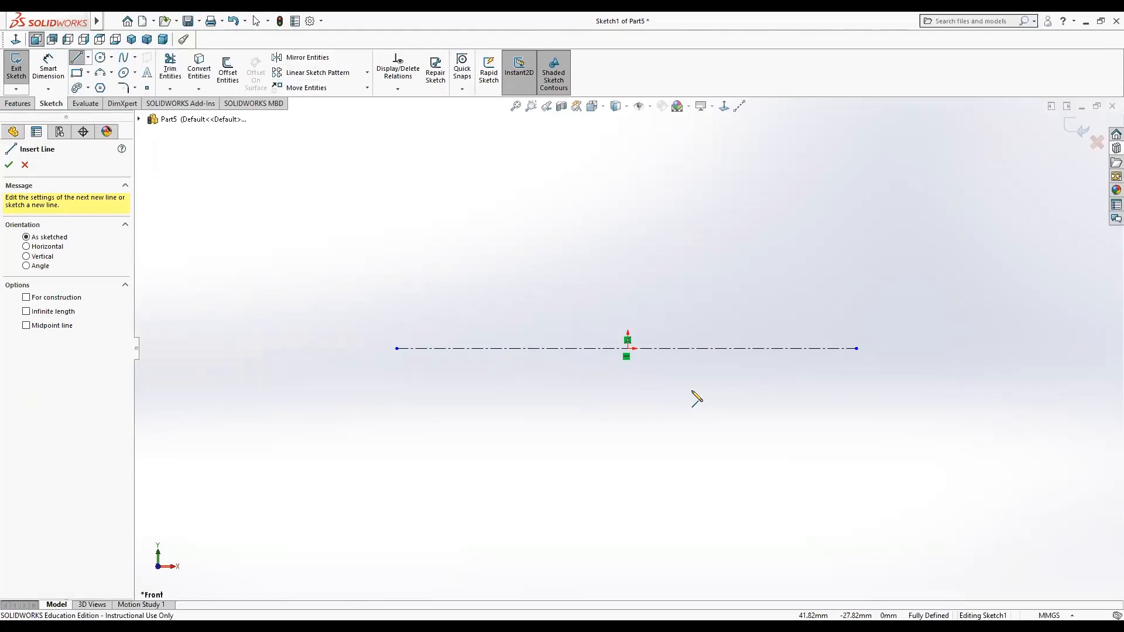
pyautogui.click(740, 106)
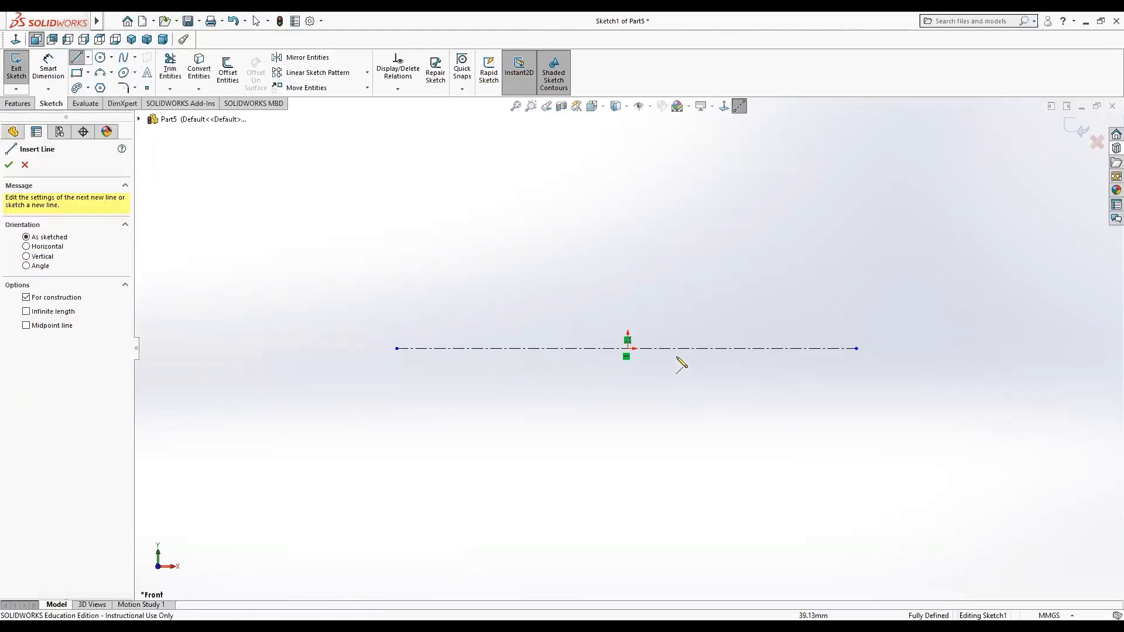
pyautogui.click(628, 349)
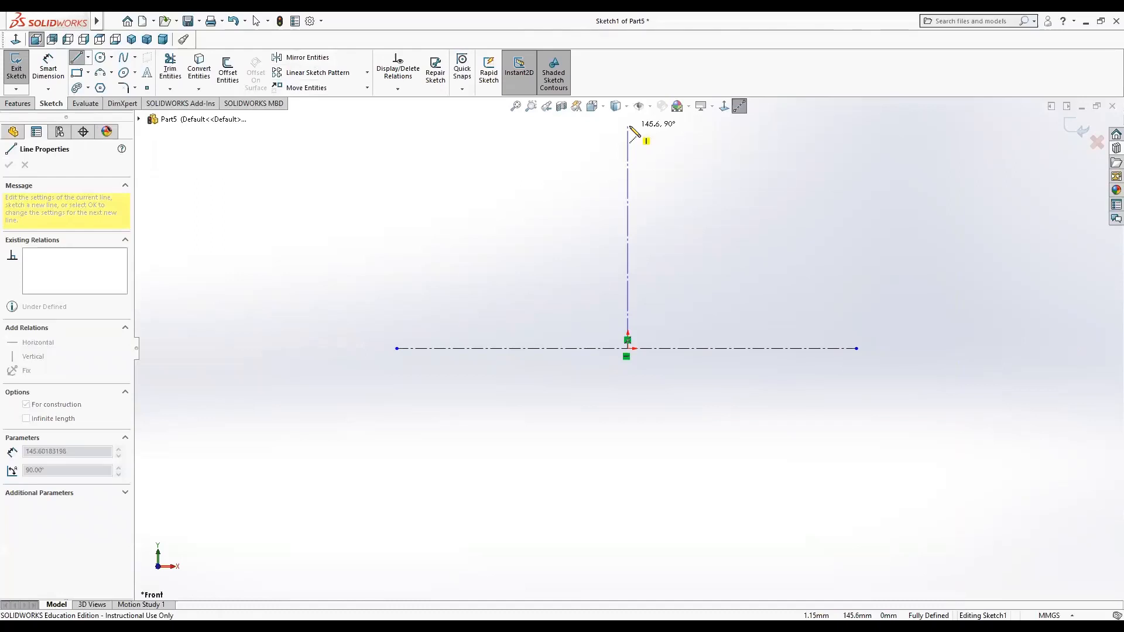
pyautogui.click(628, 127)
pyautogui.scroll(5, 627, 238)
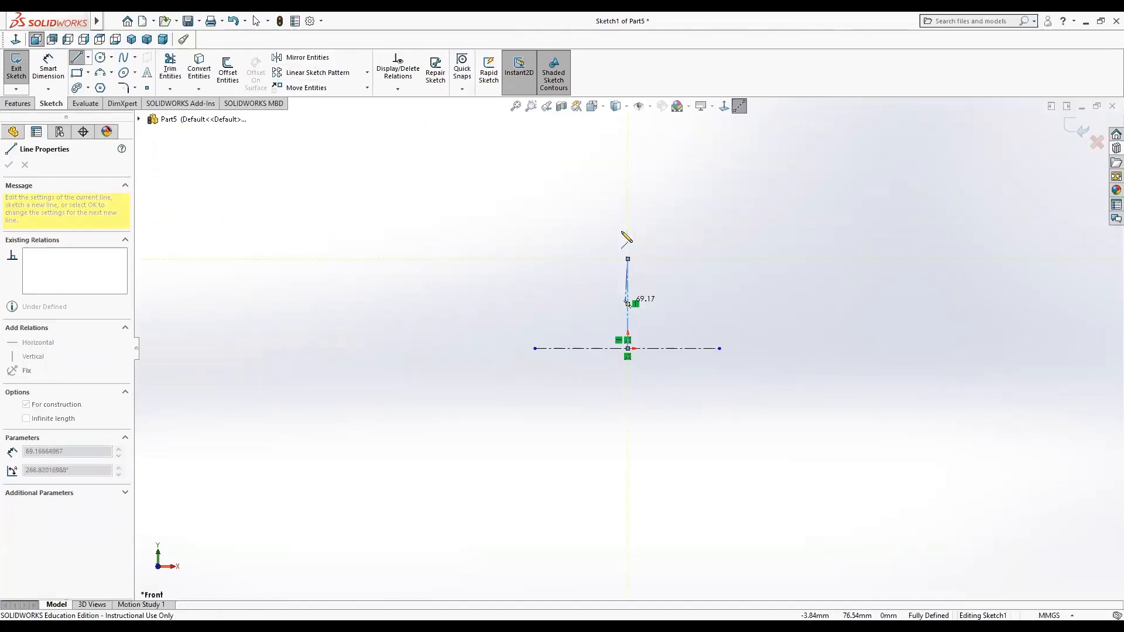
pyautogui.scroll(2, 627, 292)
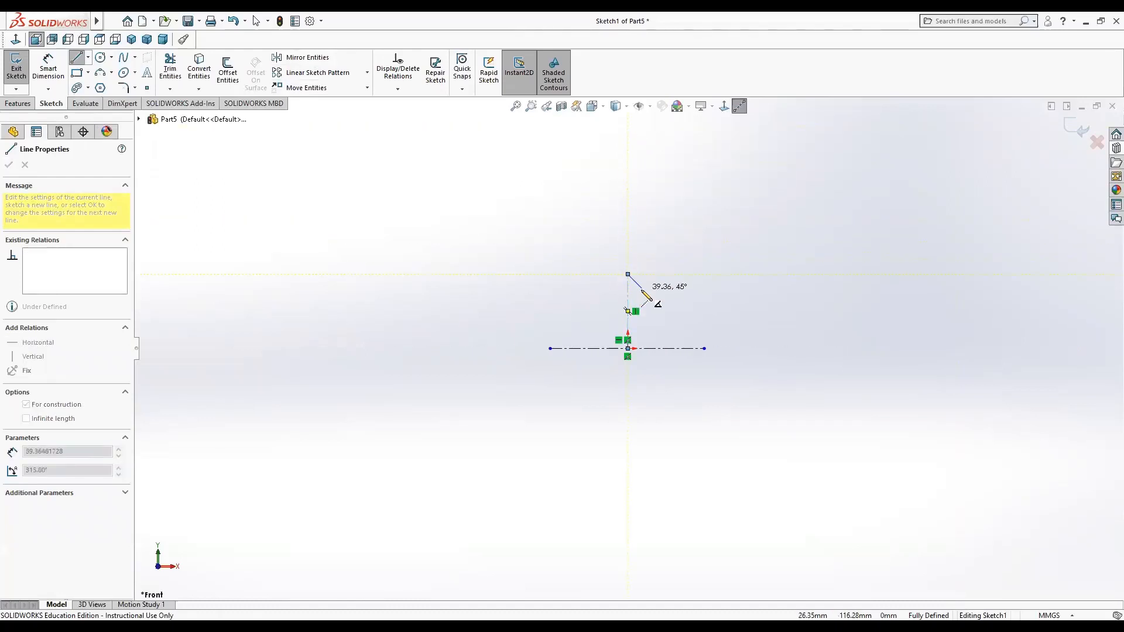
pyautogui.doubleClick(629, 198)
pyautogui.press('Escape')
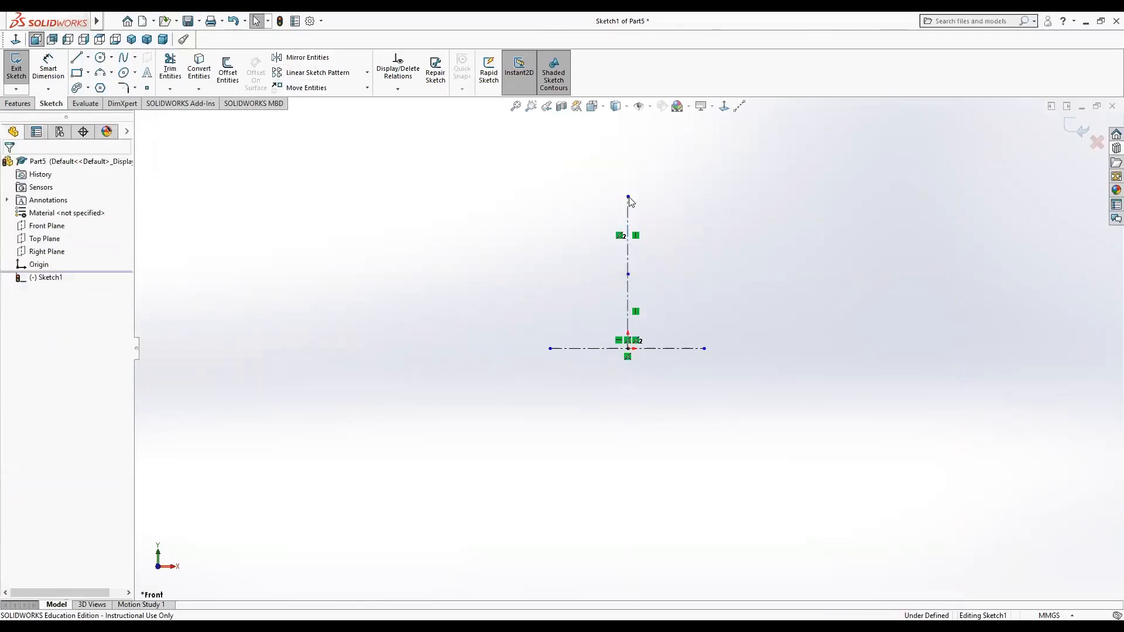
pyautogui.click(243, 22)
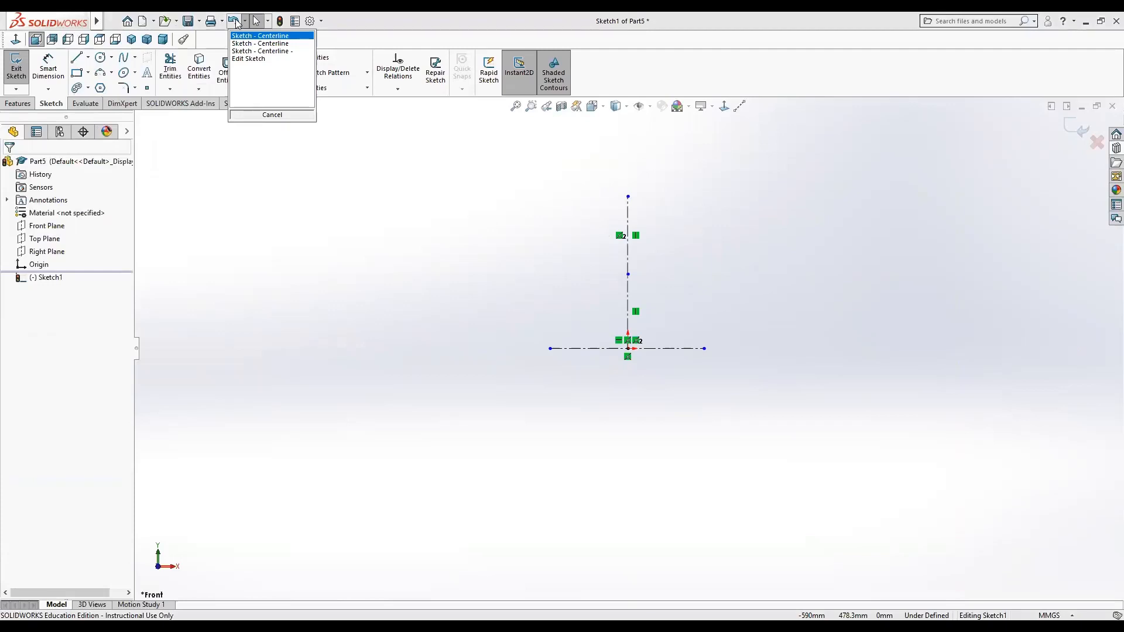
pyautogui.click(318, 192)
pyautogui.click(223, 22)
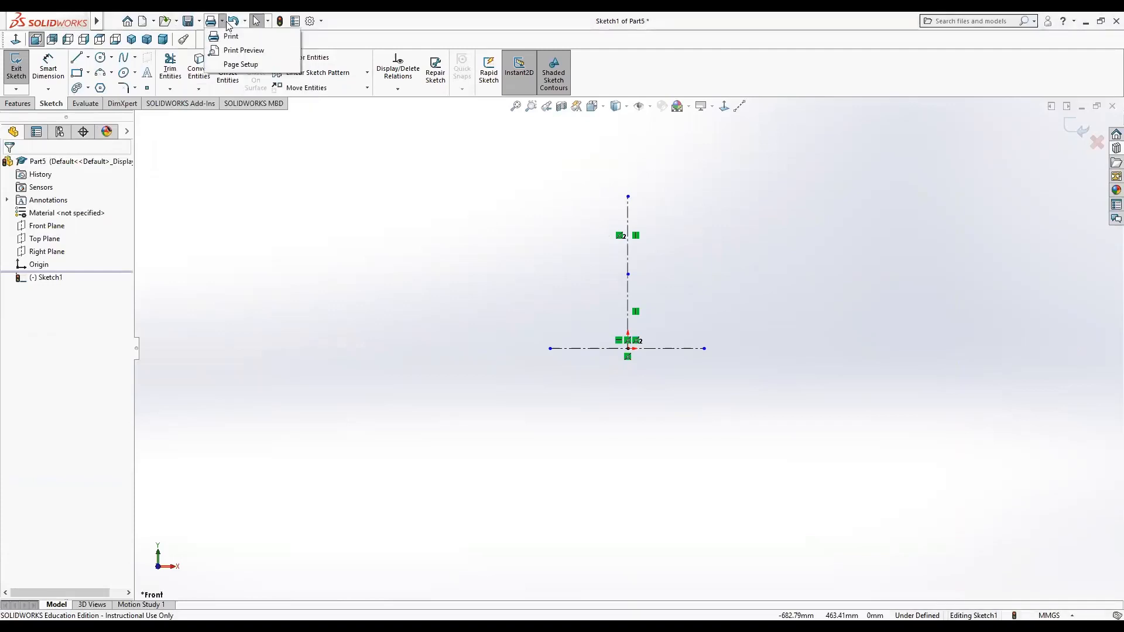
pyautogui.click(244, 22)
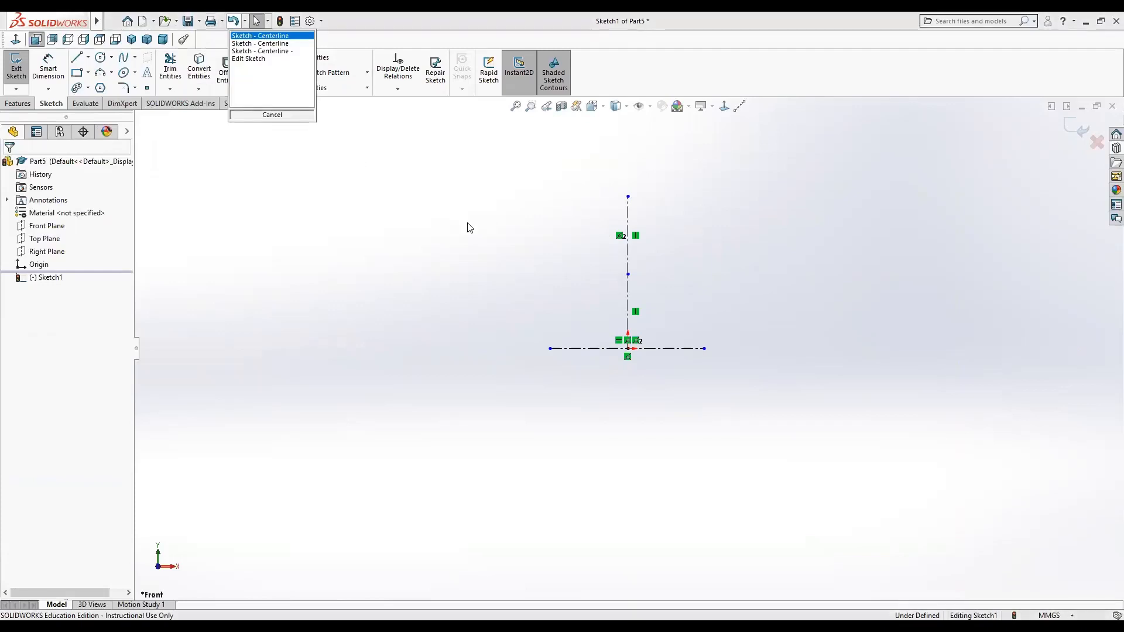
pyautogui.click(469, 223)
# Box-select and delete the vertical centerline segments.
pyautogui.moveTo(589, 182); pyautogui.dragTo(580, 270)
pyautogui.press('Delete')
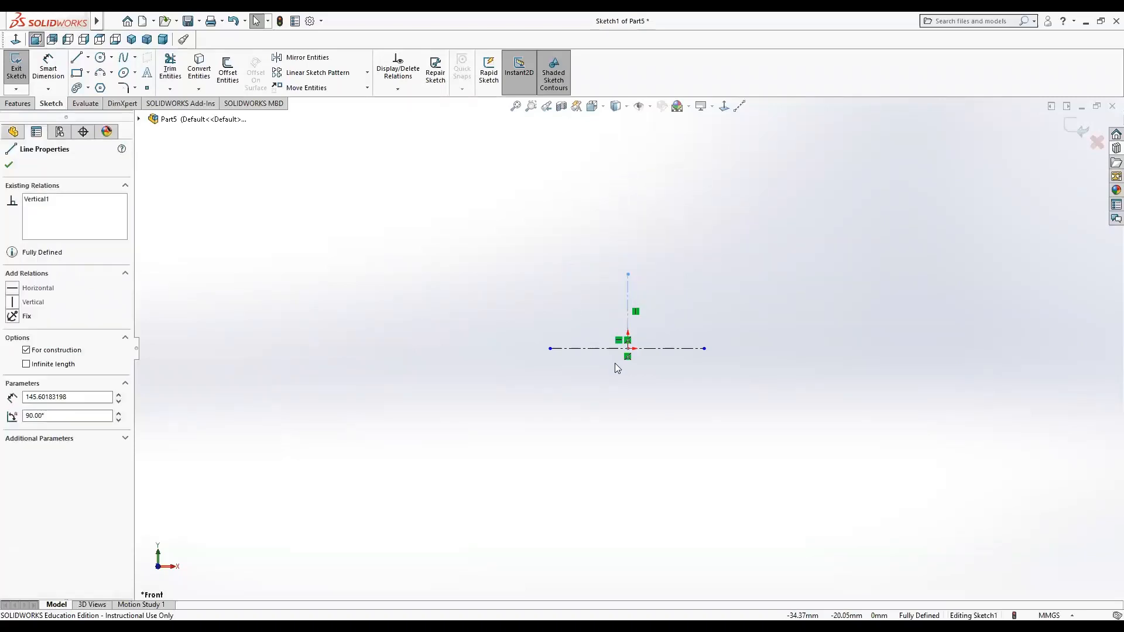
pyautogui.press('Delete')
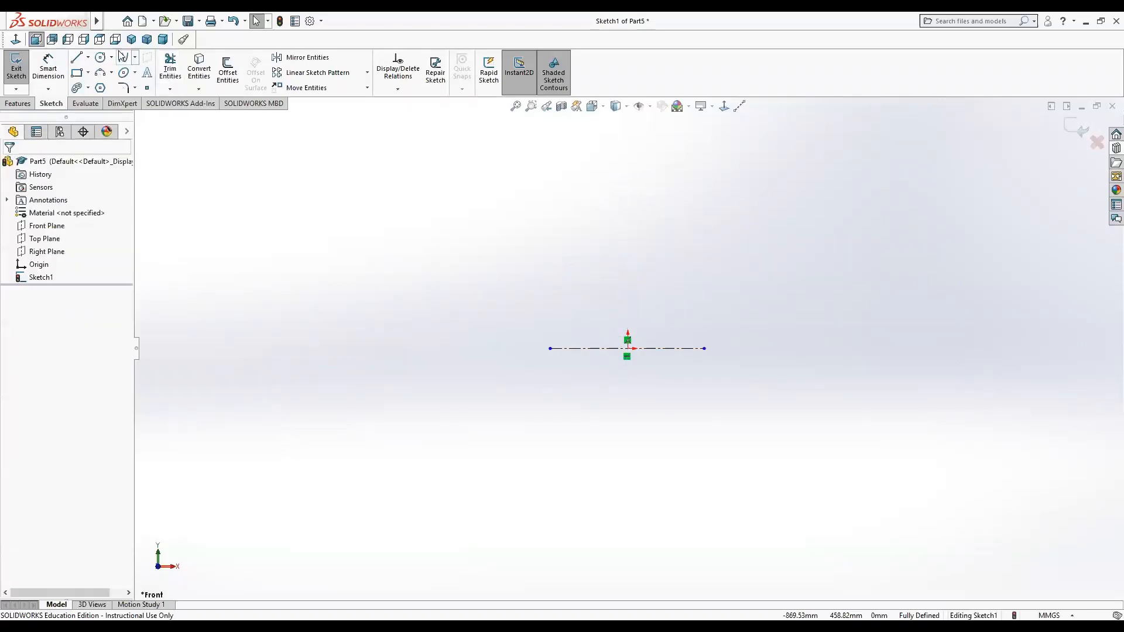
# Sketch a solid vertical line upward from the origin, about 438 mm long.
pyautogui.click(78, 59)
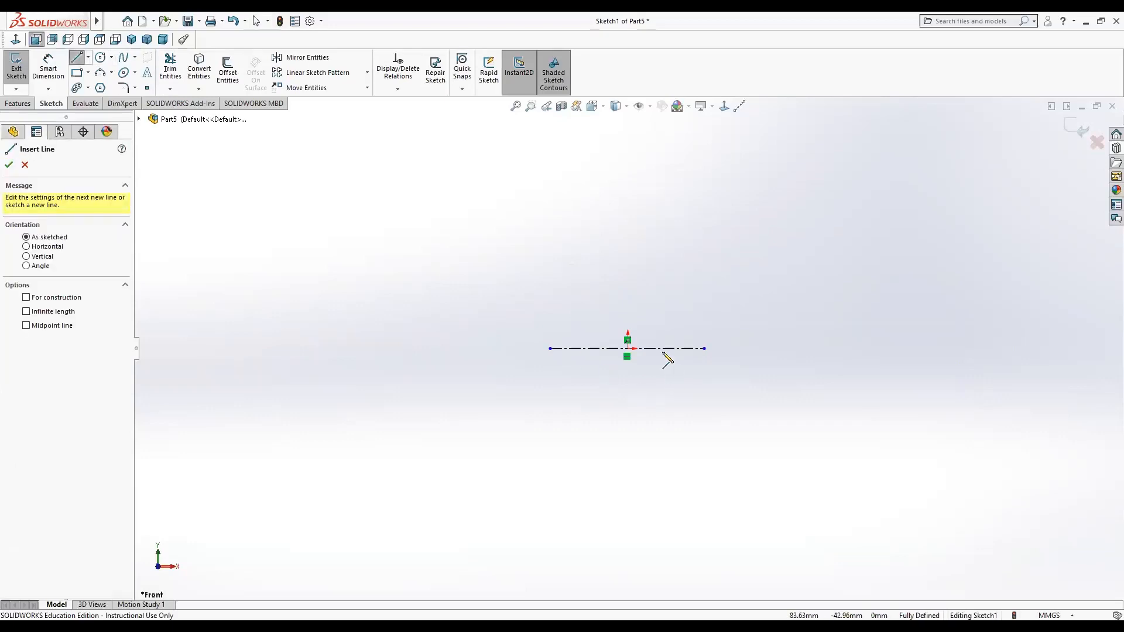
pyautogui.click(628, 348)
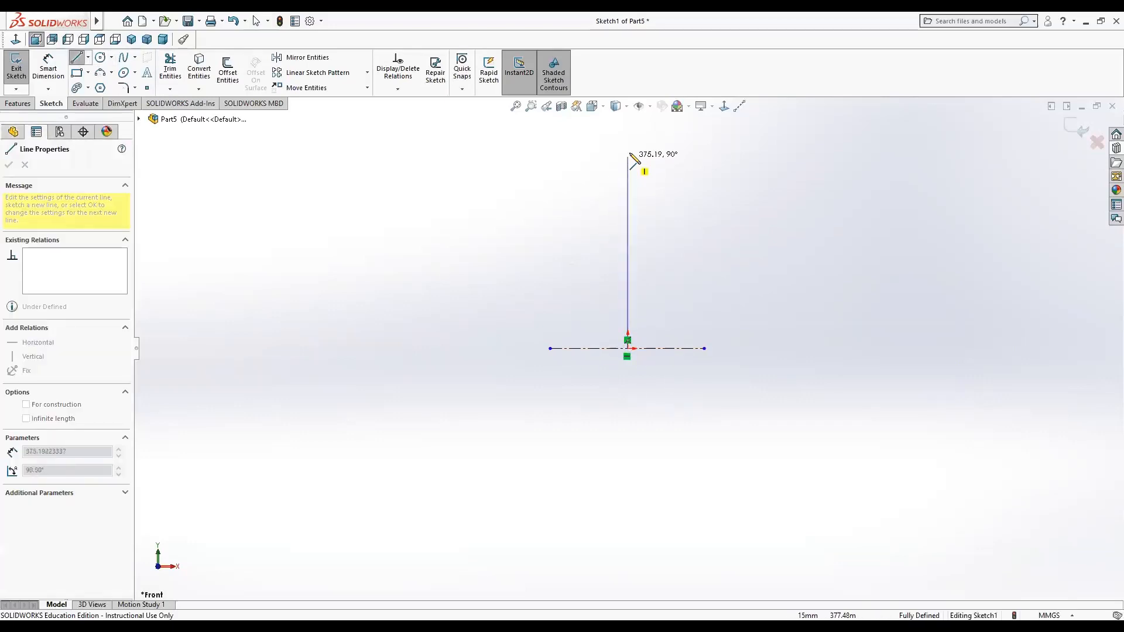
pyautogui.click(627, 124)
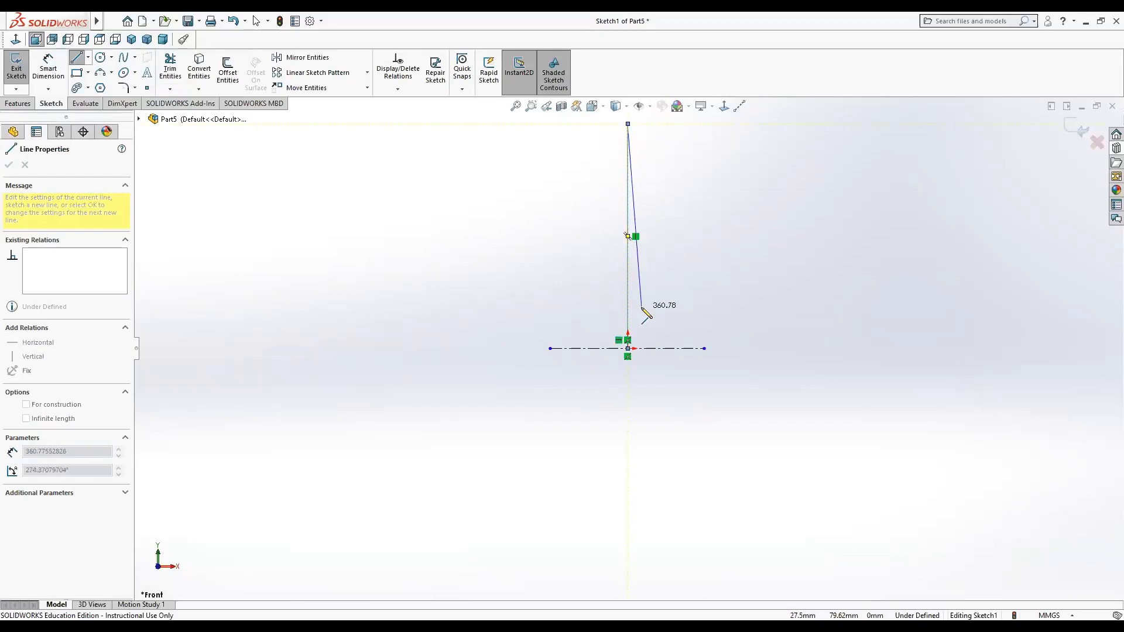
pyautogui.press('Escape')
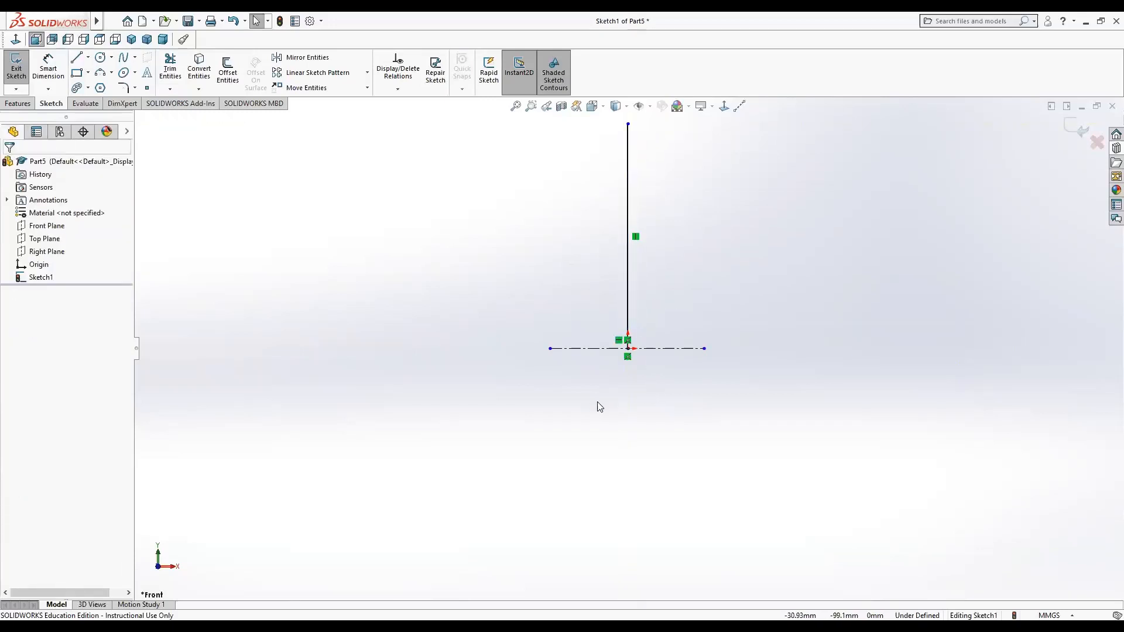
# Draw a 3 Point Arc of about 24.85 mm radius tangent to the horizontal centerline, left of the vertical line.
pyautogui.scroll(1, 561, 360)
pyautogui.scroll(-2, 578, 341)
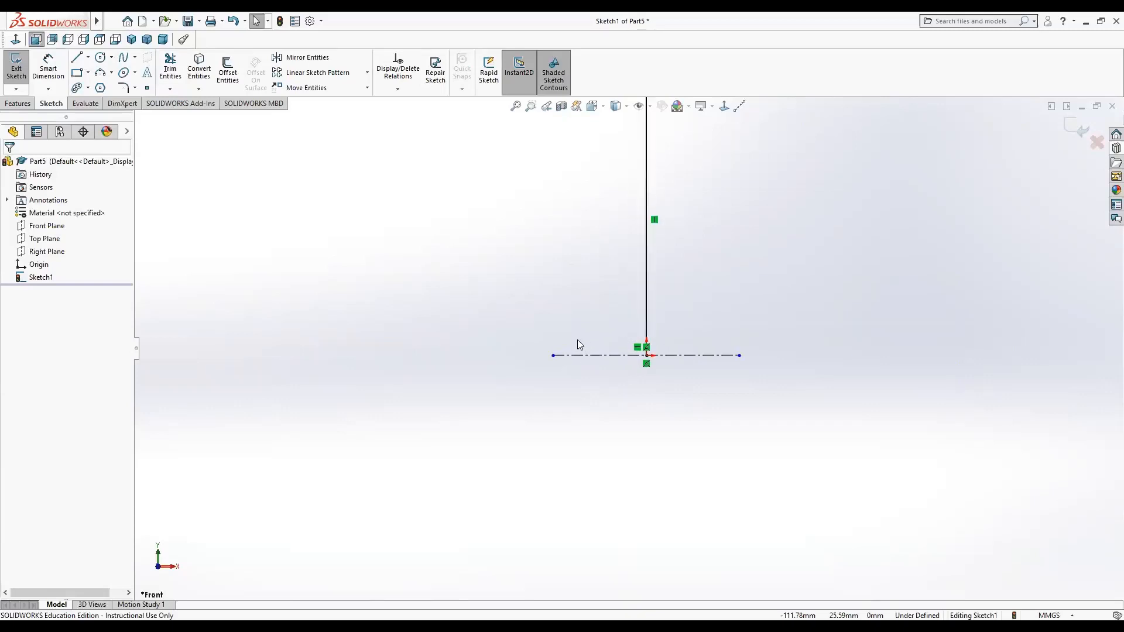
pyautogui.scroll(-5, 565, 342)
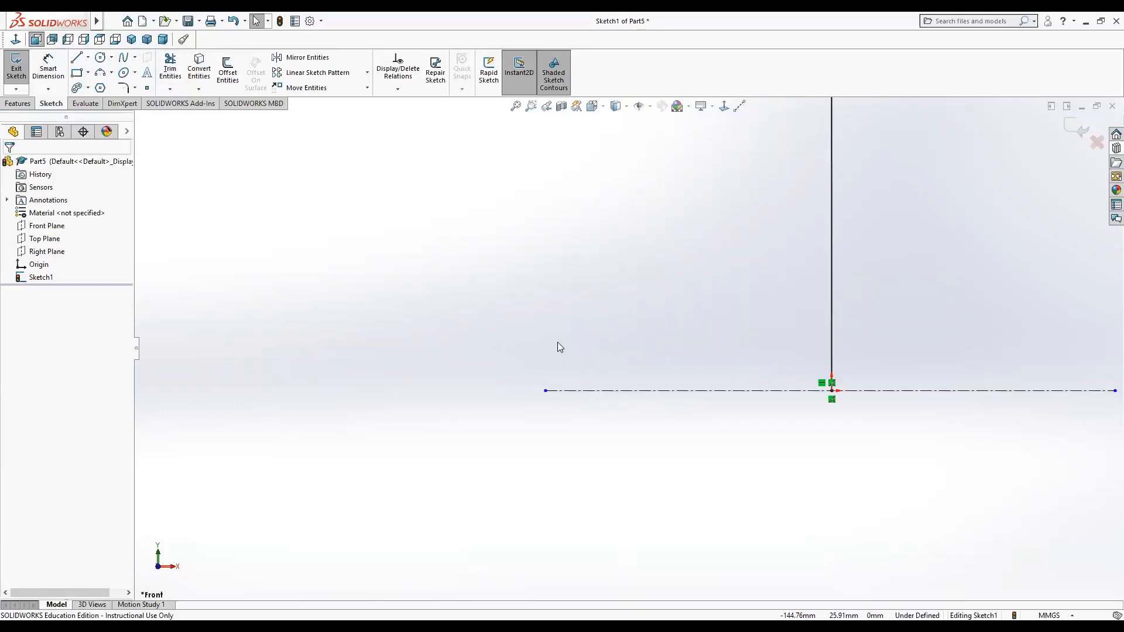
pyautogui.scroll(-1, 547, 348)
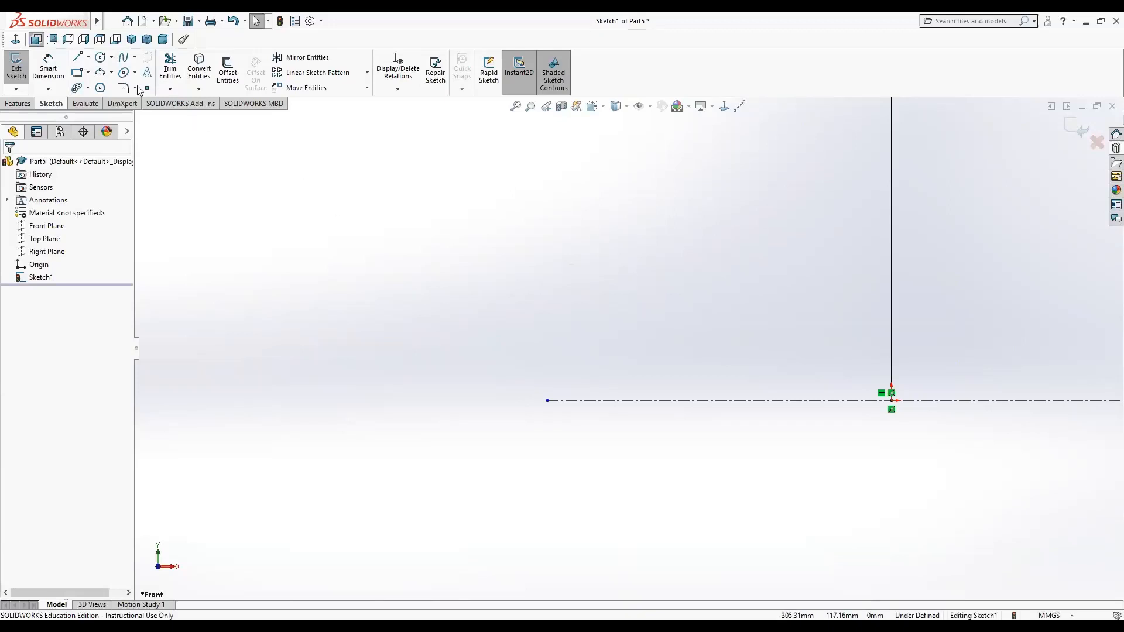
pyautogui.click(111, 74)
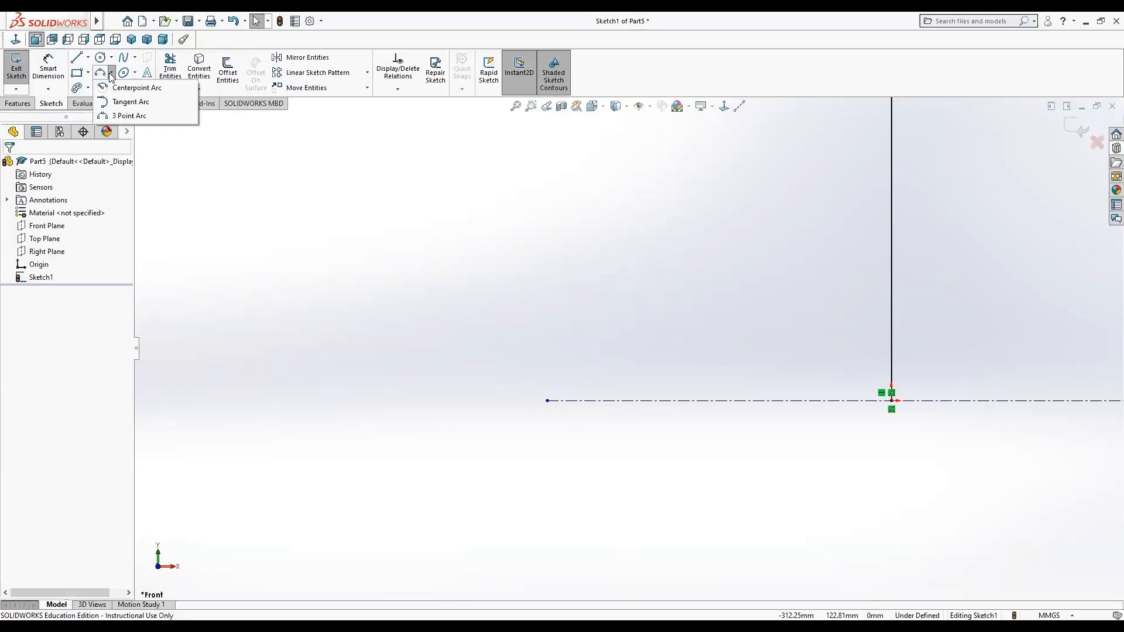
pyautogui.click(130, 116)
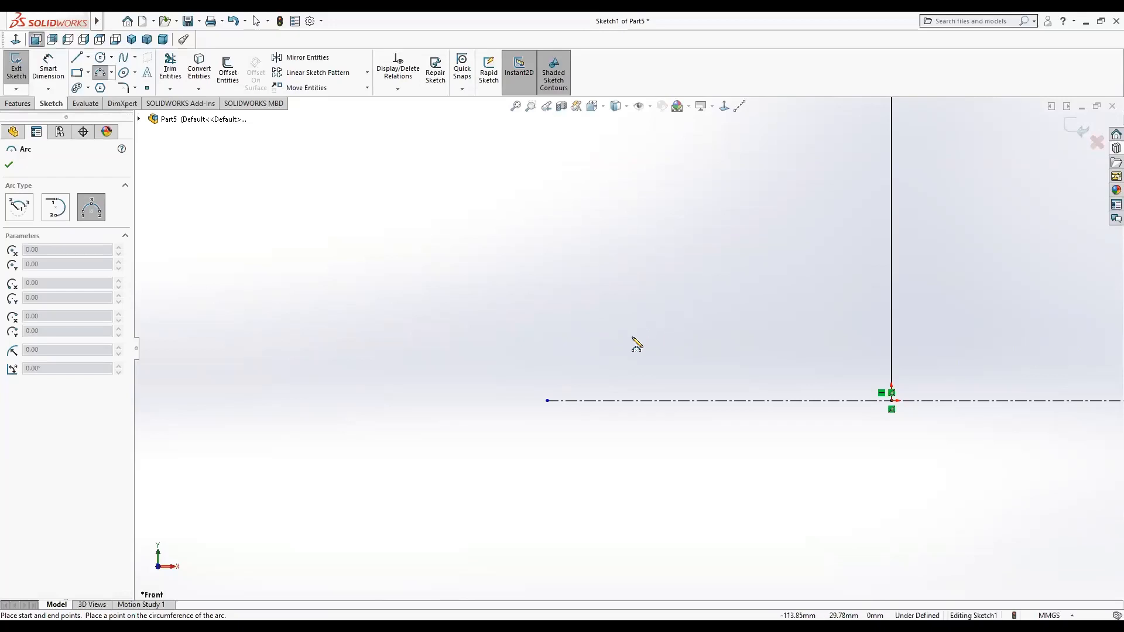
pyautogui.click(600, 342)
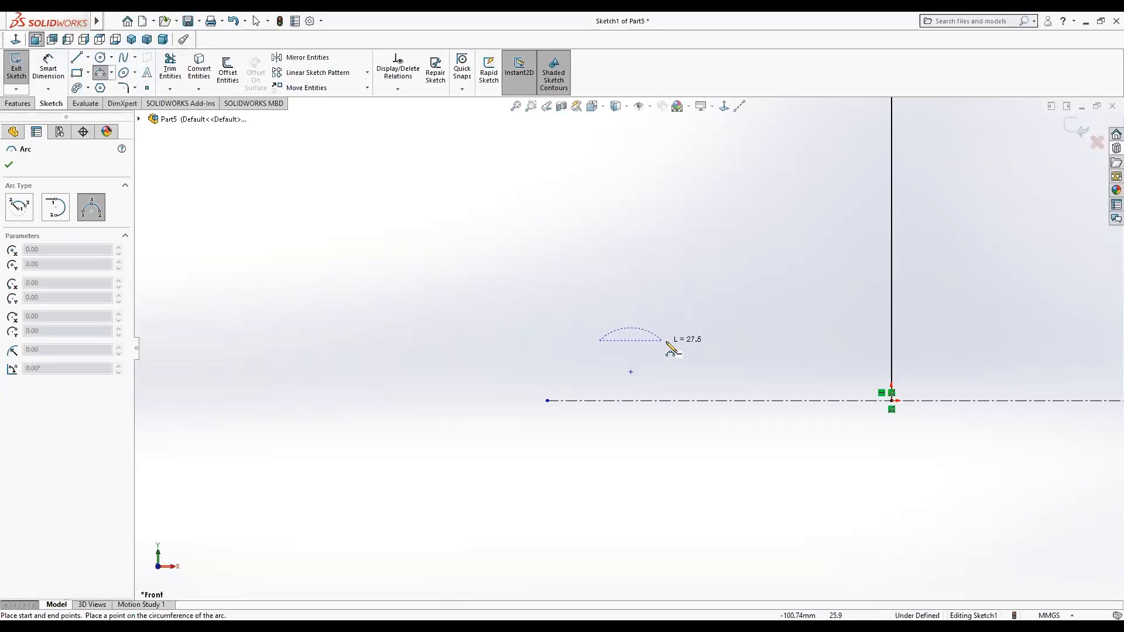
pyautogui.click(714, 342)
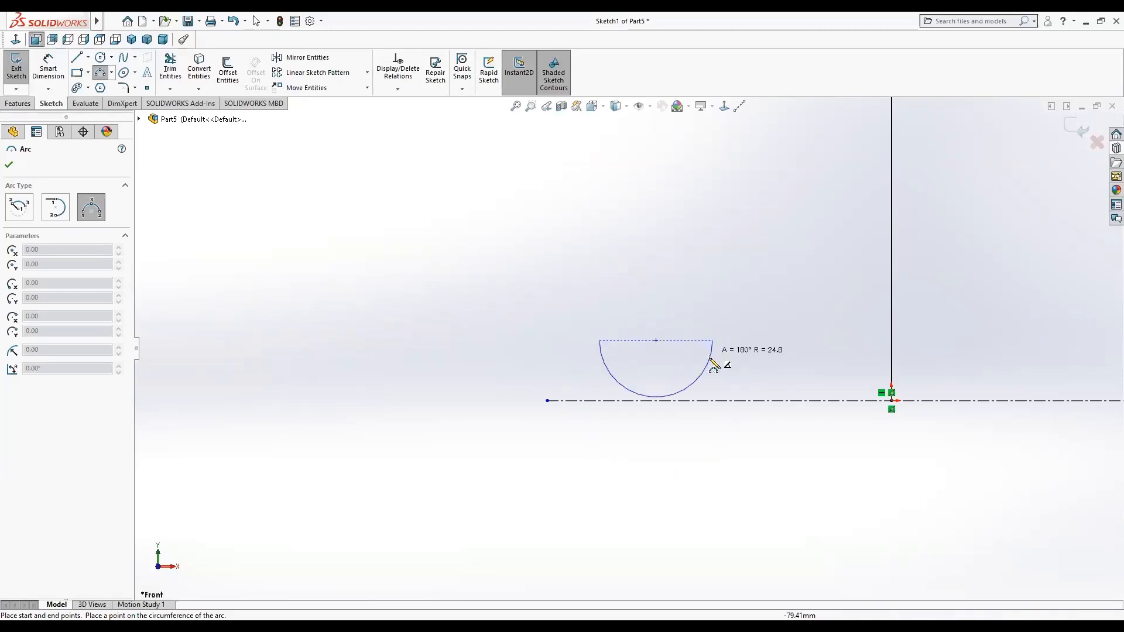
pyautogui.click(658, 402)
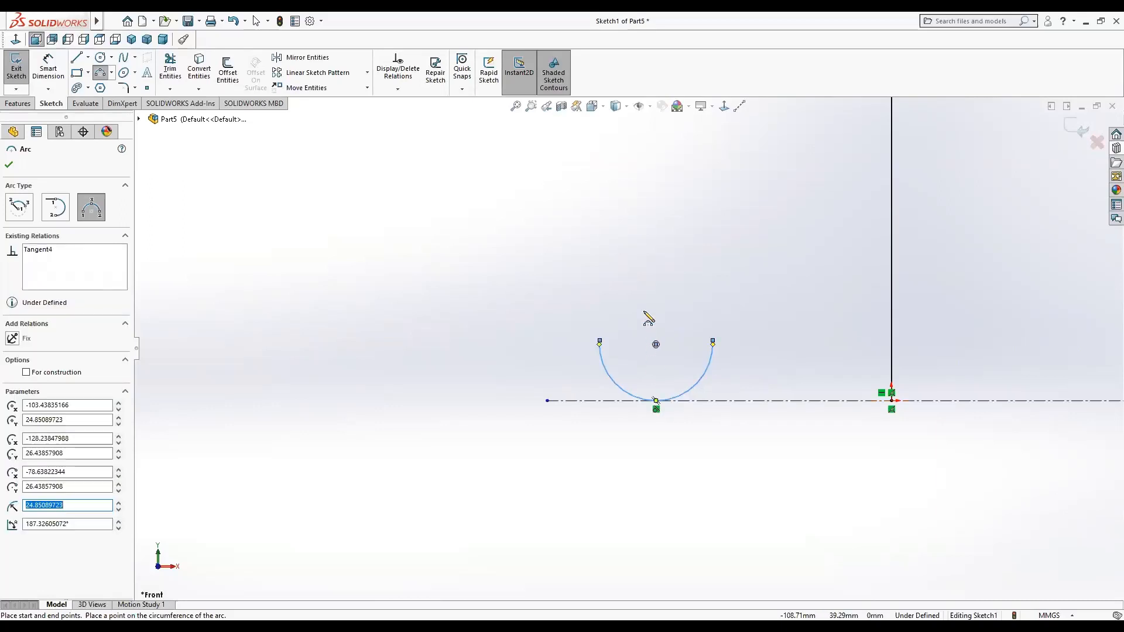
pyautogui.press('Escape')
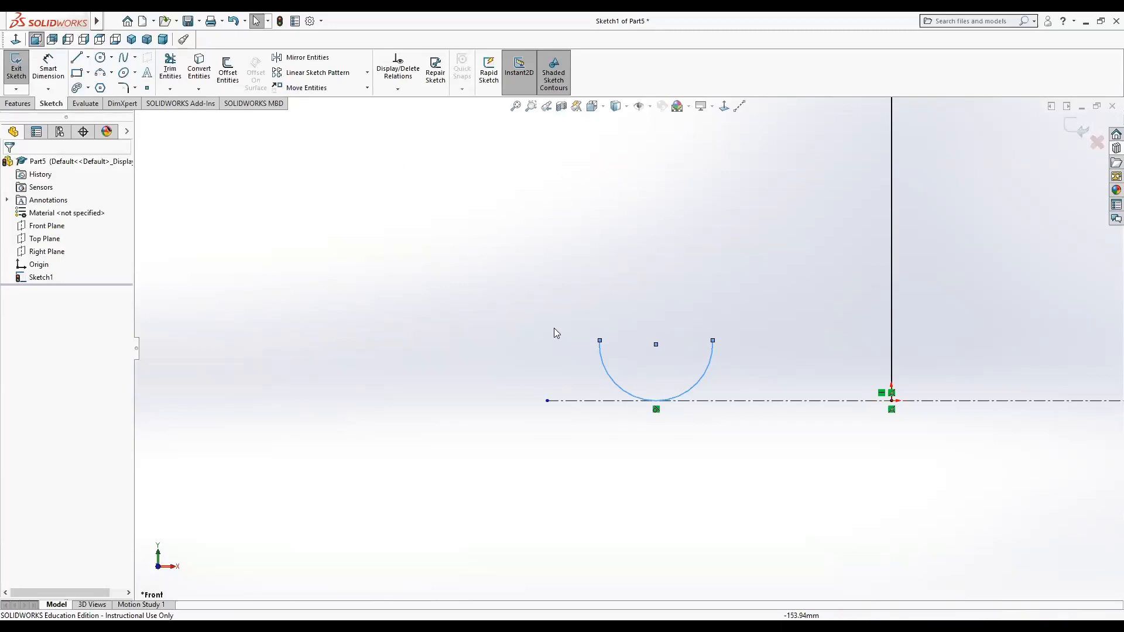
# Add a Horizontal relation between the arc's two endpoints.
pyautogui.click(599, 341)
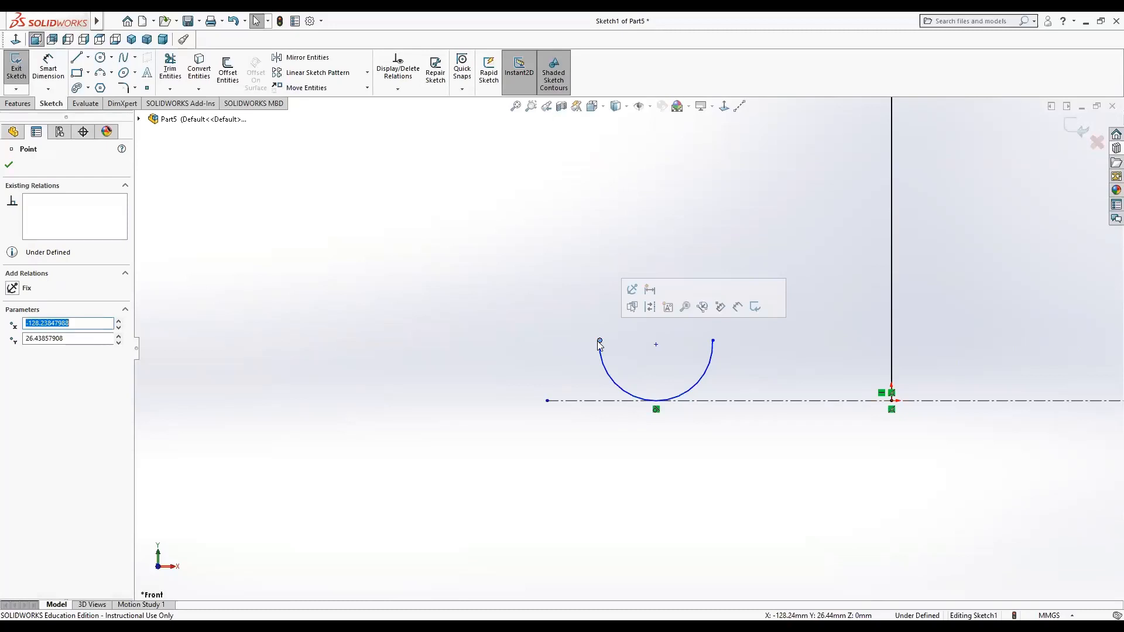
pyautogui.keyDown('ctrl'); pyautogui.click(713, 341); pyautogui.keyUp('ctrl')
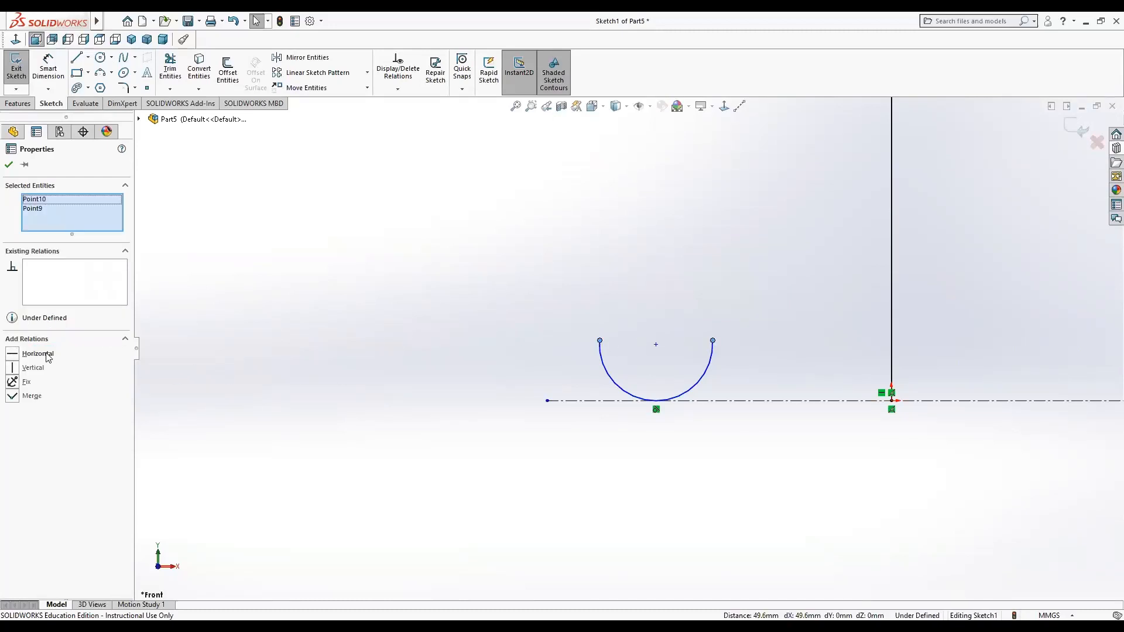
pyautogui.click(38, 354)
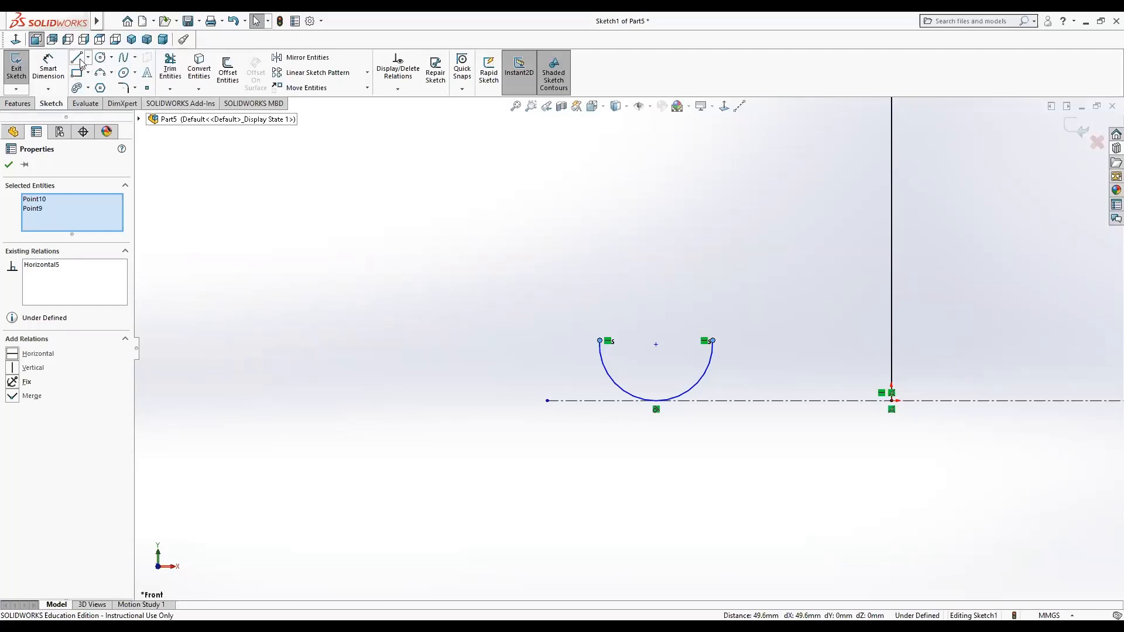
# Dimension the arc centre's height above the horizontal centerline as 15 mm.
pyautogui.click(48, 67)
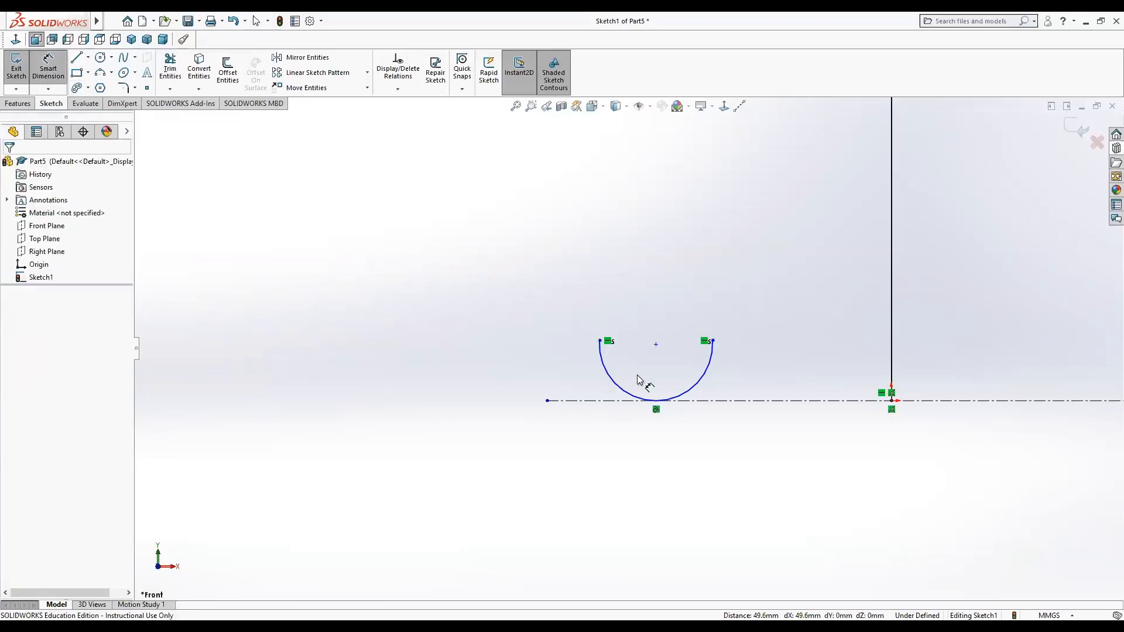
pyautogui.click(656, 346)
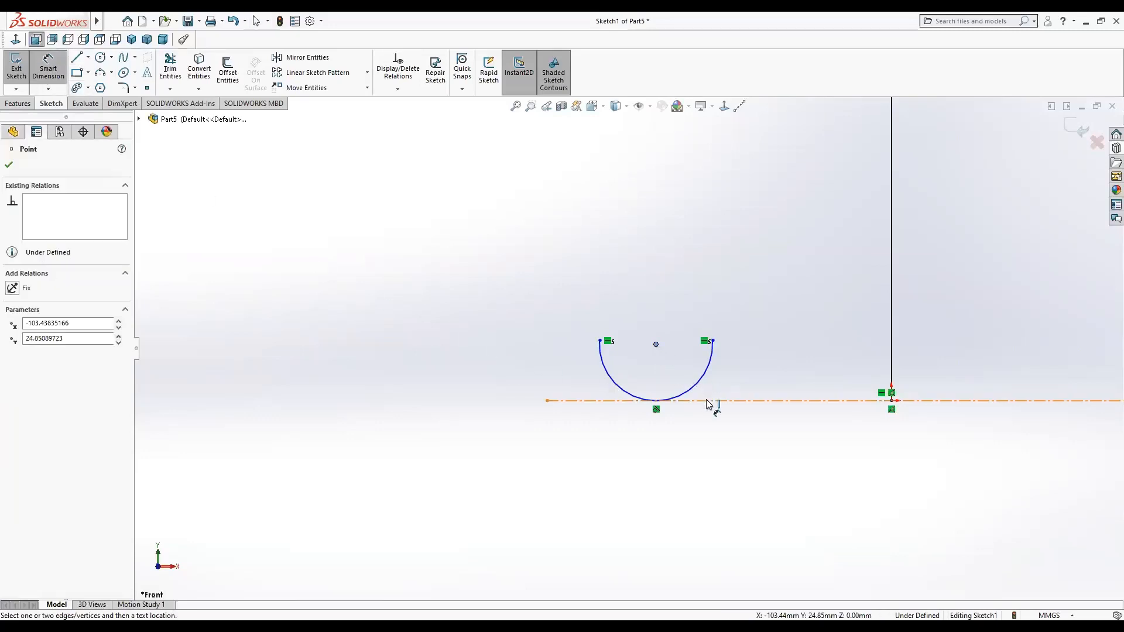
pyautogui.click(707, 401)
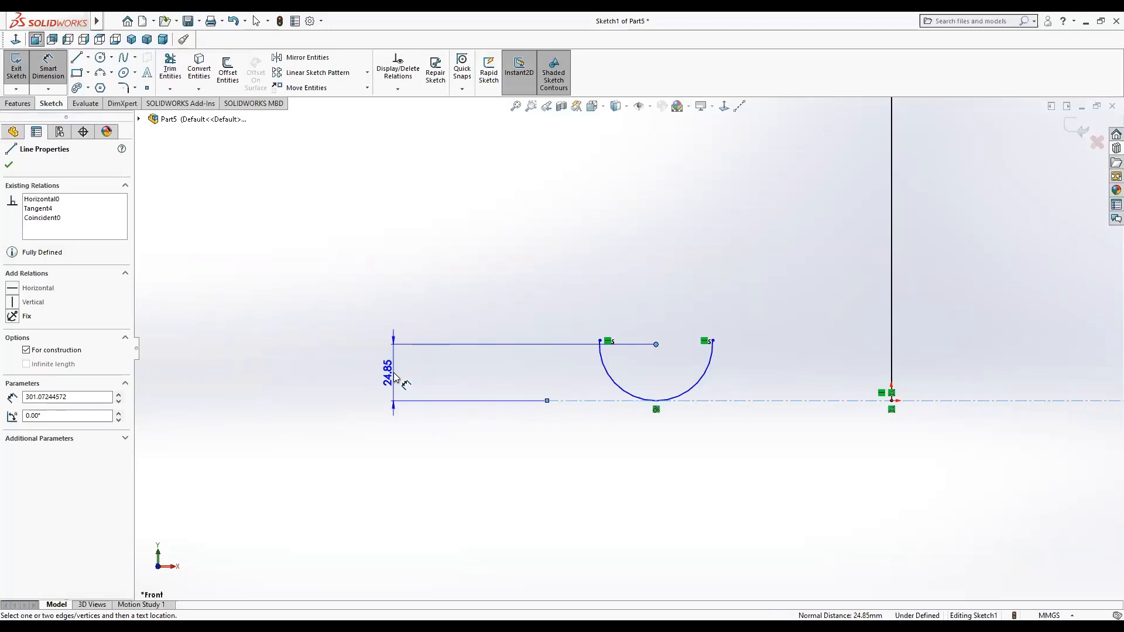
pyautogui.click(395, 378)
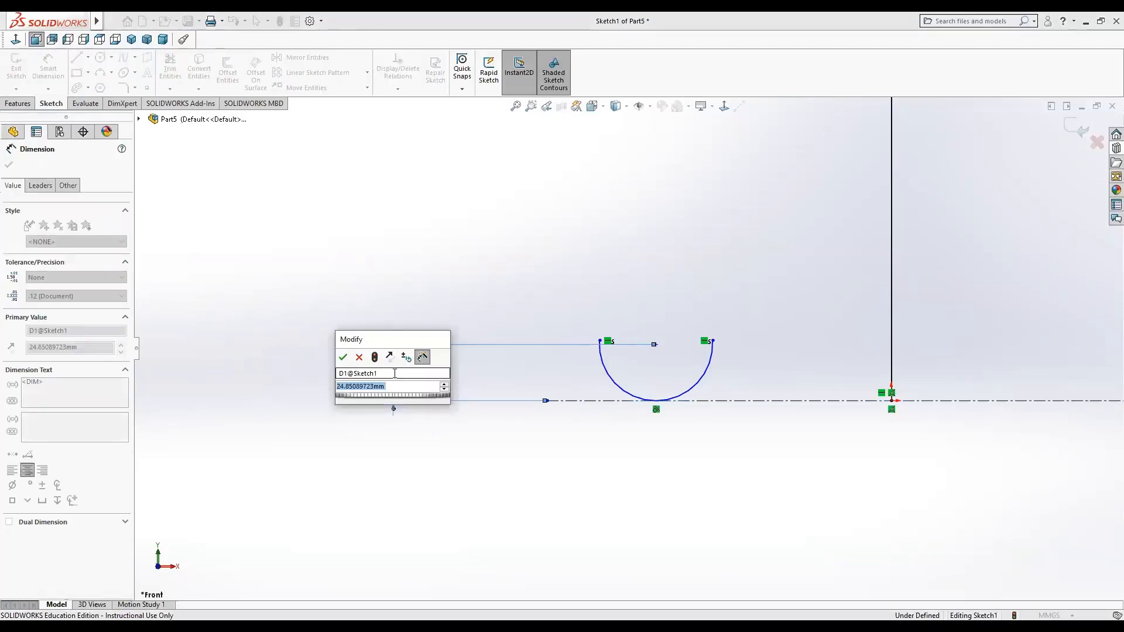
pyautogui.write('15')
pyautogui.press('Return')
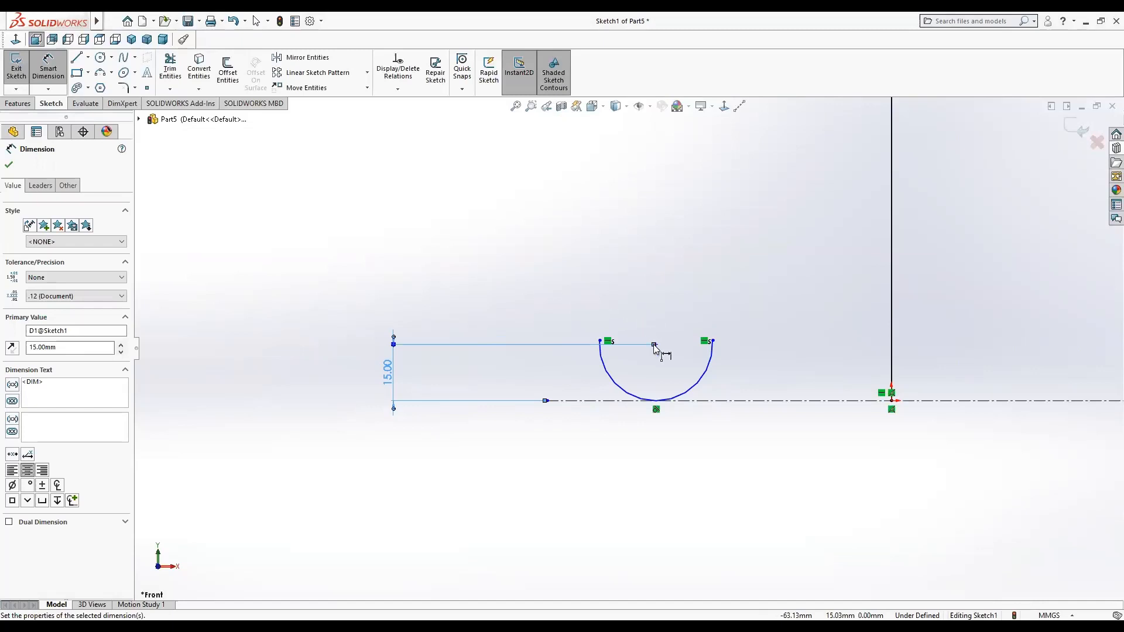
# Dimension the horizontal distance from the arc centre to the vertical line as 90 mm.
pyautogui.moveTo(655, 343)
pyautogui.mouseDown()
pyautogui.moveTo(734, 304)
pyautogui.moveTo(843, 308)
pyautogui.moveTo(894, 332)
pyautogui.mouseUp()
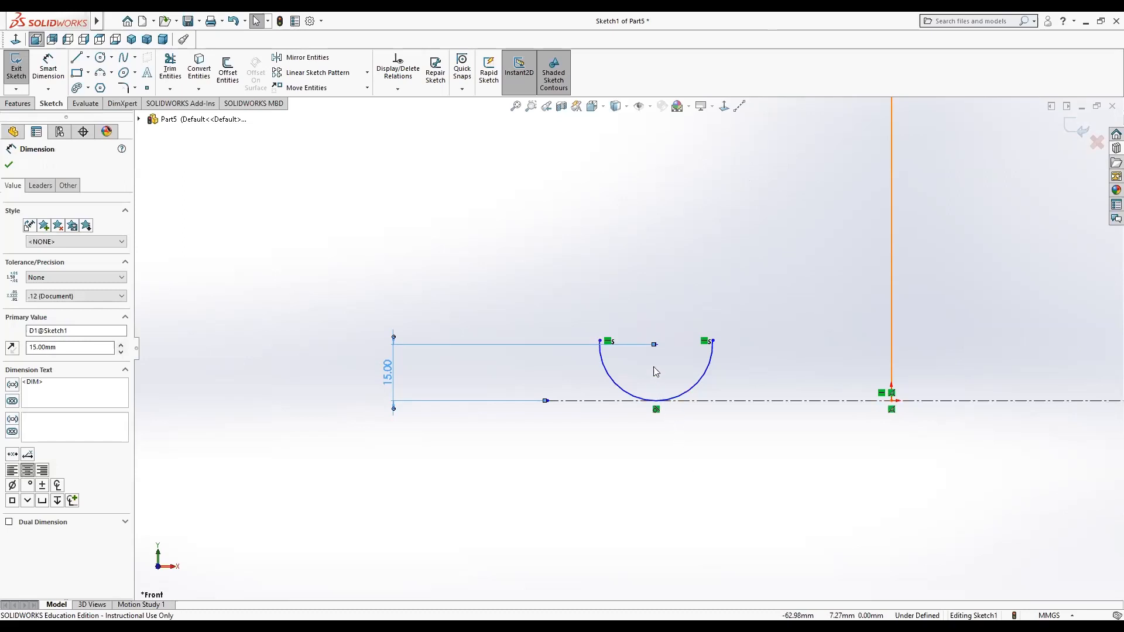
pyautogui.click(656, 344)
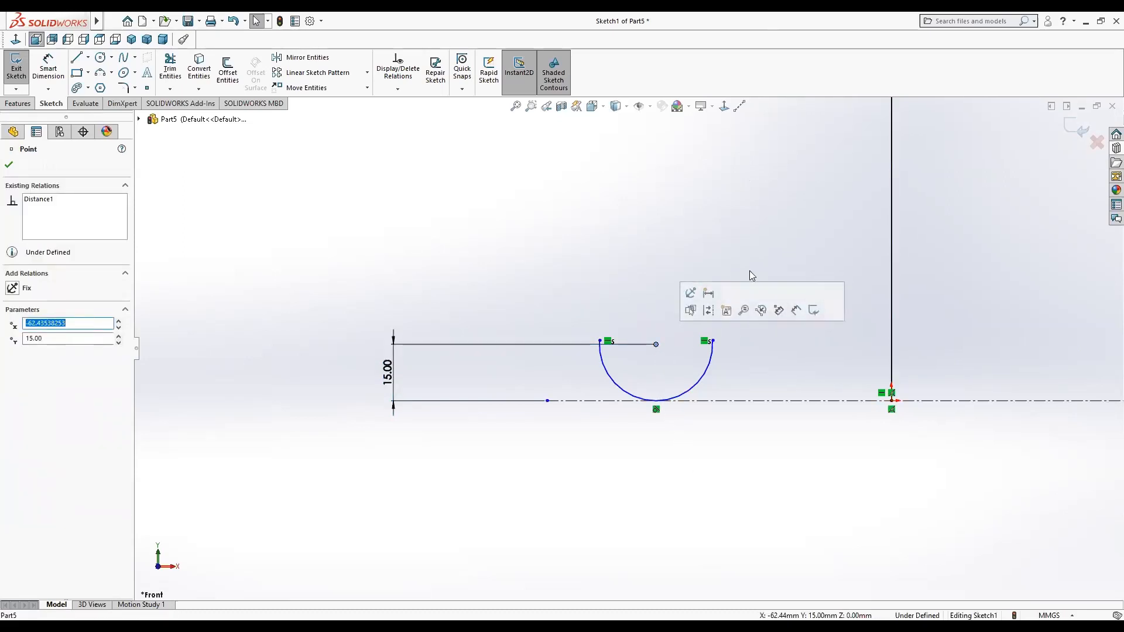
pyautogui.click(48, 64)
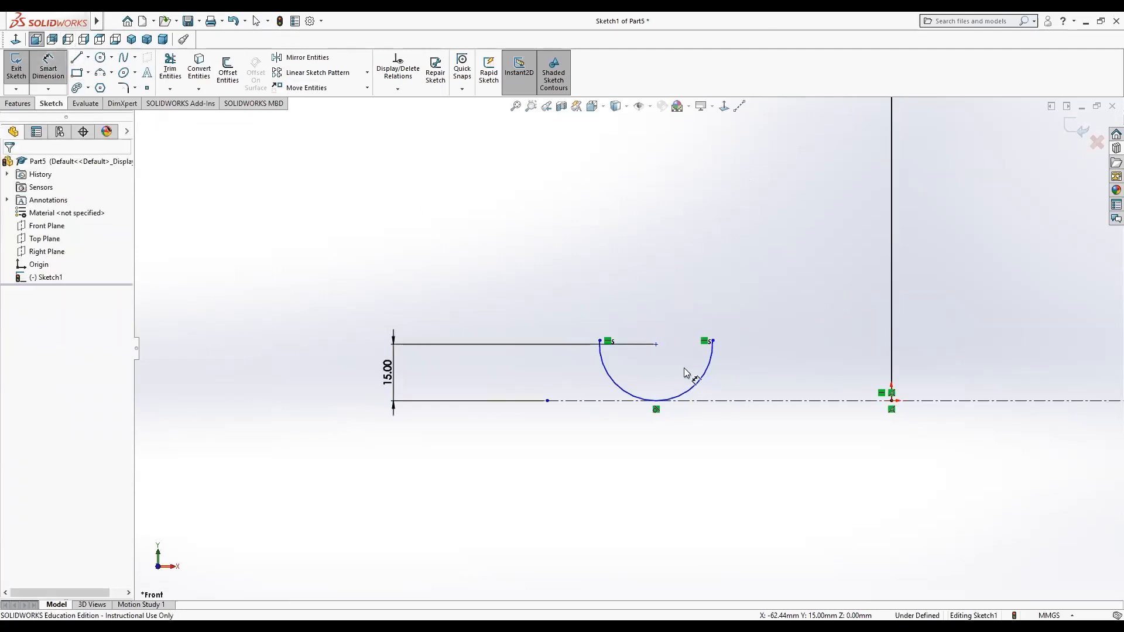
pyautogui.click(656, 344)
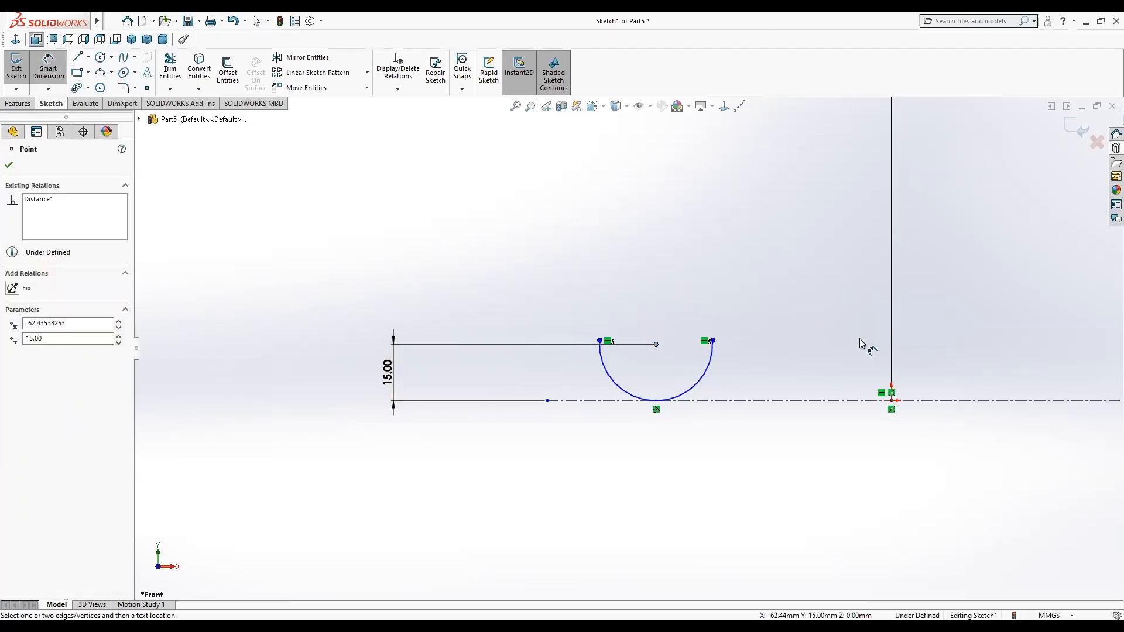
pyautogui.click(893, 347)
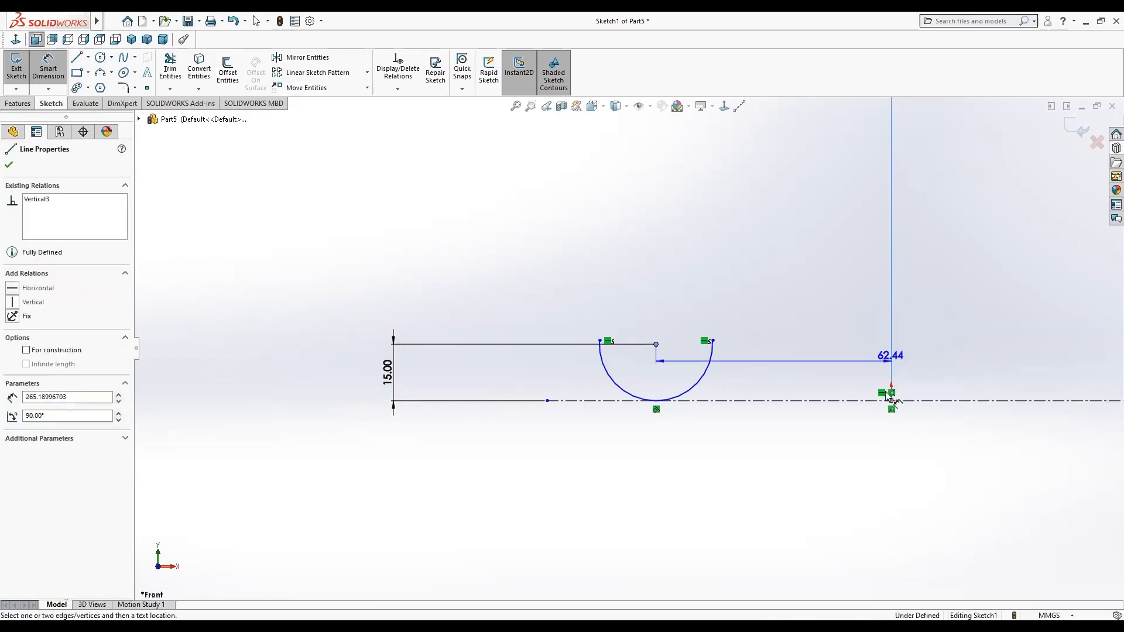
pyautogui.click(869, 530)
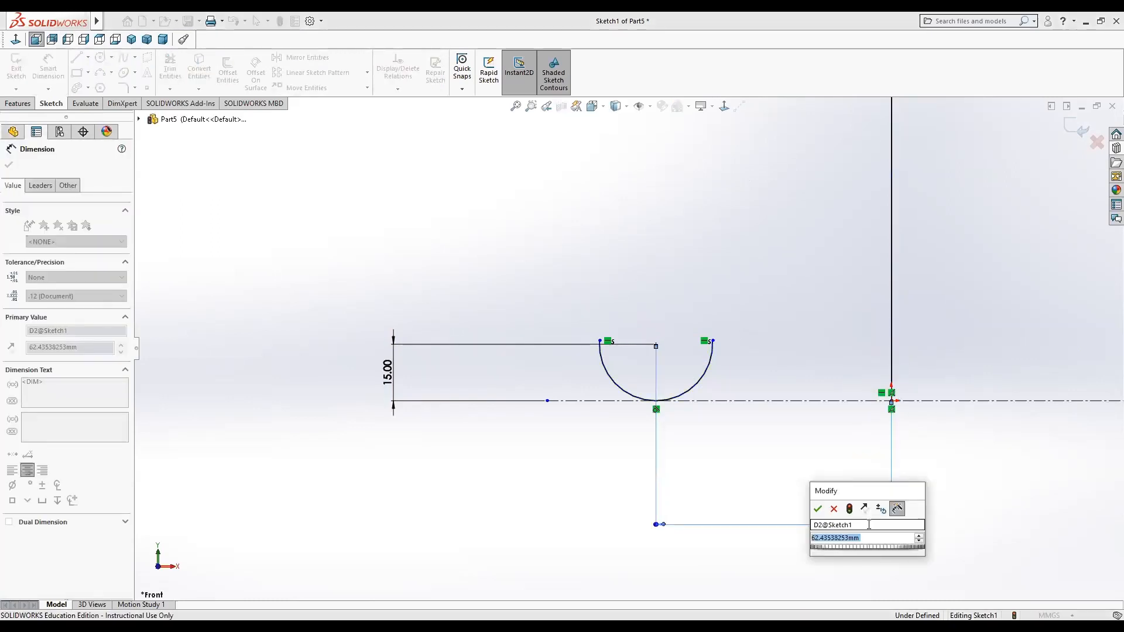
pyautogui.write('90')
pyautogui.press('Return')
pyautogui.press('Escape')
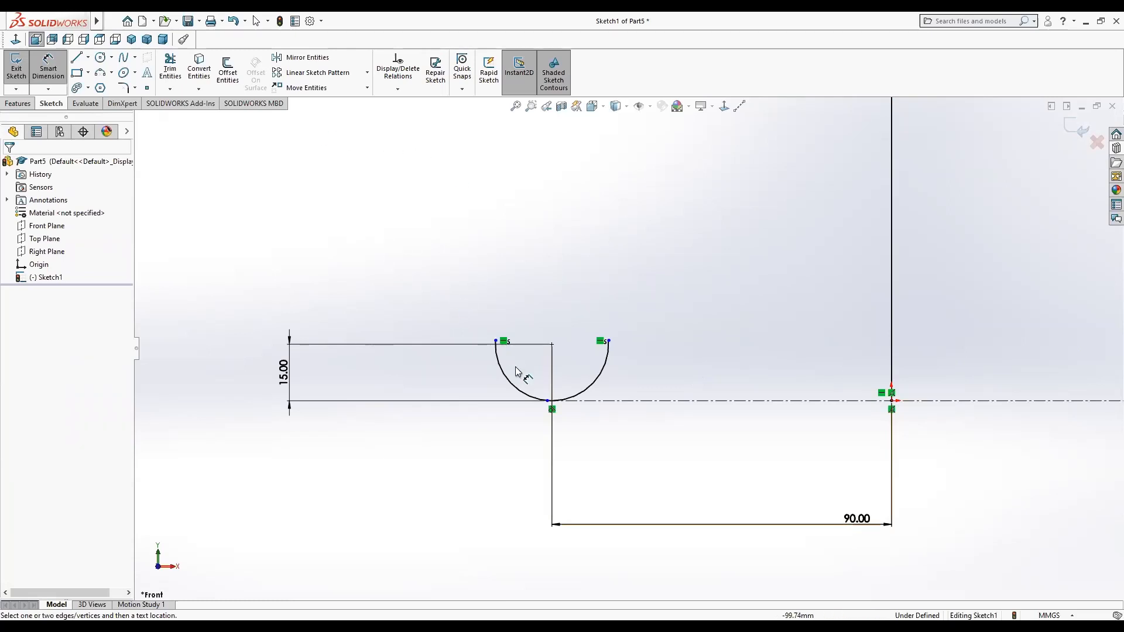
# Offset the arc by 2 mm with arc-shaped cap ends to form a closed profile.
pyautogui.rightClick(279, 266)
pyautogui.click(304, 299)
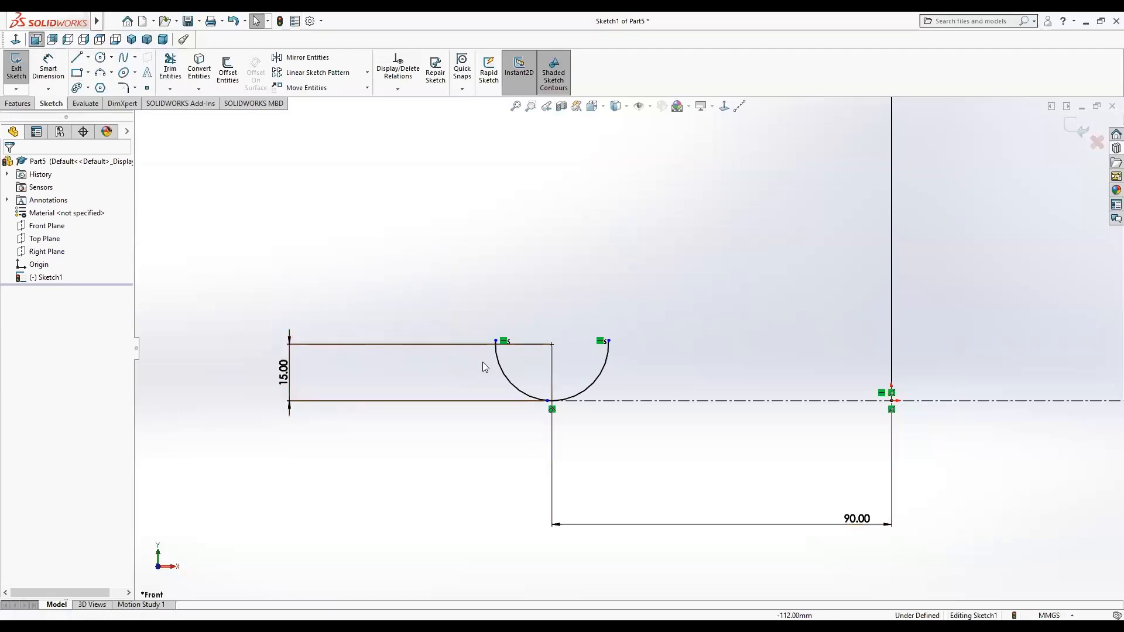
pyautogui.click(501, 373)
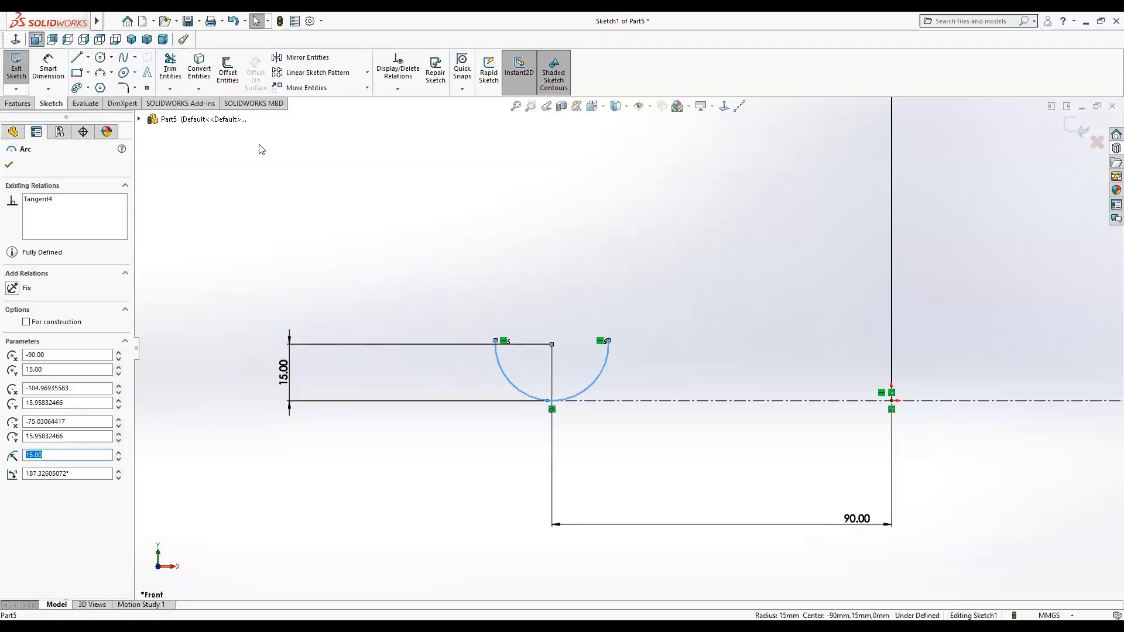
pyautogui.click(225, 72)
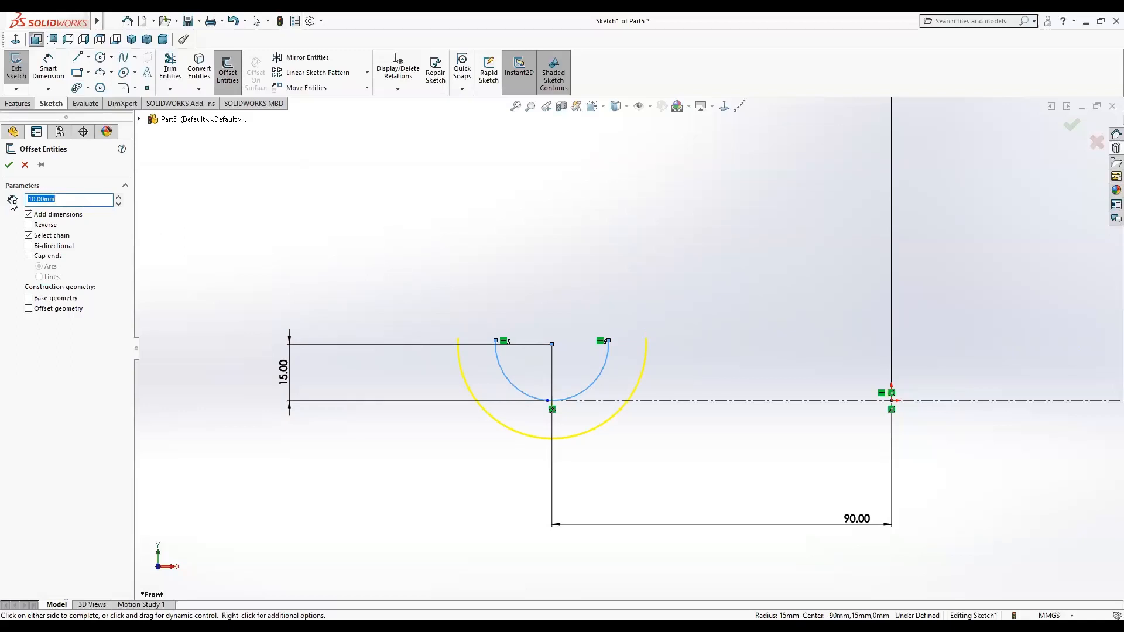
pyautogui.press('Return')
pyautogui.doubleClick(30, 199)
pyautogui.write('2')
pyautogui.press('Return')
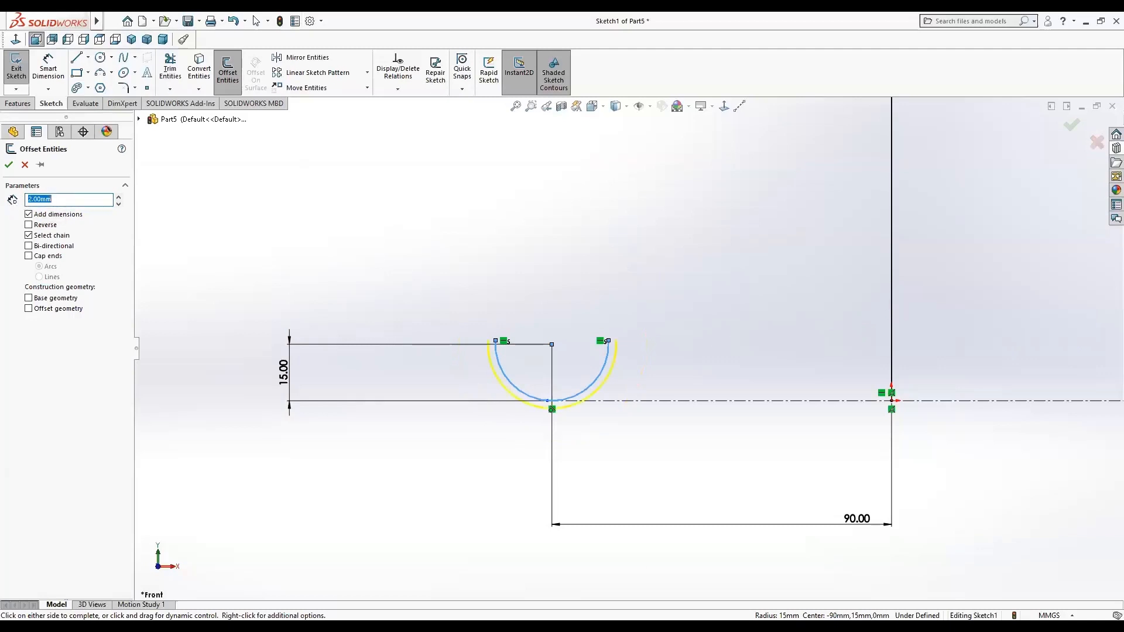
pyautogui.click(28, 256)
pyautogui.click(28, 256)
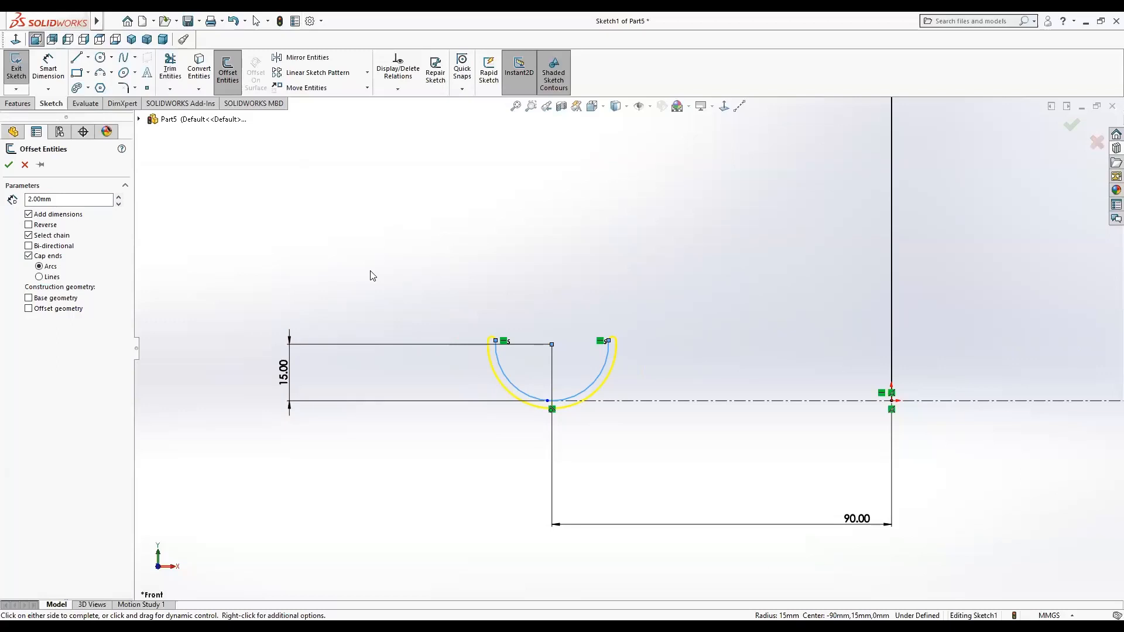
pyautogui.click(9, 165)
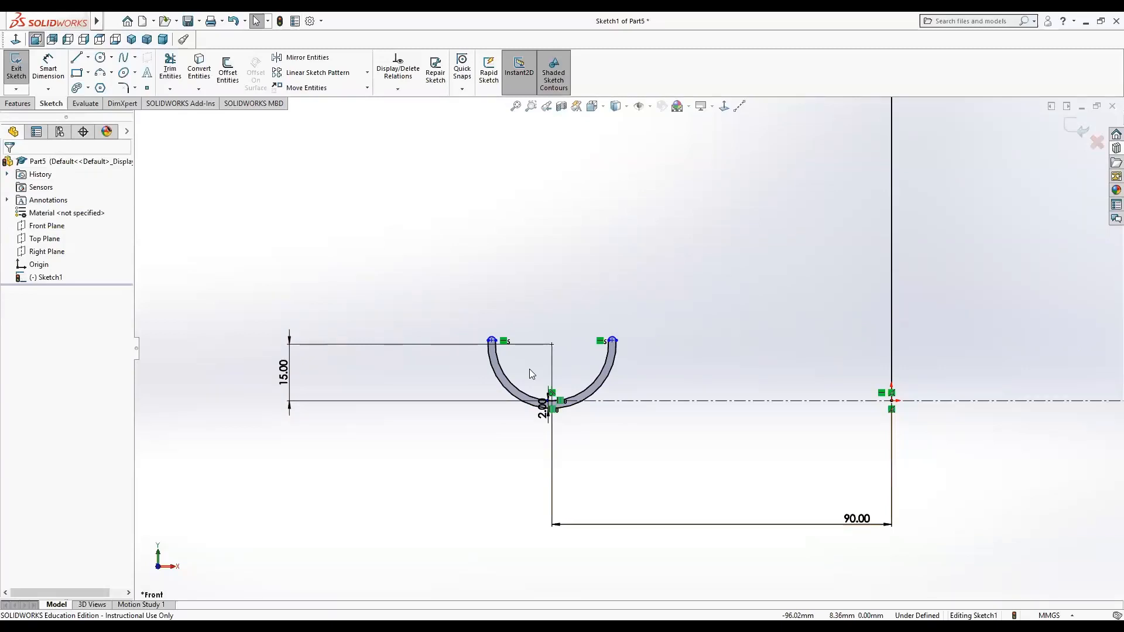
pyautogui.click(17, 103)
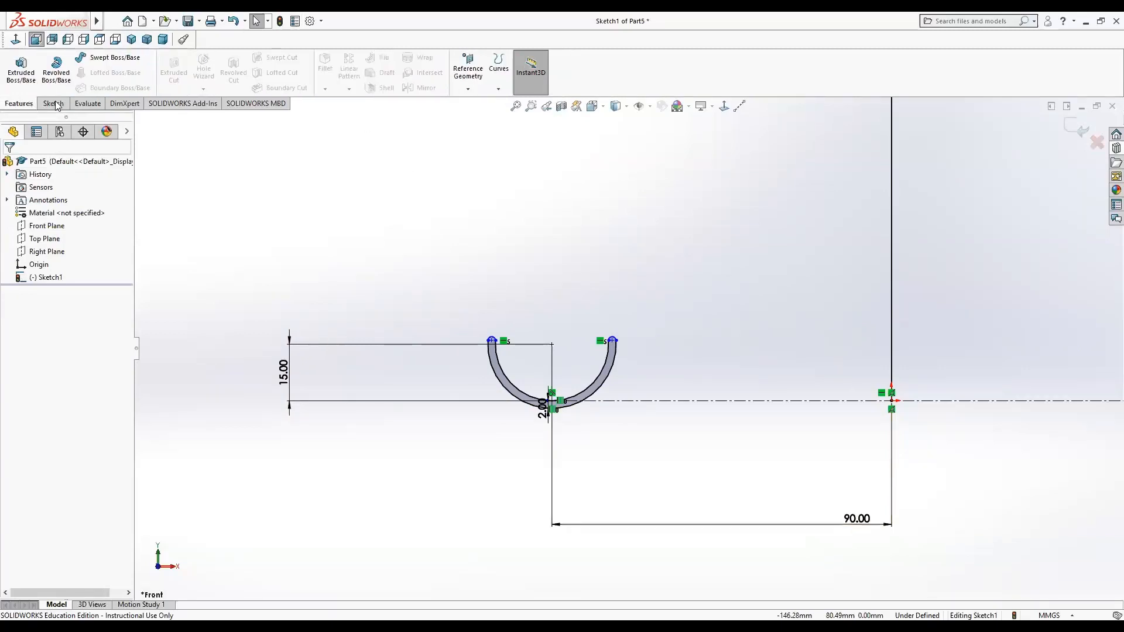
pyautogui.click(109, 59)
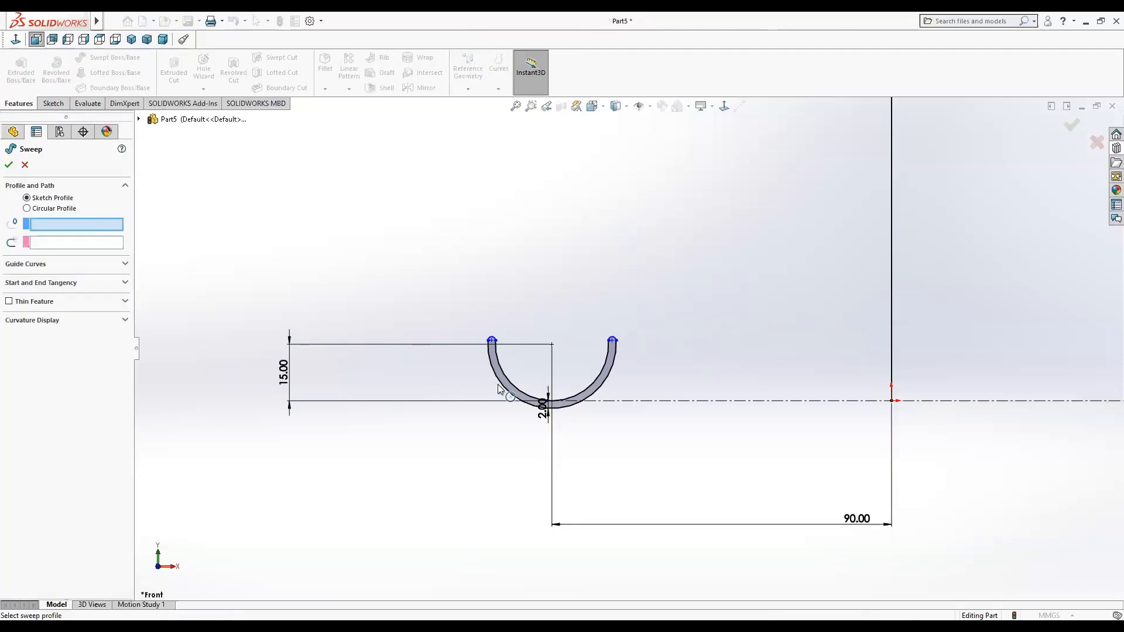
pyautogui.moveTo(451, 292); pyautogui.dragTo(640, 441)
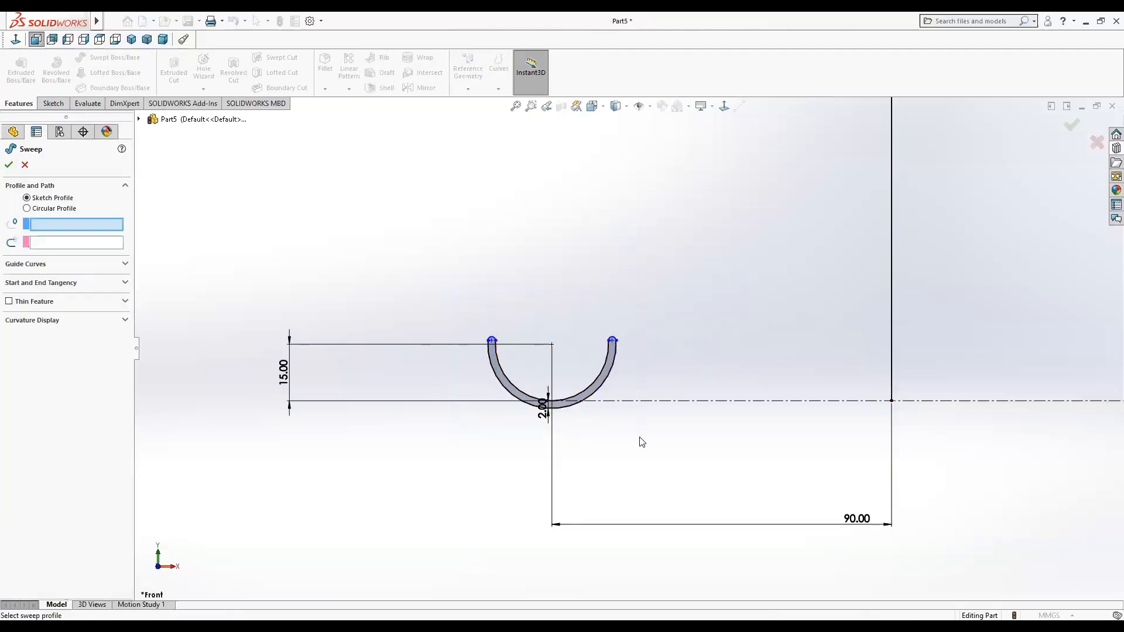
pyautogui.click(590, 391)
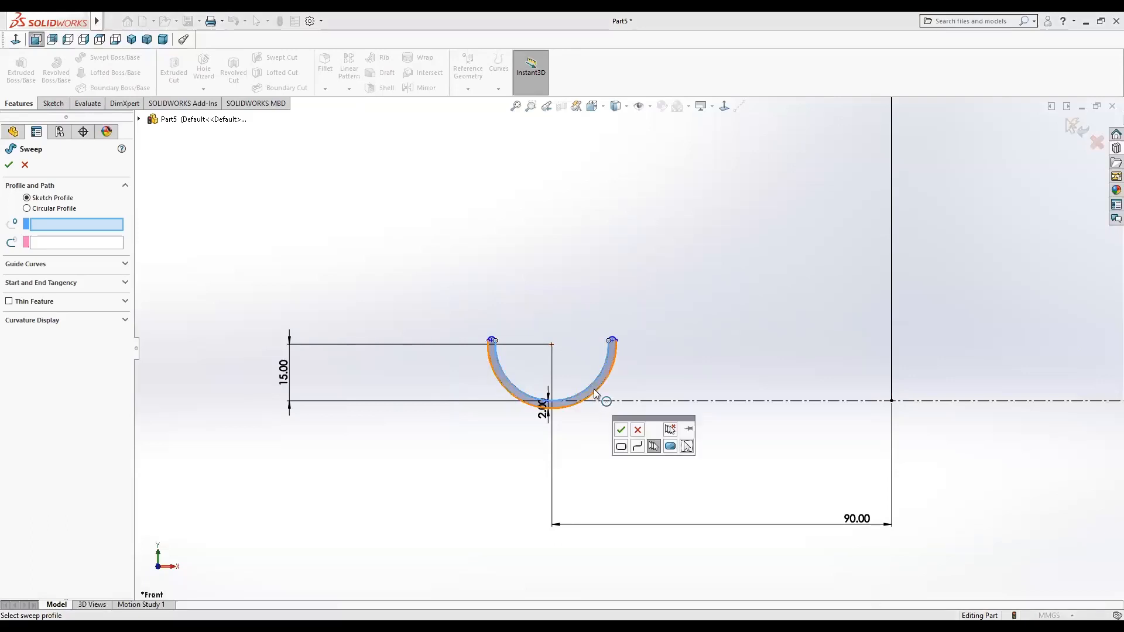
pyautogui.click(593, 384)
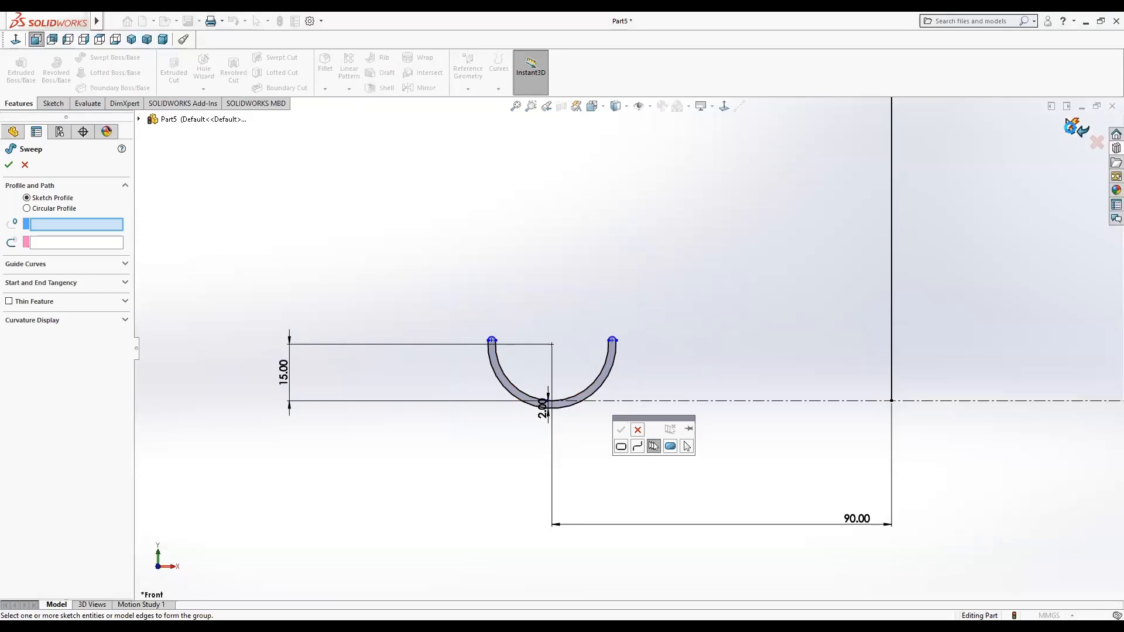
pyautogui.click(641, 319)
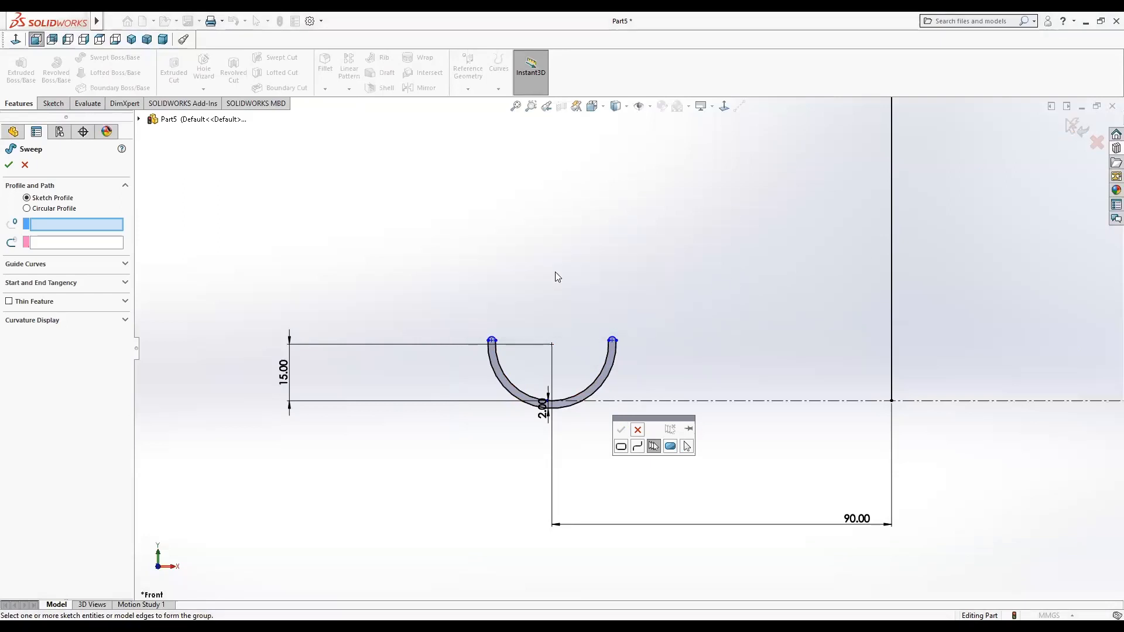
pyautogui.click(24, 166)
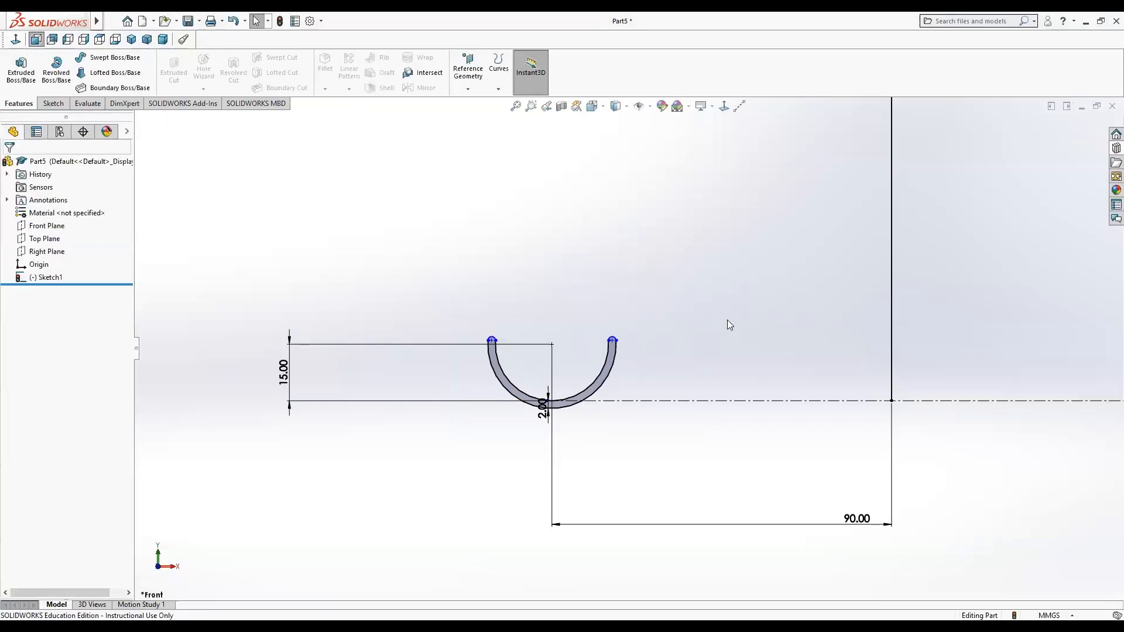
pyautogui.click(280, 22)
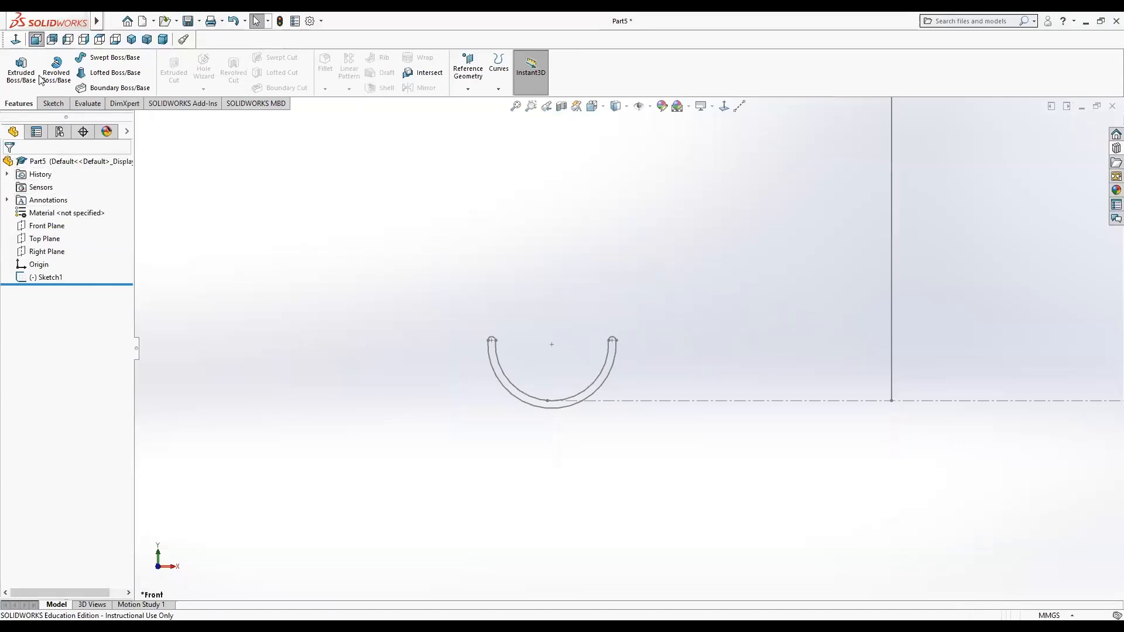
pyautogui.click(99, 56)
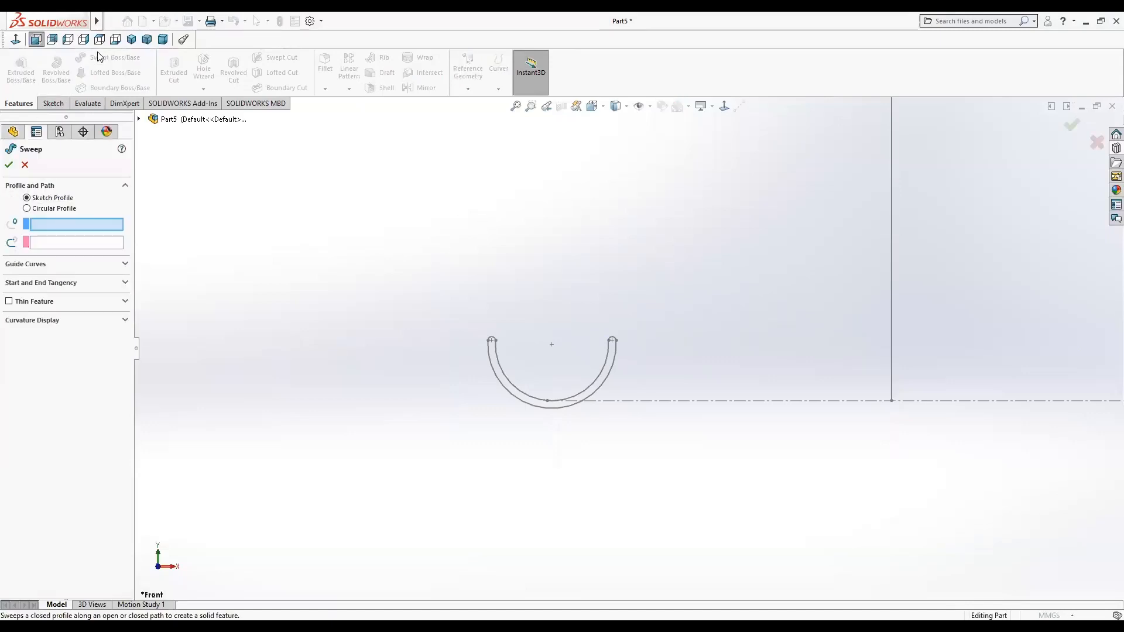
pyautogui.click(521, 397)
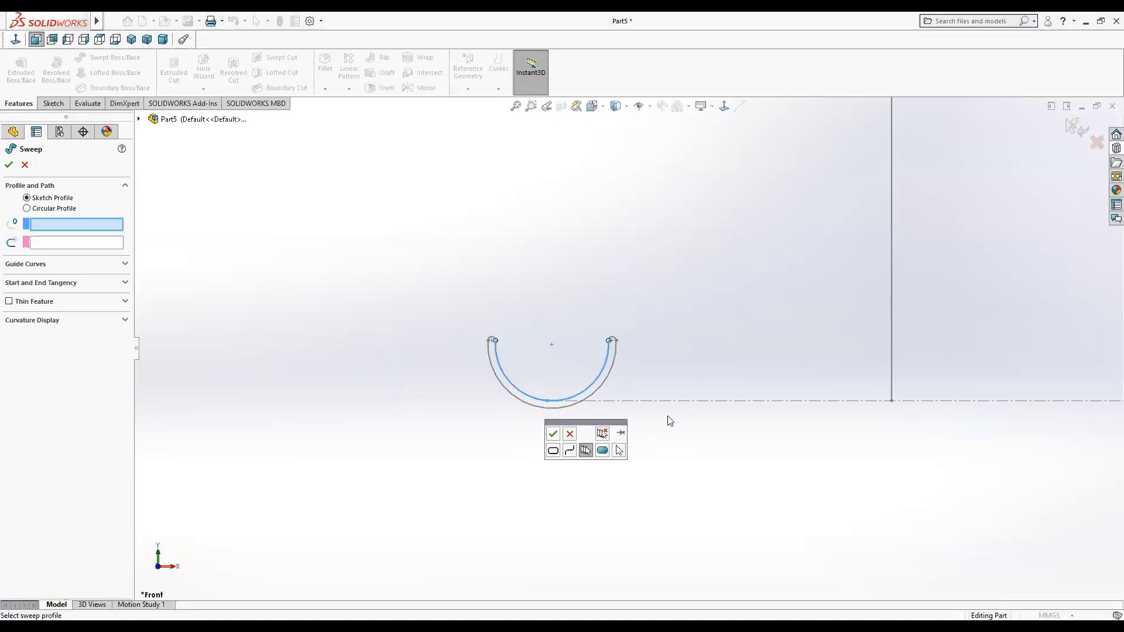
pyautogui.press('Escape')
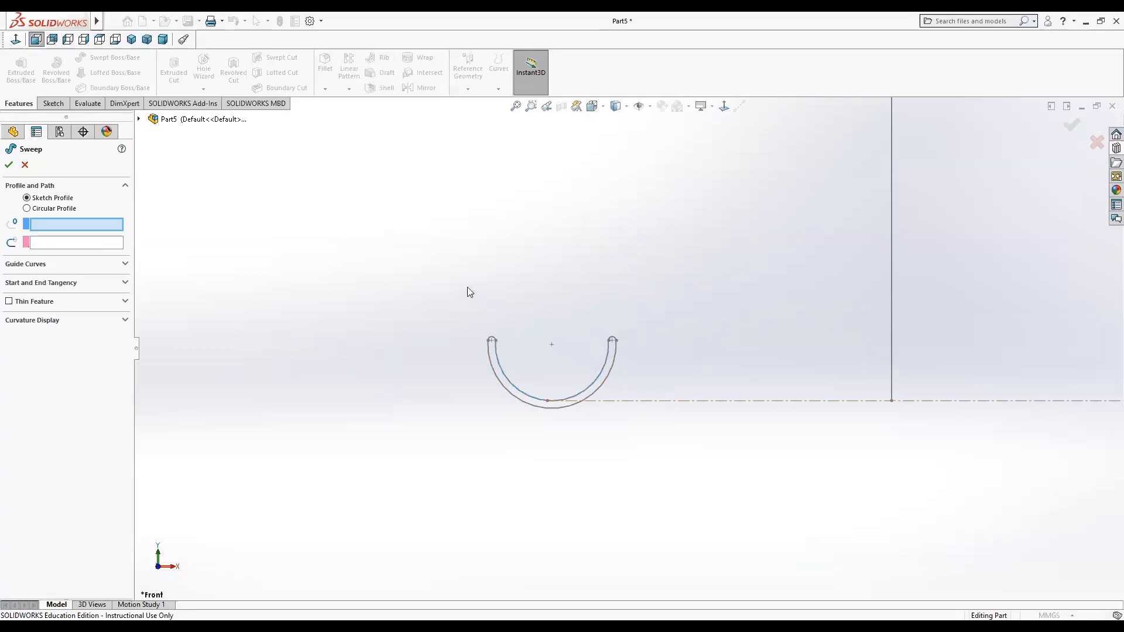
pyautogui.moveTo(462, 293); pyautogui.dragTo(649, 453)
pyautogui.moveTo(517, 422); pyautogui.dragTo(434, 279)
pyautogui.click(25, 165)
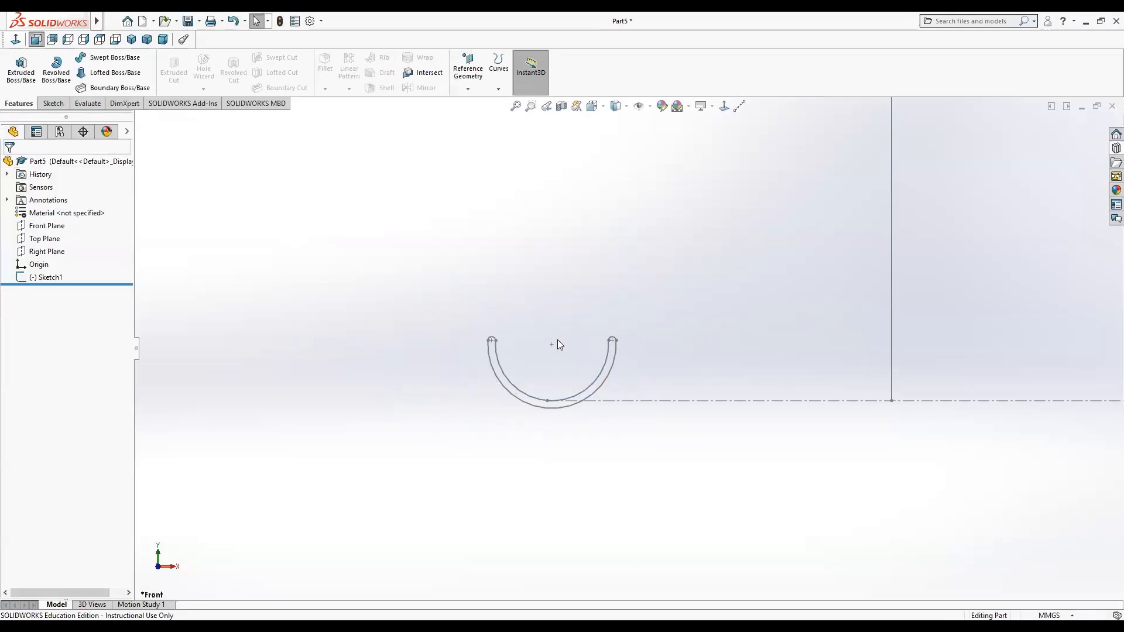
# Edit Sketch1 and delete the long vertical line, confirming removal of its dimension.
pyautogui.click(609, 371)
pyautogui.click(61, 281)
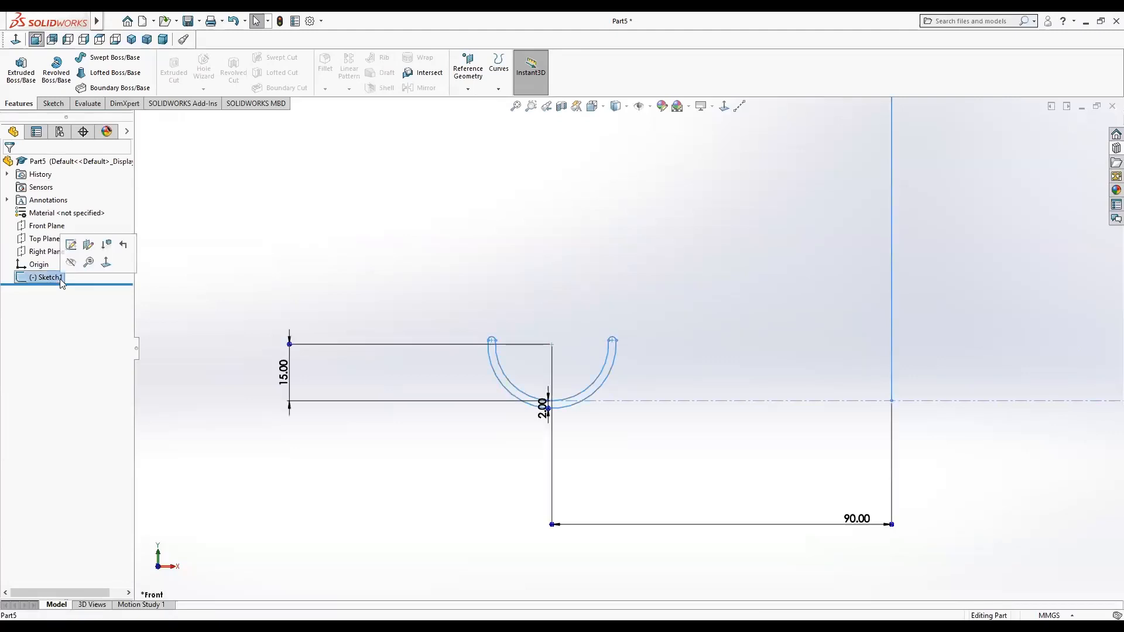
pyautogui.click(72, 250)
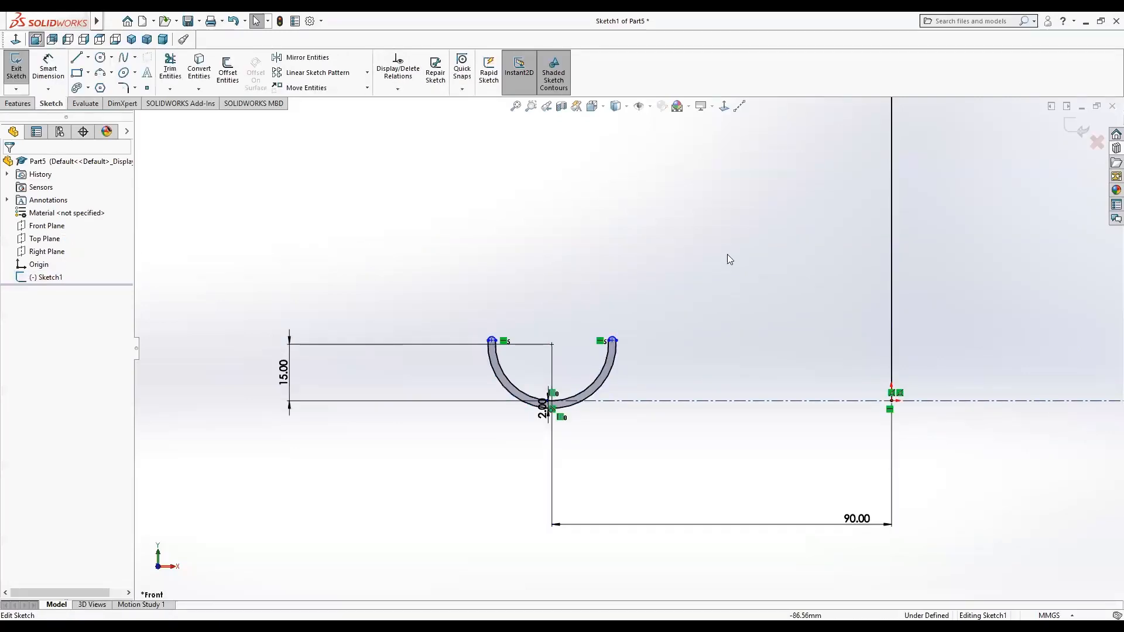
pyautogui.click(891, 312)
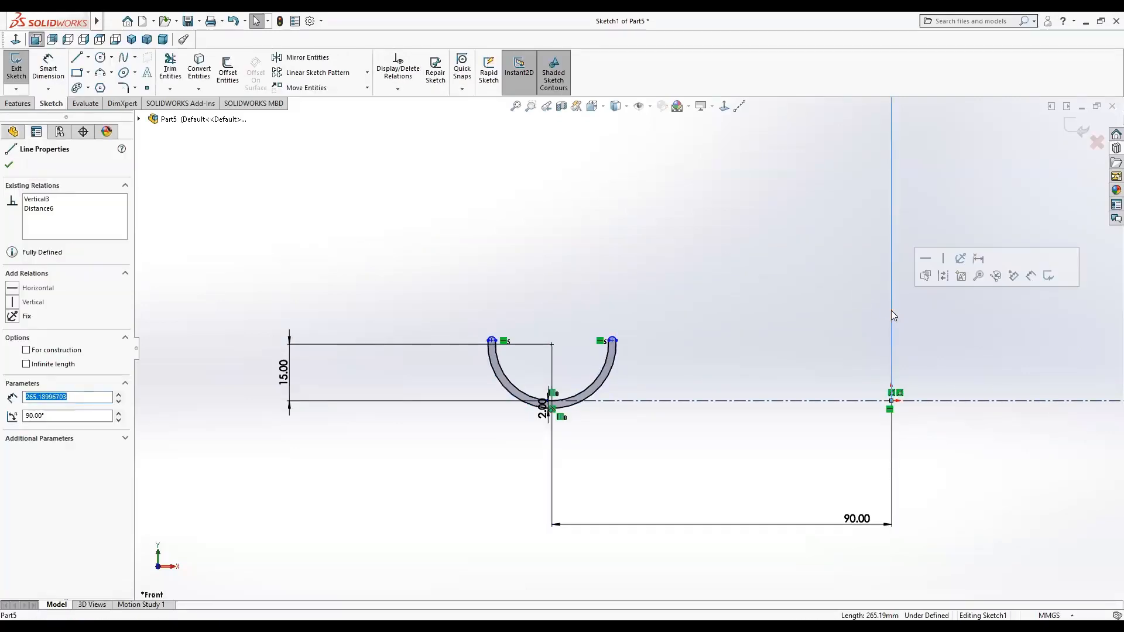
pyautogui.press('Delete')
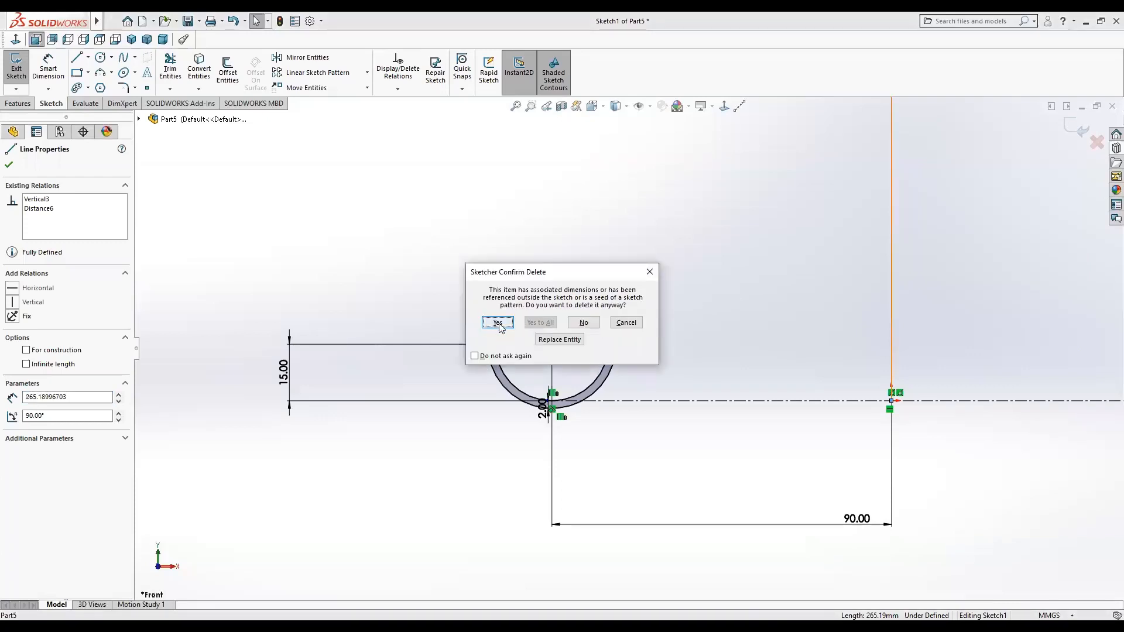
pyautogui.click(497, 323)
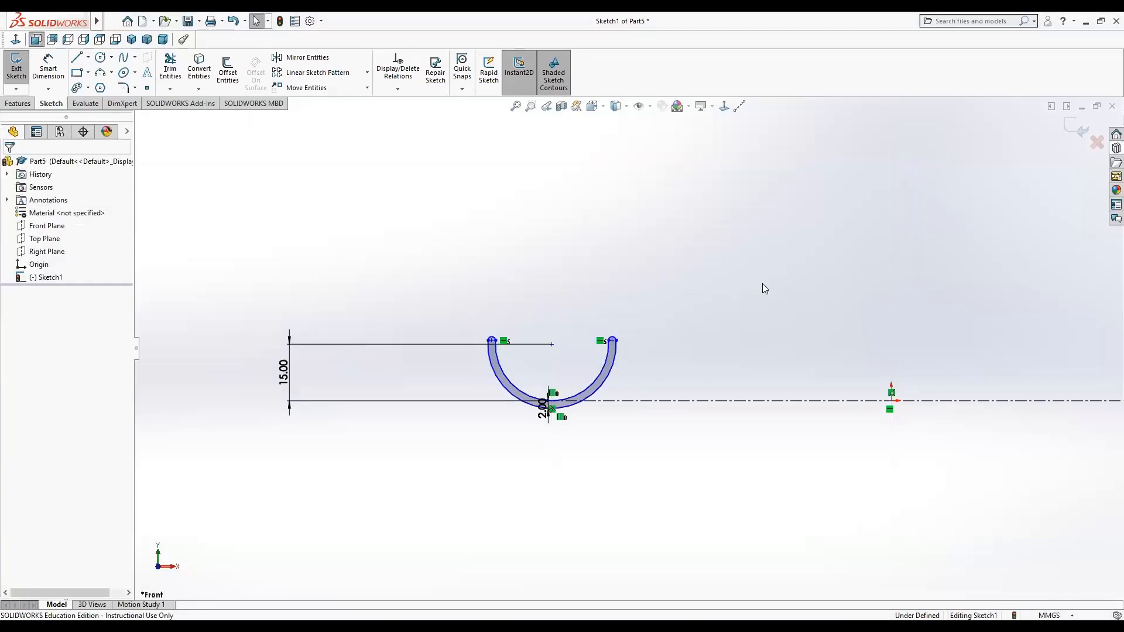
# Exit the Sketch1 editing session.
pyautogui.rightClick(45, 228)
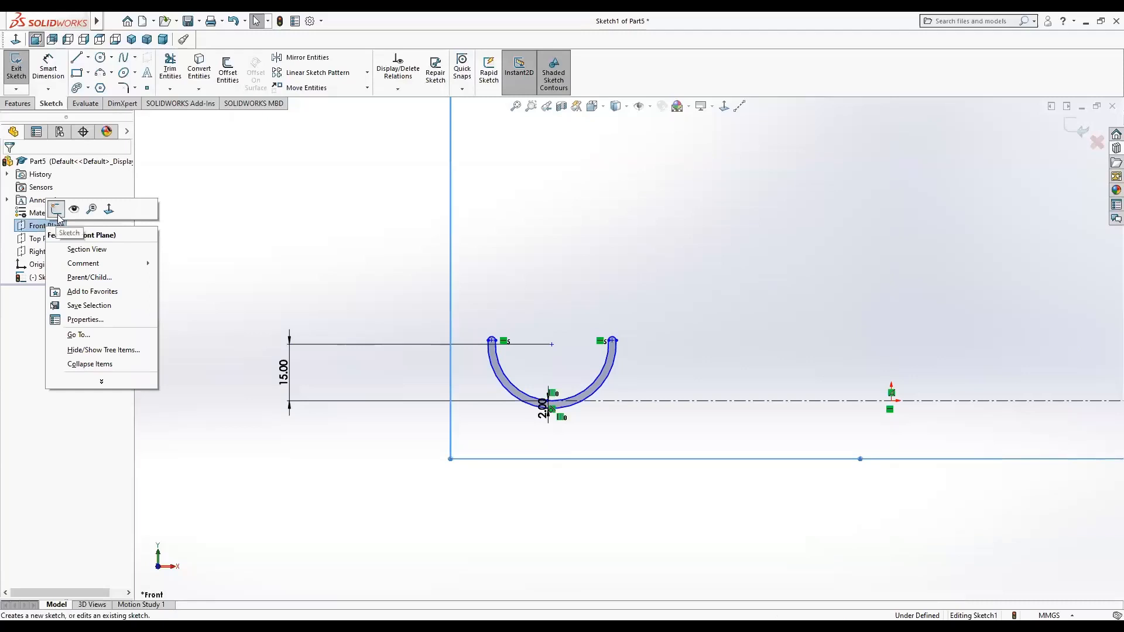
pyautogui.click(56, 209)
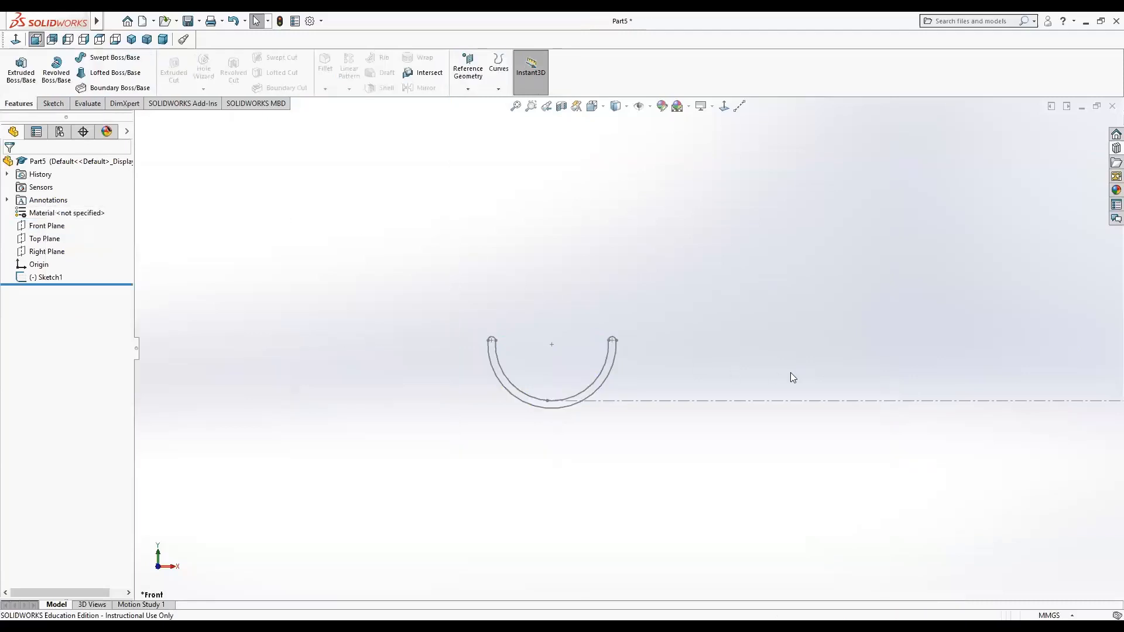
pyautogui.scroll(2, 873, 370)
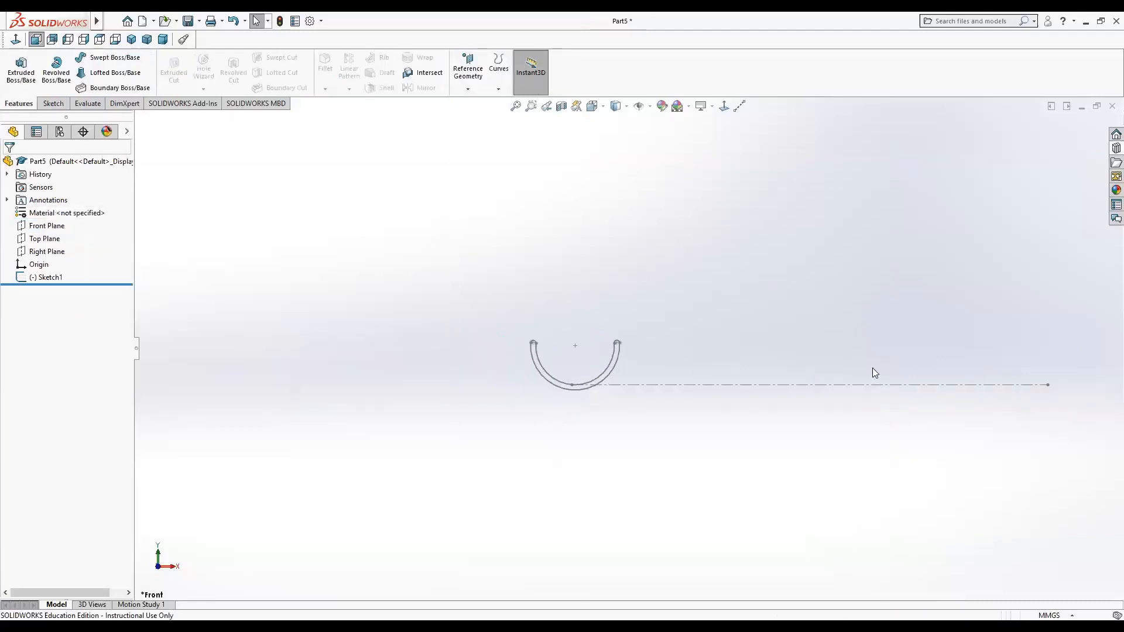
pyautogui.scroll(-2, 867, 366)
pyautogui.scroll(2, 858, 361)
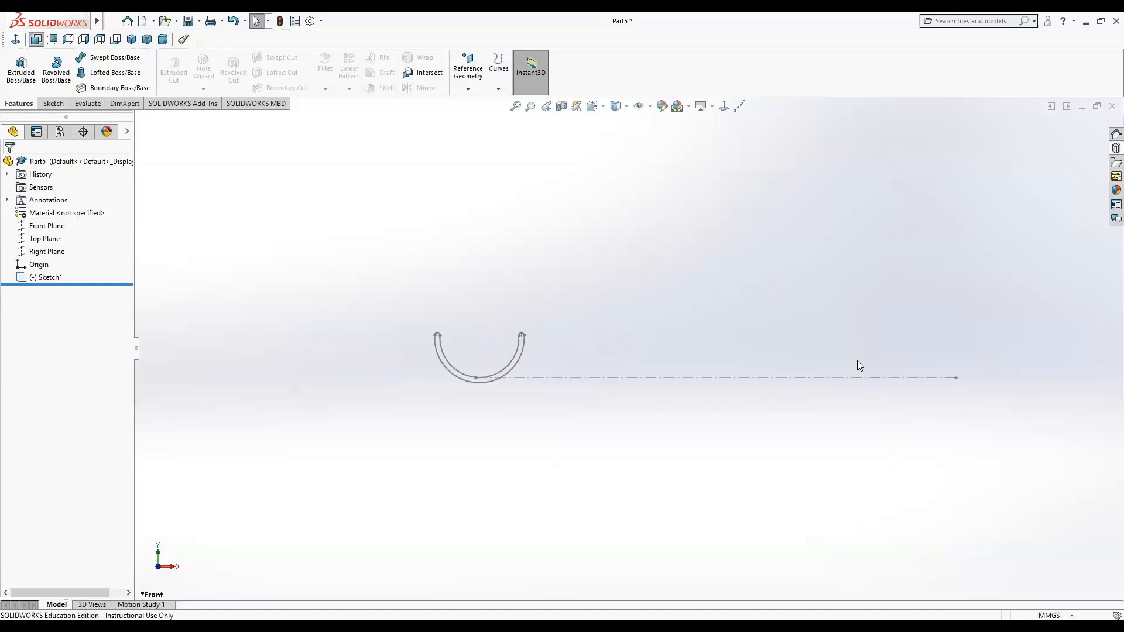
# Start a new sketch on the Front Plane and draw a vertical line up from the origin, about 423 mm long.
pyautogui.click(42, 227)
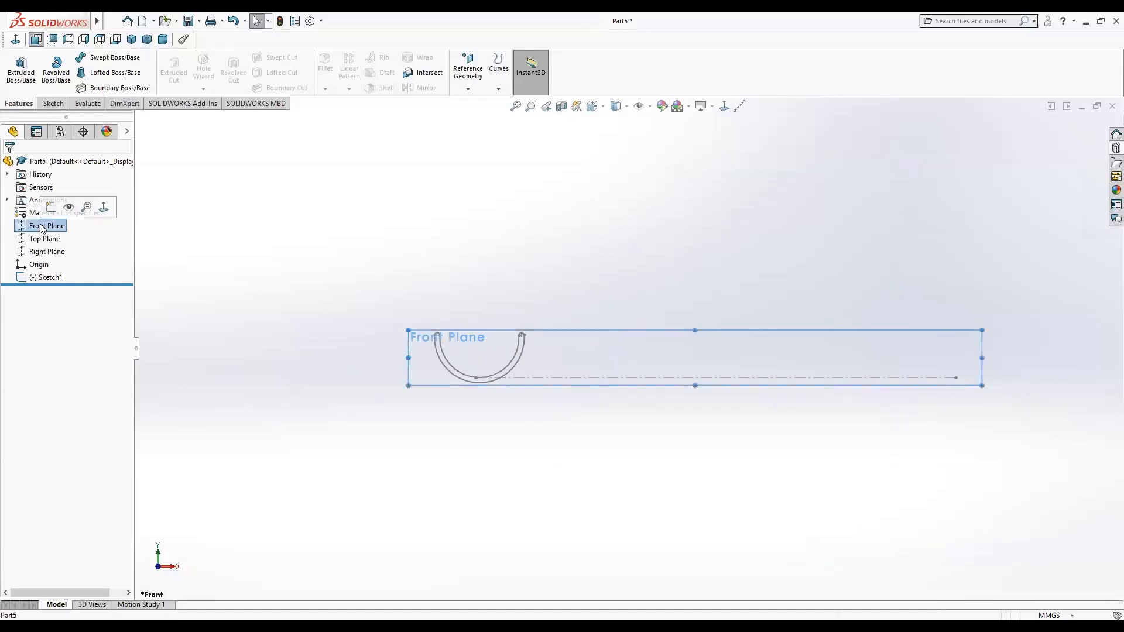
pyautogui.click(49, 210)
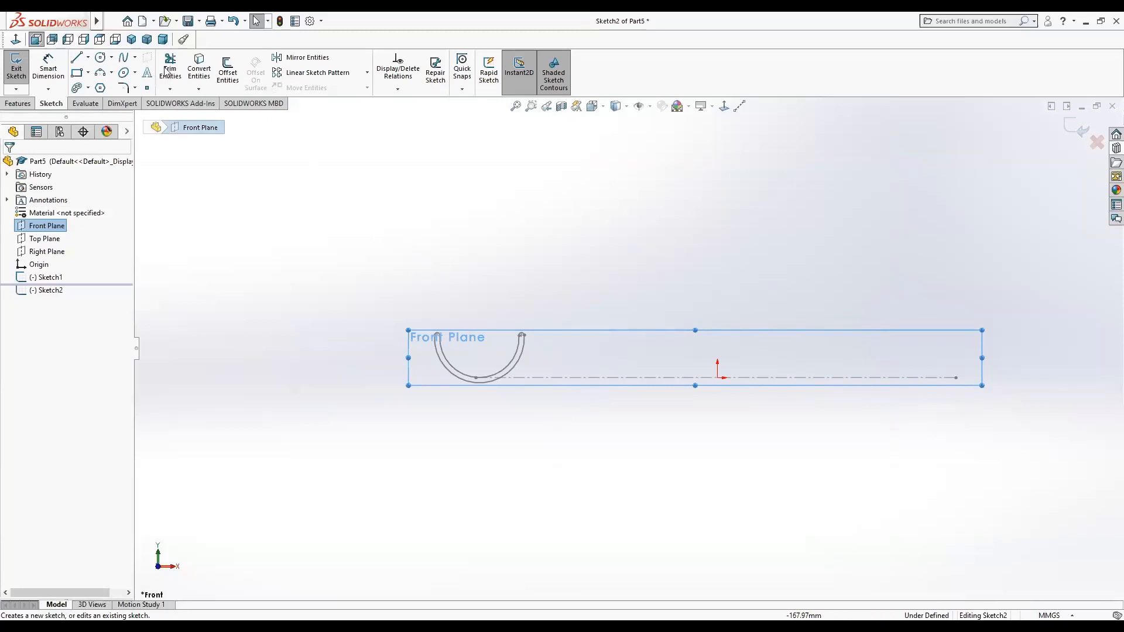
pyautogui.click(77, 57)
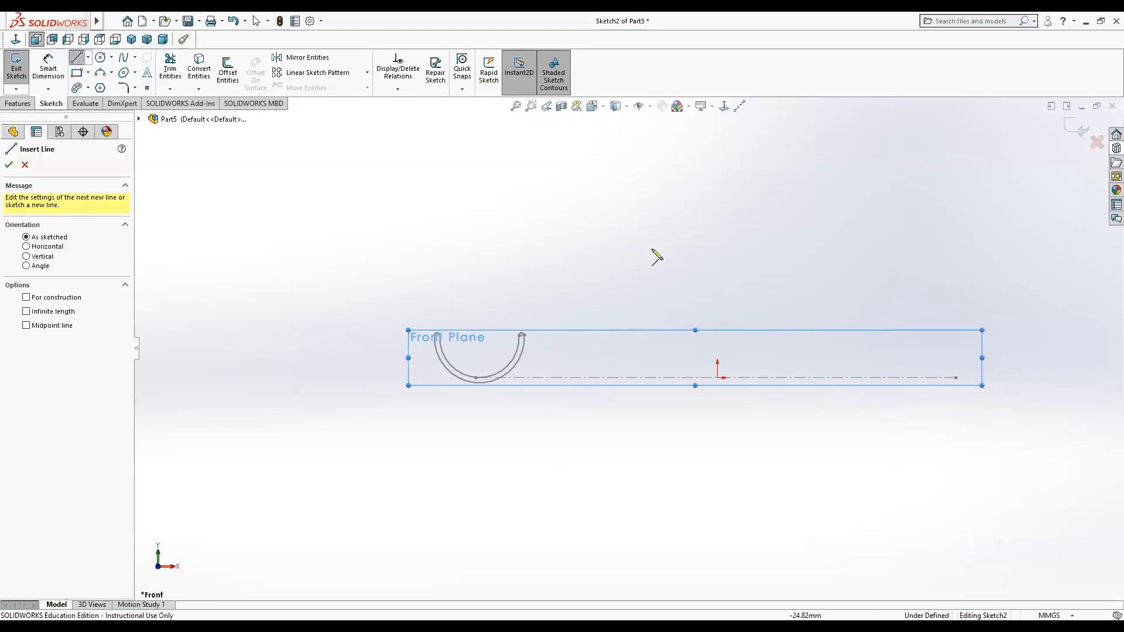
pyautogui.click(718, 378)
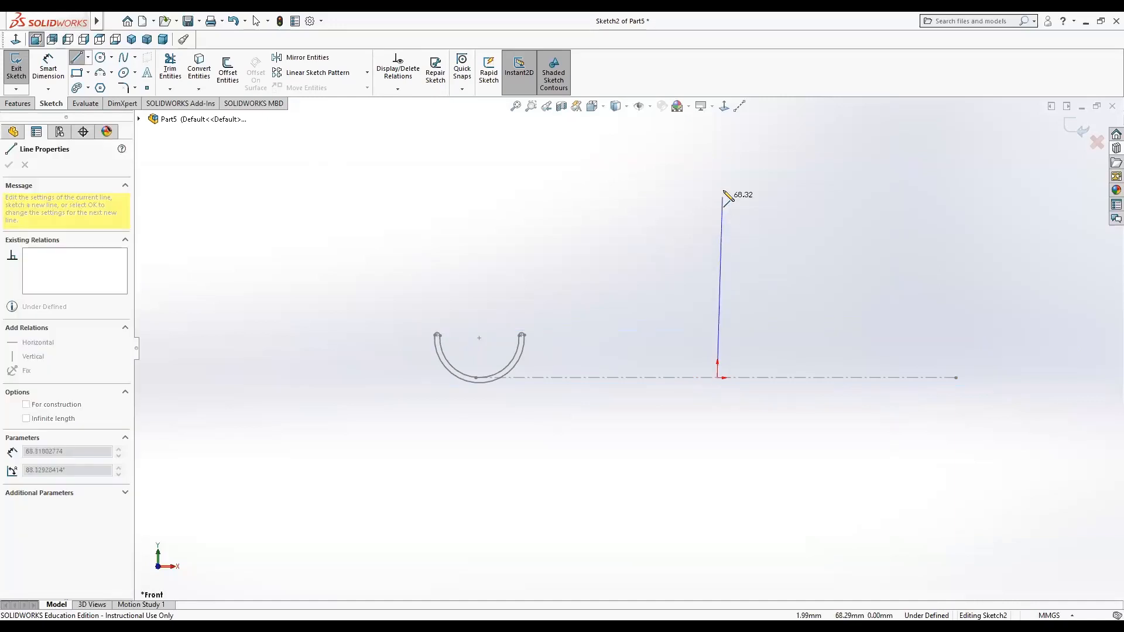
pyautogui.scroll(8, 731, 148)
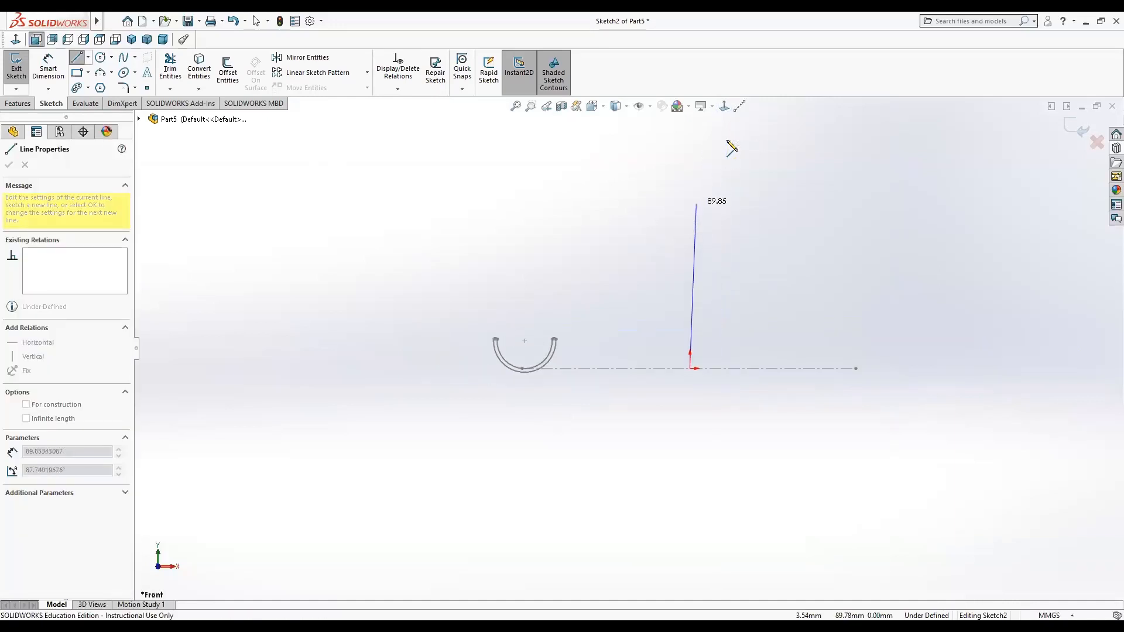
pyautogui.scroll(1, 698, 160)
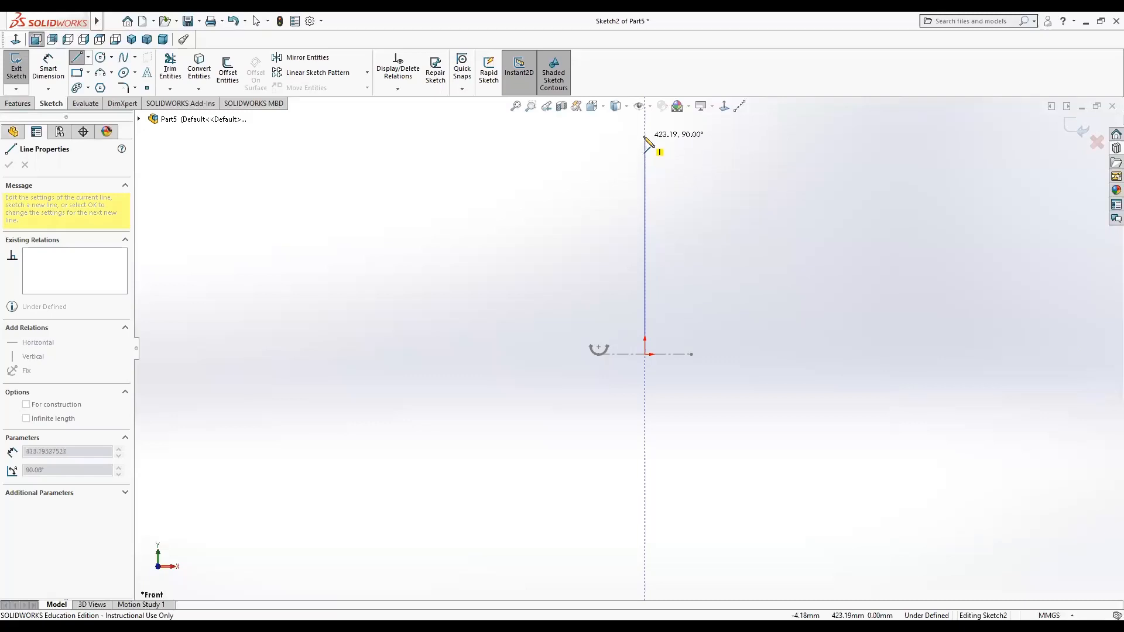
pyautogui.click(644, 136)
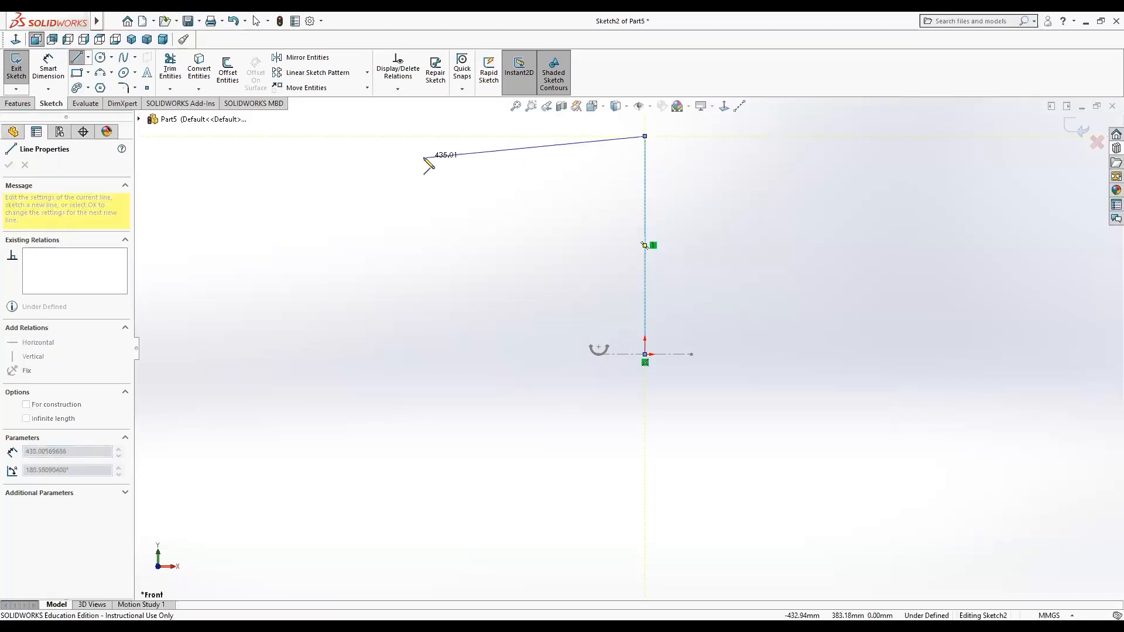
pyautogui.press('Escape')
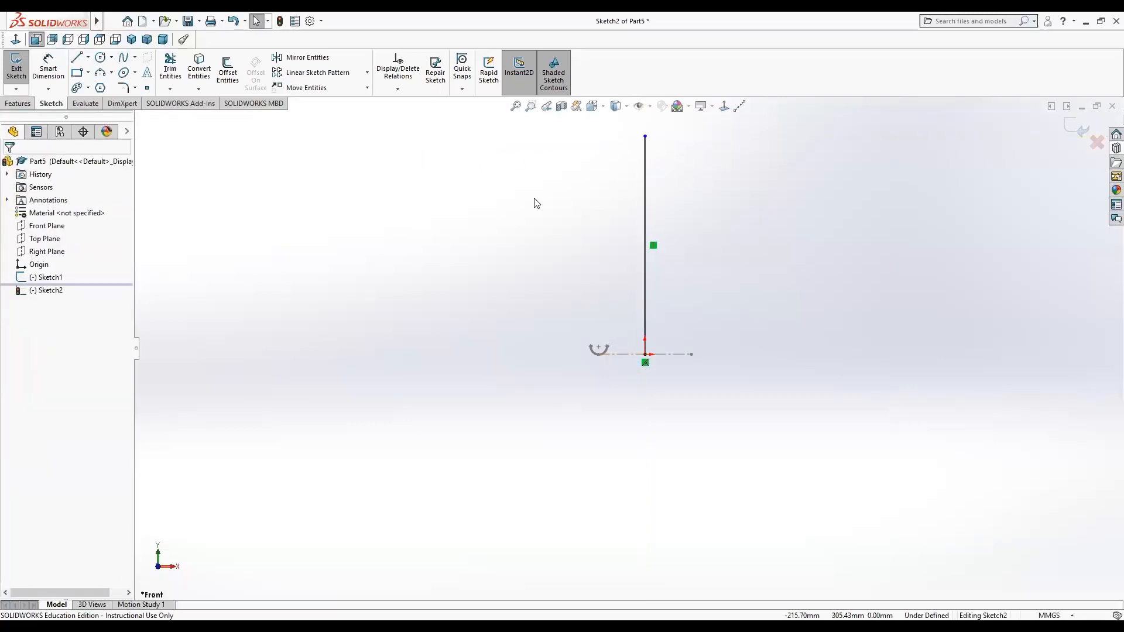
# Dimension the vertical line's length as 500 mm.
pyautogui.click(57, 64)
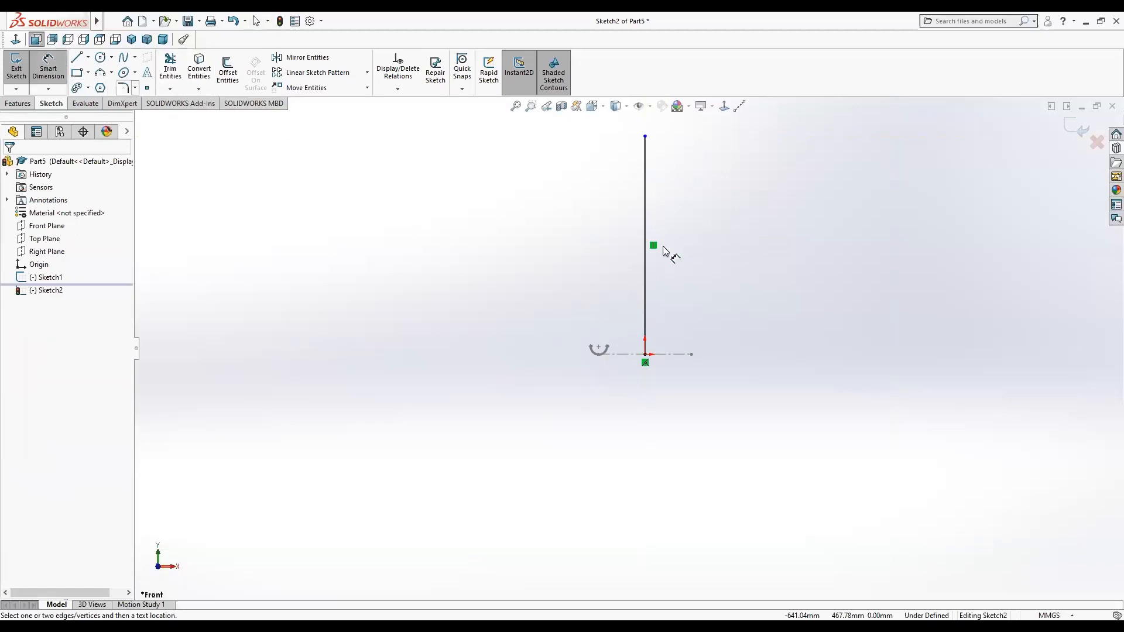
pyautogui.click(646, 222)
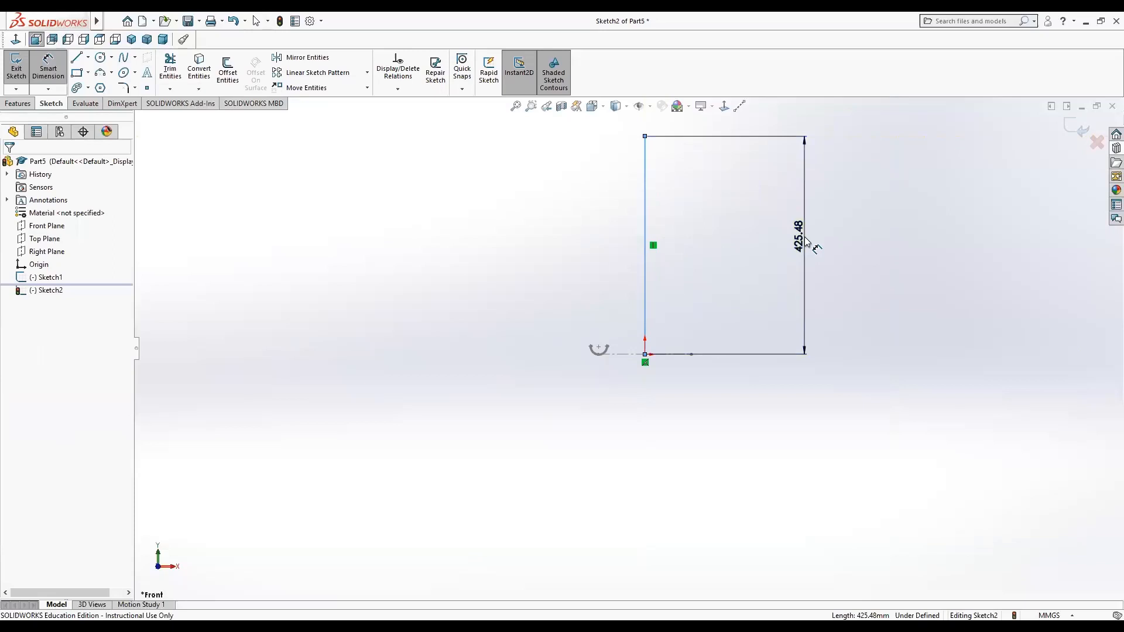
pyautogui.click(806, 240)
pyautogui.write('500')
pyautogui.press('Return')
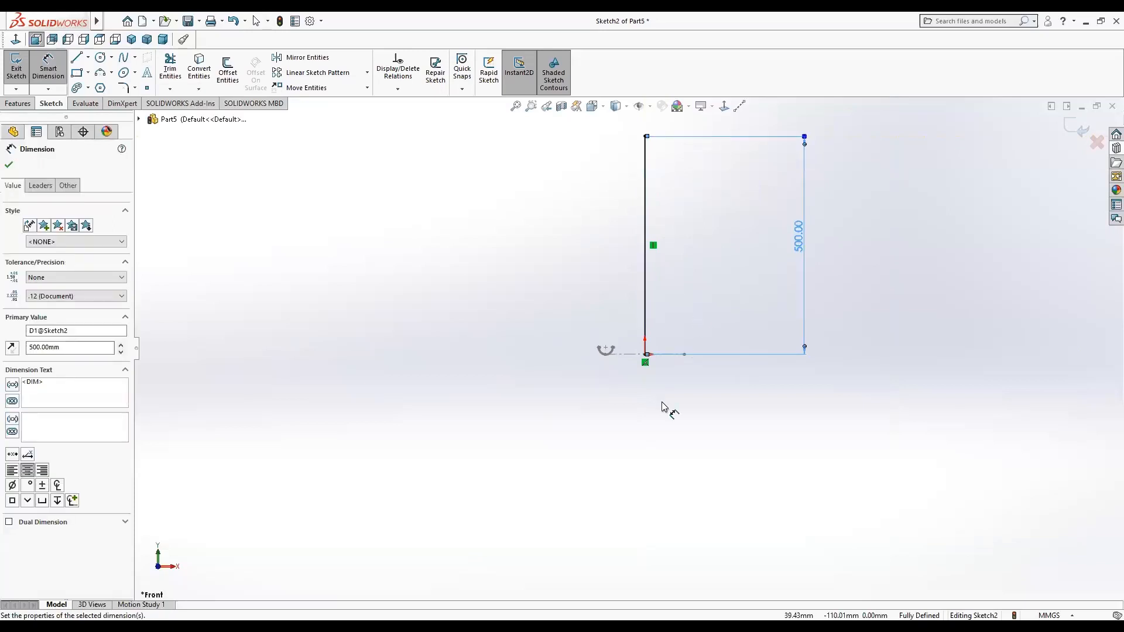
pyautogui.press('Escape')
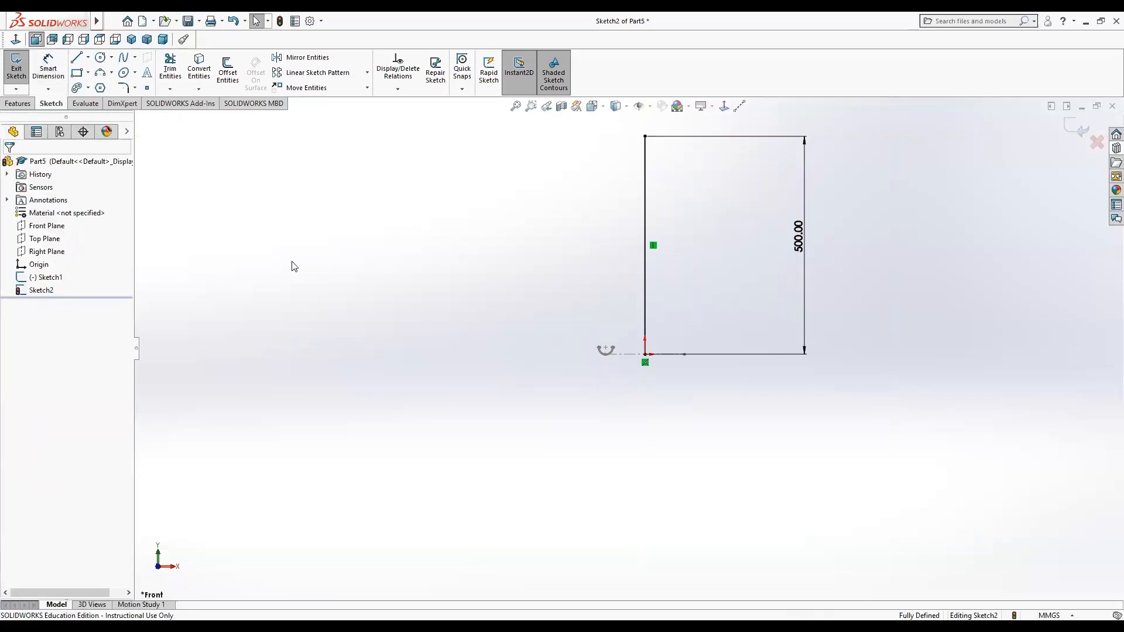
# Exit Sketch2.
pyautogui.scroll(2, 545, 380)
pyautogui.scroll(-5, 583, 355)
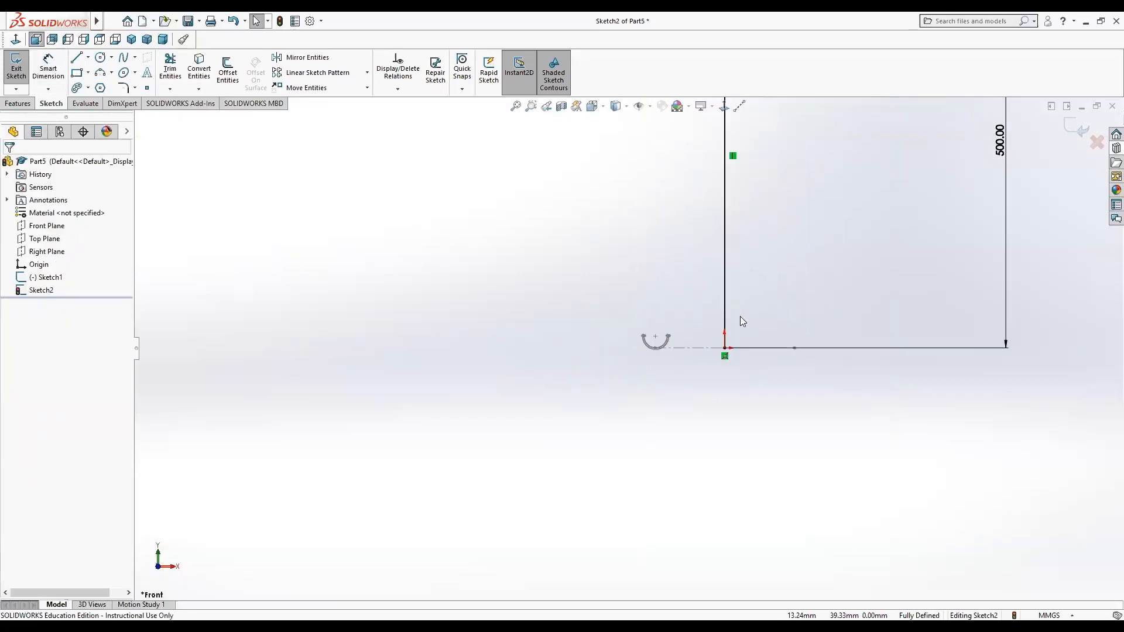
pyautogui.scroll(-1, 741, 321)
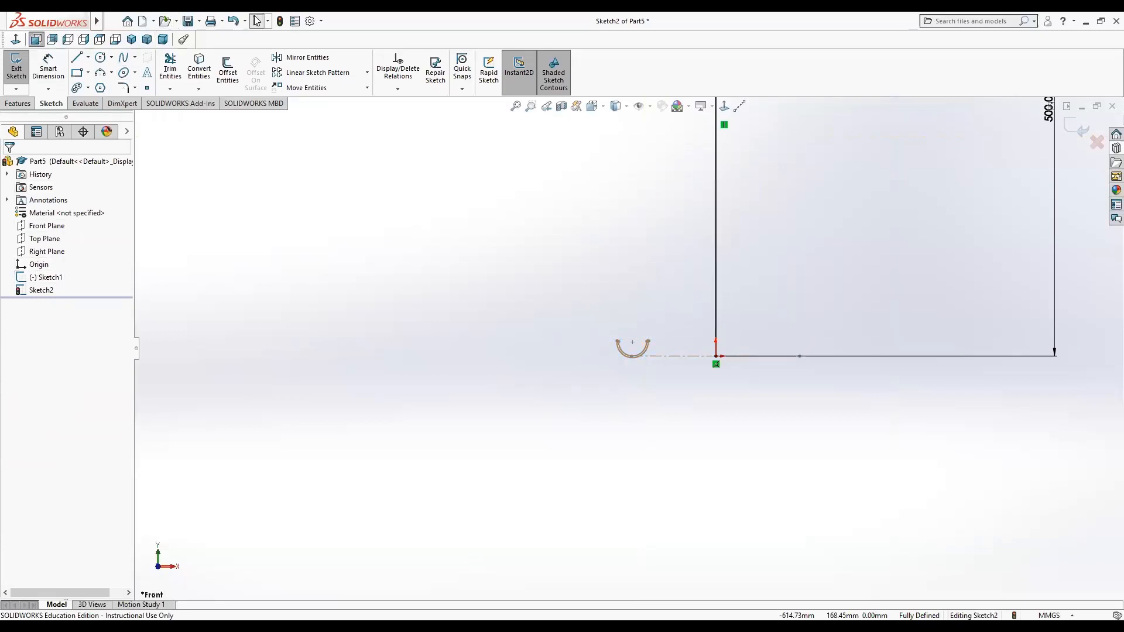
pyautogui.click(280, 21)
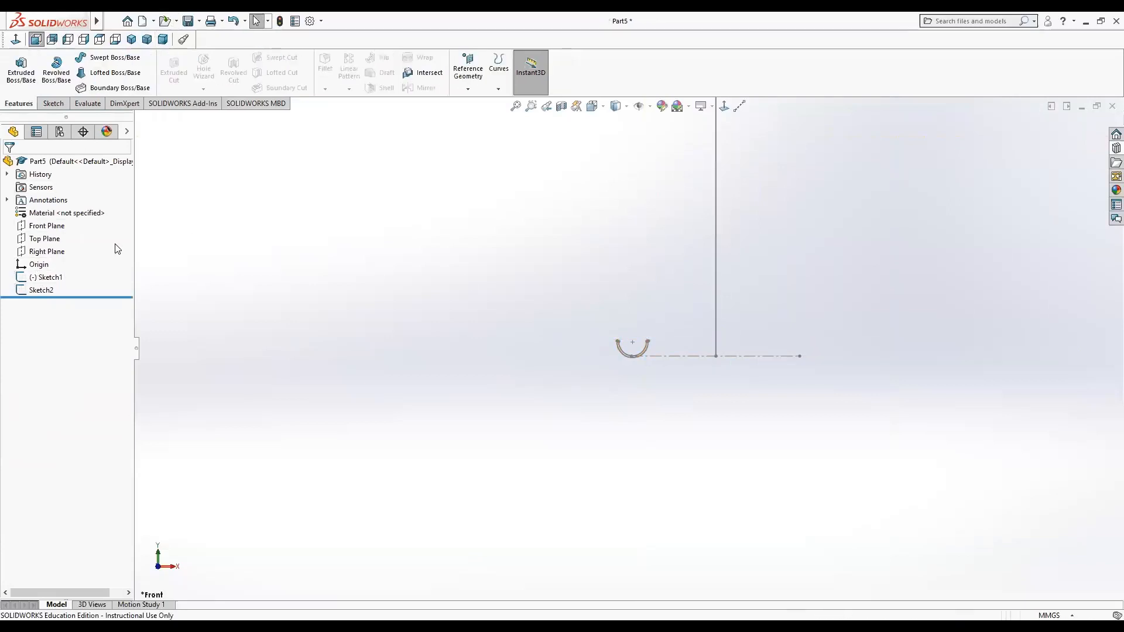
# Sweep Sketch1 along Sketch2 as the path, with profile twist set to Specify Twist Value at 7 revolutions.
pyautogui.click(47, 277)
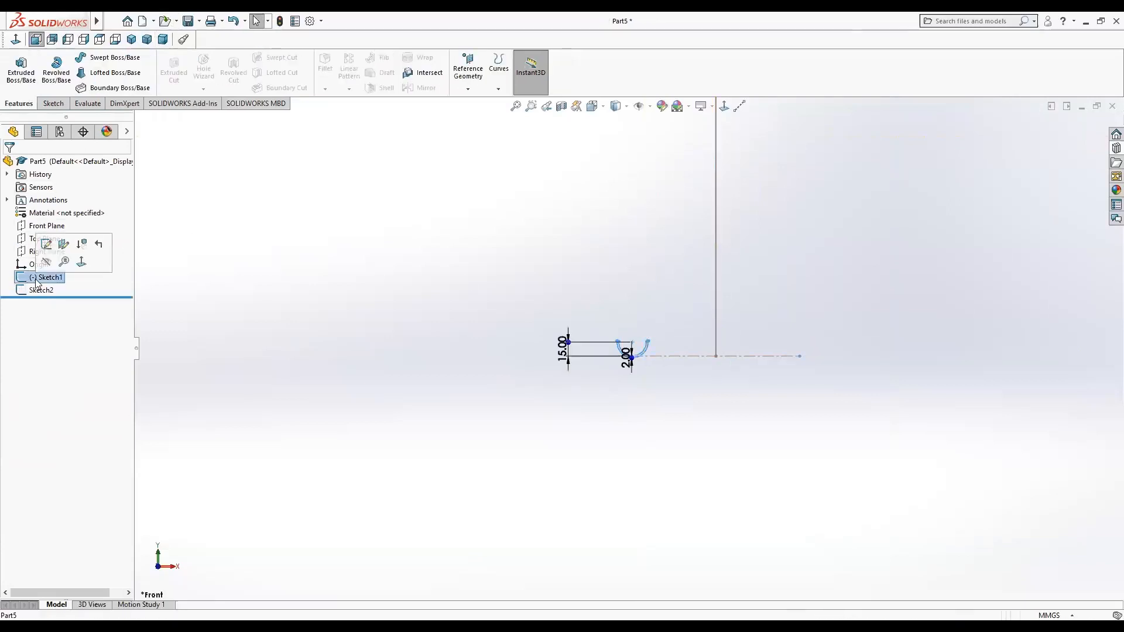
pyautogui.click(117, 58)
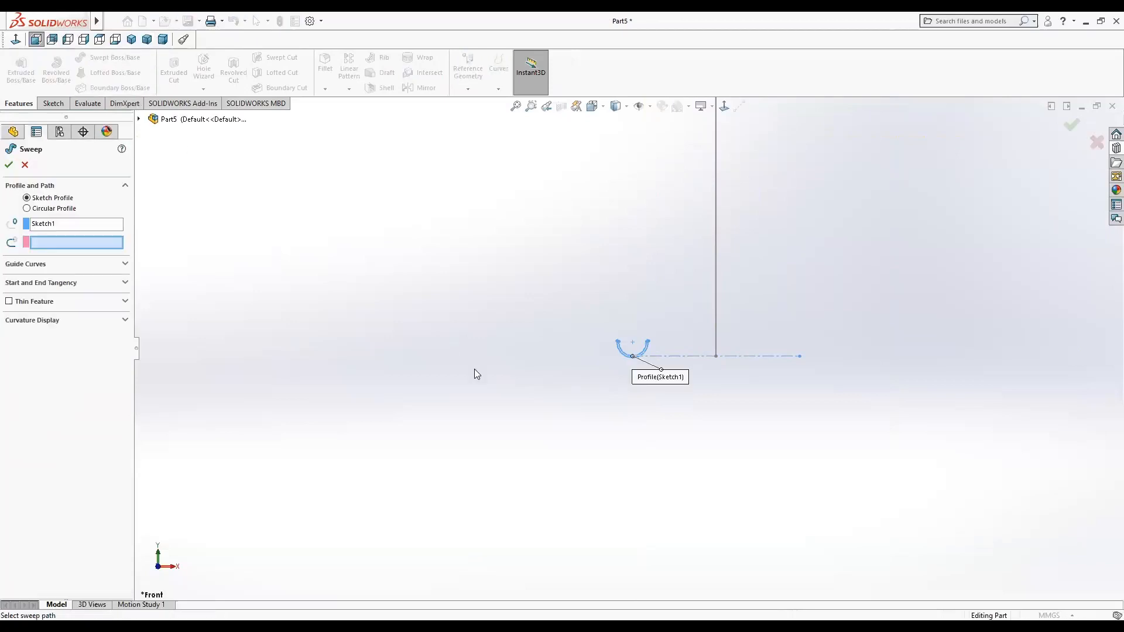
pyautogui.click(715, 309)
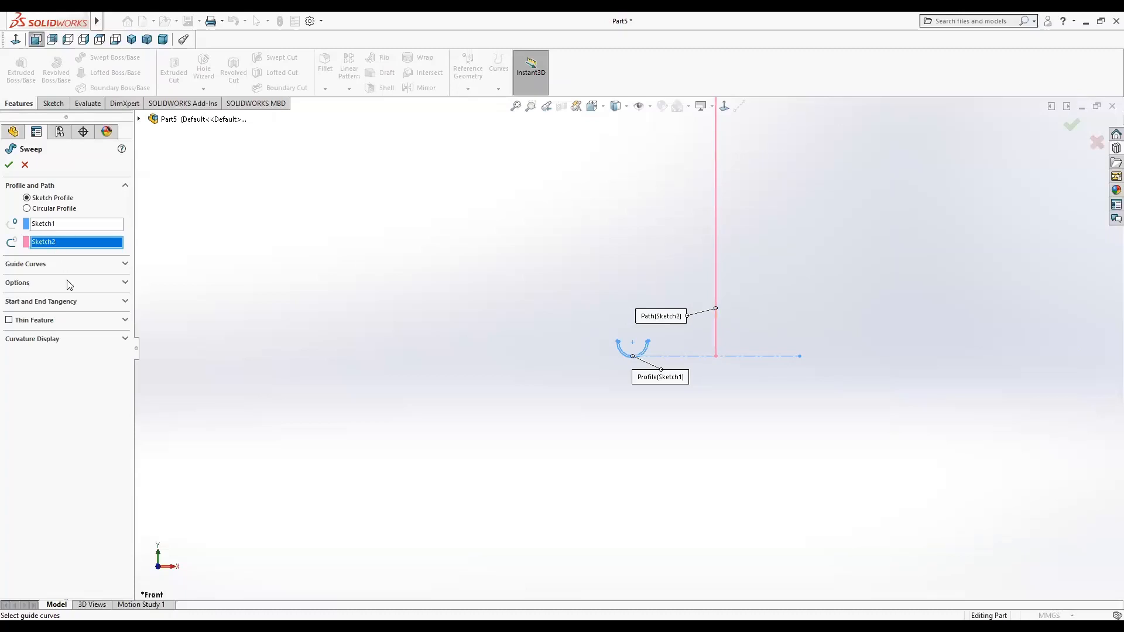
pyautogui.click(123, 283)
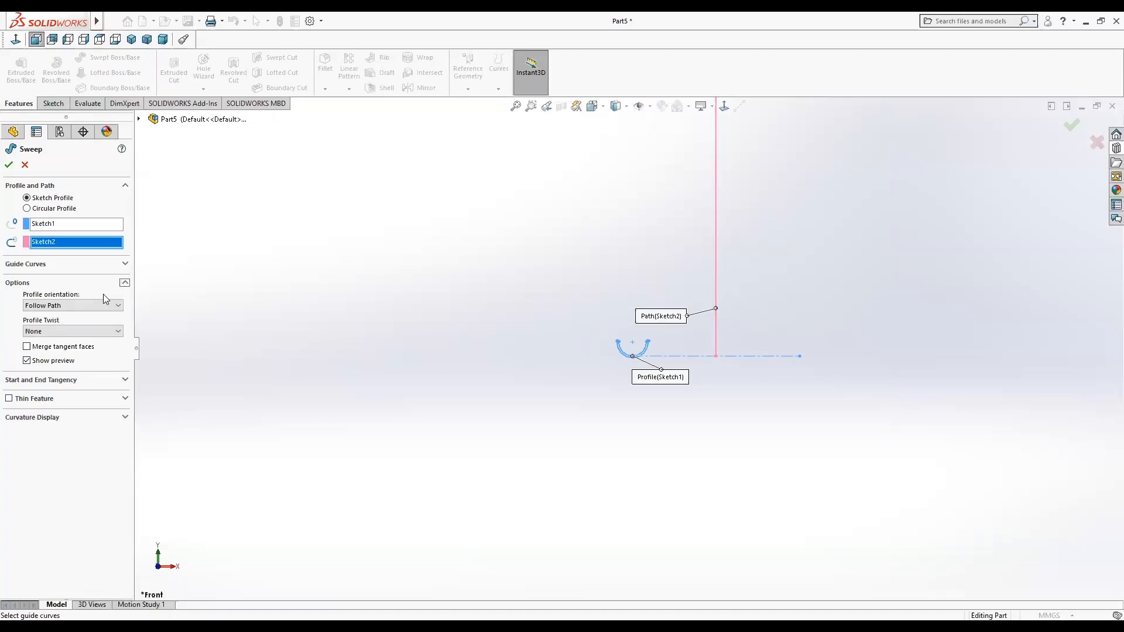
pyautogui.click(120, 332)
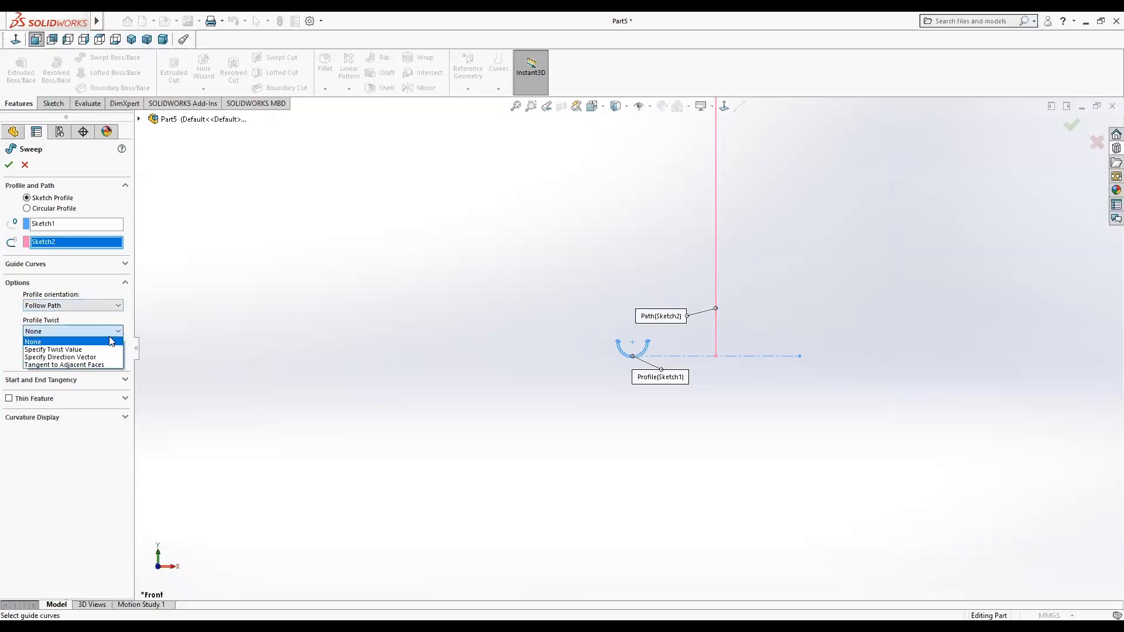
pyautogui.click(103, 349)
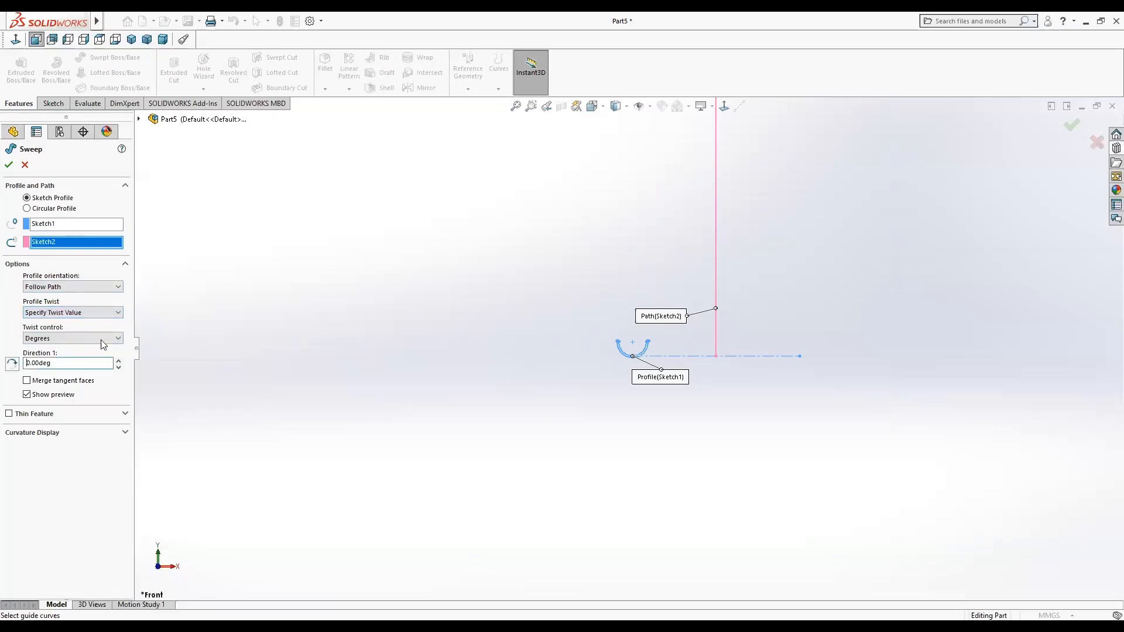
pyautogui.click(103, 340)
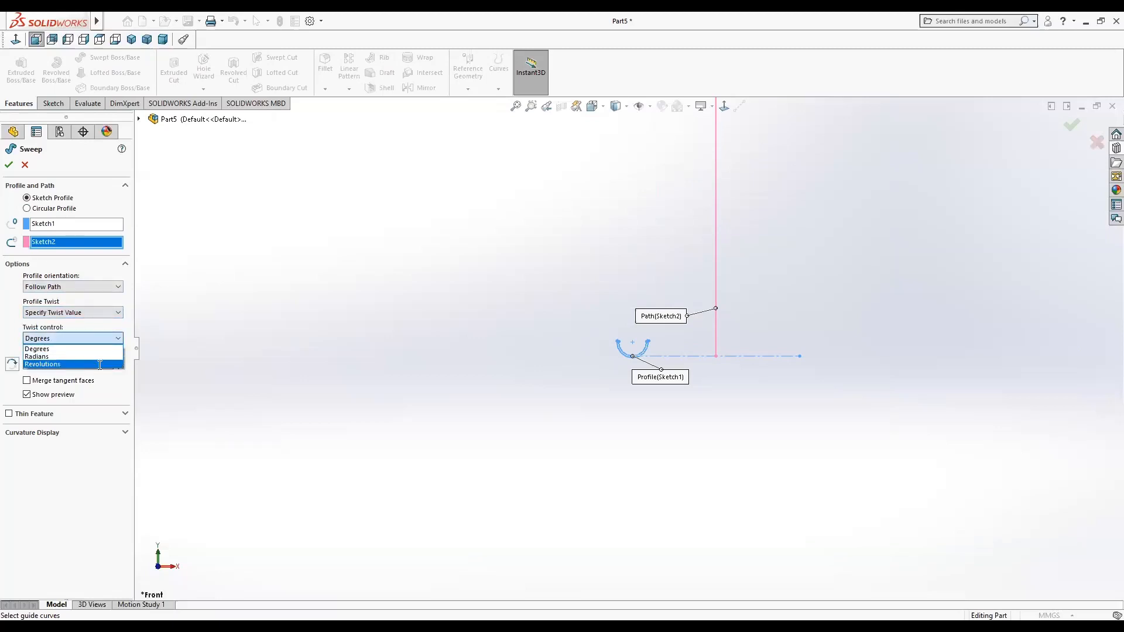
pyautogui.click(100, 364)
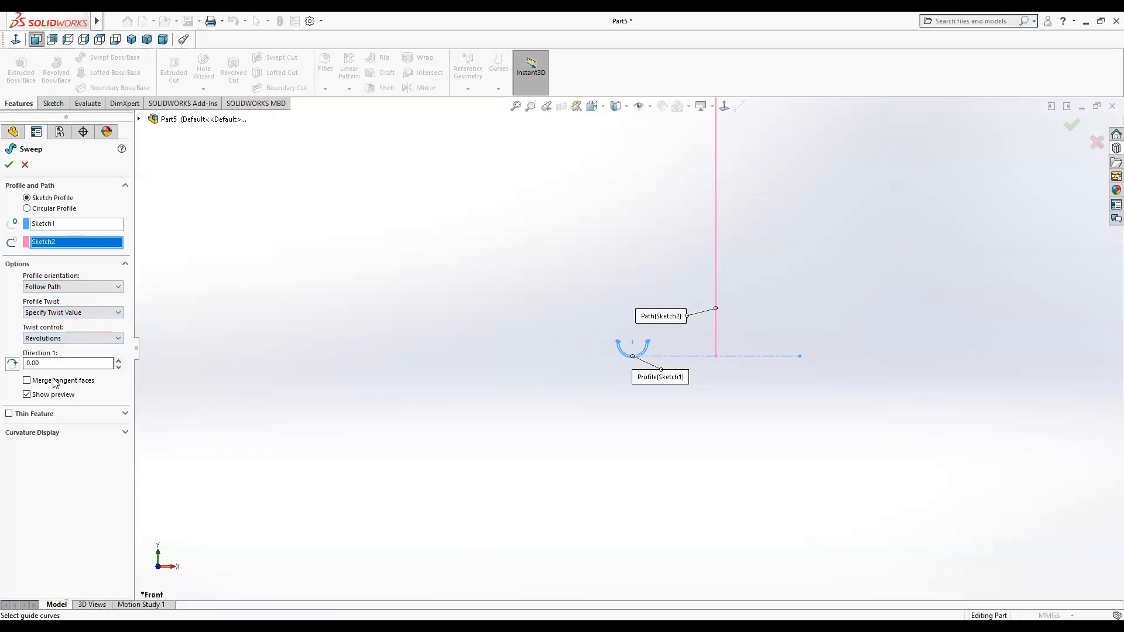
pyautogui.click(27, 363)
pyautogui.click(8, 164)
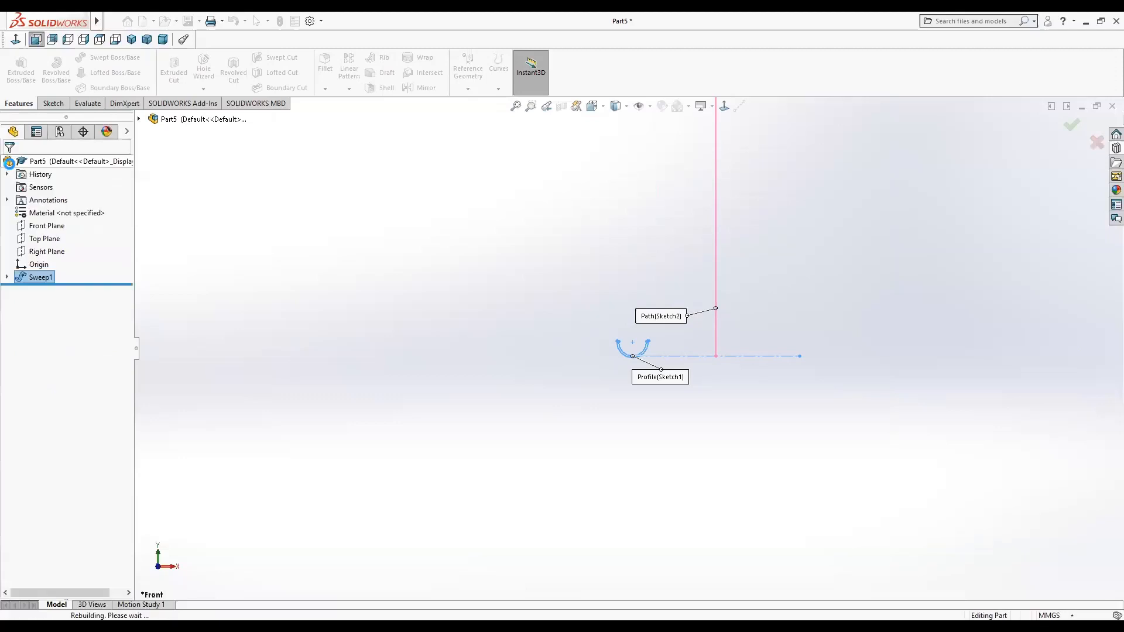
pyautogui.click(356, 347)
pyautogui.scroll(6, 510, 345)
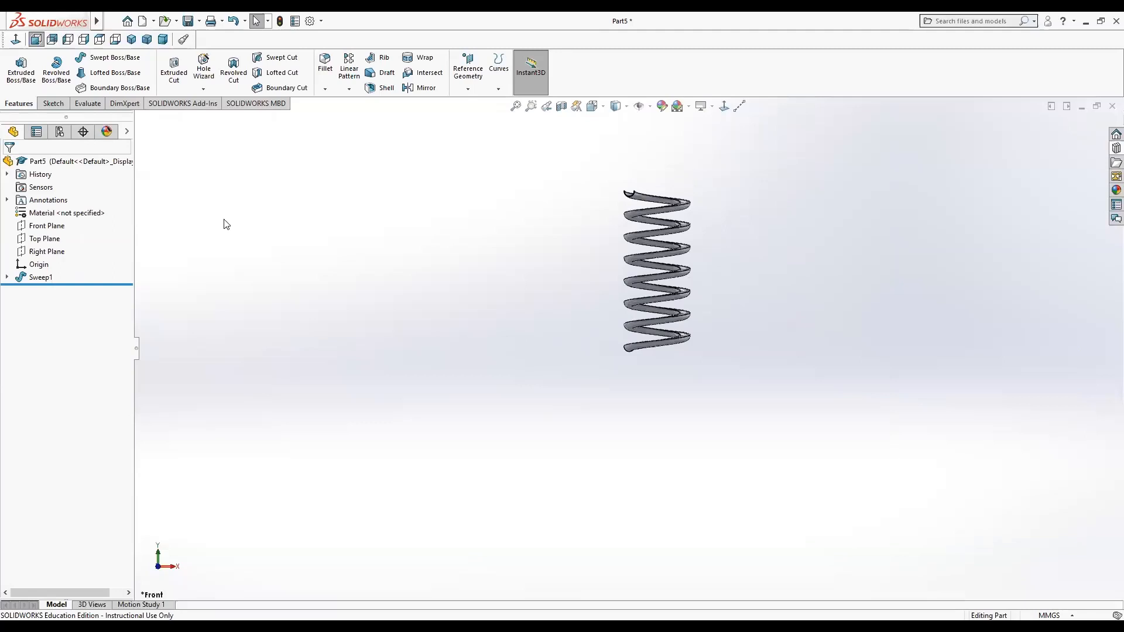
pyautogui.scroll(-4, 634, 308)
pyautogui.scroll(2, 538, 318)
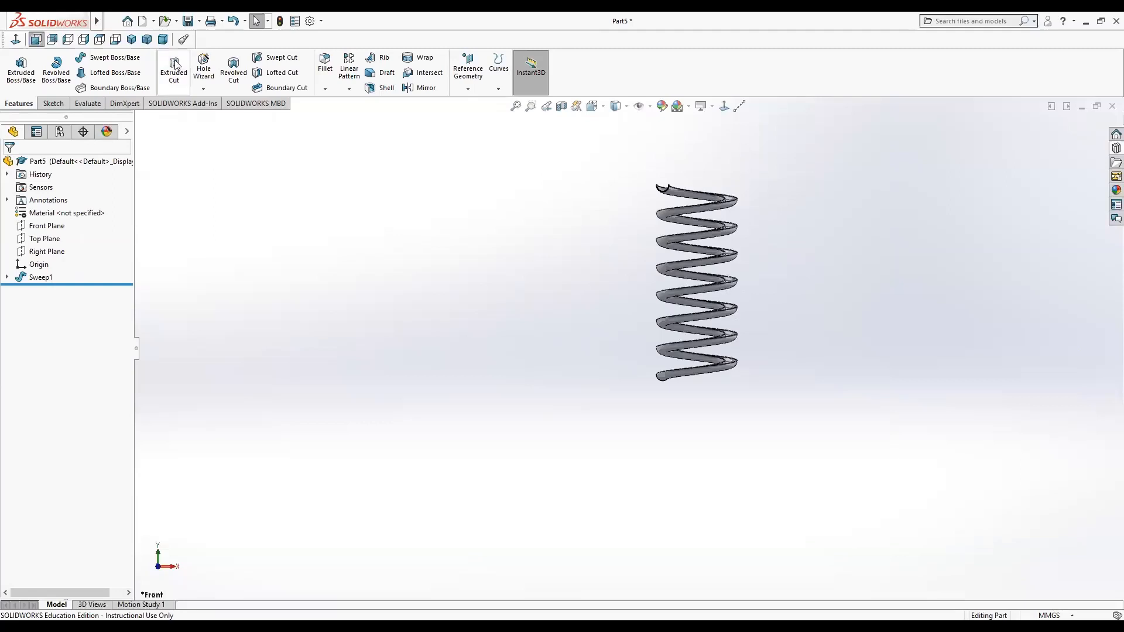
# Open Save As for the spring part and go up to the Week 6 folder.
pyautogui.click(187, 21)
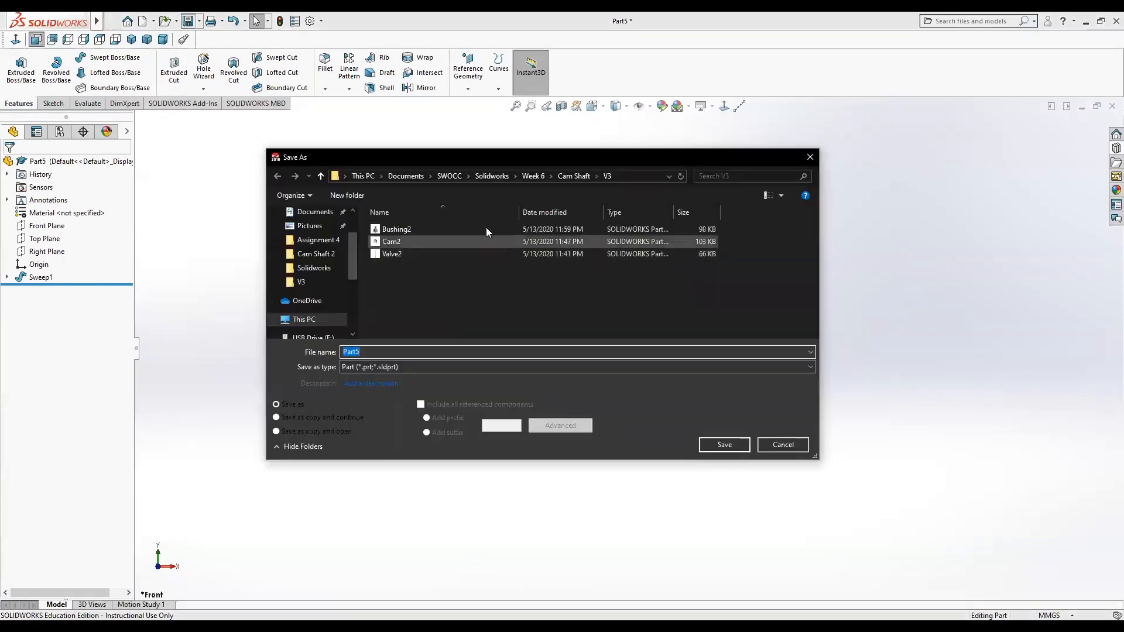
pyautogui.click(528, 180)
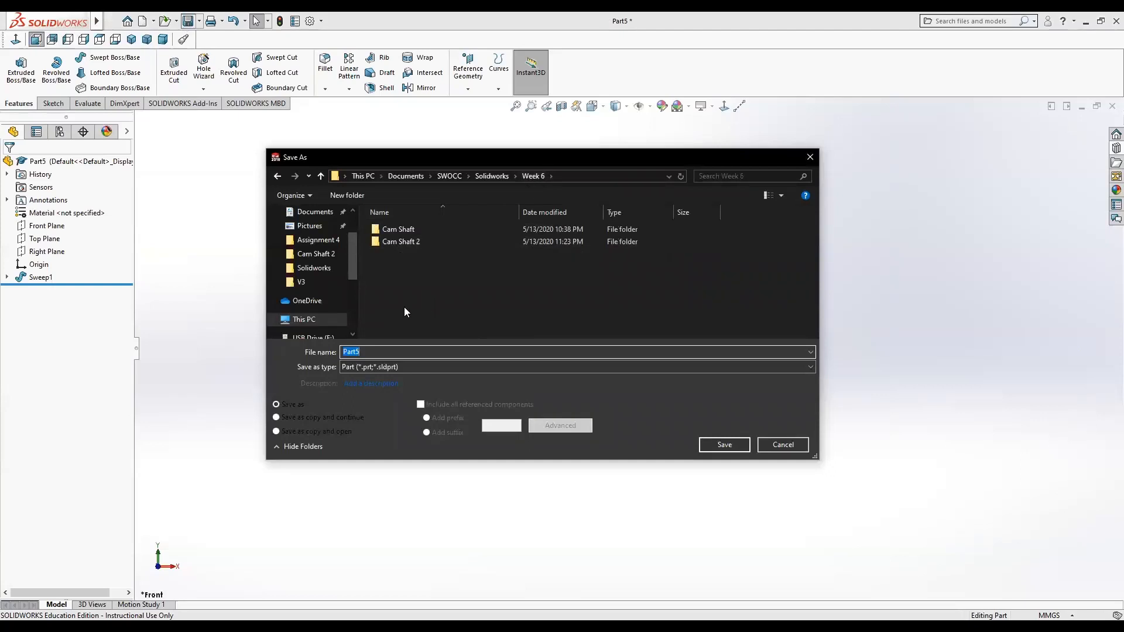
# Create a new folder named MarbleDrop inside the Week 6 folder.
pyautogui.rightClick(388, 303)
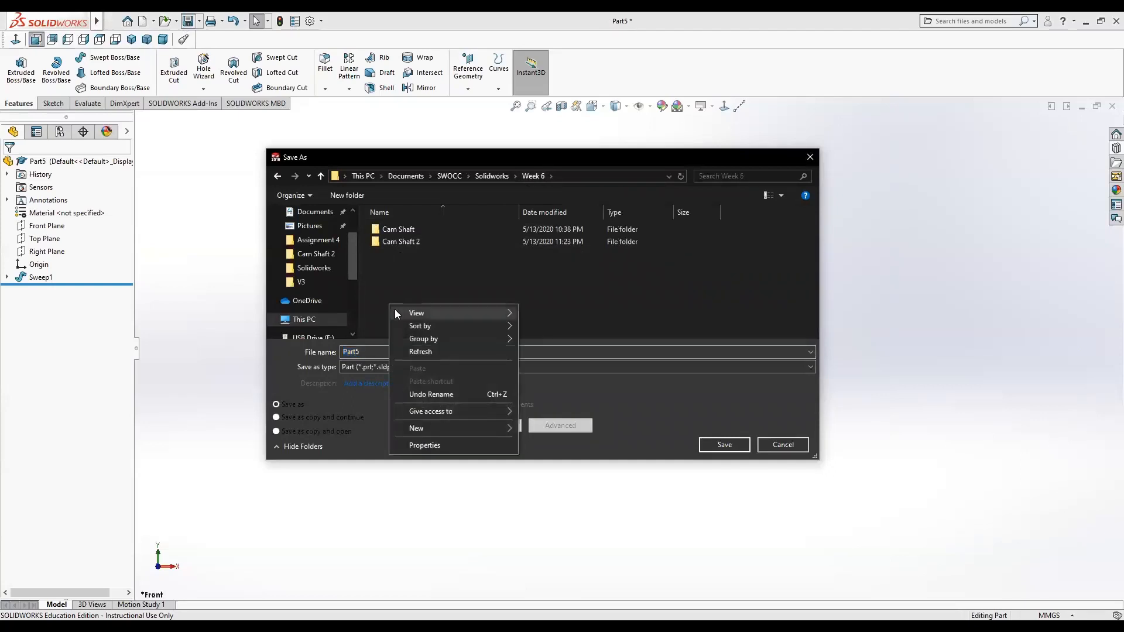
pyautogui.moveTo(442, 427)
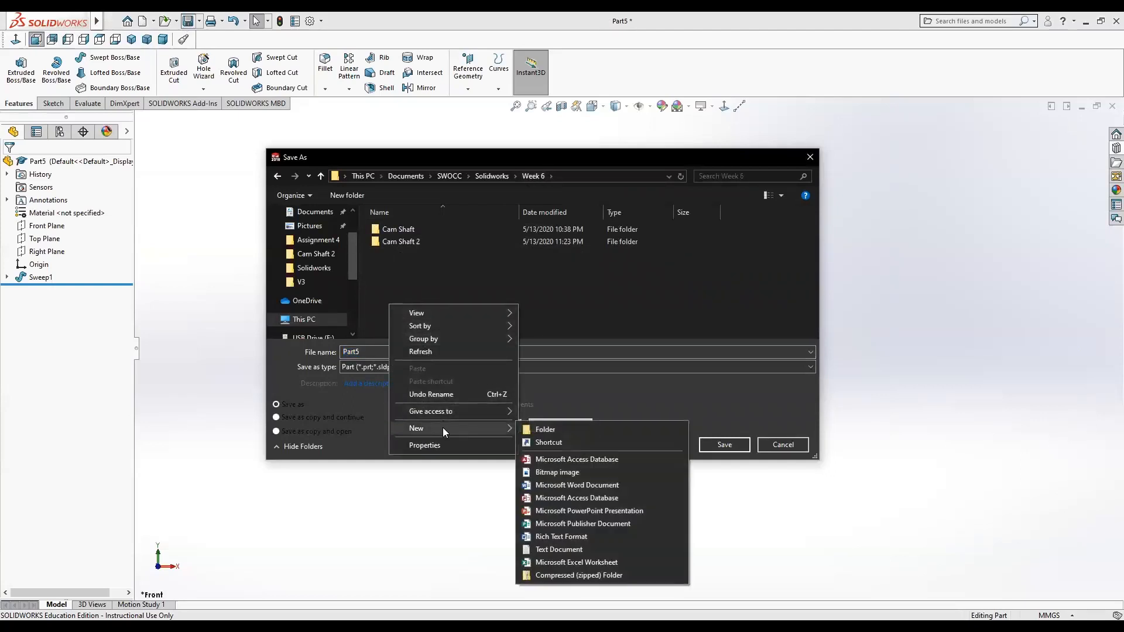
pyautogui.click(558, 429)
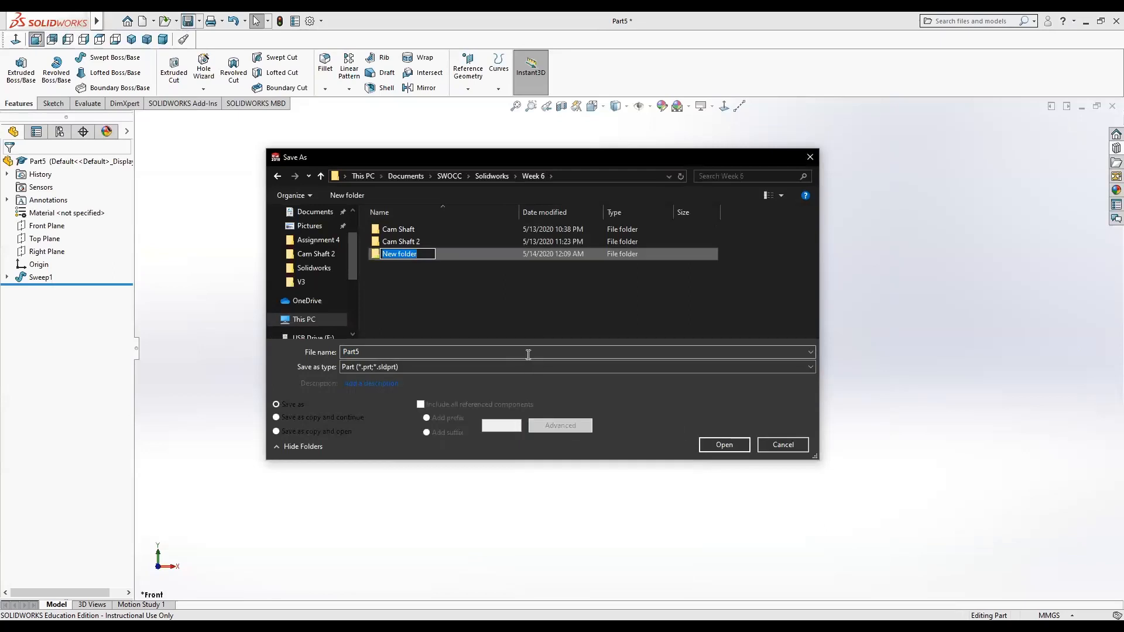
pyautogui.write('MarbleDrop')
pyautogui.click(726, 443)
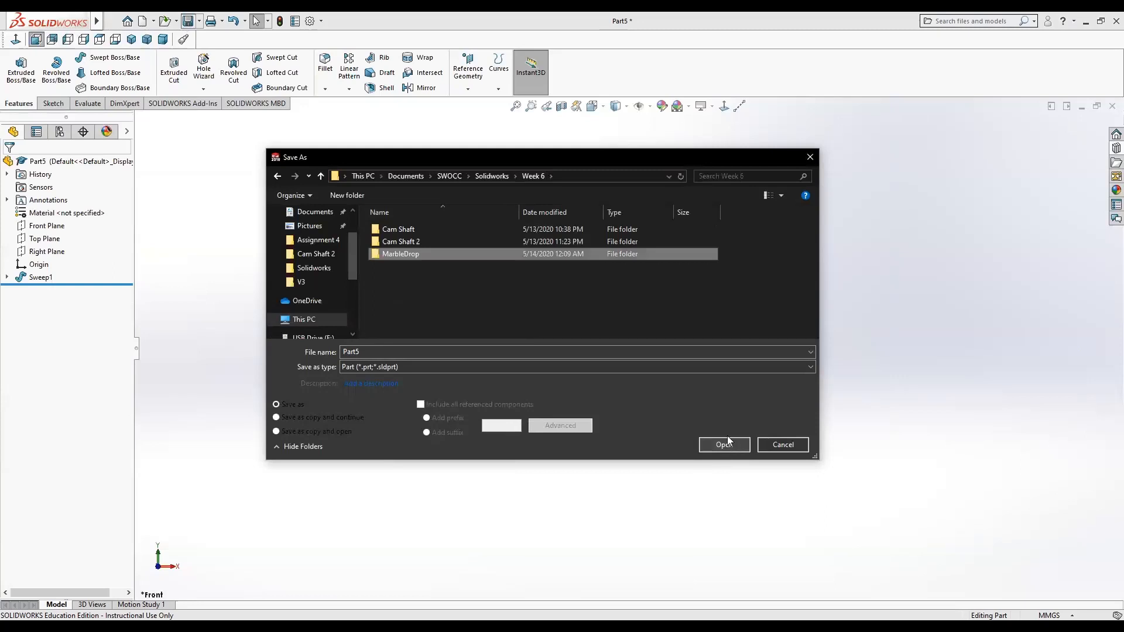
# Open the MarbleDrop folder and save the spring part as Path2.
pyautogui.doubleClick(394, 256)
pyautogui.moveTo(388, 353); pyautogui.dragTo(339, 360)
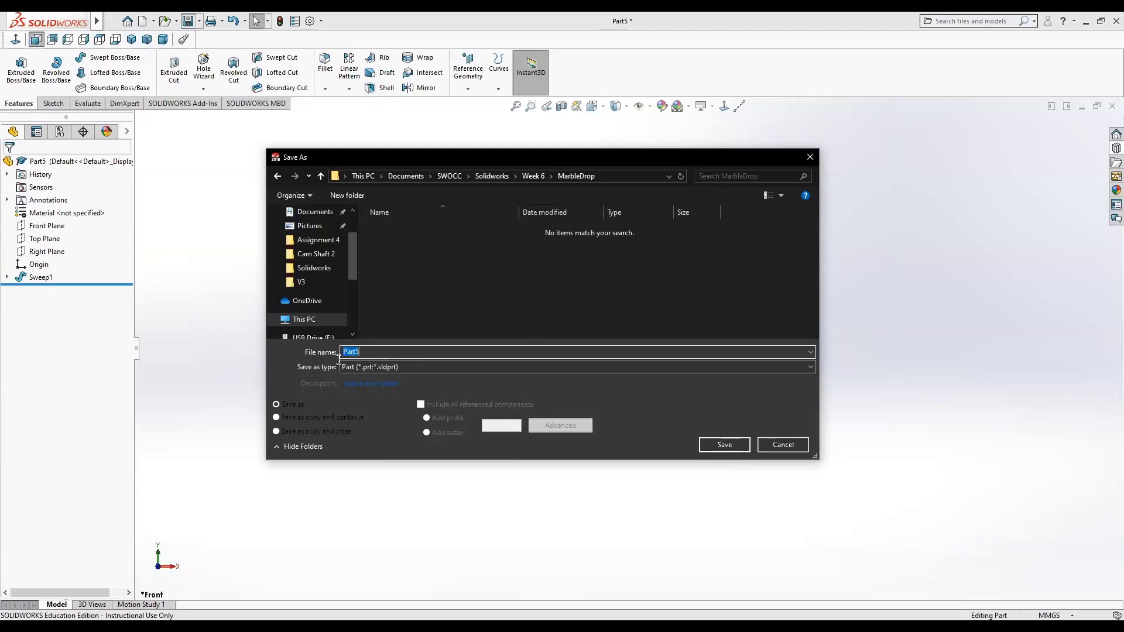
pyautogui.write('P')
pyautogui.press('Return')
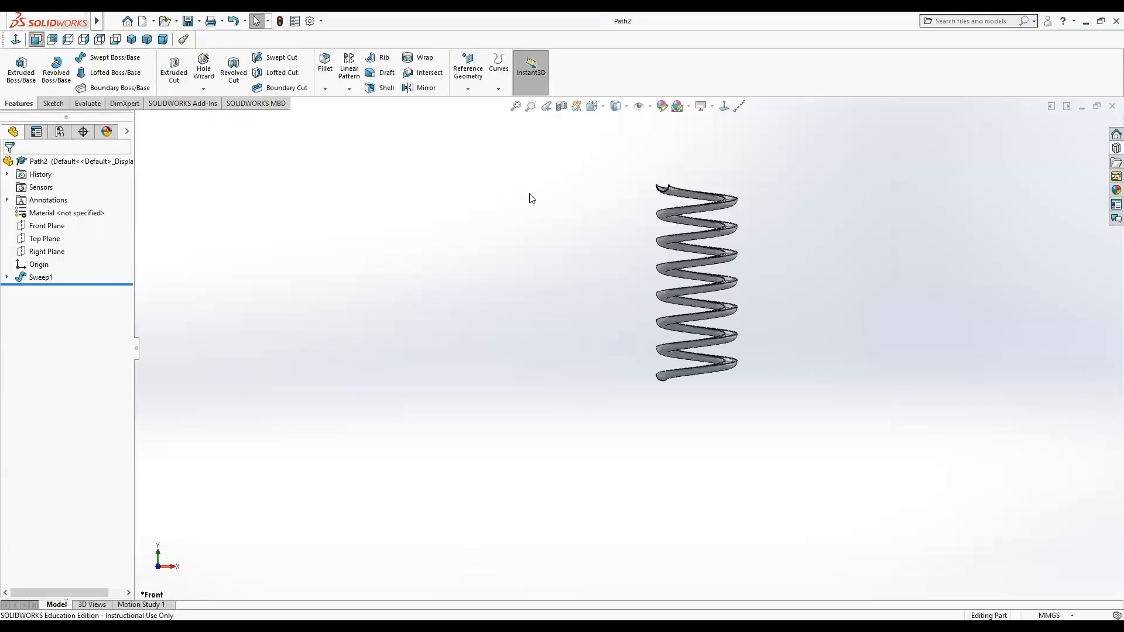
# Expand Sweep1 in the feature tree and select Sketch1 to edit the profile sketch.
pyautogui.click(144, 22)
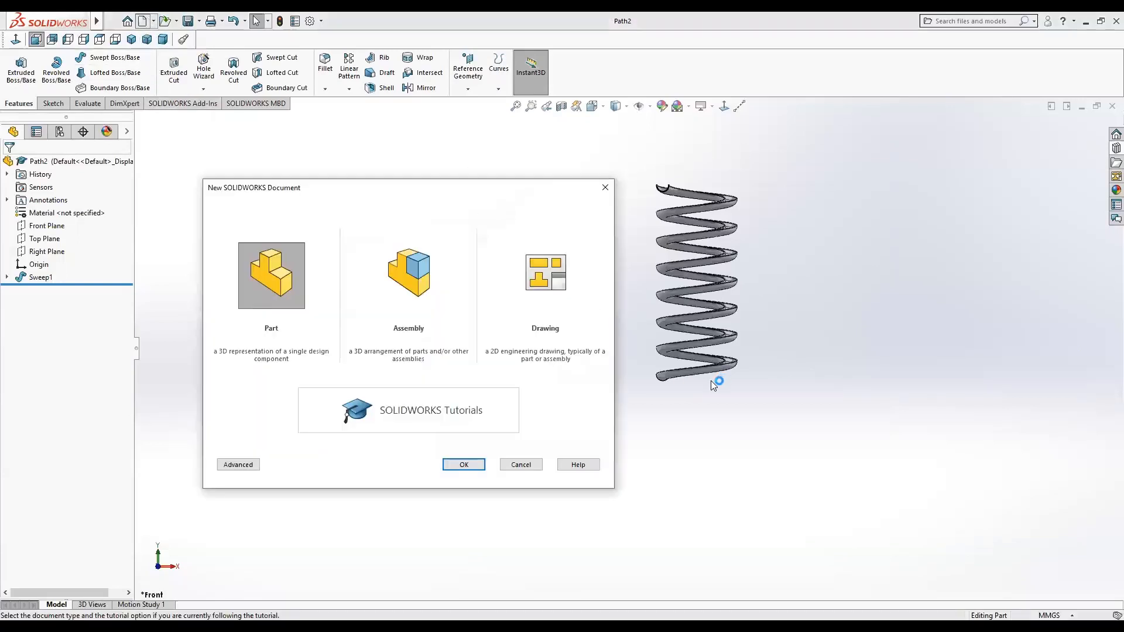
pyautogui.click(521, 464)
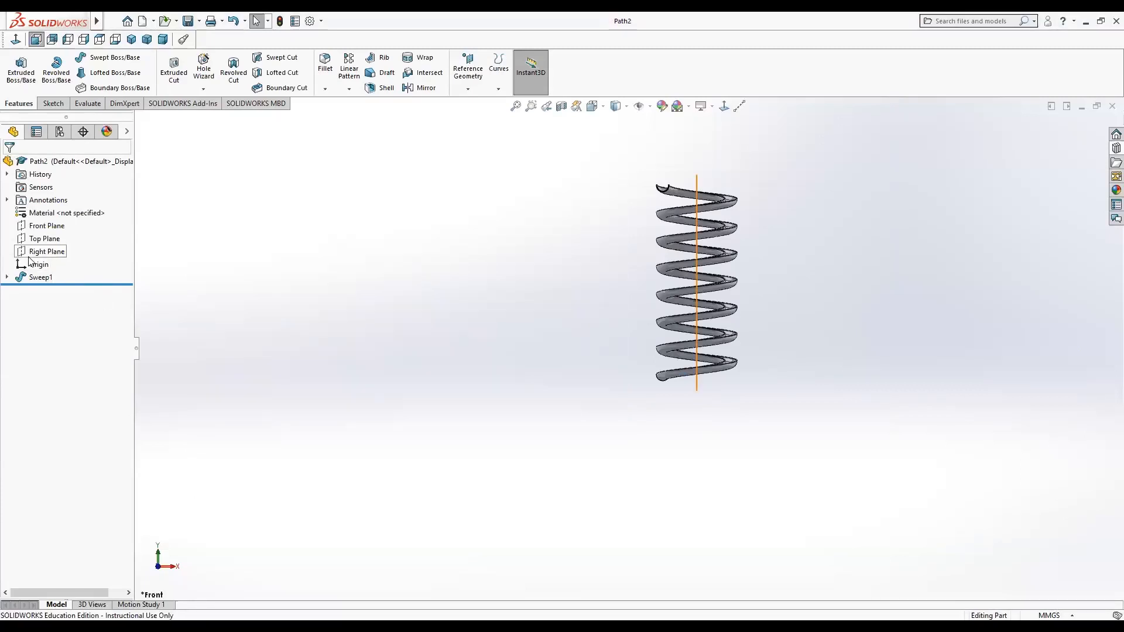
pyautogui.click(6, 277)
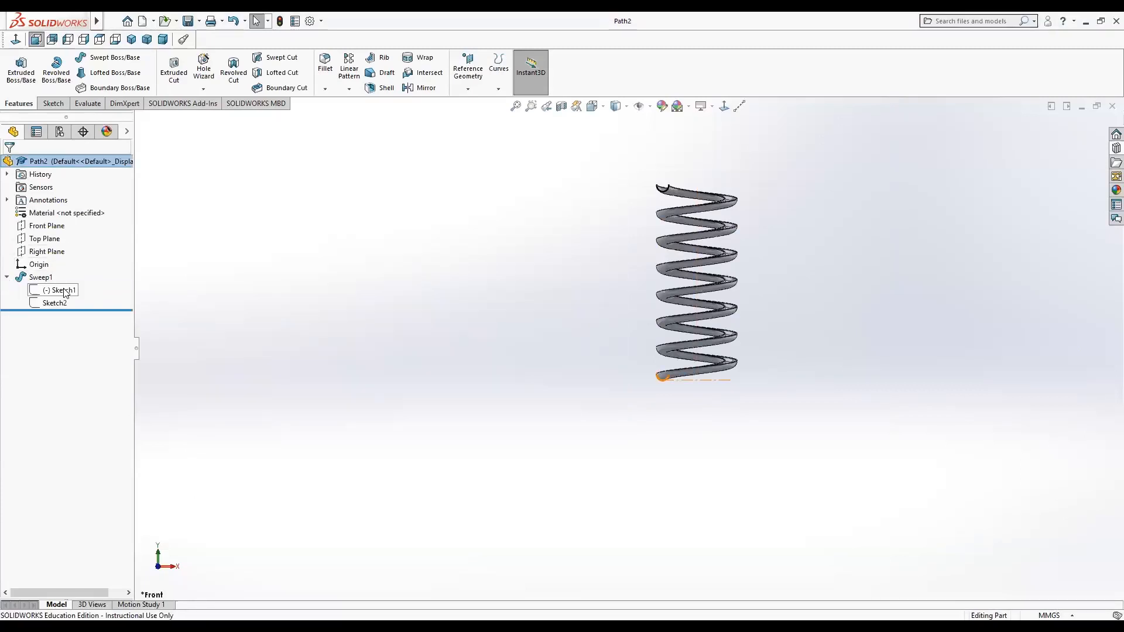
pyautogui.click(64, 291)
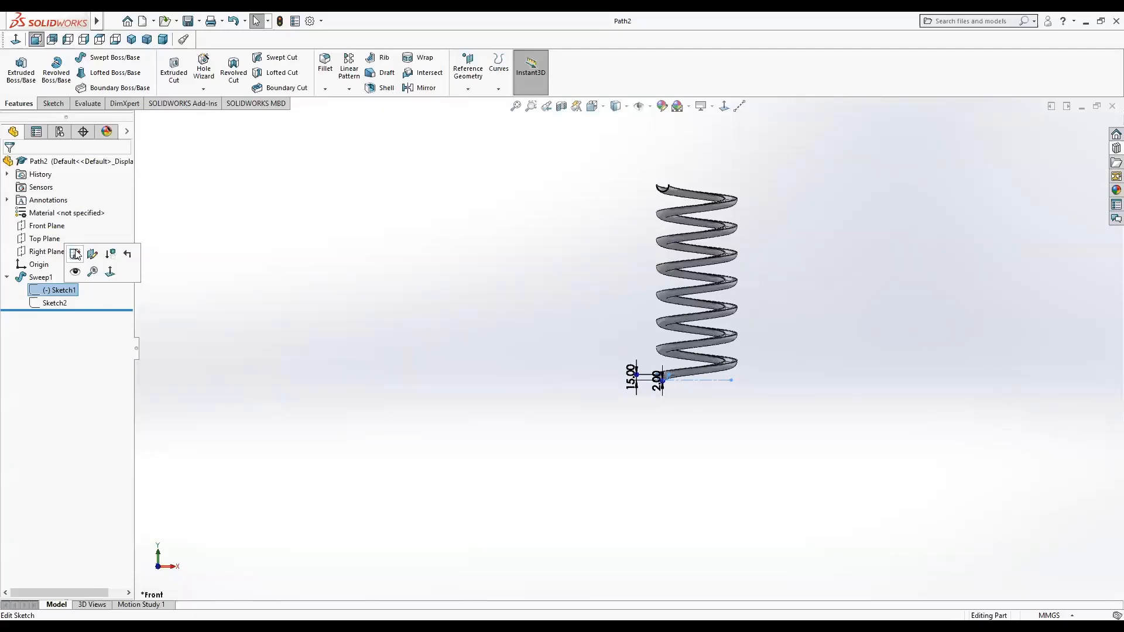
# Create a new part document.
pyautogui.click(254, 293)
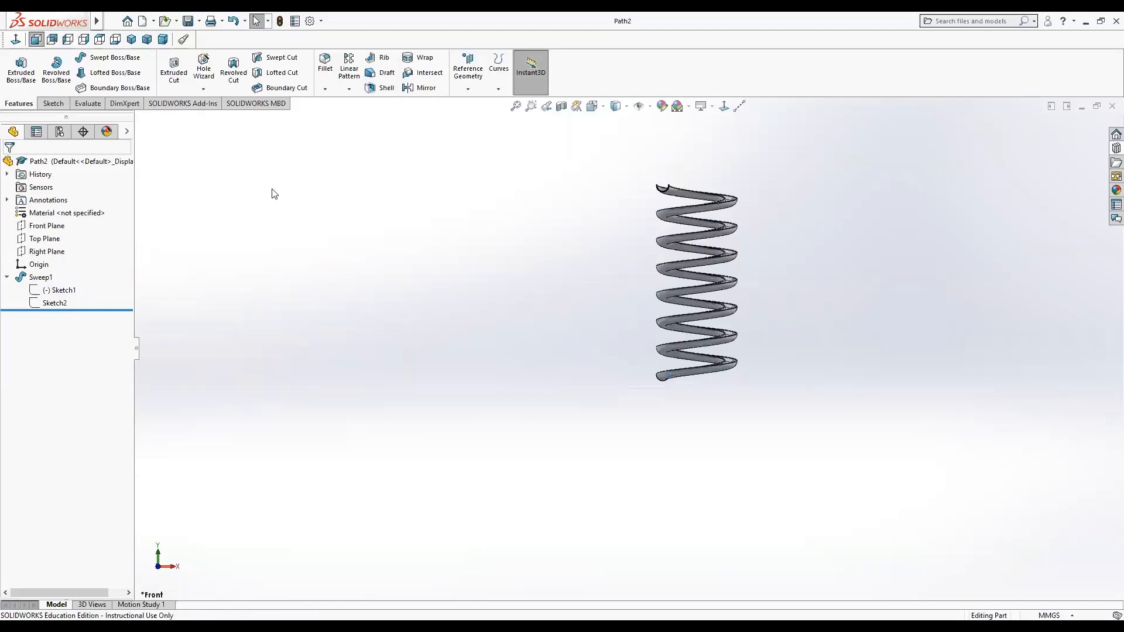
pyautogui.click(143, 22)
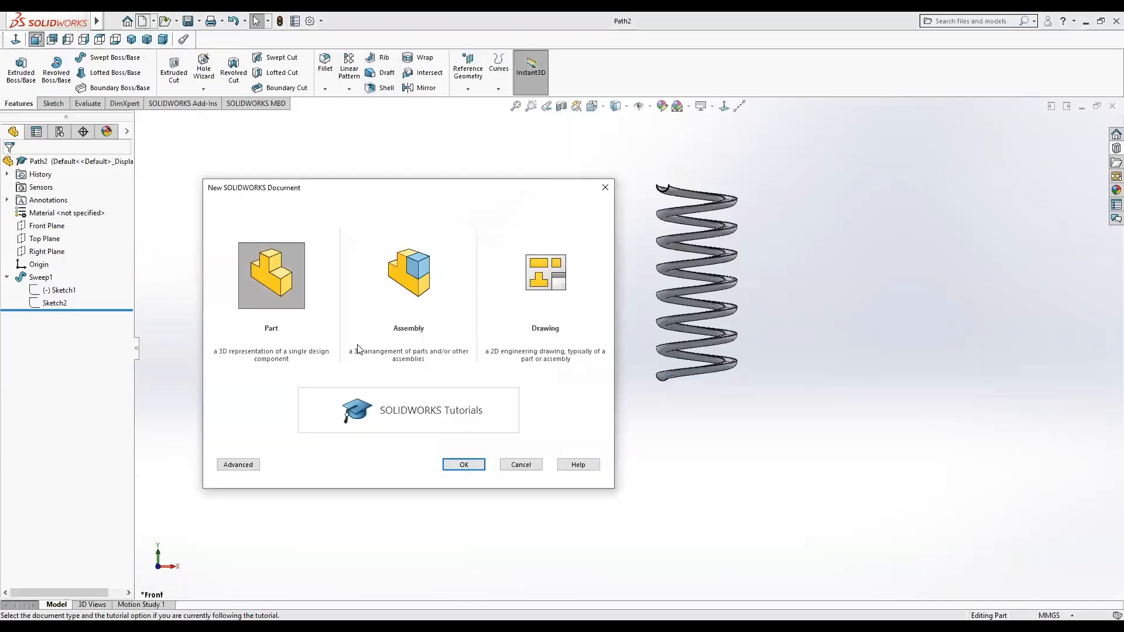
pyautogui.click(463, 463)
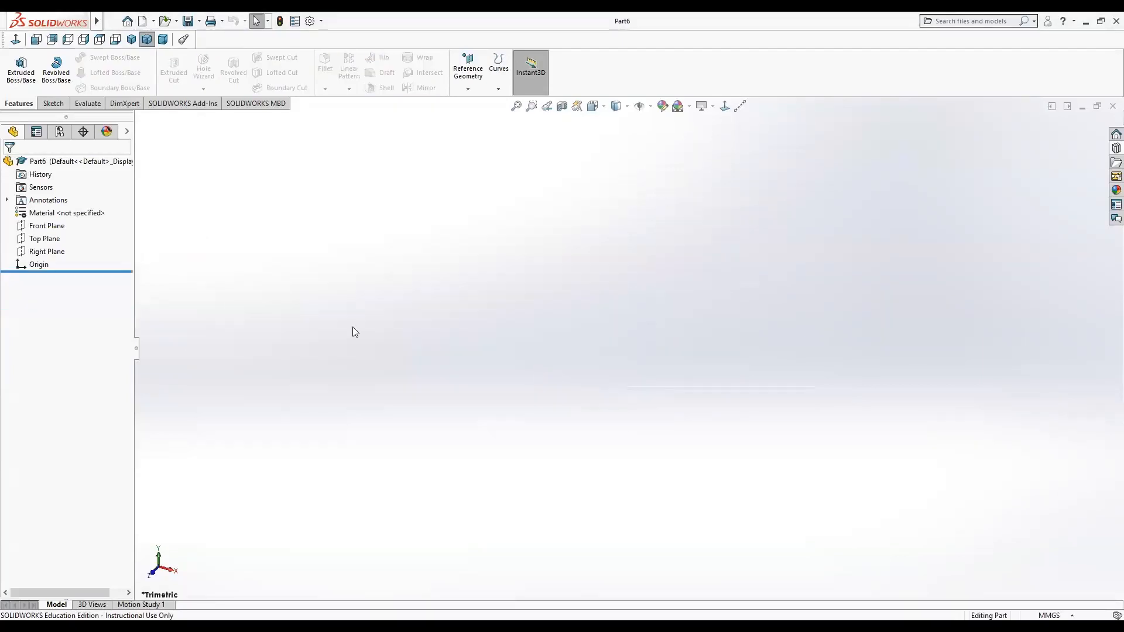
# On the Front Plane, sketch a vertical line about 45 mm long closed by a 180° arc into a half-circle profile.
pyautogui.click(49, 229)
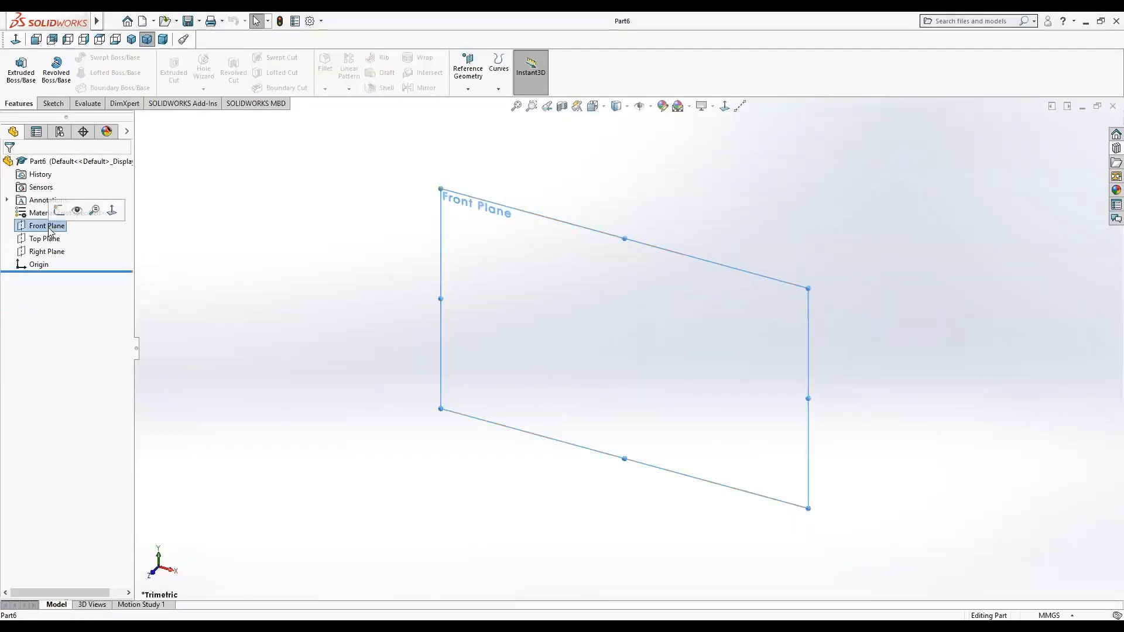
pyautogui.click(60, 210)
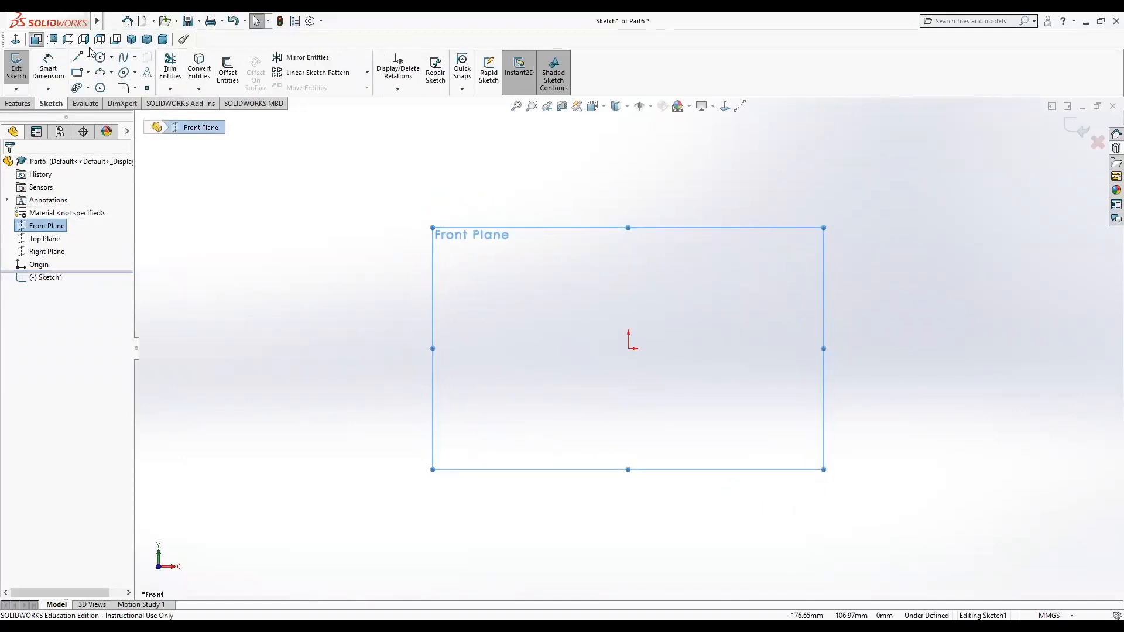
pyautogui.click(77, 57)
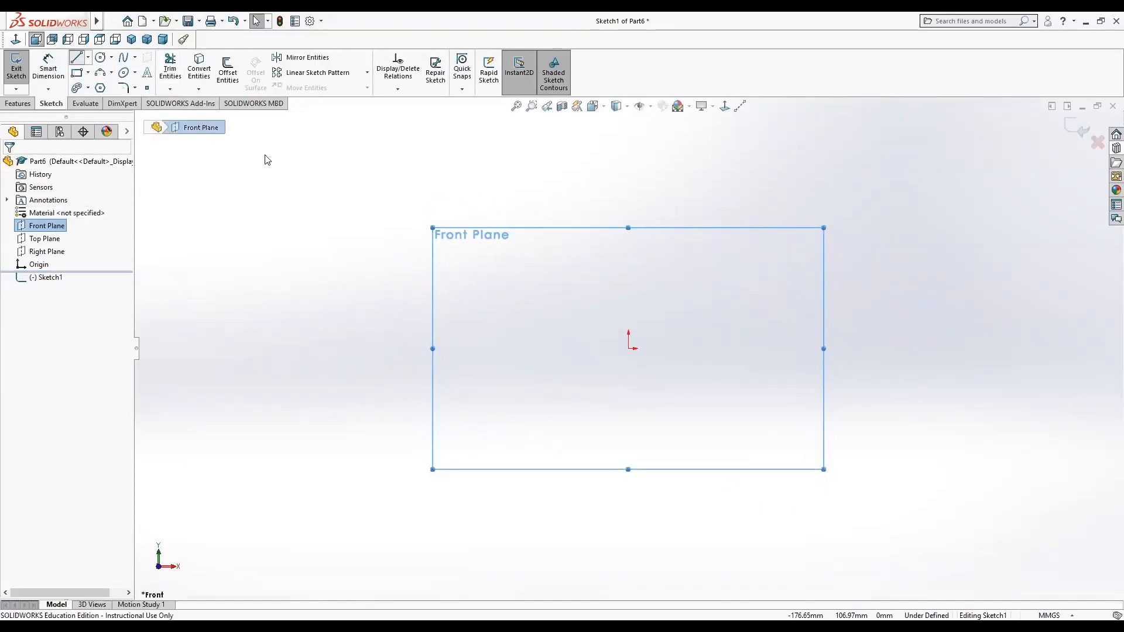
pyautogui.click(593, 306)
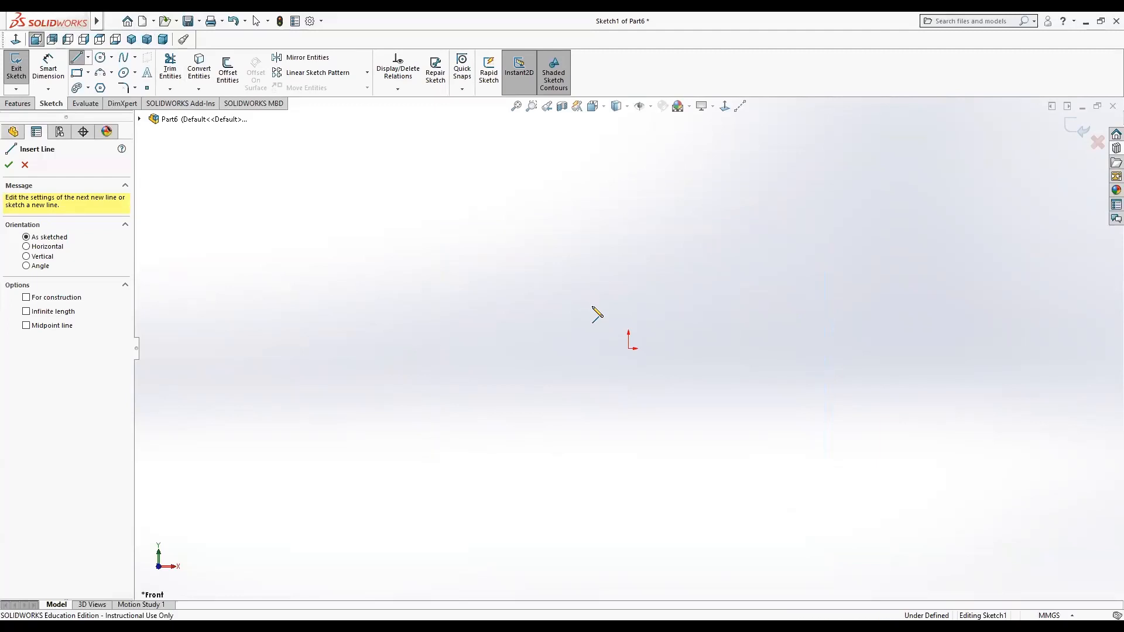
pyautogui.click(592, 405)
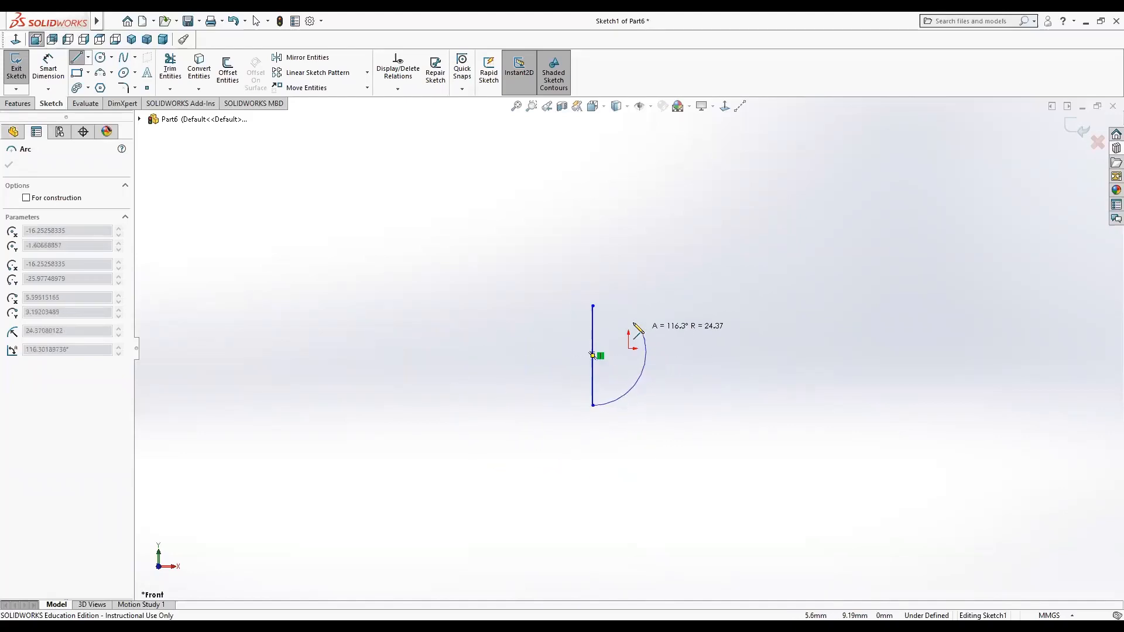
pyautogui.click(593, 305)
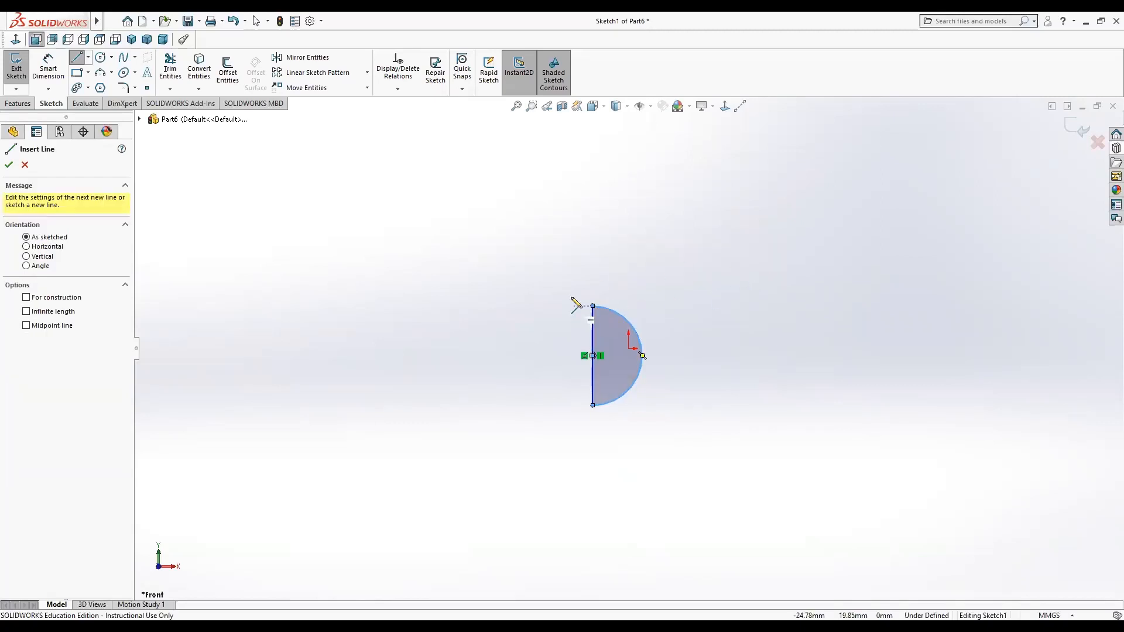
pyautogui.rightClick(418, 366)
pyautogui.click(438, 370)
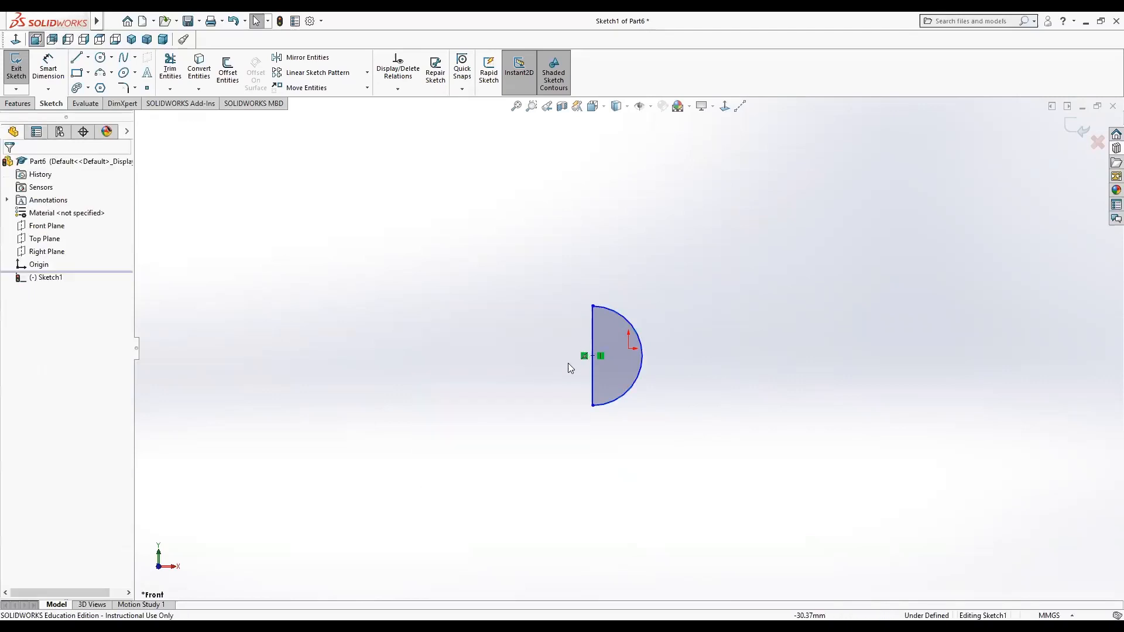
# Make the vertical line's midpoint coincident with the origin.
pyautogui.click(593, 355)
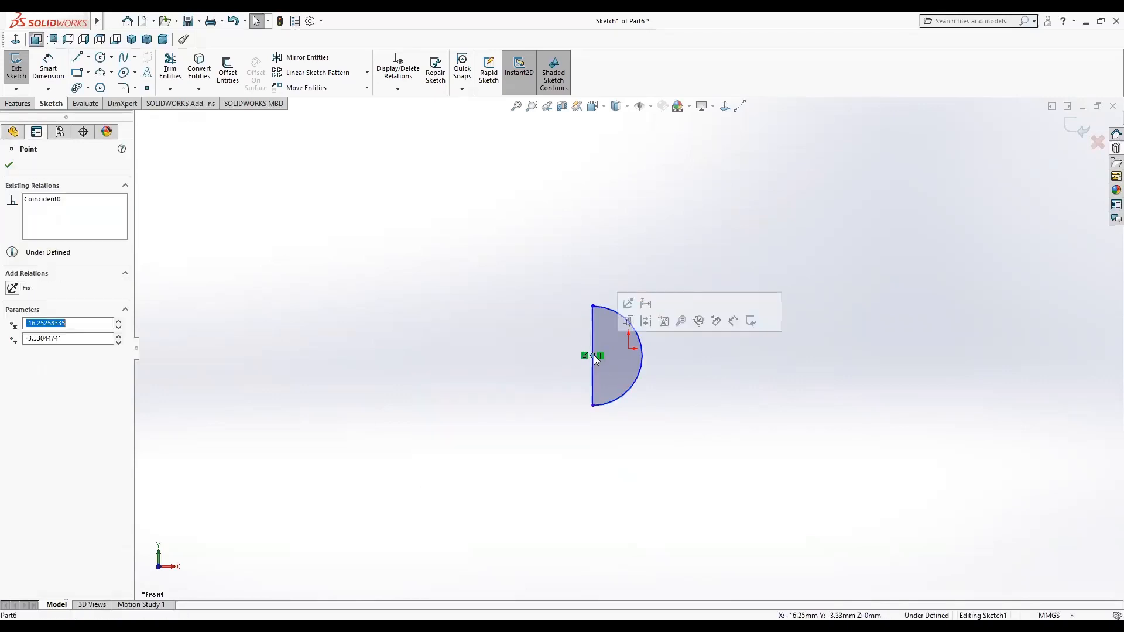
pyautogui.keyDown('ctrl'); pyautogui.click(629, 348); pyautogui.keyUp('ctrl')
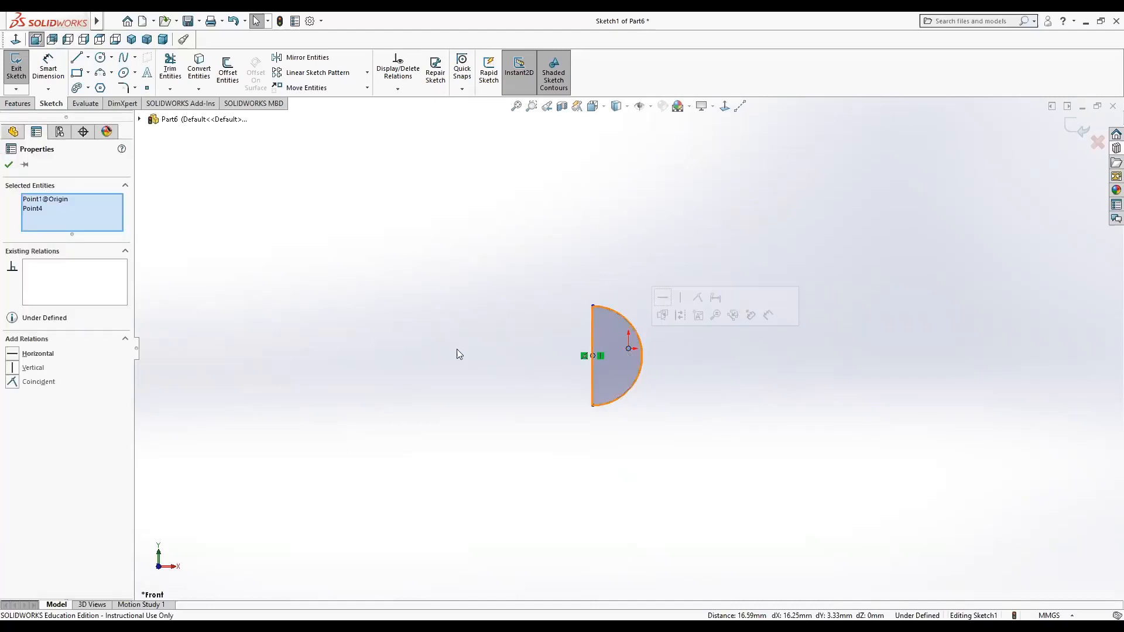
pyautogui.click(36, 381)
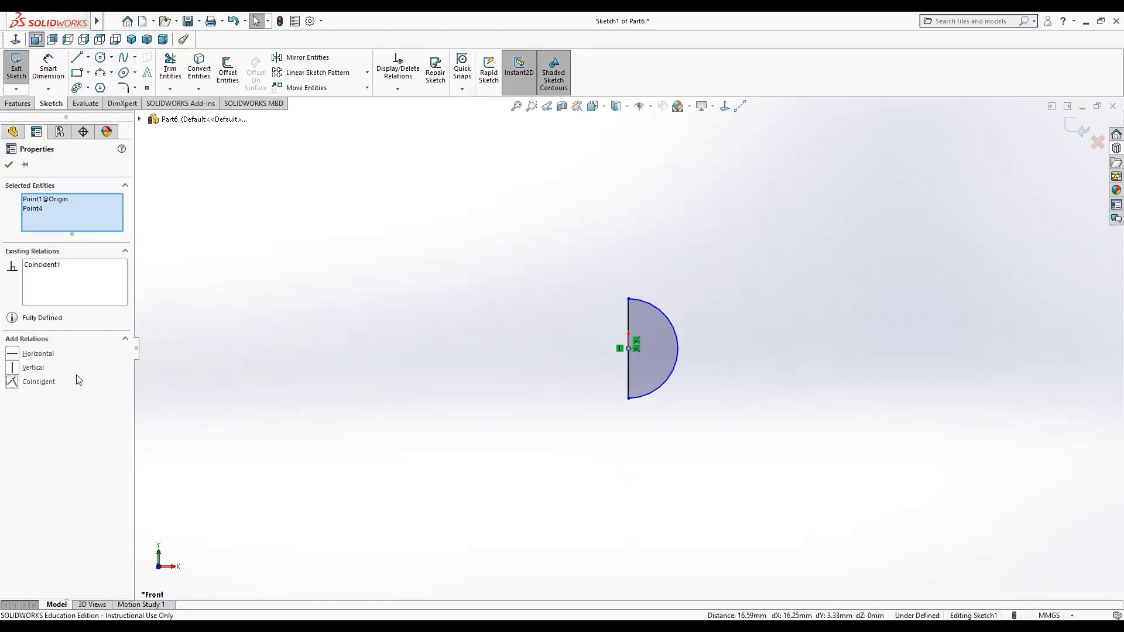
pyautogui.click(440, 399)
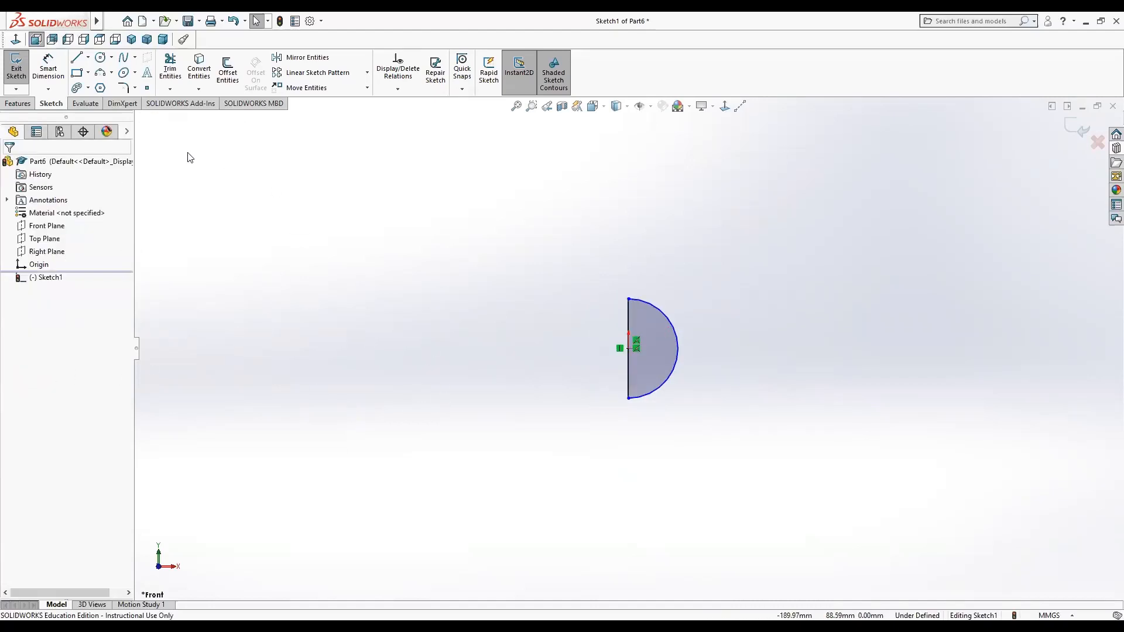
# Dimension the vertical line and set its length to 25 mm.
pyautogui.click(48, 67)
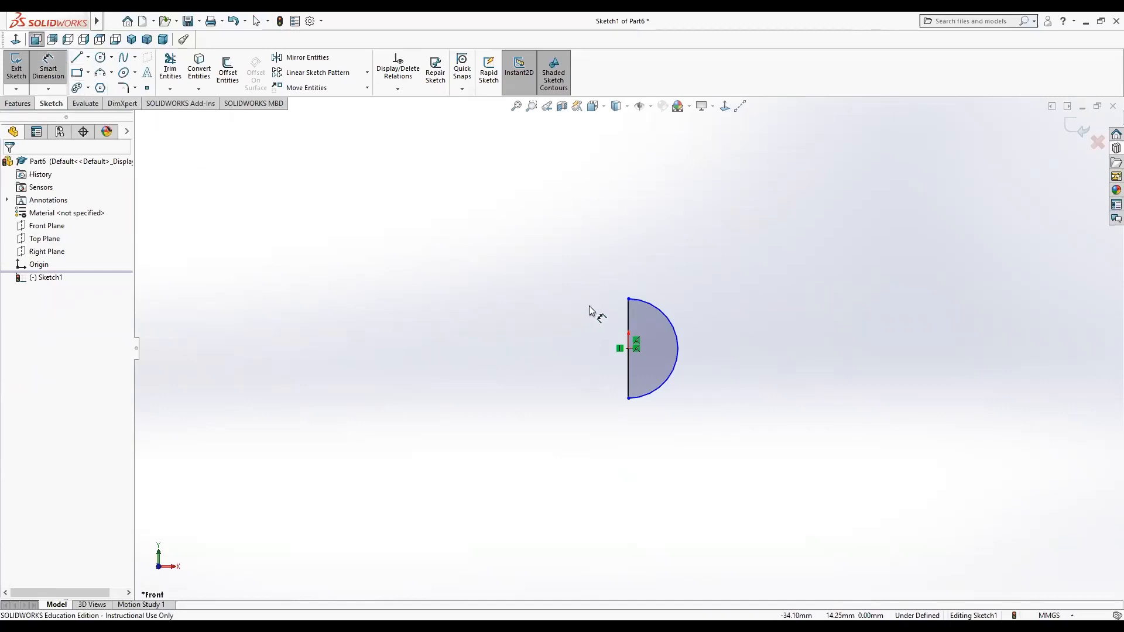
pyautogui.click(628, 319)
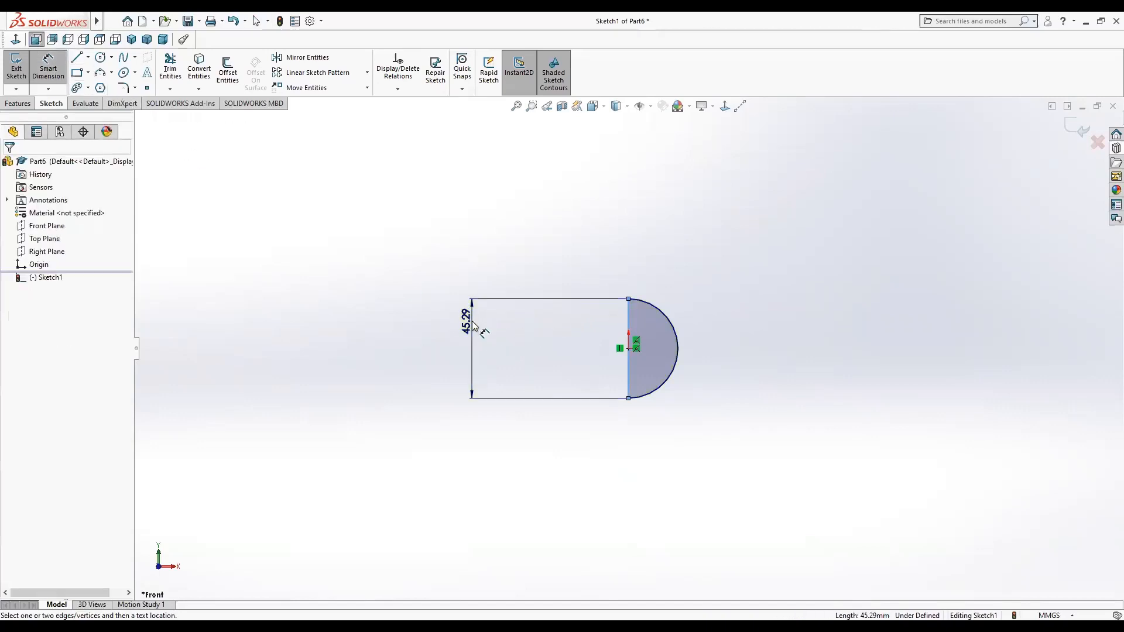
pyautogui.click(473, 326)
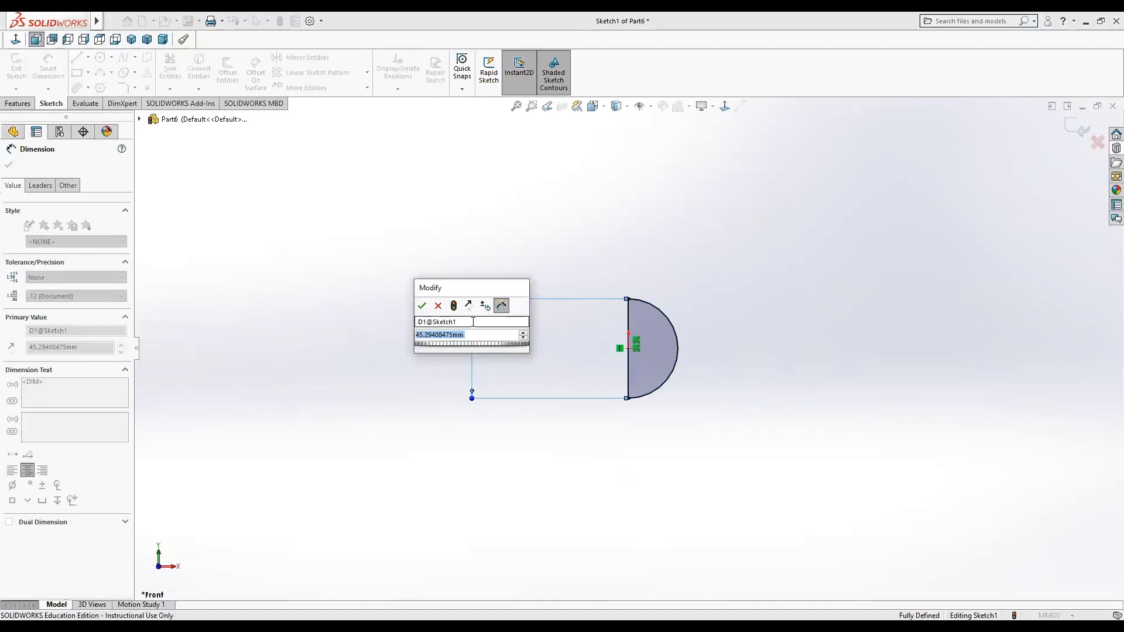
pyautogui.write('25')
pyautogui.press('Return')
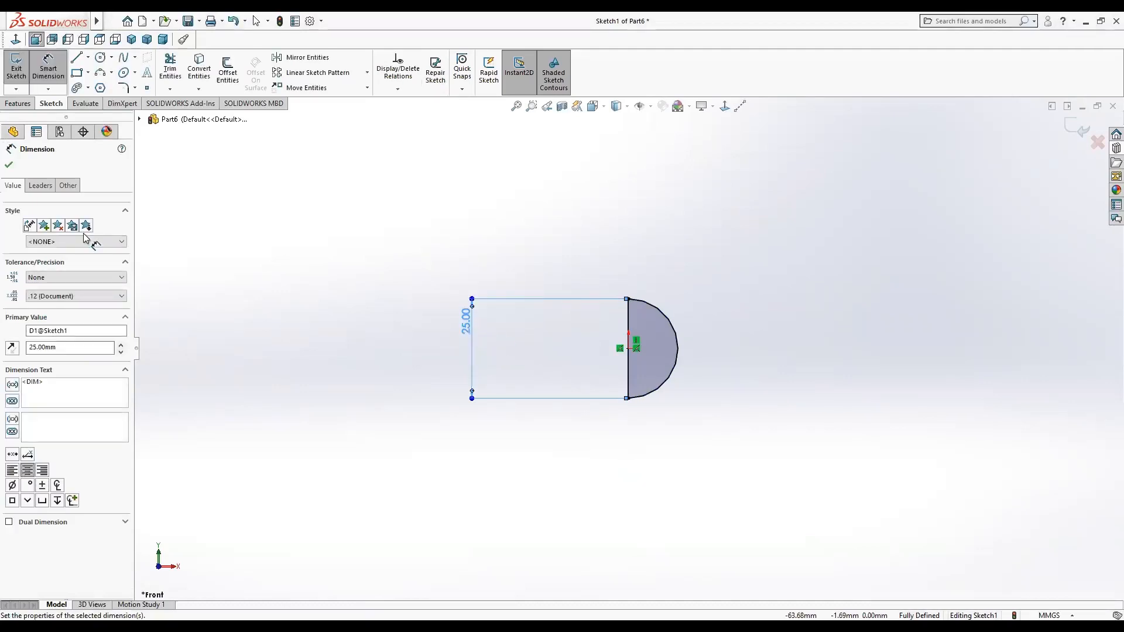
pyautogui.click(8, 164)
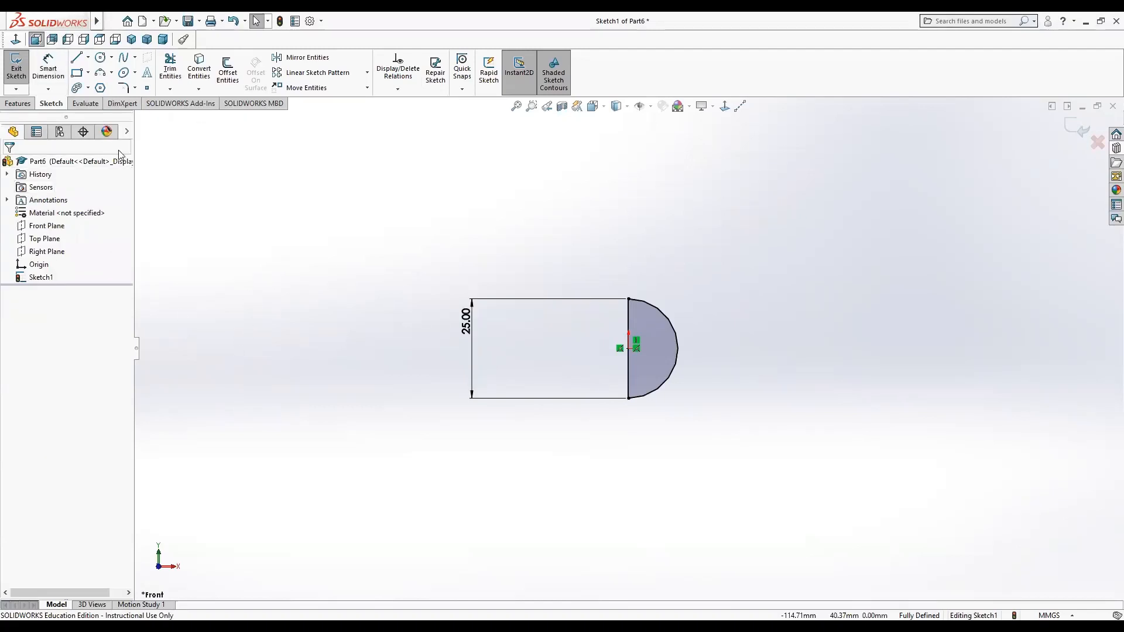
# Revolve the half-circle profile 360° about the vertical line to form a ball.
pyautogui.click(18, 106)
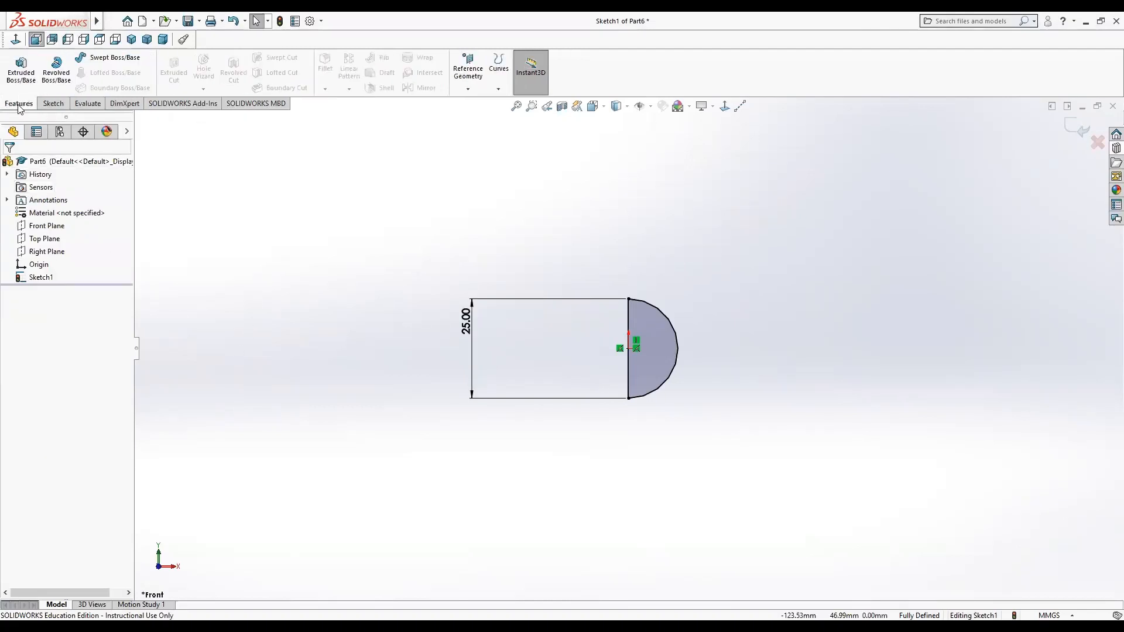
pyautogui.click(61, 78)
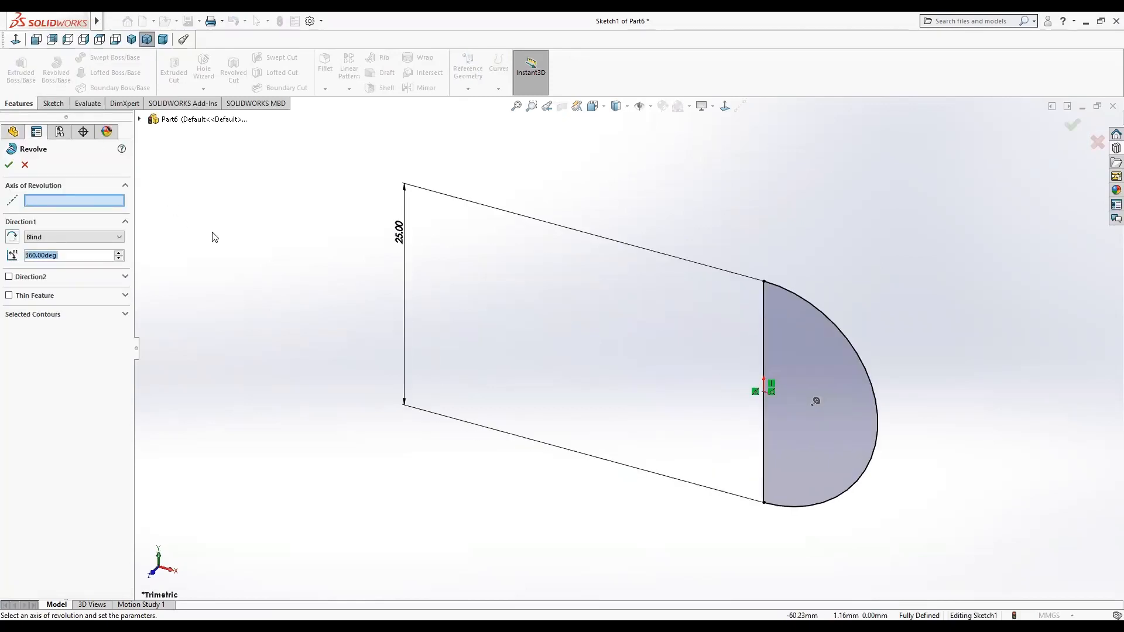
pyautogui.click(762, 331)
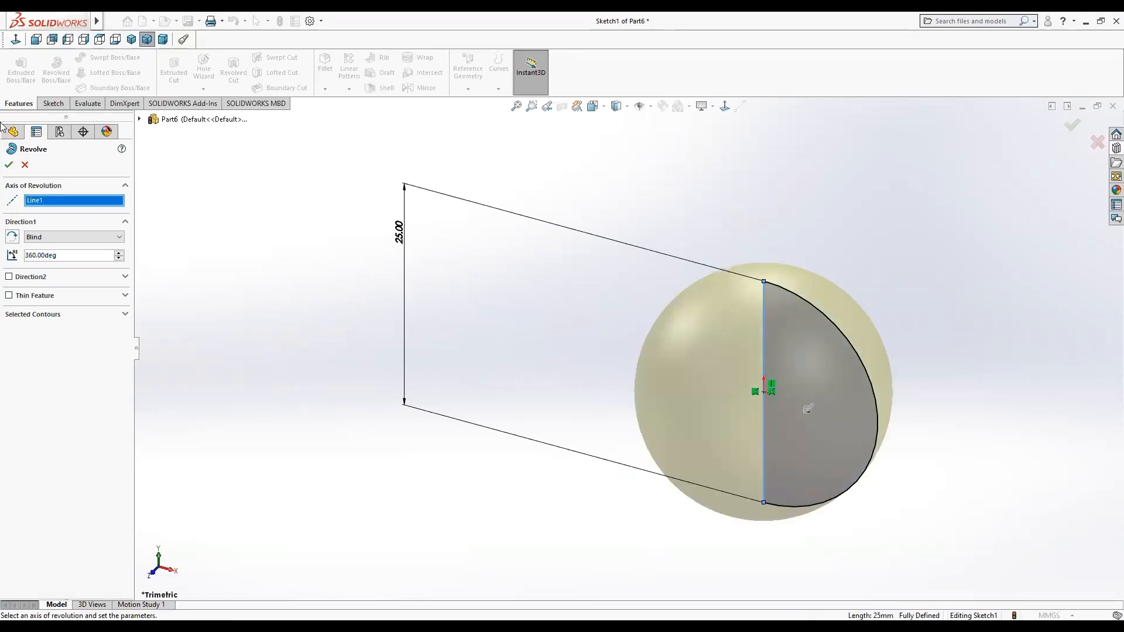
pyautogui.click(8, 165)
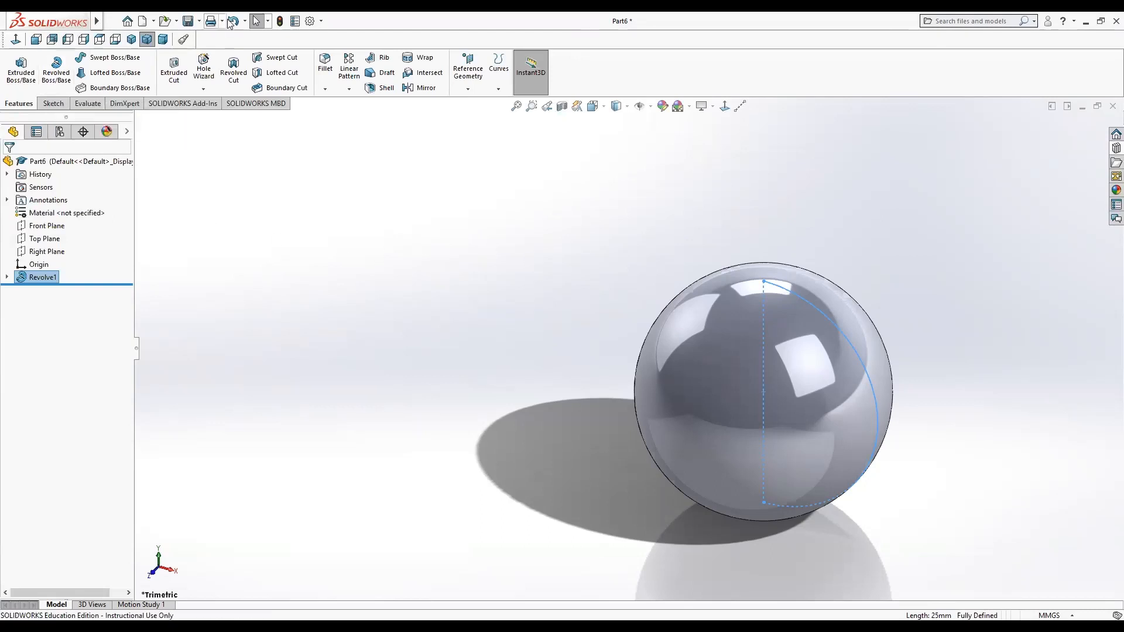
# Save the ball part as Ball2 in the MarbleDrop folder.
pyautogui.click(188, 24)
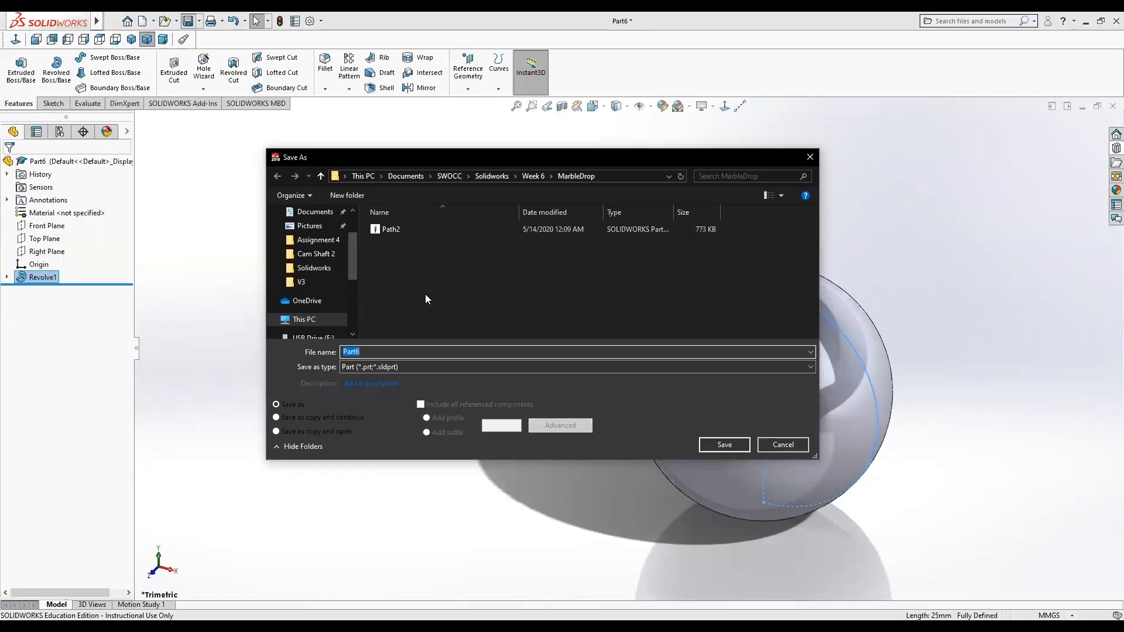
pyautogui.write('Ball2')
pyautogui.click(741, 447)
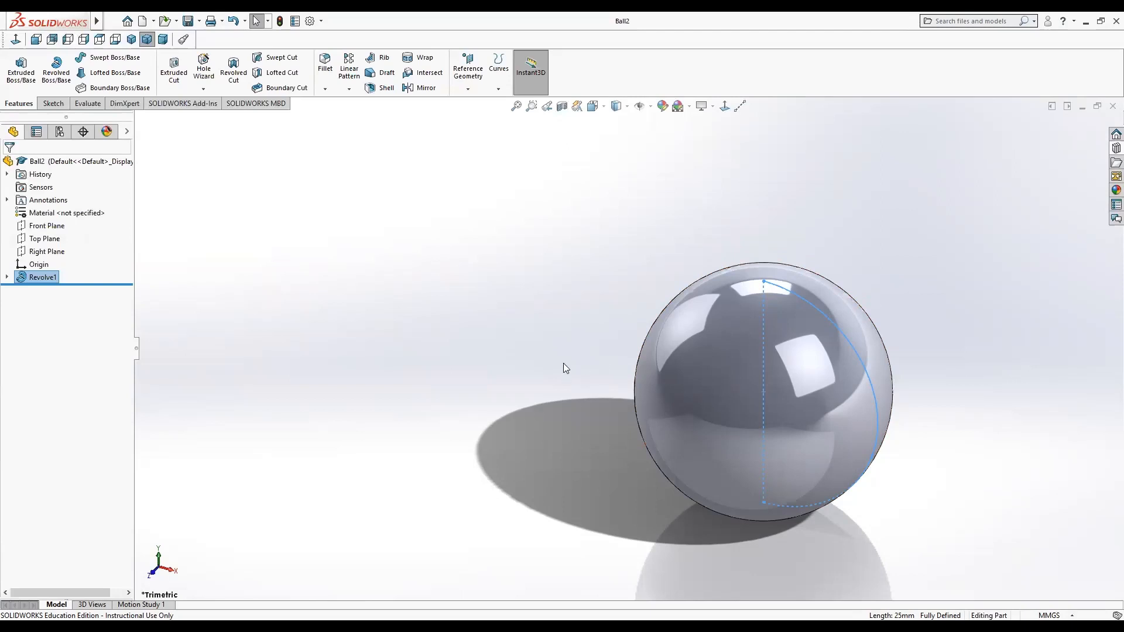
# Create another new part document.
pyautogui.scroll(2, 563, 367)
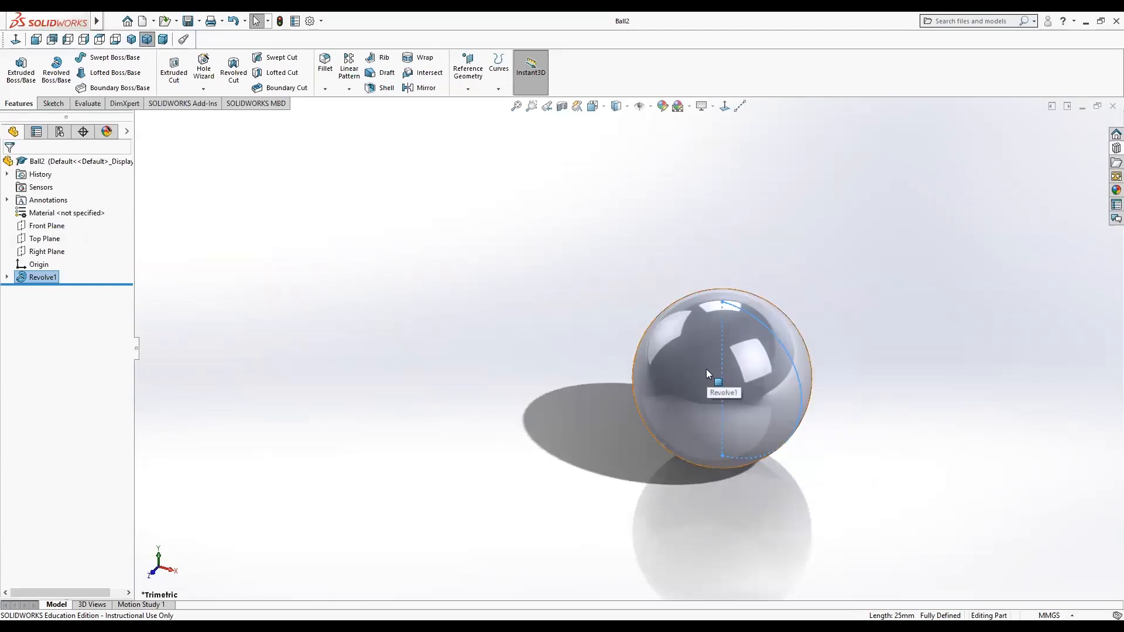
pyautogui.click(495, 259)
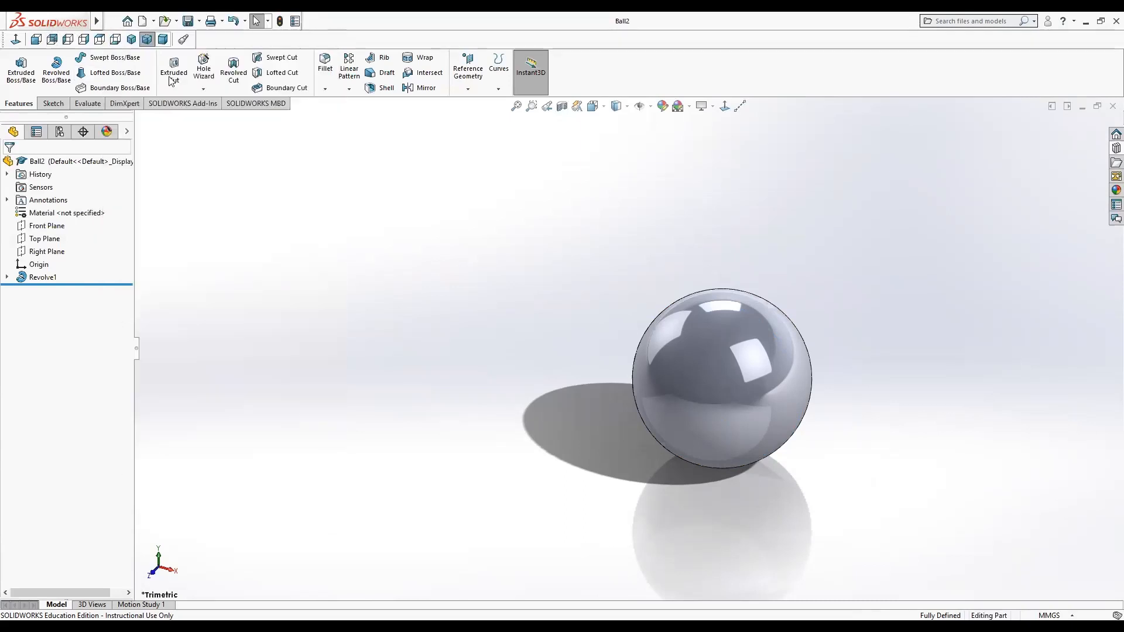
pyautogui.click(146, 22)
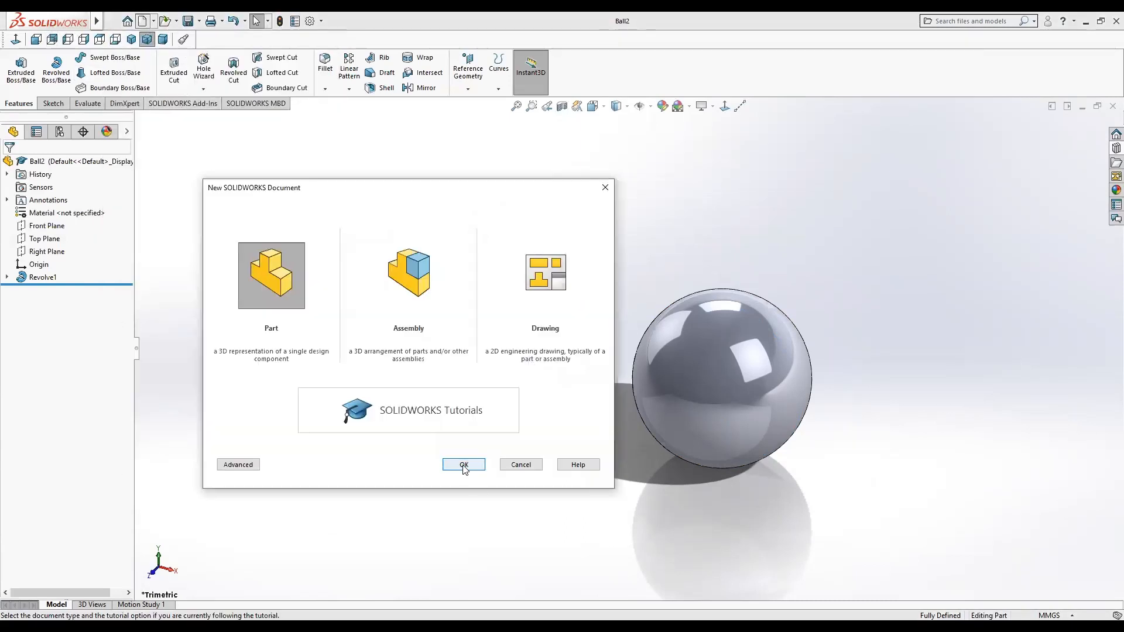
pyautogui.click(463, 467)
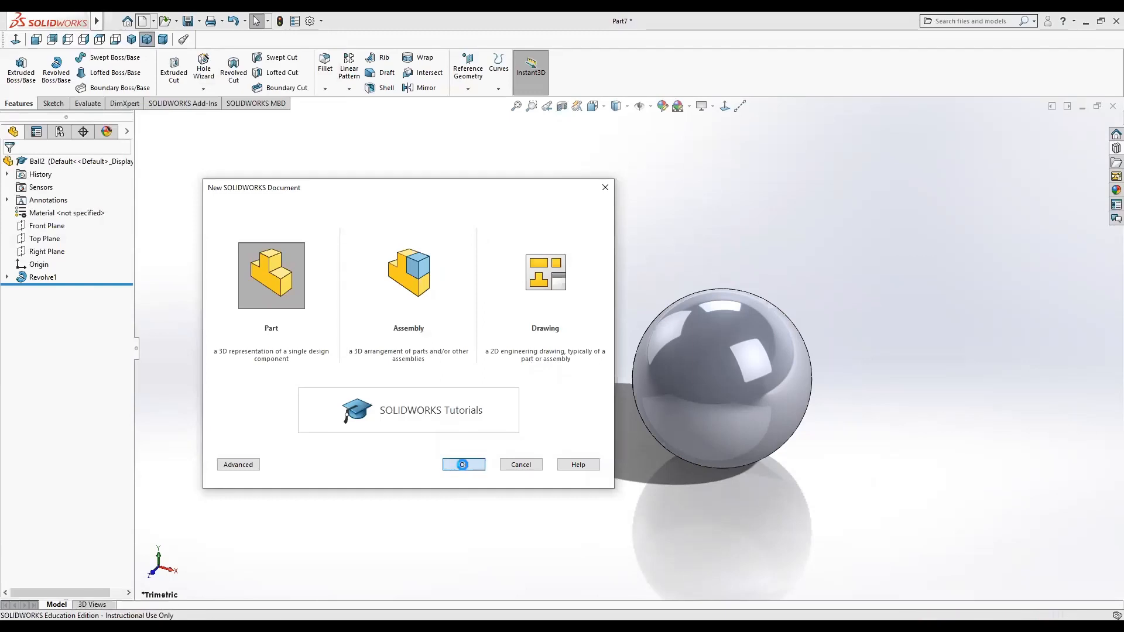
# On the Top Plane, sketch a circle centred on the origin with a radius of about 89 mm.
pyautogui.click(41, 240)
pyautogui.click(50, 218)
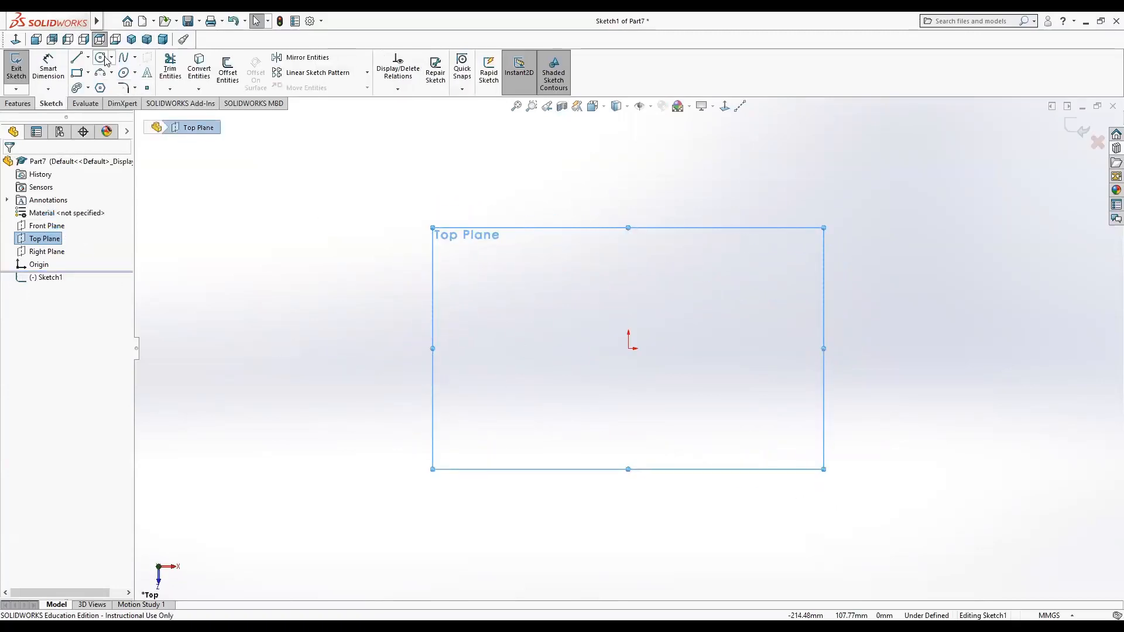
pyautogui.click(103, 58)
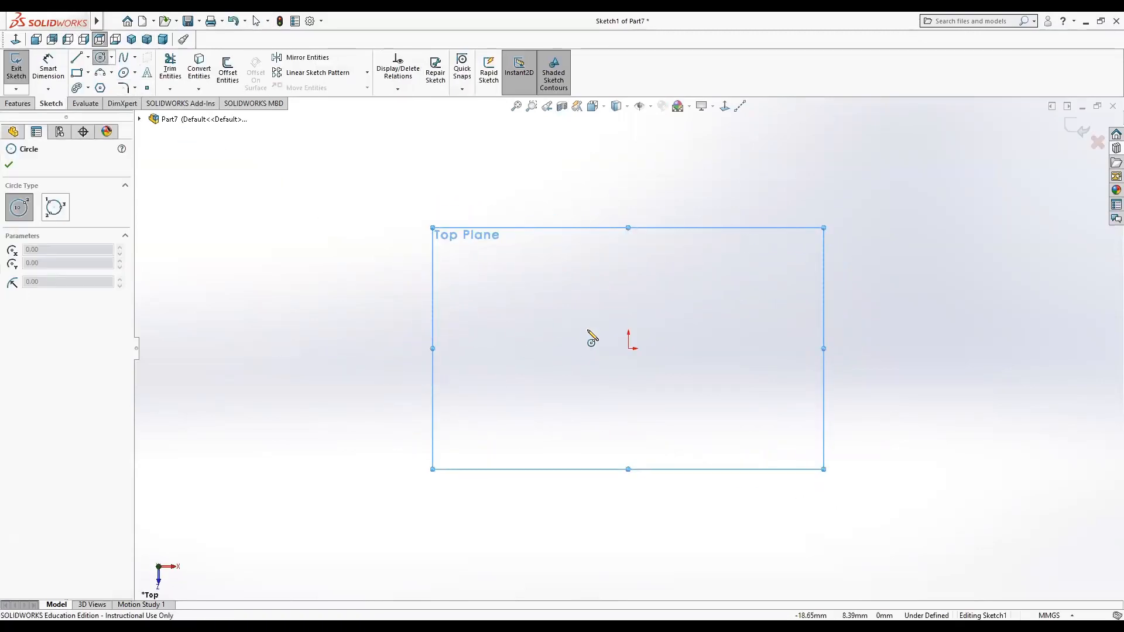
pyautogui.click(629, 348)
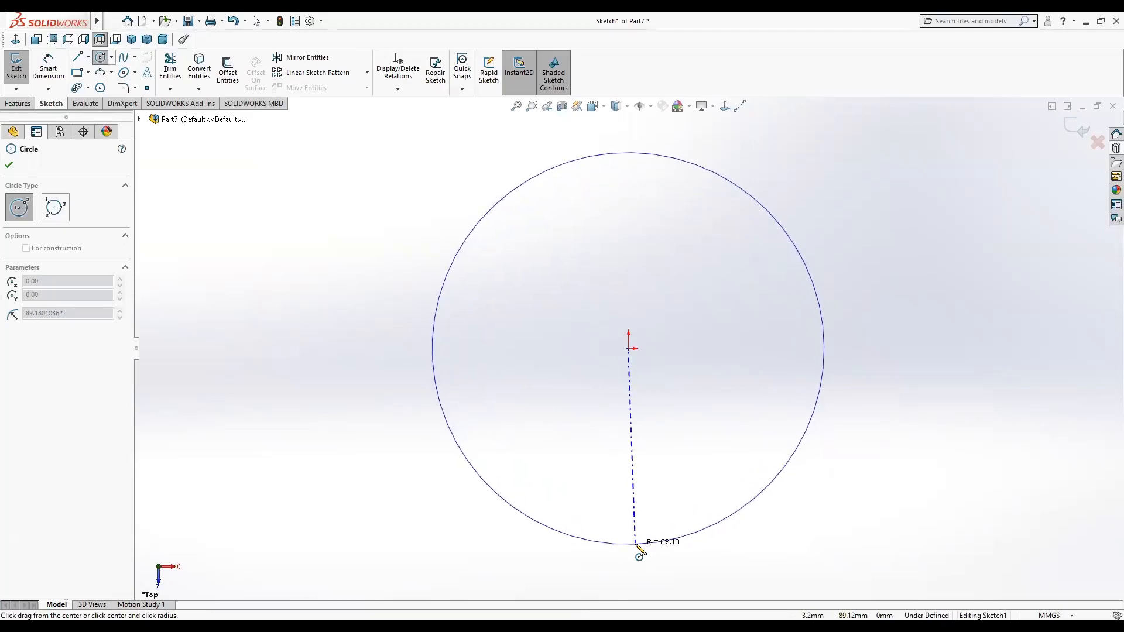
pyautogui.click(637, 544)
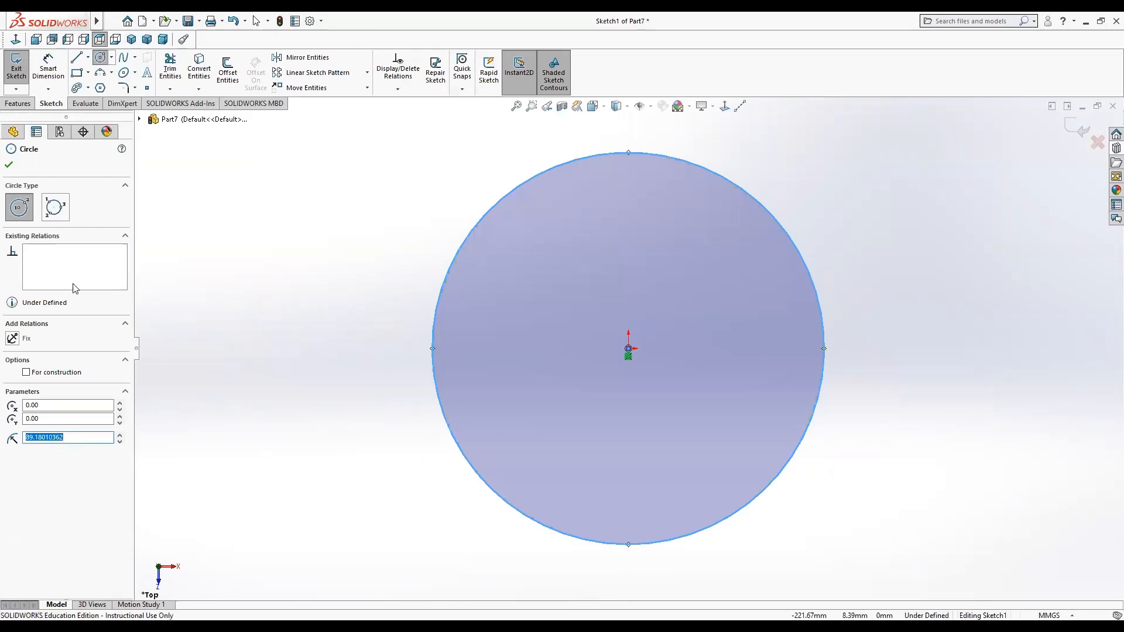
# Dimension the circle's diameter as 200 mm.
pyautogui.click(48, 68)
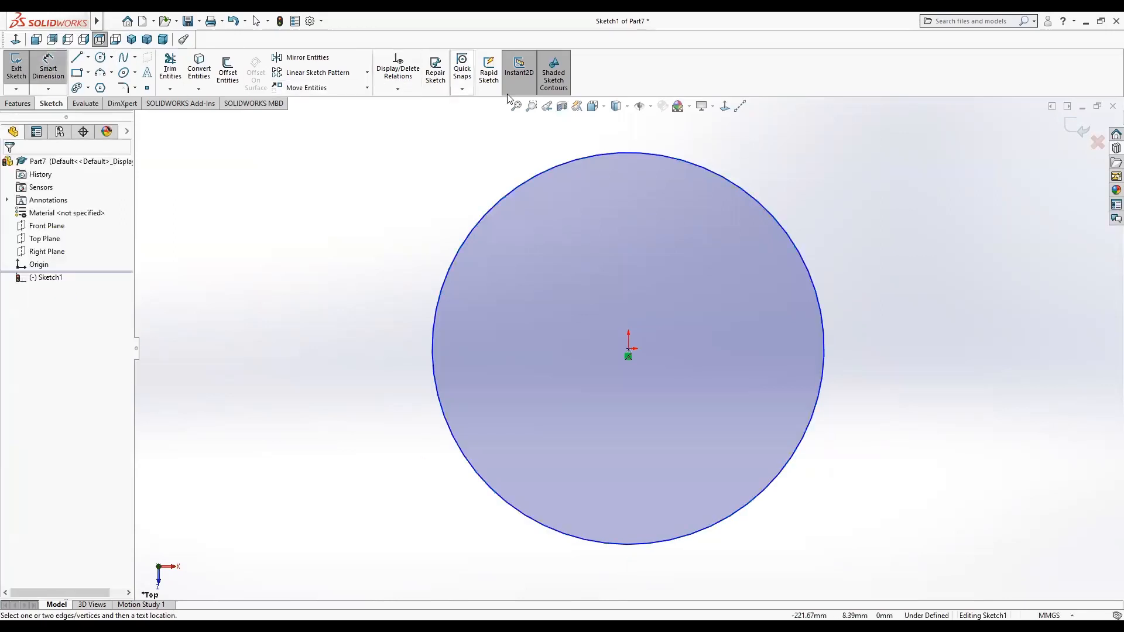
pyautogui.click(616, 153)
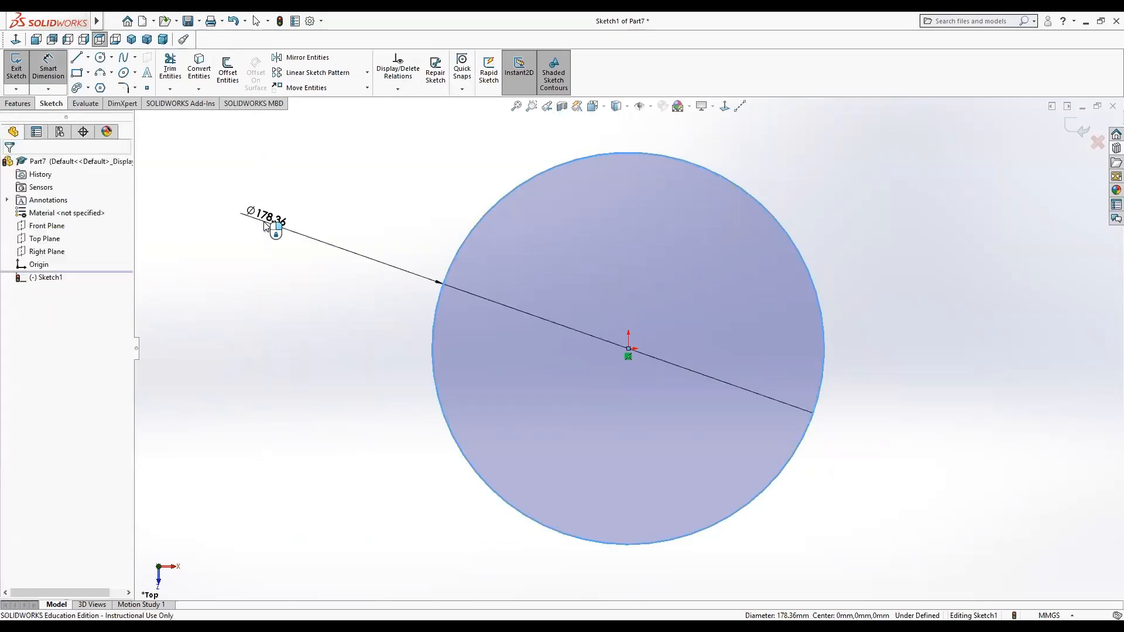
pyautogui.click(266, 226)
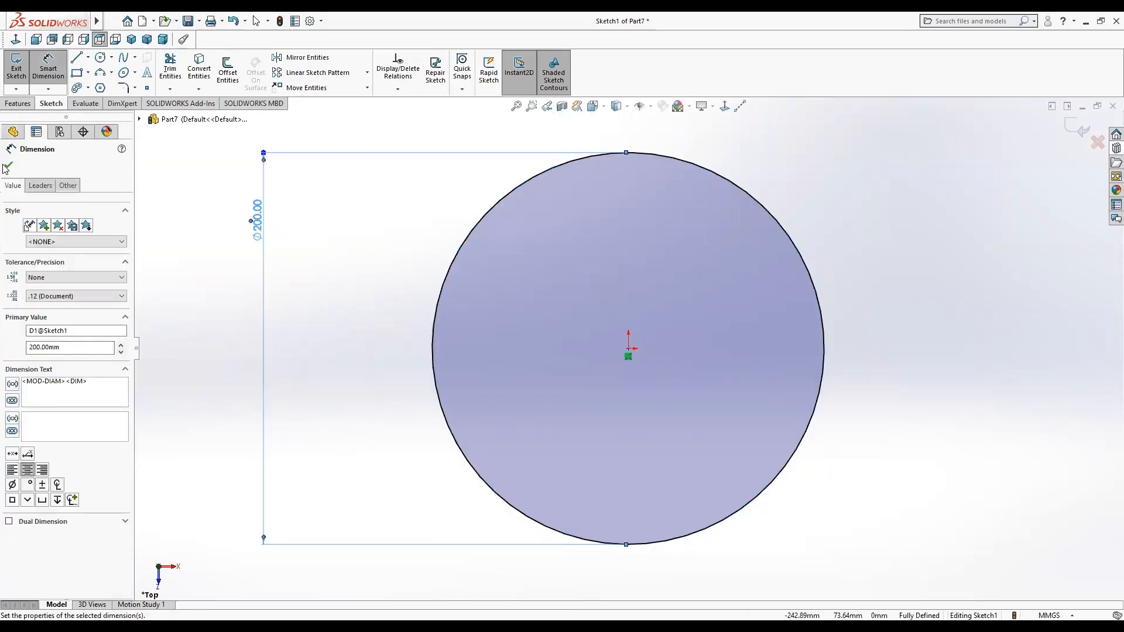
pyautogui.click(9, 167)
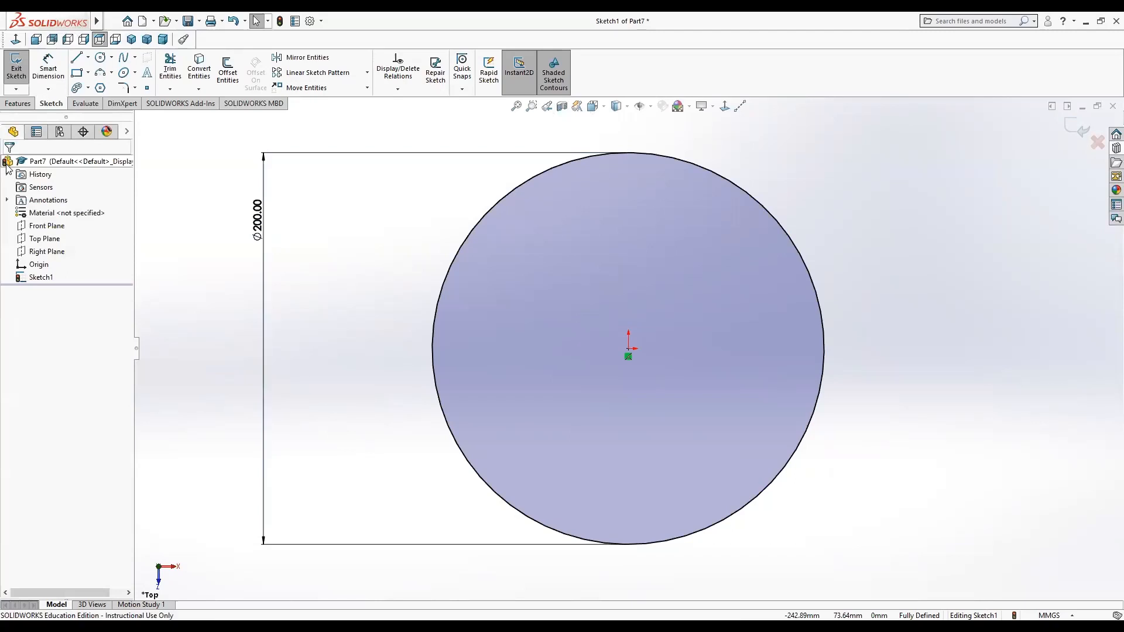
# Extrude the circle as a boss 45 mm high.
pyautogui.click(15, 104)
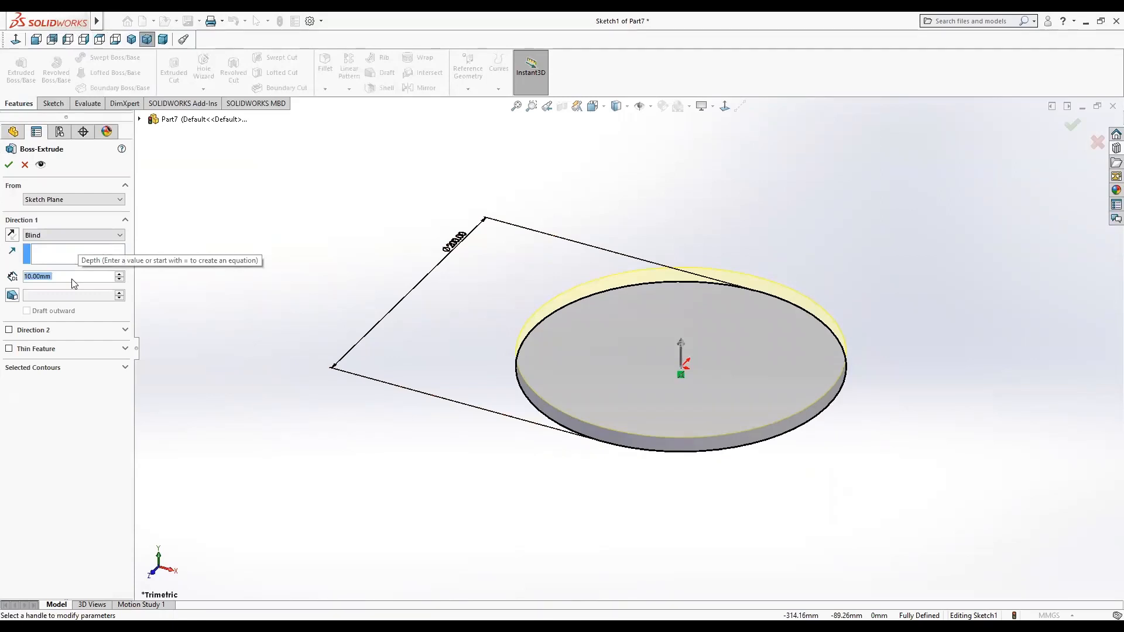
pyautogui.write('45')
pyautogui.press('Return')
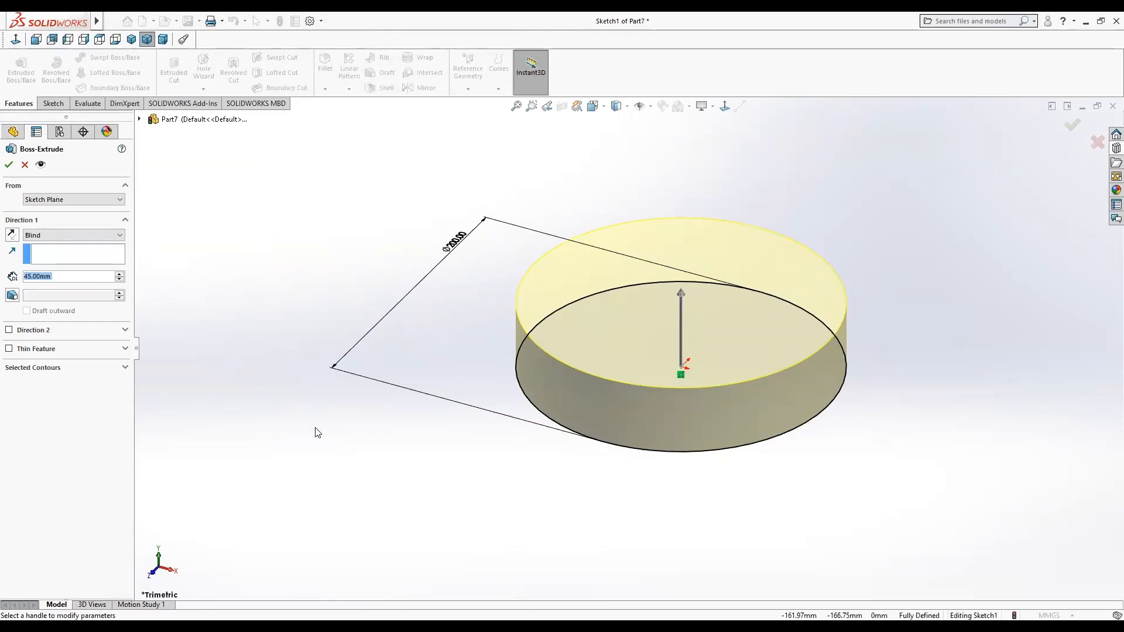
pyautogui.click(8, 165)
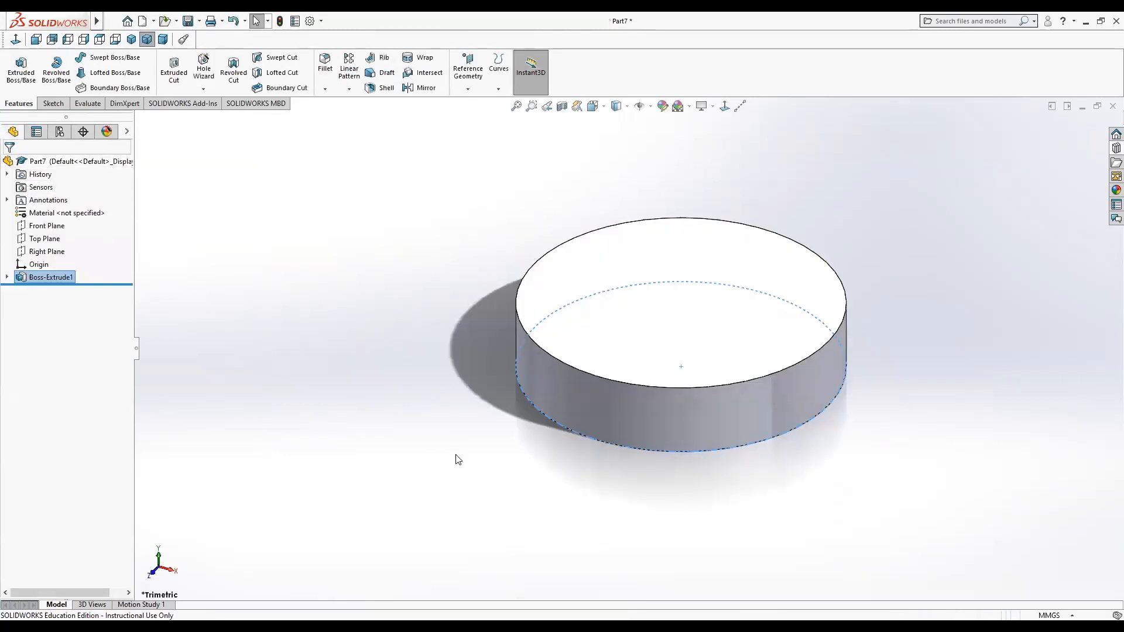
# Start a new sketch on the Front Plane.
pyautogui.click(600, 321)
pyautogui.rightClick(600, 321)
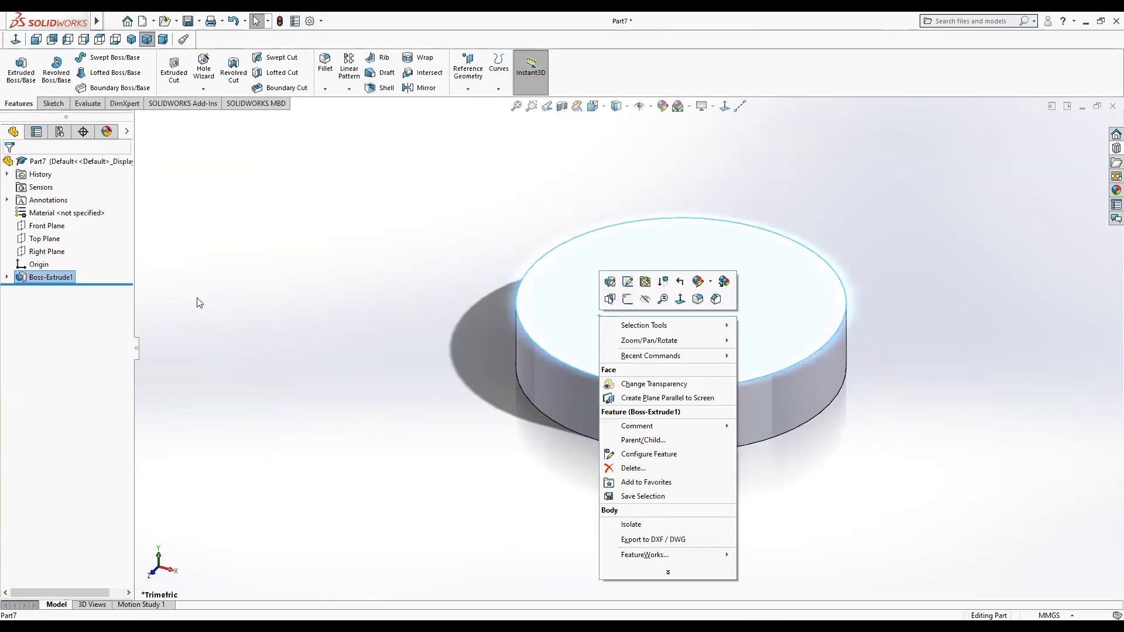
pyautogui.click(47, 226)
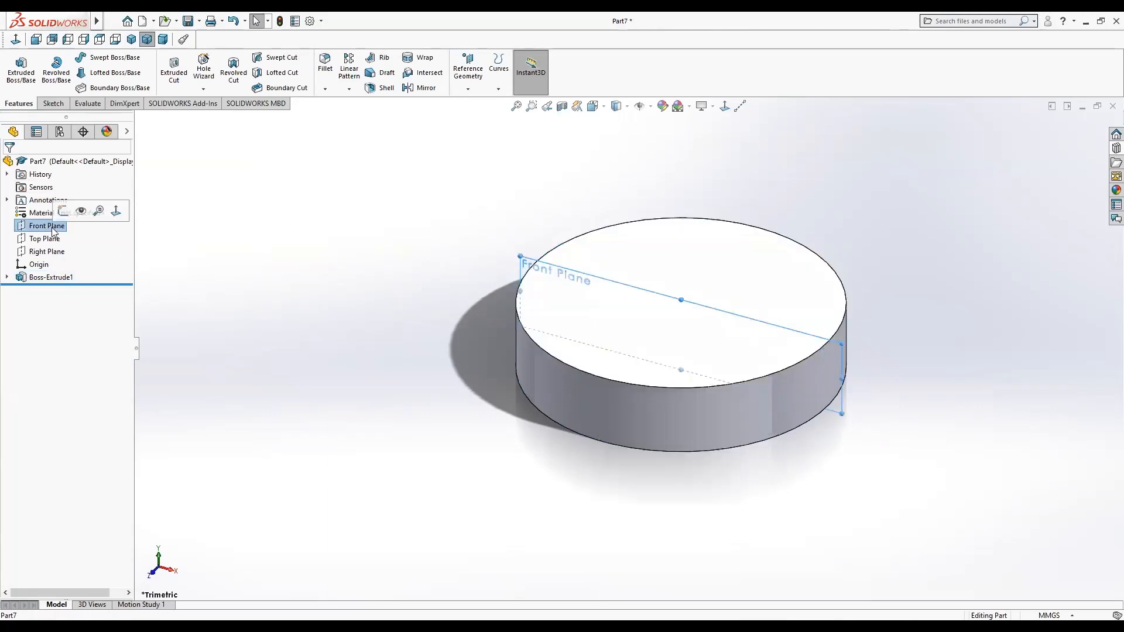
pyautogui.click(63, 211)
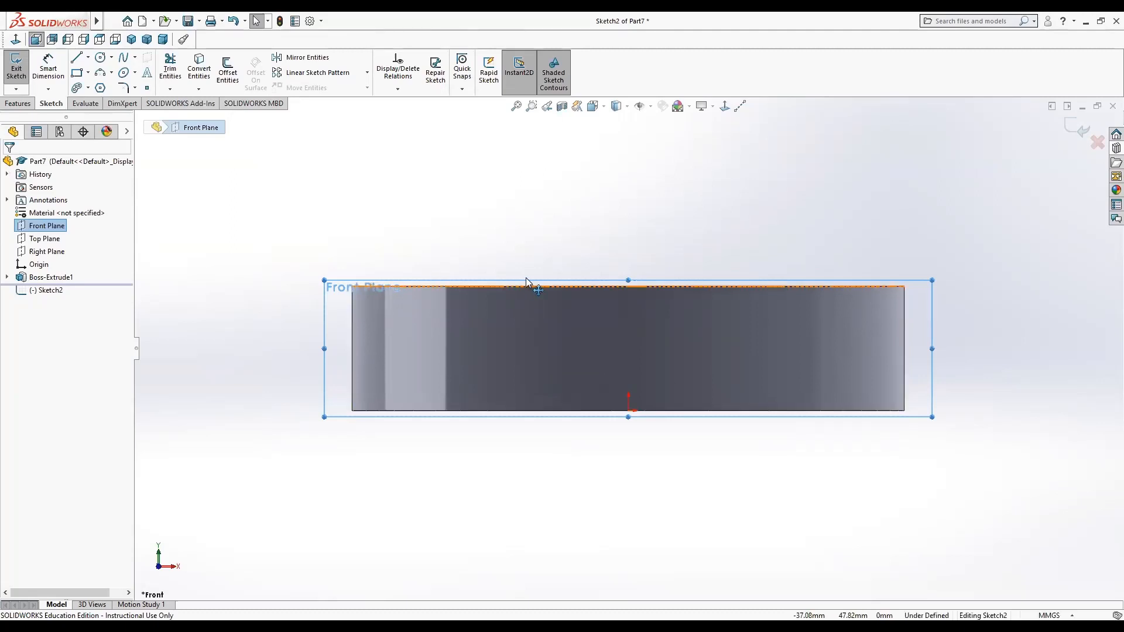
# Draw a vertical centerline through the origin extending above and below the disc.
pyautogui.click(740, 106)
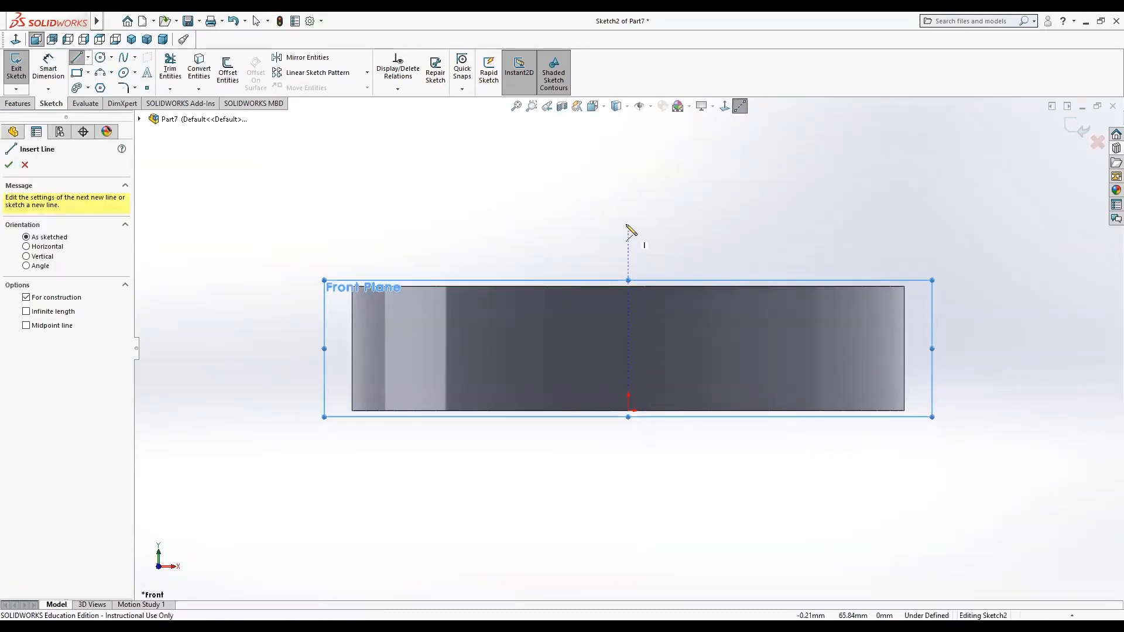
pyautogui.click(628, 171)
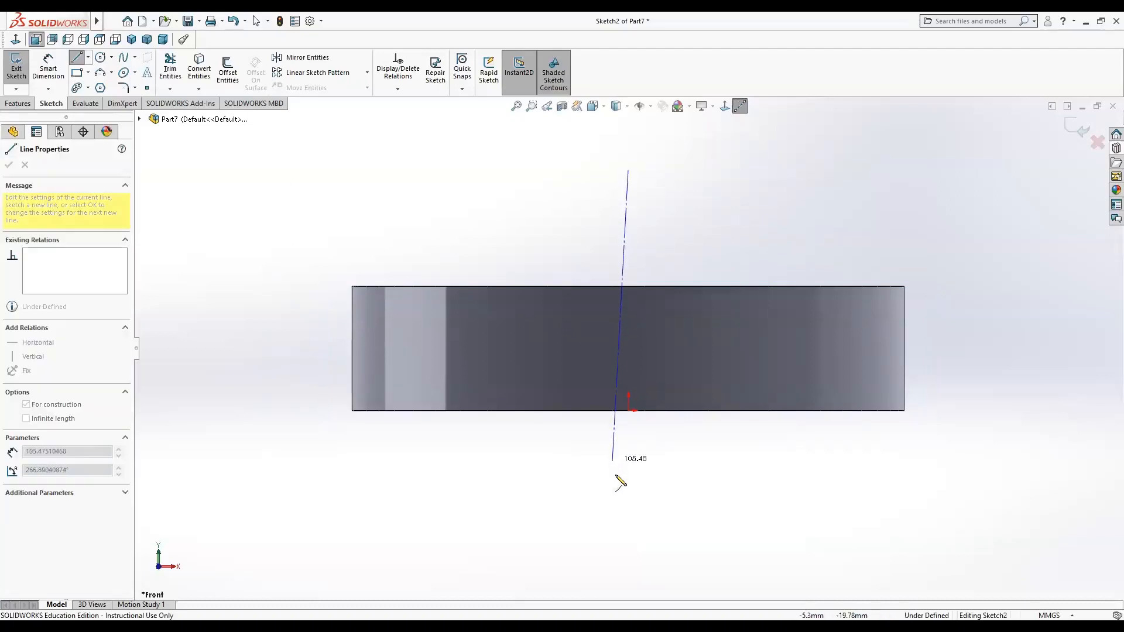
pyautogui.click(628, 547)
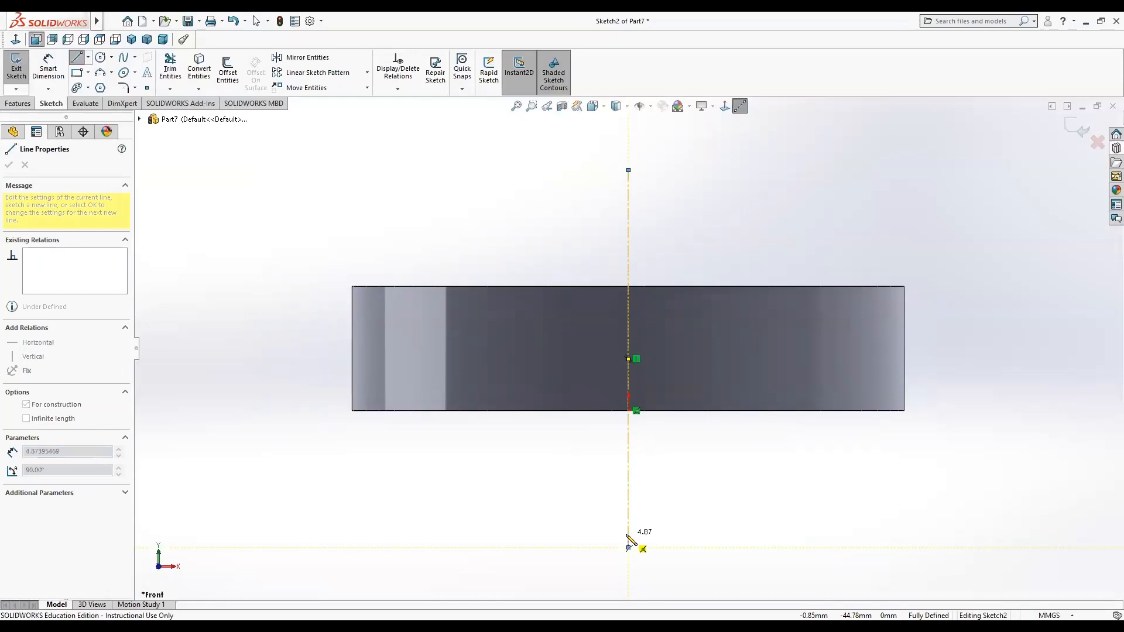
pyautogui.press('Escape')
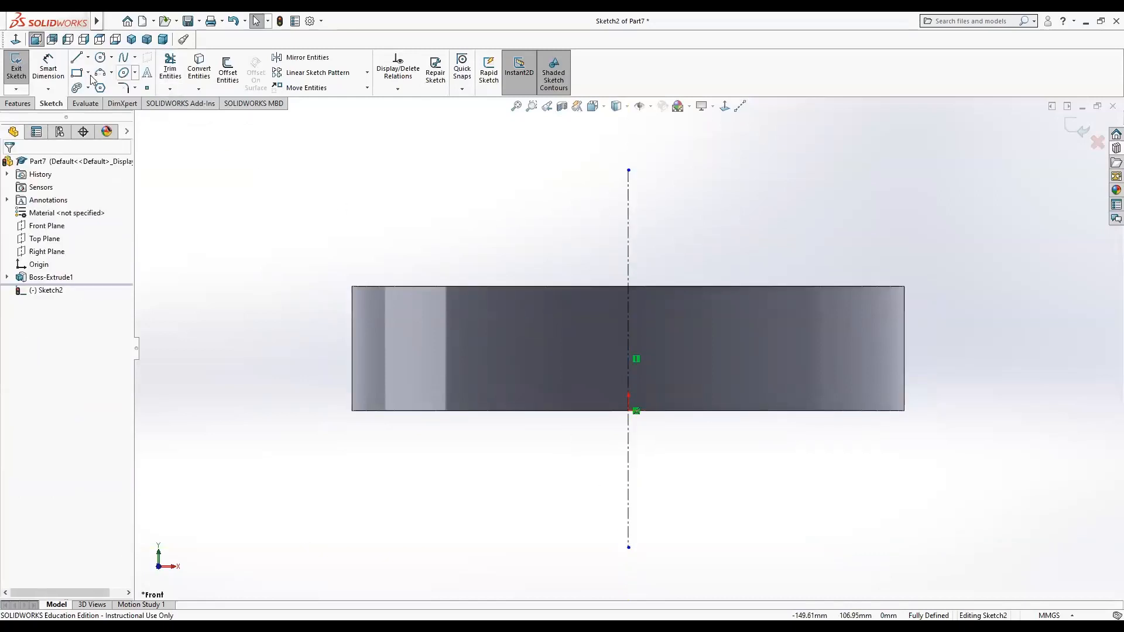
# Sketch a closed profile: a vertical line down from the top edge's centre, an arc to the top edge, and a line back.
pyautogui.click(76, 58)
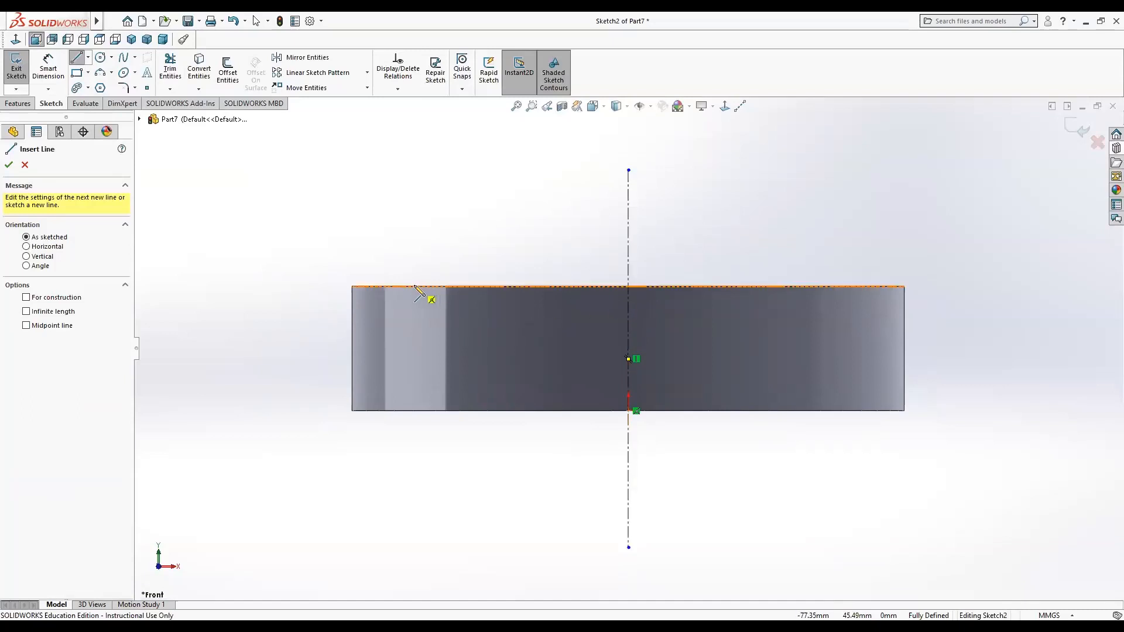
pyautogui.click(629, 287)
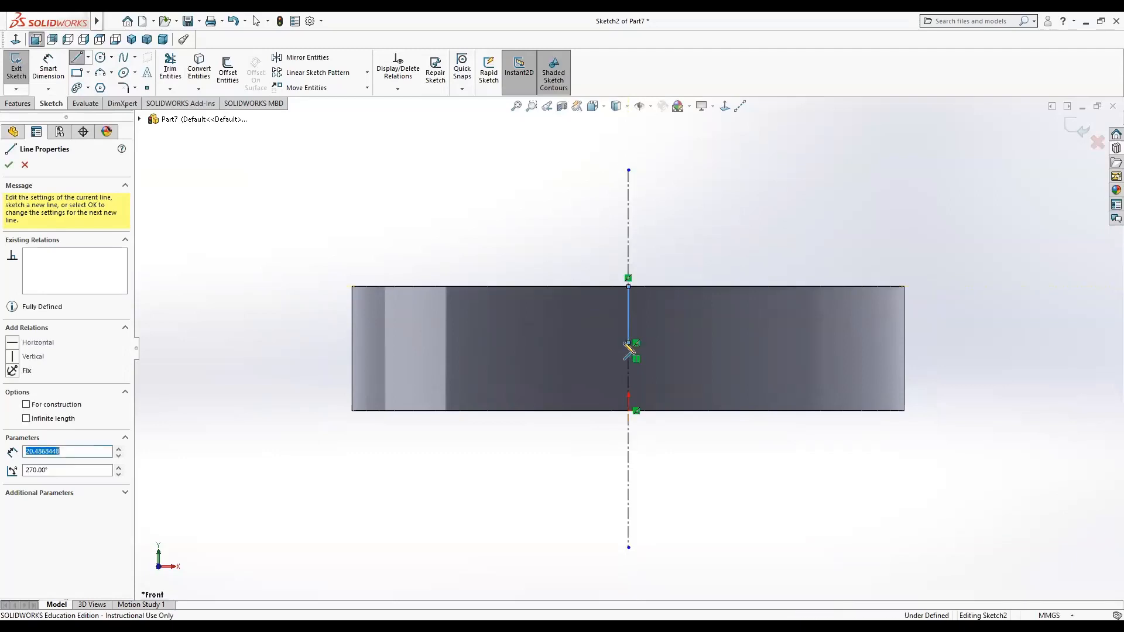
pyautogui.click(628, 343)
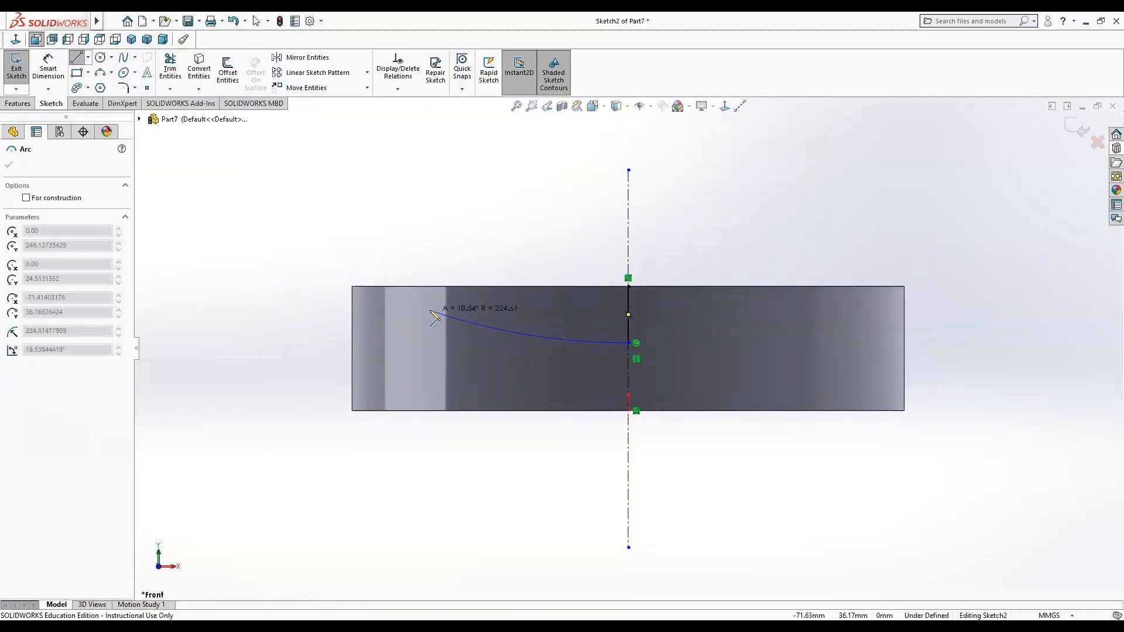
pyautogui.click(384, 286)
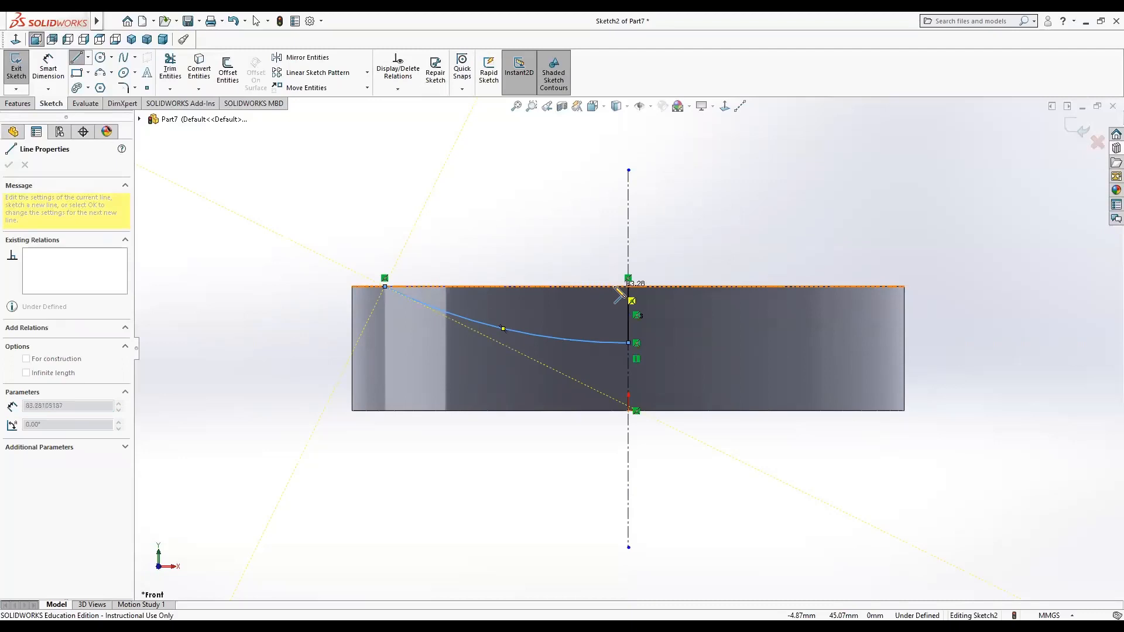
pyautogui.click(628, 287)
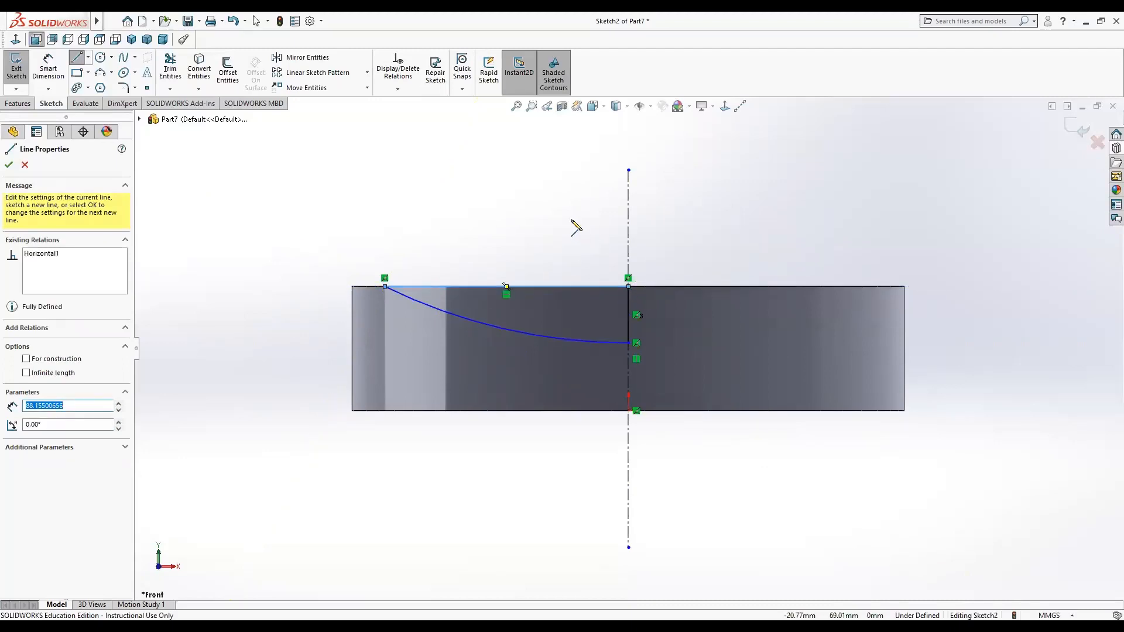
pyautogui.click(9, 166)
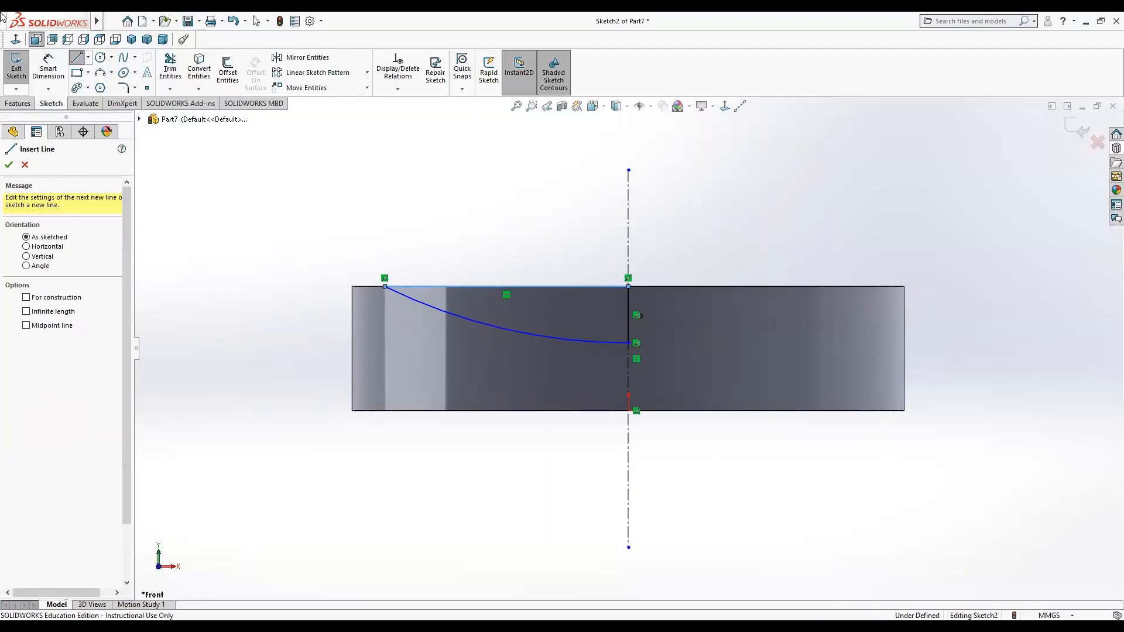
# Dimension the profile's horizontal top line as 95 mm.
pyautogui.click(48, 68)
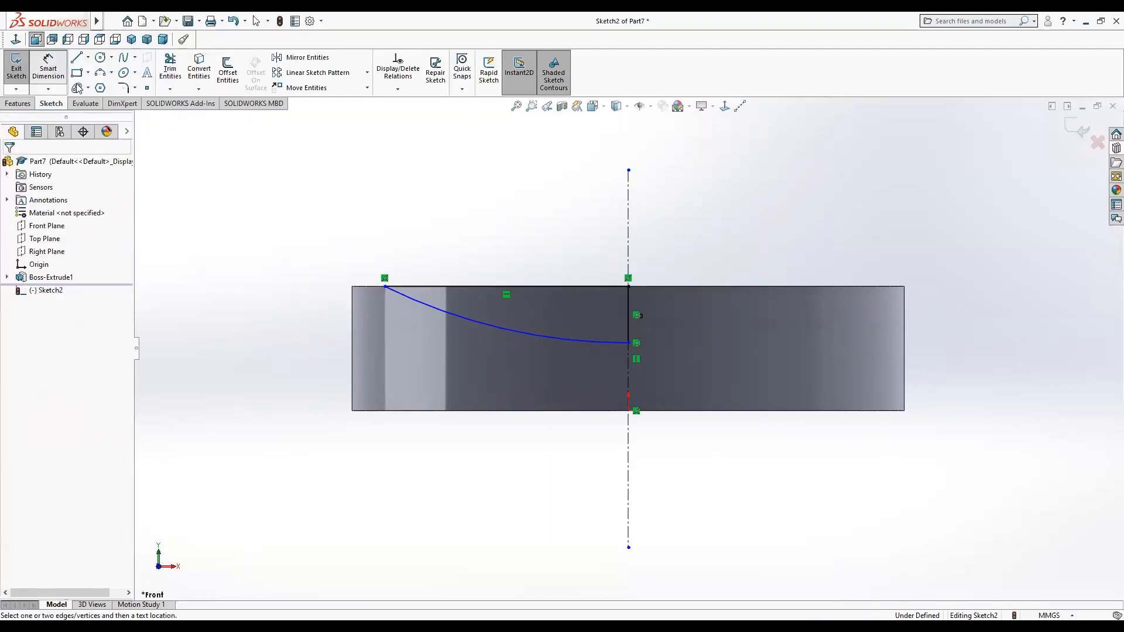
pyautogui.click(443, 285)
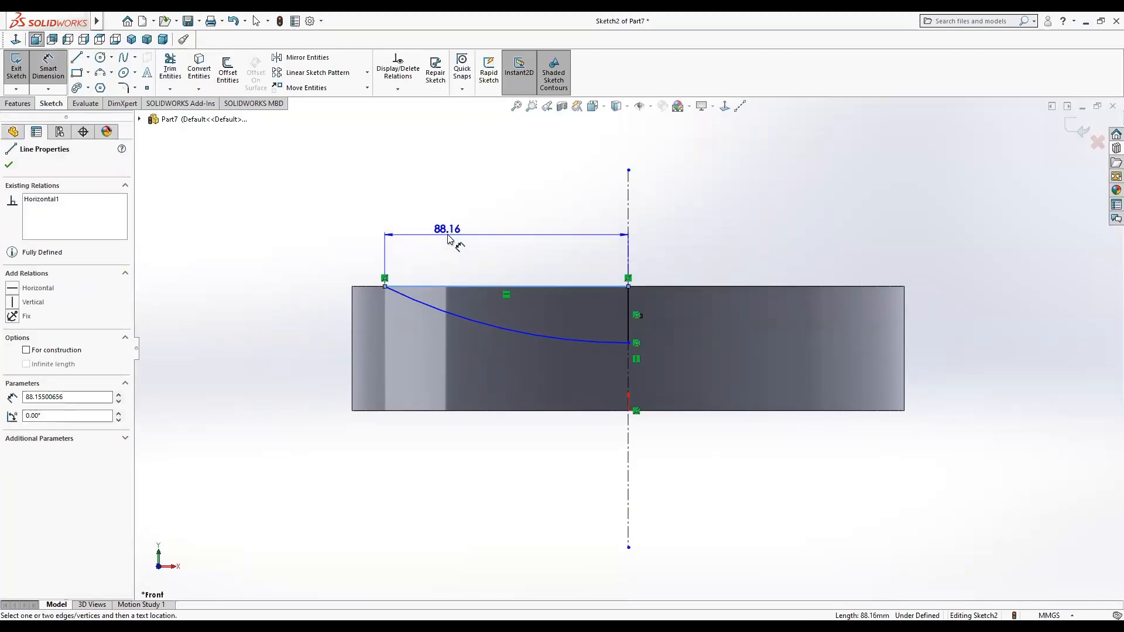
pyautogui.click(447, 236)
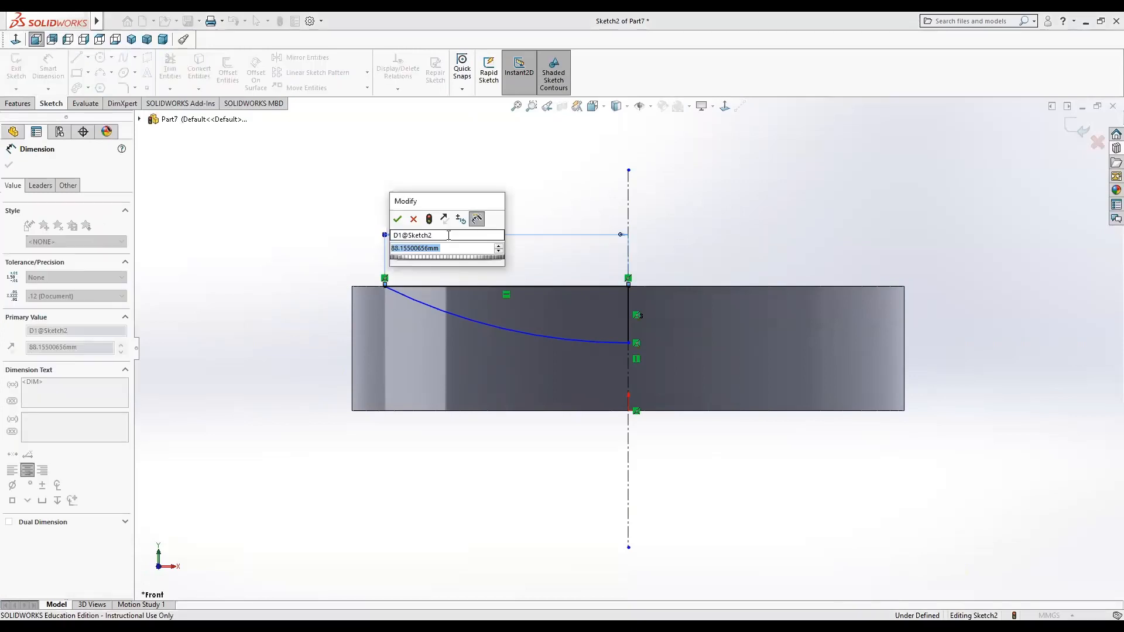
pyautogui.write('90')
pyautogui.press('Return')
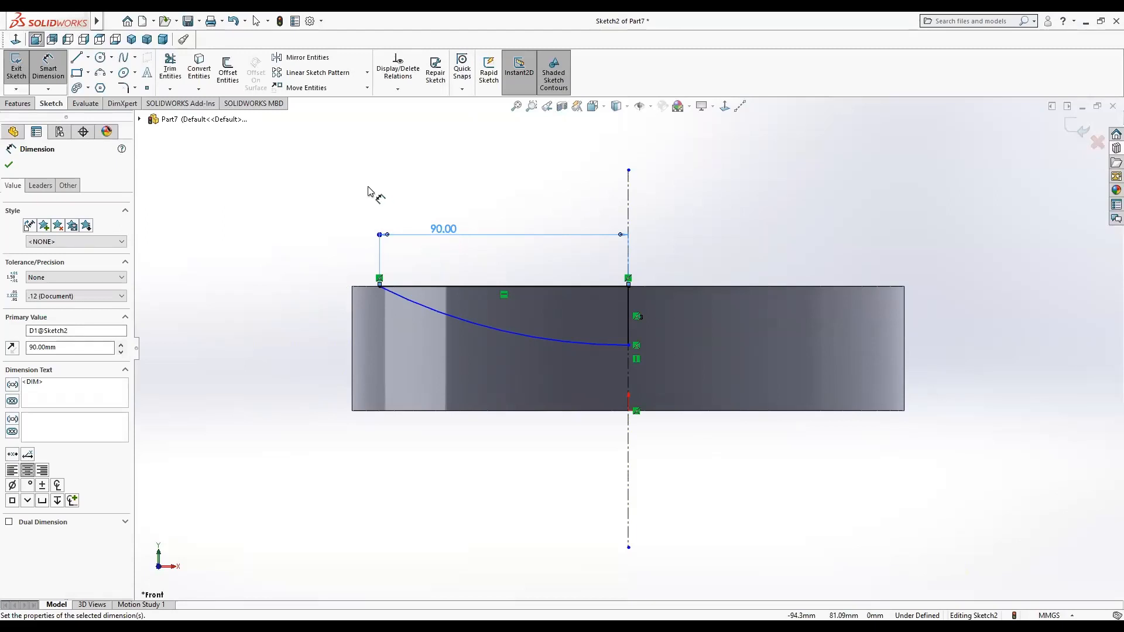
pyautogui.doubleClick(436, 230)
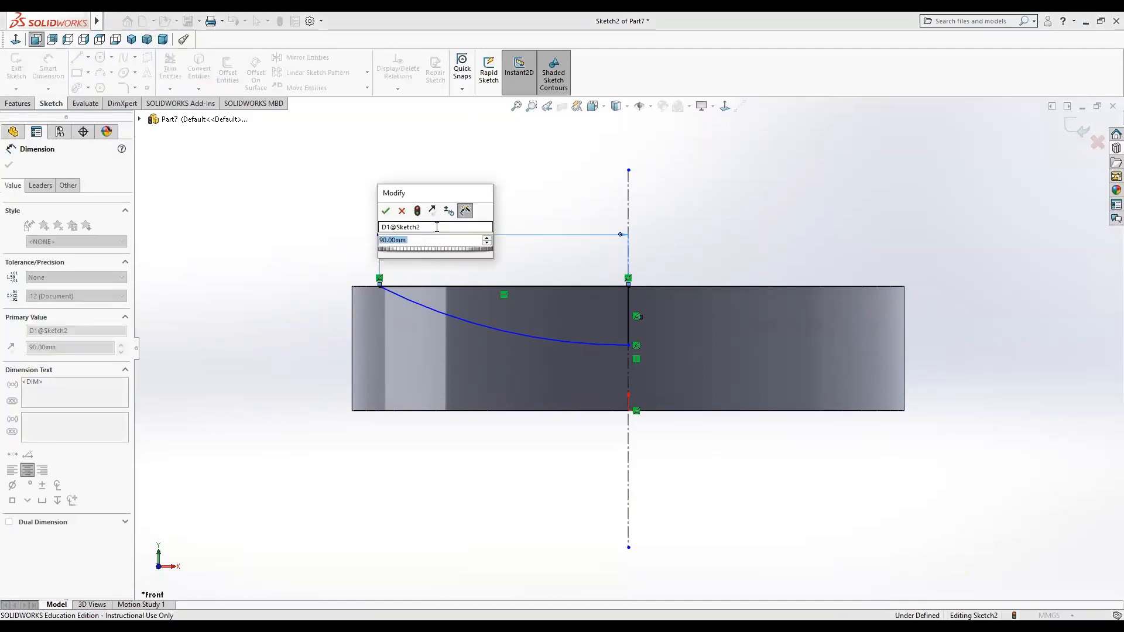
pyautogui.write('95')
pyautogui.press('Return')
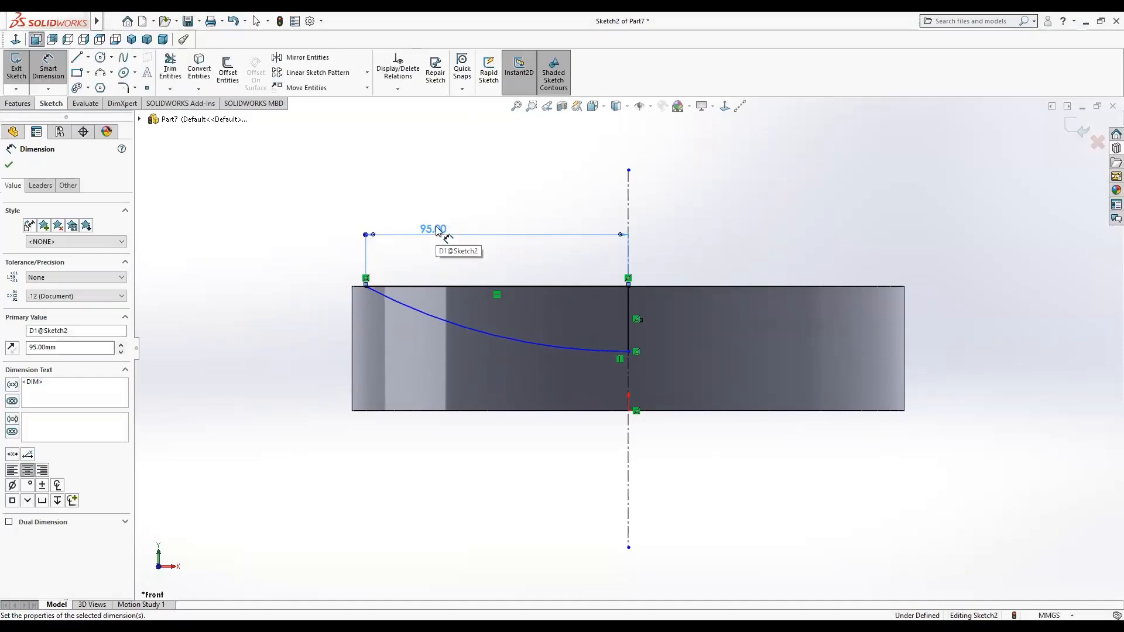
pyautogui.click(8, 165)
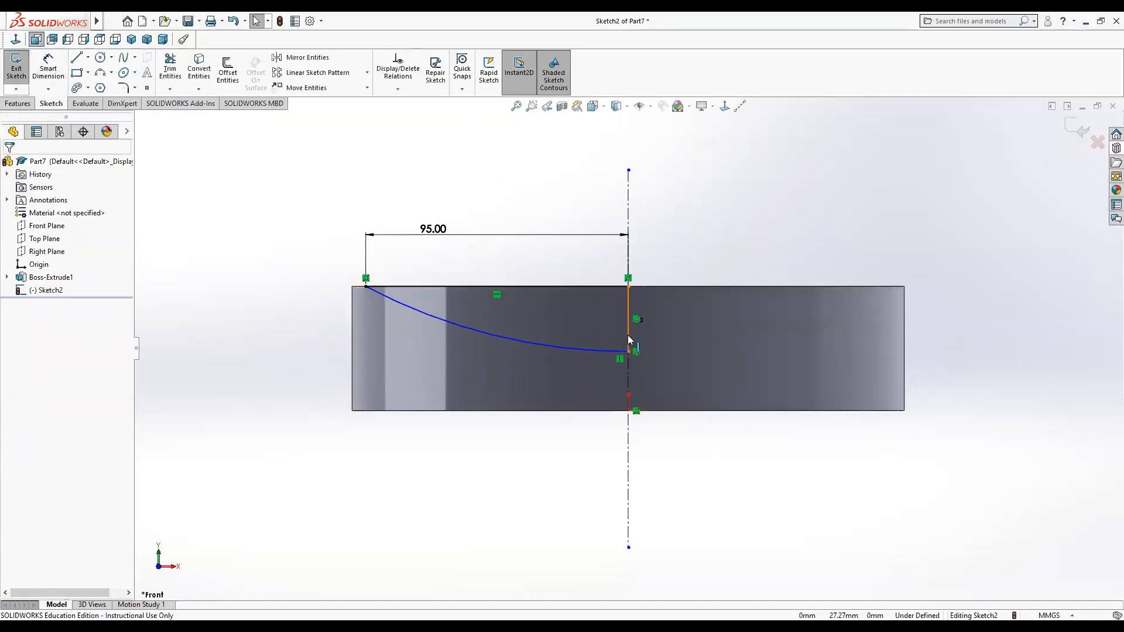
# Dimension the profile's vertical line as 40 mm.
pyautogui.click(48, 65)
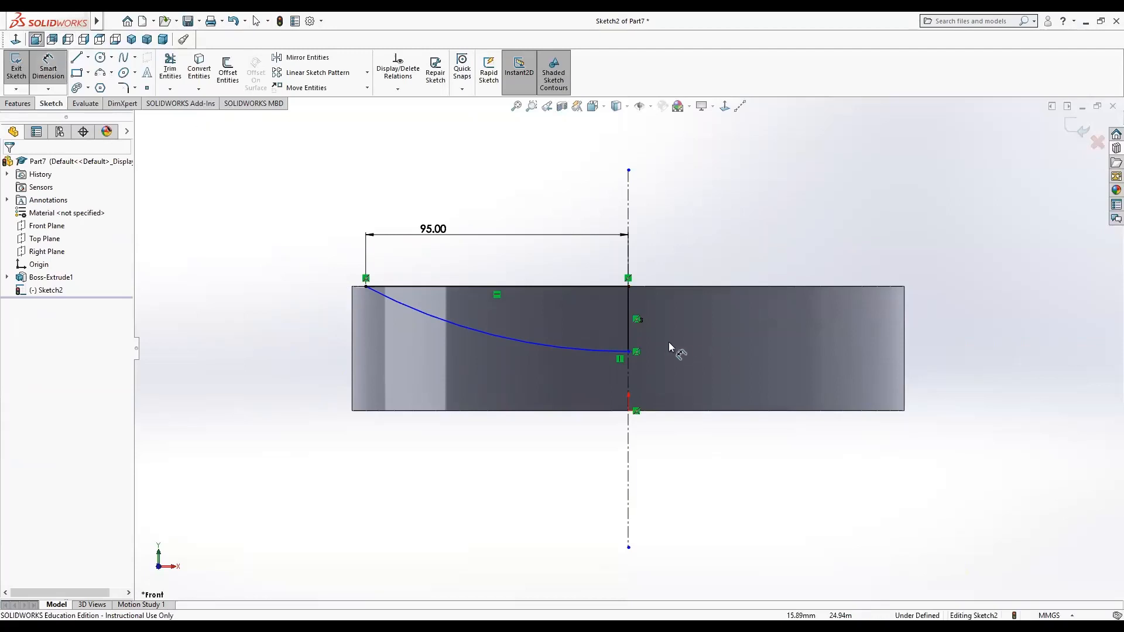
pyautogui.click(629, 343)
pyautogui.click(752, 346)
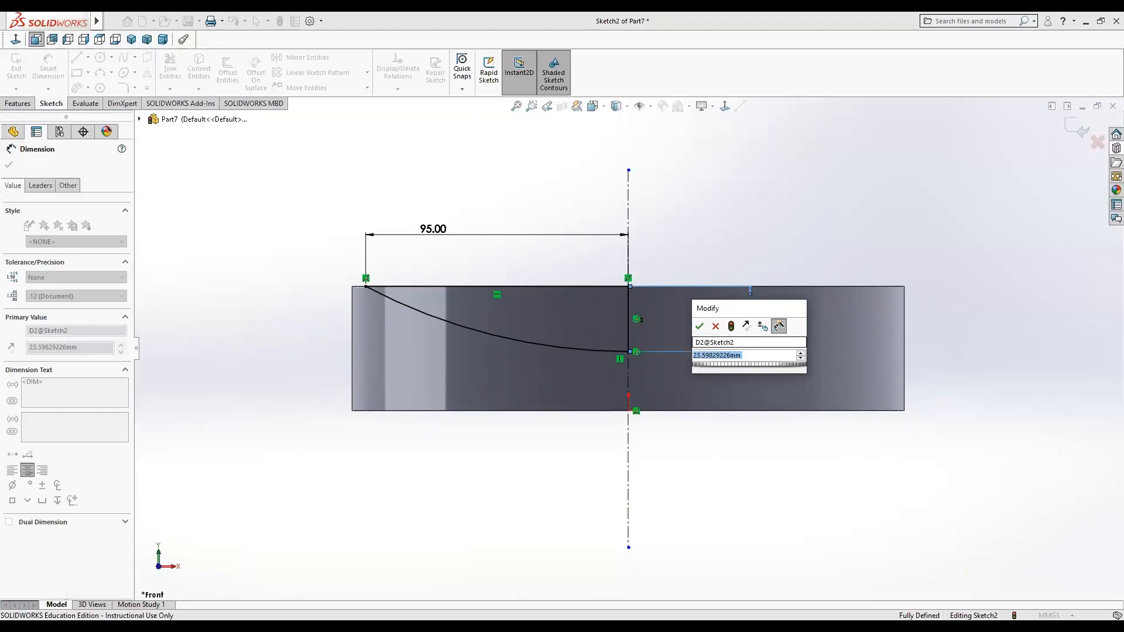
pyautogui.write('40')
pyautogui.press('Return')
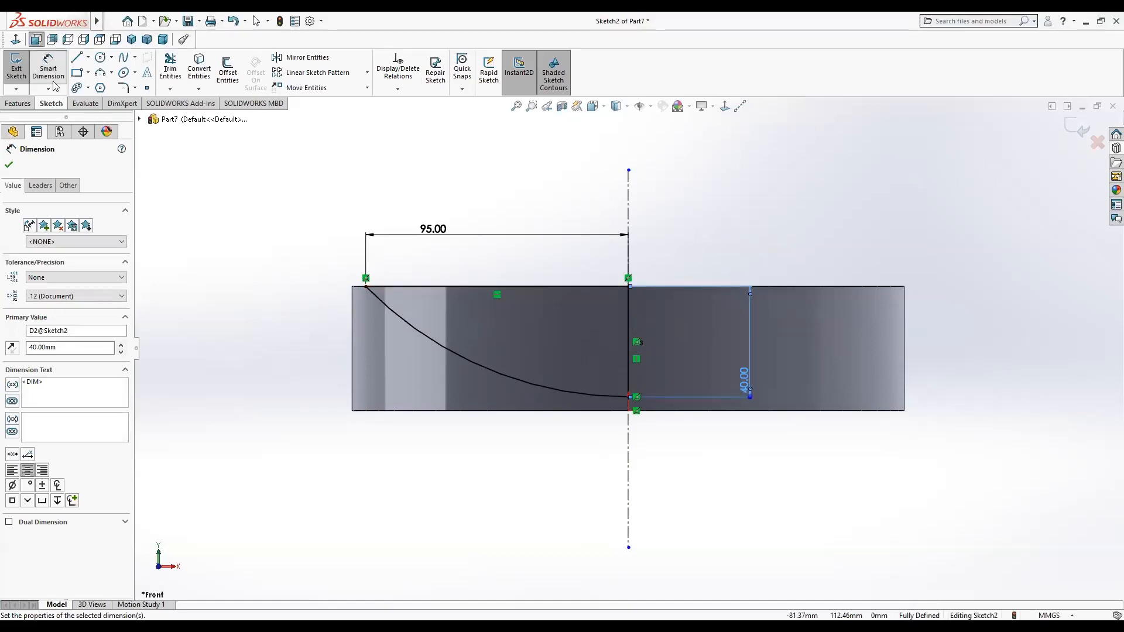
pyautogui.click(9, 165)
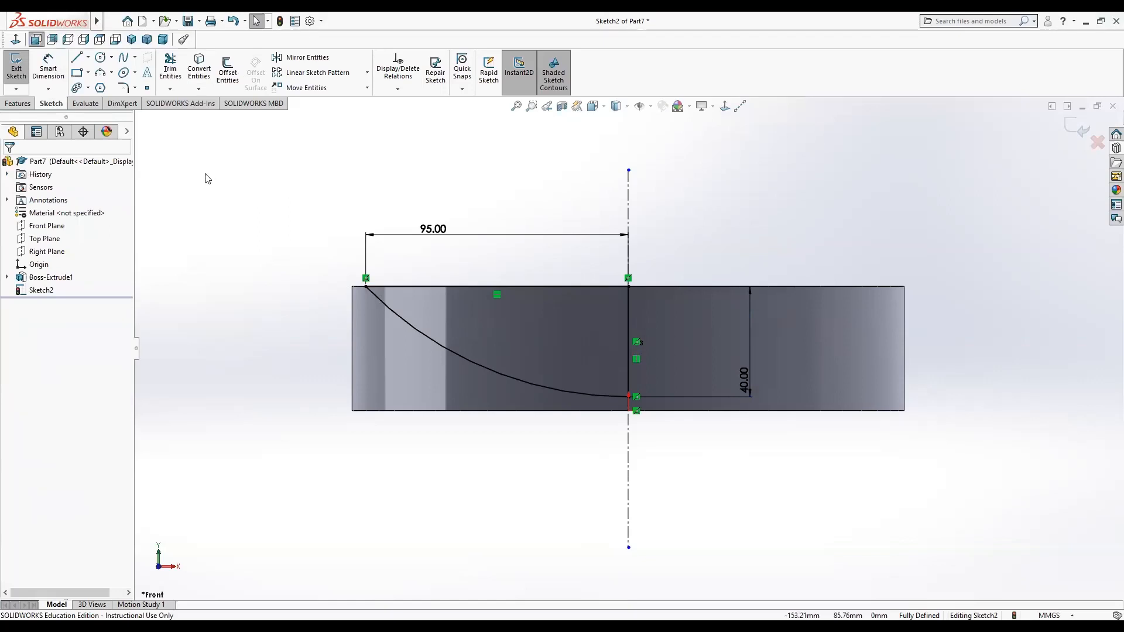
# Revolve-cut the profile 360° about the centerline to hollow a dish into the disc.
pyautogui.click(23, 104)
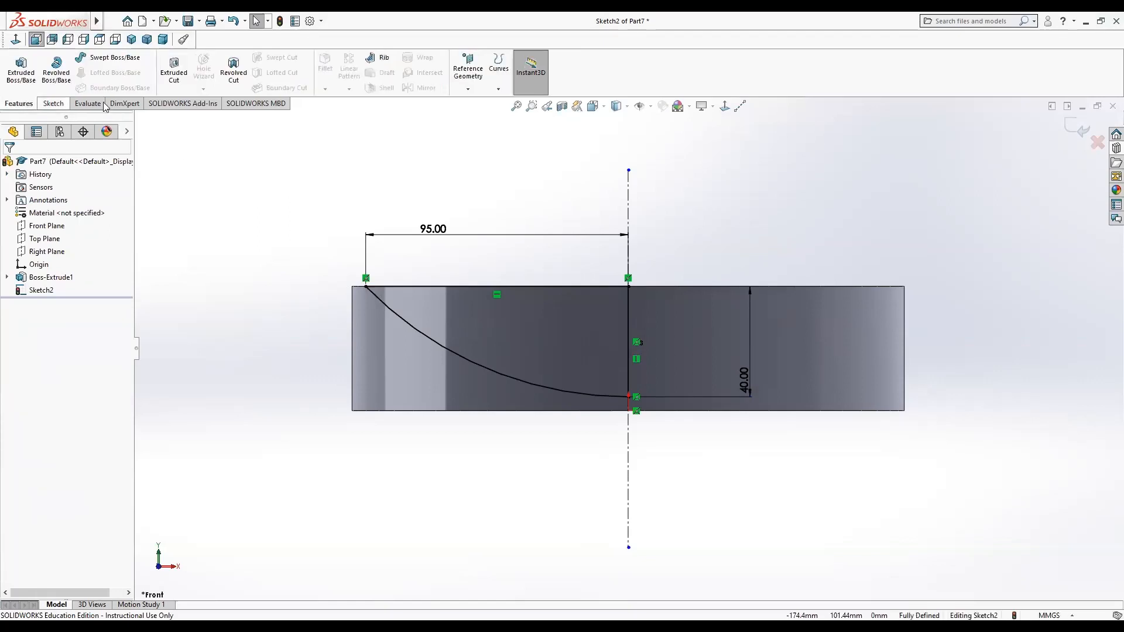
pyautogui.click(233, 67)
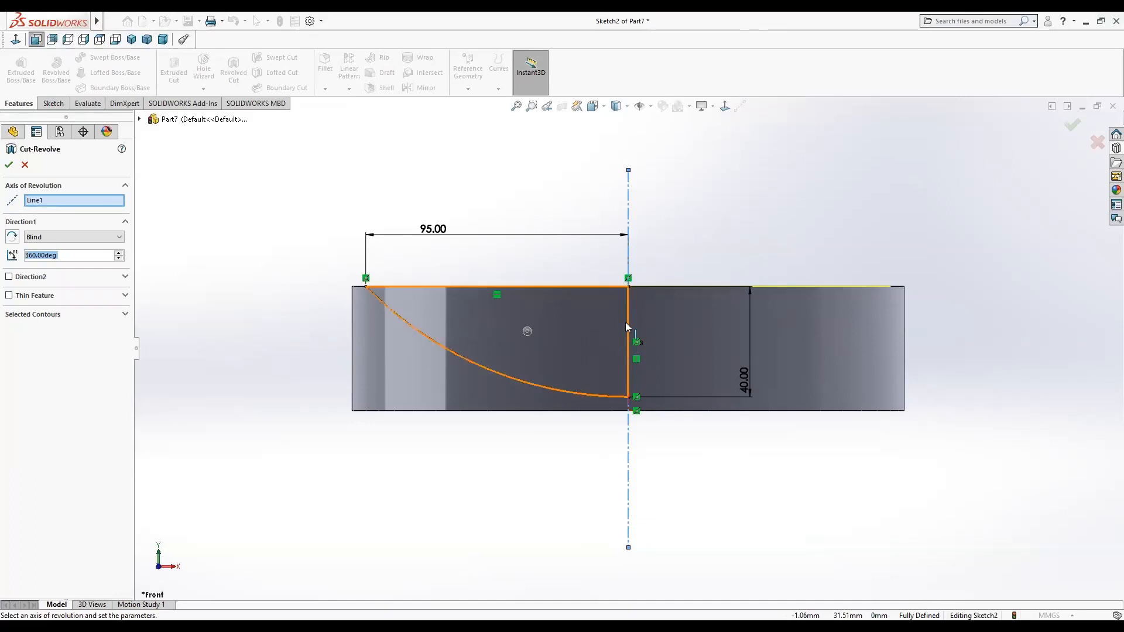
pyautogui.click(9, 166)
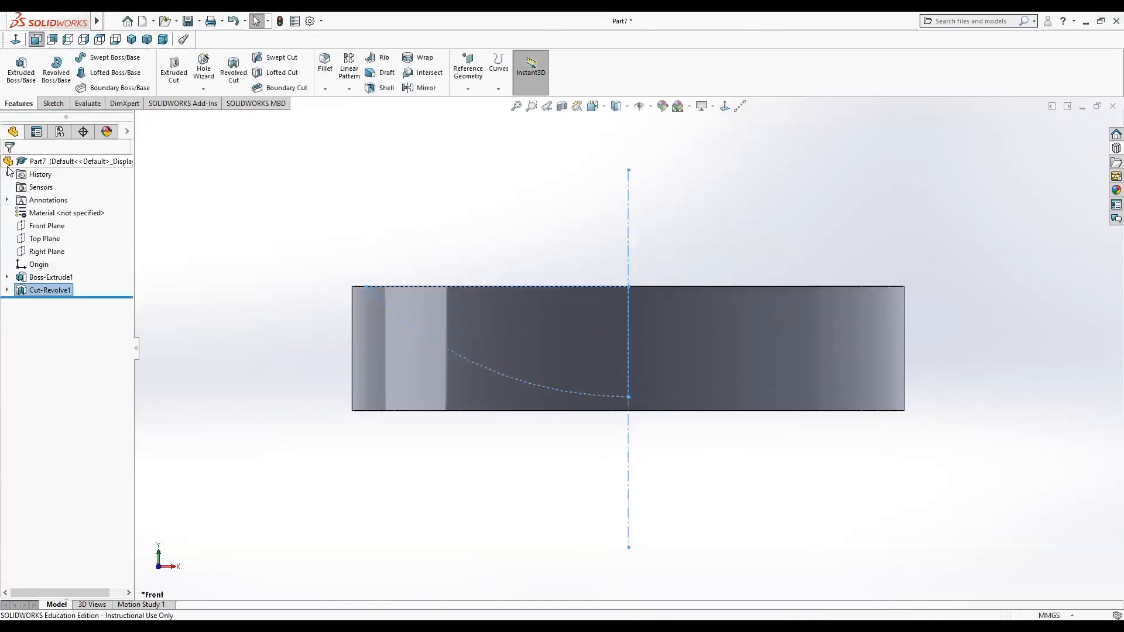
pyautogui.moveTo(256, 336); pyautogui.dragTo(326, 409, button='middle')
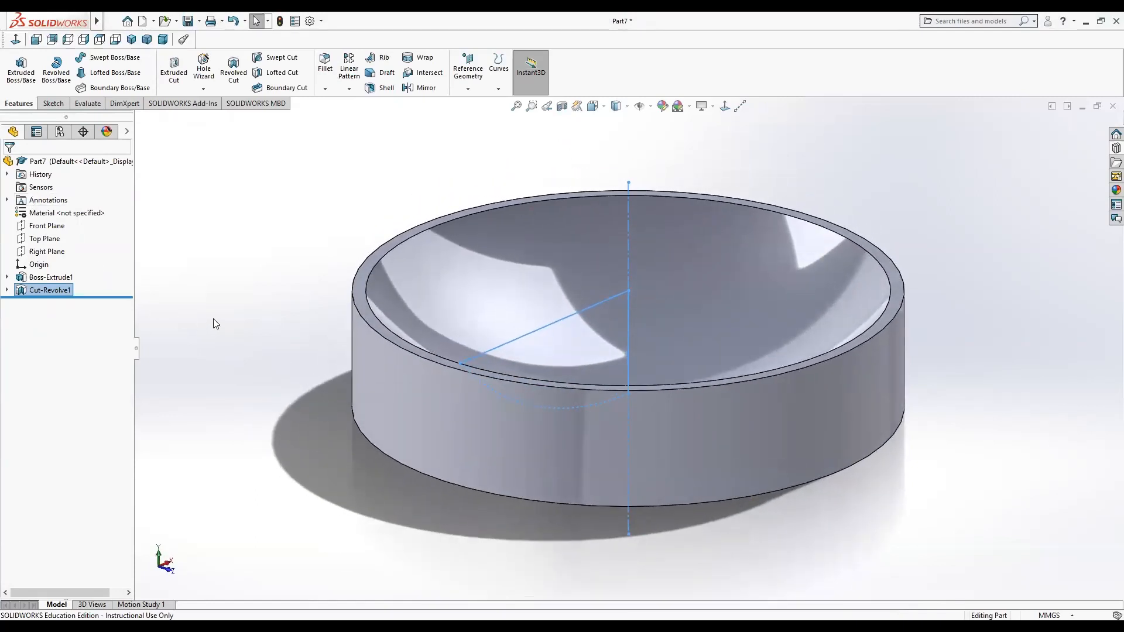
# Start a new sketch on the disc's top face, viewed normal to it.
pyautogui.click(256, 275)
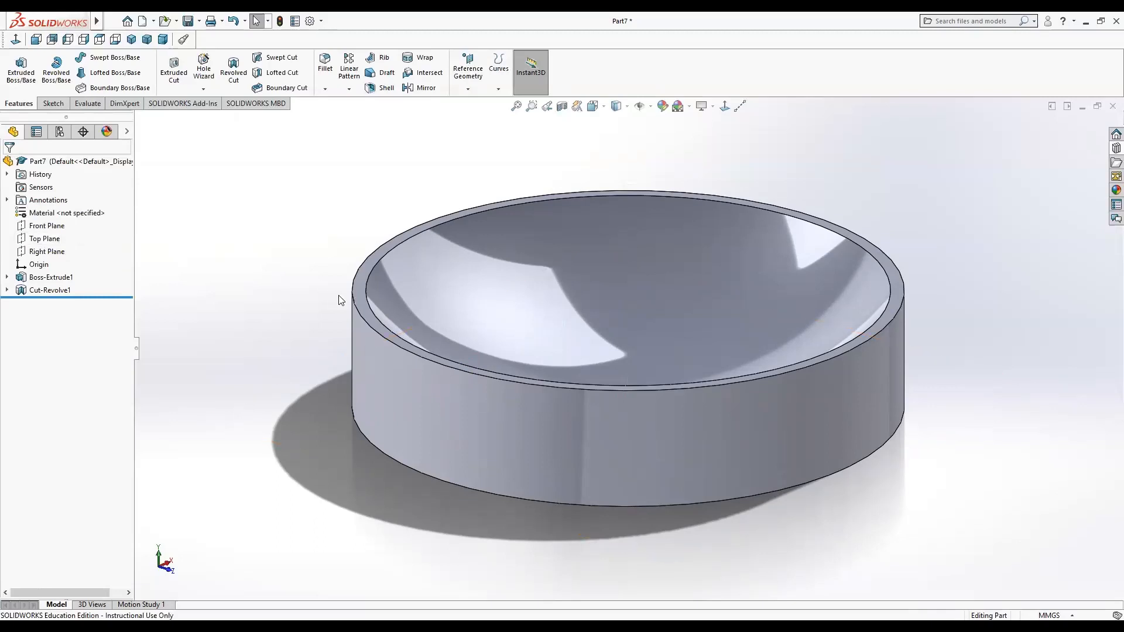
pyautogui.click(358, 302)
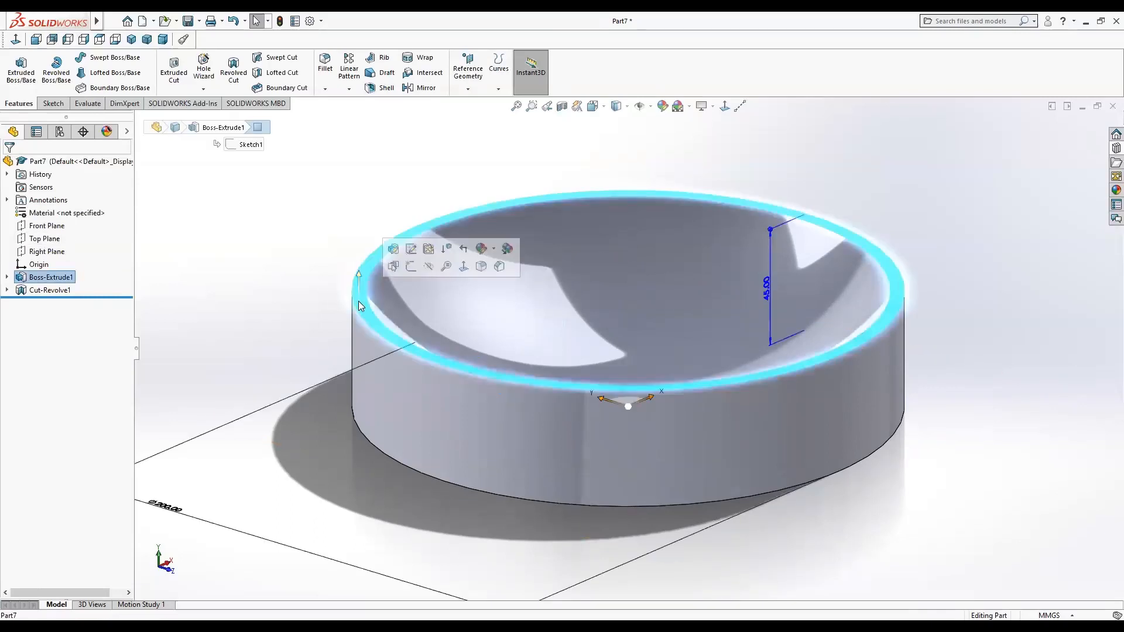
pyautogui.click(410, 266)
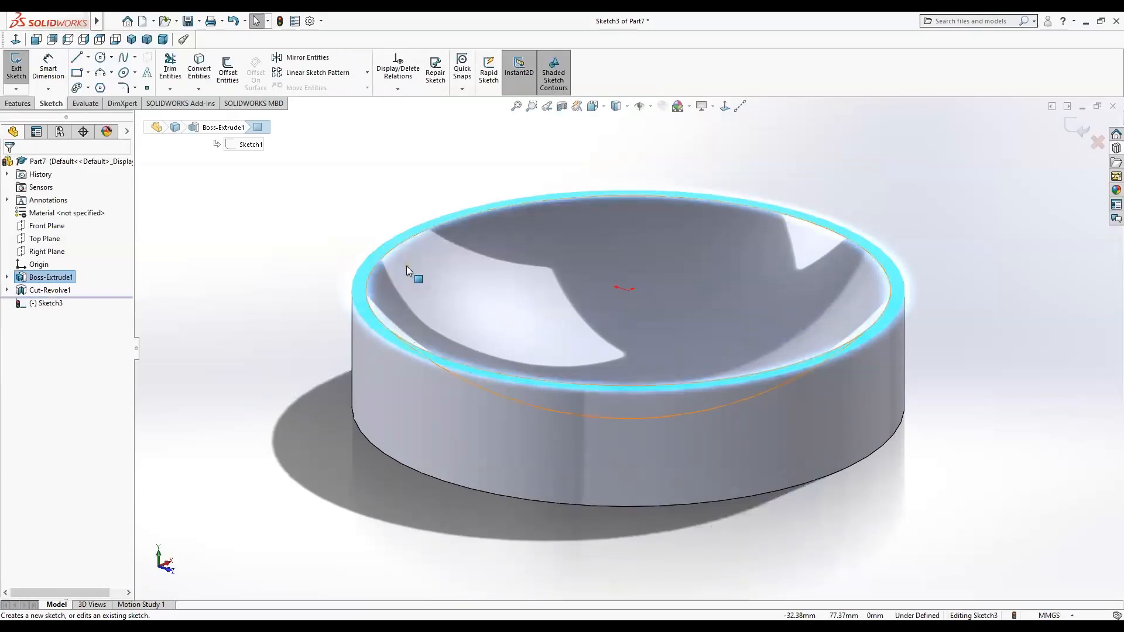
pyautogui.click(726, 107)
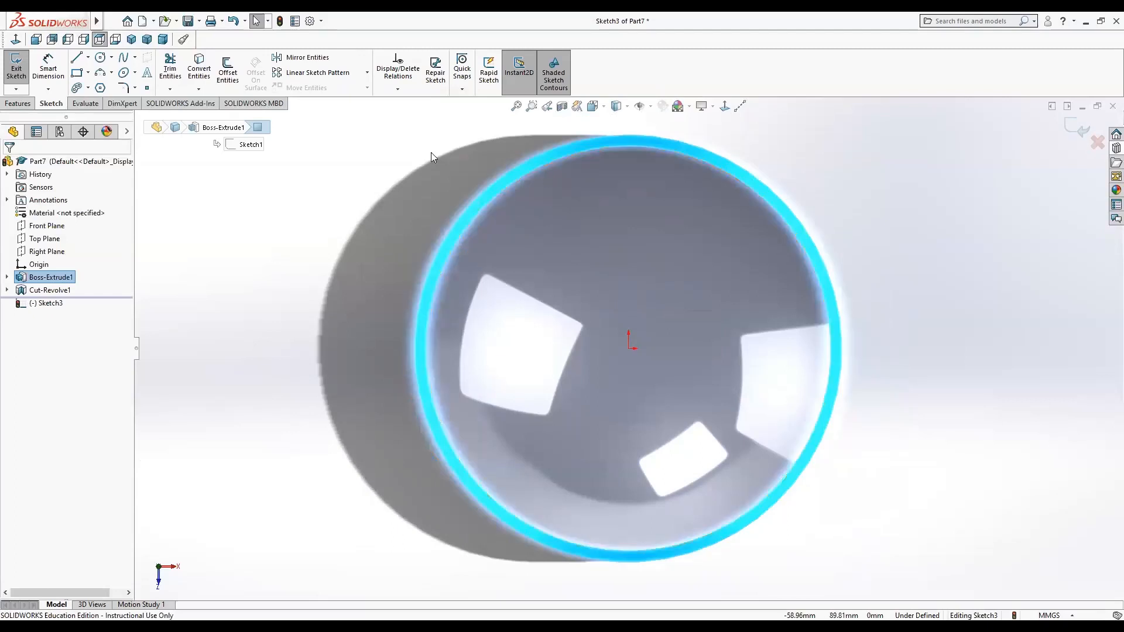
# Sketch two short lines crossing the rim, one at the upper left and one at the lower right.
pyautogui.click(76, 57)
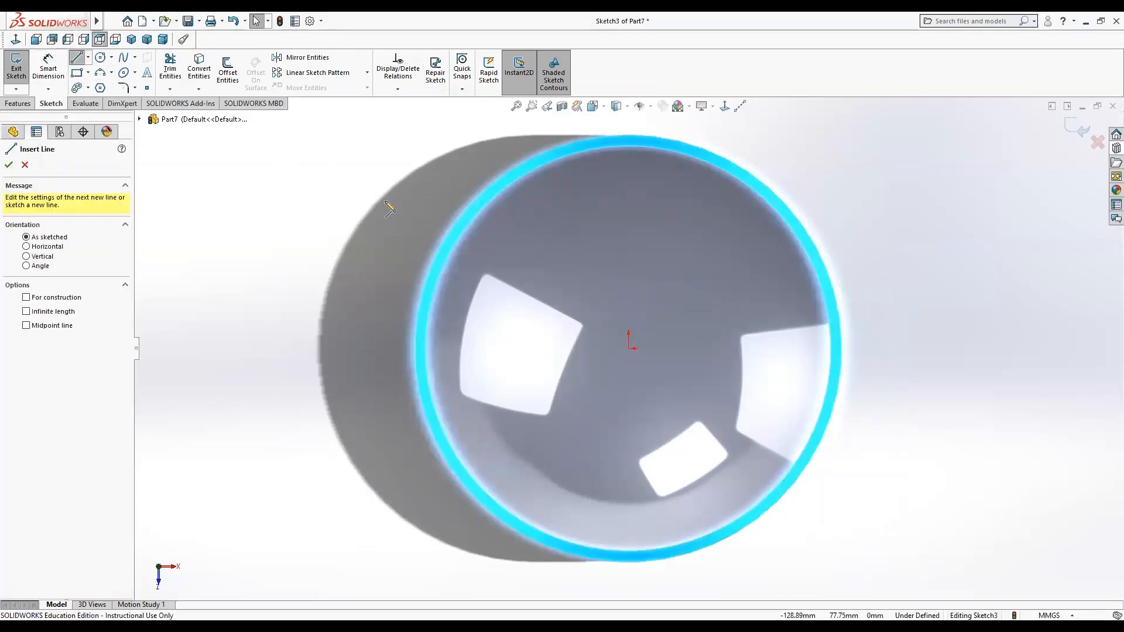
pyautogui.click(534, 176)
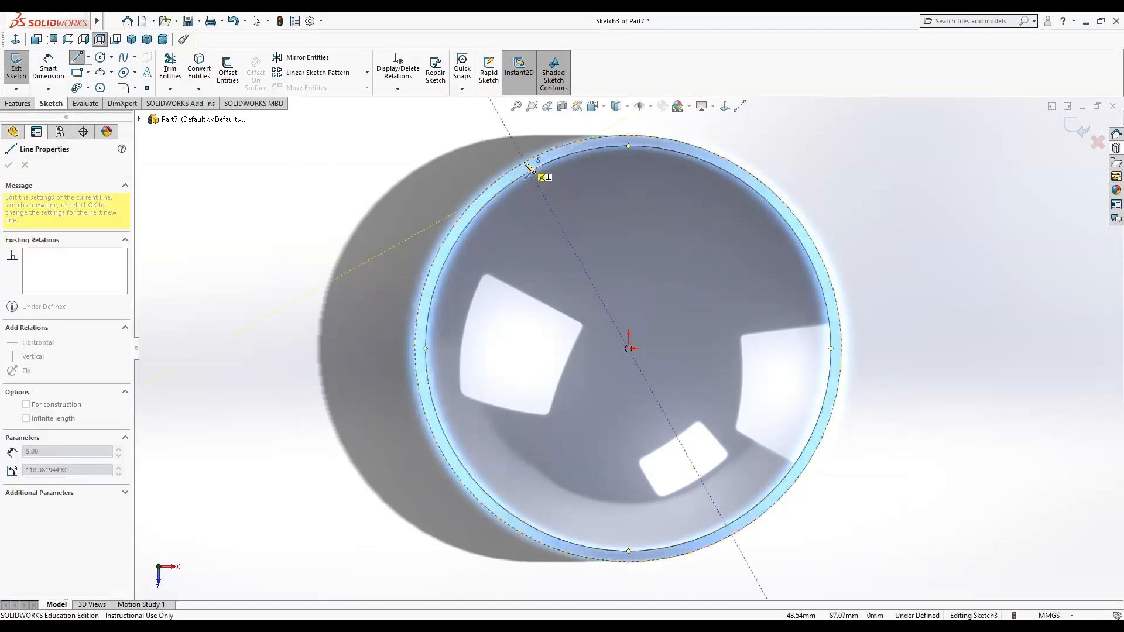
pyautogui.click(525, 159)
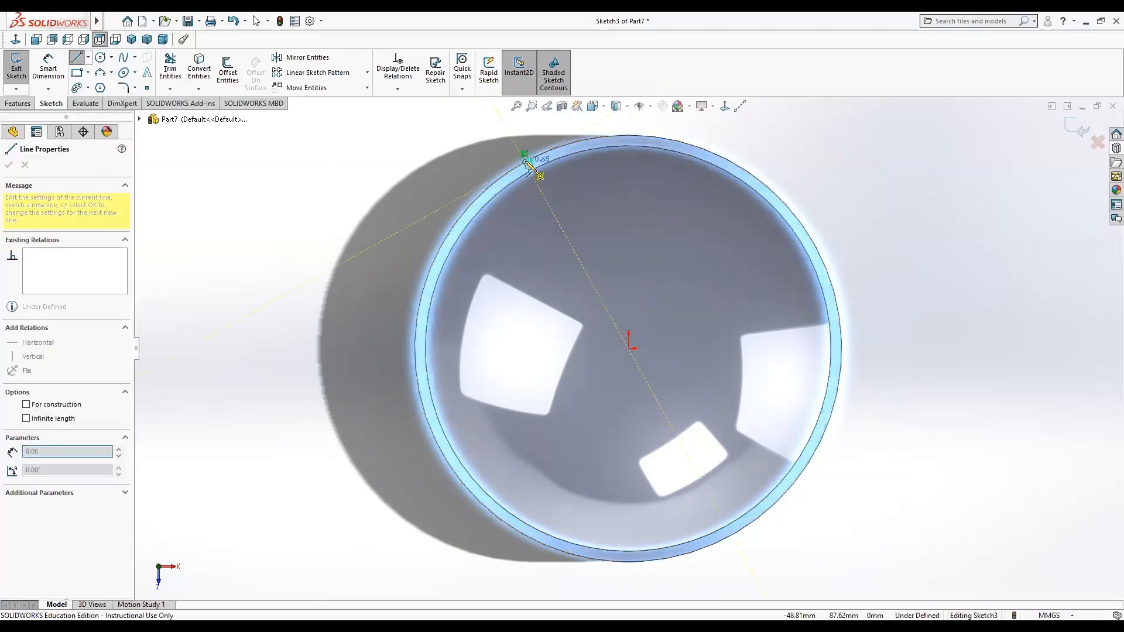
pyautogui.press('Escape')
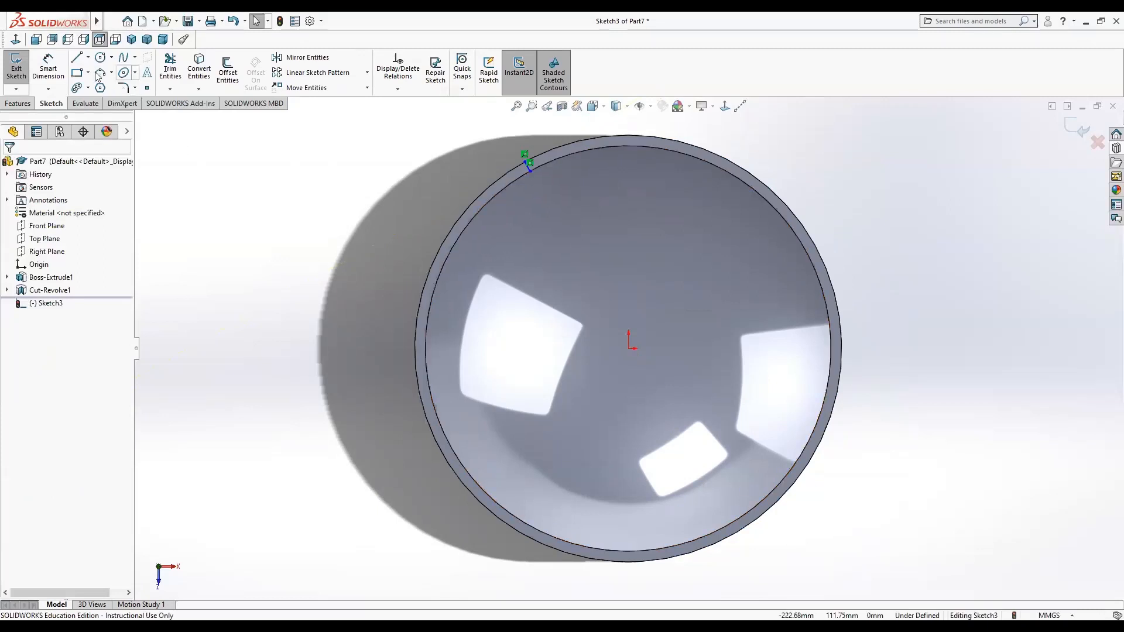
pyautogui.click(76, 56)
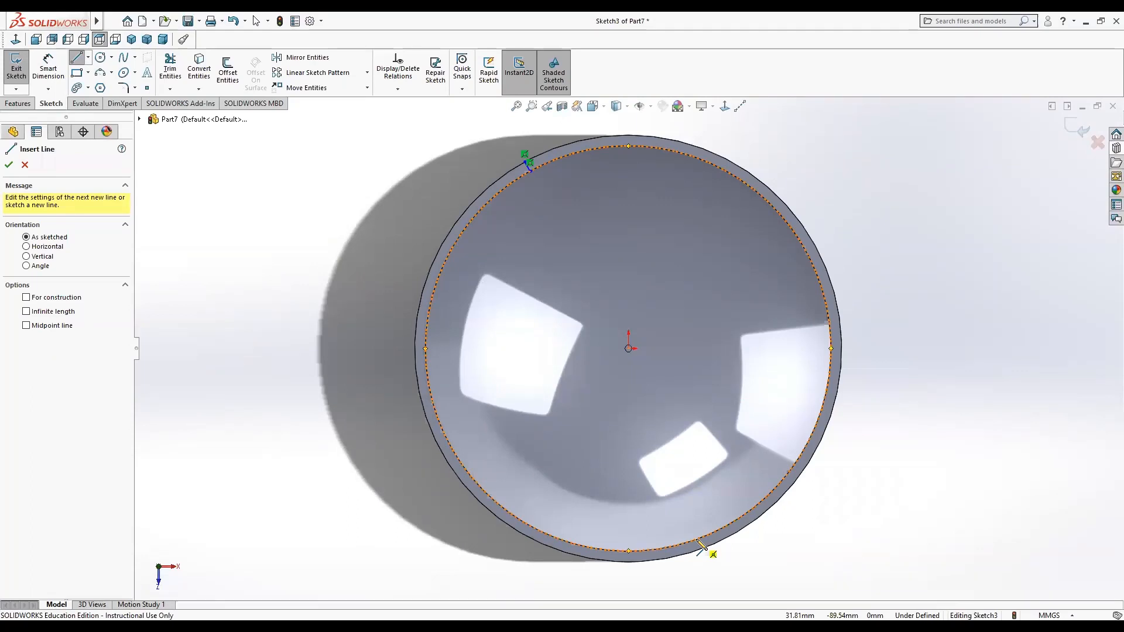
pyautogui.click(733, 532)
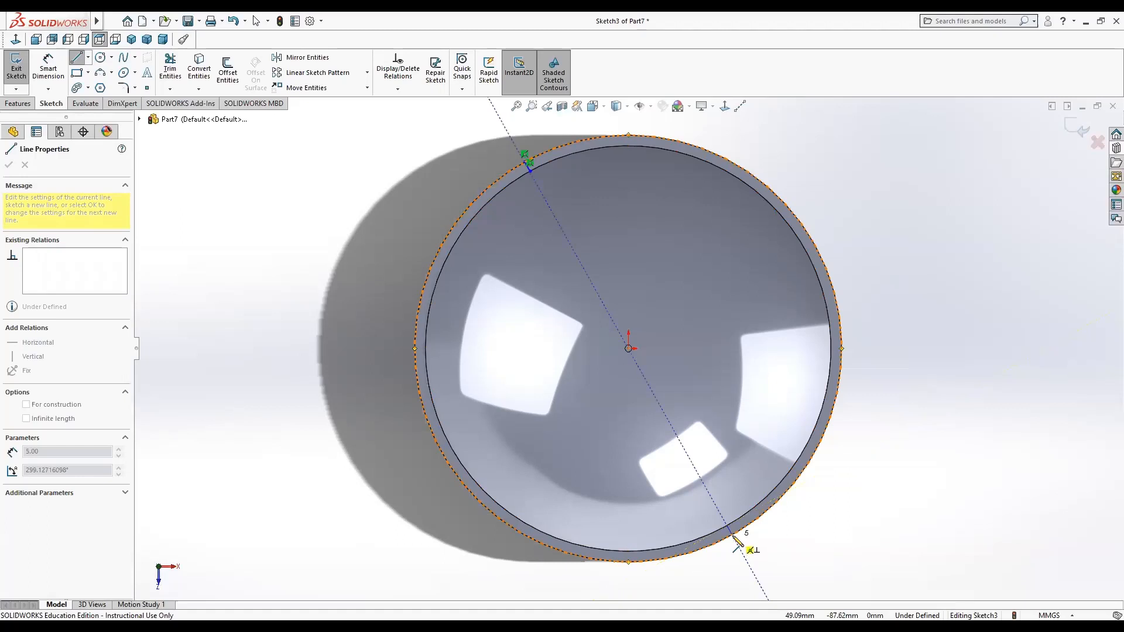
pyautogui.click(735, 540)
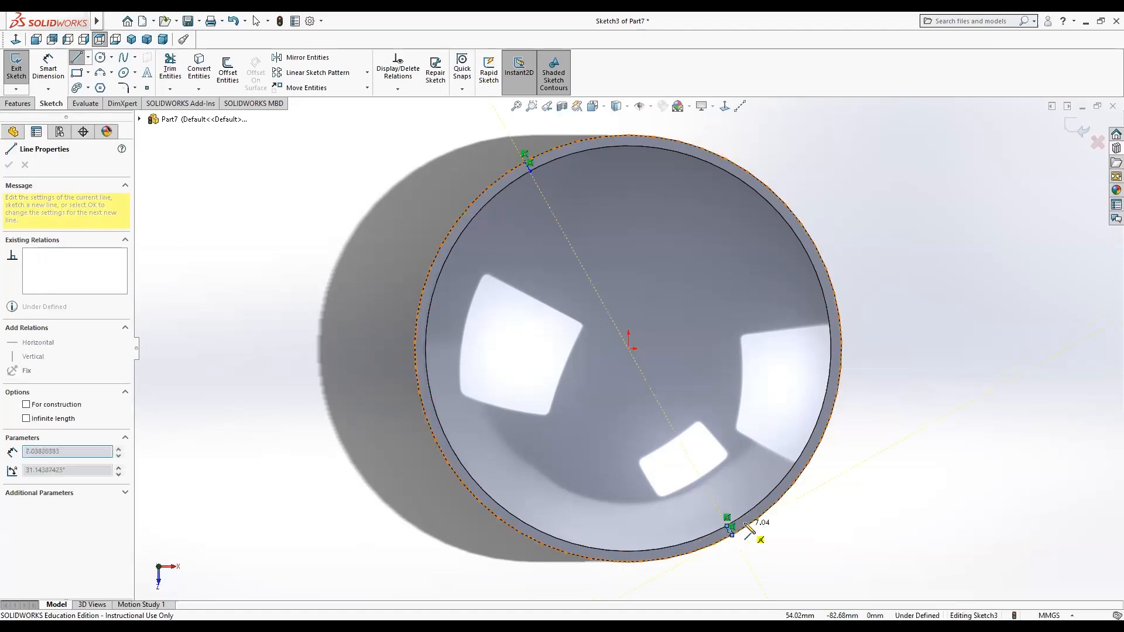
pyautogui.press('Escape')
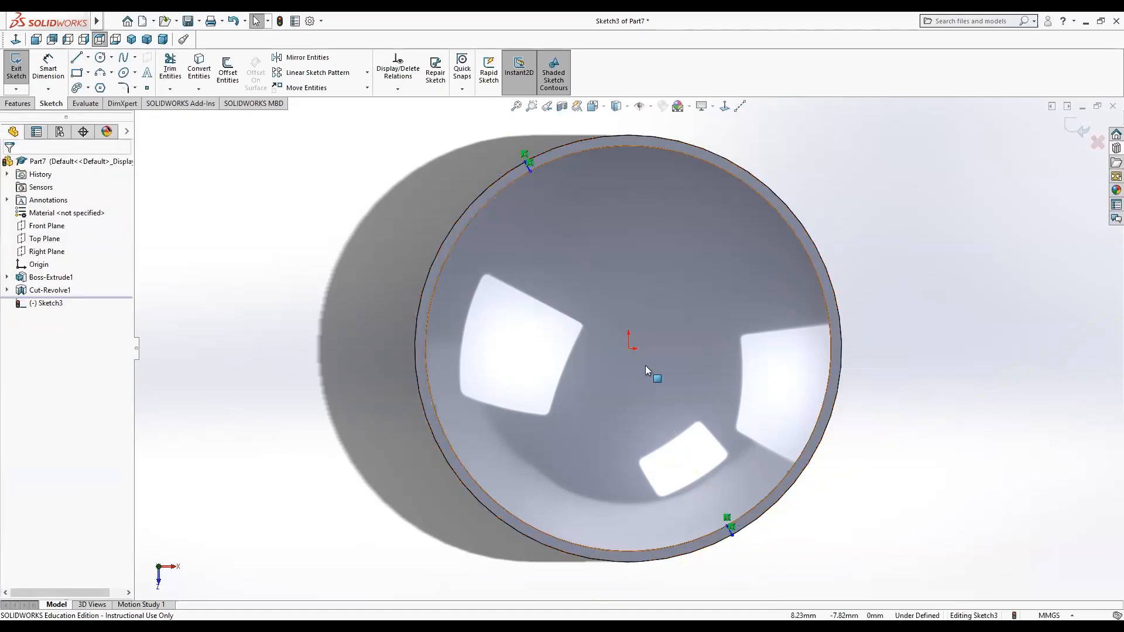
# Convert the dish's inner top edge into the sketch with Convert Entities.
pyautogui.click(199, 67)
pyautogui.click(573, 145)
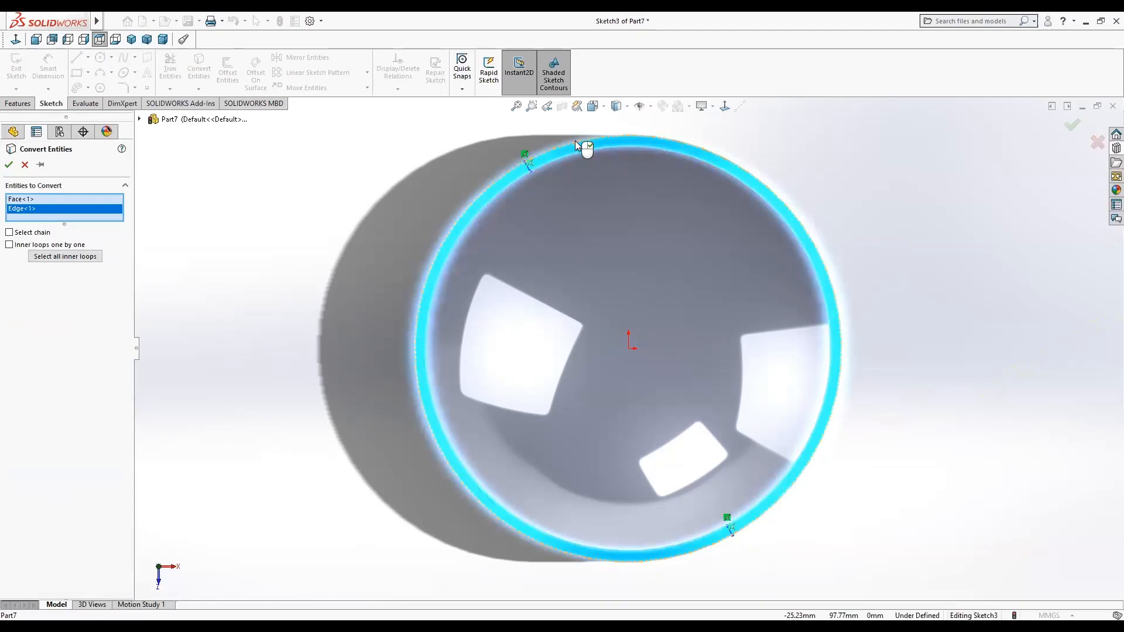
pyautogui.click(574, 143)
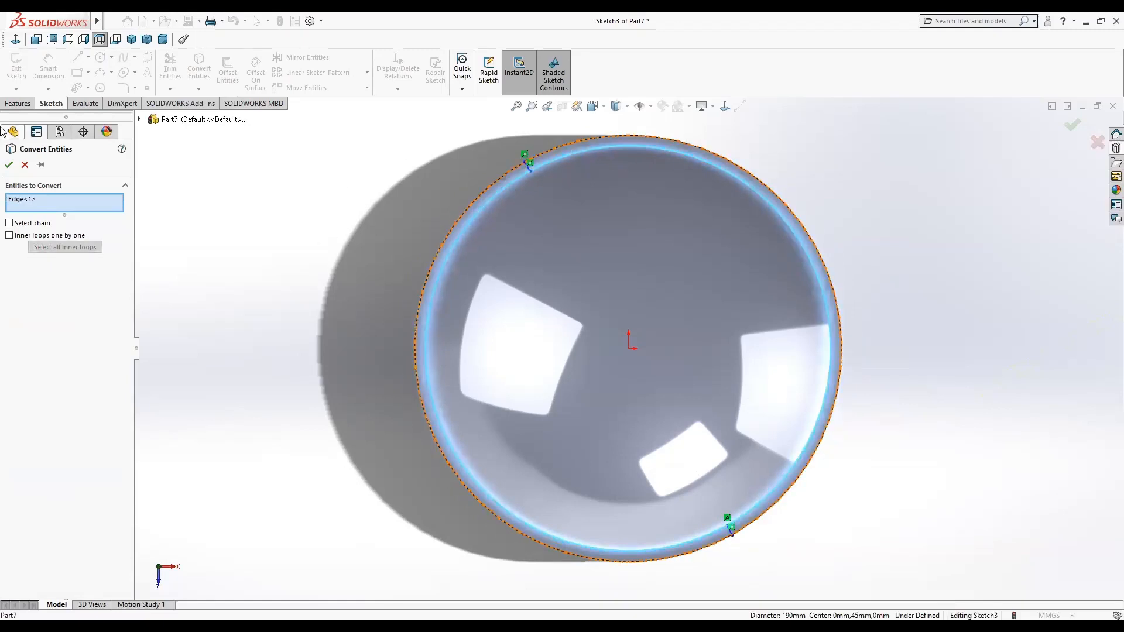
pyautogui.click(9, 164)
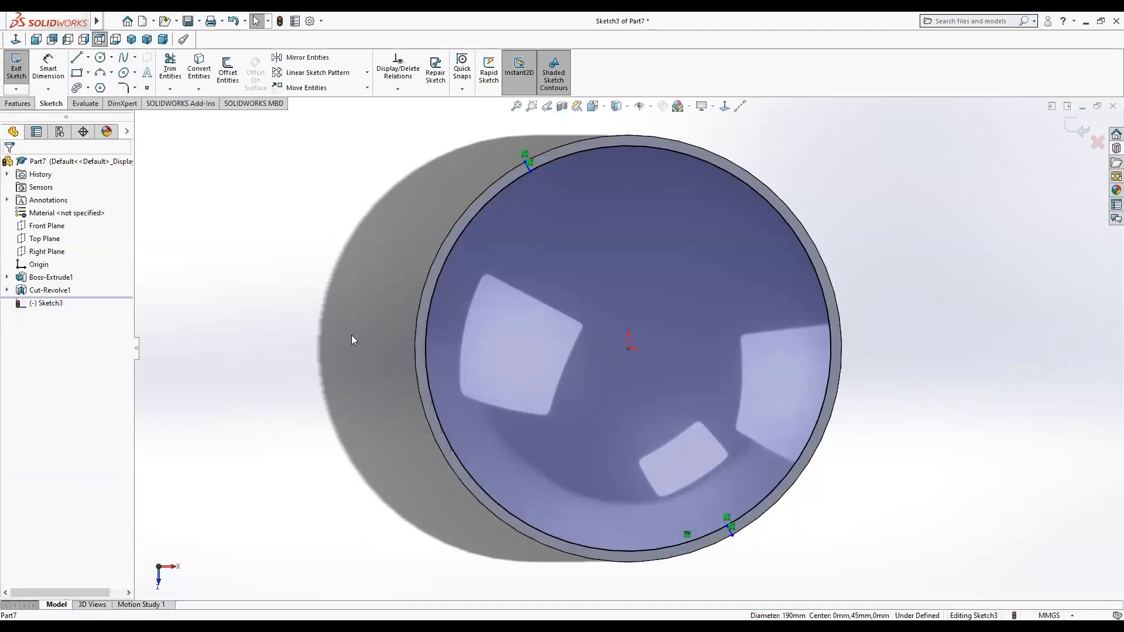
pyautogui.click(171, 72)
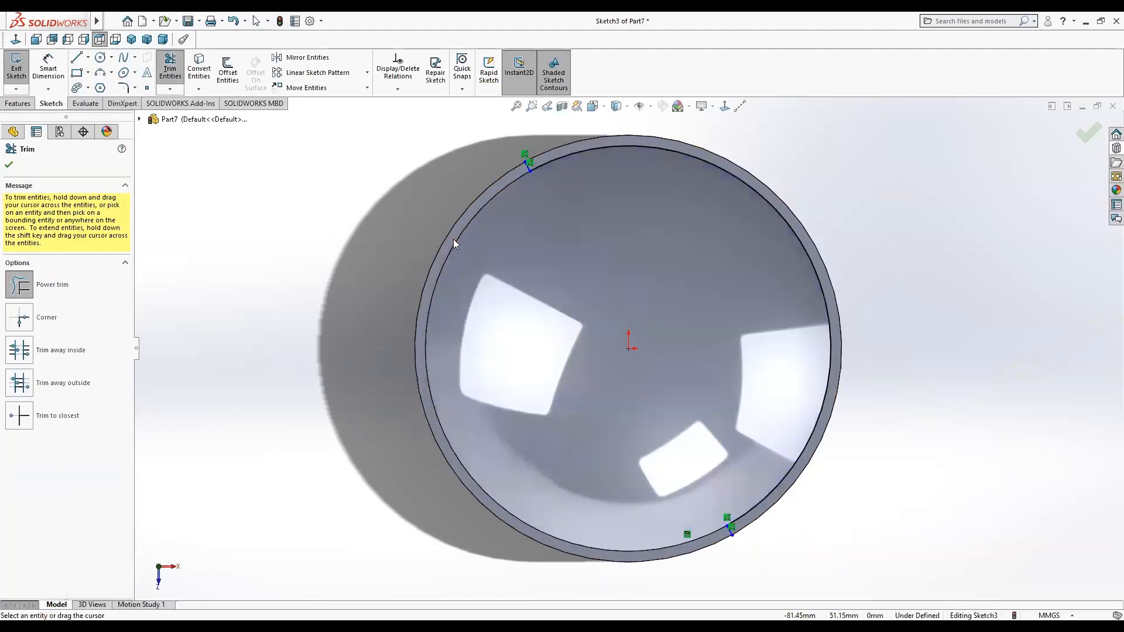
pyautogui.moveTo(448, 229)
pyautogui.mouseDown()
pyautogui.moveTo(426, 206)
pyautogui.moveTo(450, 231)
pyautogui.mouseUp()
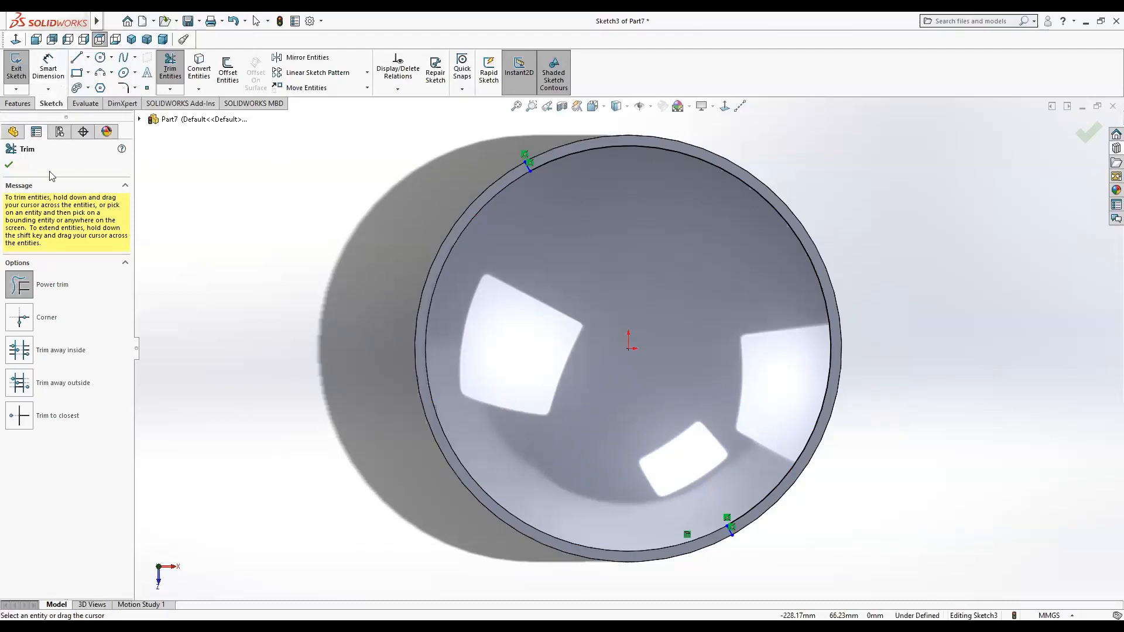
pyautogui.click(10, 165)
# Convert the disc's outer top edge into the sketch with Convert Entities.
pyautogui.click(199, 69)
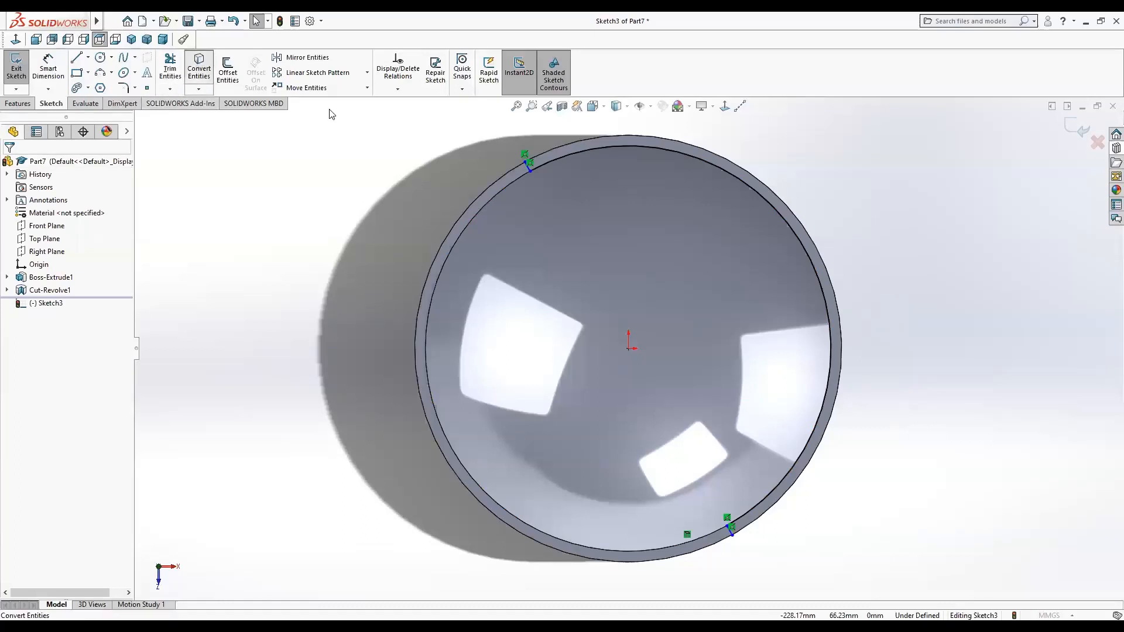
pyautogui.click(544, 152)
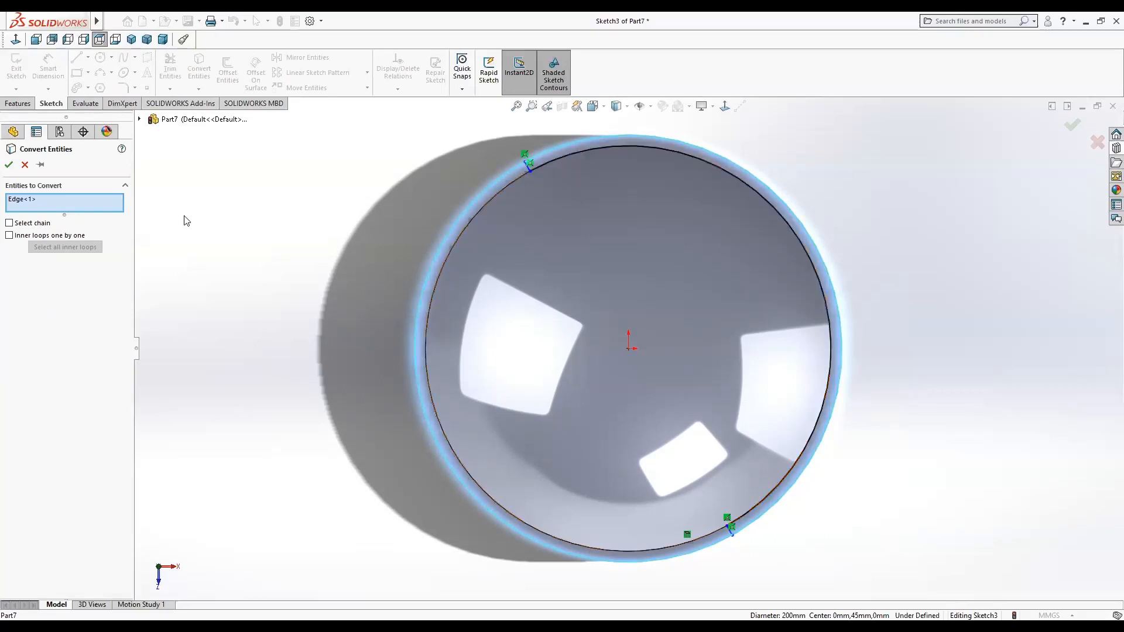
pyautogui.click(9, 165)
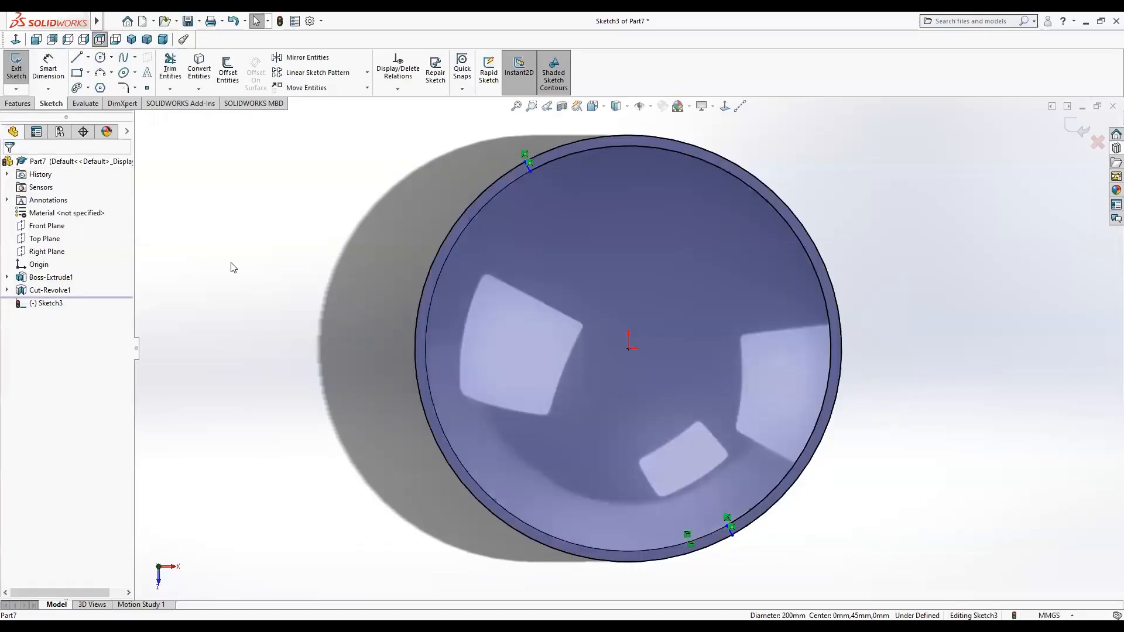
# Power-trim the converted circles on the left side between the two lines, leaving a rim segment.
pyautogui.click(169, 69)
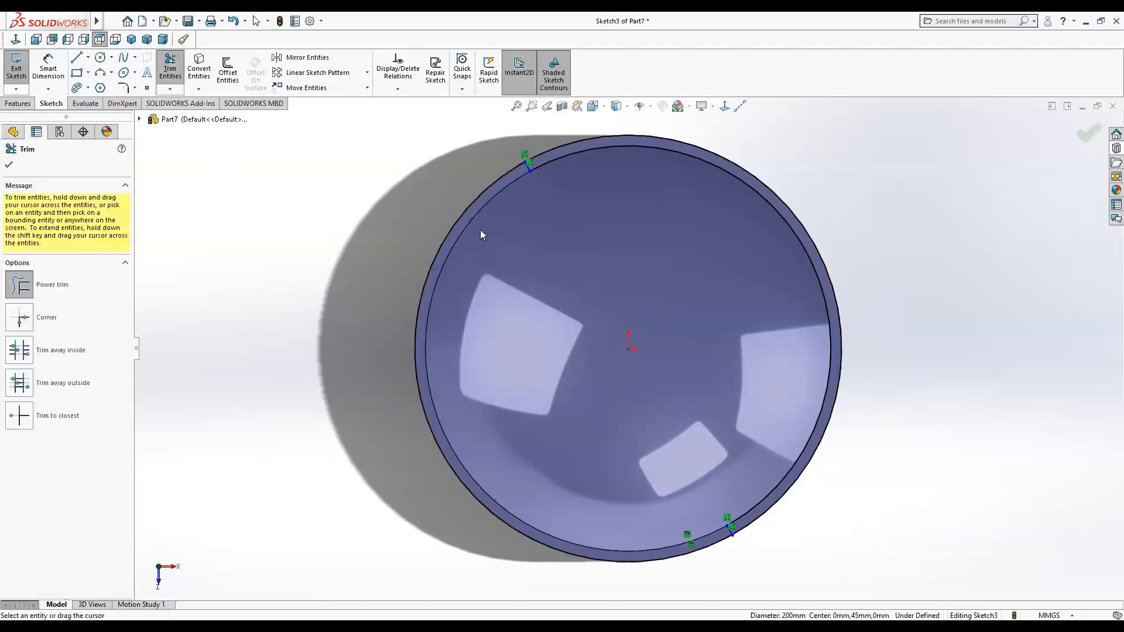
pyautogui.moveTo(480, 230); pyautogui.dragTo(439, 194)
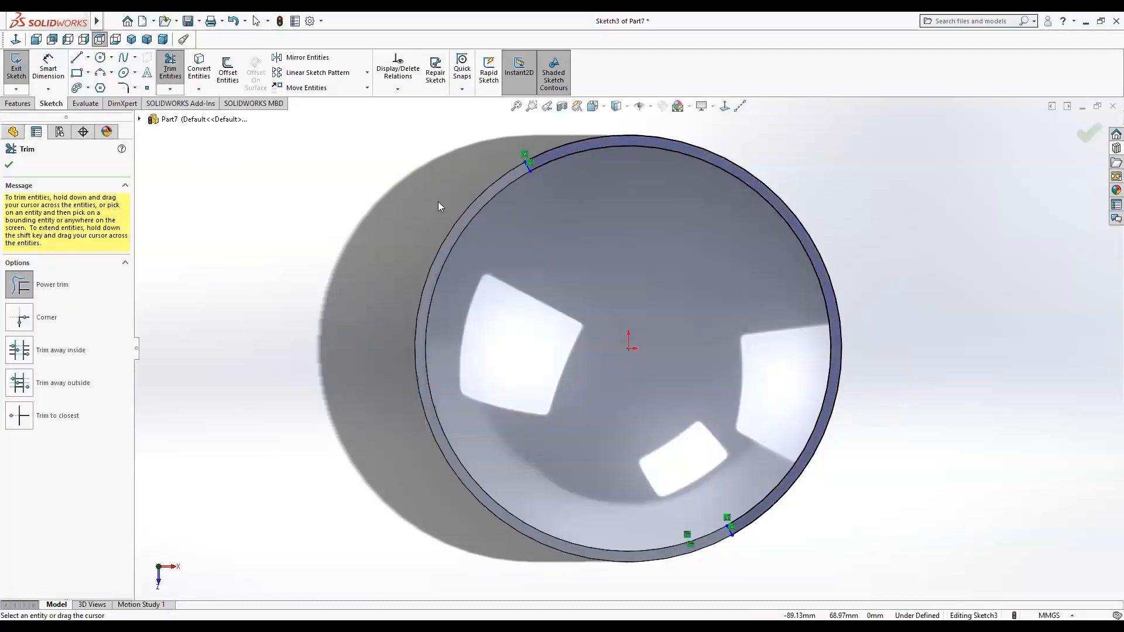
pyautogui.click(9, 167)
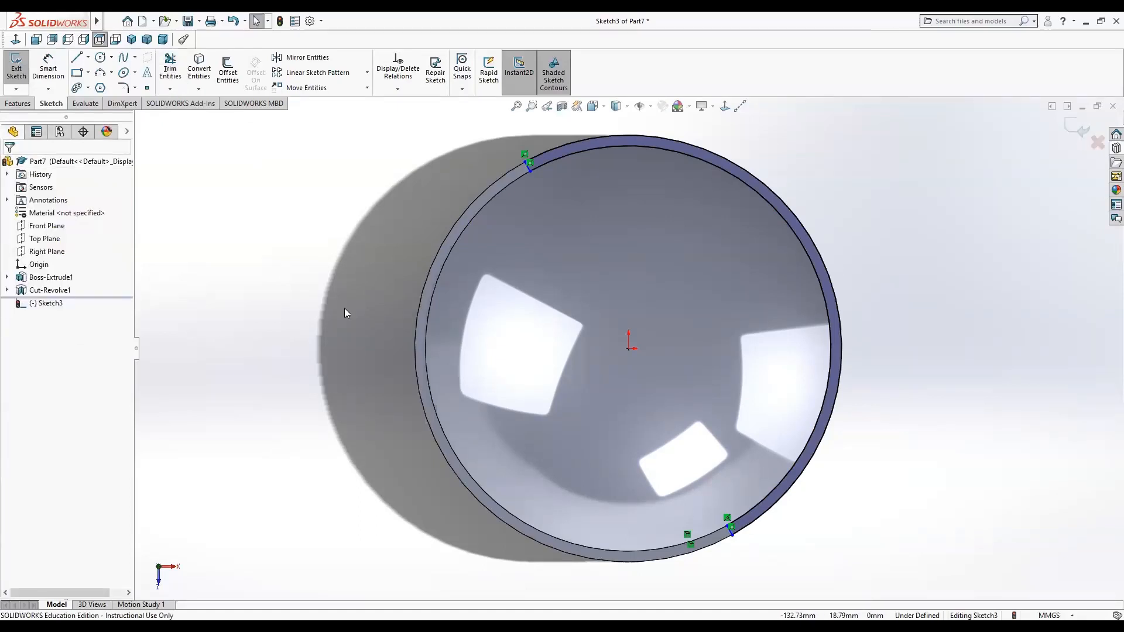
# Extrude the remaining rim segment profile 20 mm upward to form a partial wall on the disc.
pyautogui.click(18, 103)
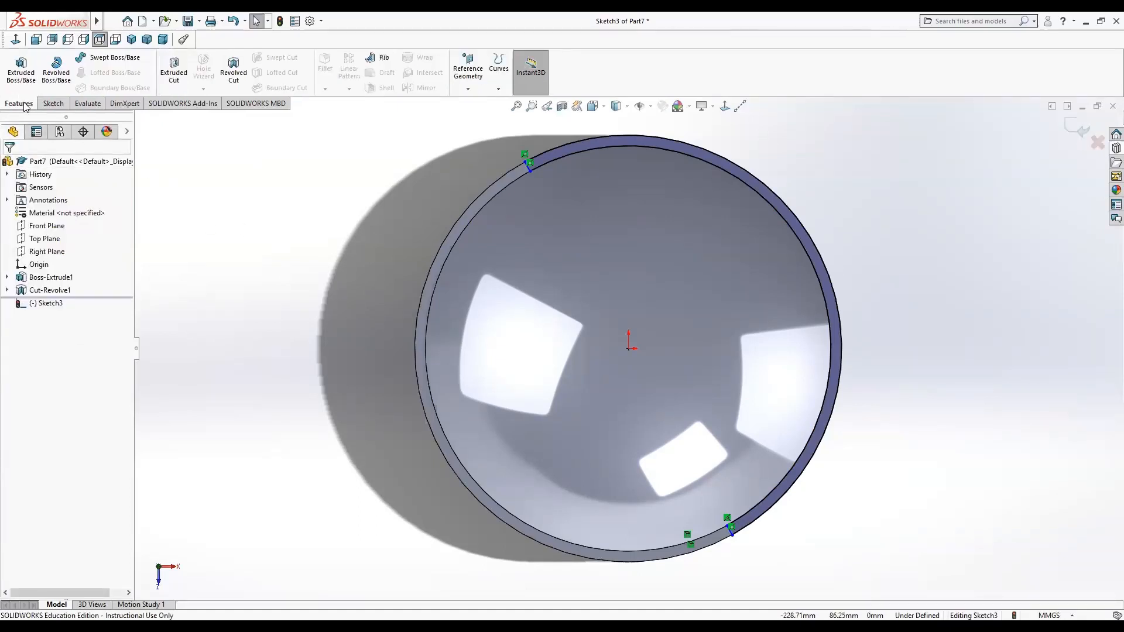
pyautogui.click(29, 75)
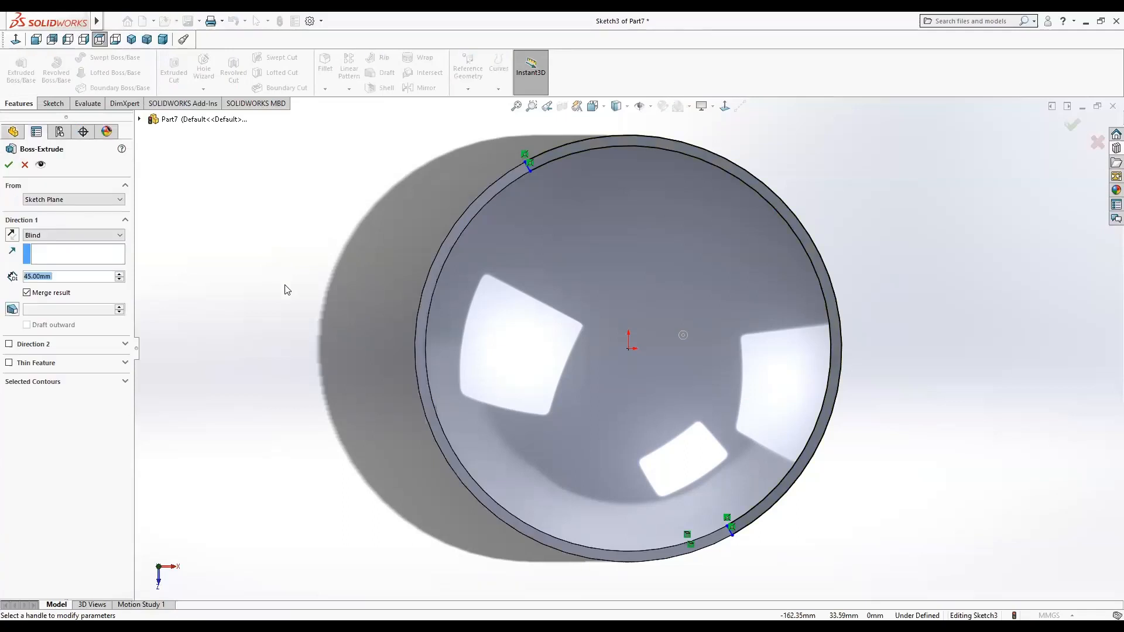
pyautogui.moveTo(301, 258); pyautogui.dragTo(316, 185, button='middle')
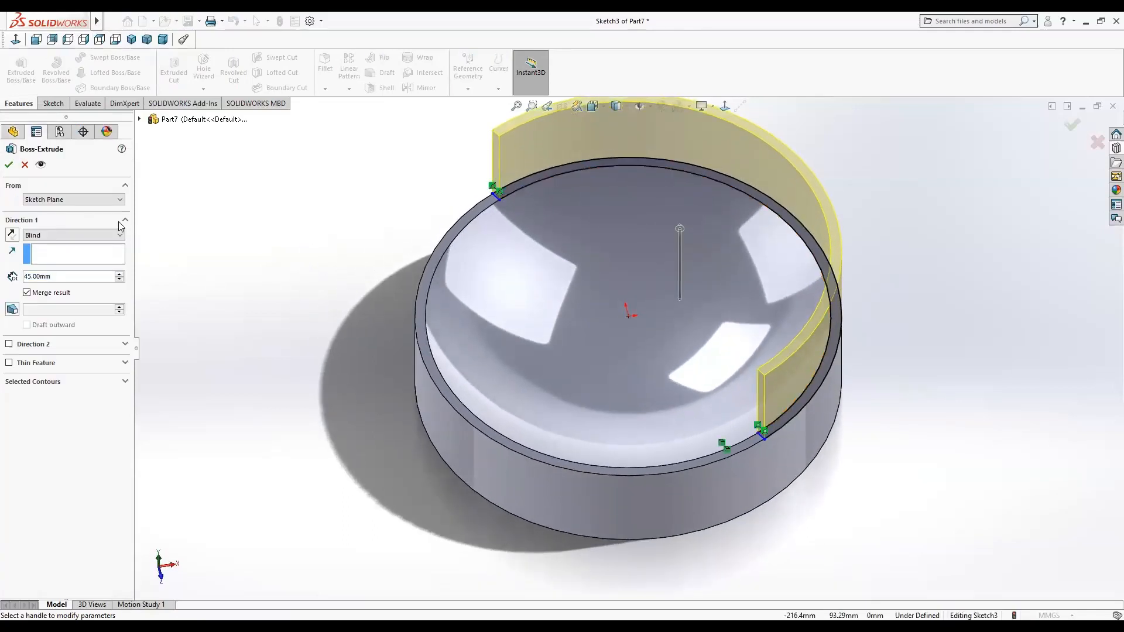
pyautogui.doubleClick(30, 277)
pyautogui.write('20')
pyautogui.press('Return')
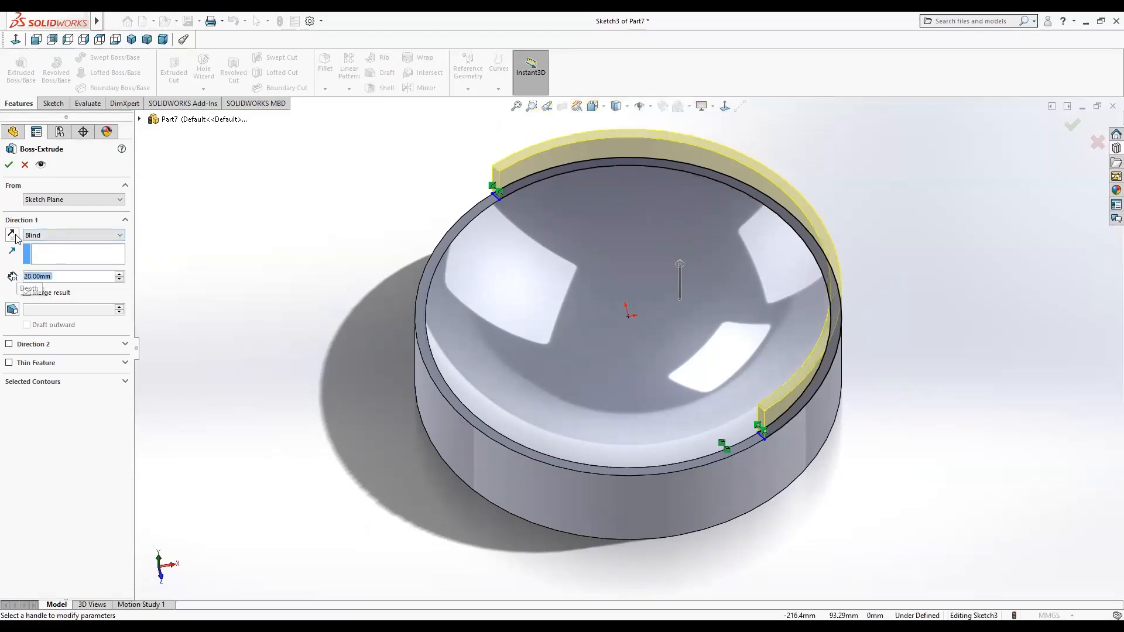
pyautogui.click(9, 164)
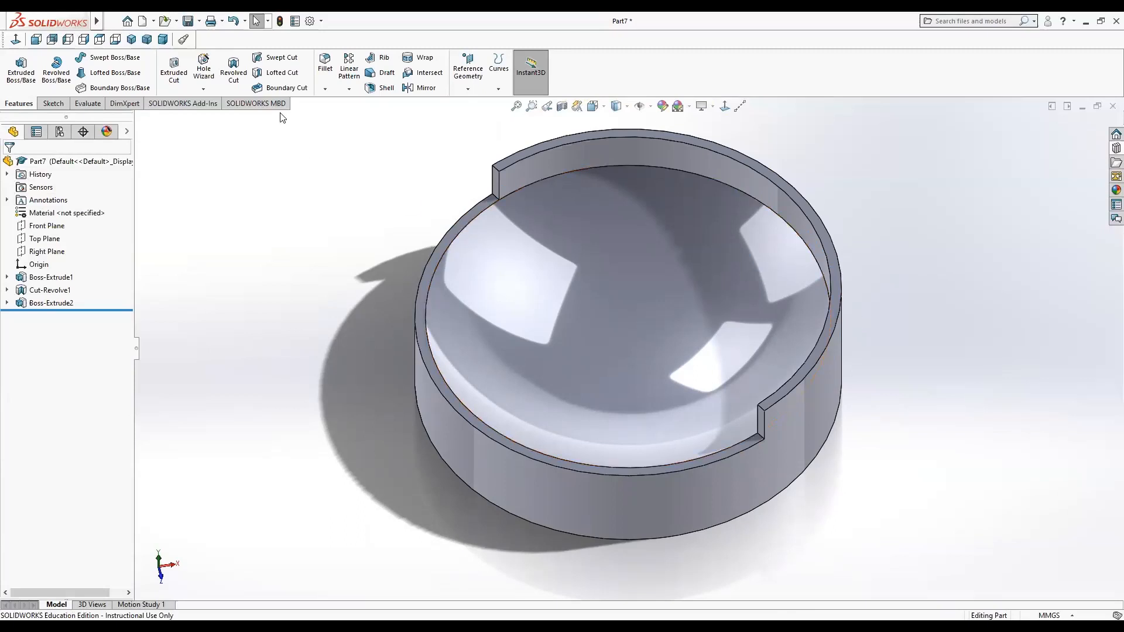
# Save the part as Dish2 in the MarbleDrop folder.
pyautogui.click(187, 22)
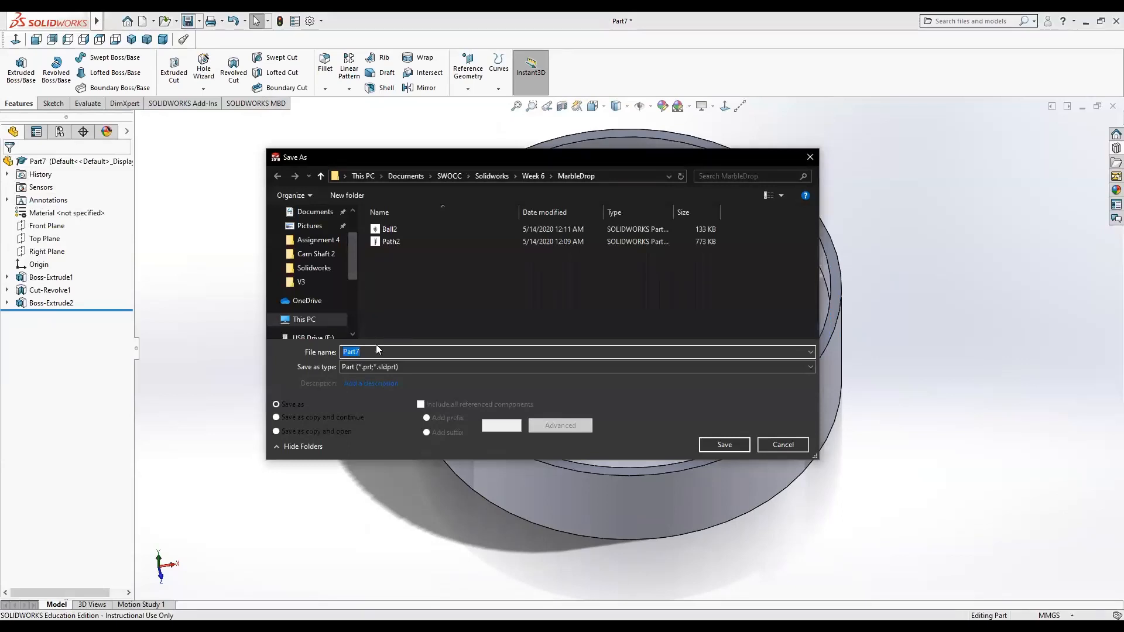
pyautogui.write('dish')
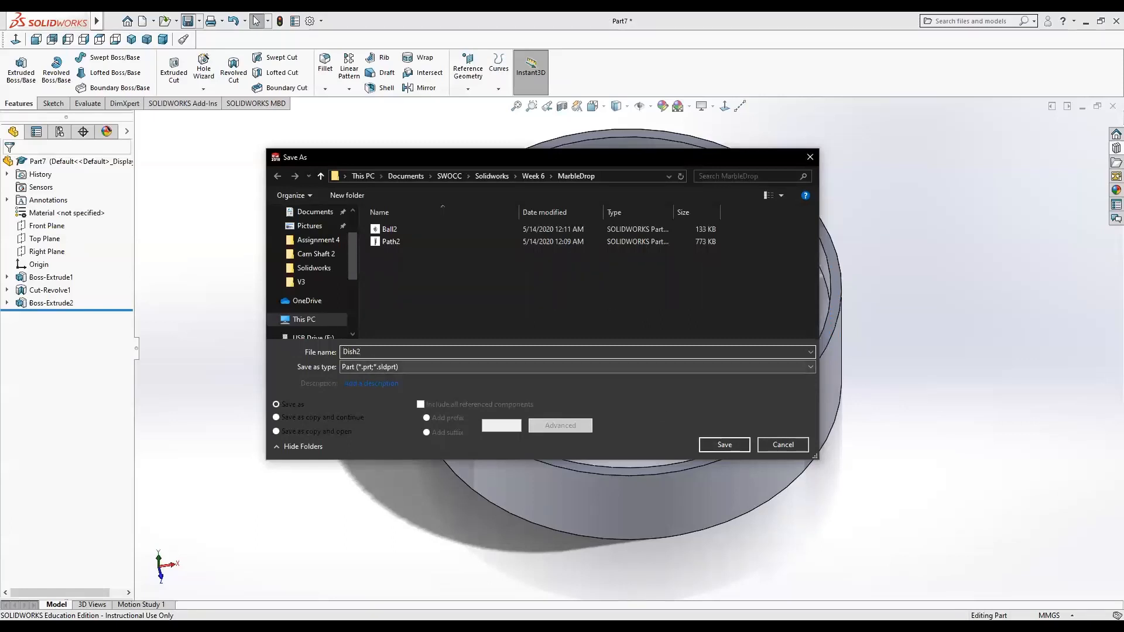
pyautogui.click(718, 446)
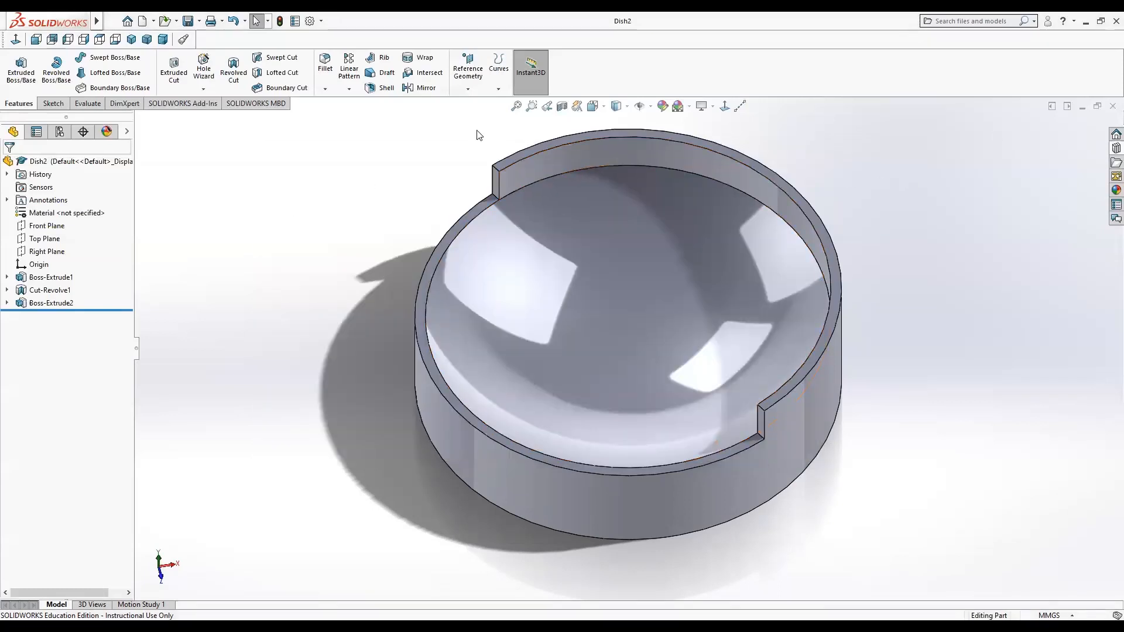
# Create a new assembly and place the Dish2 part as its first component.
pyautogui.click(142, 22)
pyautogui.click(402, 280)
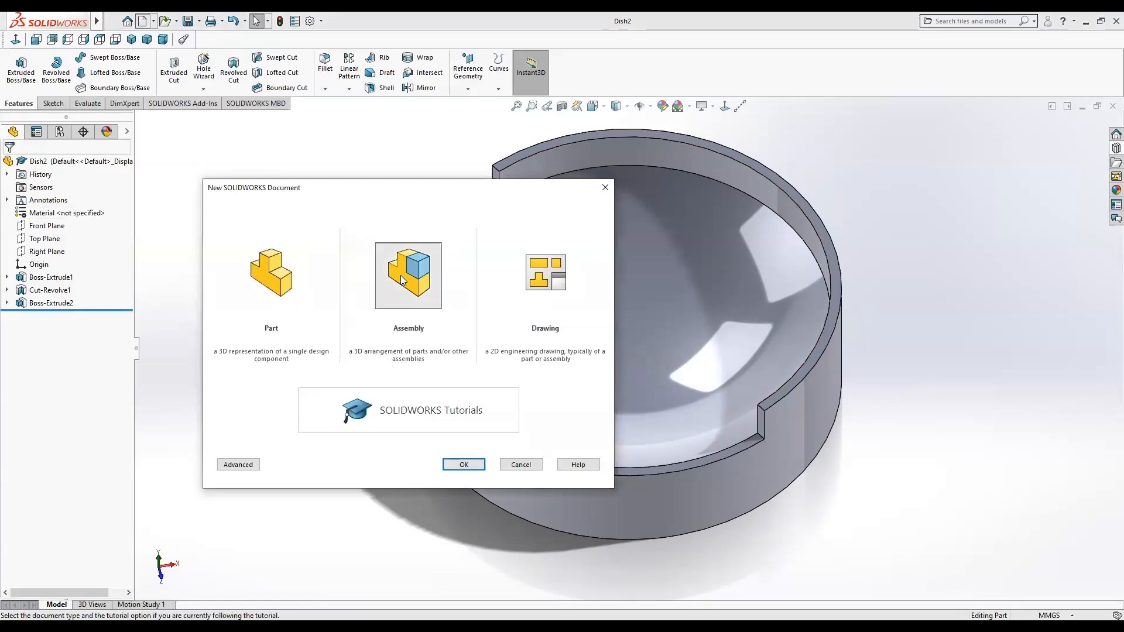
pyautogui.click(447, 466)
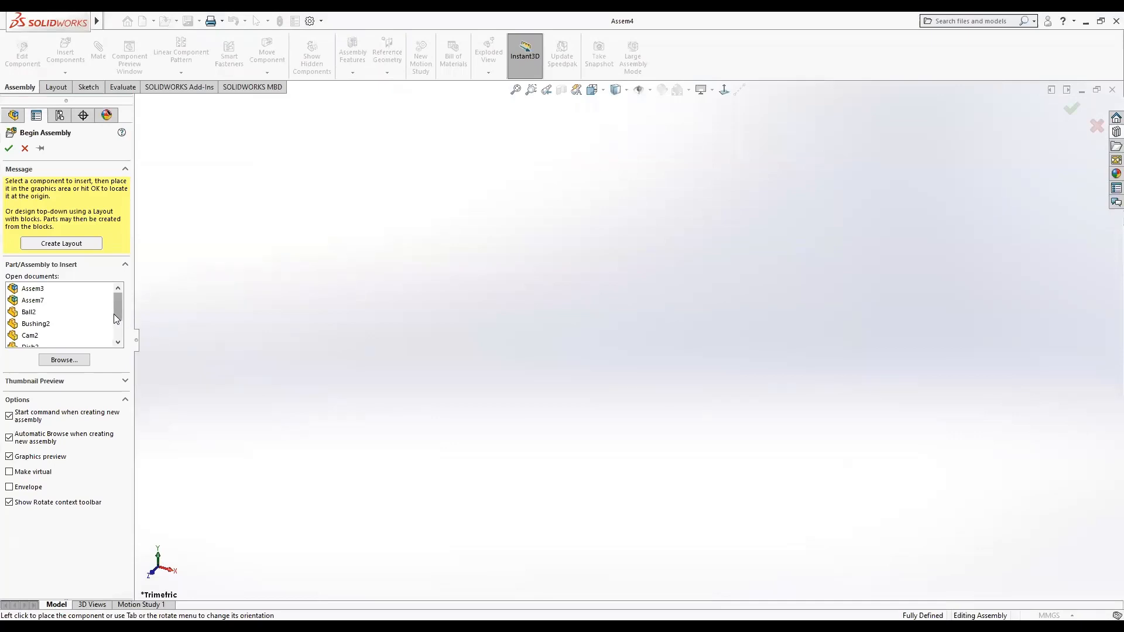
pyautogui.moveTo(115, 318); pyautogui.dragTo(117, 335)
pyautogui.click(35, 312)
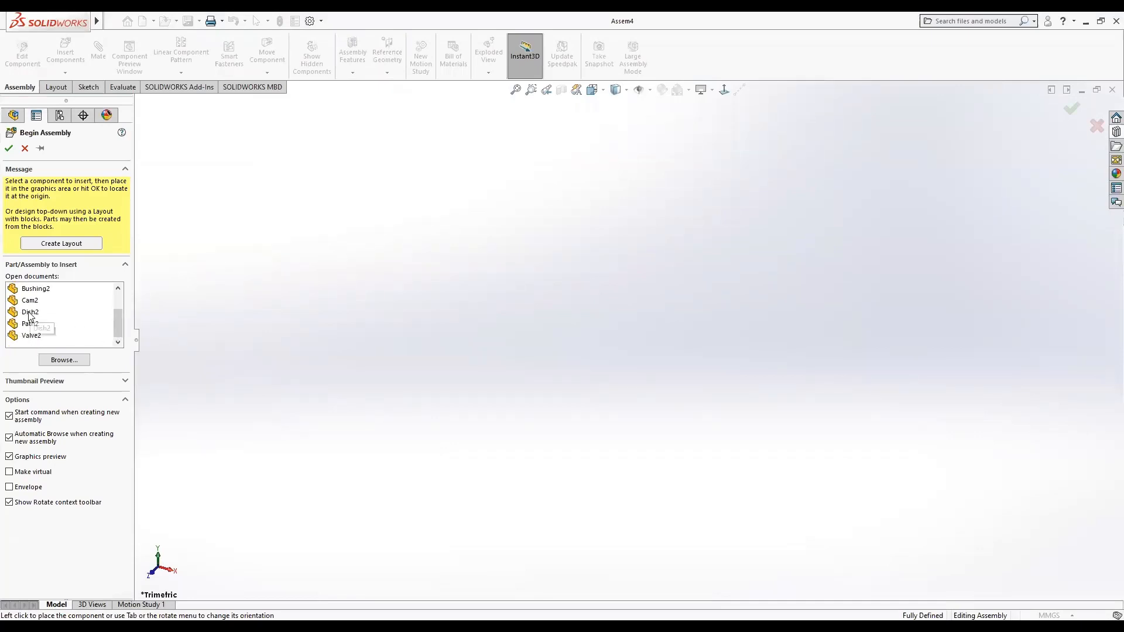
pyautogui.click(554, 317)
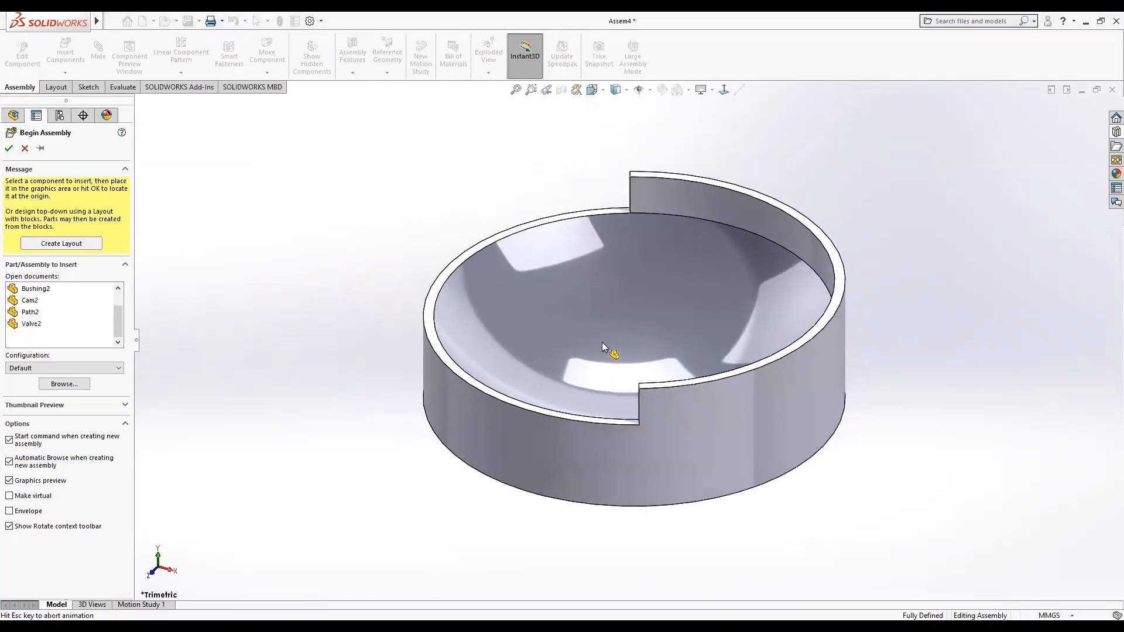
# Place the dish, then insert the Ball2 part into the assembly beside it.
pyautogui.click(603, 342)
pyautogui.click(73, 52)
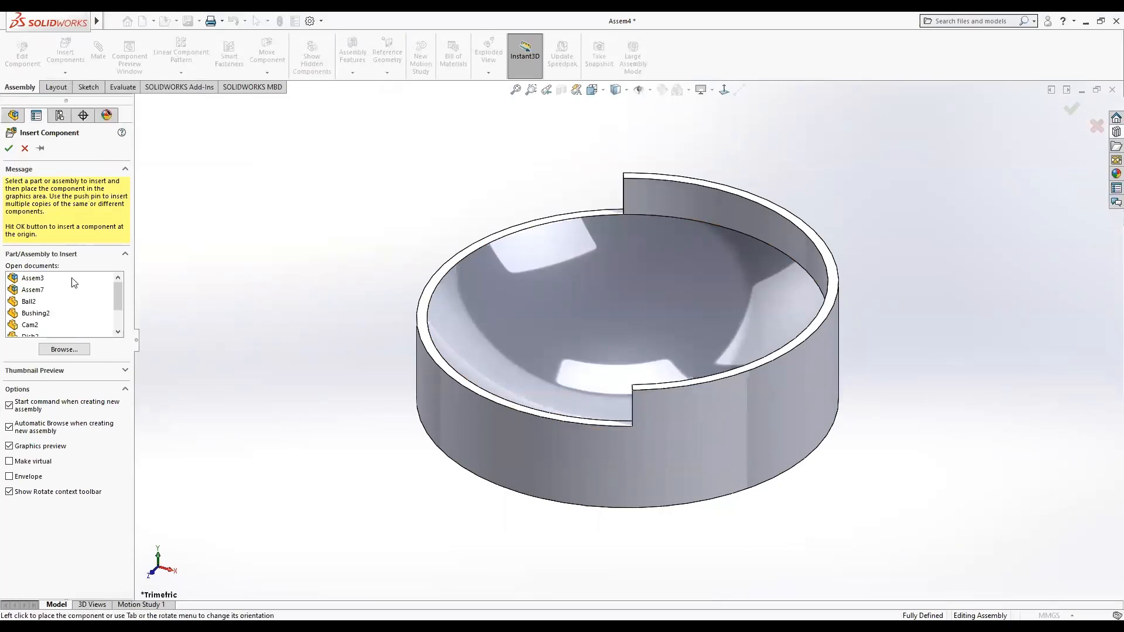
pyautogui.click(29, 301)
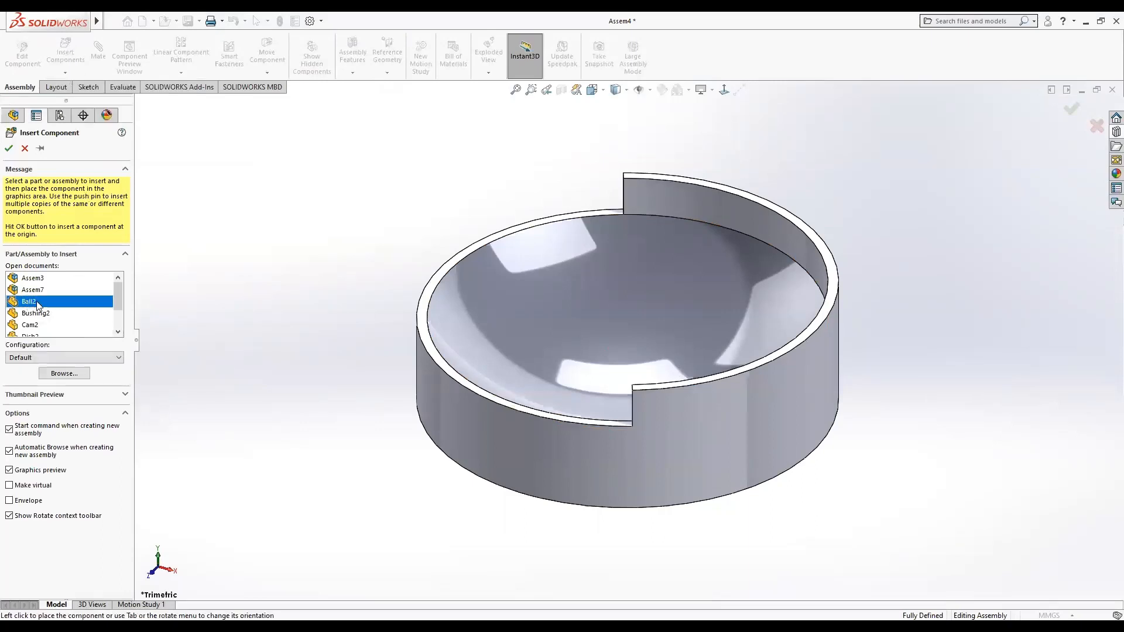
pyautogui.click(288, 225)
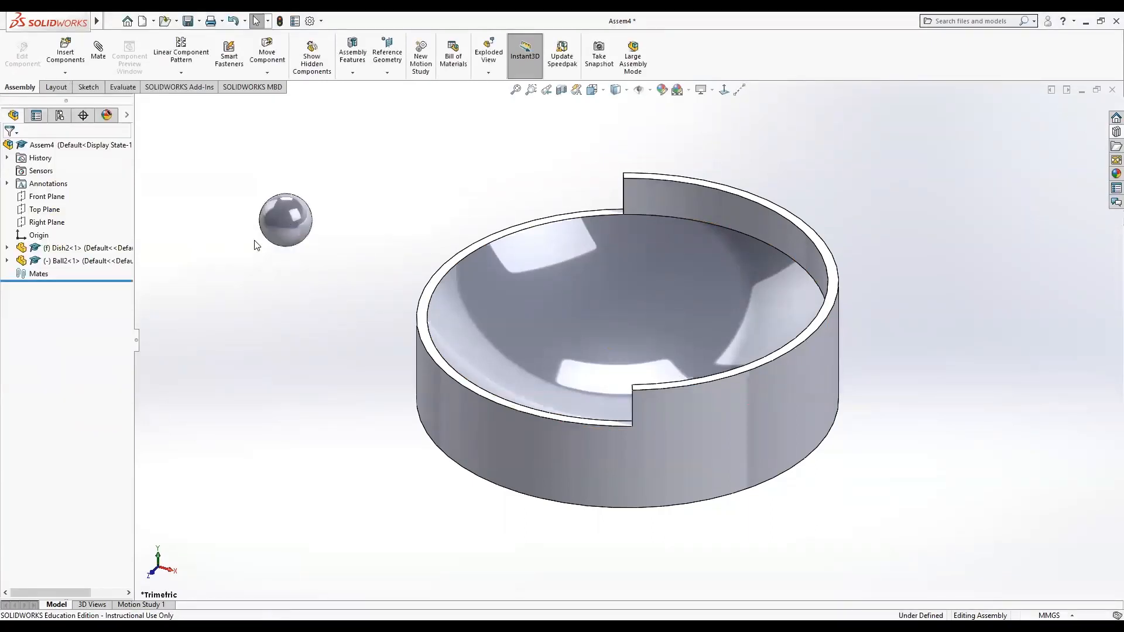
# Insert the Path2 spring part into the assembly and fit the whole assembly in view.
pyautogui.click(66, 56)
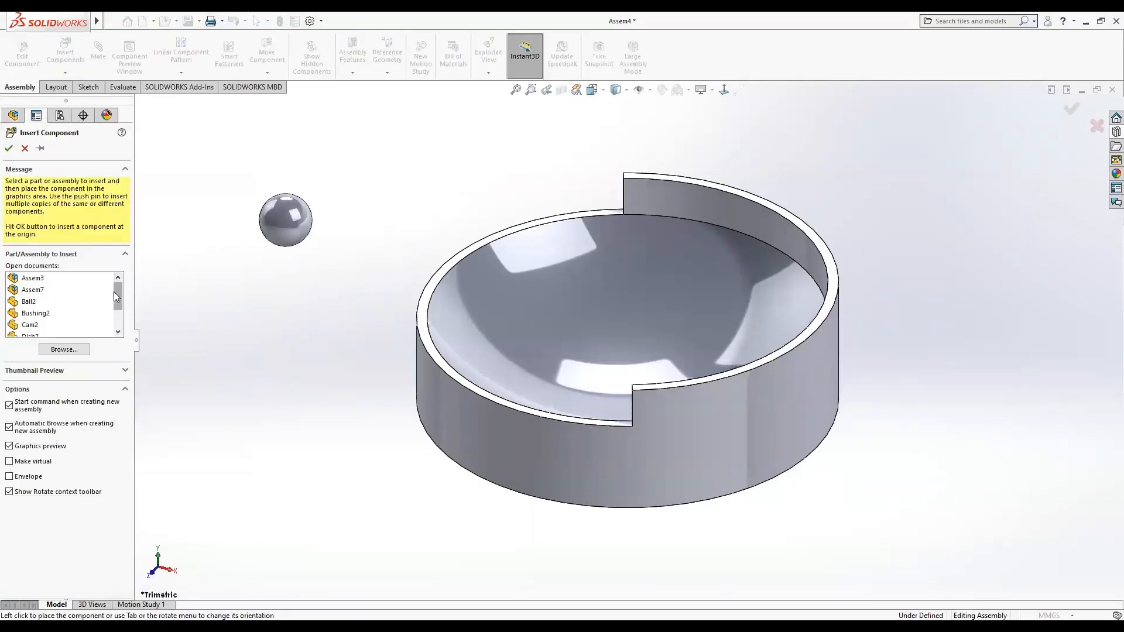
pyautogui.moveTo(114, 294); pyautogui.dragTo(111, 311)
pyautogui.click(35, 314)
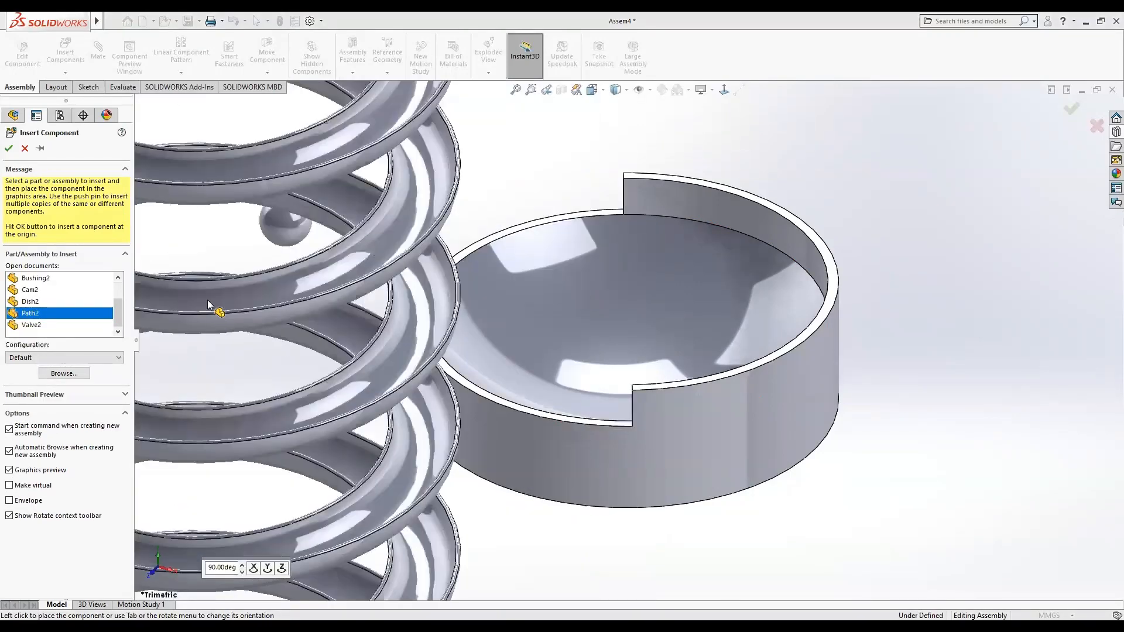
pyautogui.click(234, 282)
pyautogui.press('f')
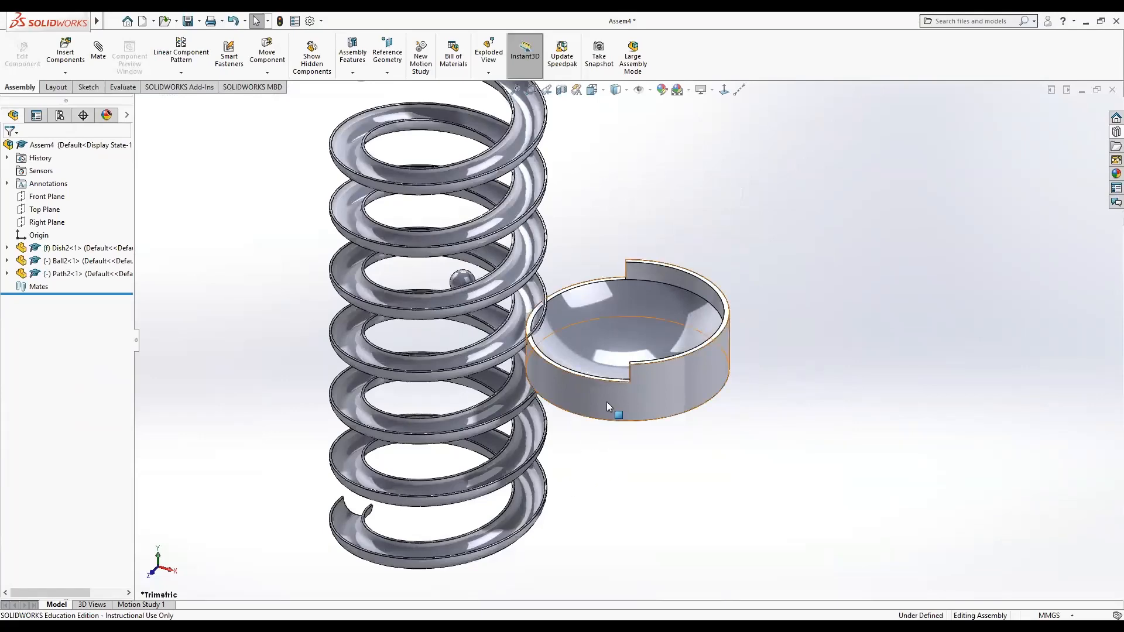
# Move the spring beside the dish and expand the Dish2 and Path2 component trees.
pyautogui.moveTo(523, 540); pyautogui.dragTo(470, 499)
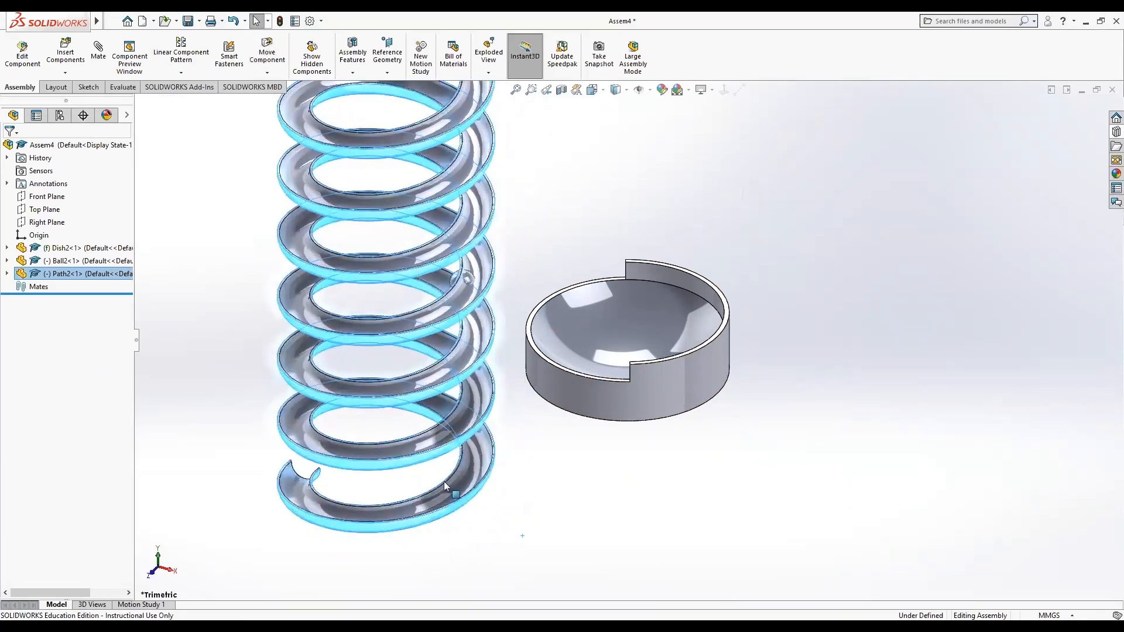
pyautogui.click(6, 274)
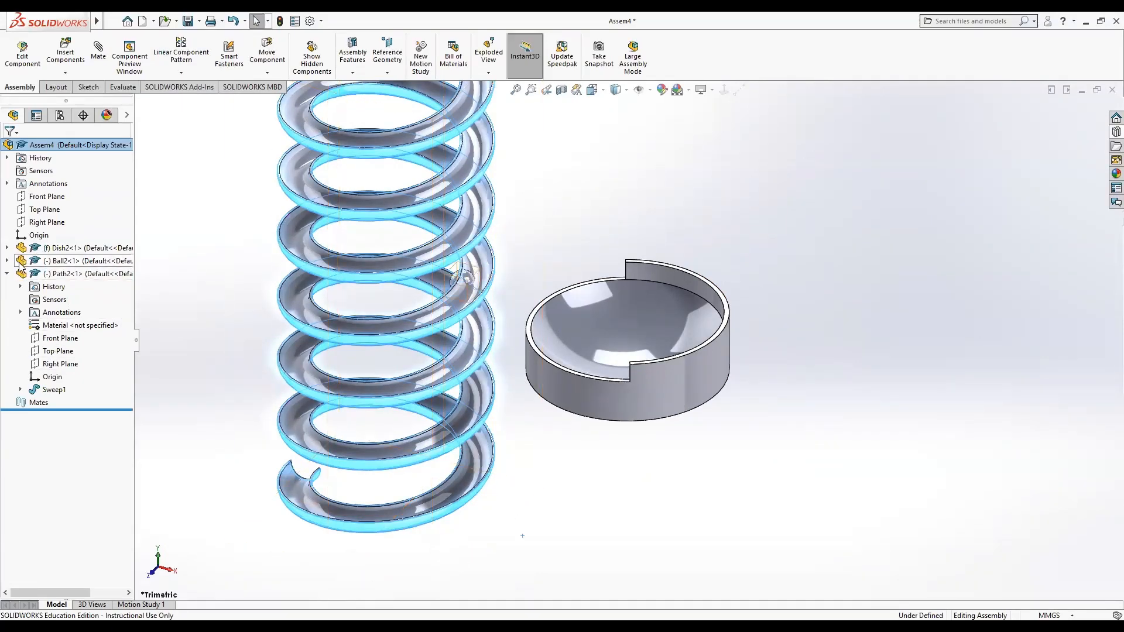
pyautogui.click(7, 249)
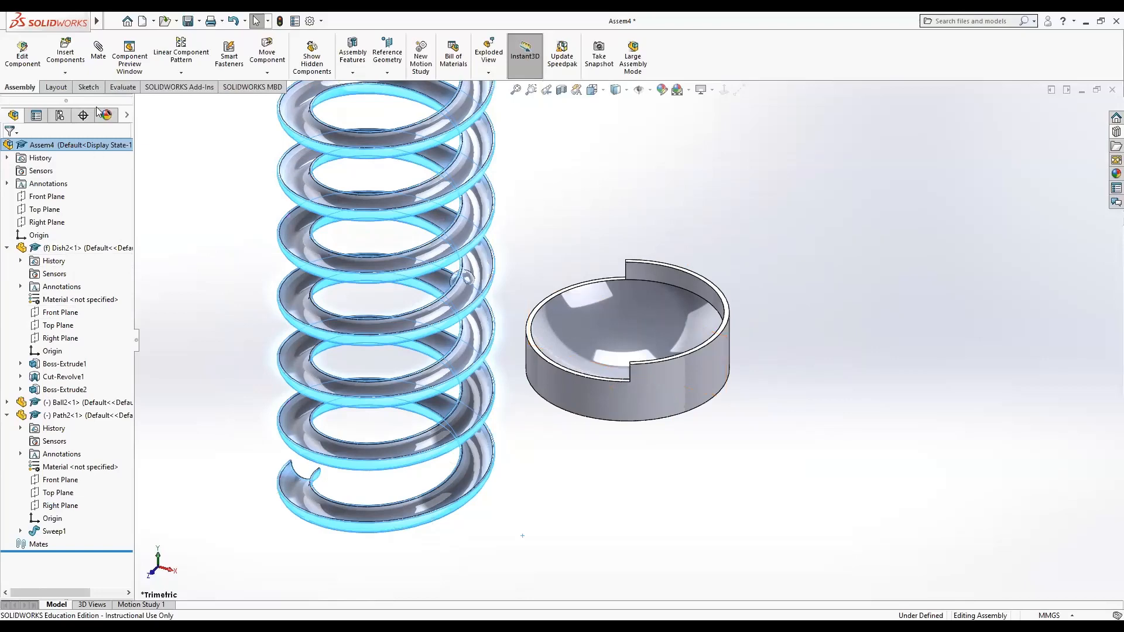
pyautogui.click(98, 56)
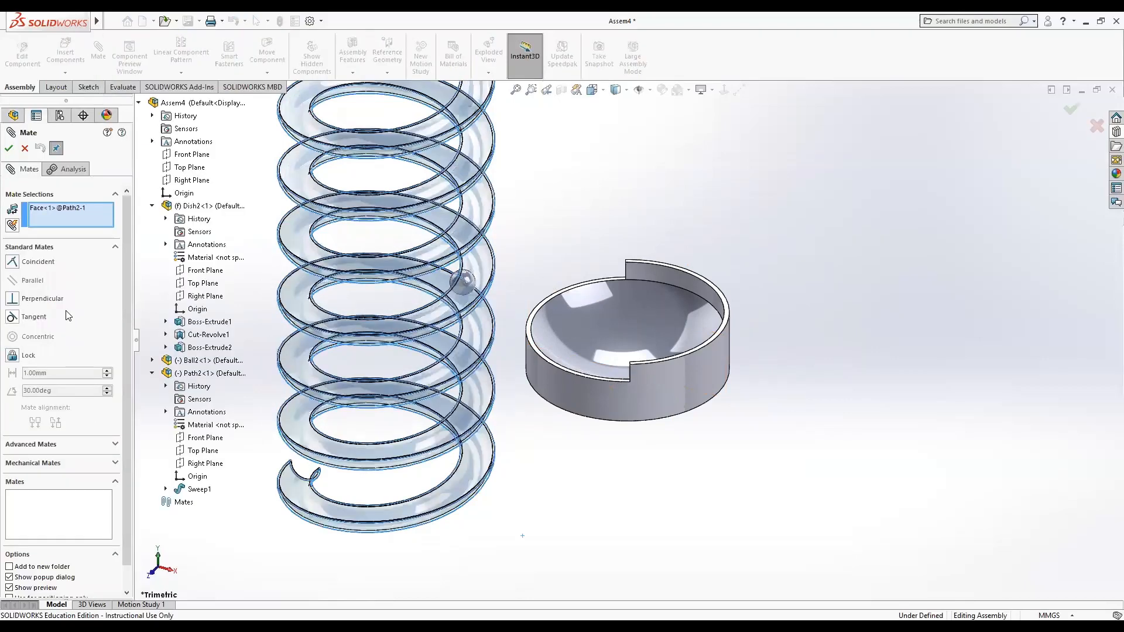
pyautogui.click(212, 273)
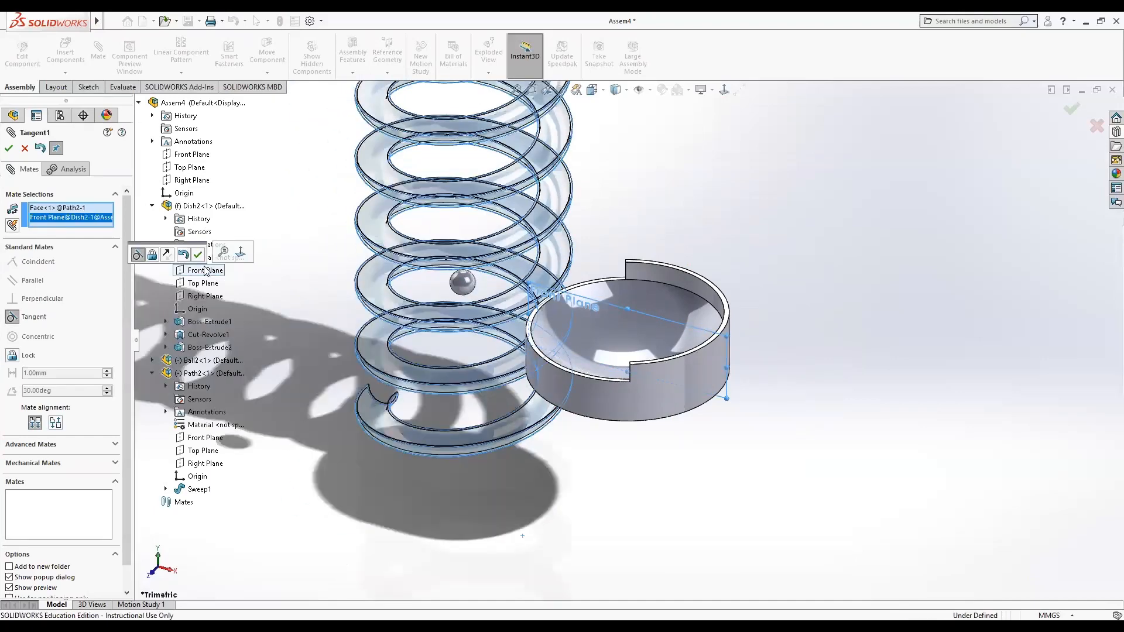
pyautogui.click(81, 209)
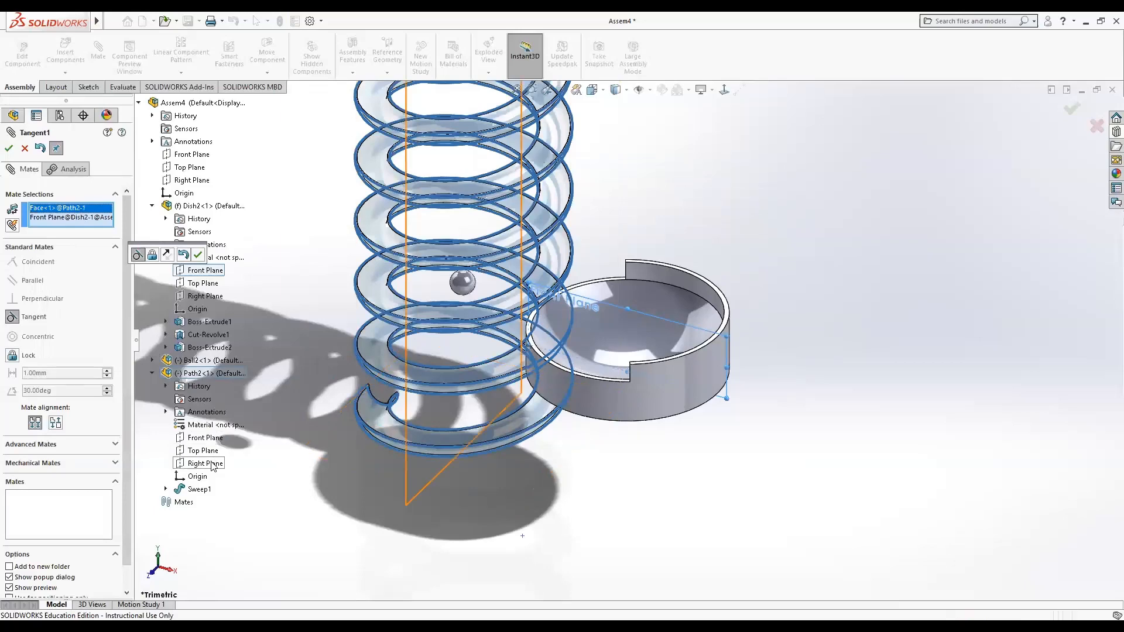
pyautogui.click(65, 209)
pyautogui.press('Delete')
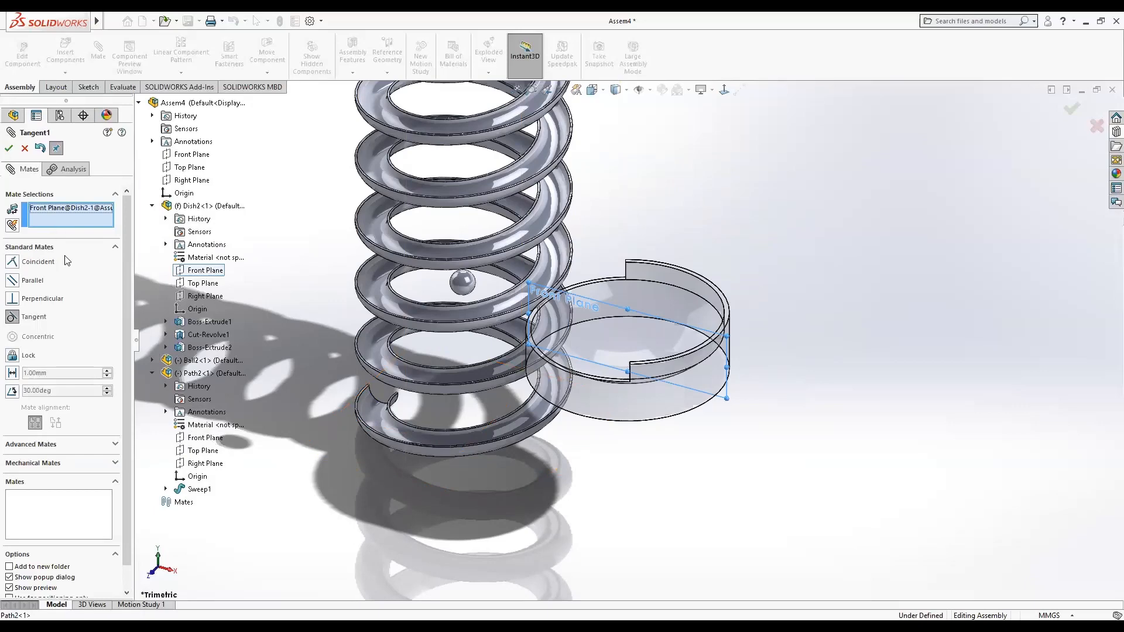
pyautogui.click(25, 148)
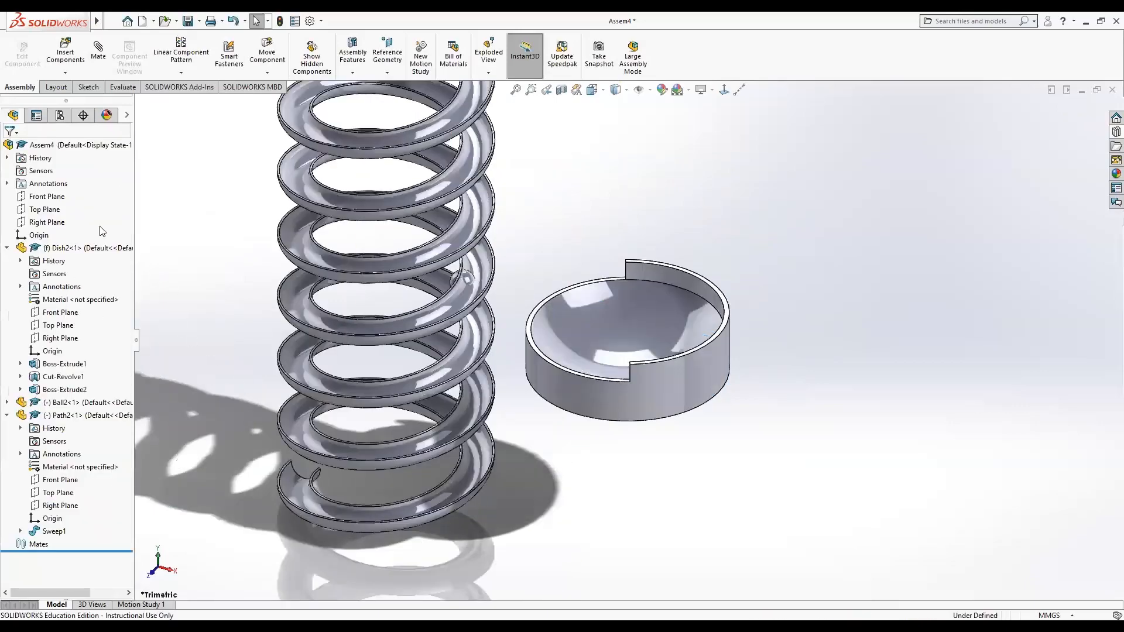
# Add a 135° angle mate between the Right Plane of Path2 and the Front Plane of Dish2.
pyautogui.click(98, 51)
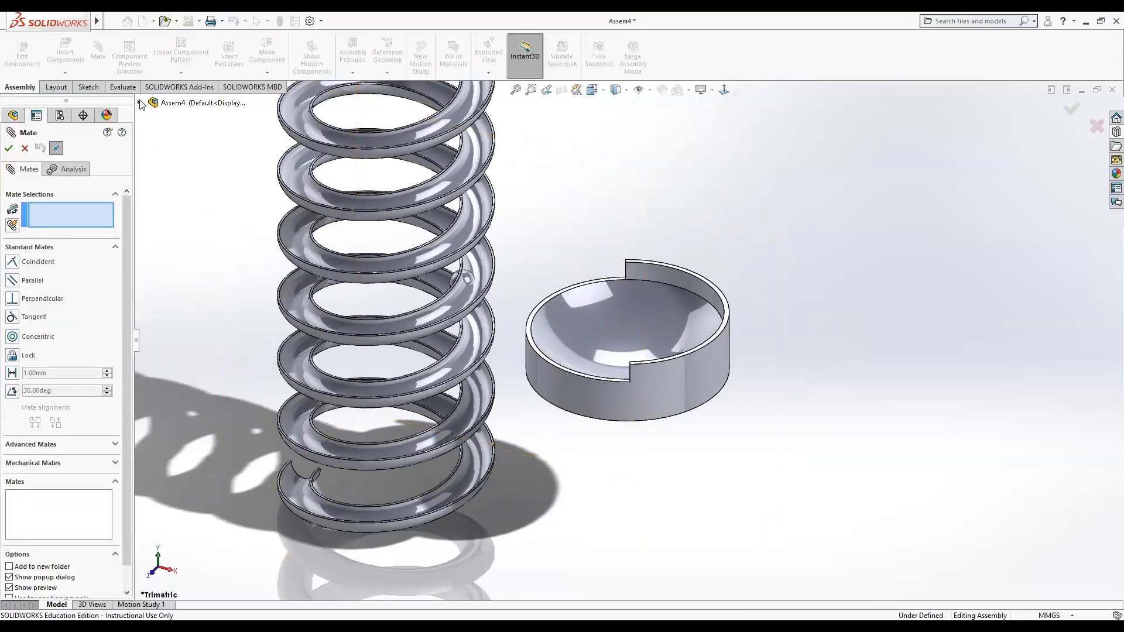
pyautogui.click(139, 103)
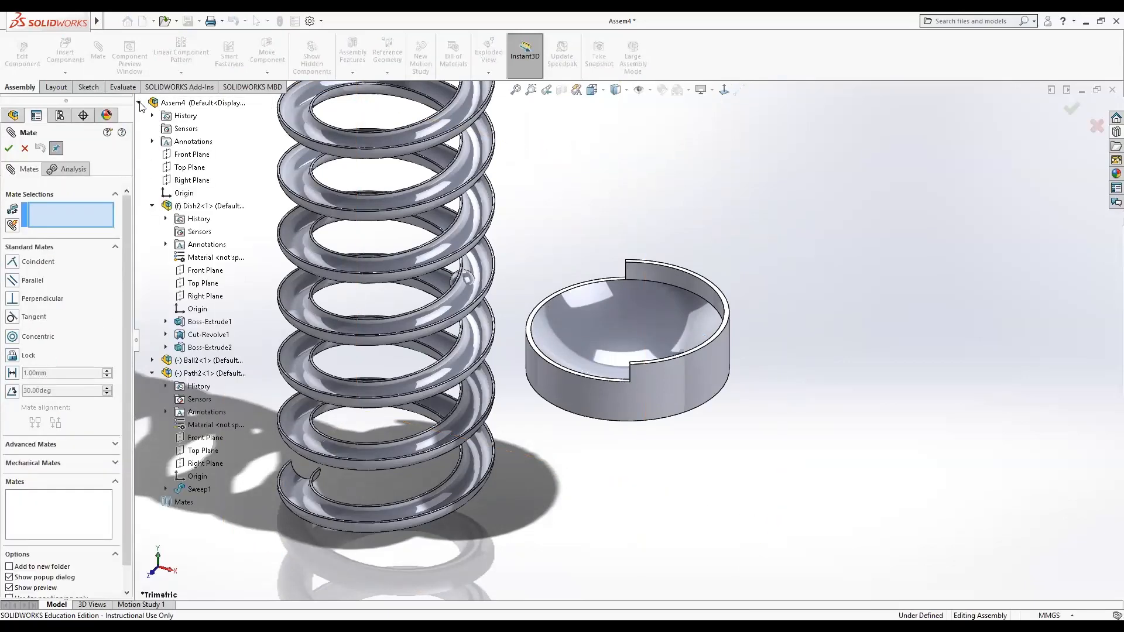
pyautogui.click(201, 462)
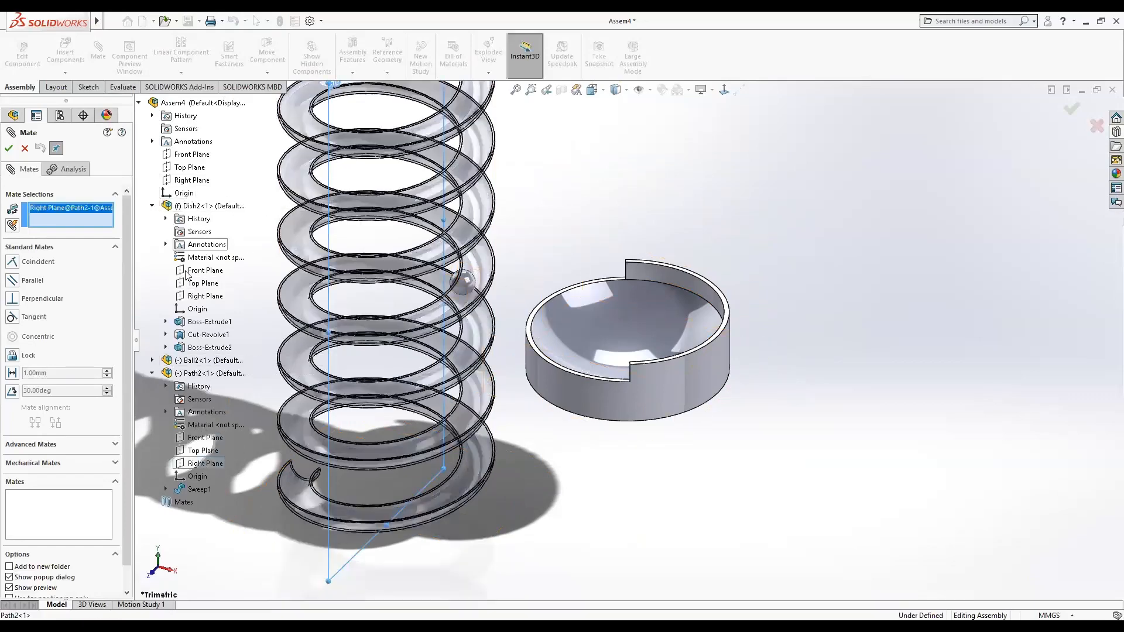
pyautogui.click(206, 272)
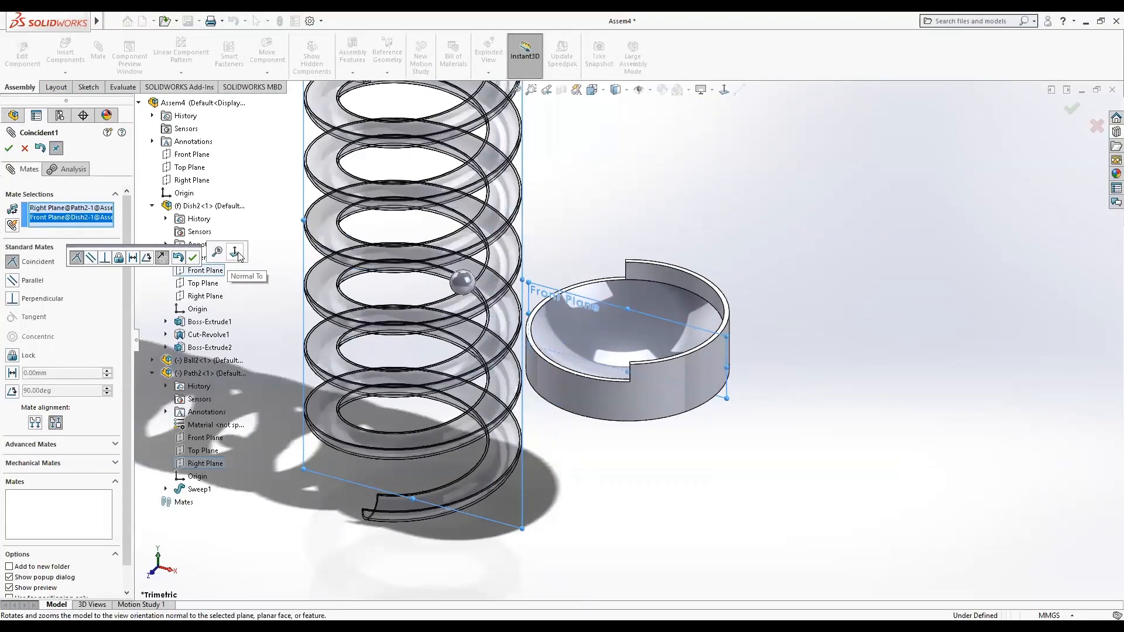
pyautogui.click(168, 262)
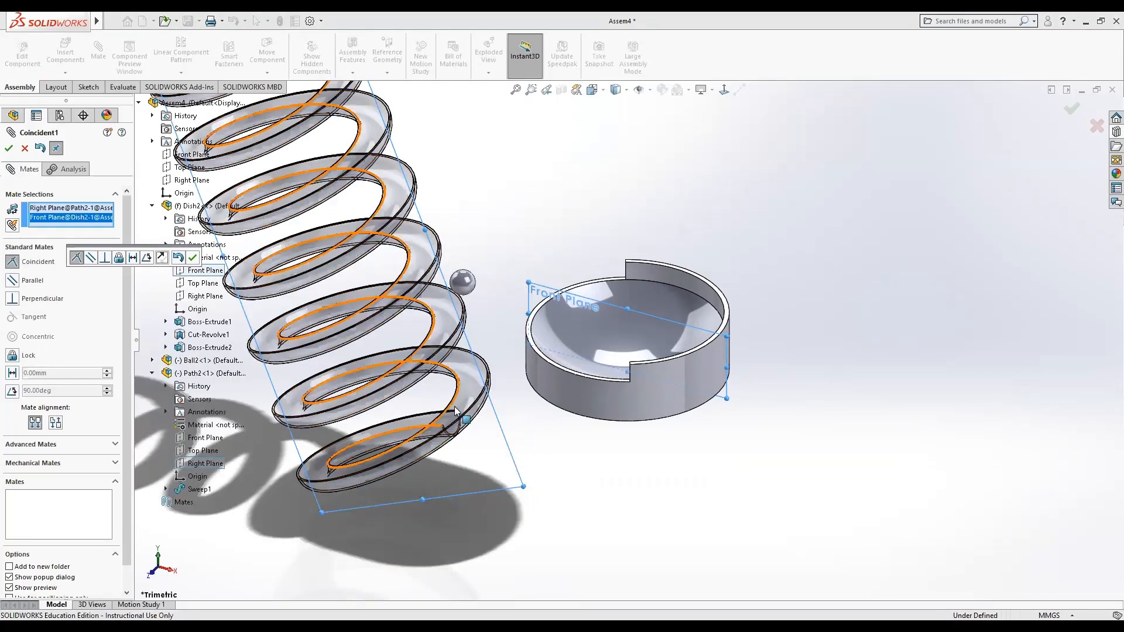
pyautogui.click(146, 258)
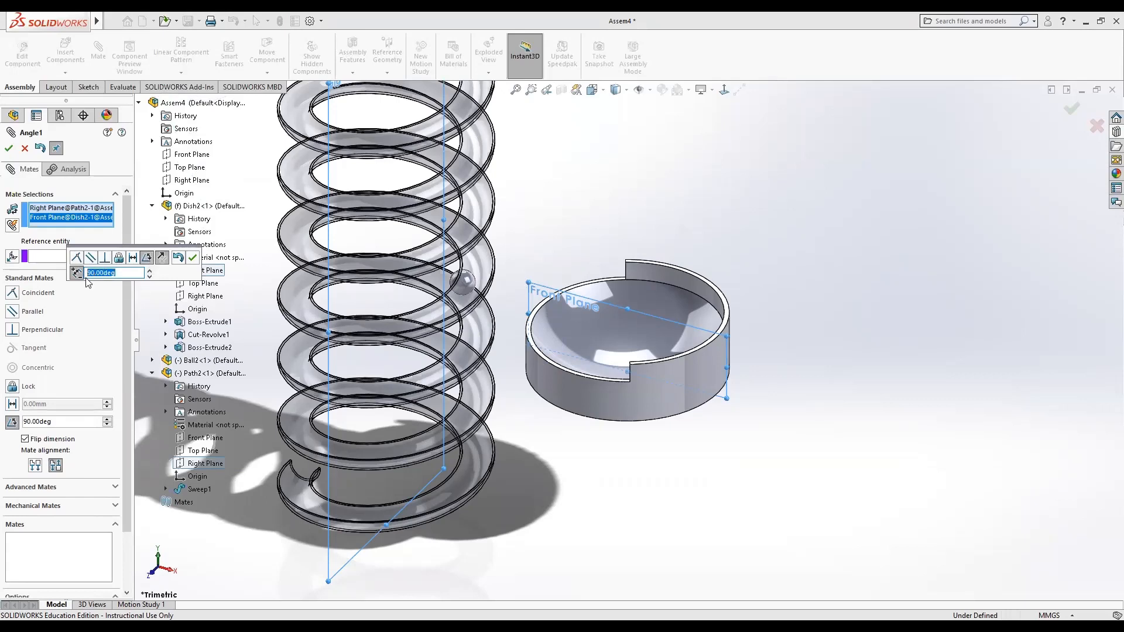
pyautogui.write('45')
pyautogui.press('Return')
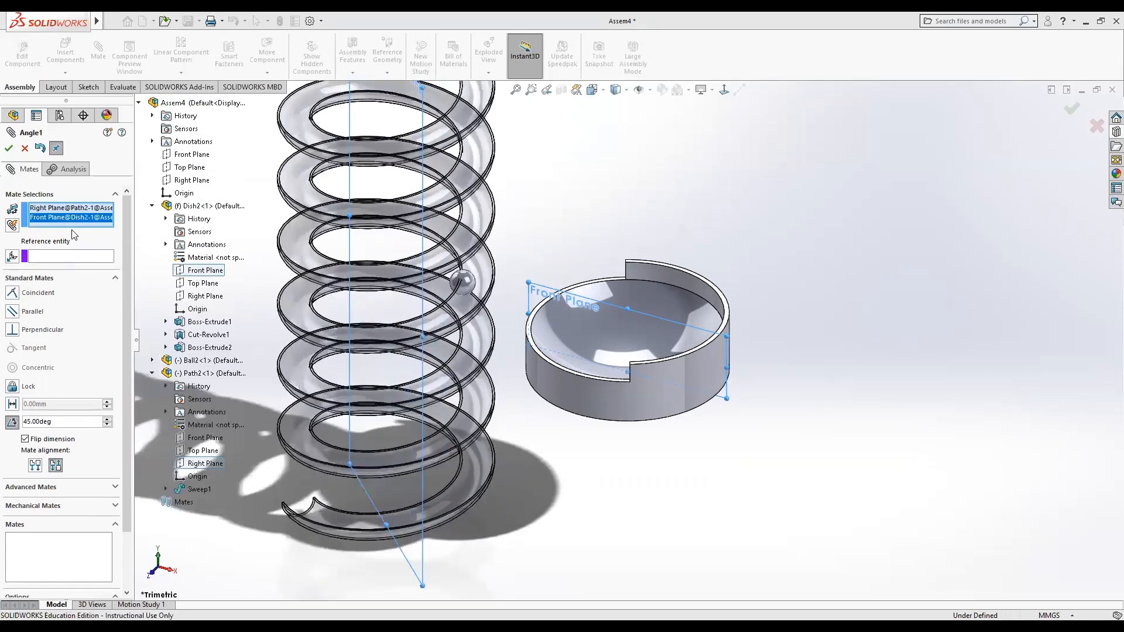
pyautogui.click(28, 422)
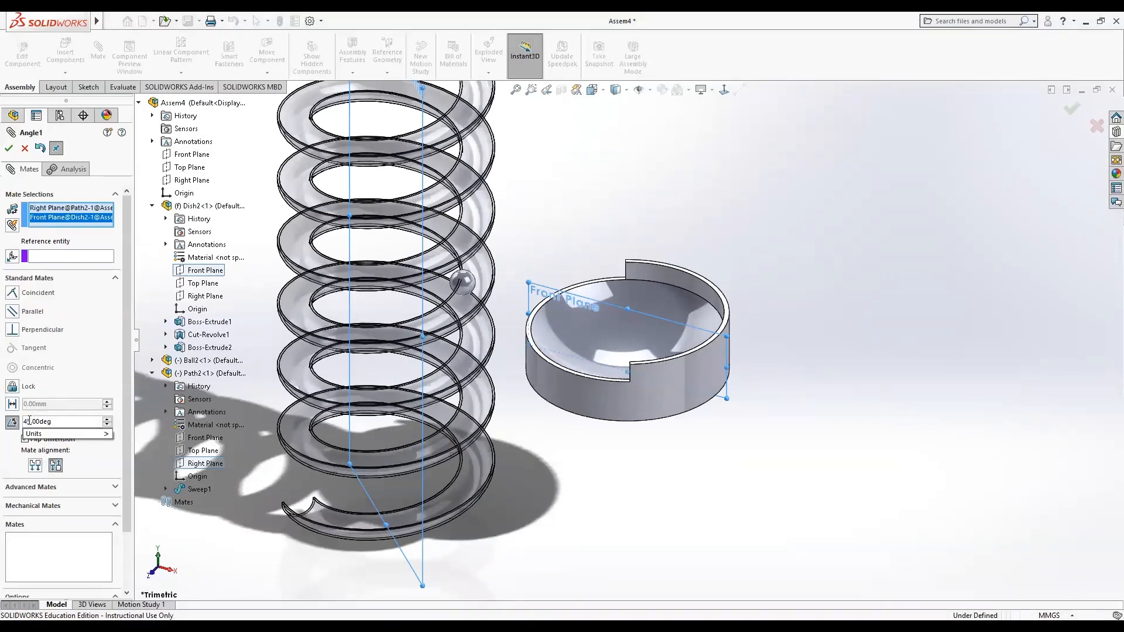
pyautogui.moveTo(25, 421); pyautogui.dragTo(33, 421)
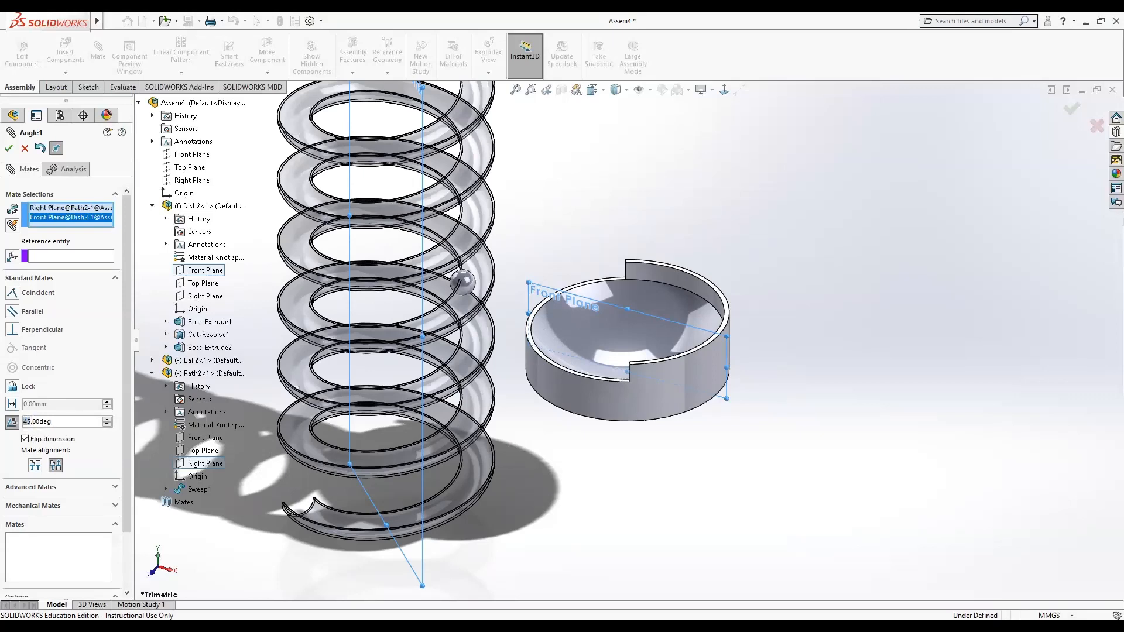
pyautogui.write('135')
pyautogui.press('Return')
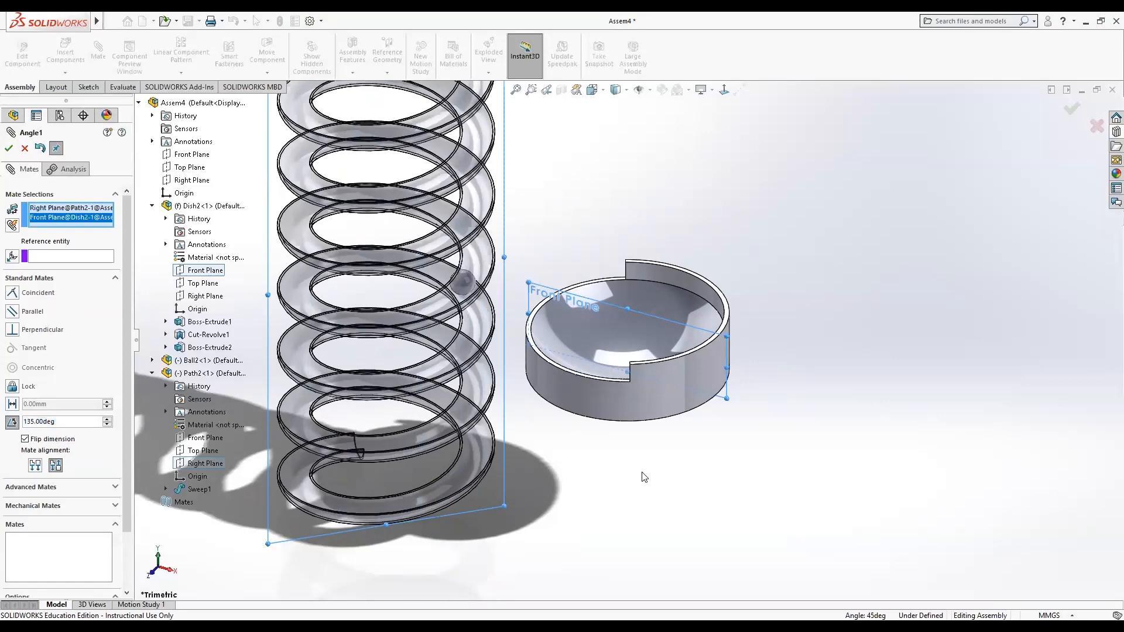
pyautogui.click(9, 148)
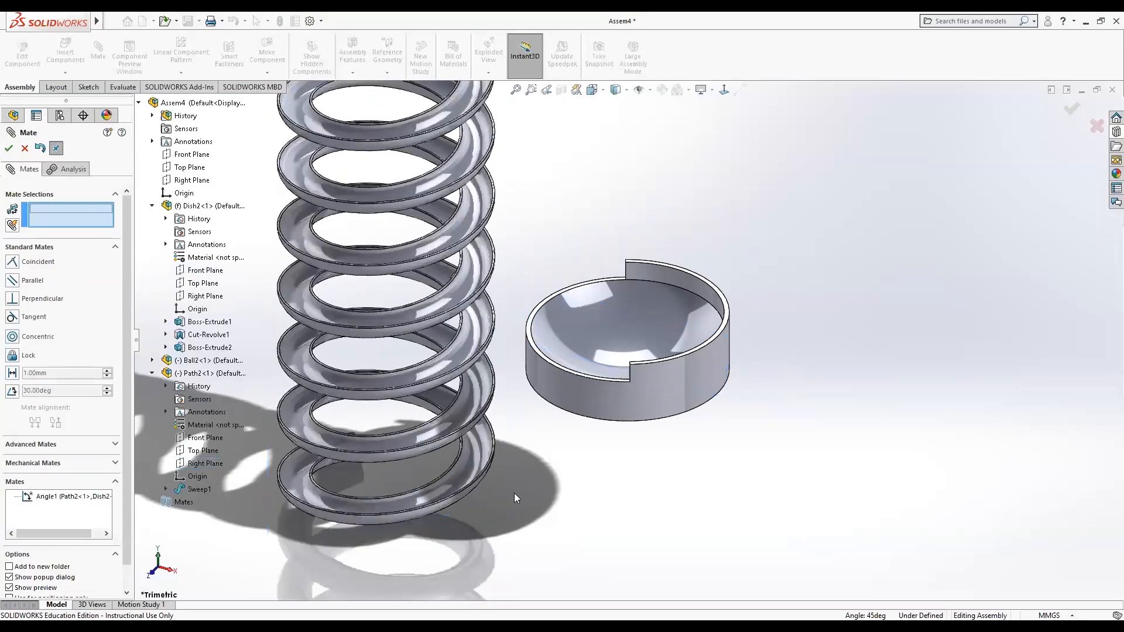
# Mate the spring's lower end edge to the dish's rim face with a Lock mate and close the Mate command.
pyautogui.moveTo(491, 456); pyautogui.dragTo(686, 296)
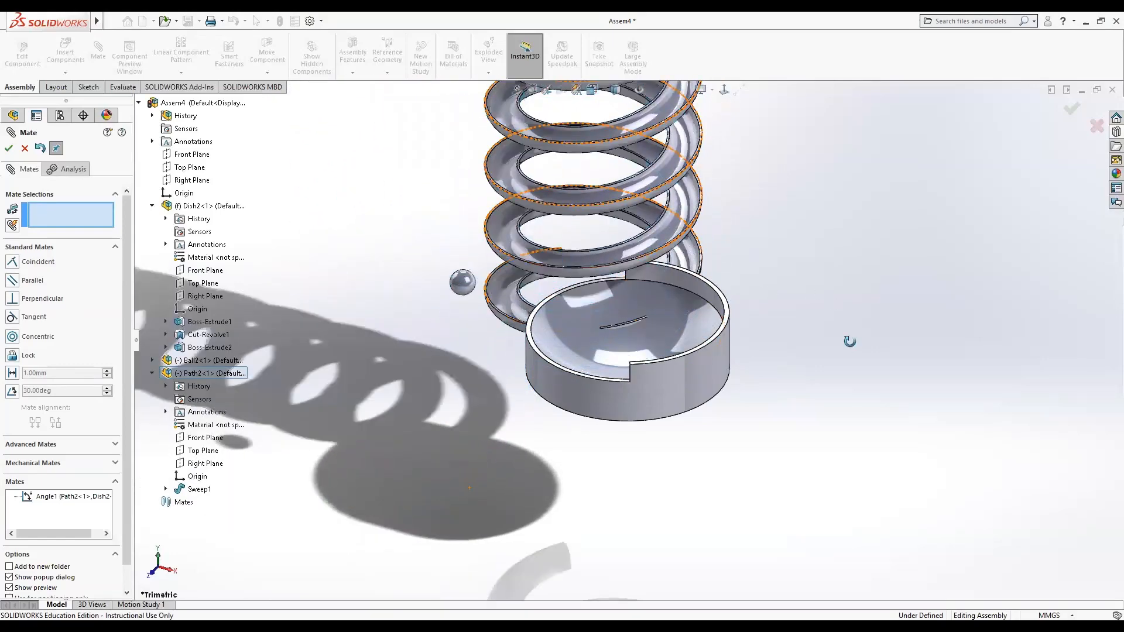
pyautogui.moveTo(851, 339); pyautogui.dragTo(732, 316, button='middle')
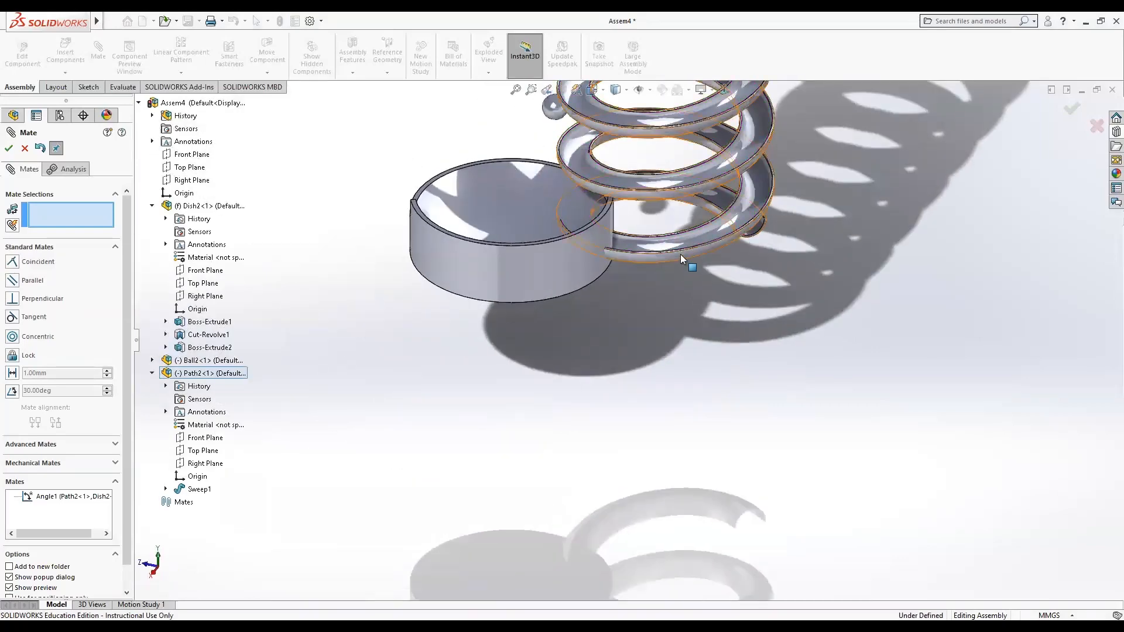
pyautogui.moveTo(680, 254); pyautogui.dragTo(504, 182)
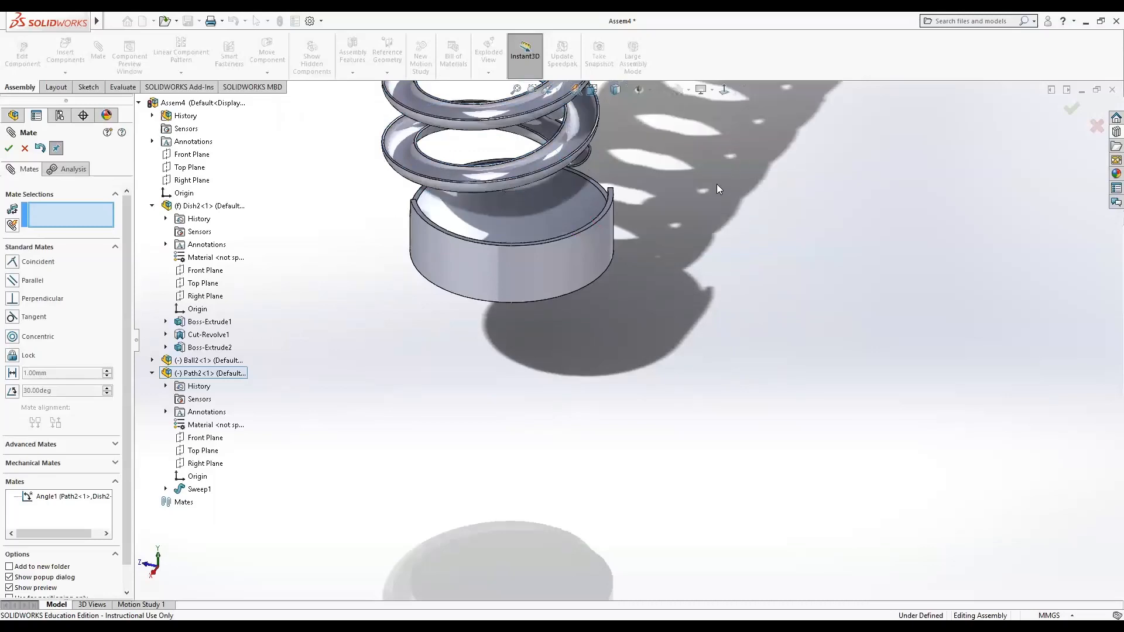
pyautogui.moveTo(717, 184); pyautogui.dragTo(690, 174, button='middle')
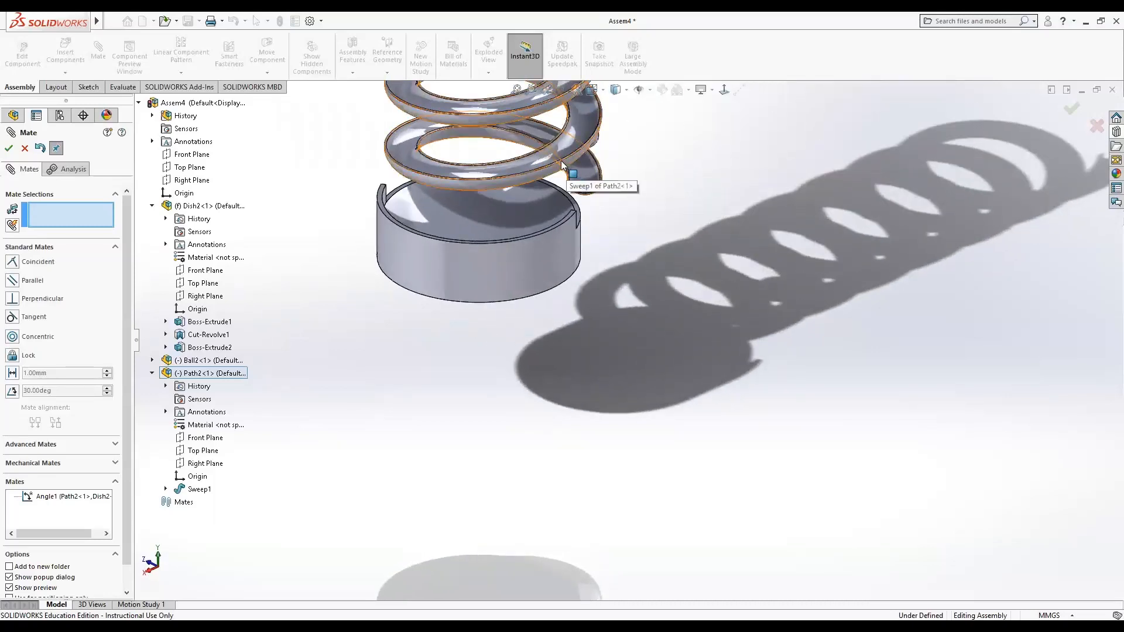
pyautogui.moveTo(569, 169); pyautogui.dragTo(498, 141)
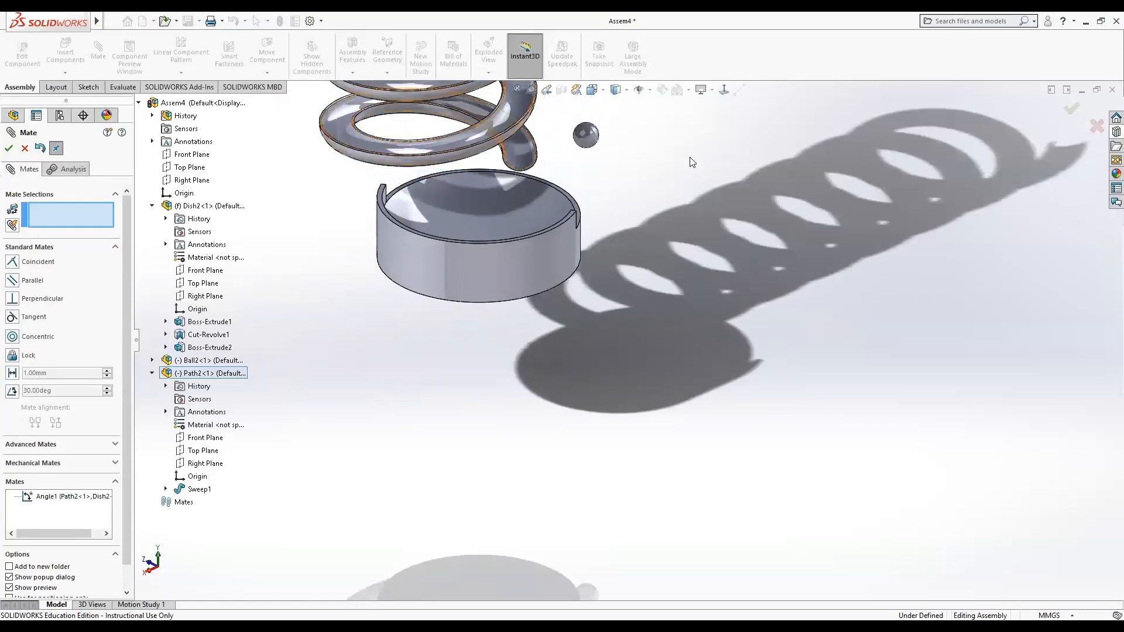
pyautogui.moveTo(690, 156); pyautogui.dragTo(643, 217, button='middle')
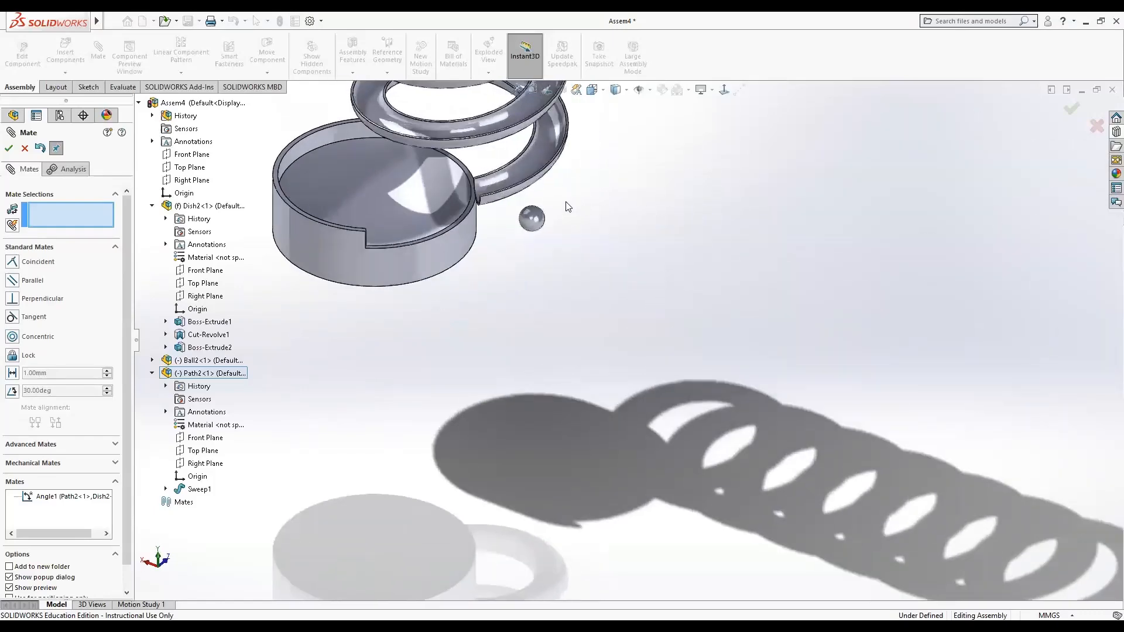
pyautogui.moveTo(514, 189); pyautogui.dragTo(491, 188)
pyautogui.moveTo(484, 261); pyautogui.dragTo(578, 216, button='middle')
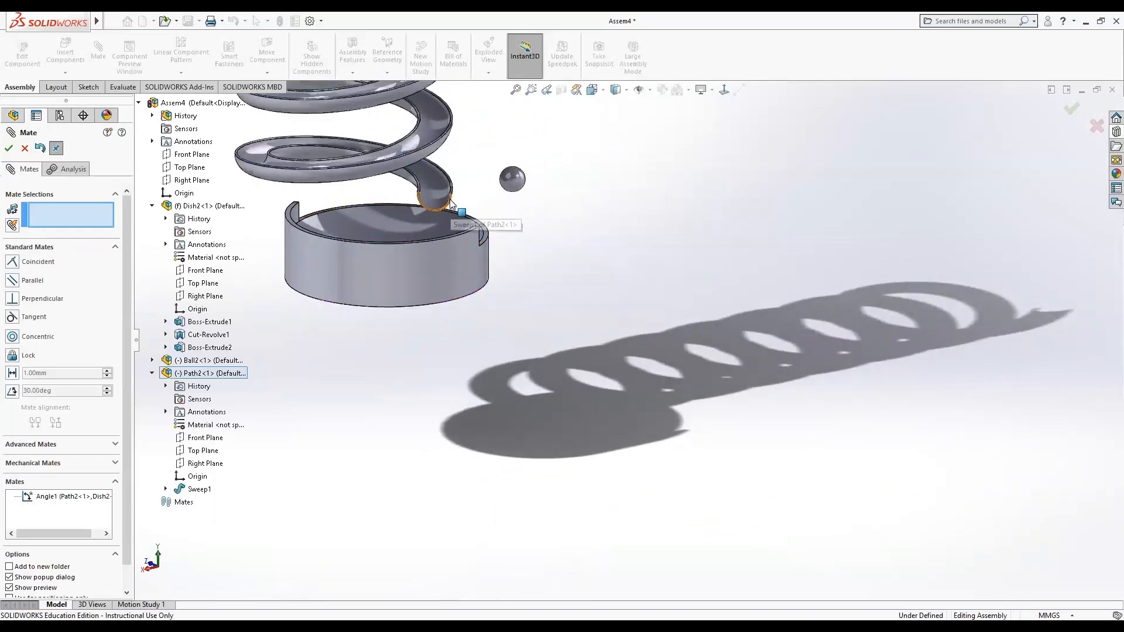
pyautogui.moveTo(449, 203); pyautogui.dragTo(481, 208)
pyautogui.scroll(1, 511, 278)
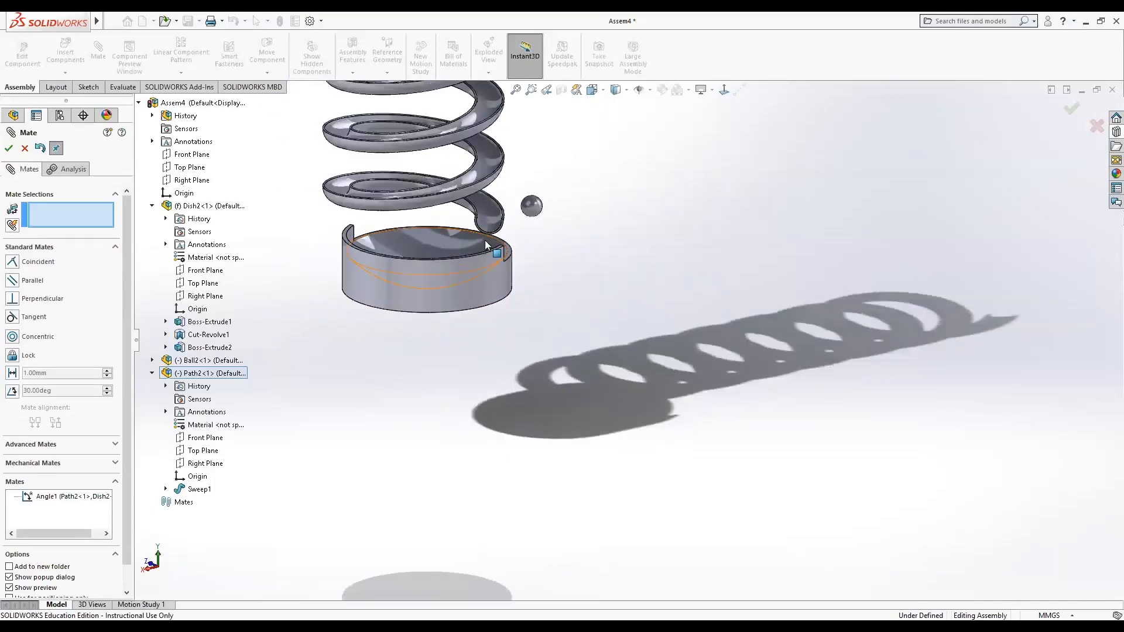
pyautogui.scroll(-5, 484, 240)
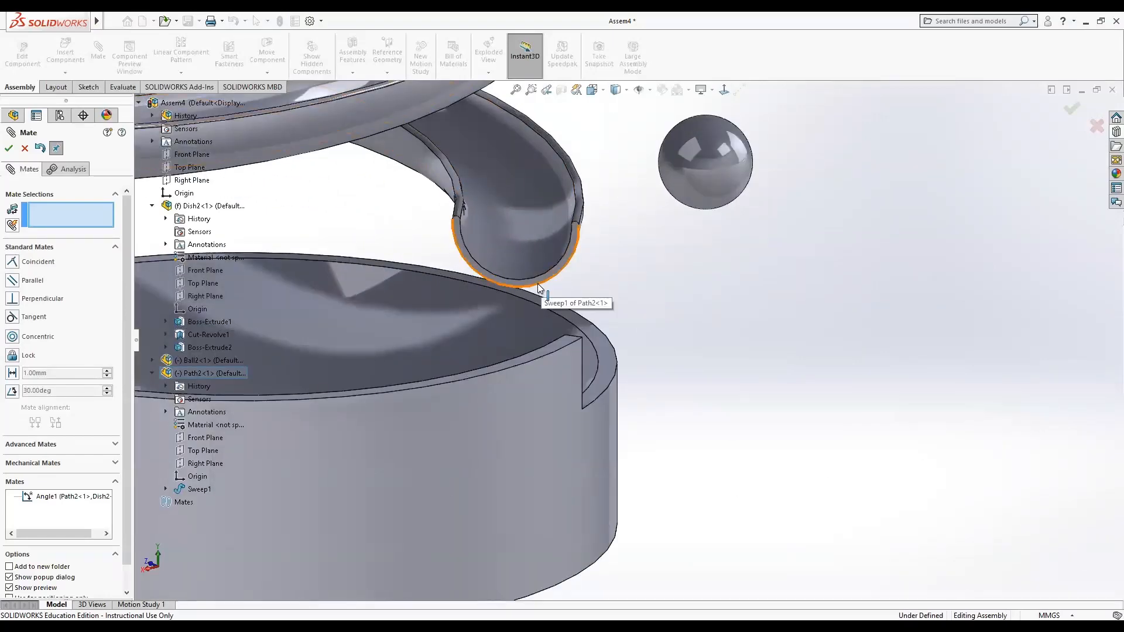
pyautogui.click(539, 287)
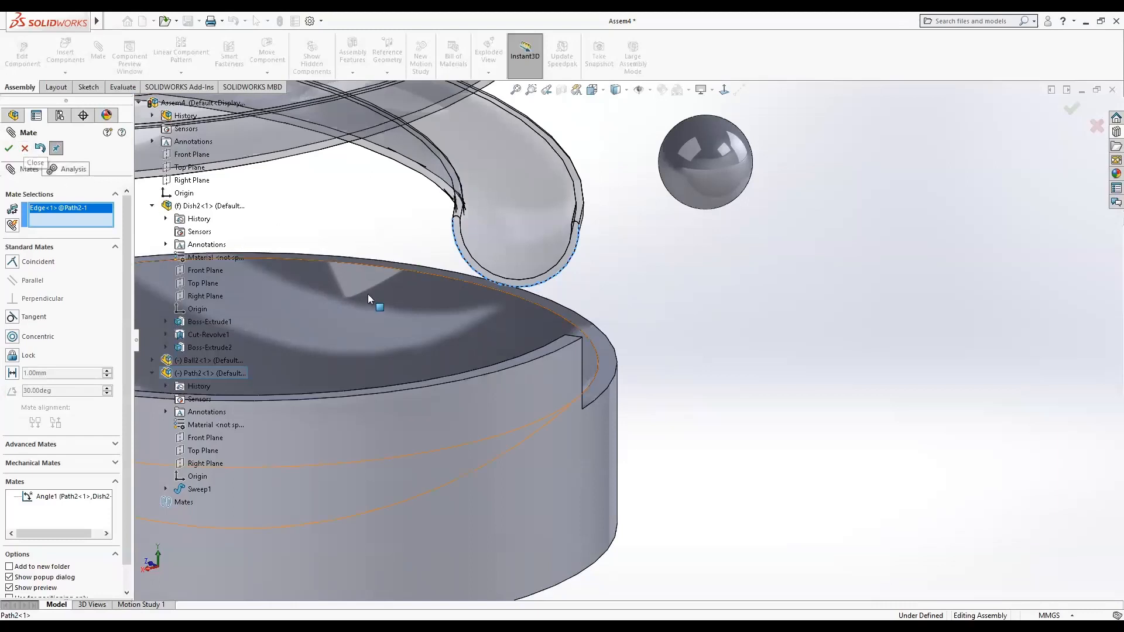
pyautogui.click(553, 306)
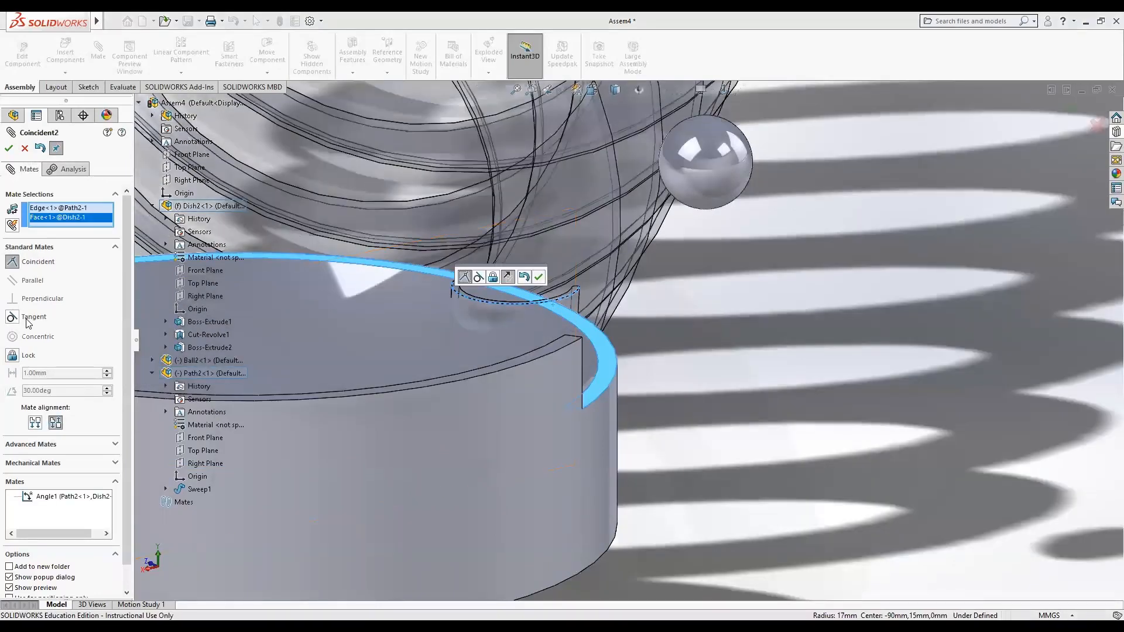
pyautogui.click(27, 317)
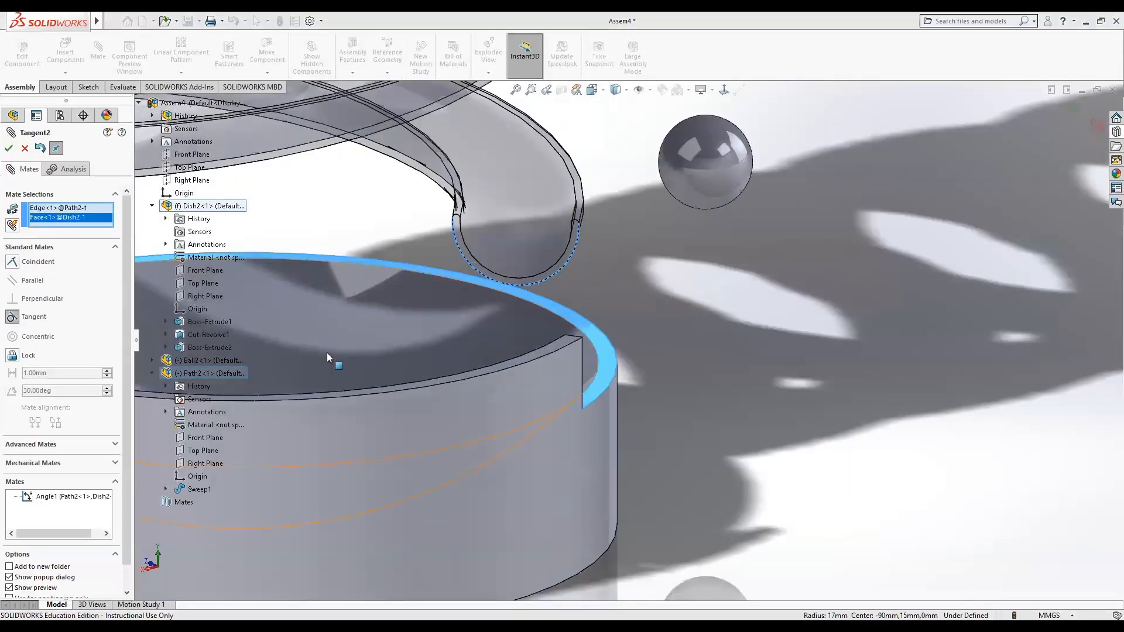
pyautogui.click(12, 357)
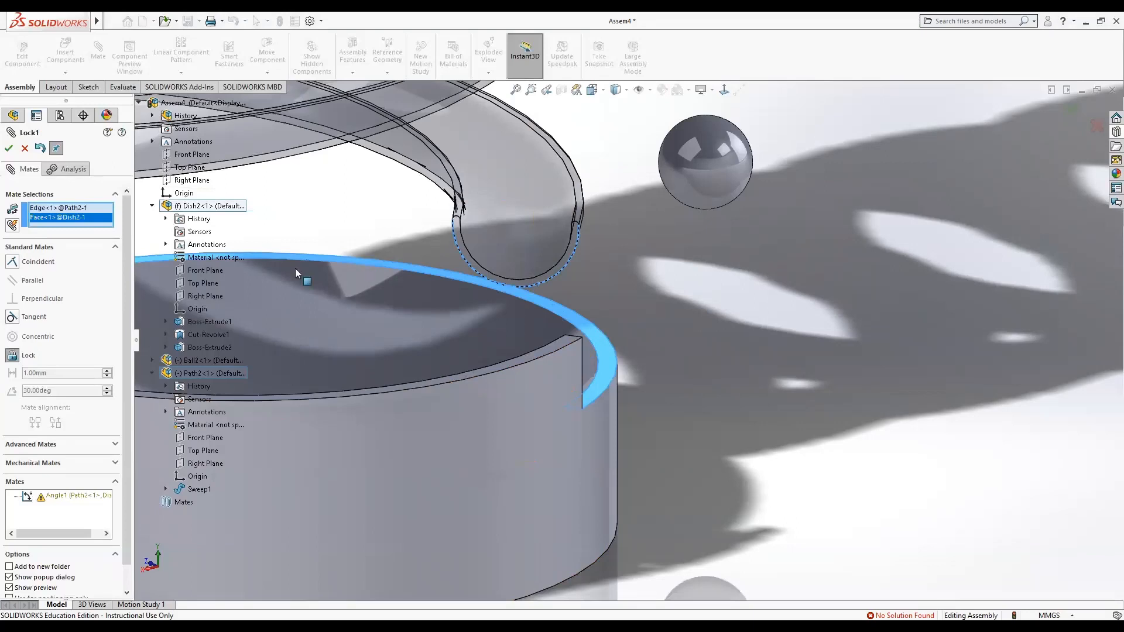
pyautogui.click(7, 149)
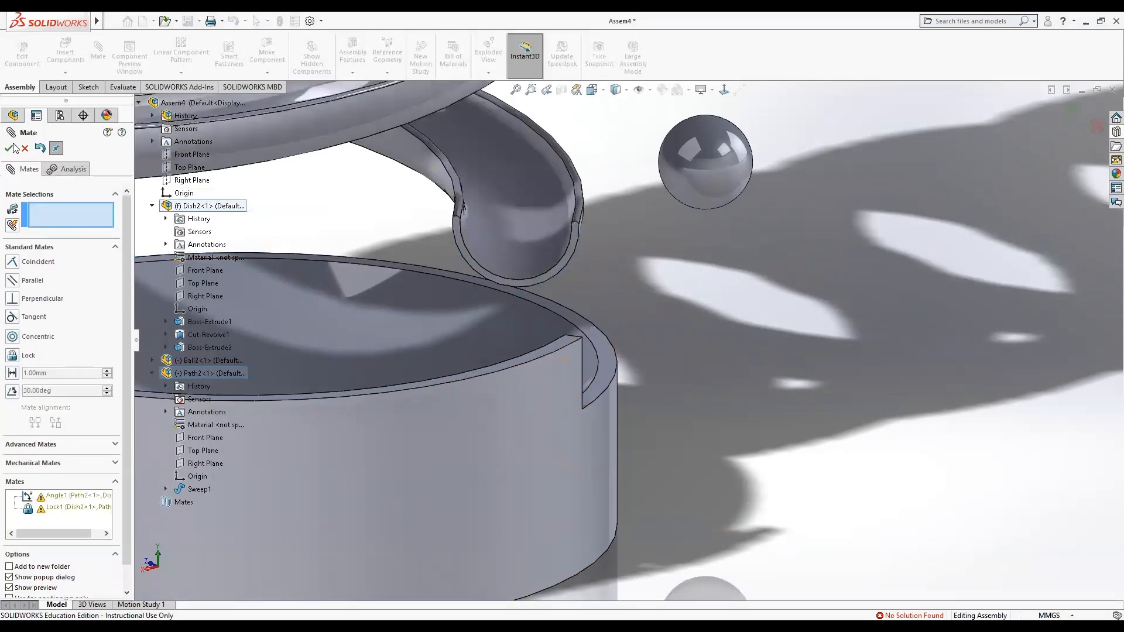
pyautogui.click(12, 148)
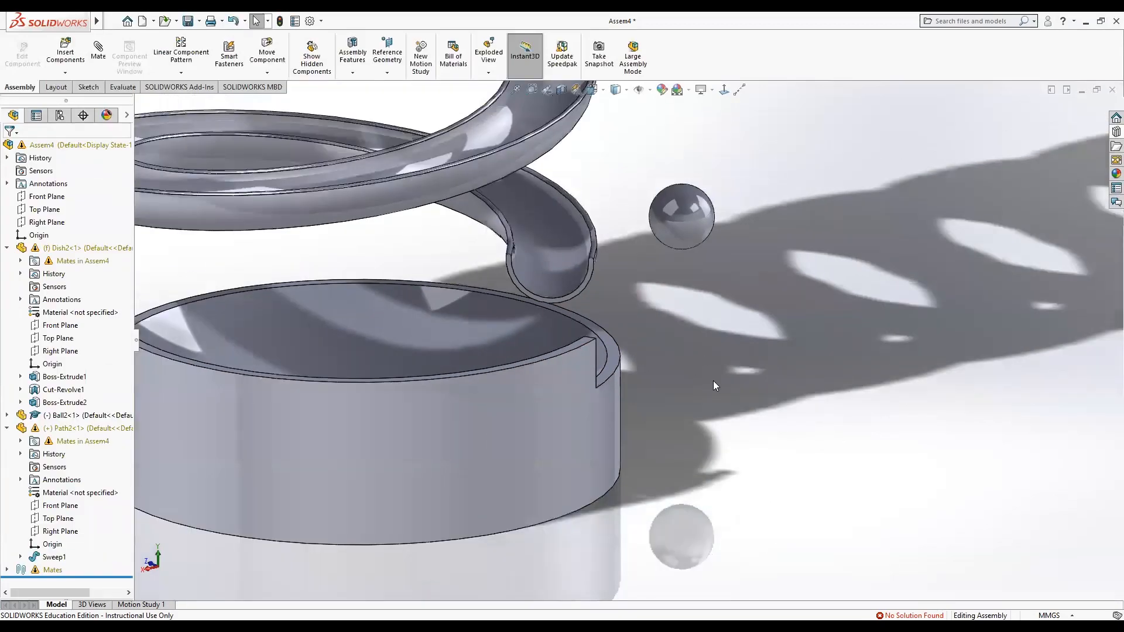
# Move the ball up to the top end of the spring's track and seat it in the channel.
pyautogui.scroll(6, 713, 382)
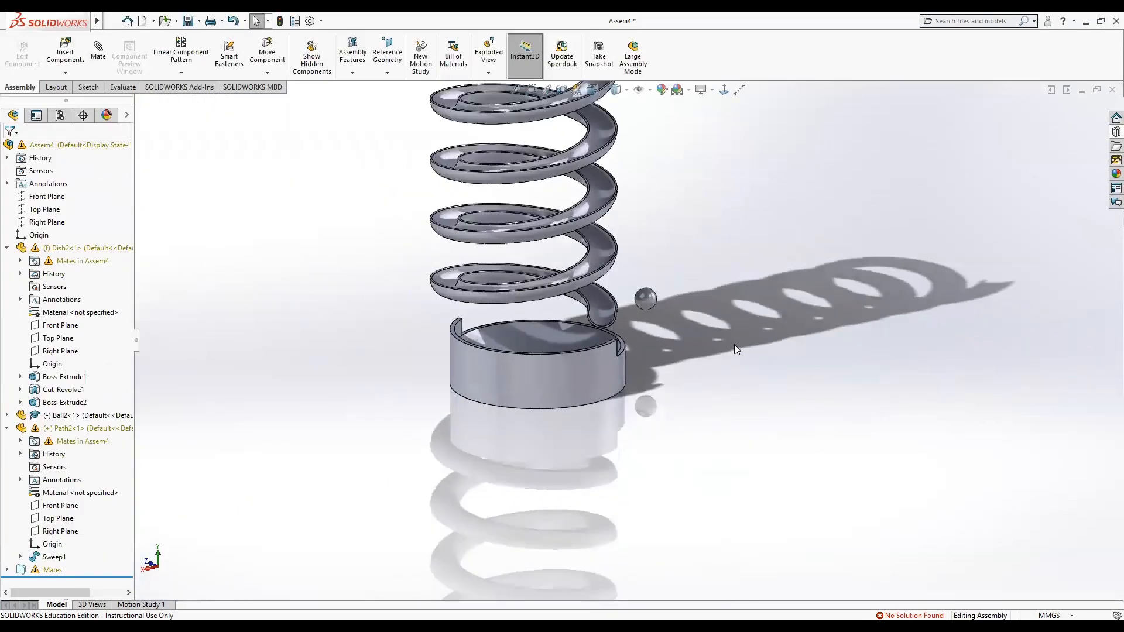
pyautogui.moveTo(735, 344); pyautogui.dragTo(589, 366, button='middle')
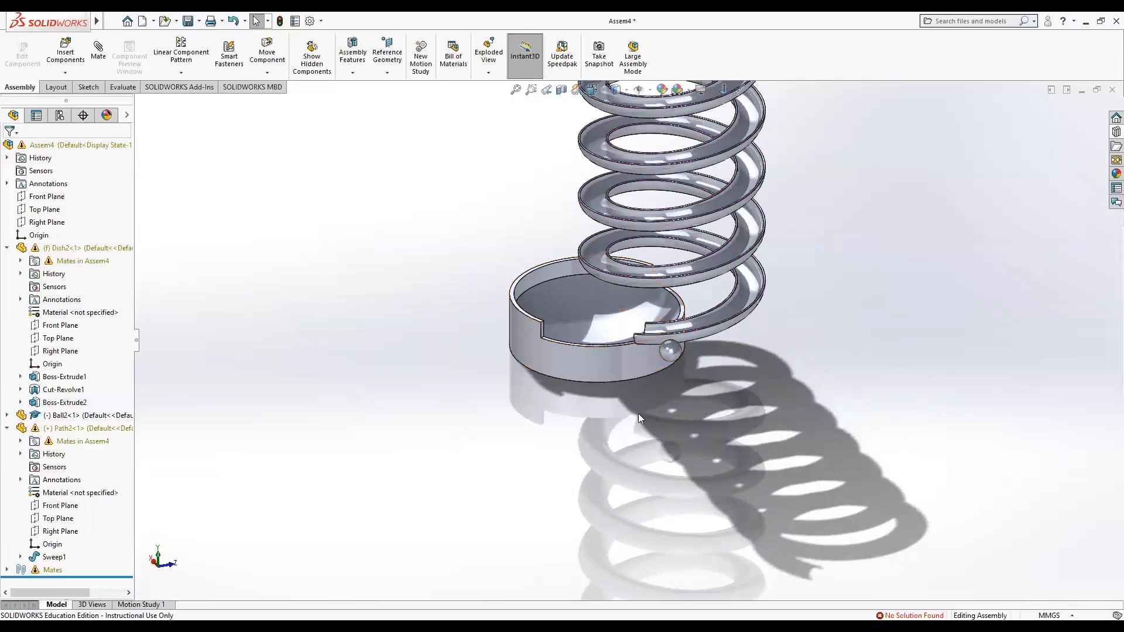
pyautogui.moveTo(638, 413); pyautogui.dragTo(803, 460, button='middle')
pyautogui.moveTo(788, 337); pyautogui.dragTo(814, 176)
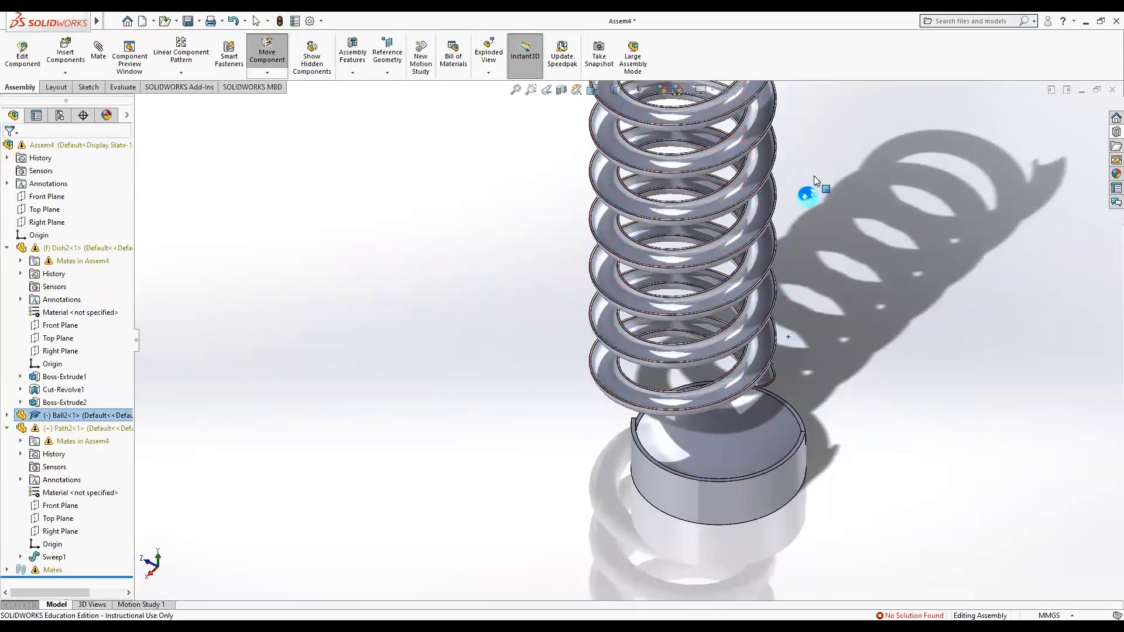
pyautogui.moveTo(828, 113); pyautogui.dragTo(831, 105)
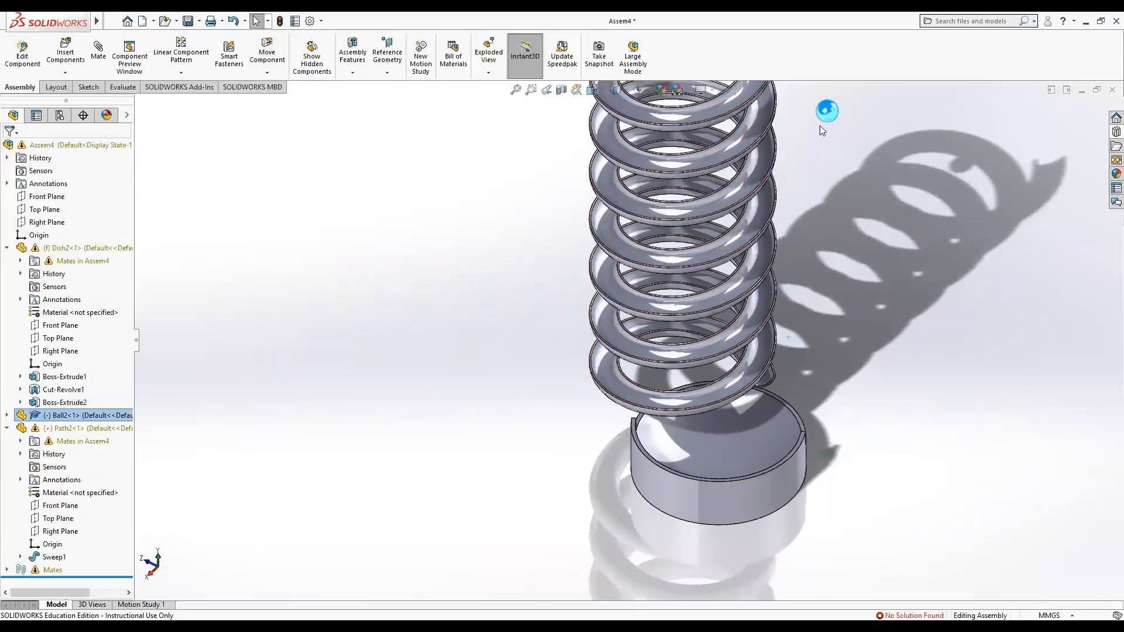
pyautogui.moveTo(826, 187); pyautogui.dragTo(806, 145, button='middle')
pyautogui.scroll(-3, 816, 172)
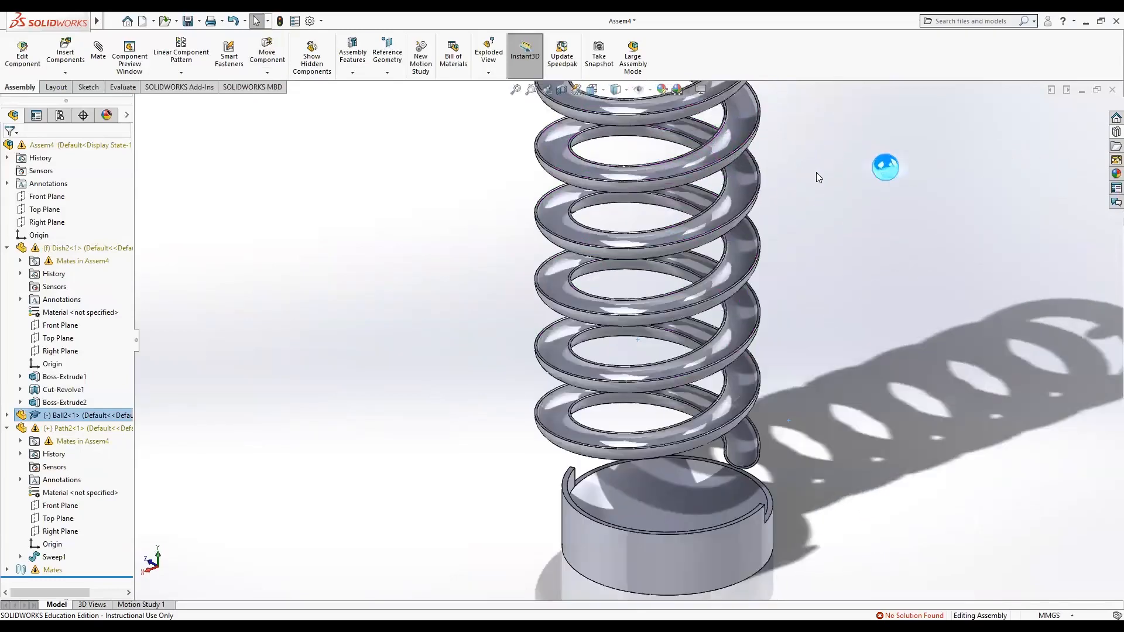
pyautogui.press('f')
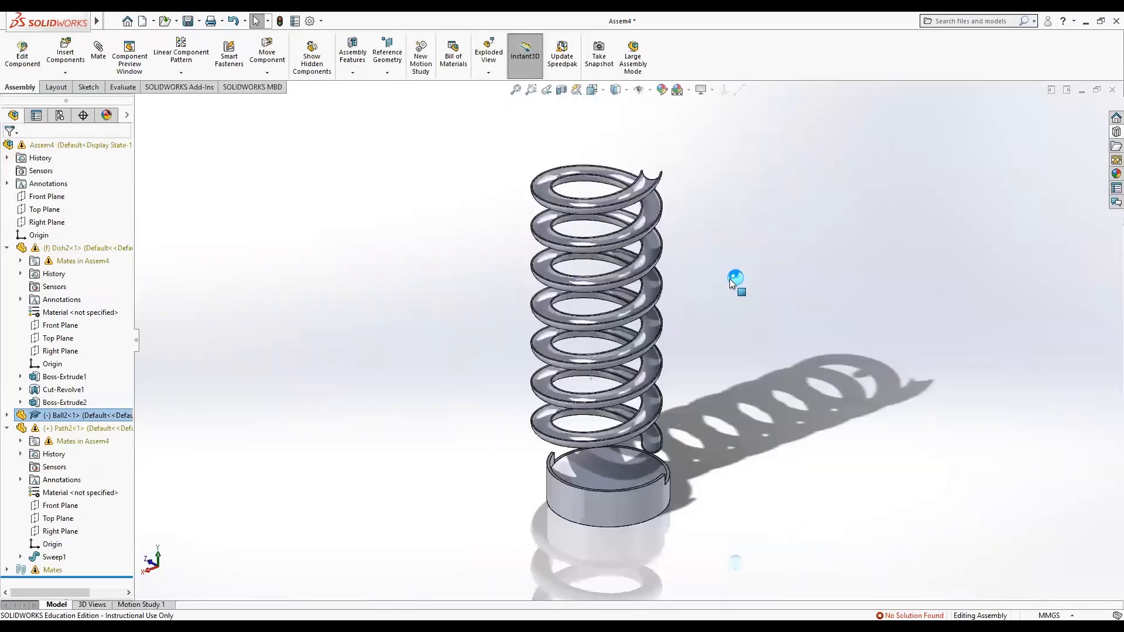
pyautogui.moveTo(732, 283); pyautogui.dragTo(652, 143)
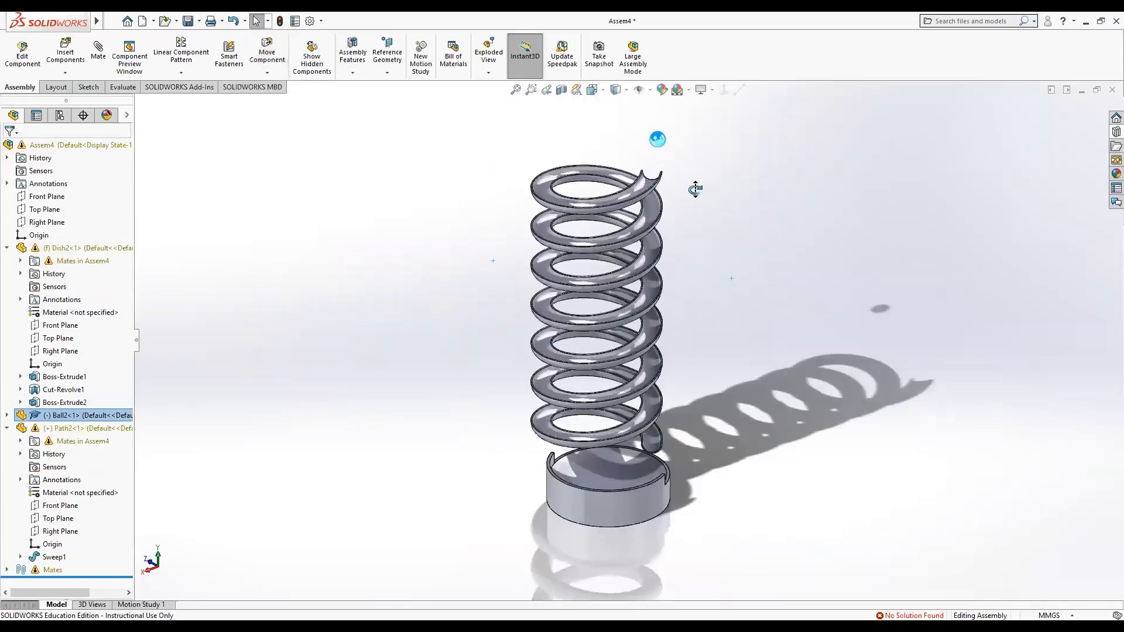
pyautogui.moveTo(695, 189); pyautogui.dragTo(876, 245, button='middle')
pyautogui.moveTo(771, 244); pyautogui.dragTo(580, 161)
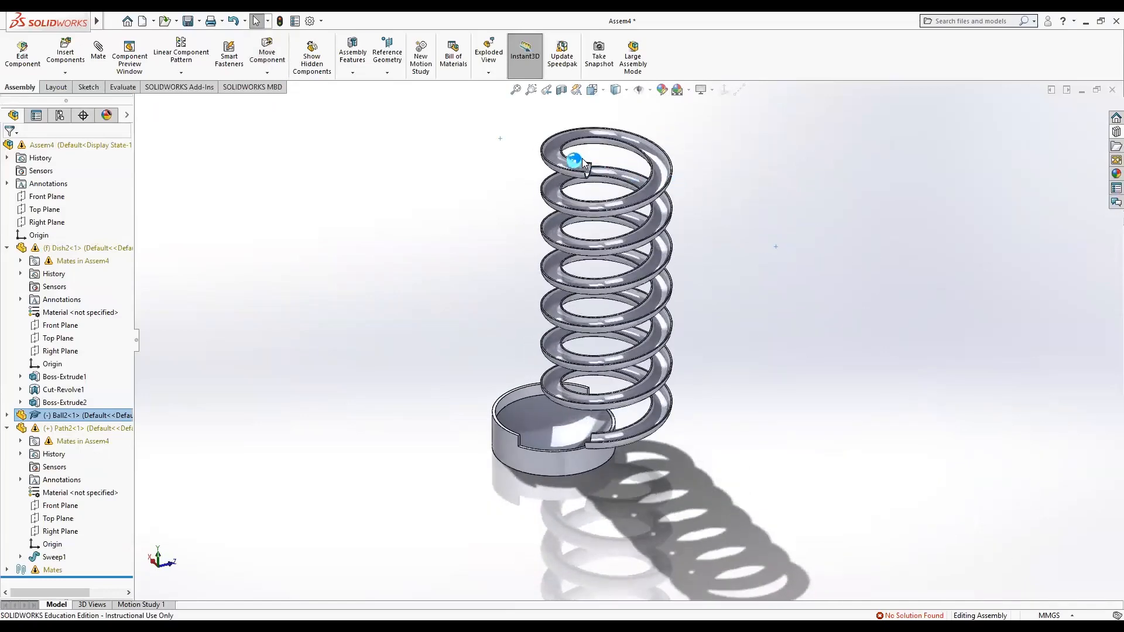
pyautogui.scroll(1, 586, 224)
pyautogui.scroll(-6, 587, 224)
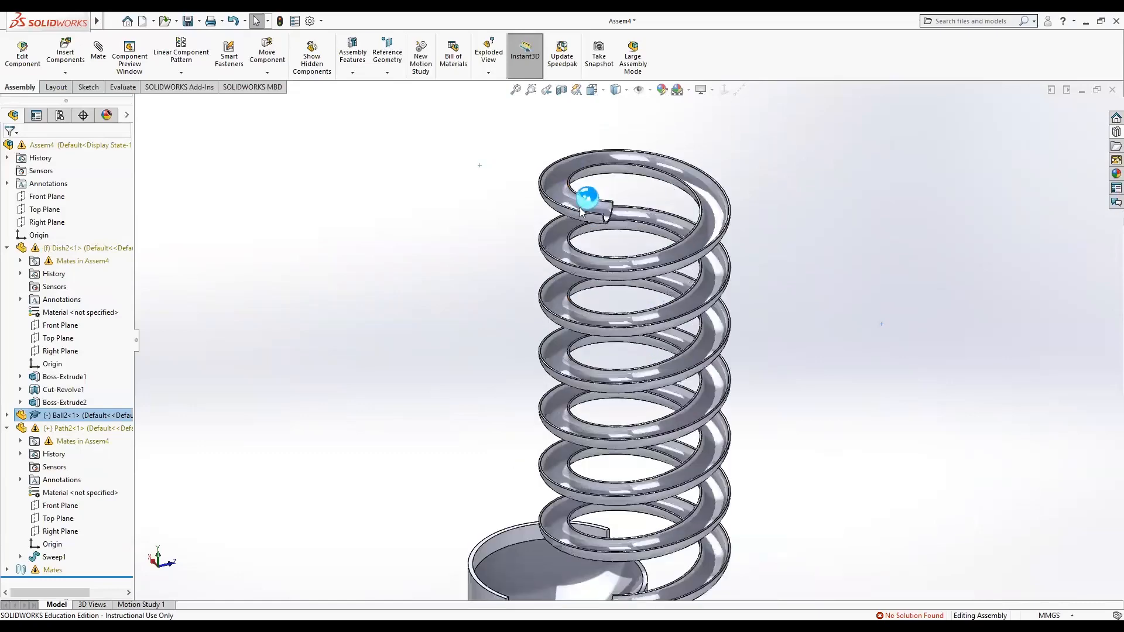
pyautogui.moveTo(654, 343); pyautogui.dragTo(580, 311, button='middle')
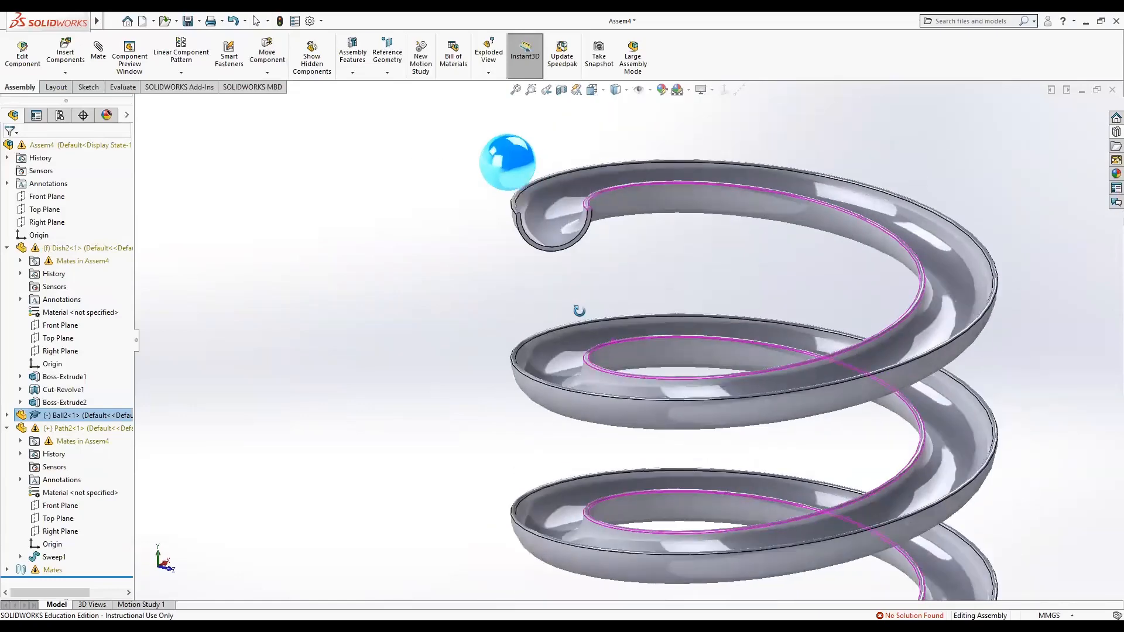
pyautogui.moveTo(496, 164); pyautogui.dragTo(519, 168)
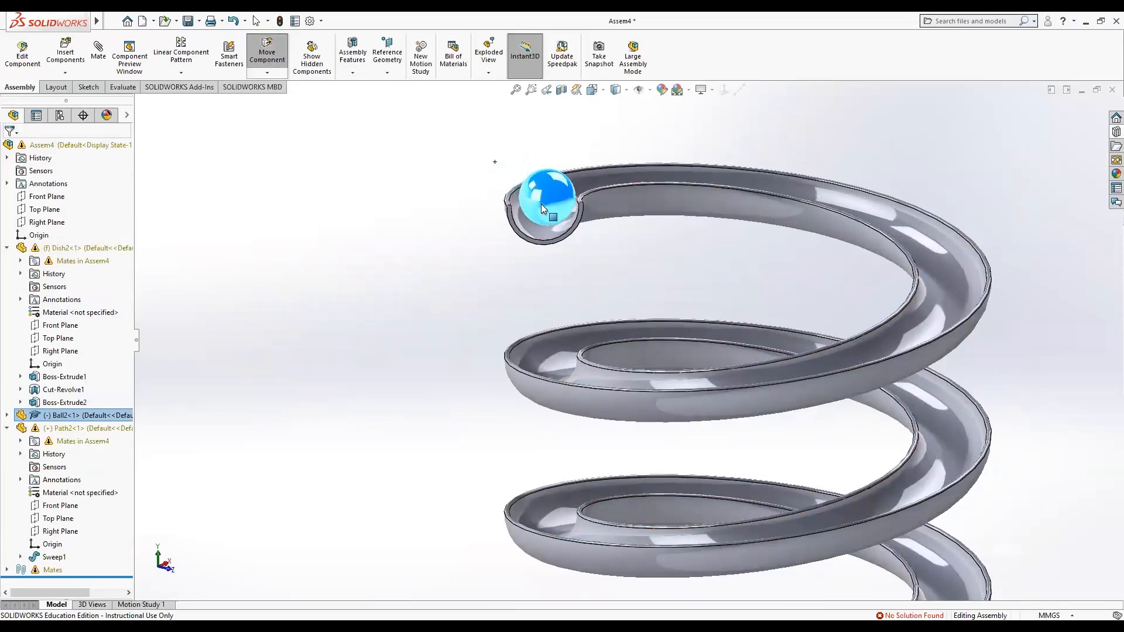
pyautogui.moveTo(539, 204); pyautogui.dragTo(538, 204)
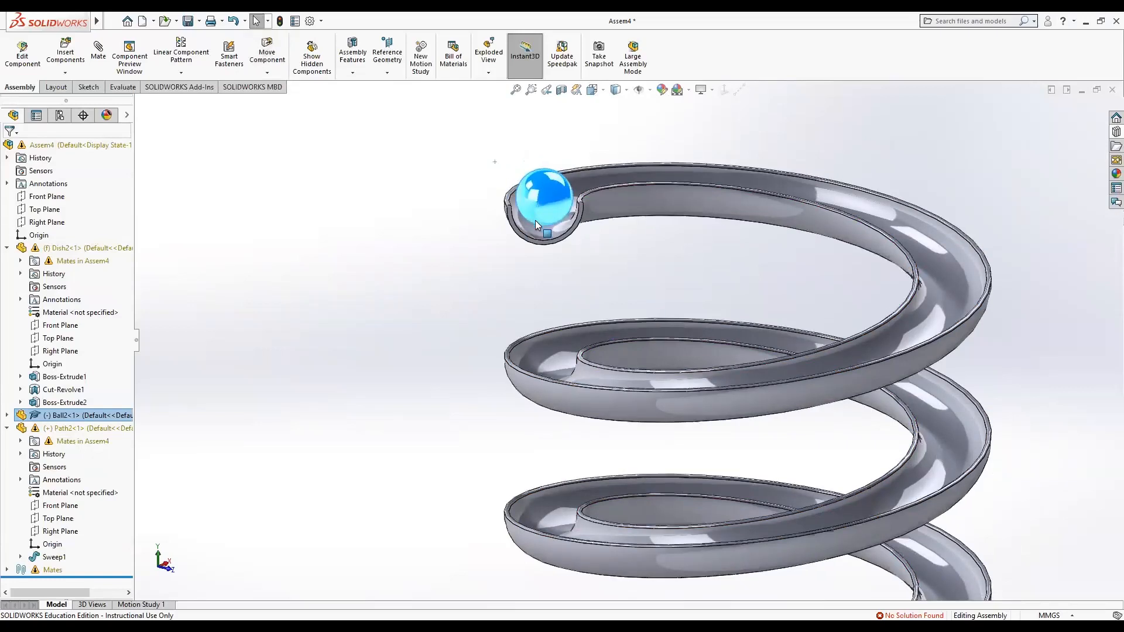
# Copy the ball and place the second ball in the spring's top end just behind the first one.
pyautogui.click(438, 253)
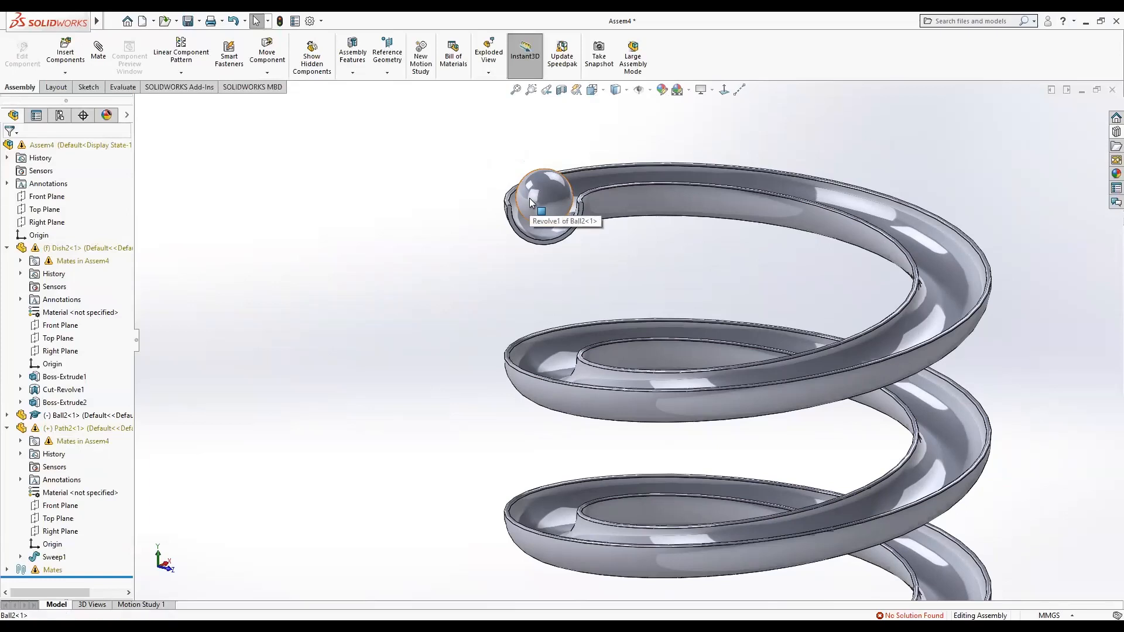
pyautogui.moveTo(530, 202); pyautogui.dragTo(477, 145)
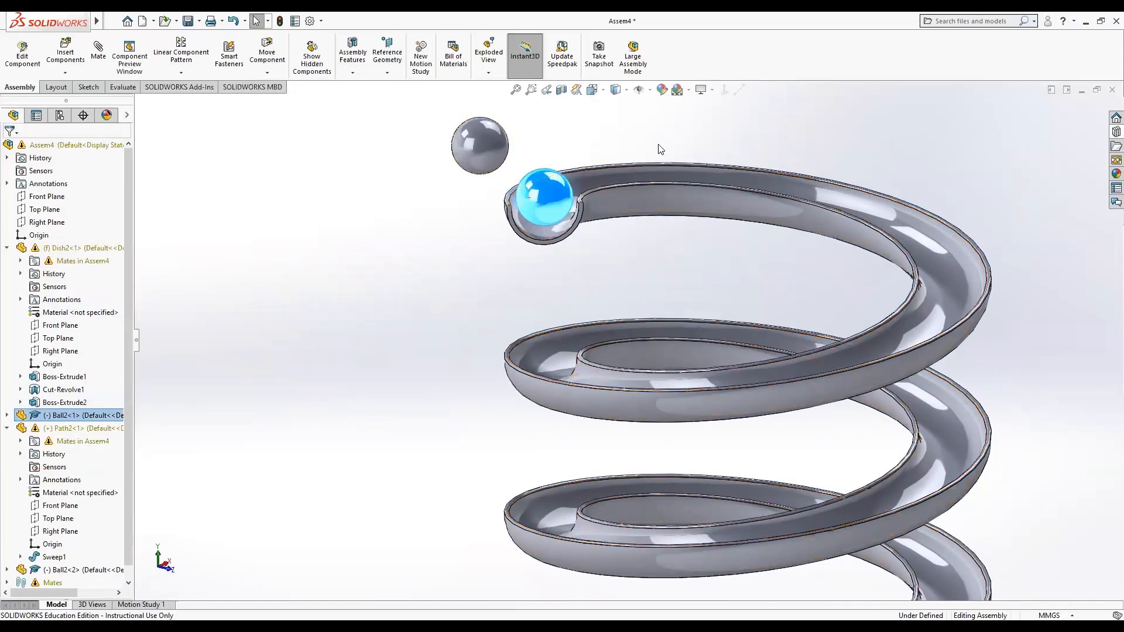
pyautogui.moveTo(649, 135); pyautogui.dragTo(566, 143, button='middle')
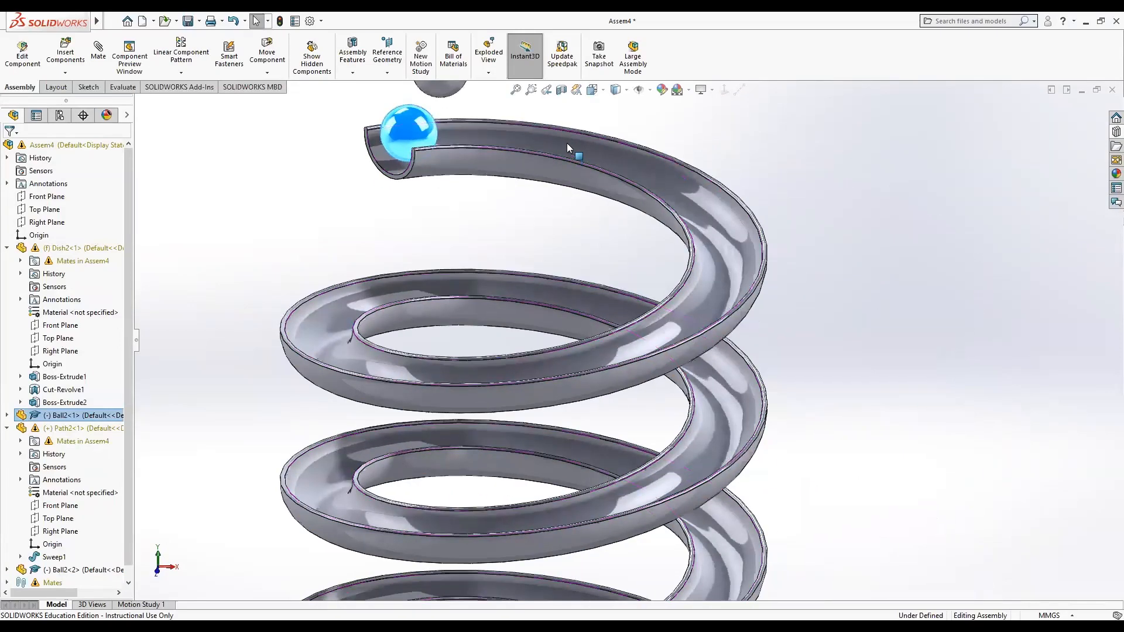
pyautogui.press('z')
pyautogui.click(505, 149)
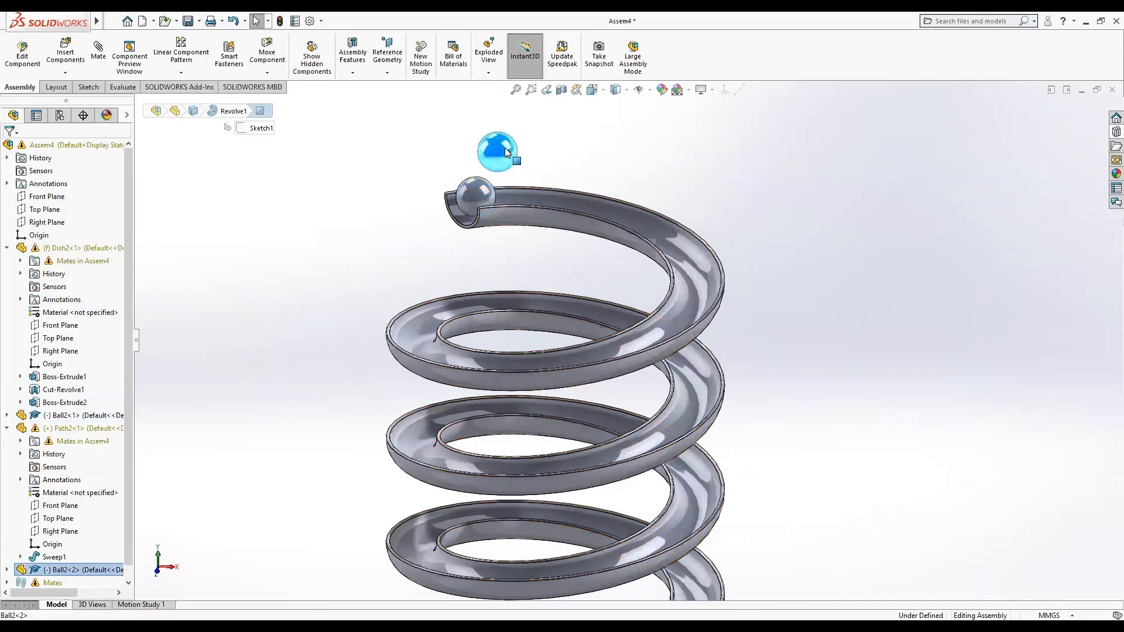
pyautogui.moveTo(505, 147); pyautogui.dragTo(548, 192)
pyautogui.moveTo(617, 168); pyautogui.dragTo(474, 176, button='middle')
pyautogui.moveTo(563, 169); pyautogui.dragTo(530, 164)
pyautogui.moveTo(659, 180); pyautogui.dragTo(604, 170, button='middle')
# Zoom and rotate around the spring's top to inspect how the two balls sit in the track.
pyautogui.scroll(2, 620, 180)
pyautogui.scroll(-2, 538, 224)
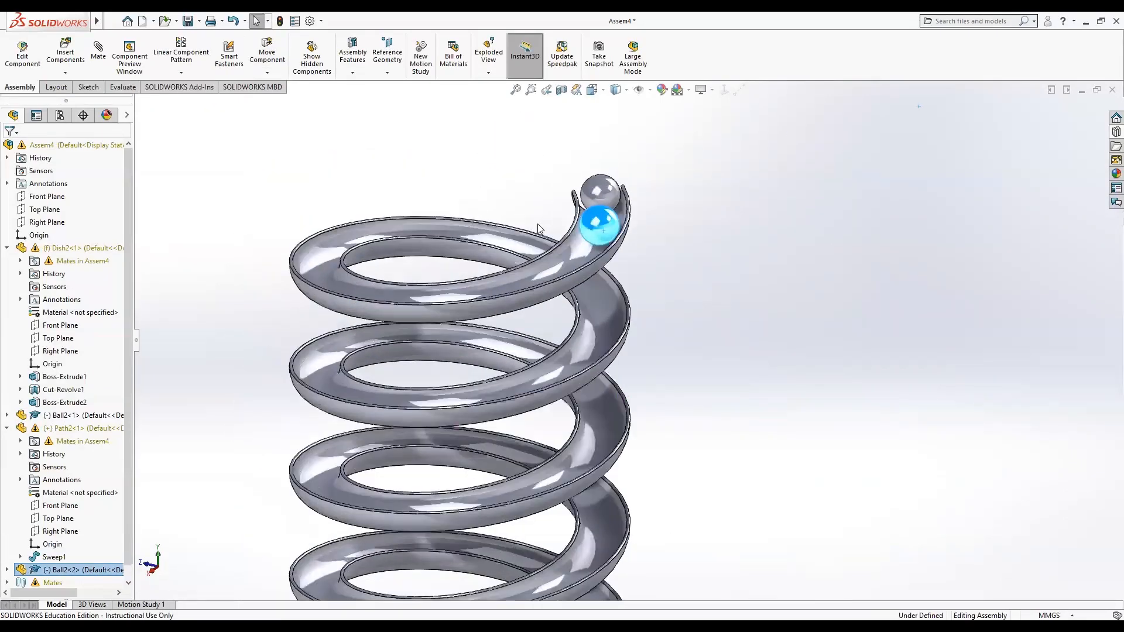
pyautogui.scroll(-4, 604, 244)
pyautogui.click(763, 248)
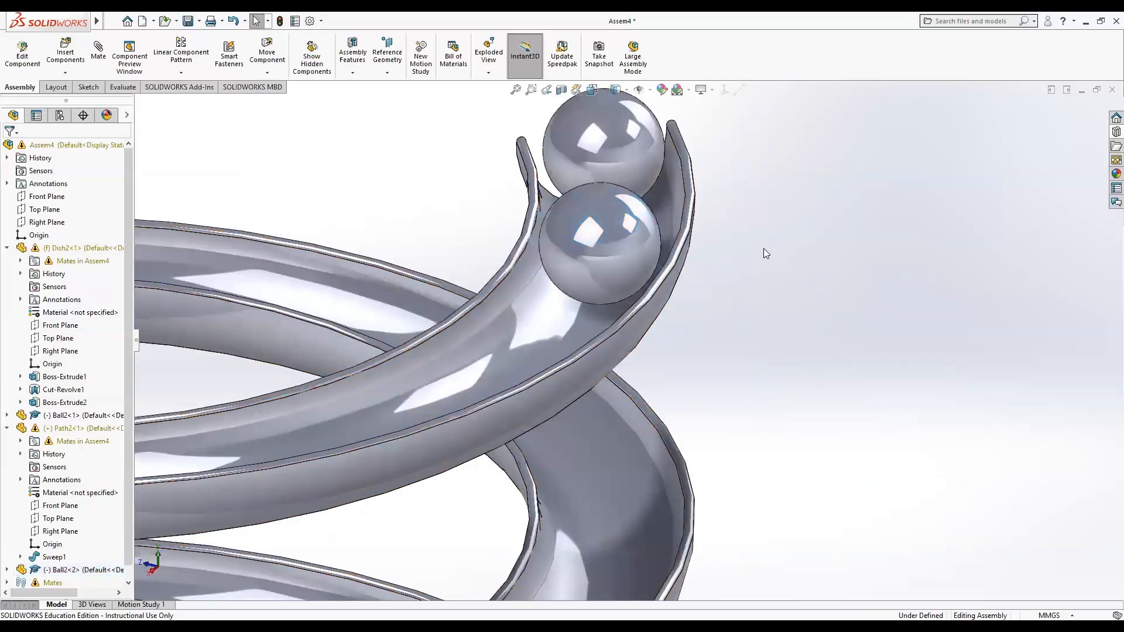
pyautogui.scroll(5, 773, 300)
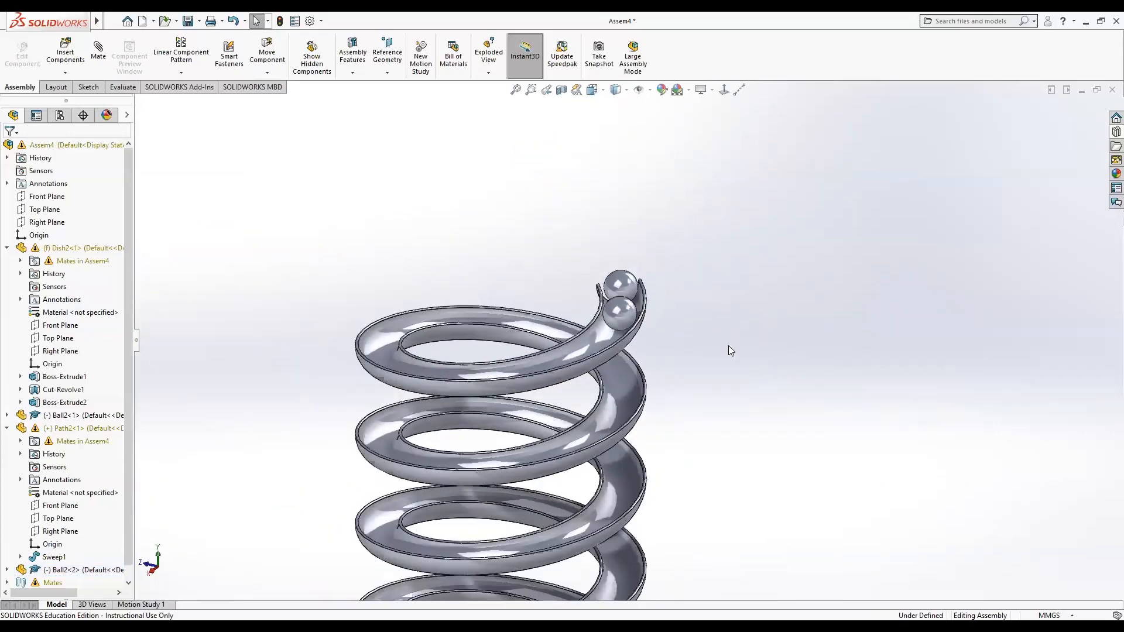
pyautogui.scroll(2, 723, 333)
pyautogui.moveTo(680, 486); pyautogui.dragTo(699, 470, button='middle')
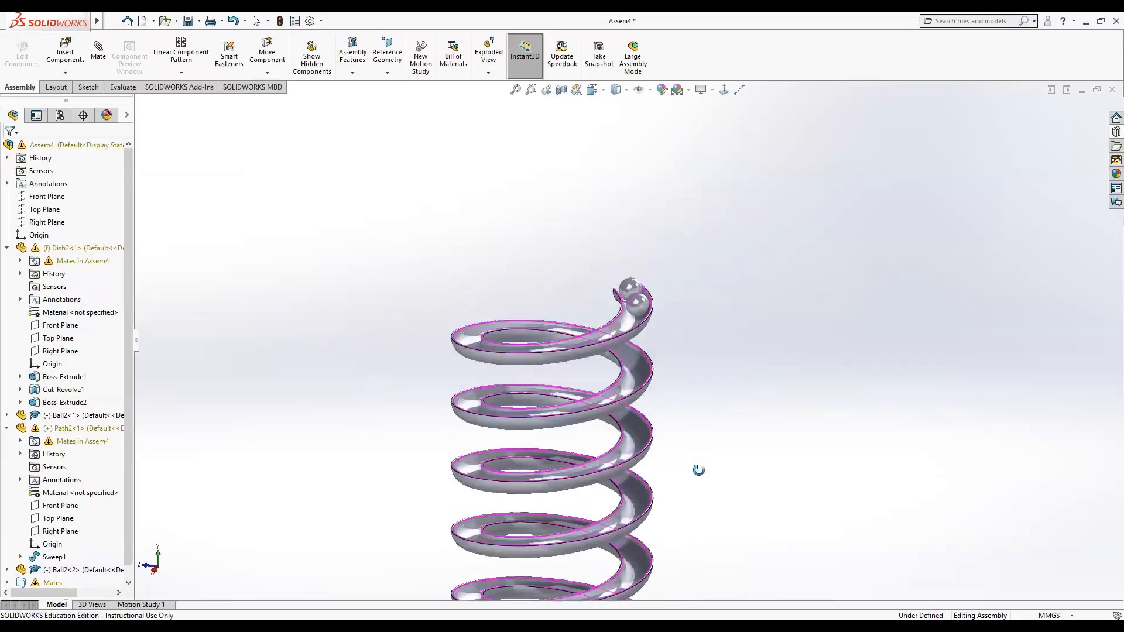
# Open the motion study and switch its type to Basic Motion.
pyautogui.scroll(-2, 706, 499)
pyautogui.scroll(5, 705, 500)
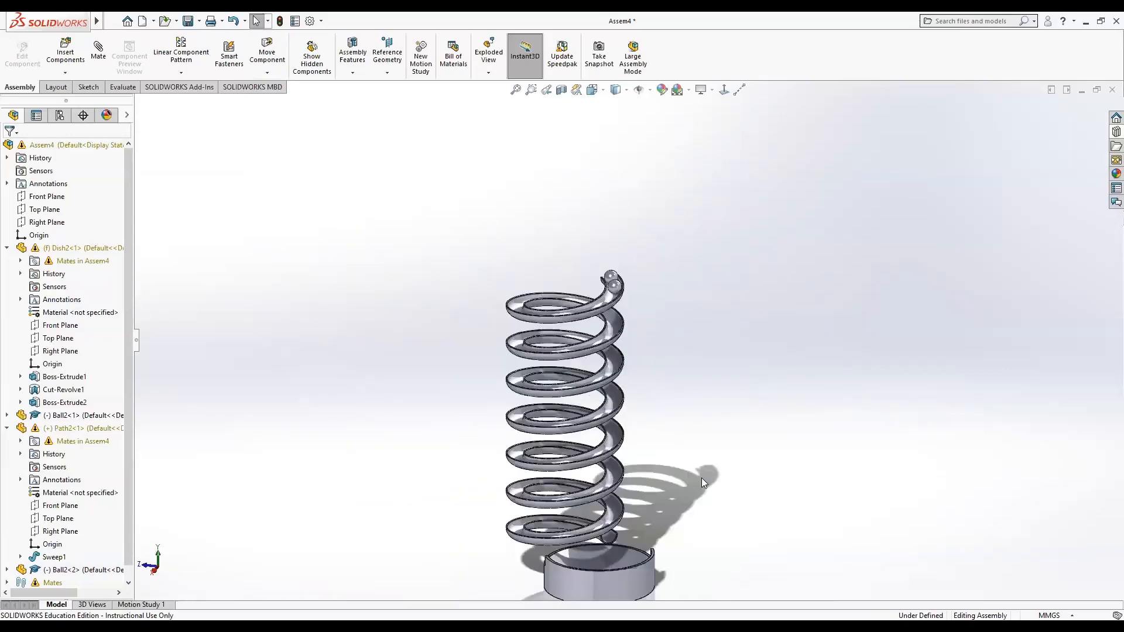
pyautogui.click(515, 90)
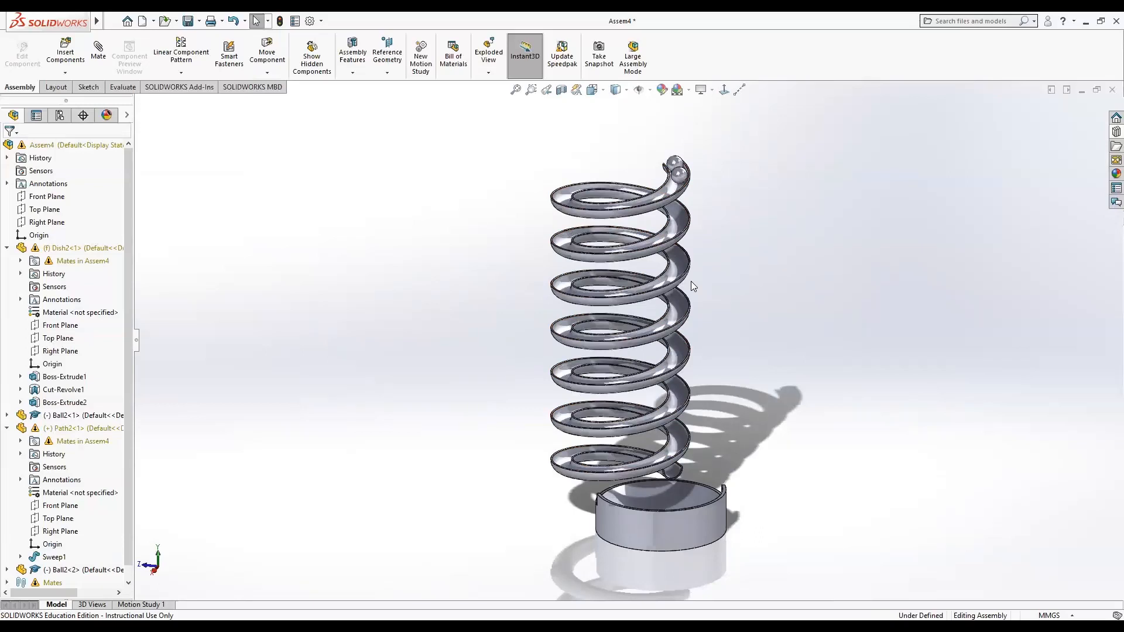
pyautogui.keyDown('ctrl'); pyautogui.moveTo(695, 281); pyautogui.dragTo(748, 308, button='middle'); pyautogui.keyUp('ctrl')
pyautogui.moveTo(746, 309)
pyautogui.mouseDown(button='middle')
pyautogui.moveTo(526, 298)
pyautogui.moveTo(527, 271)
pyautogui.mouseUp(button='middle')
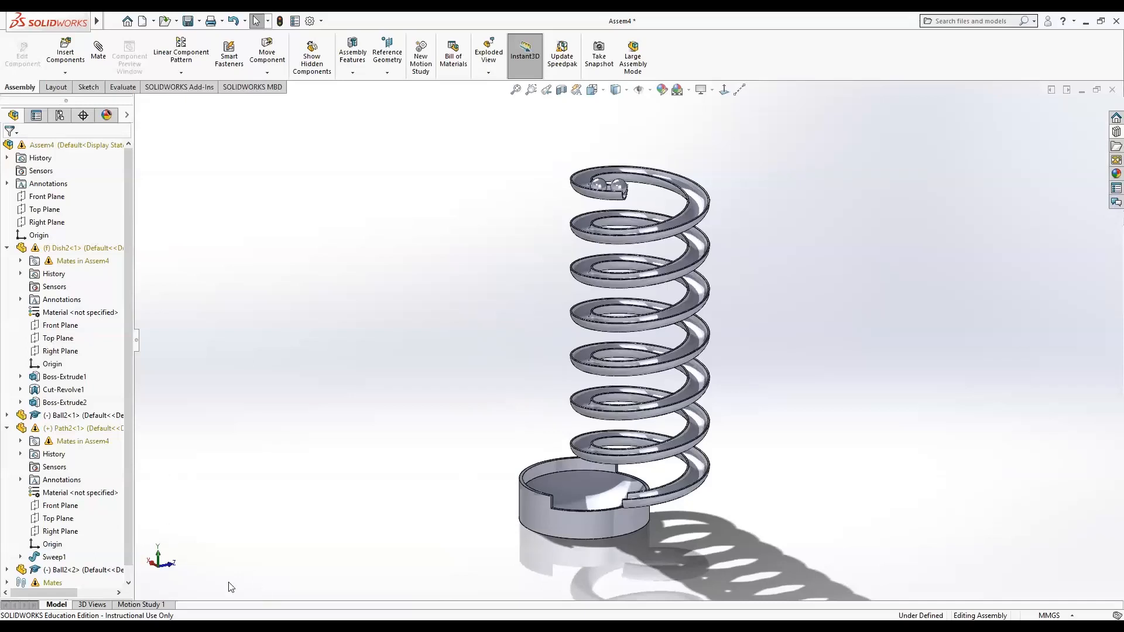
pyautogui.click(121, 603)
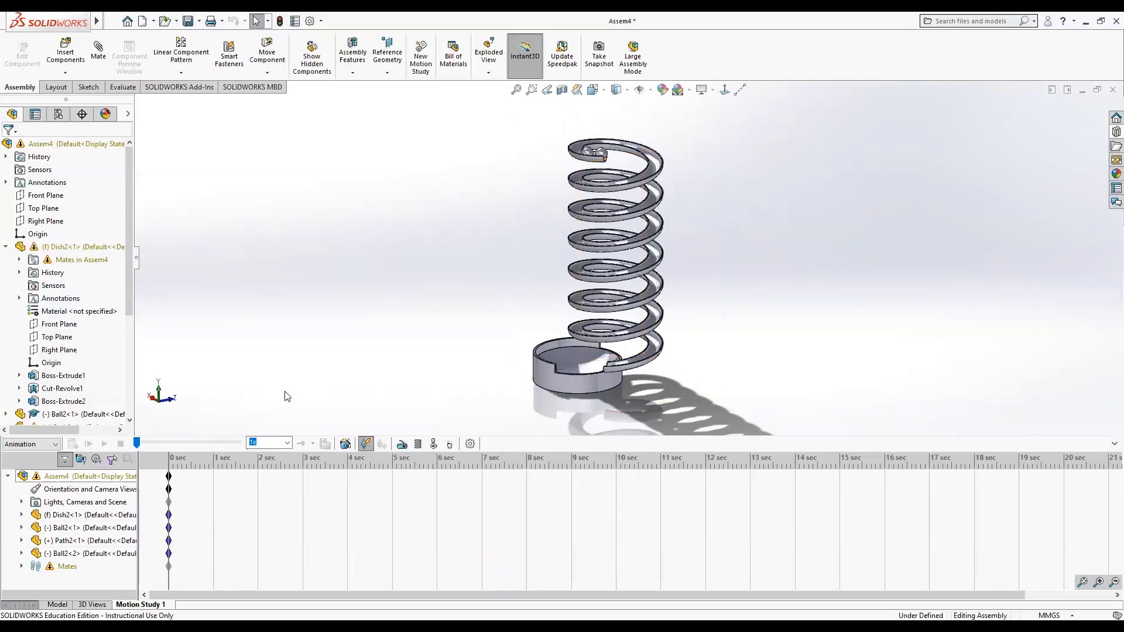
pyautogui.click(57, 445)
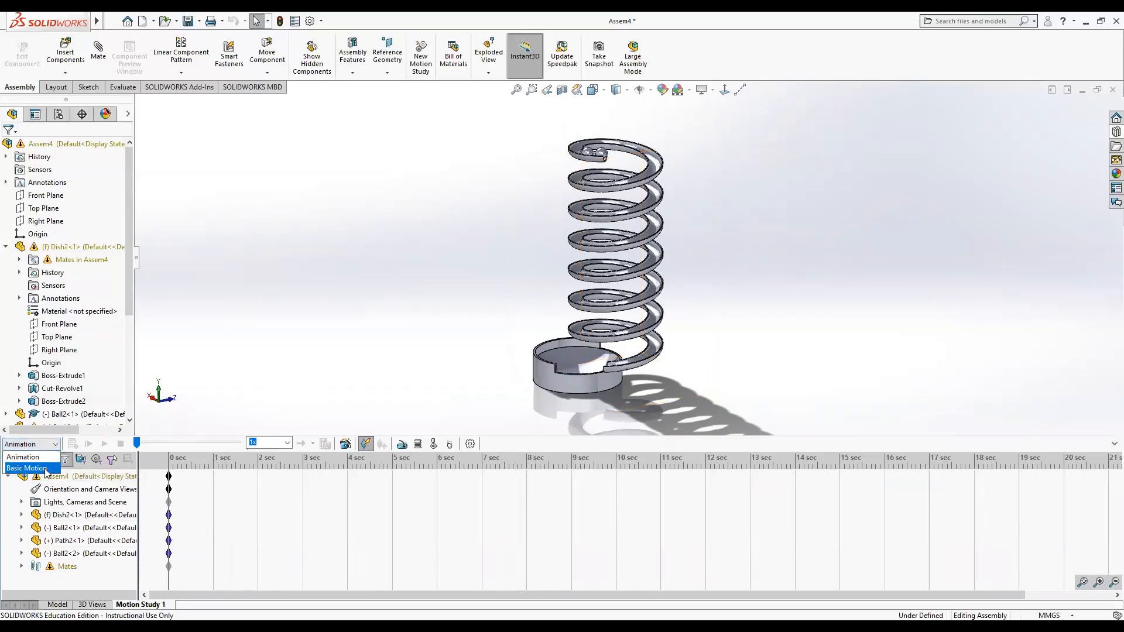
pyautogui.click(46, 470)
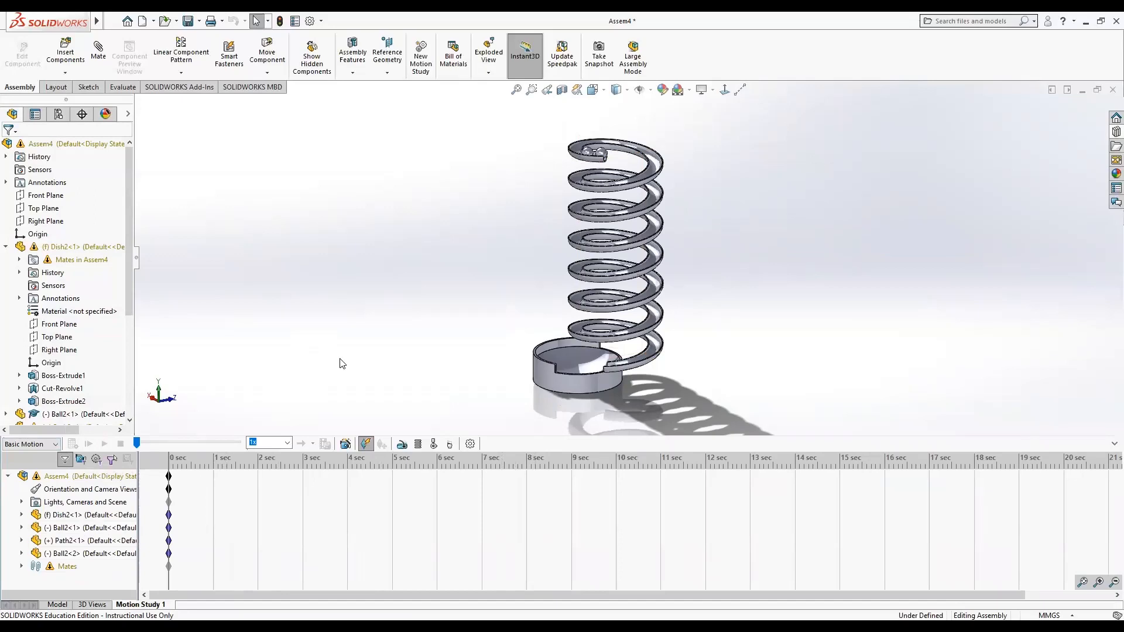
# Add gravity acting along the Z direction at 9806.65 mm/s^2.
pyautogui.click(449, 446)
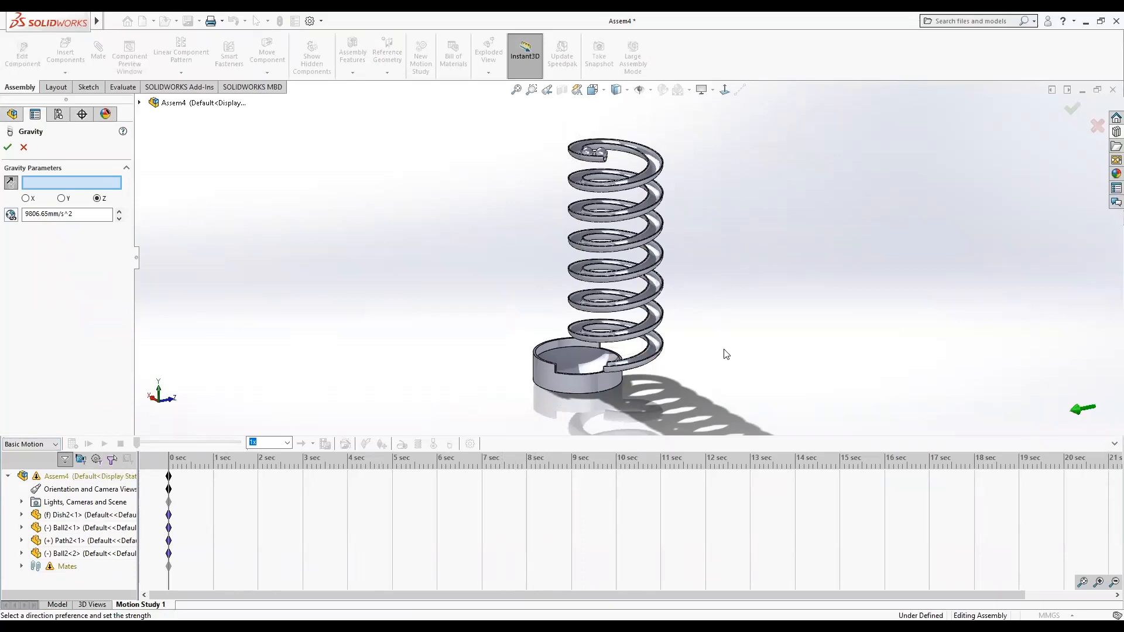
pyautogui.click(61, 198)
pyautogui.click(8, 146)
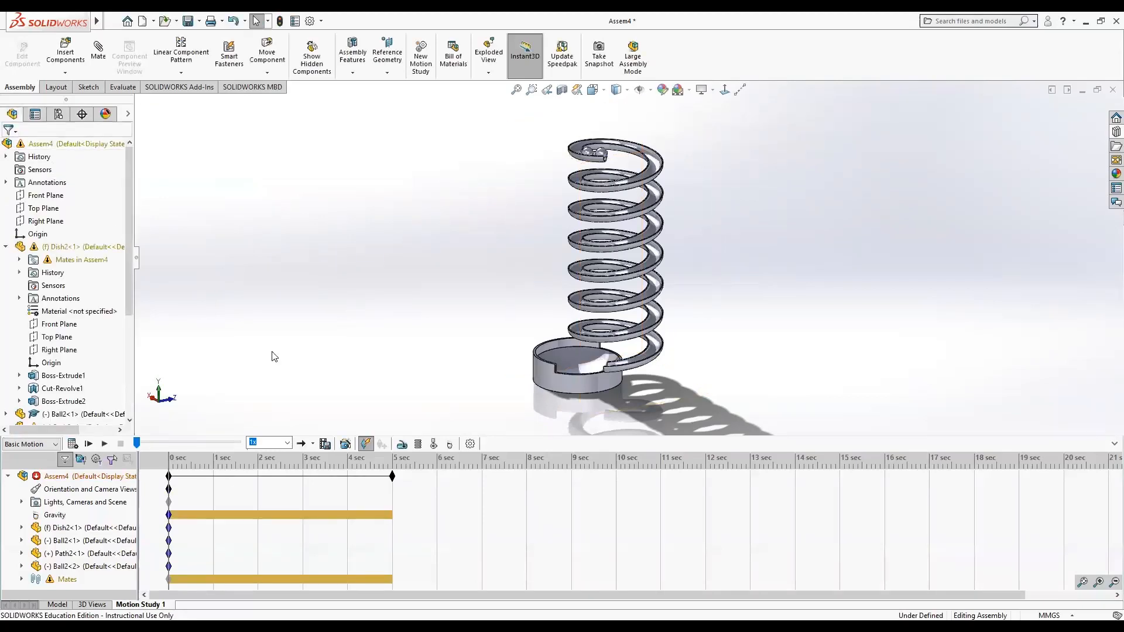
# Add solid body contact between both balls, the spring and the dish.
pyautogui.click(434, 445)
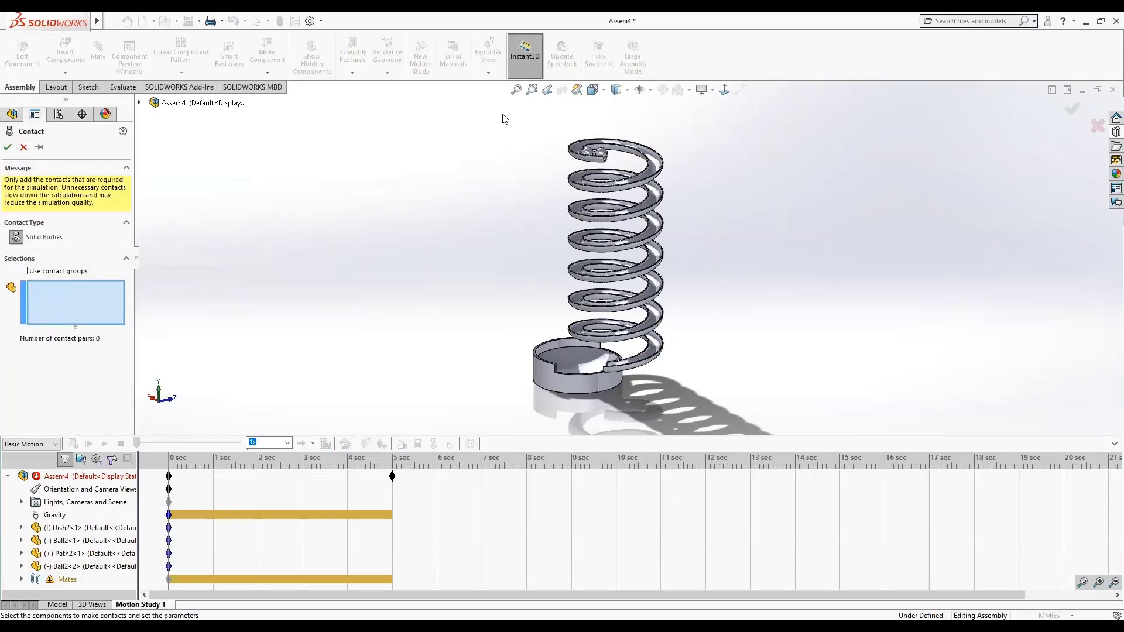
pyautogui.moveTo(502, 114); pyautogui.dragTo(694, 410)
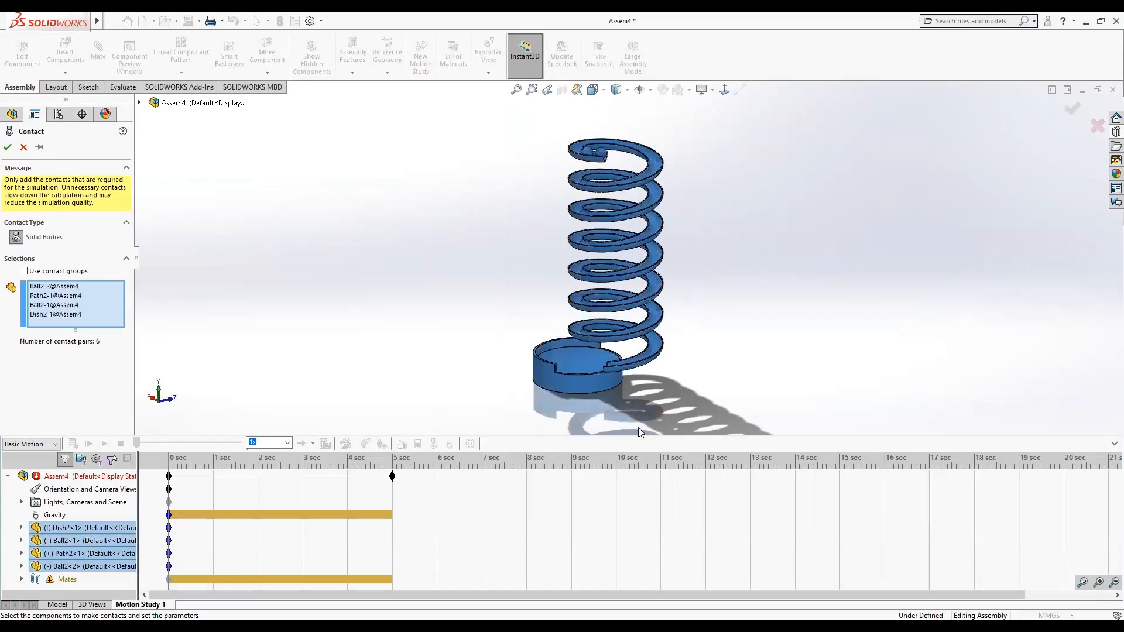
pyautogui.click(7, 147)
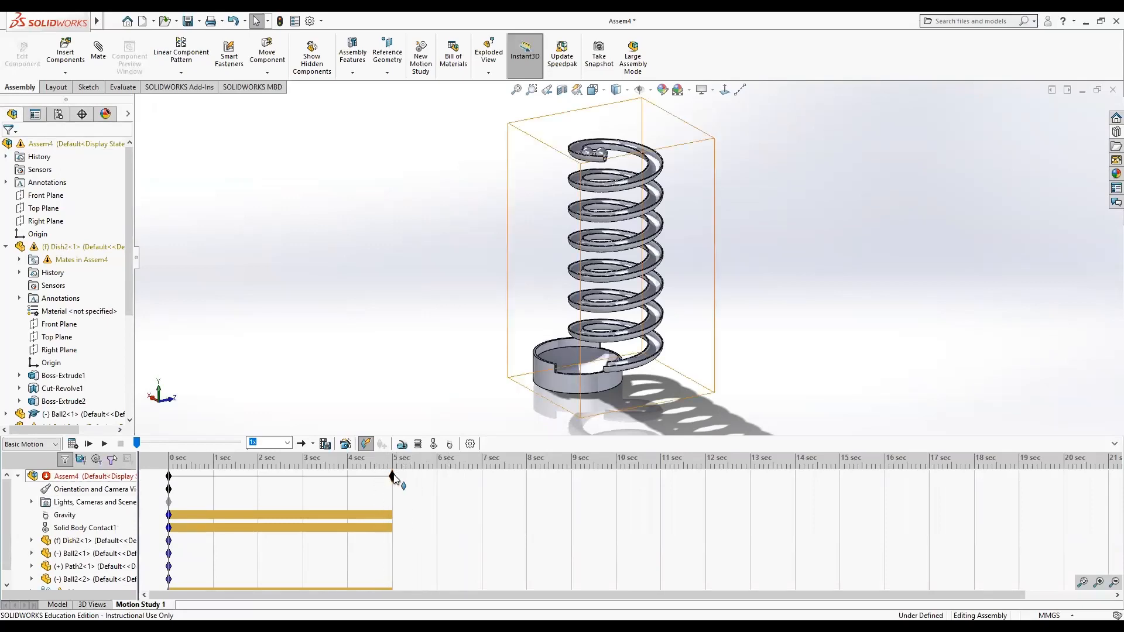
# Extend the motion study's end time to 15 seconds.
pyautogui.moveTo(395, 477); pyautogui.dragTo(533, 490)
pyautogui.moveTo(708, 472); pyautogui.dragTo(840, 473)
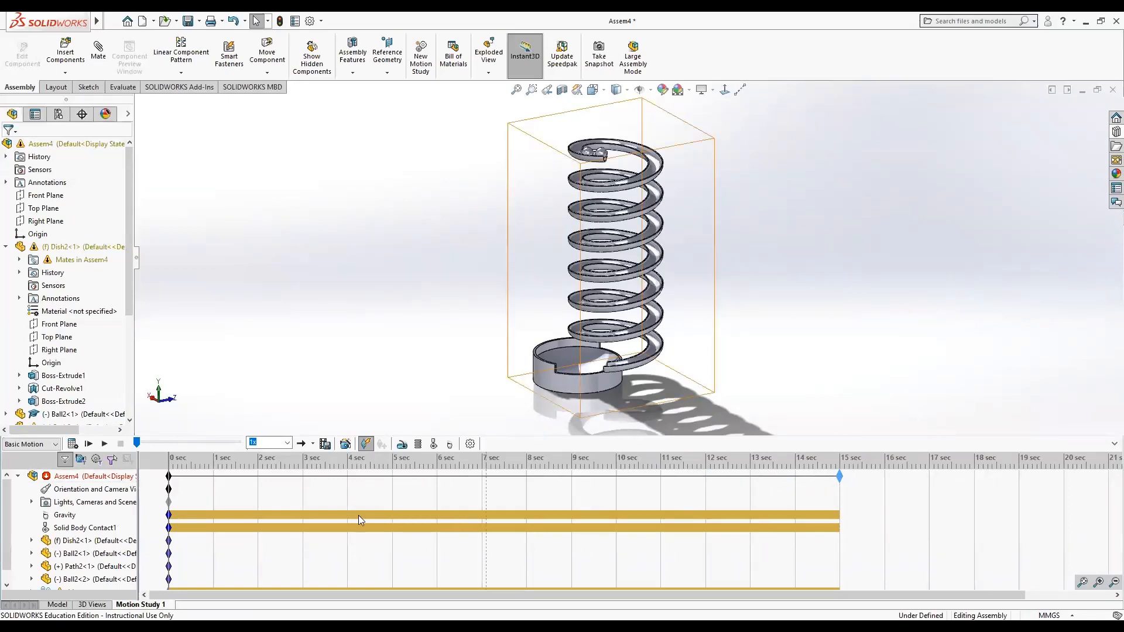
# Calculate the motion study and play back the simulation.
pyautogui.scroll(-1, 332, 404)
pyautogui.scroll(1, 333, 409)
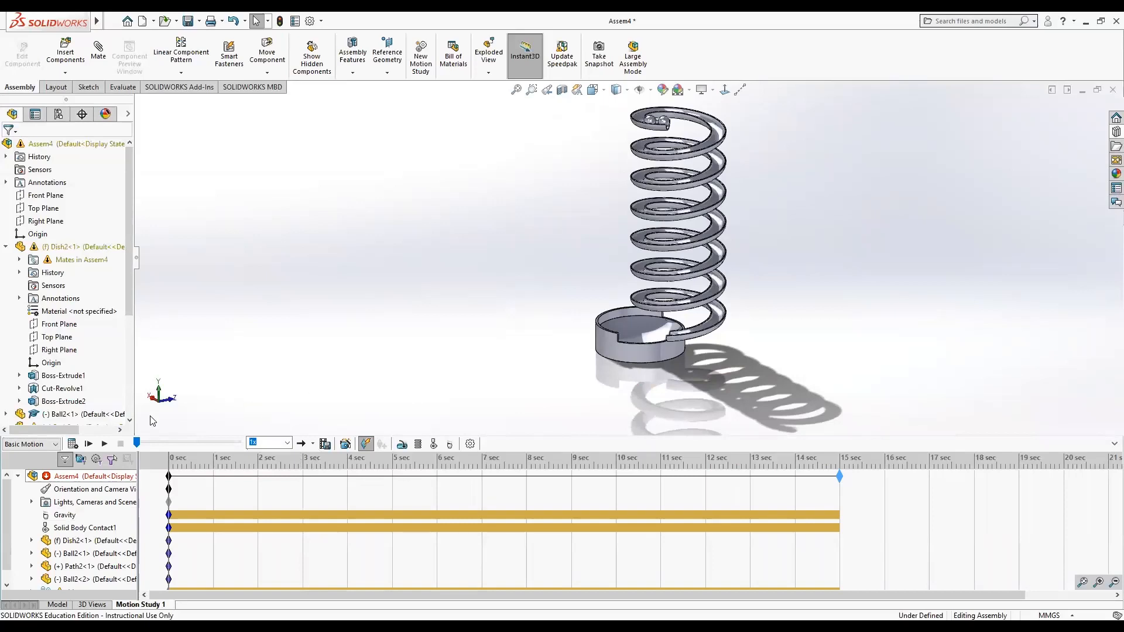
pyautogui.click(72, 443)
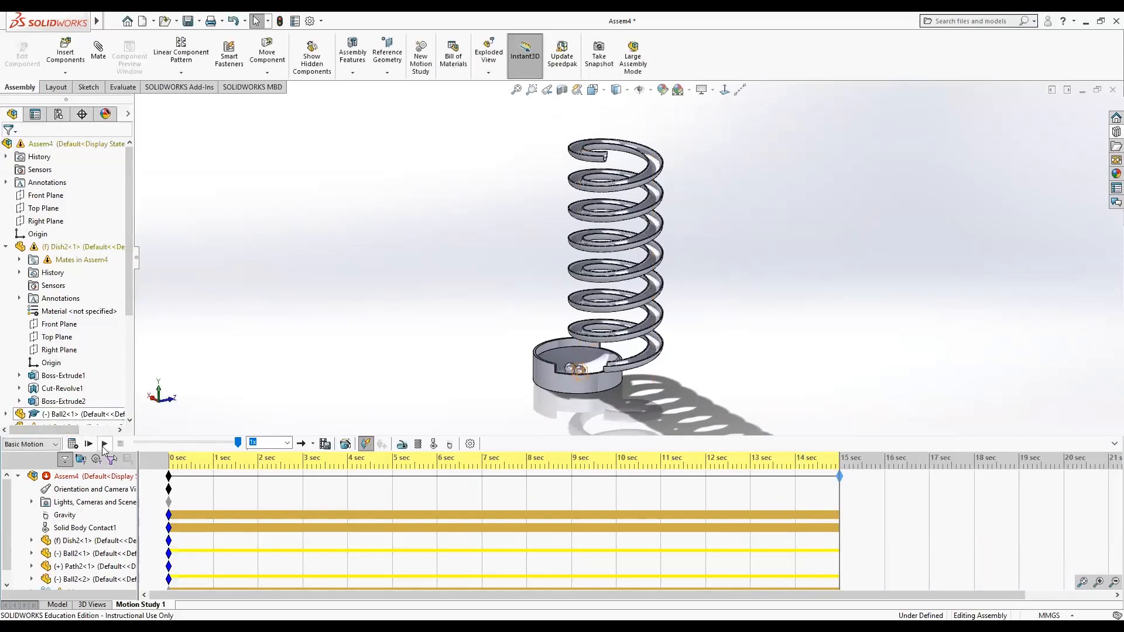
pyautogui.click(104, 444)
# Browse the Toolbox's ANSI Metric power transmission gears in the Design Library.
pyautogui.click(1115, 132)
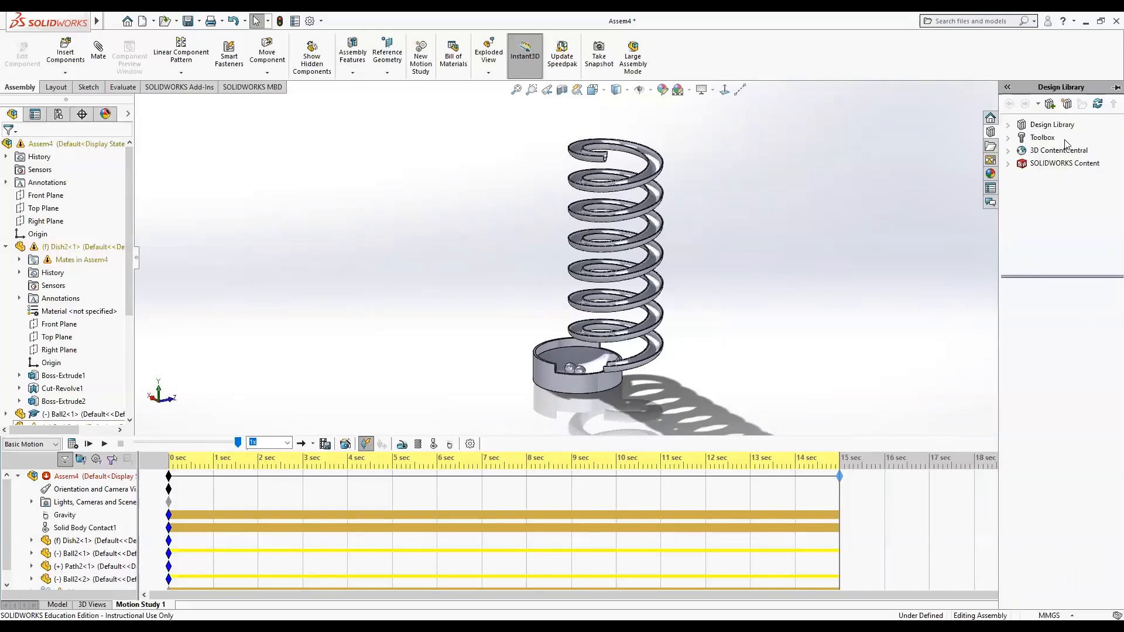
pyautogui.click(1042, 137)
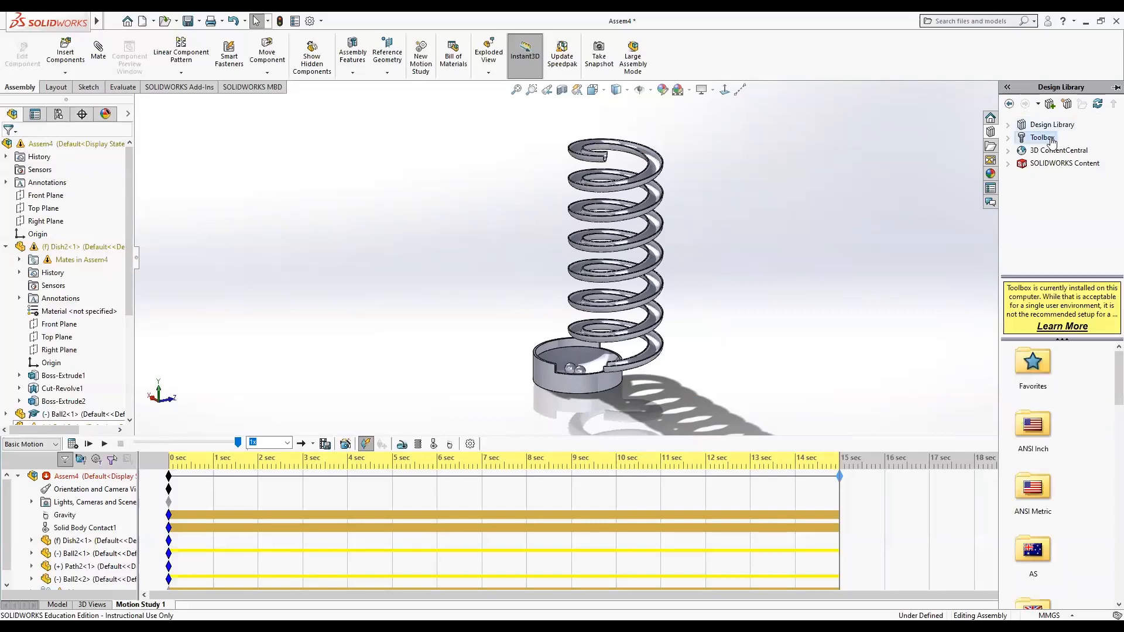
pyautogui.scroll(-2, 942, 291)
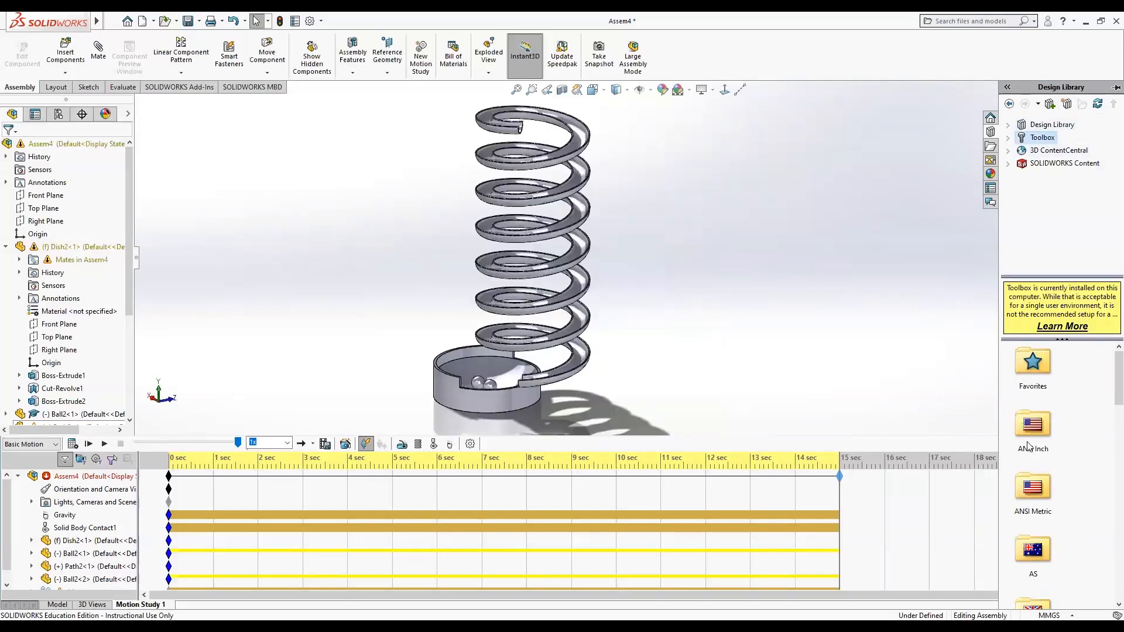
pyautogui.click(1033, 487)
pyautogui.doubleClick(1033, 487)
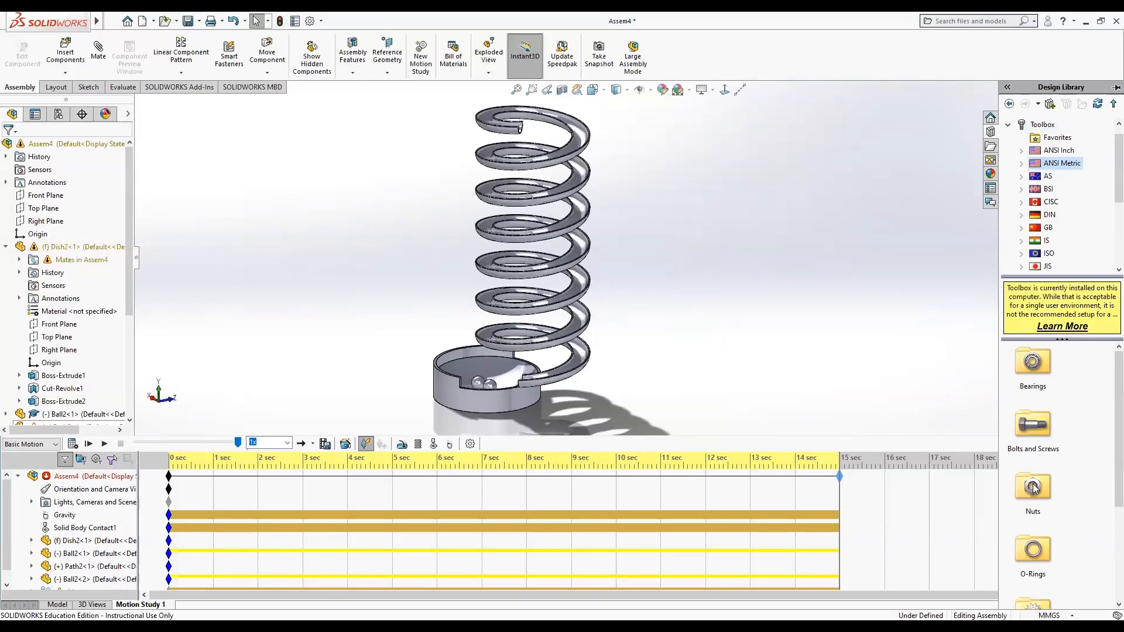
pyautogui.scroll(-2, 1107, 490)
pyautogui.scroll(-1, 1107, 489)
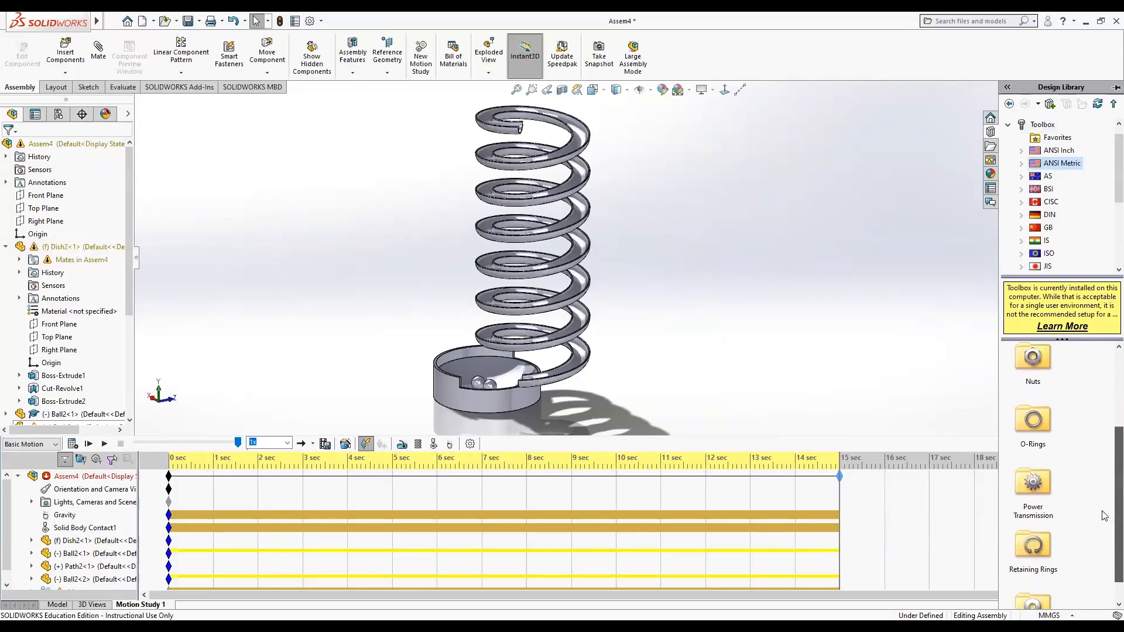
pyautogui.doubleClick(1036, 485)
pyautogui.doubleClick(1030, 375)
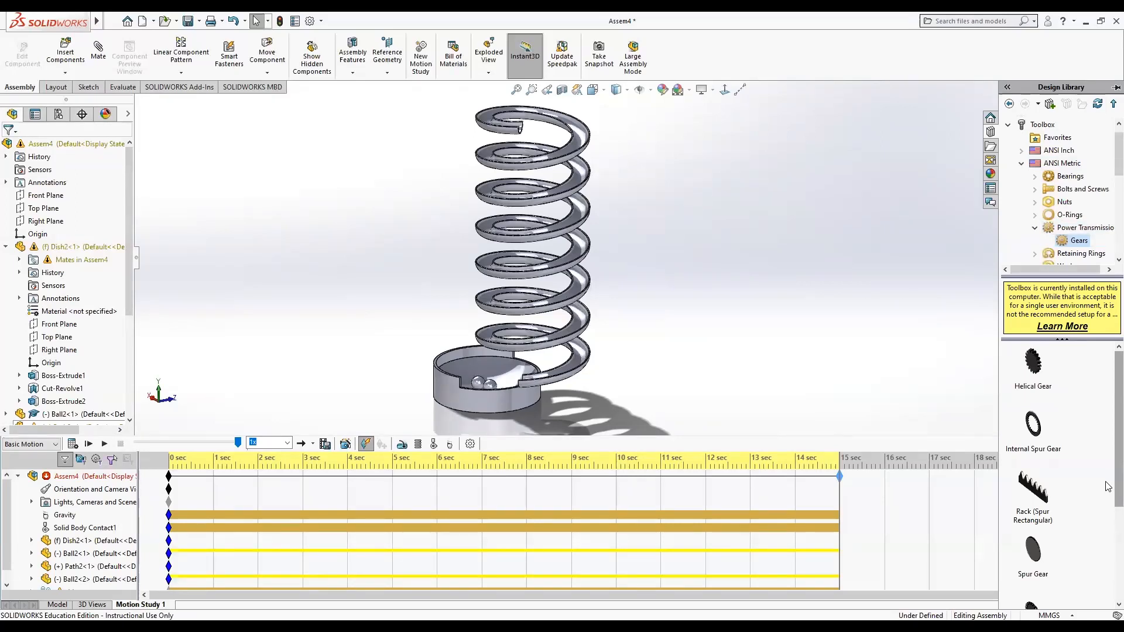
pyautogui.scroll(-1, 1107, 489)
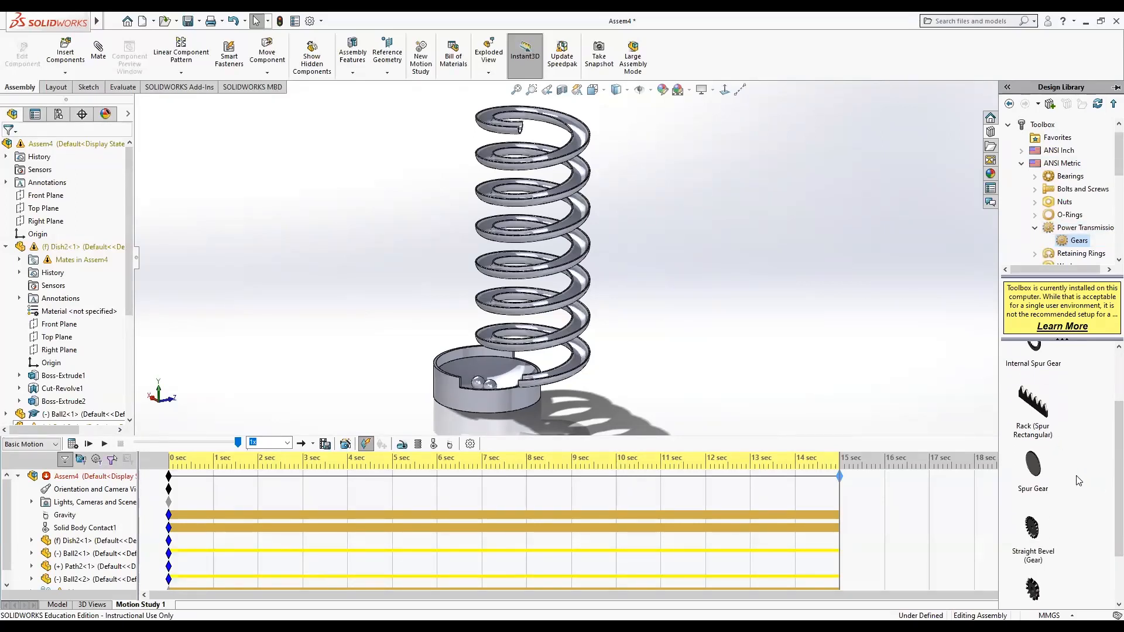
pyautogui.scroll(-1, 1075, 484)
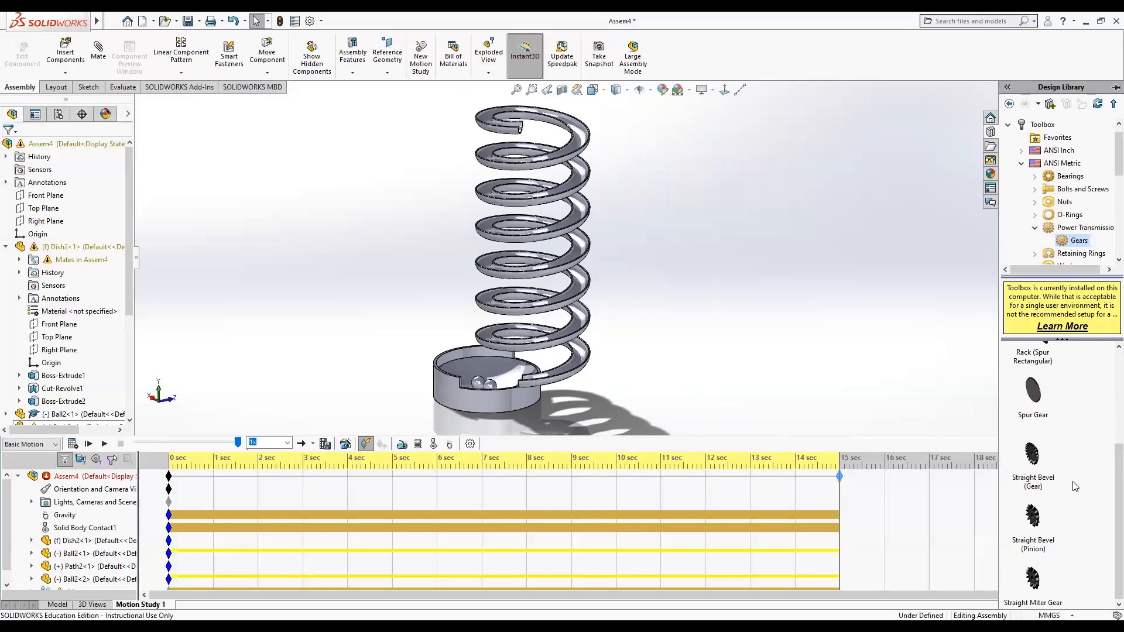
pyautogui.scroll(2, 1073, 487)
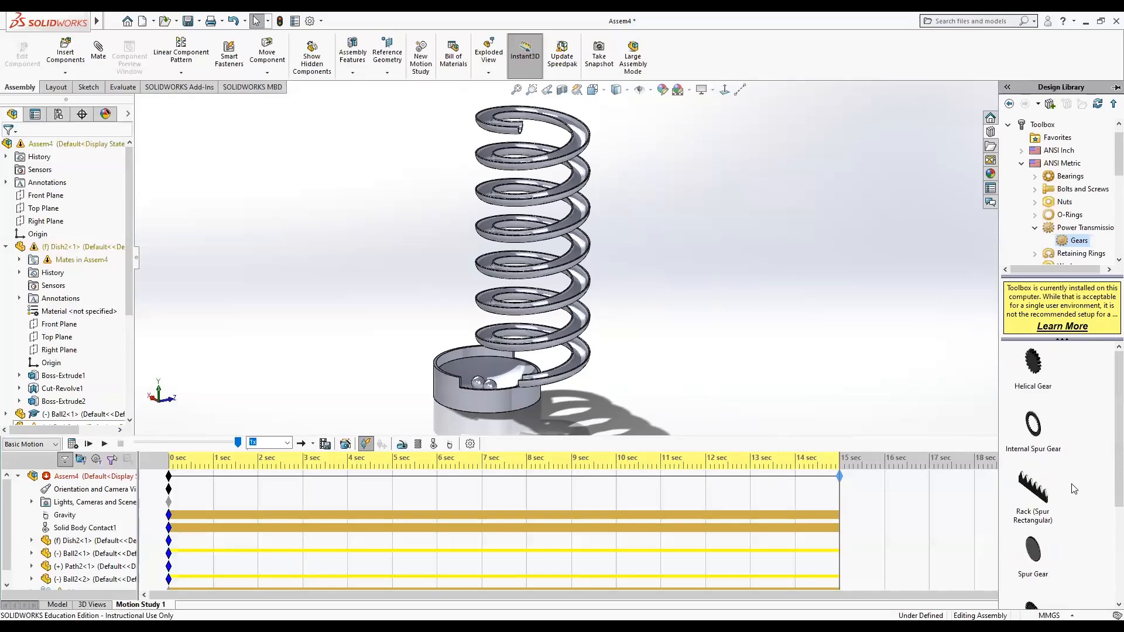